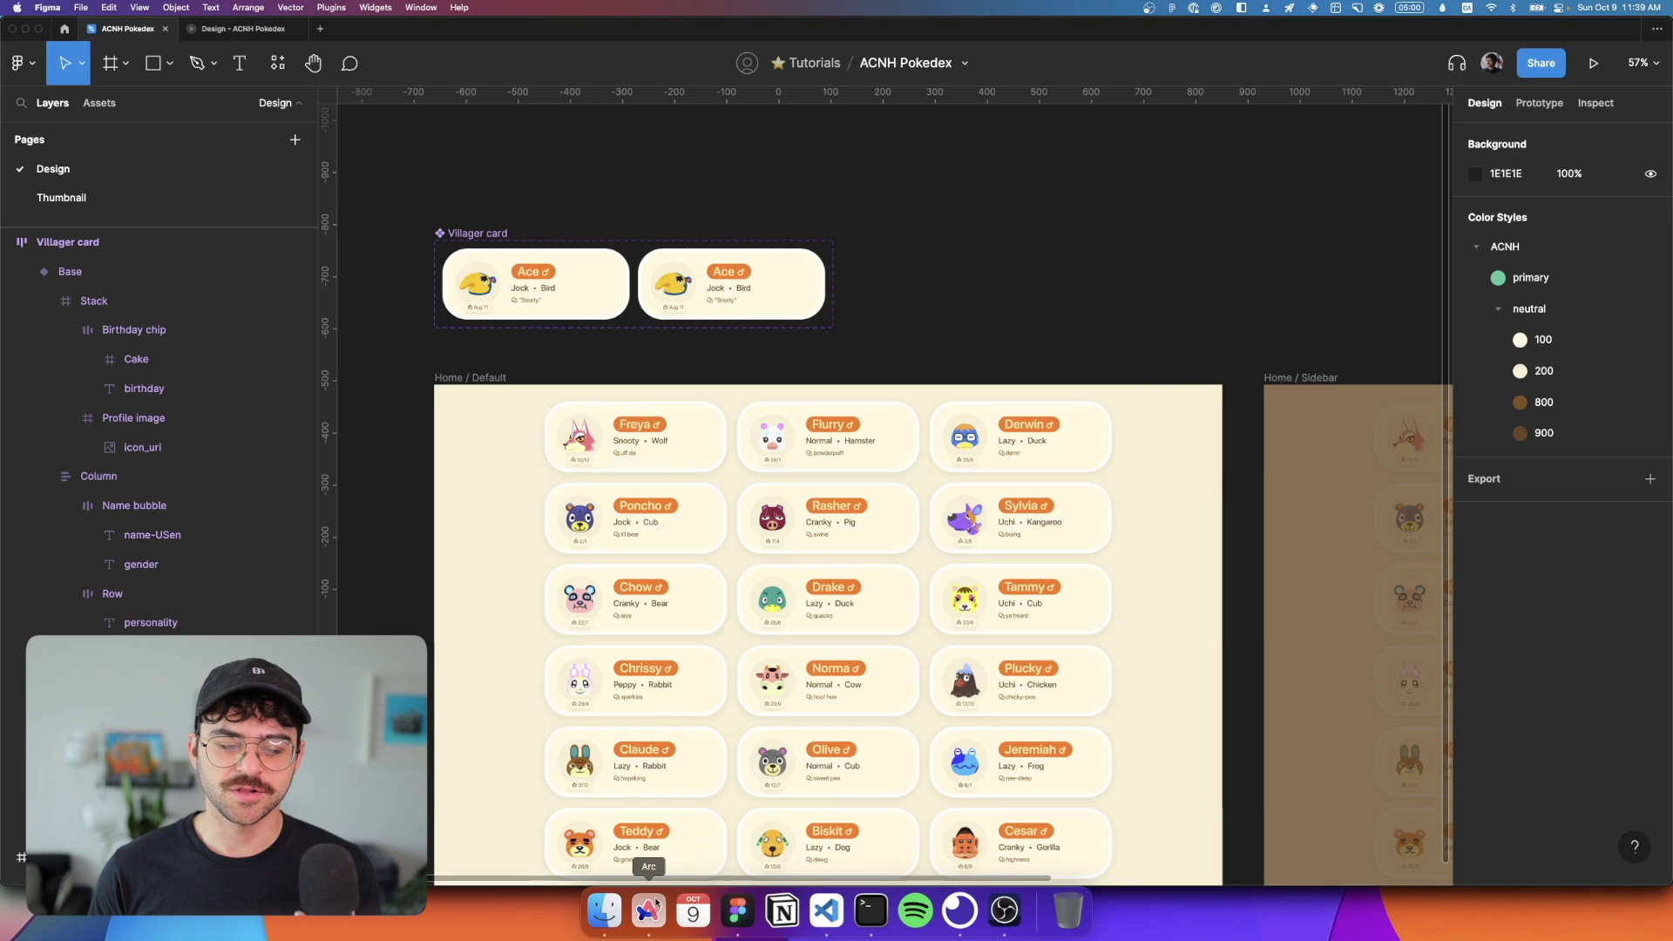
Step: In Arc, show the ACNH API docs' Villagers section with its GET /v1/villagers/{villagerID} sample JSON
click(656, 904)
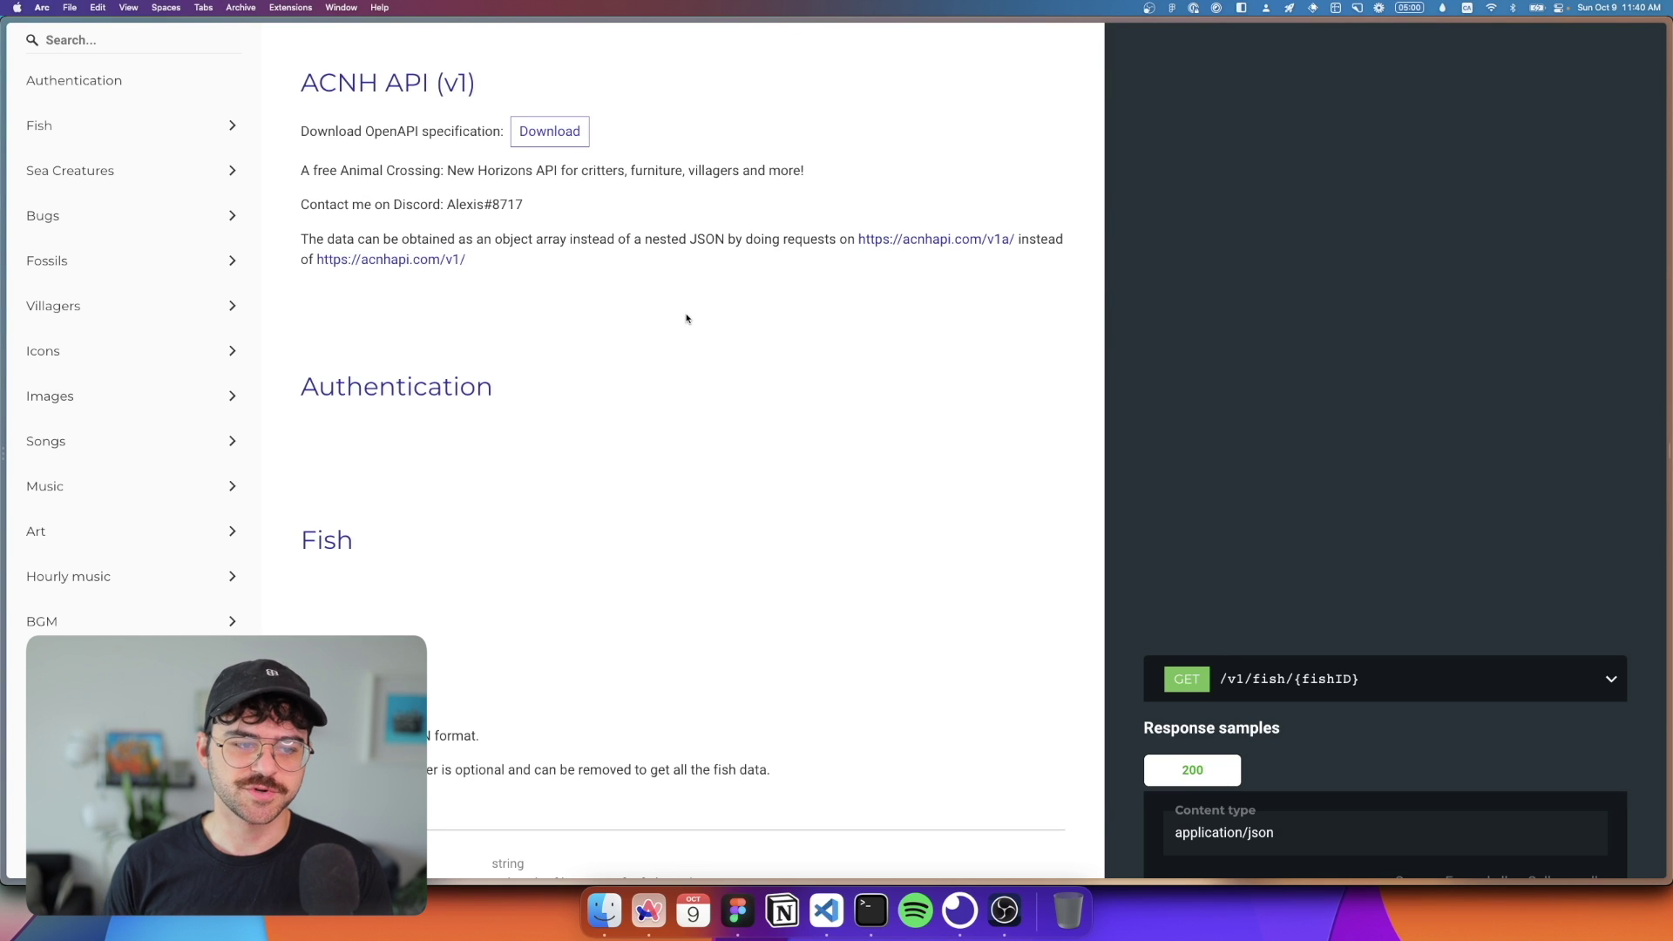
click(123, 306)
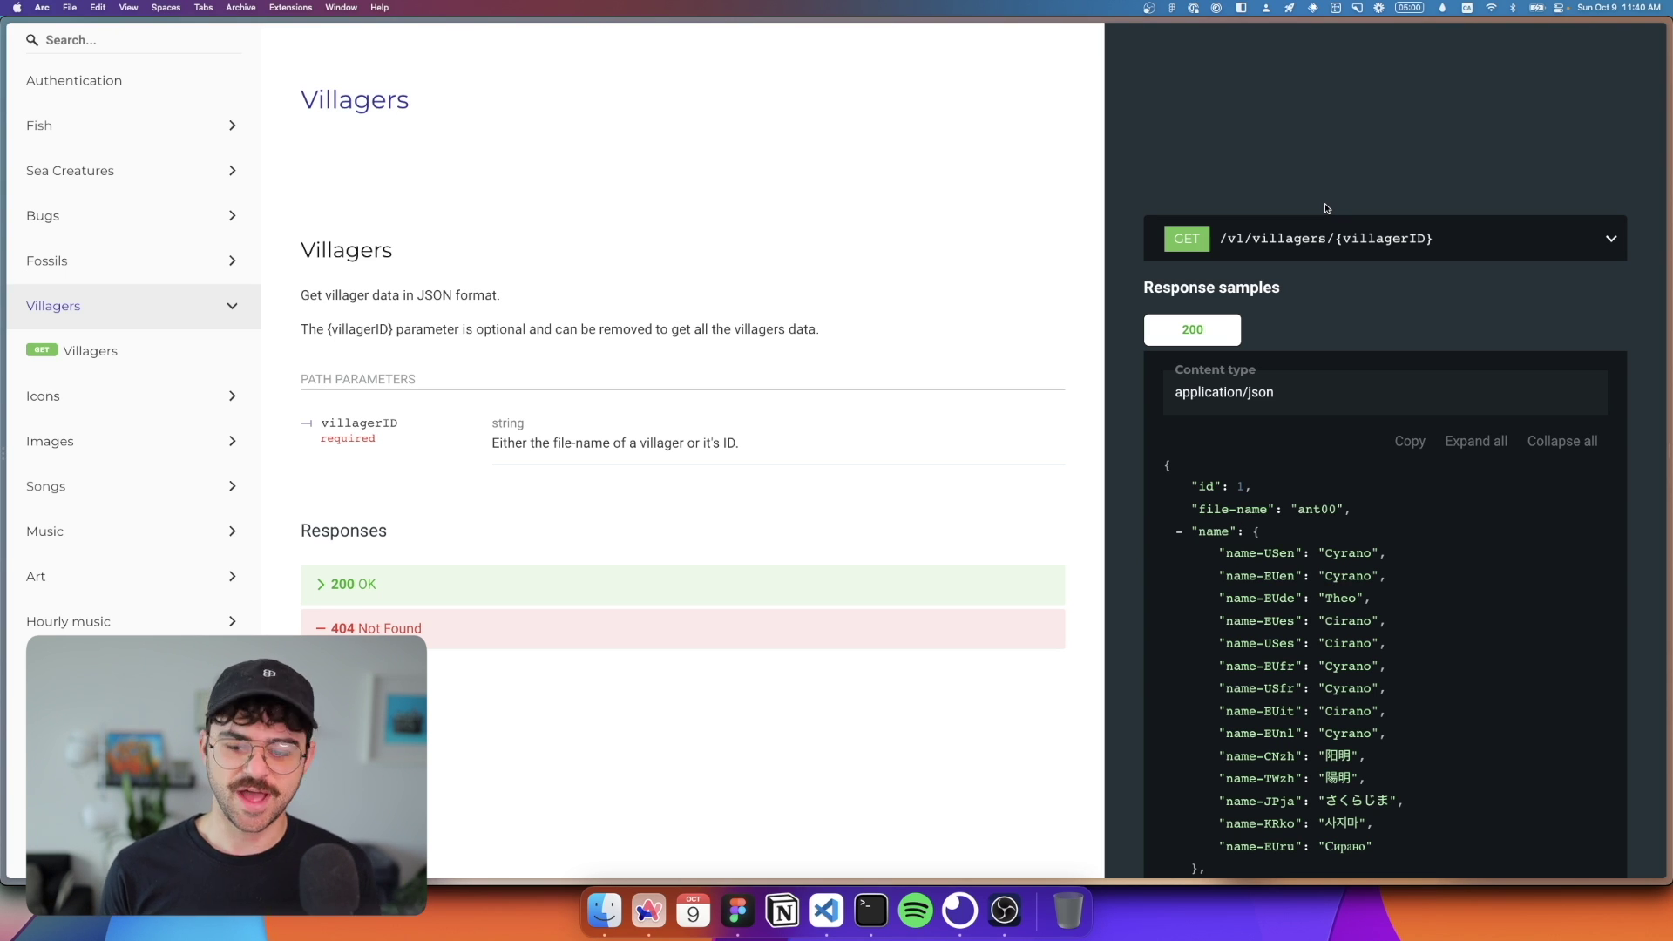
Step: Bring the local villager demo app forward, then open and close Cyrano's detail panel twice
key(super+Tab)
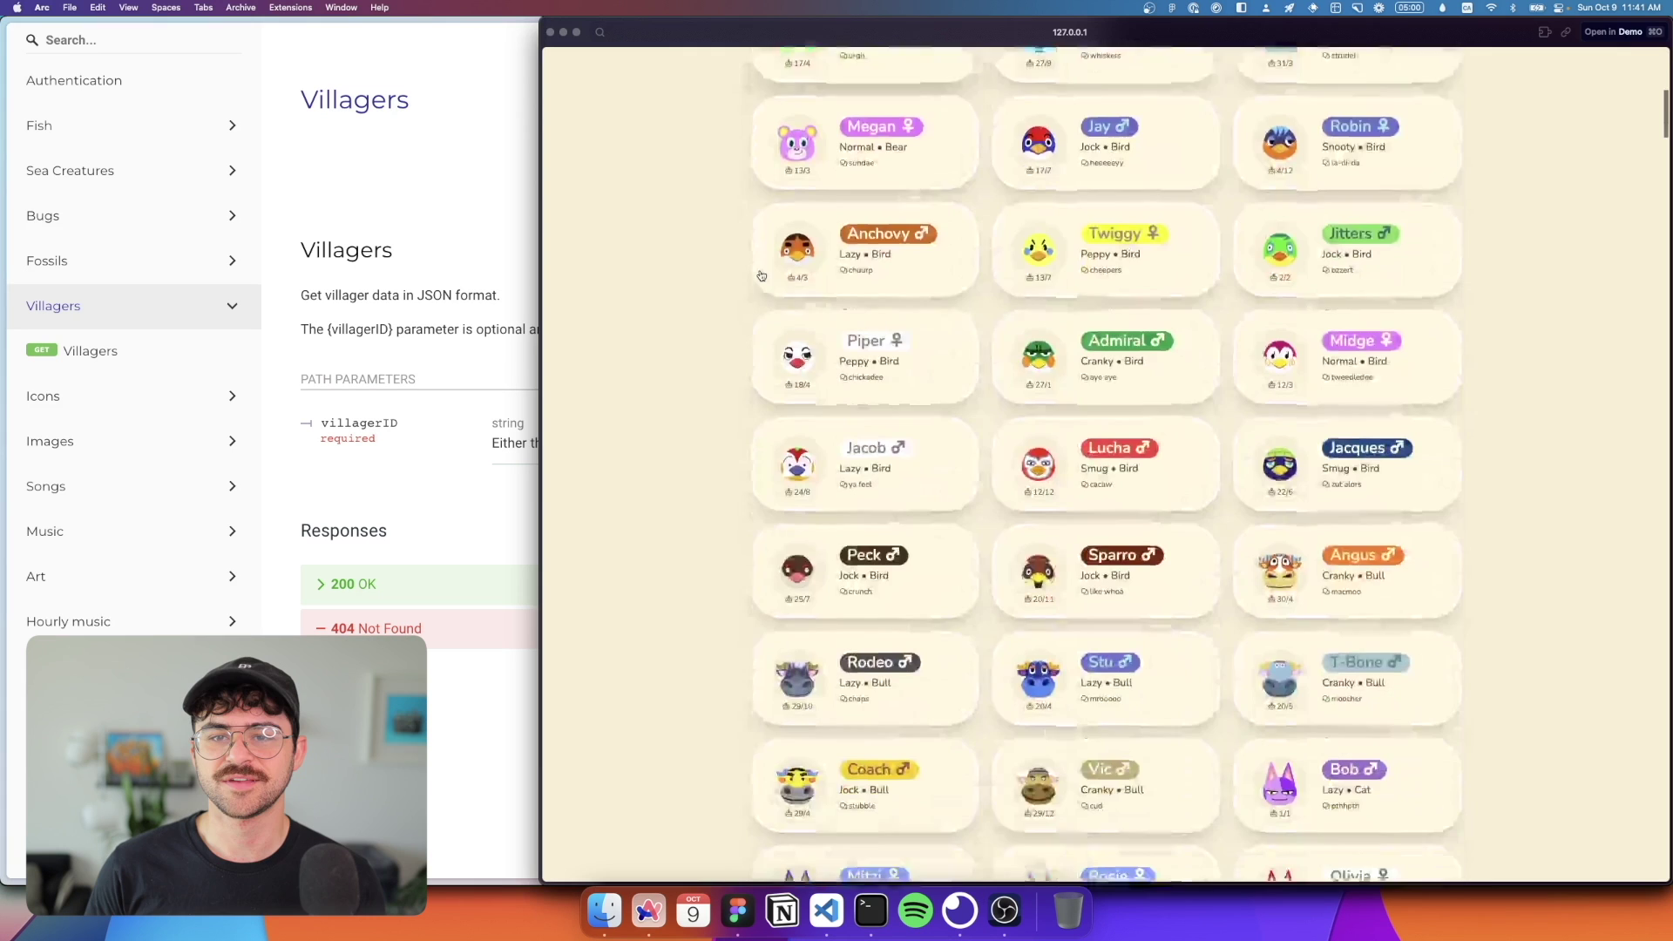
scroll(761, 275, down, 2)
scroll(761, 275, up, 10)
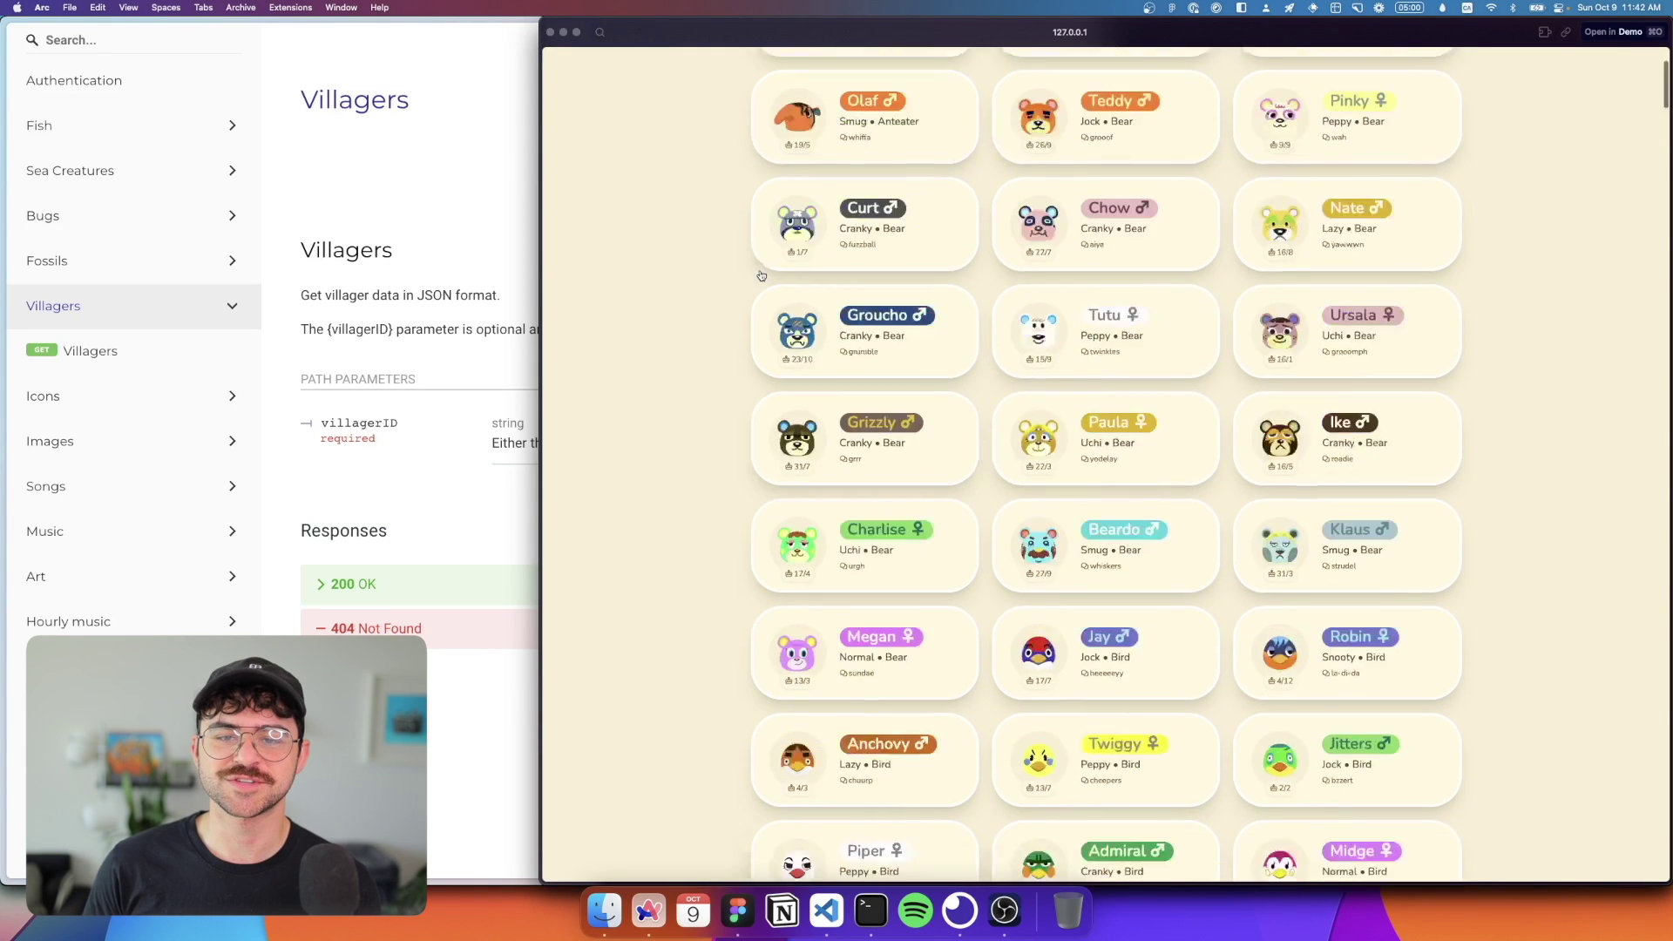
click(878, 162)
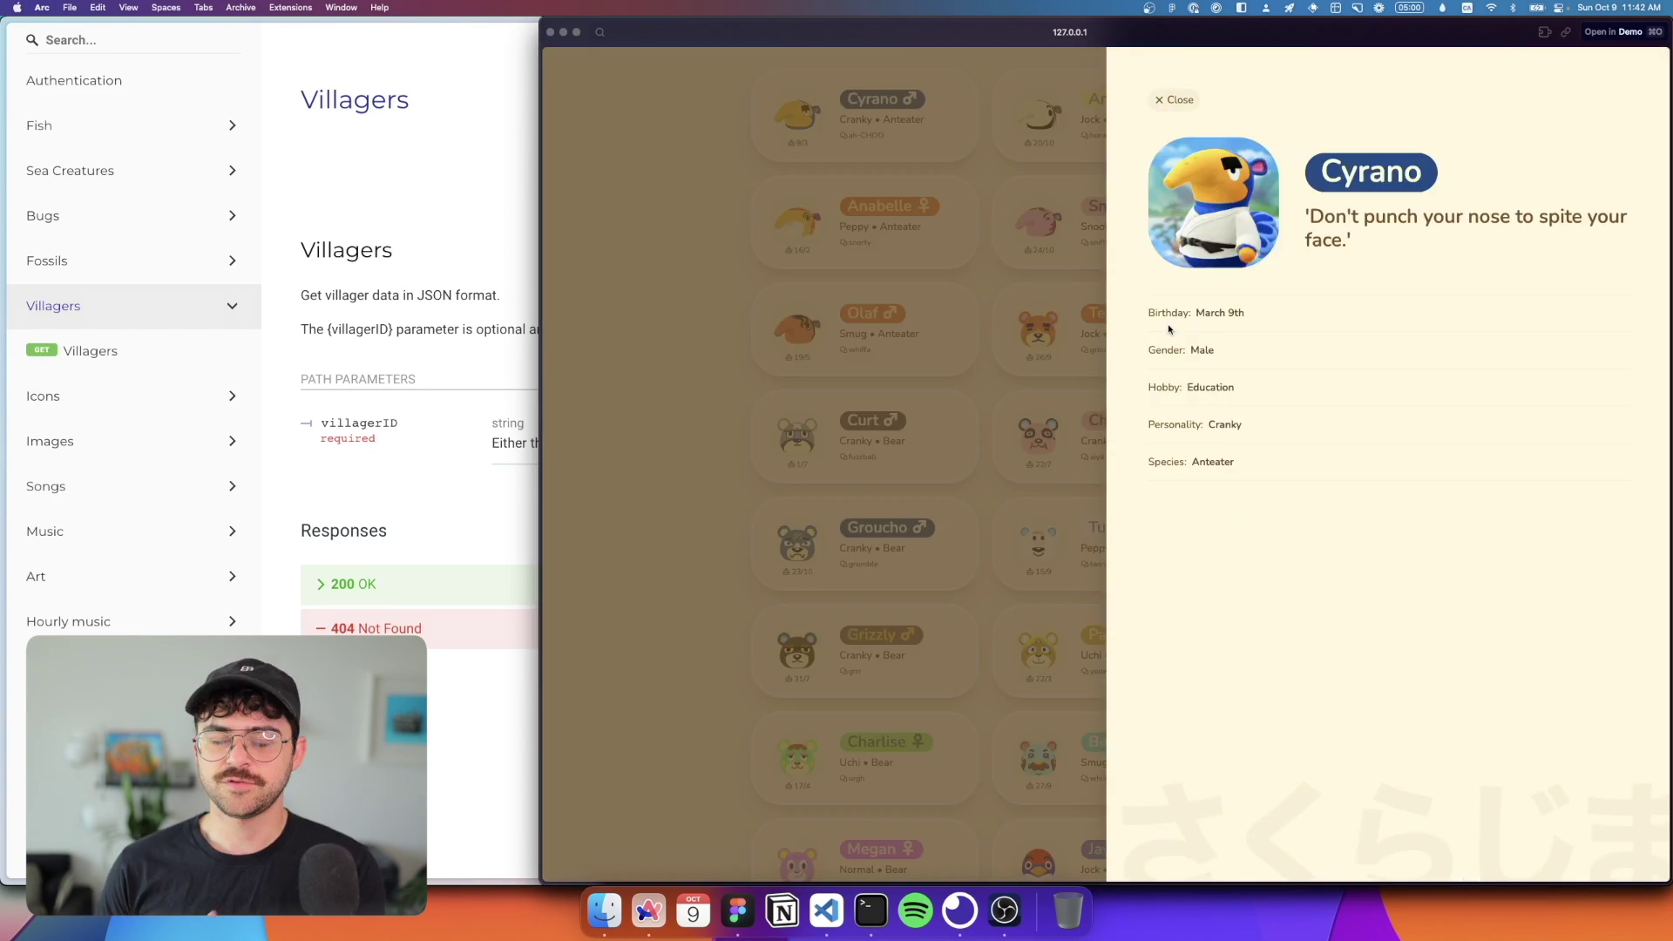
click(904, 138)
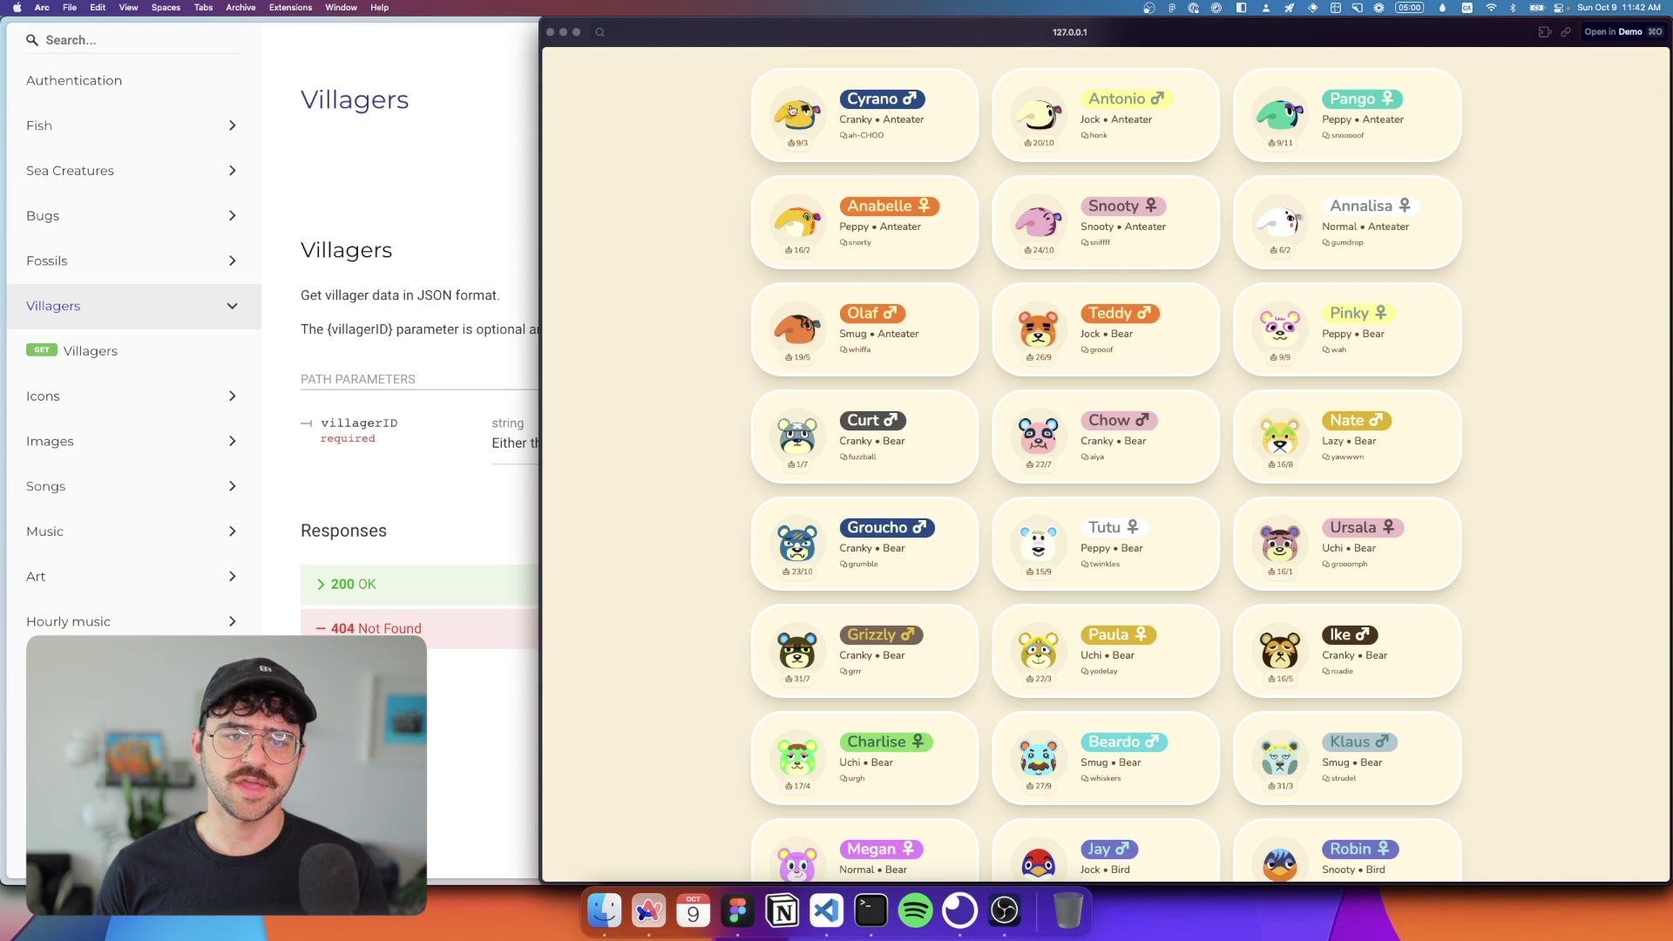
click(860, 141)
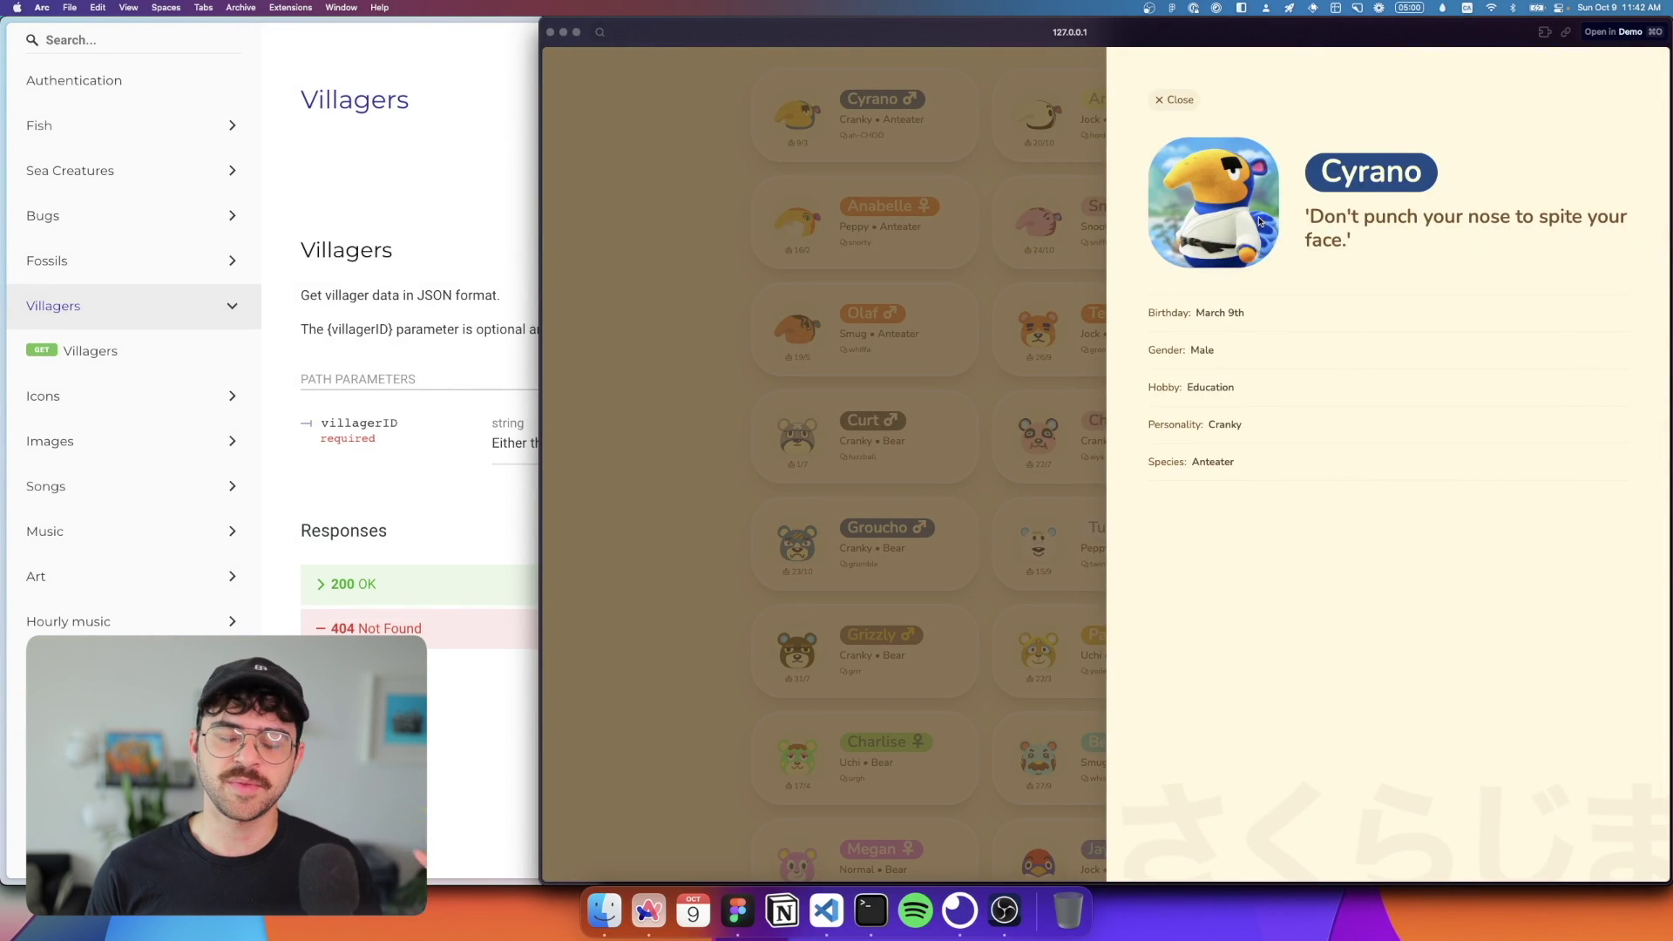
click(1043, 282)
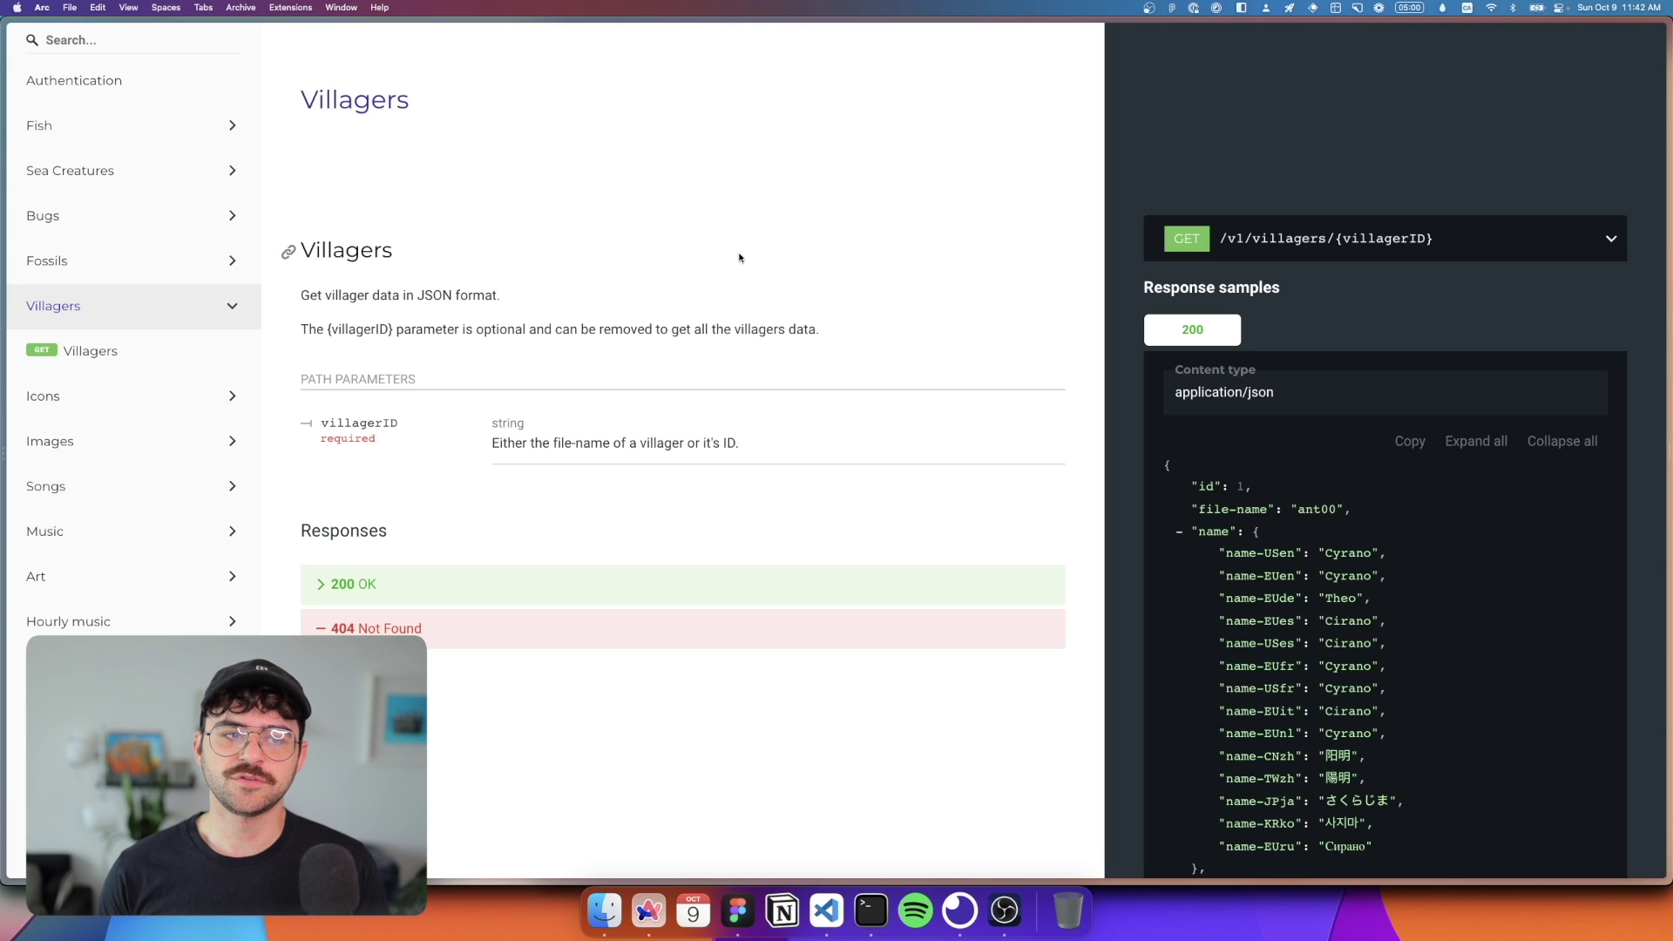
Step: Reveal the villagers endpoint's server URLs, select the https URL, and switch to Insomnia
scroll(785, 206, down, 1)
scroll(785, 206, down, 1)
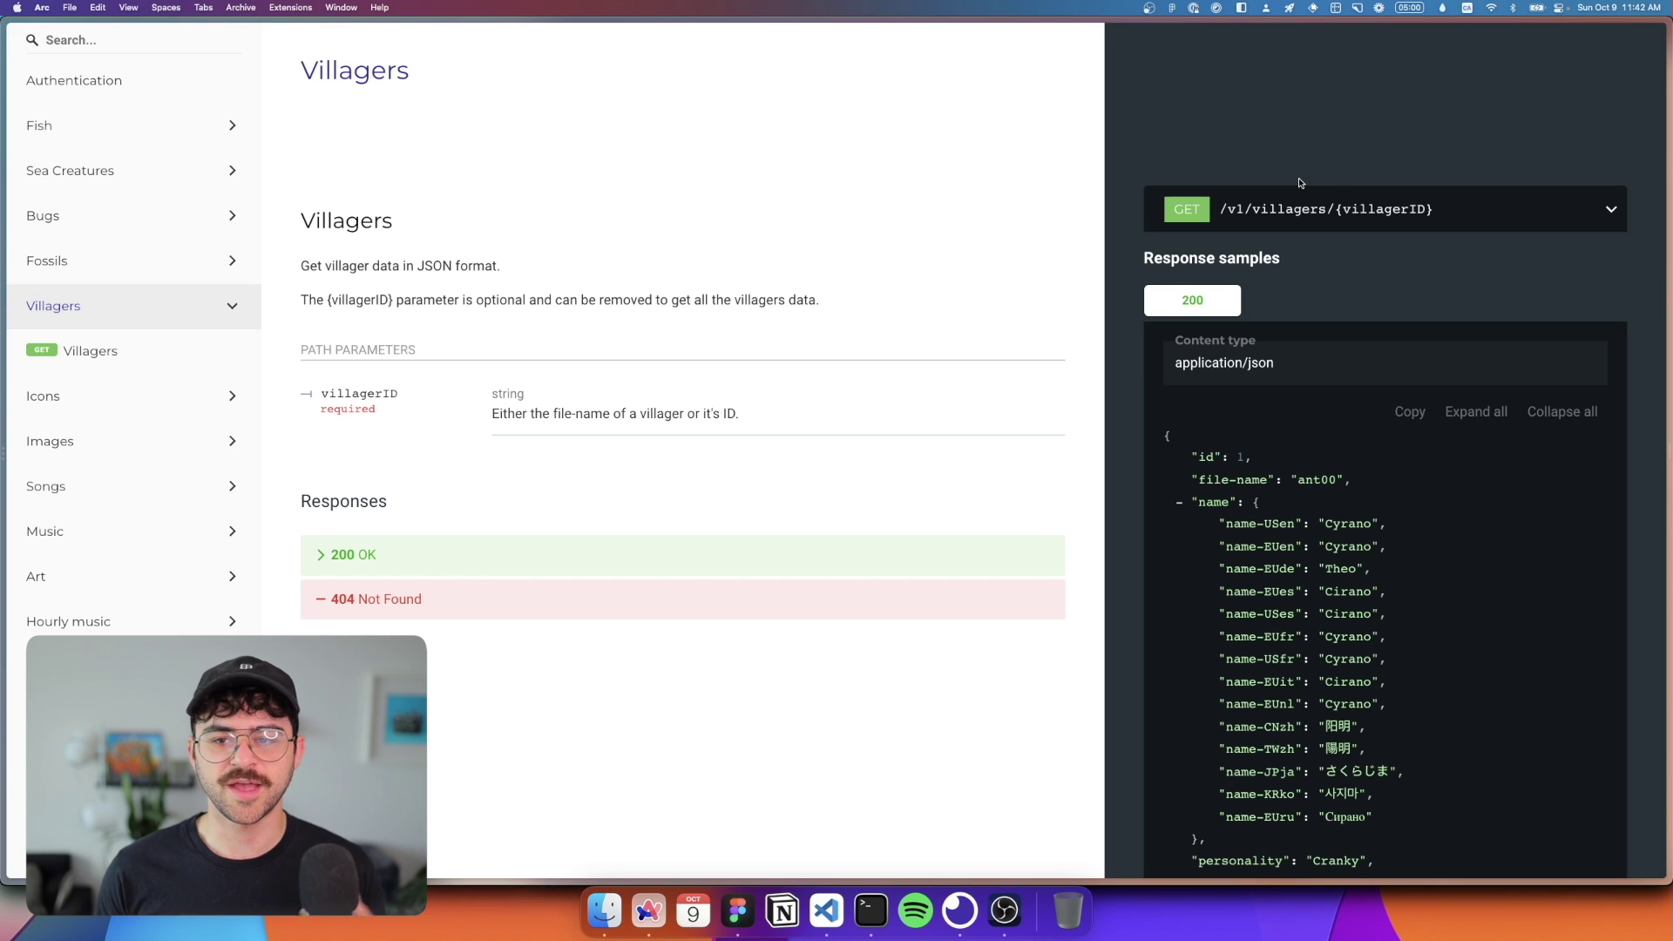
click(1380, 216)
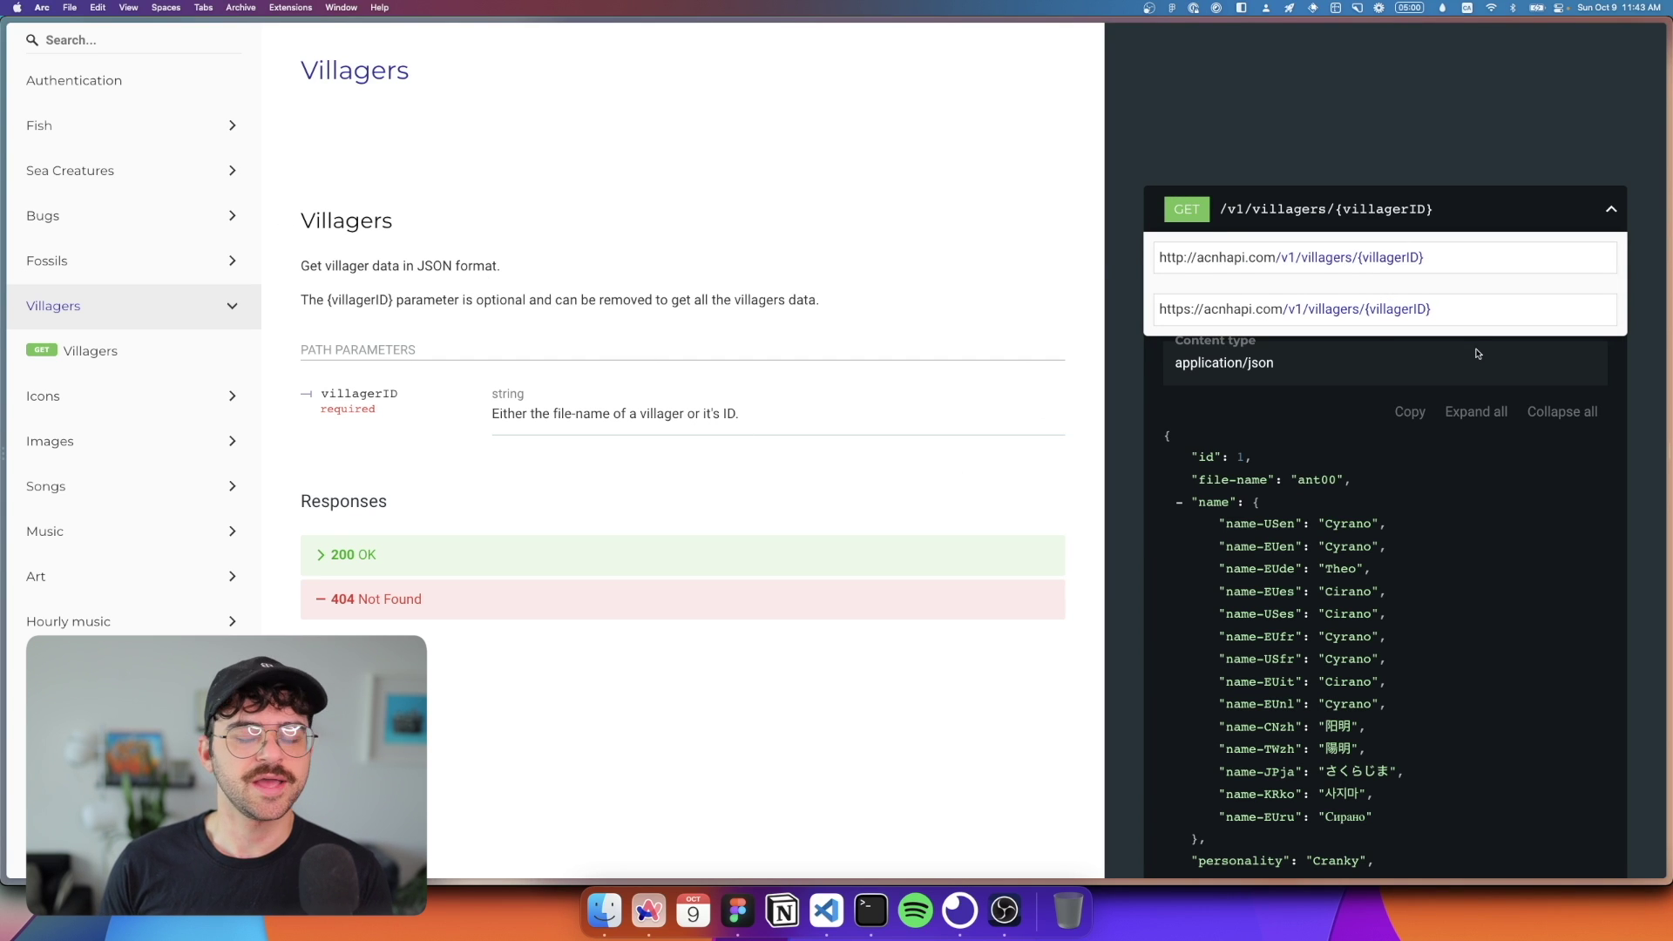
drag(1439, 315, 1161, 318)
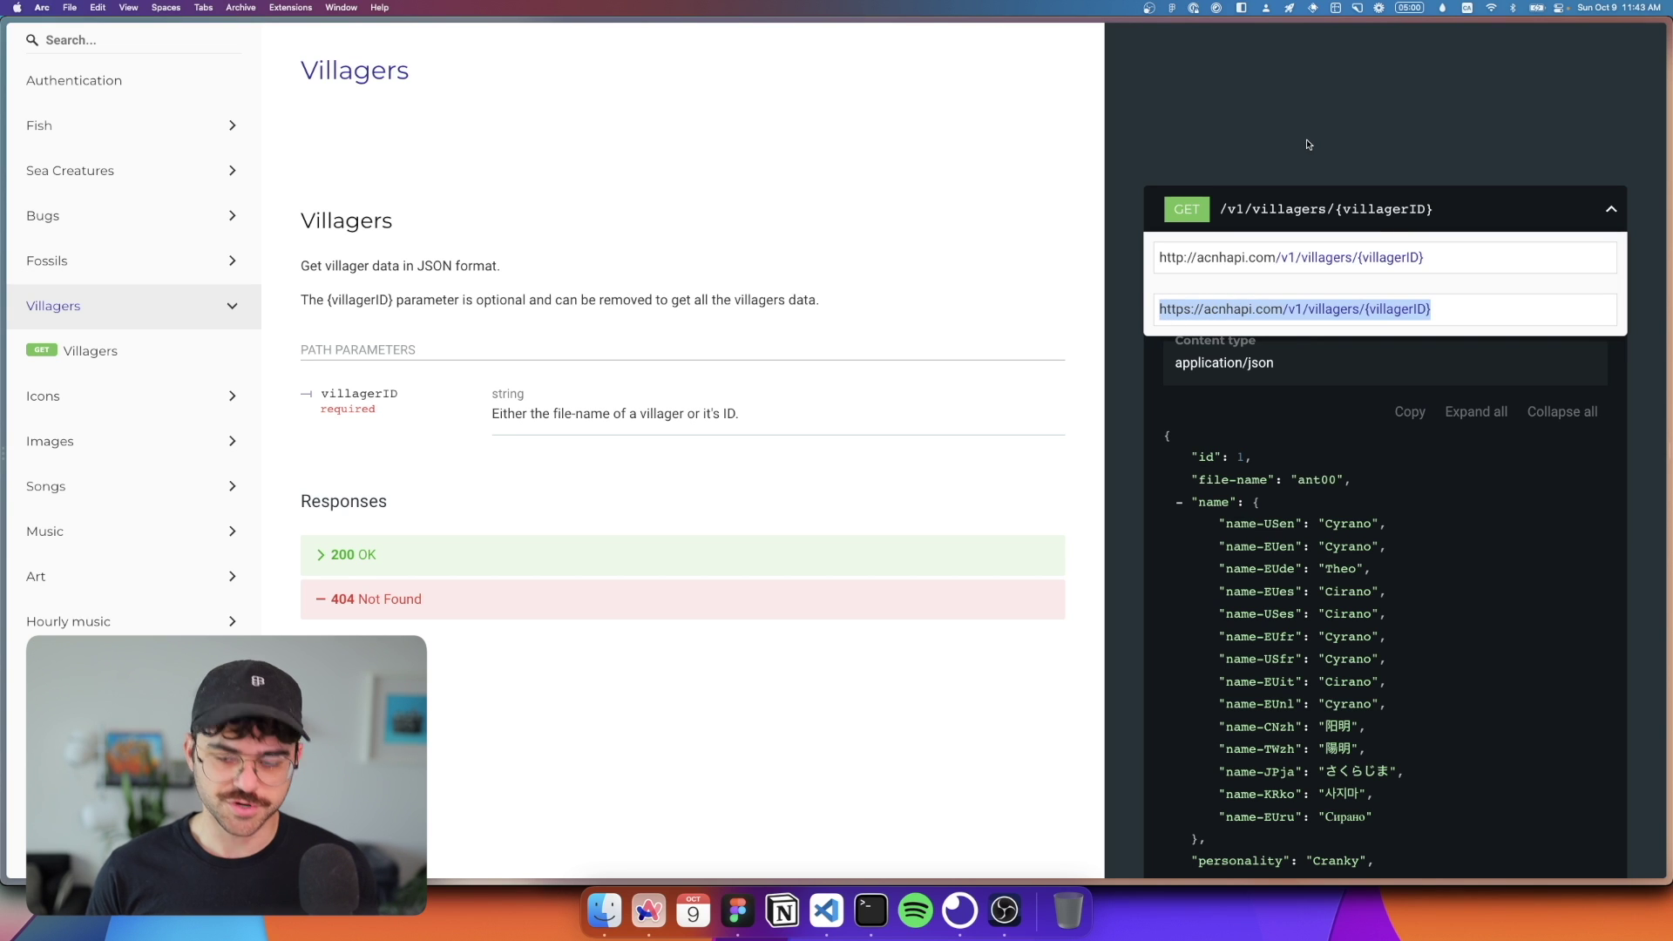
key(super+Tab)
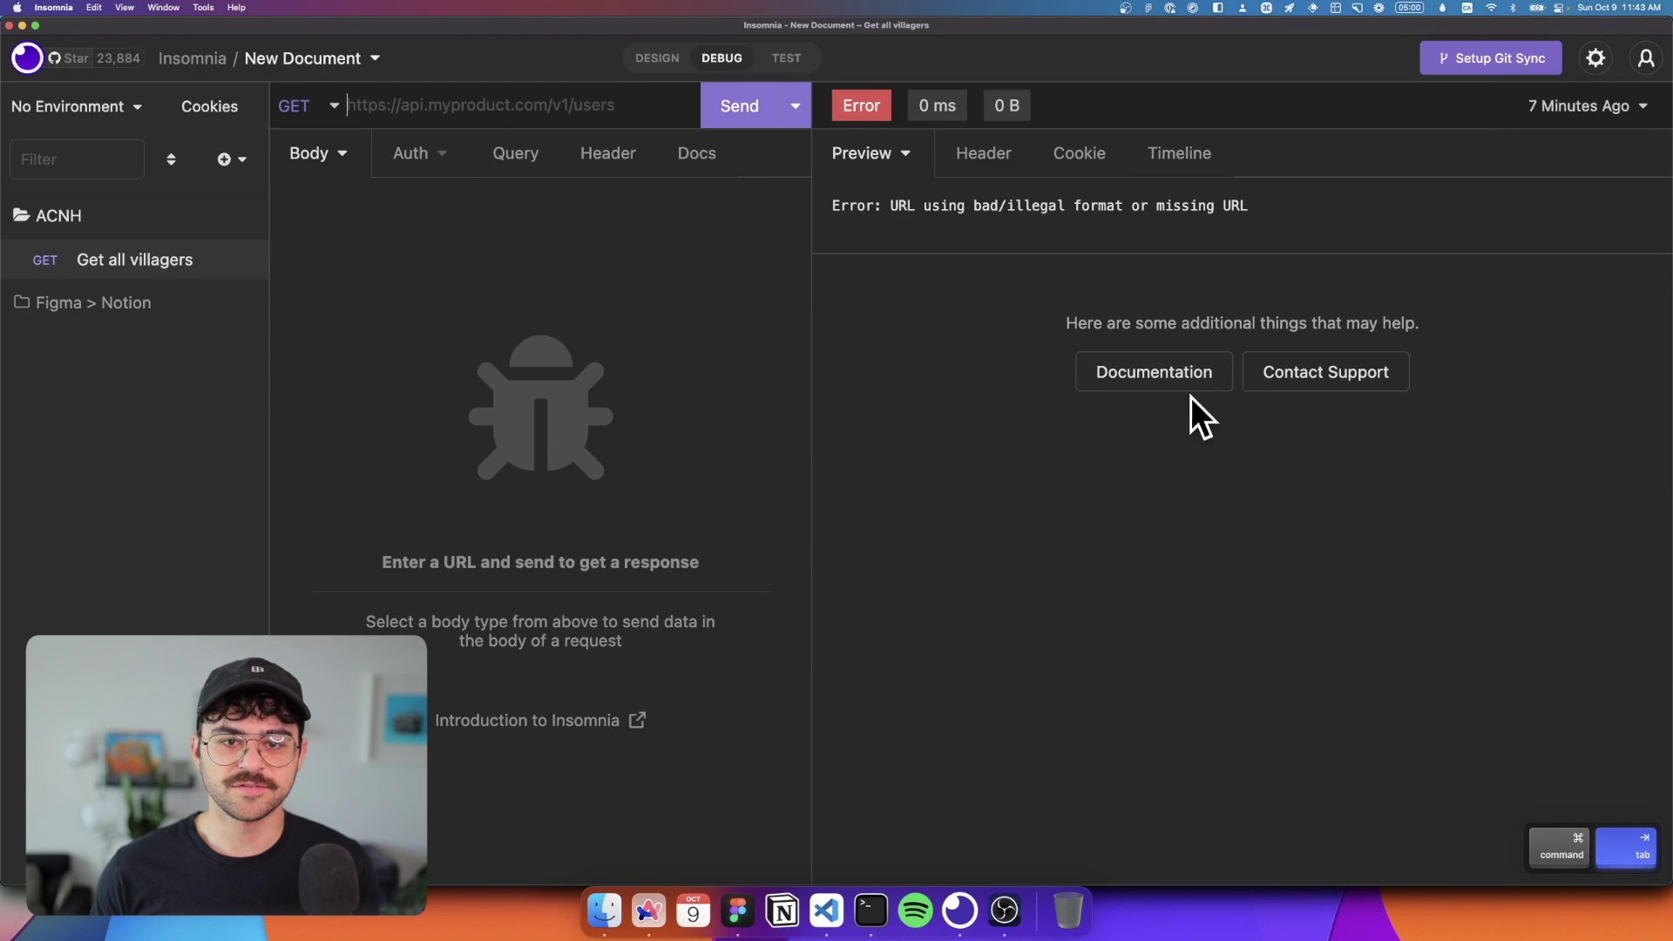
Step: Search 'insomnia api client' in Arc, open the insomnia.rest homepage, and zoom it in
key(super+Tab)
key(super+t)
text(insomnia api client)
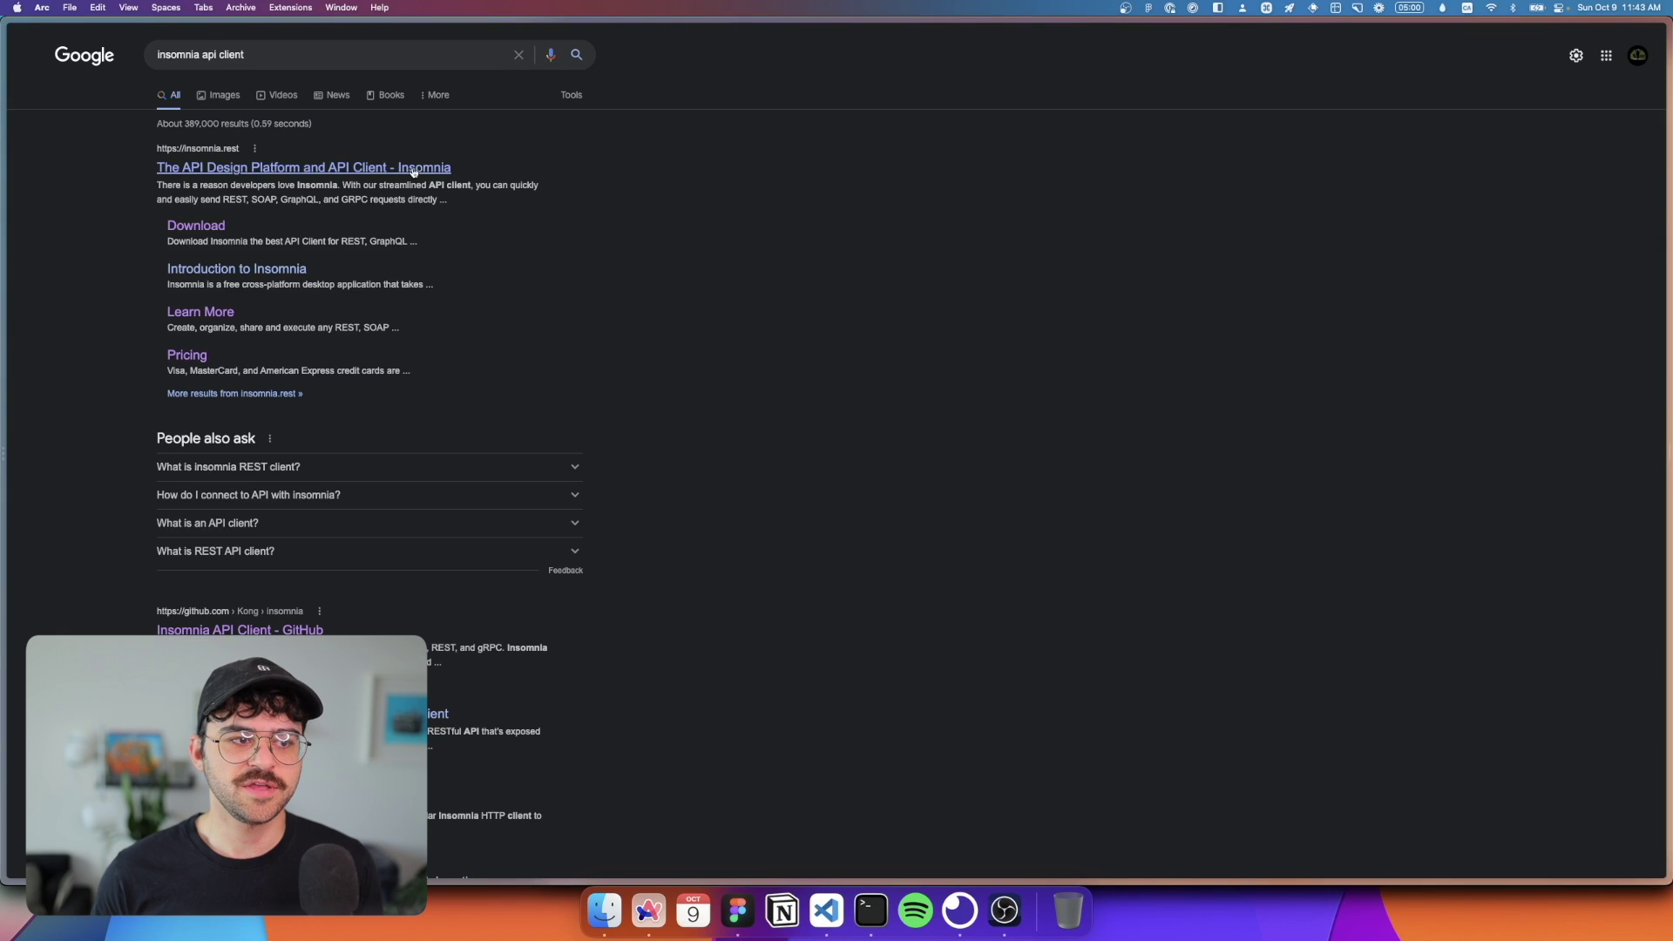
click(413, 170)
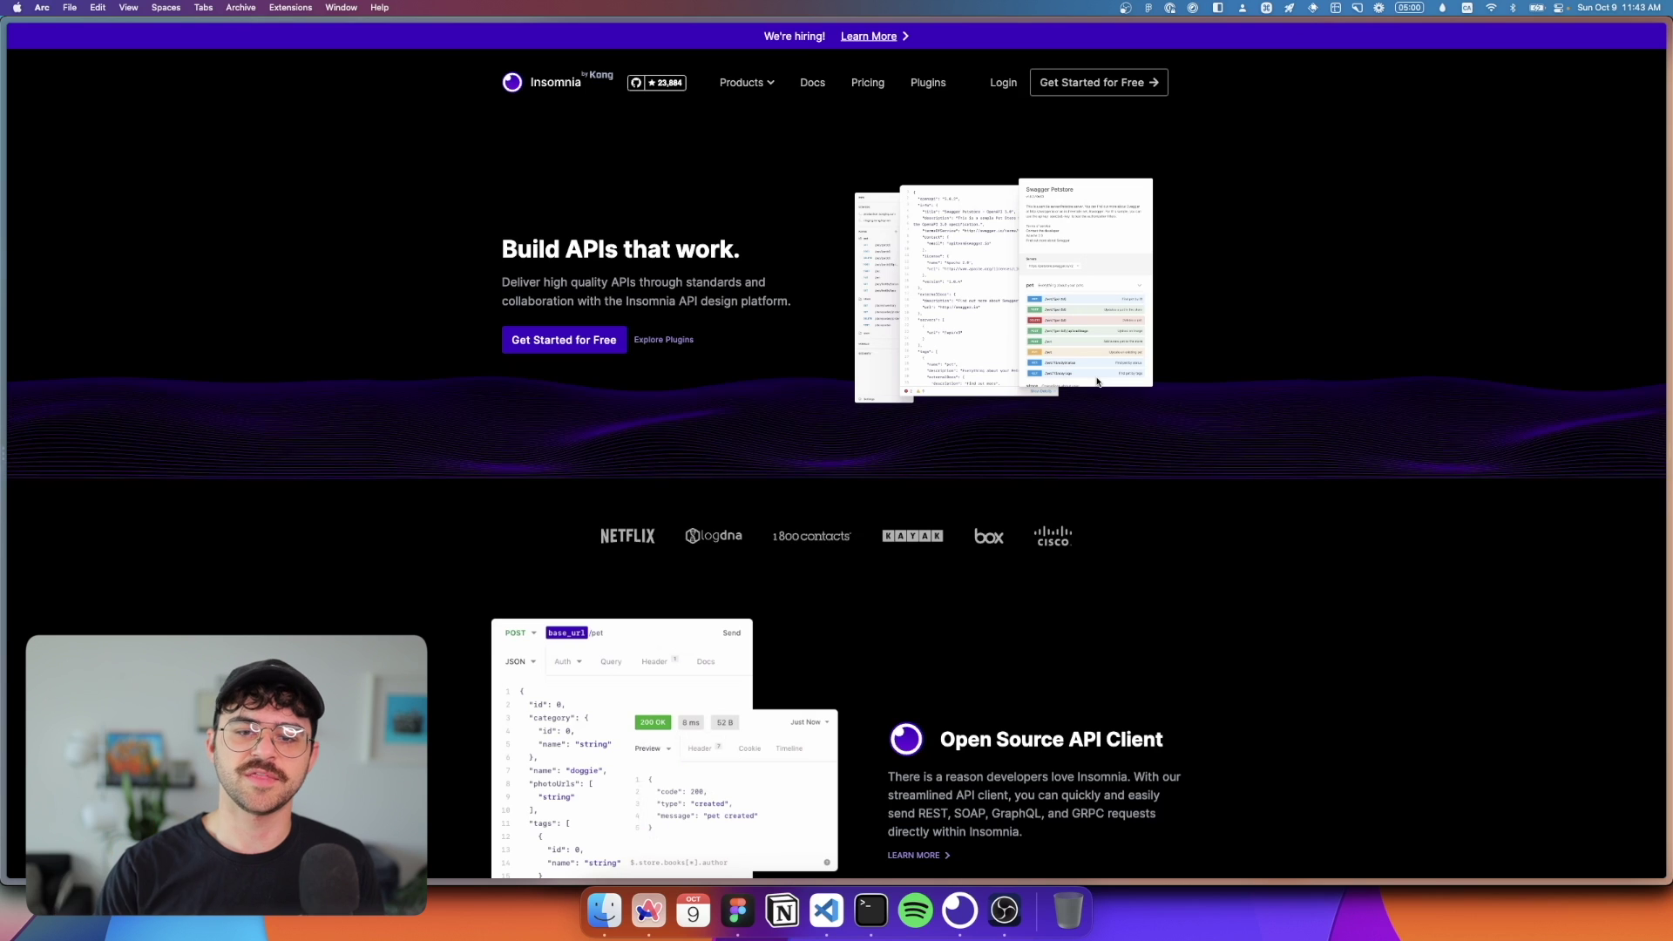
key(super+equal)
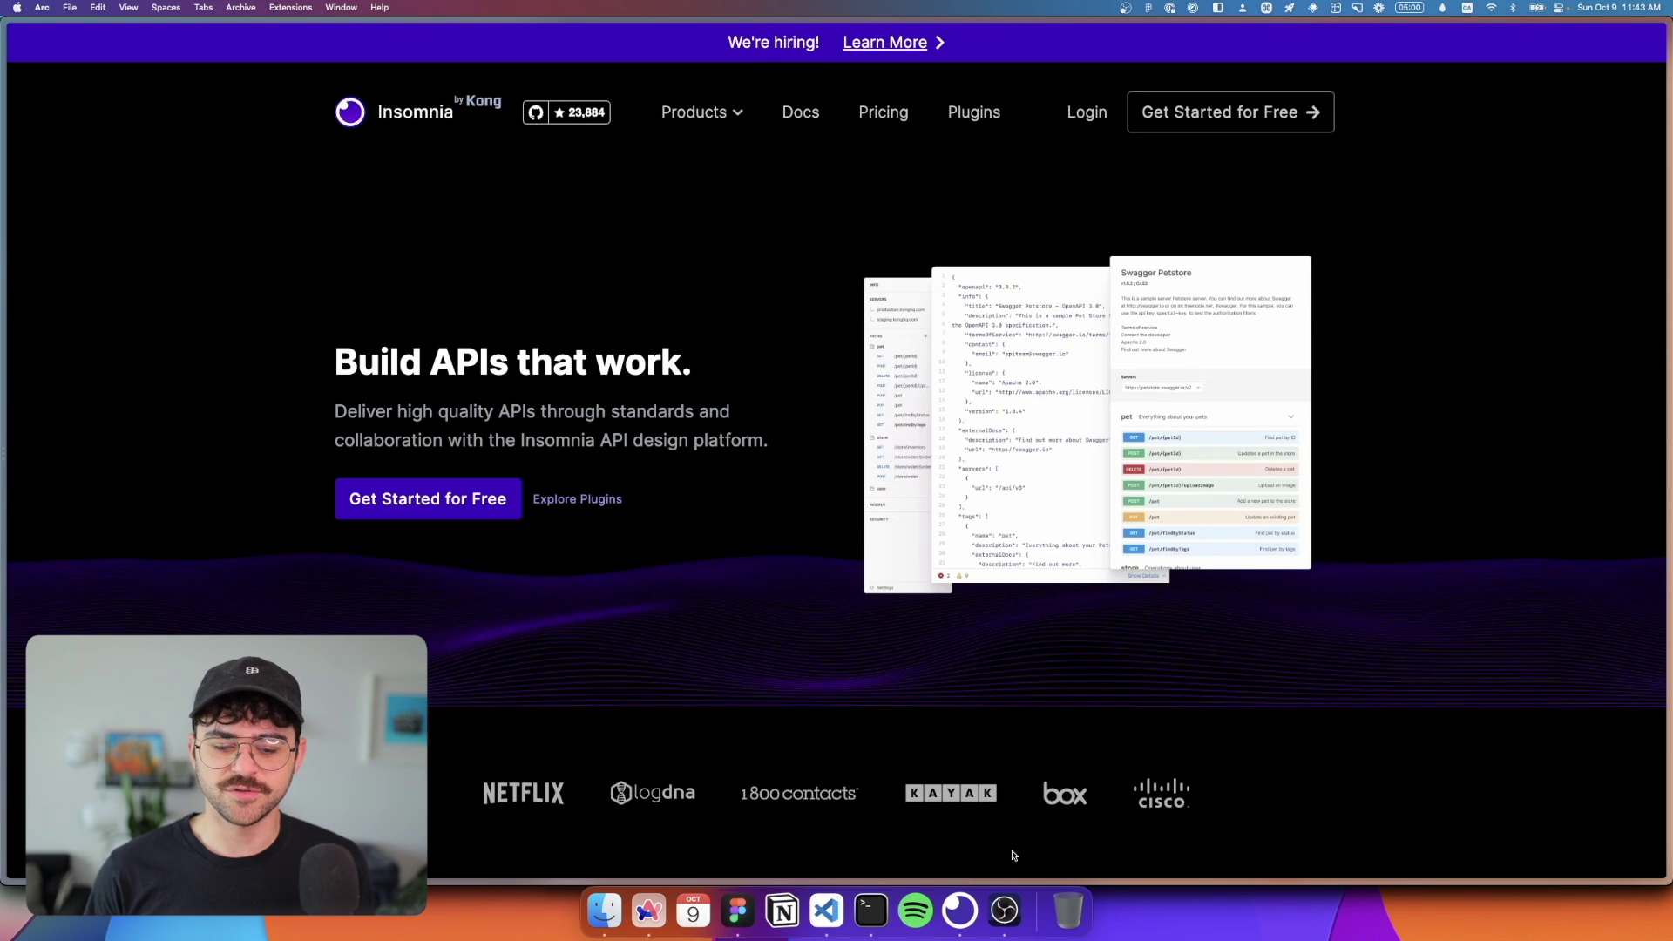
click(962, 912)
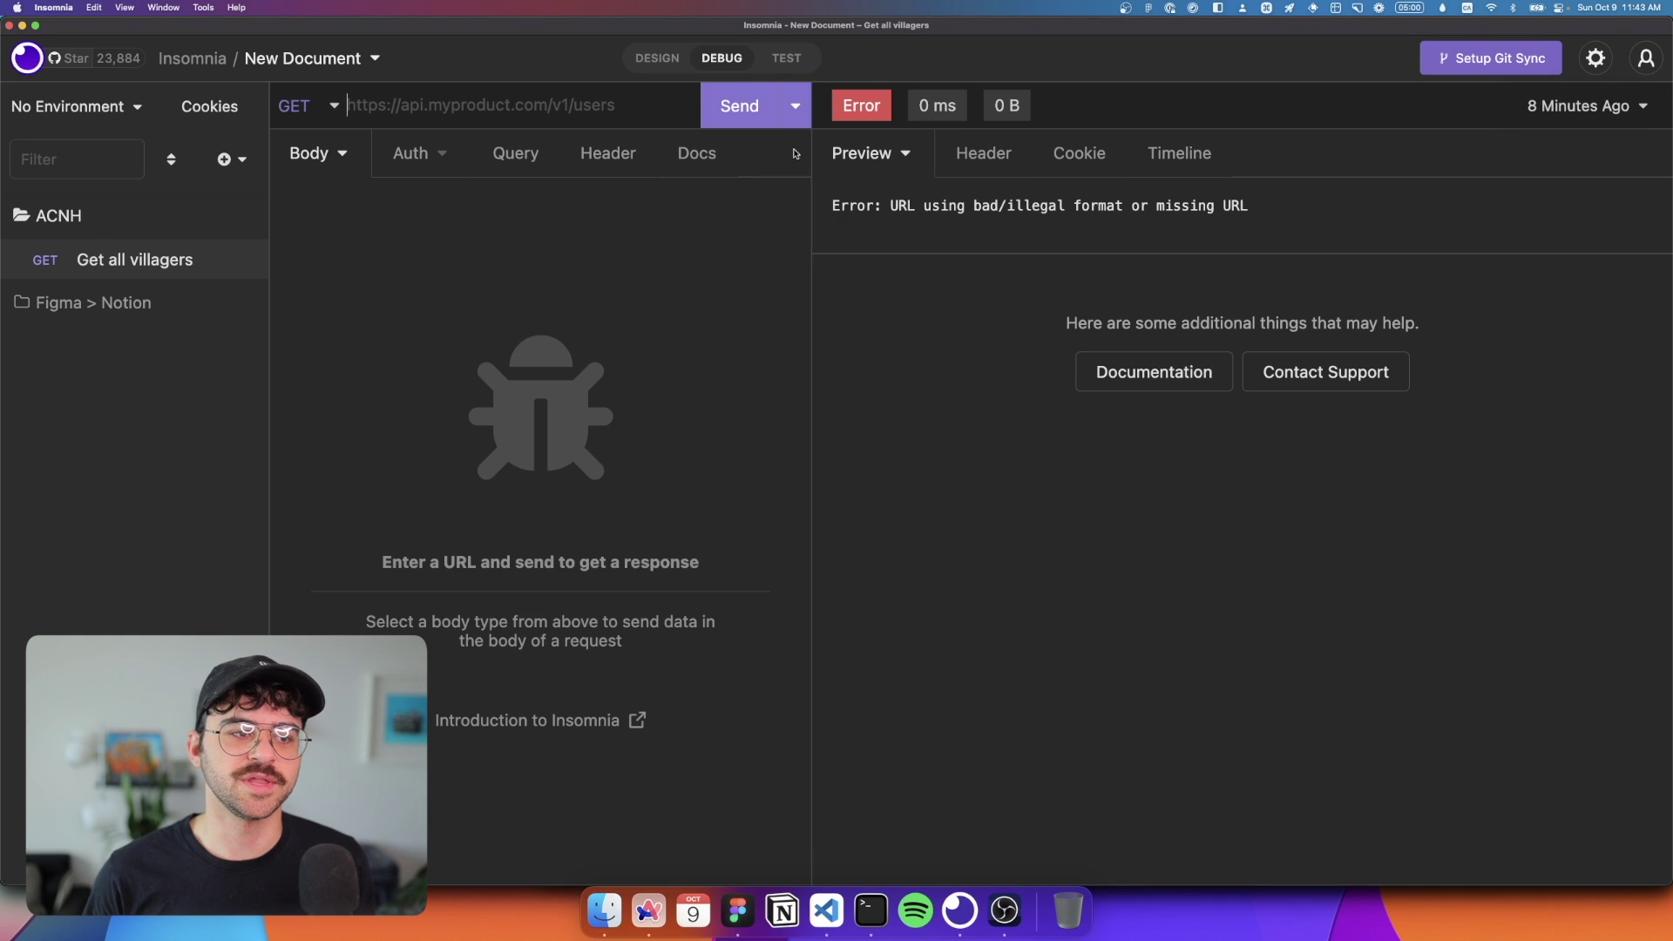
click(416, 108)
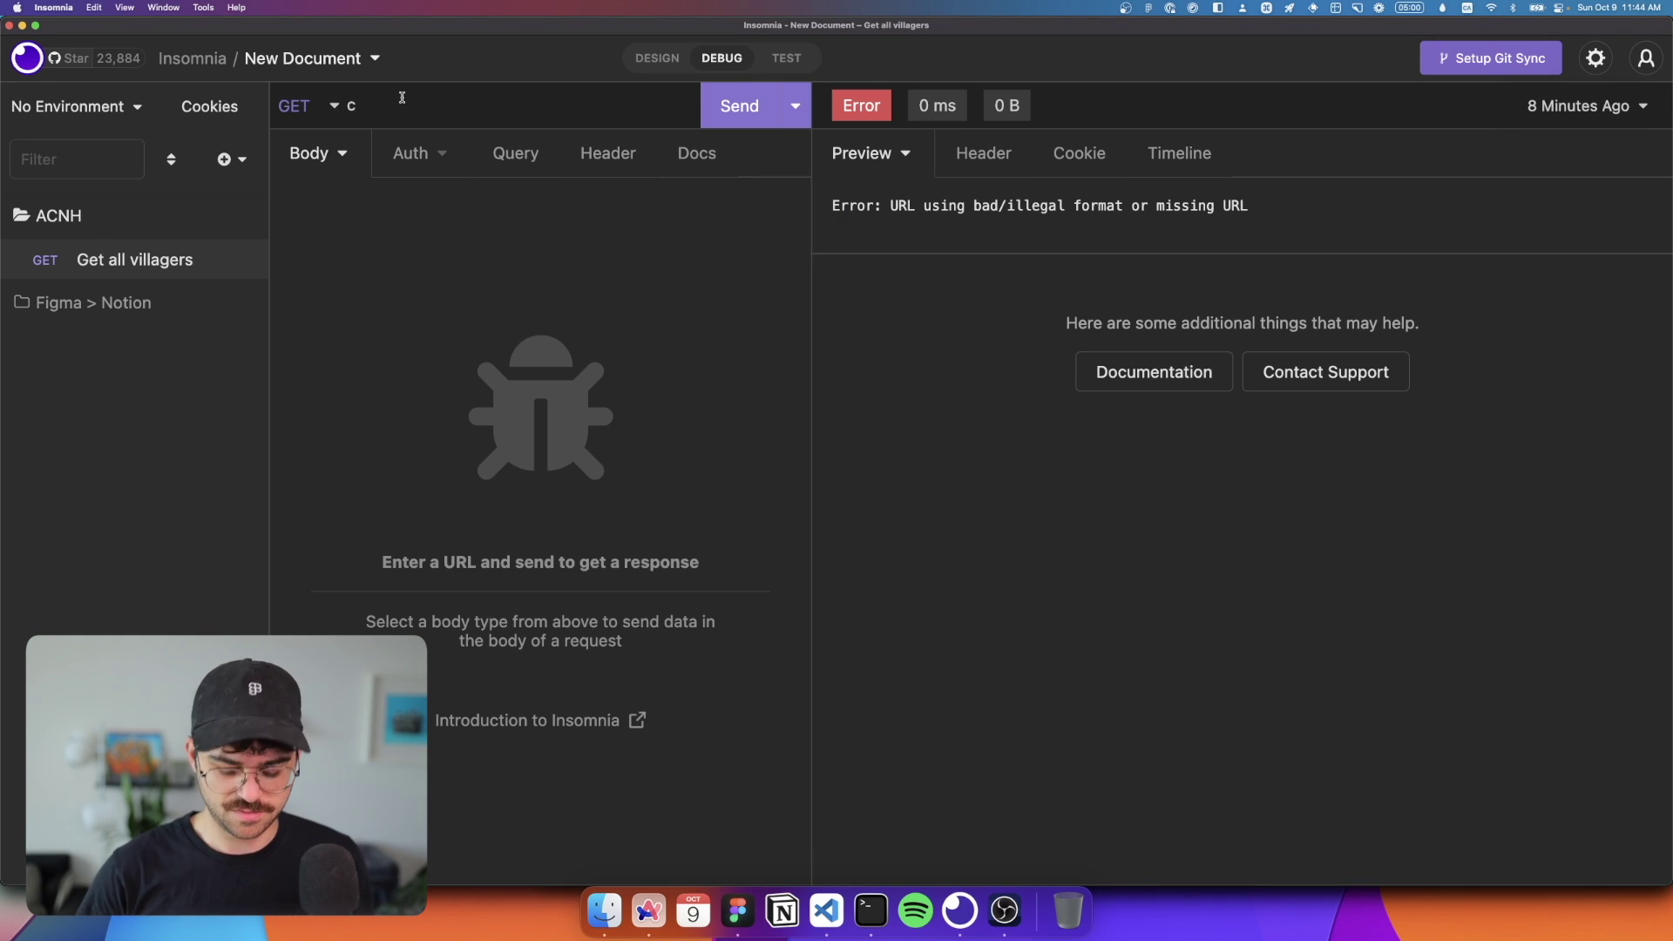
text(https://acnhapi.com/v1/villagers/{villagerID})
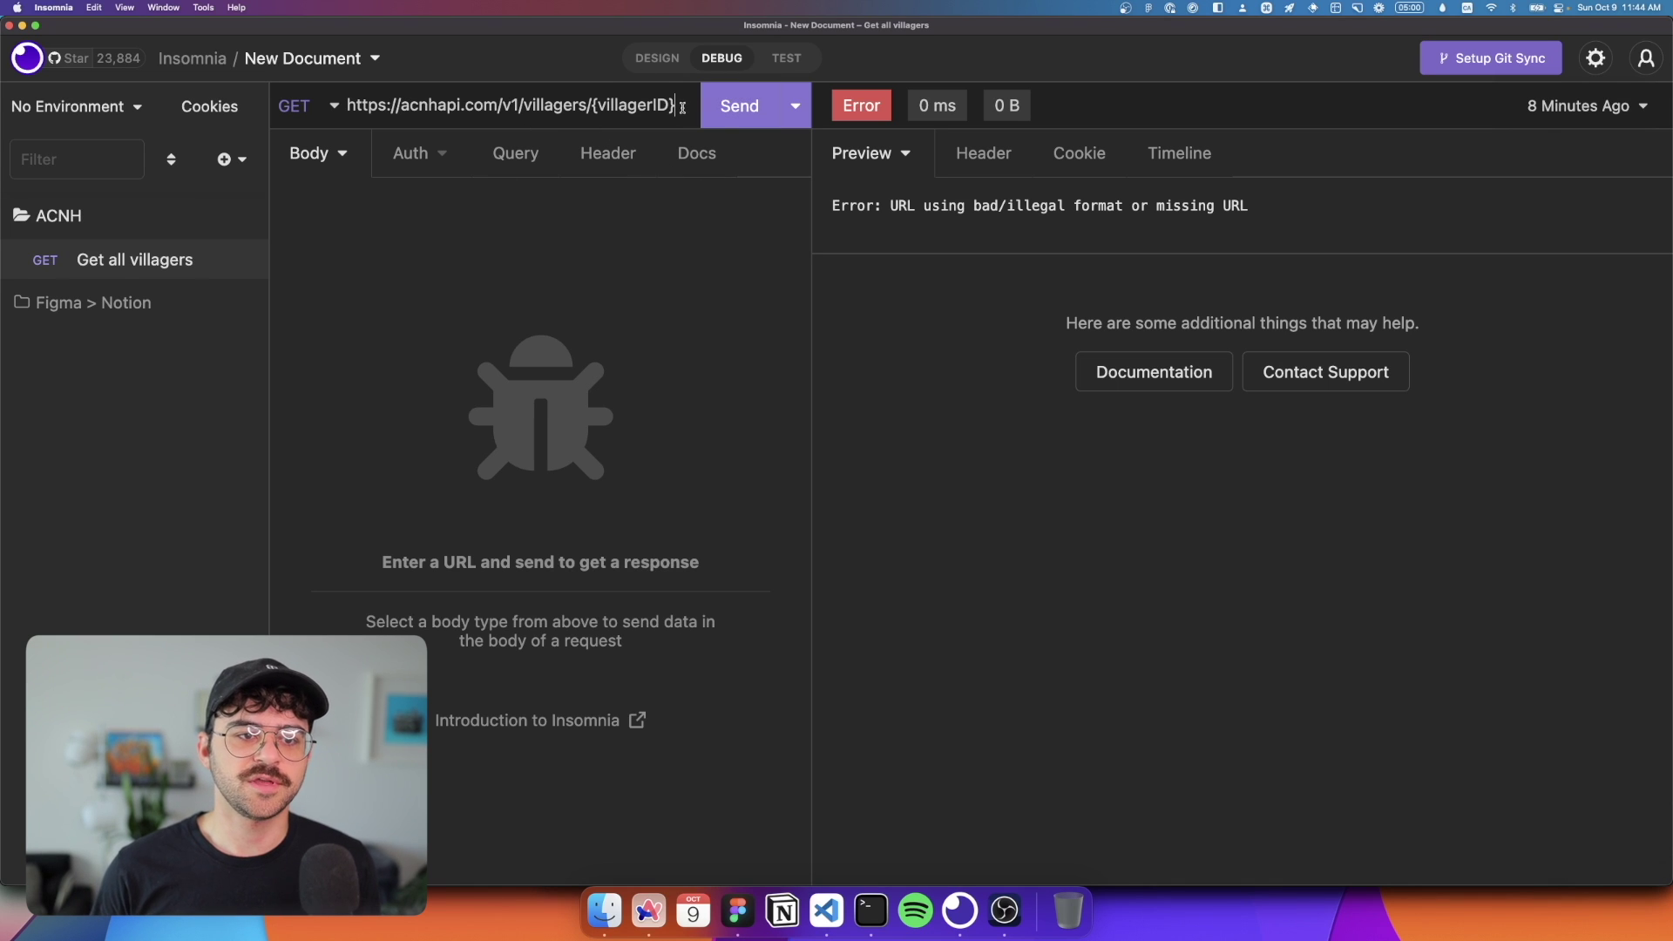
drag(682, 107, 595, 107)
key(BackSpace)
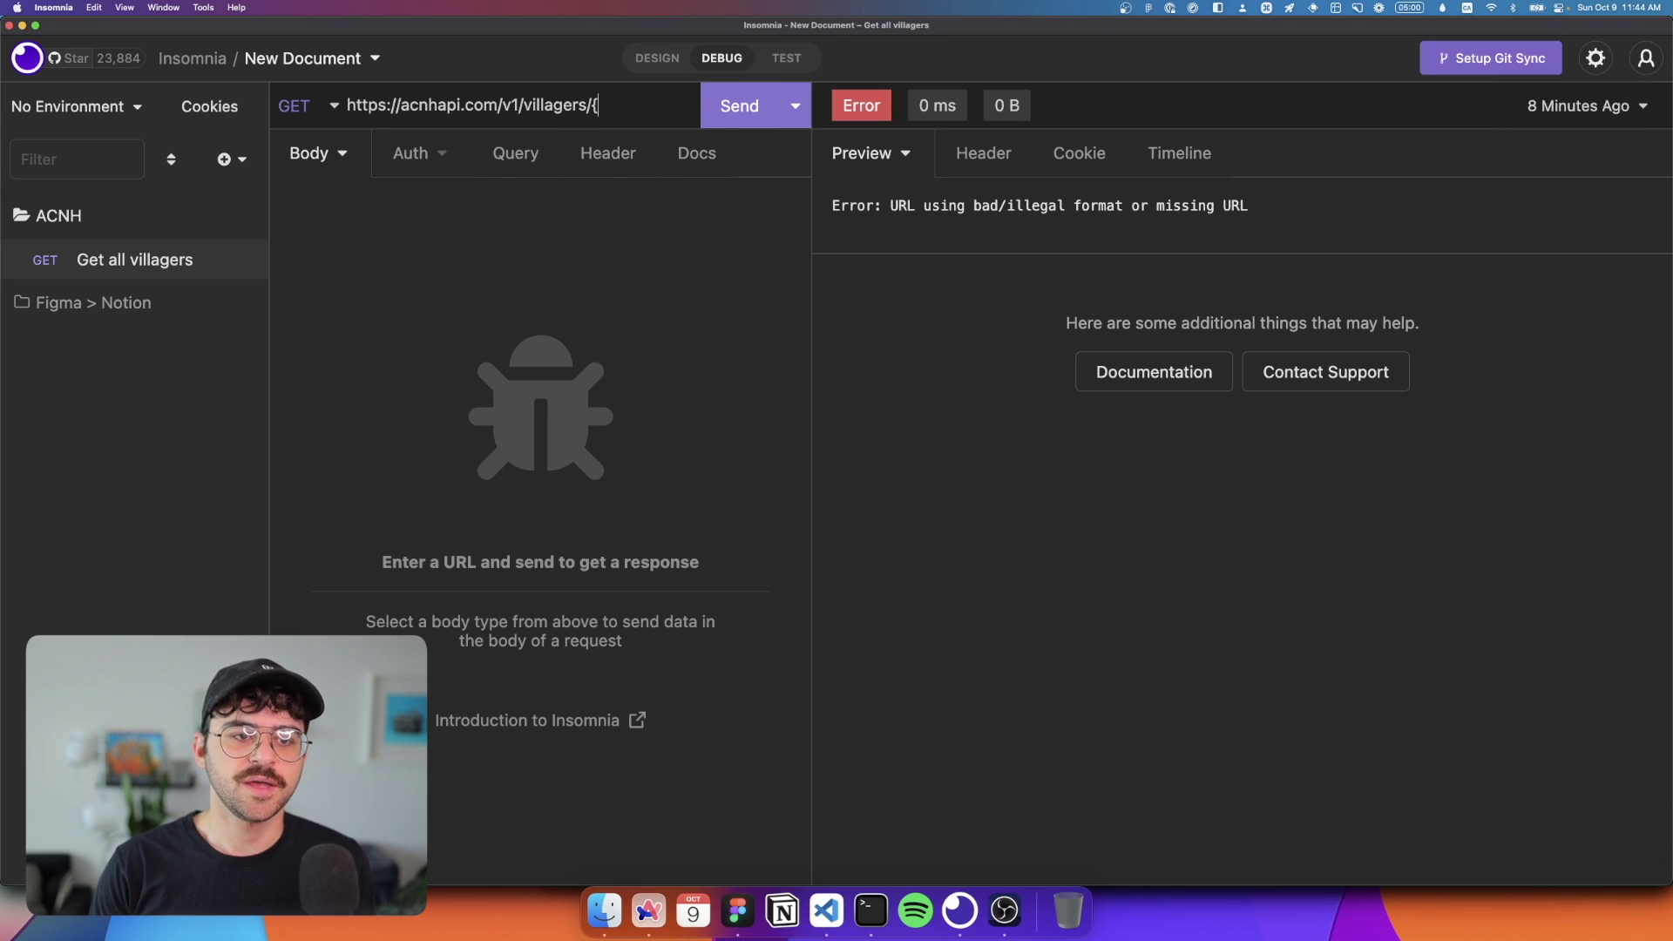
key(BackSpace)
key(Return)
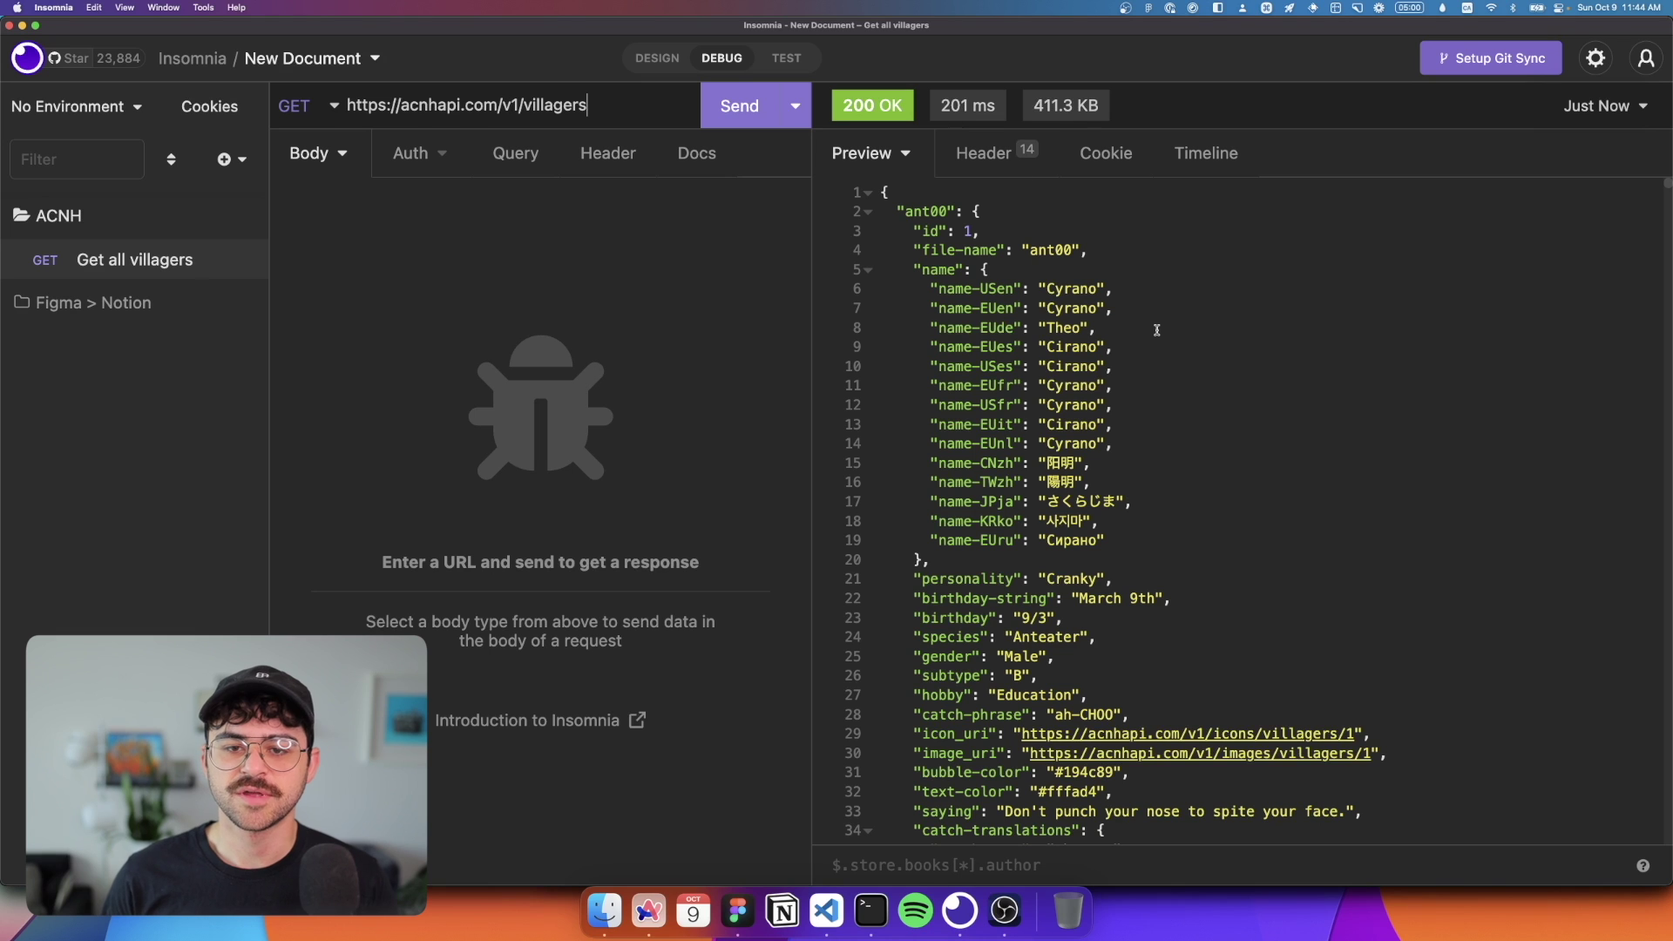
Step: Collapse the villager objects ant00 through bea02 in the response preview
scroll(991, 237, down, 2)
scroll(992, 237, up, 2)
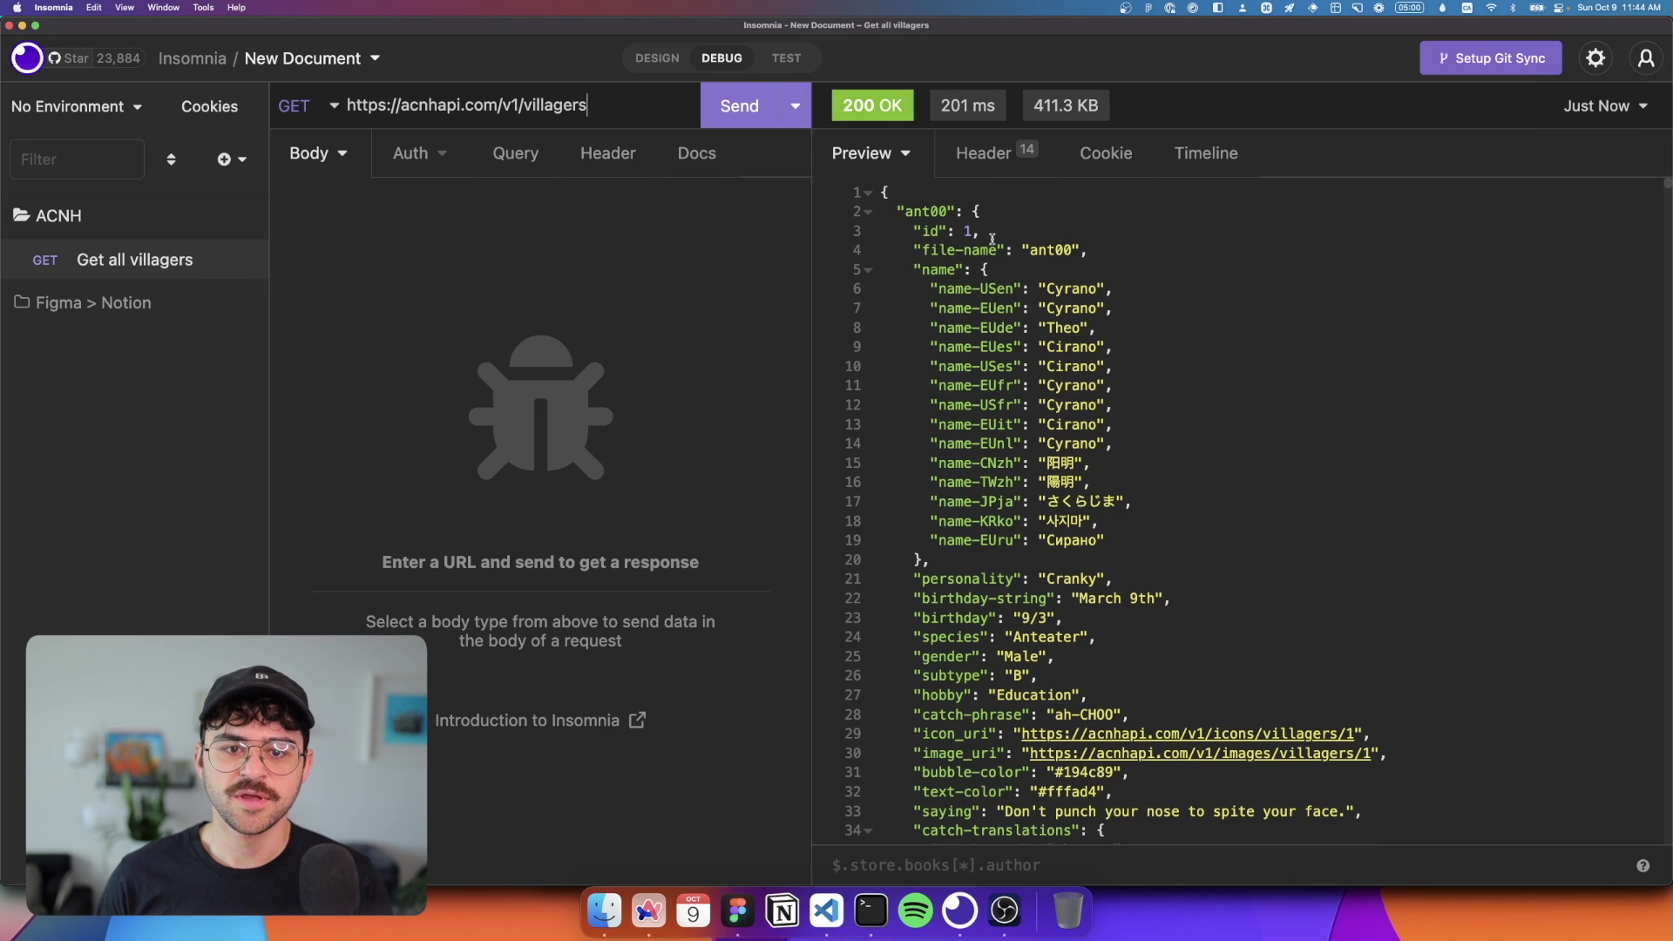
click(868, 212)
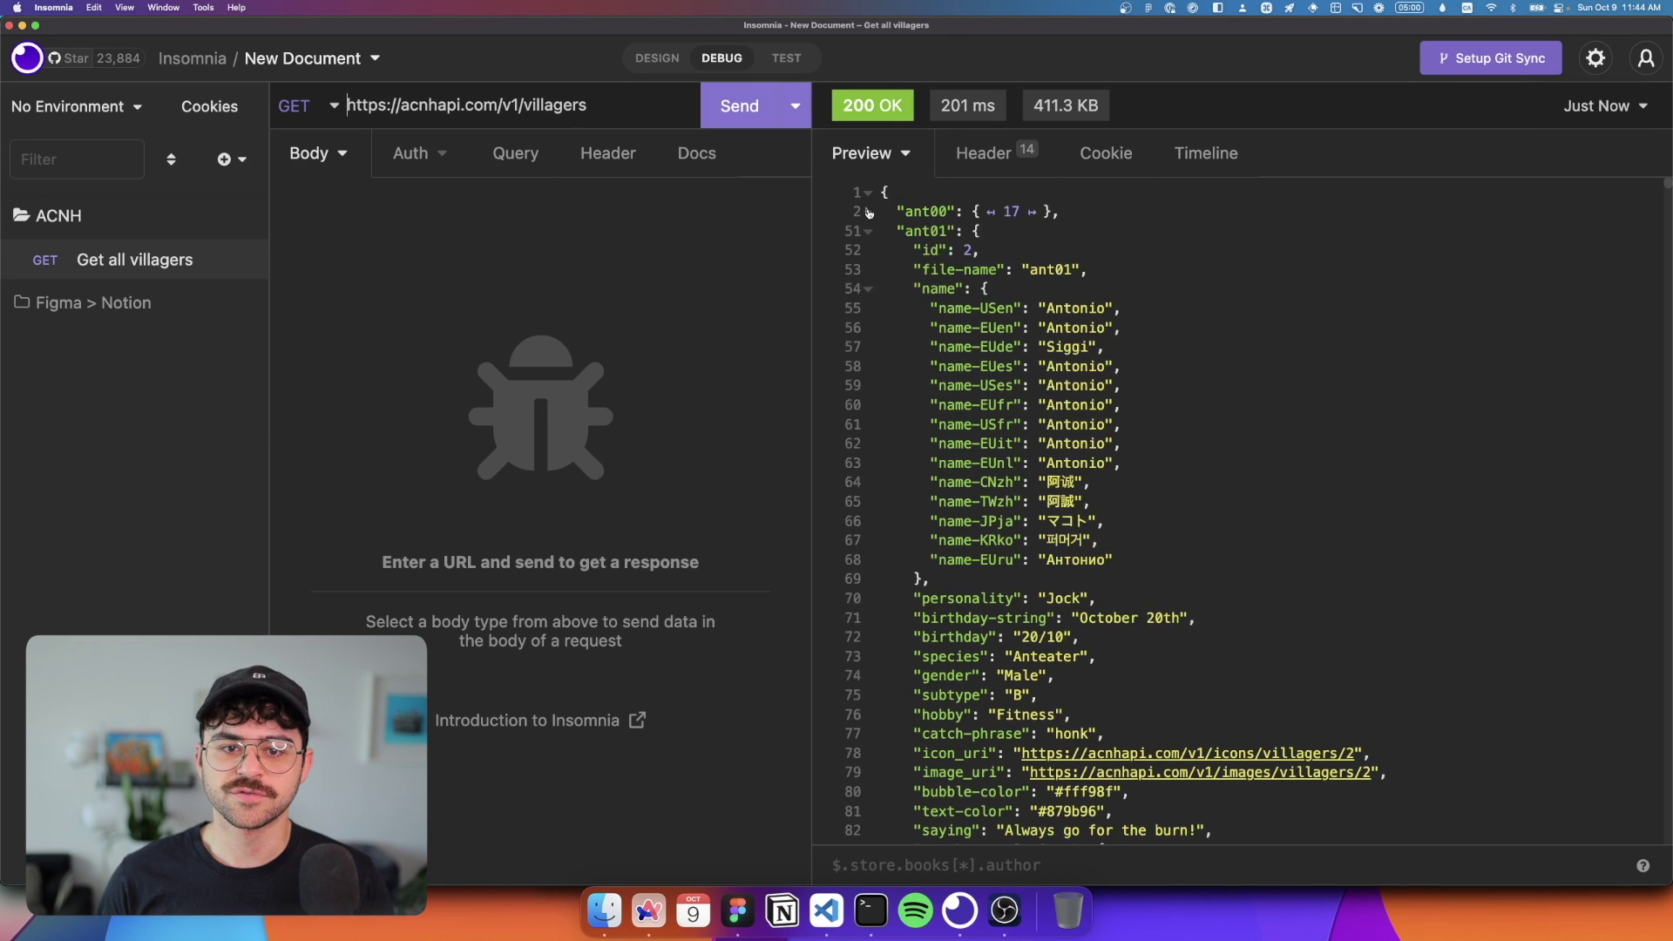
drag(906, 212, 948, 214)
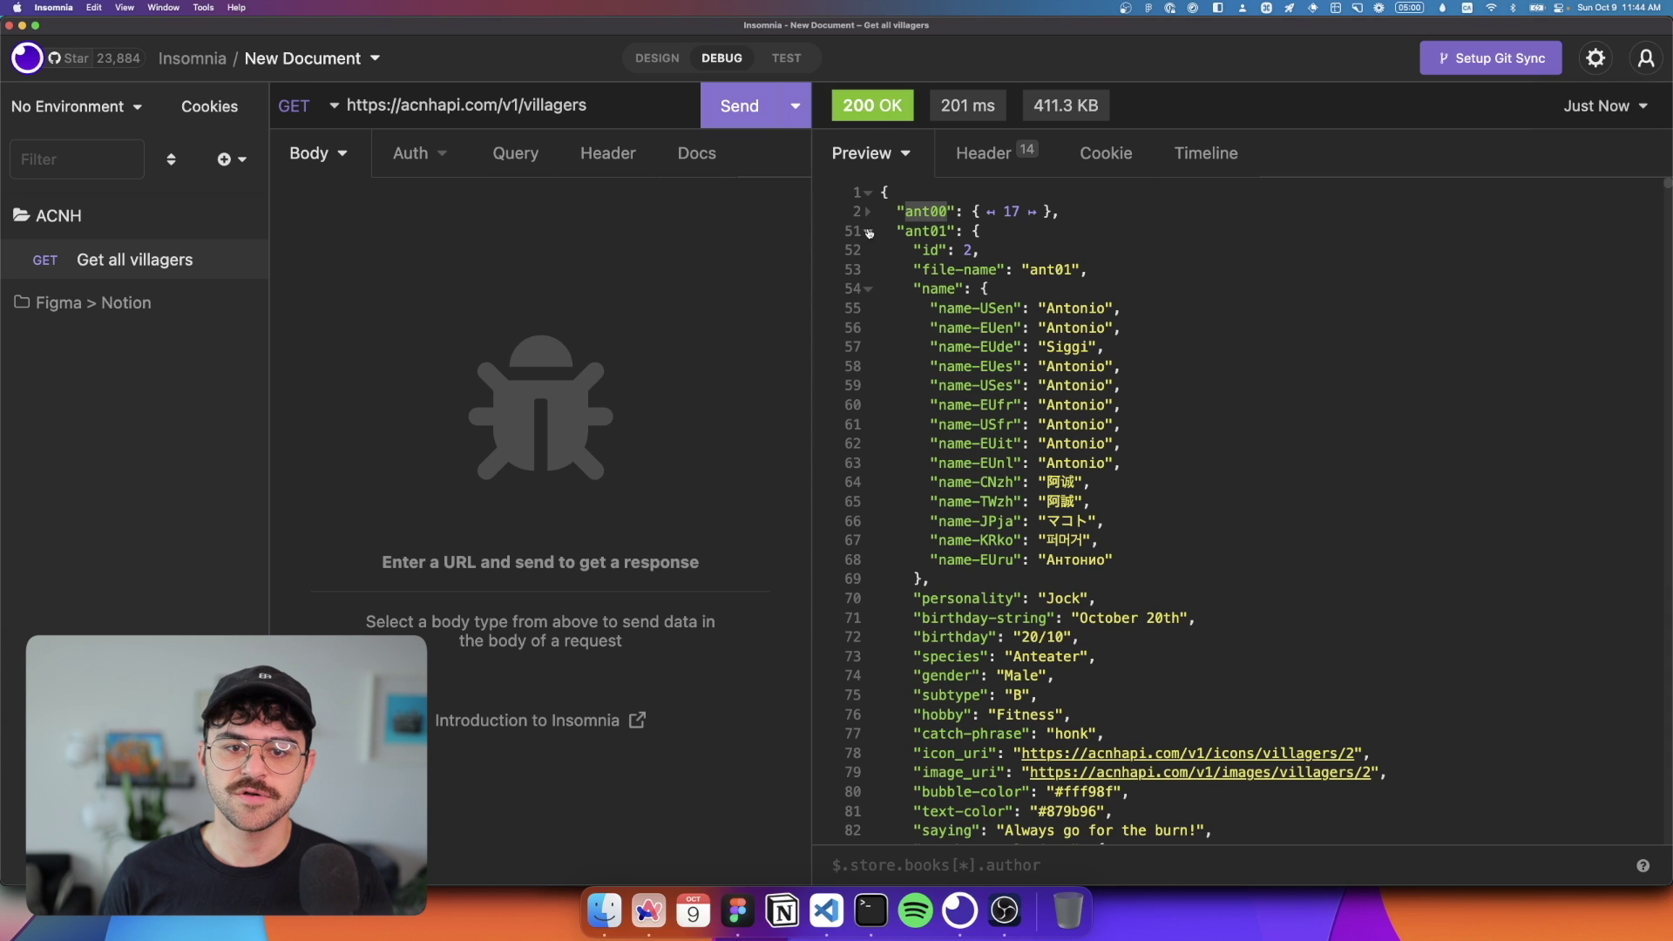
click(868, 231)
click(867, 250)
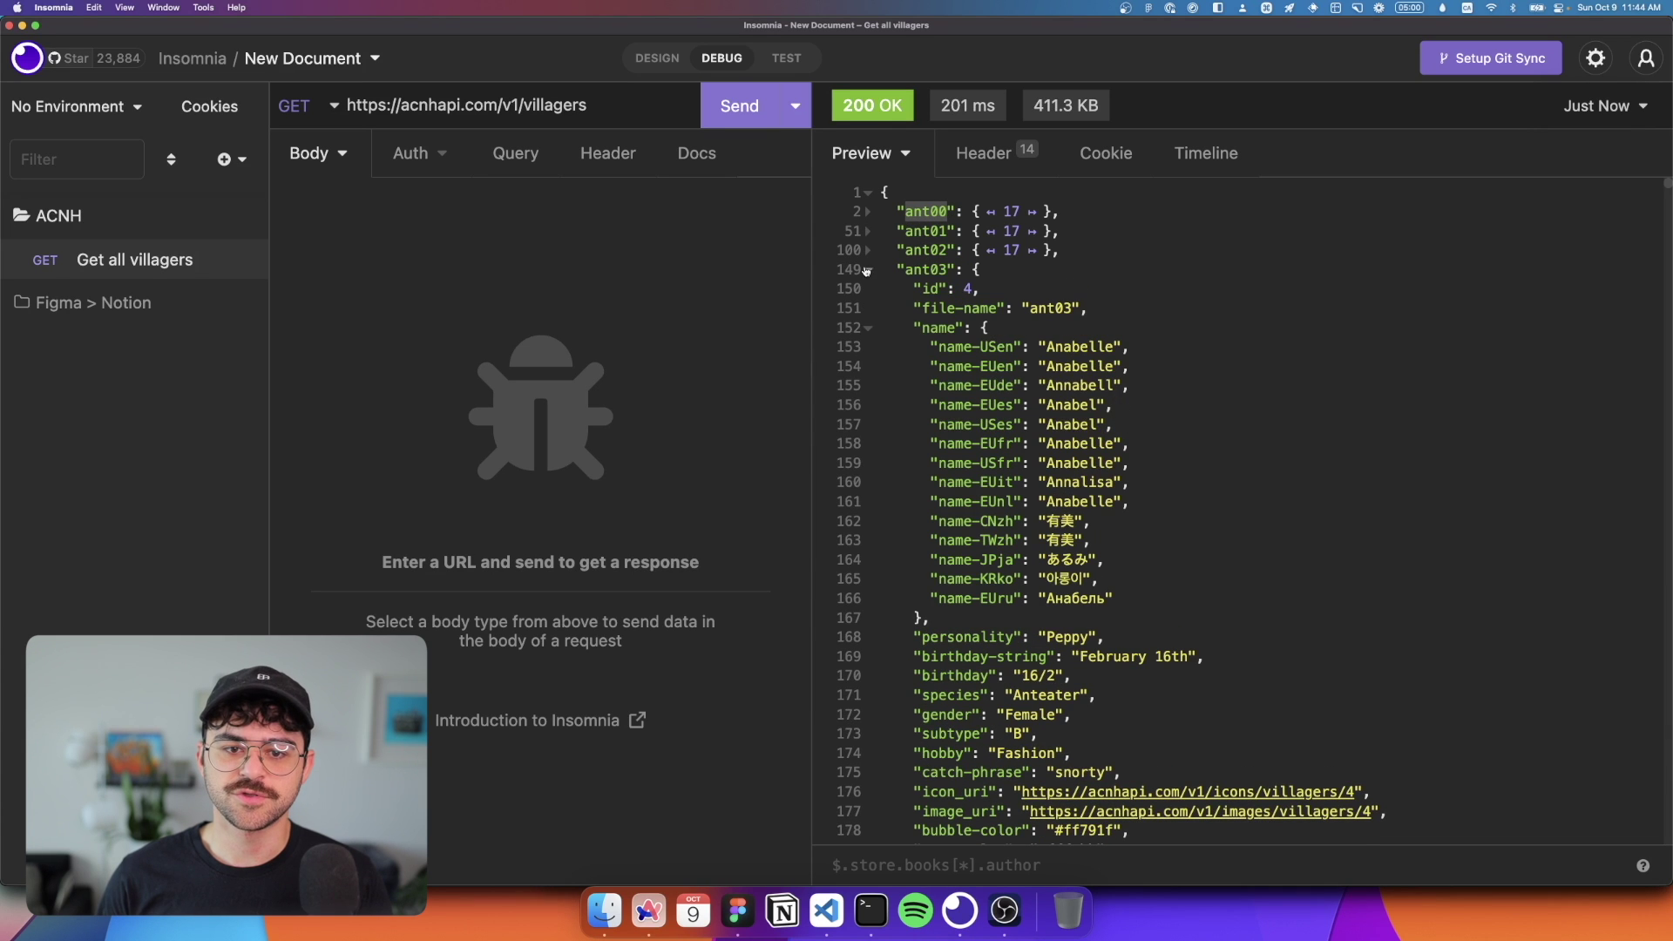
click(868, 269)
click(869, 288)
click(867, 307)
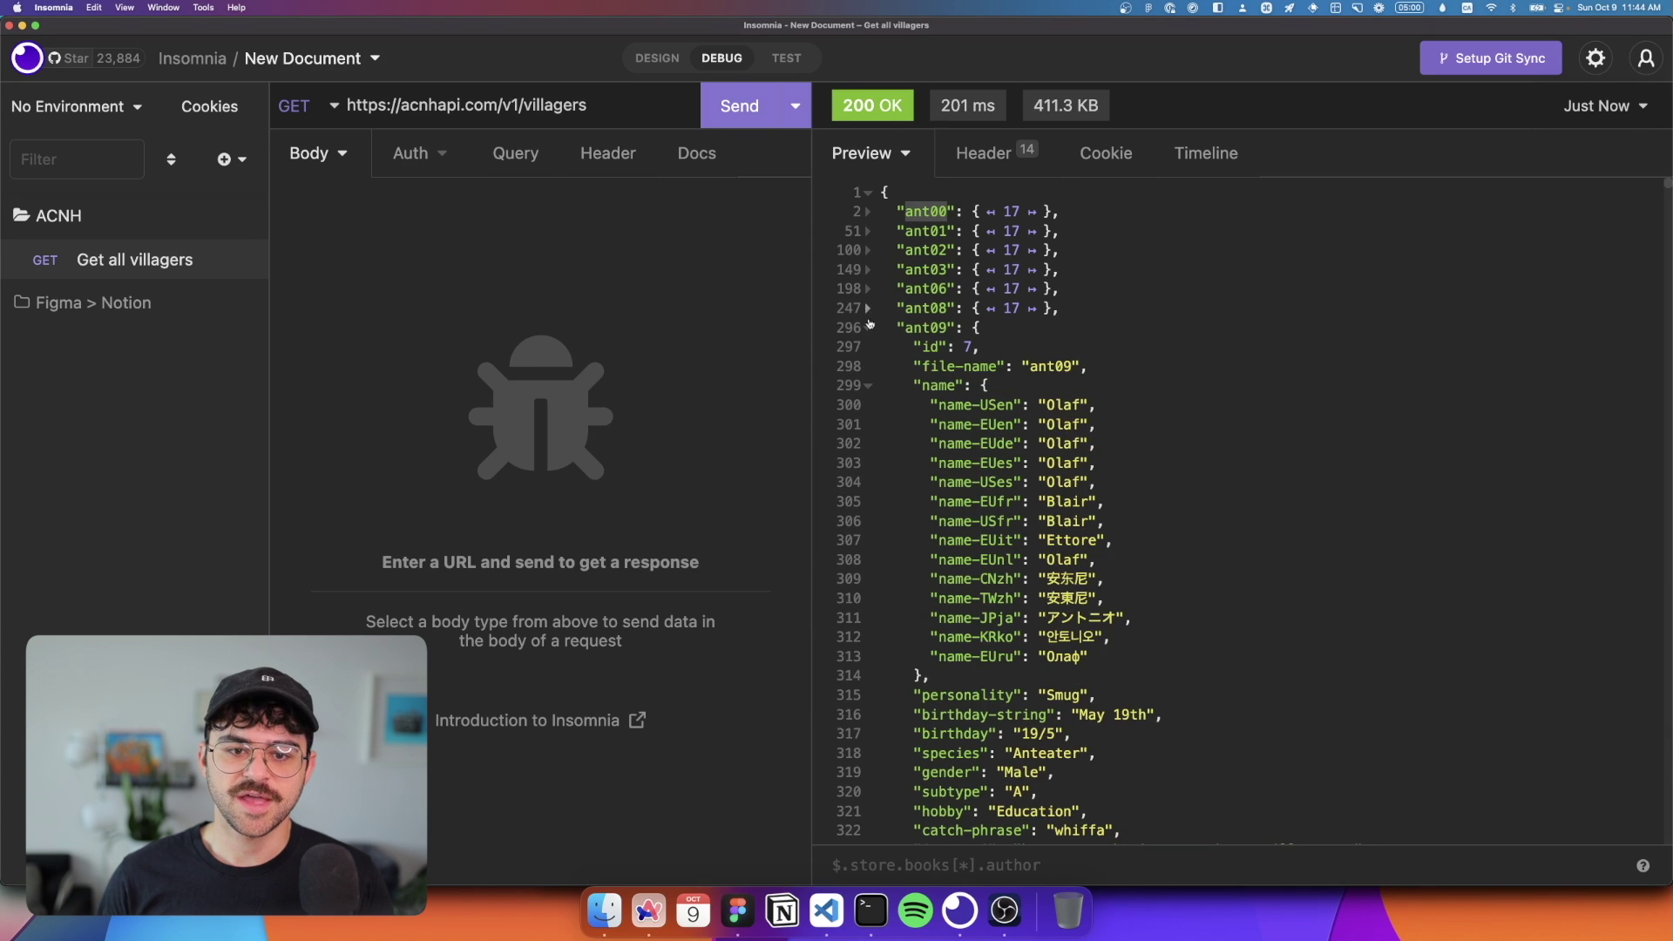
click(868, 327)
click(869, 347)
click(869, 366)
click(868, 385)
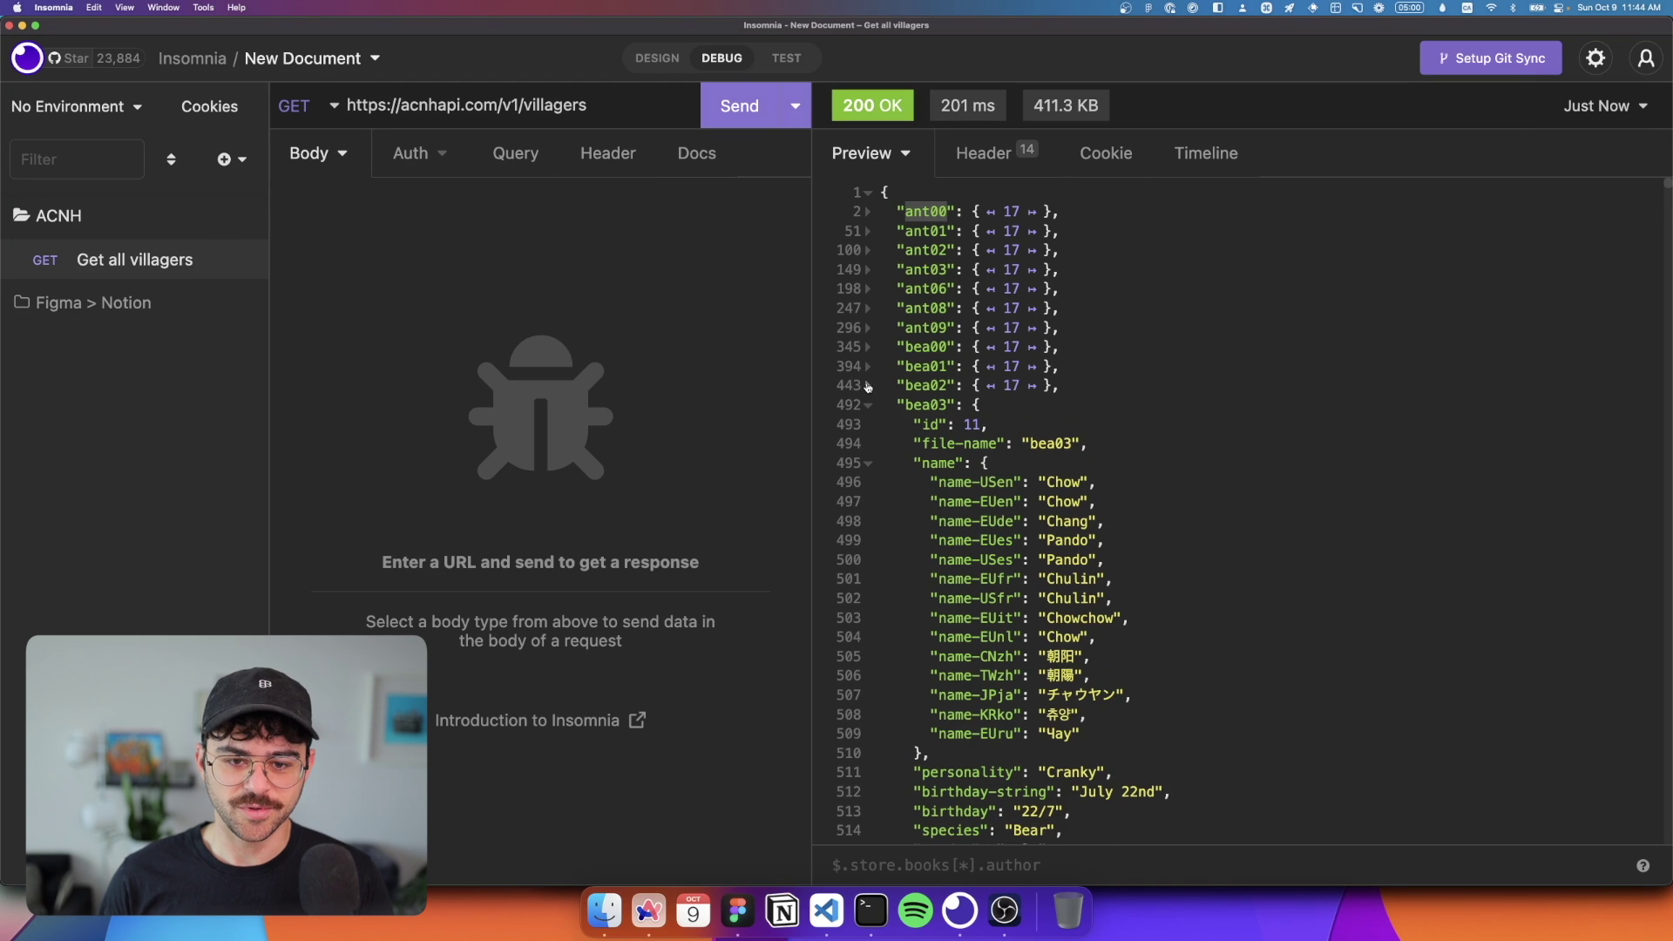
scroll(959, 401, down, 7)
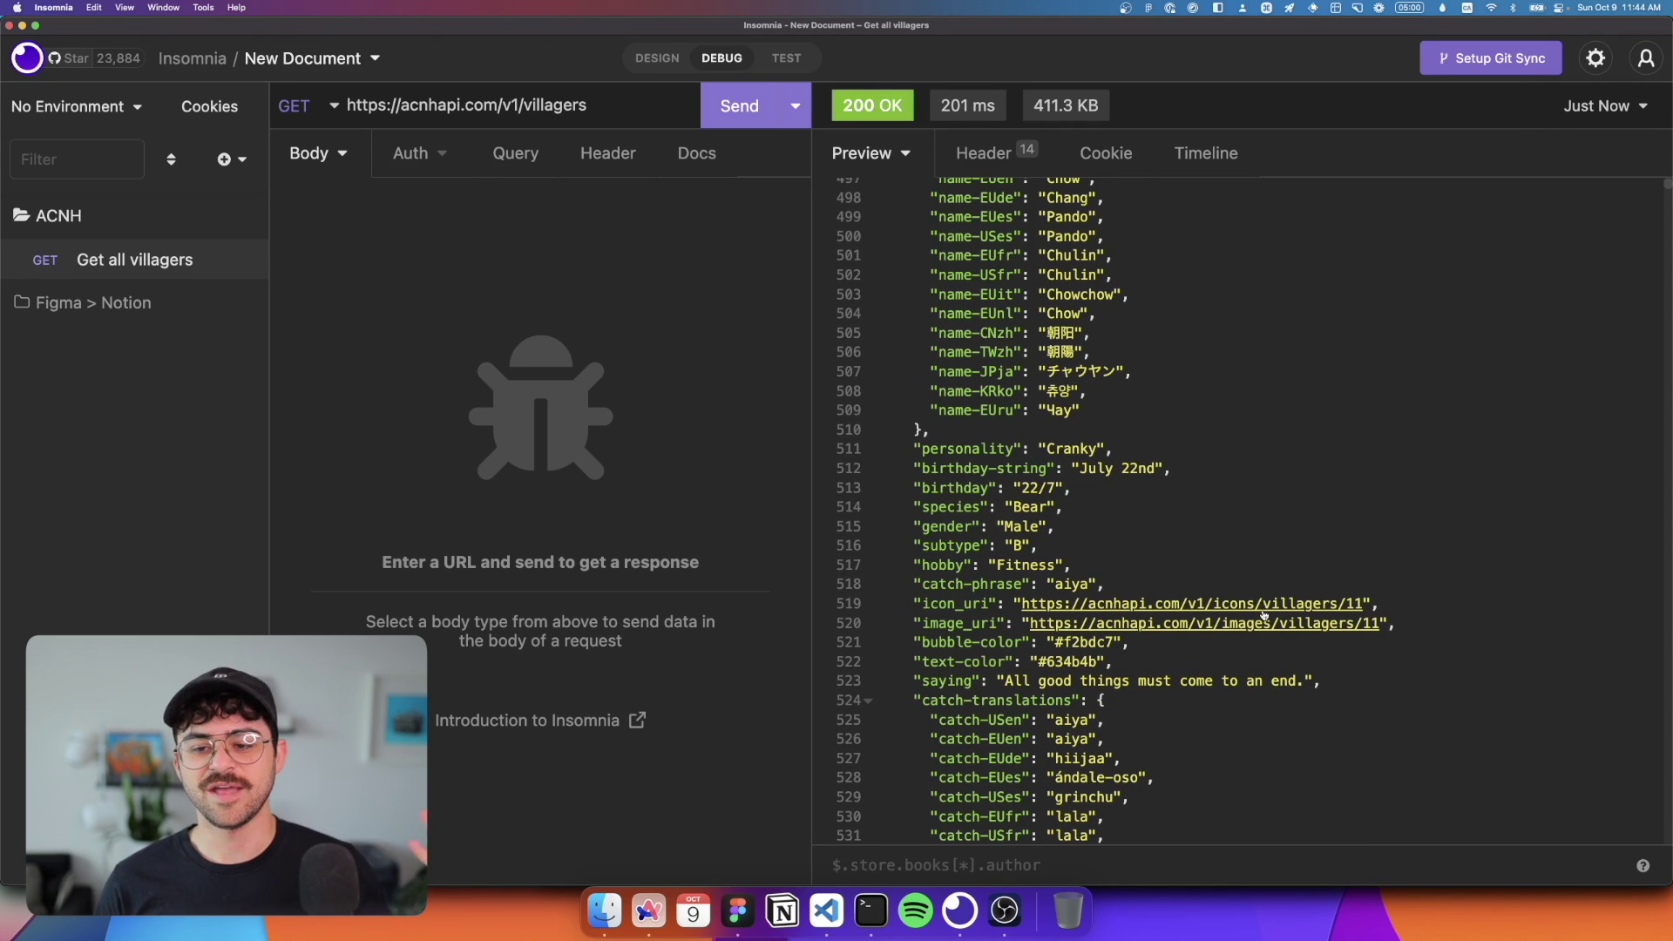
scroll(1256, 314, up, 20)
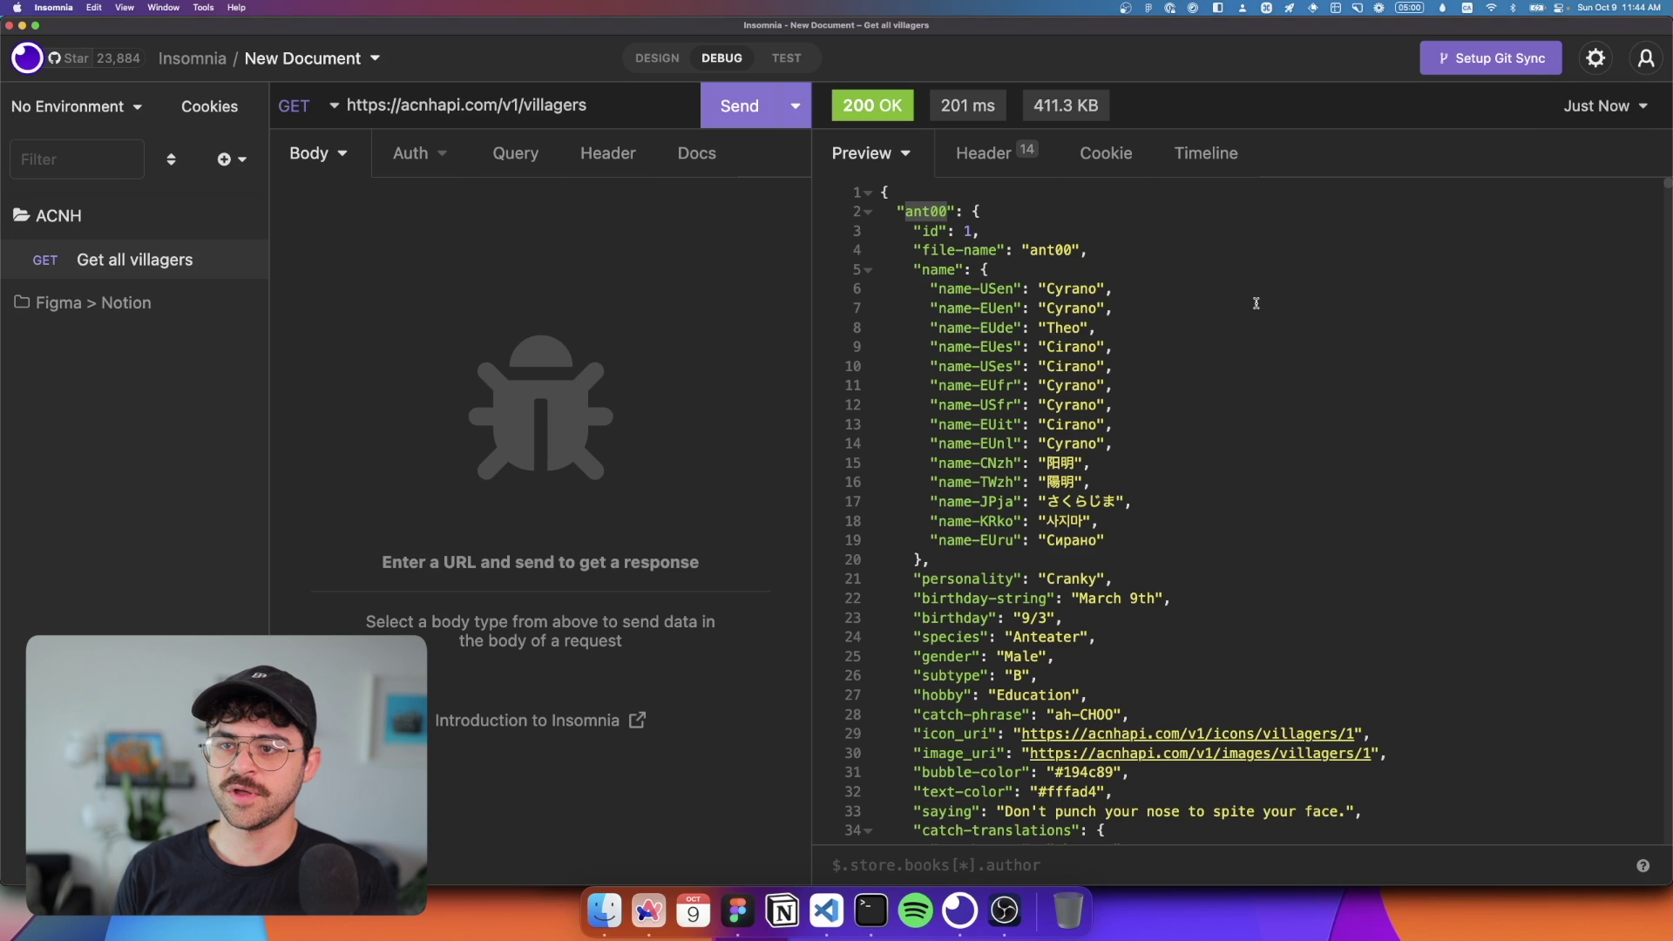
Step: Highlight Cyrano's name-USen, name-JPja, personality and birthday (9/3) fields in the response
drag(930, 288, 1105, 288)
click(1056, 469)
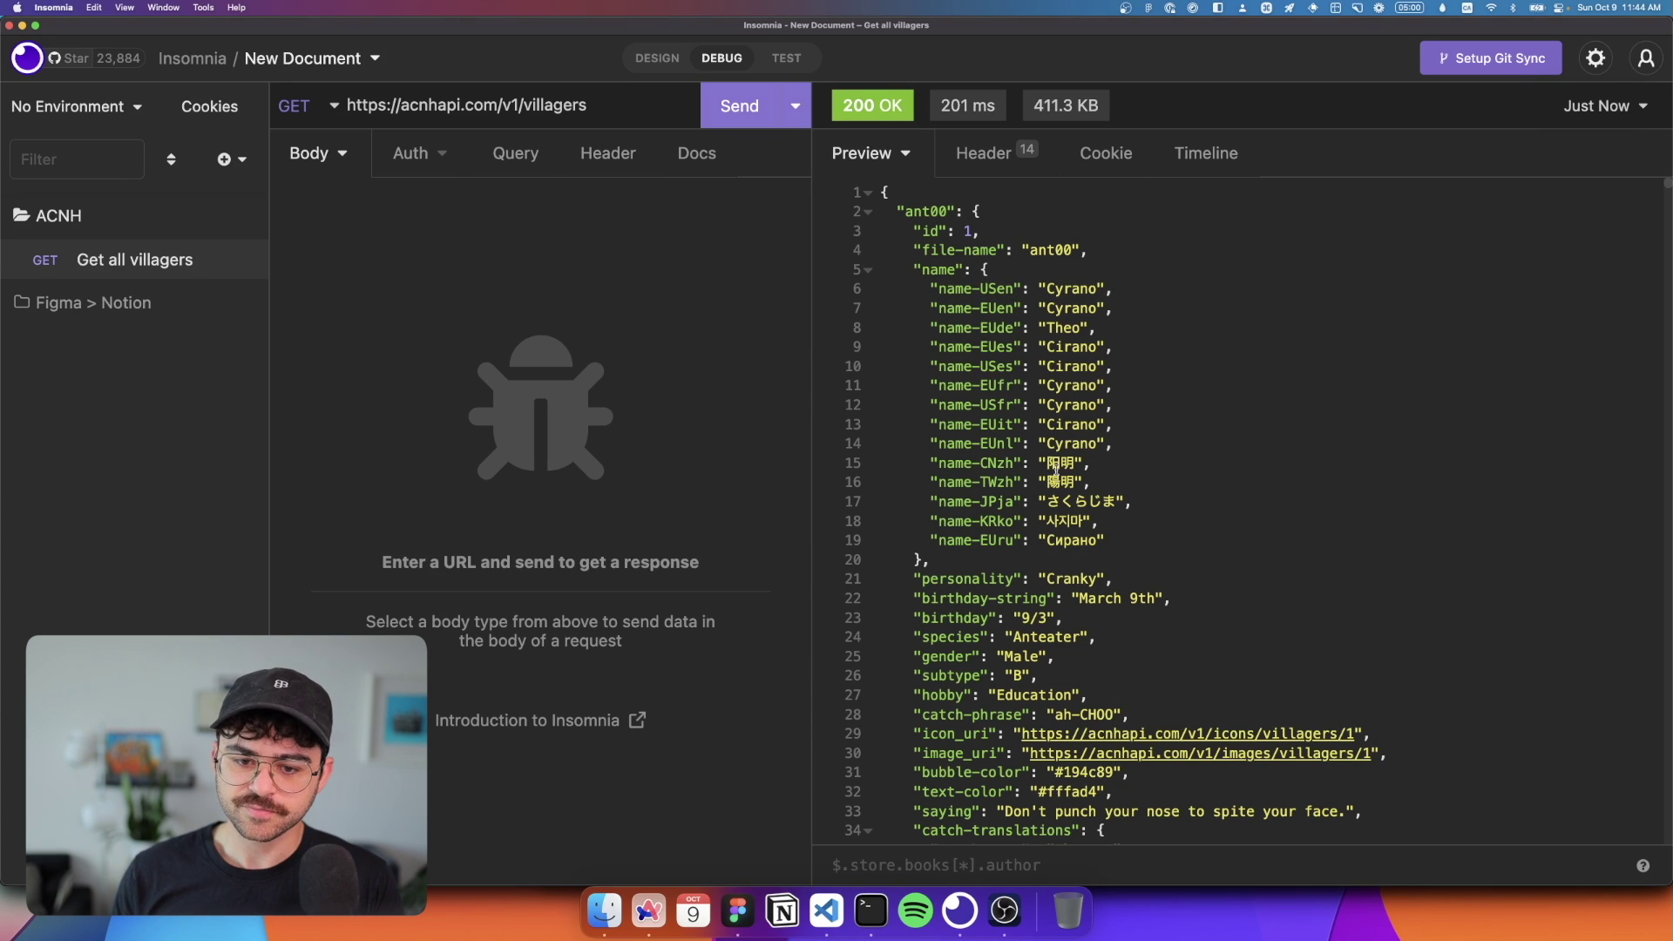
drag(930, 501, 1129, 502)
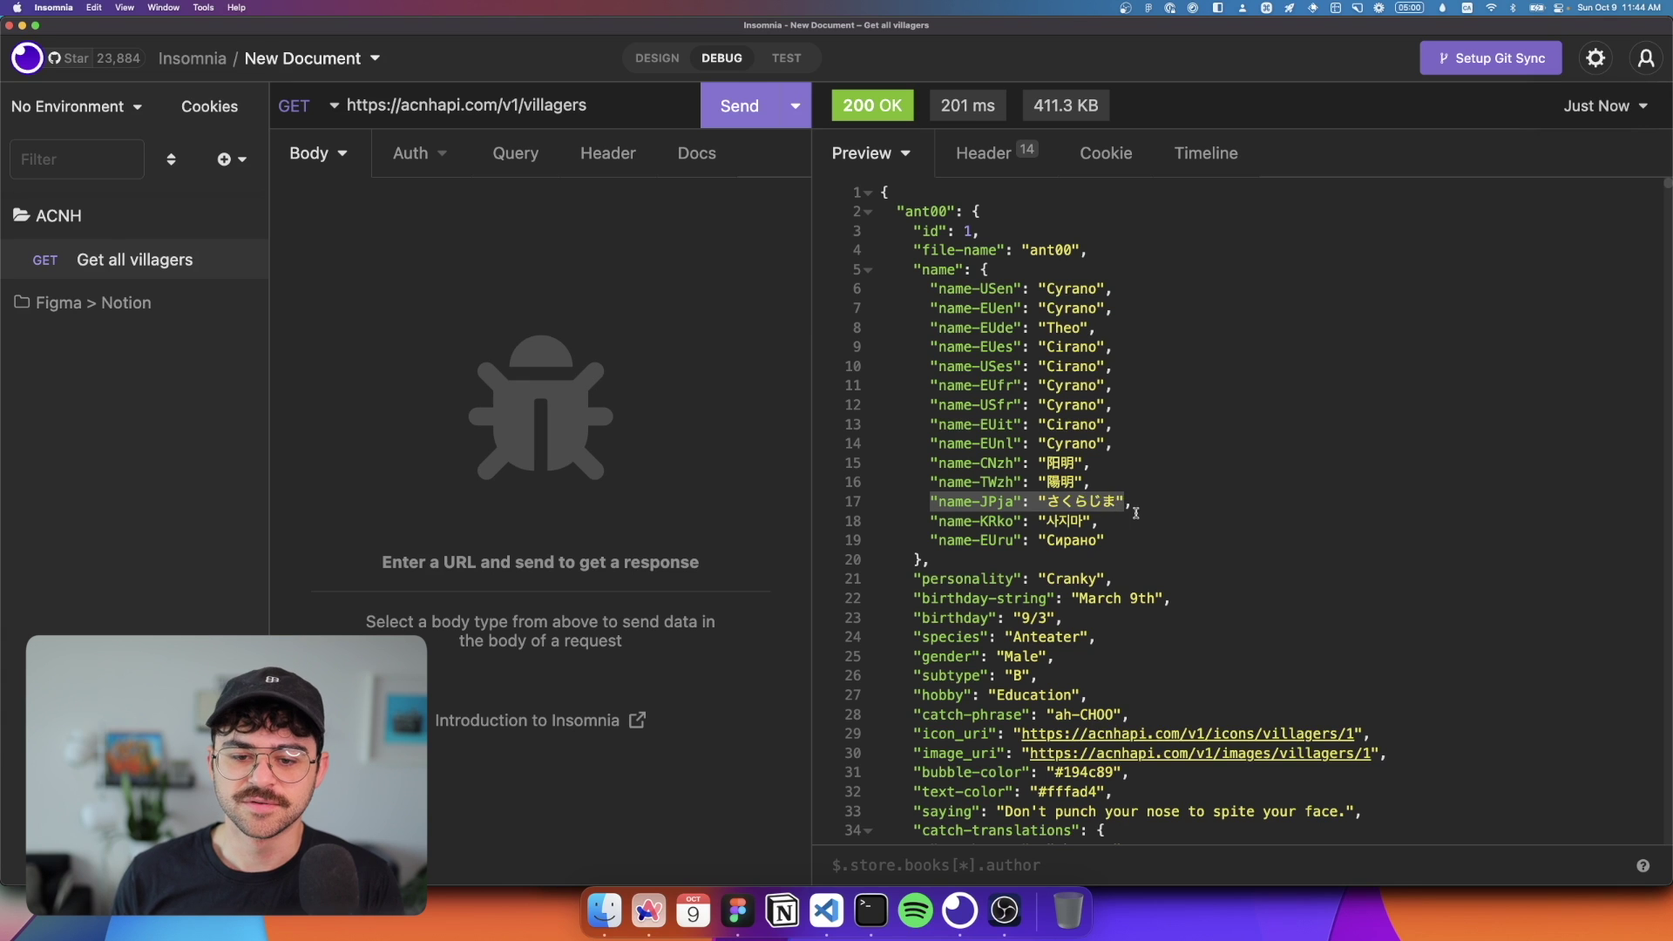
scroll(1132, 506, down, 5)
drag(910, 358, 1143, 352)
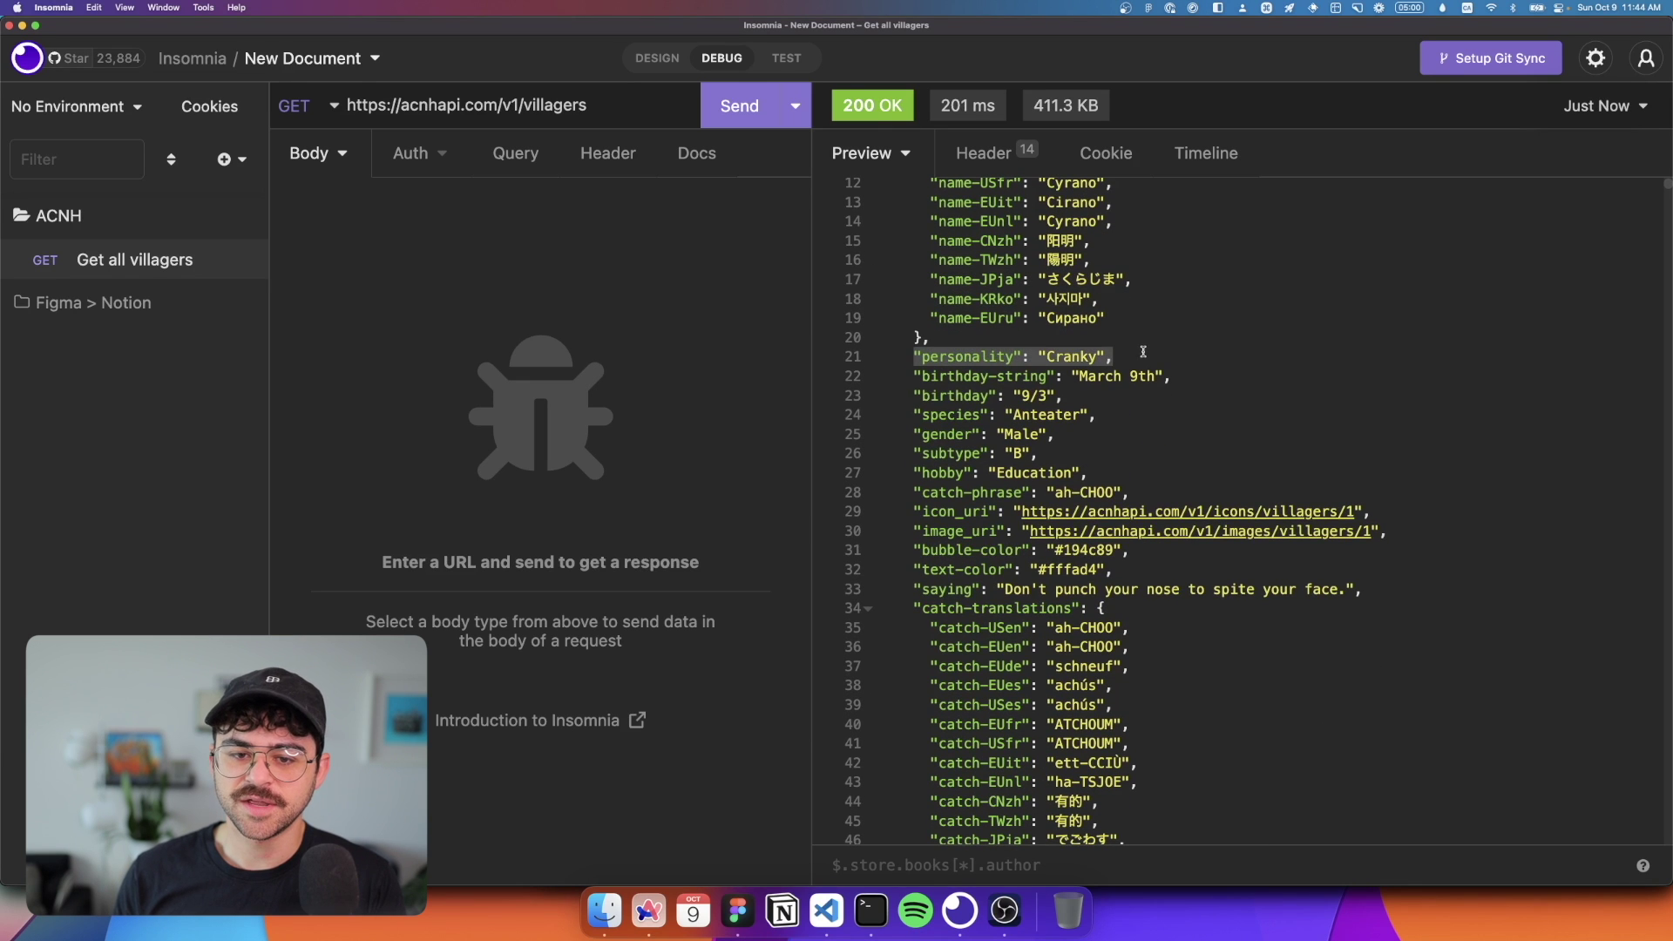
click(971, 381)
drag(913, 375, 1195, 373)
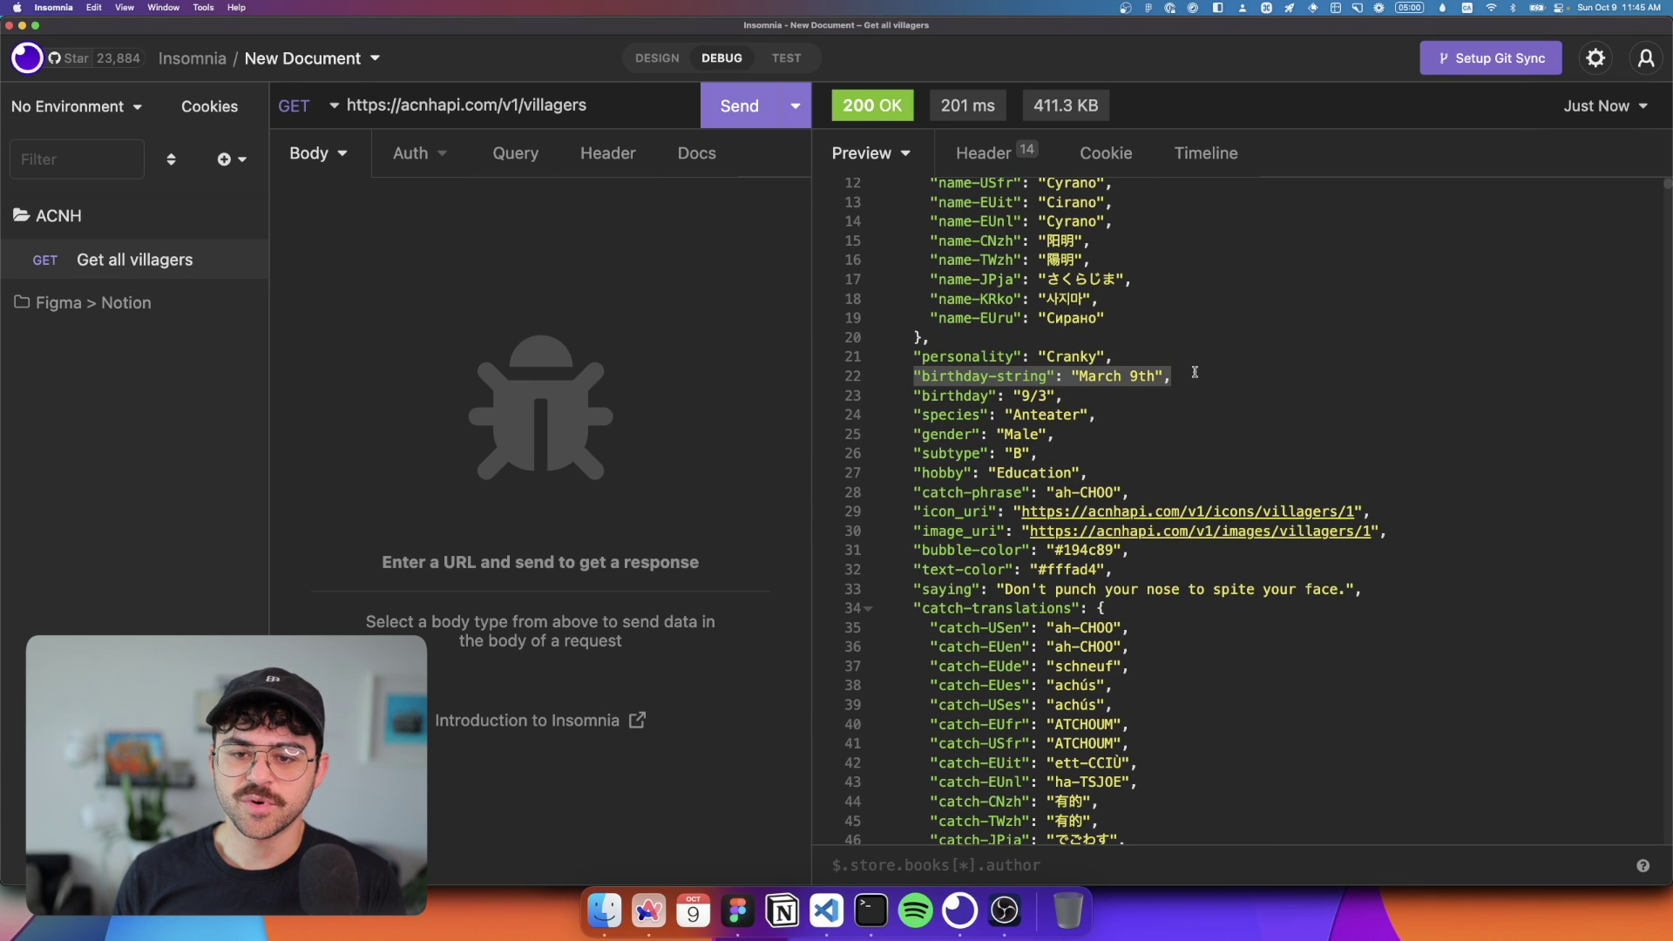
drag(915, 401, 1017, 399)
click(1050, 397)
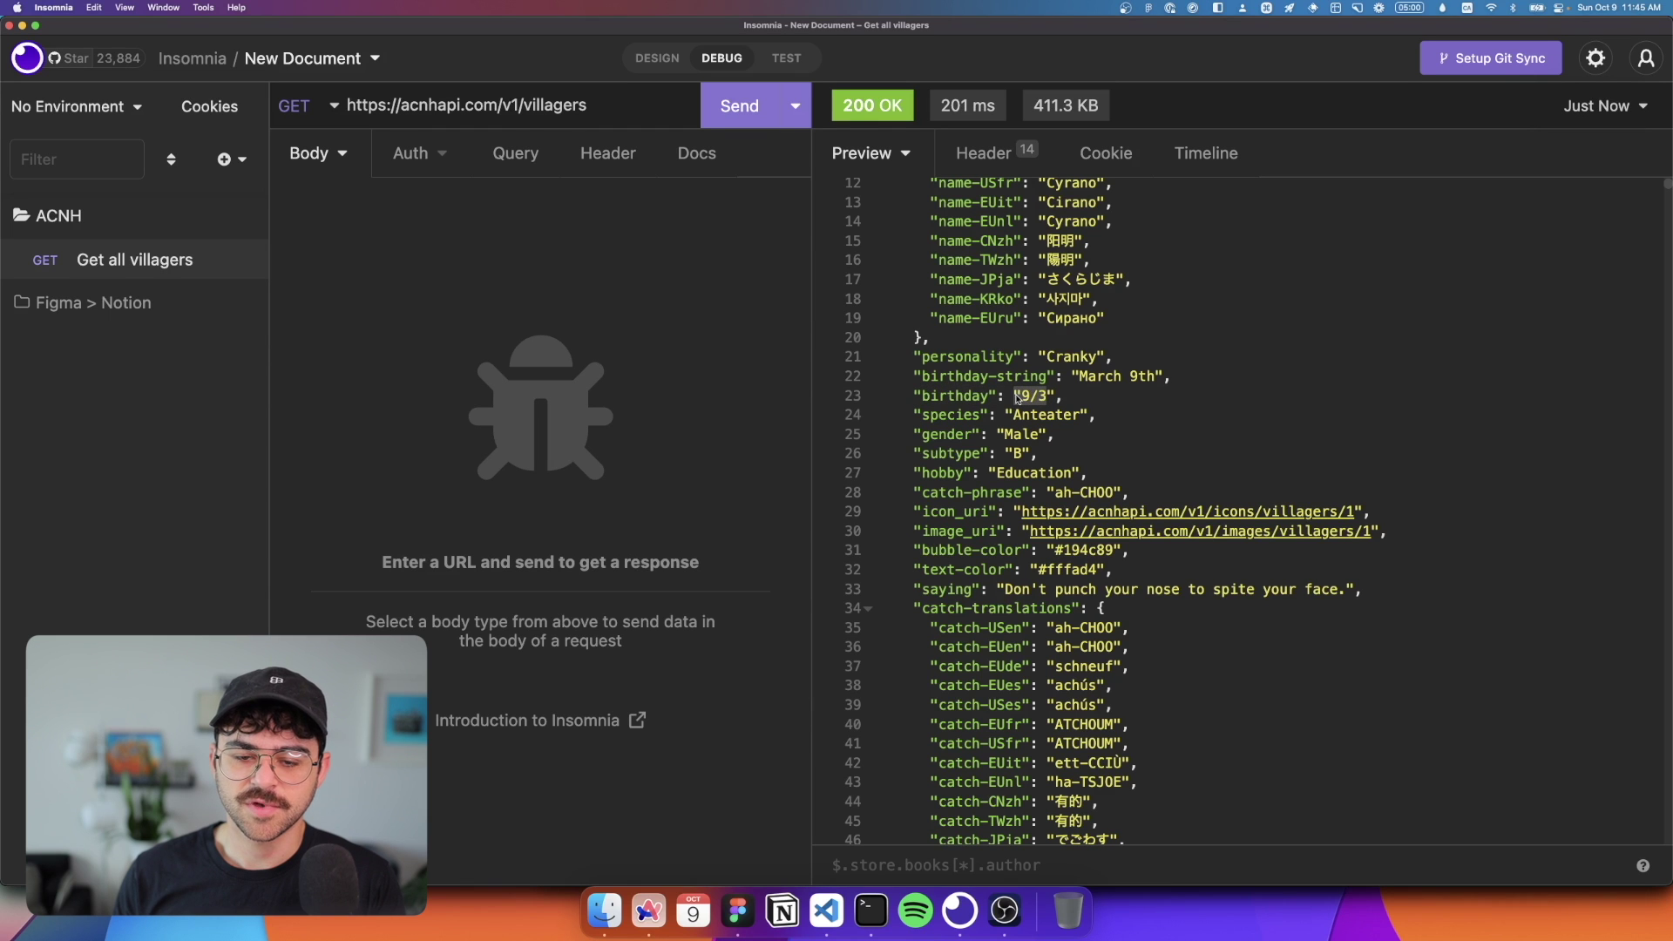
click(1034, 398)
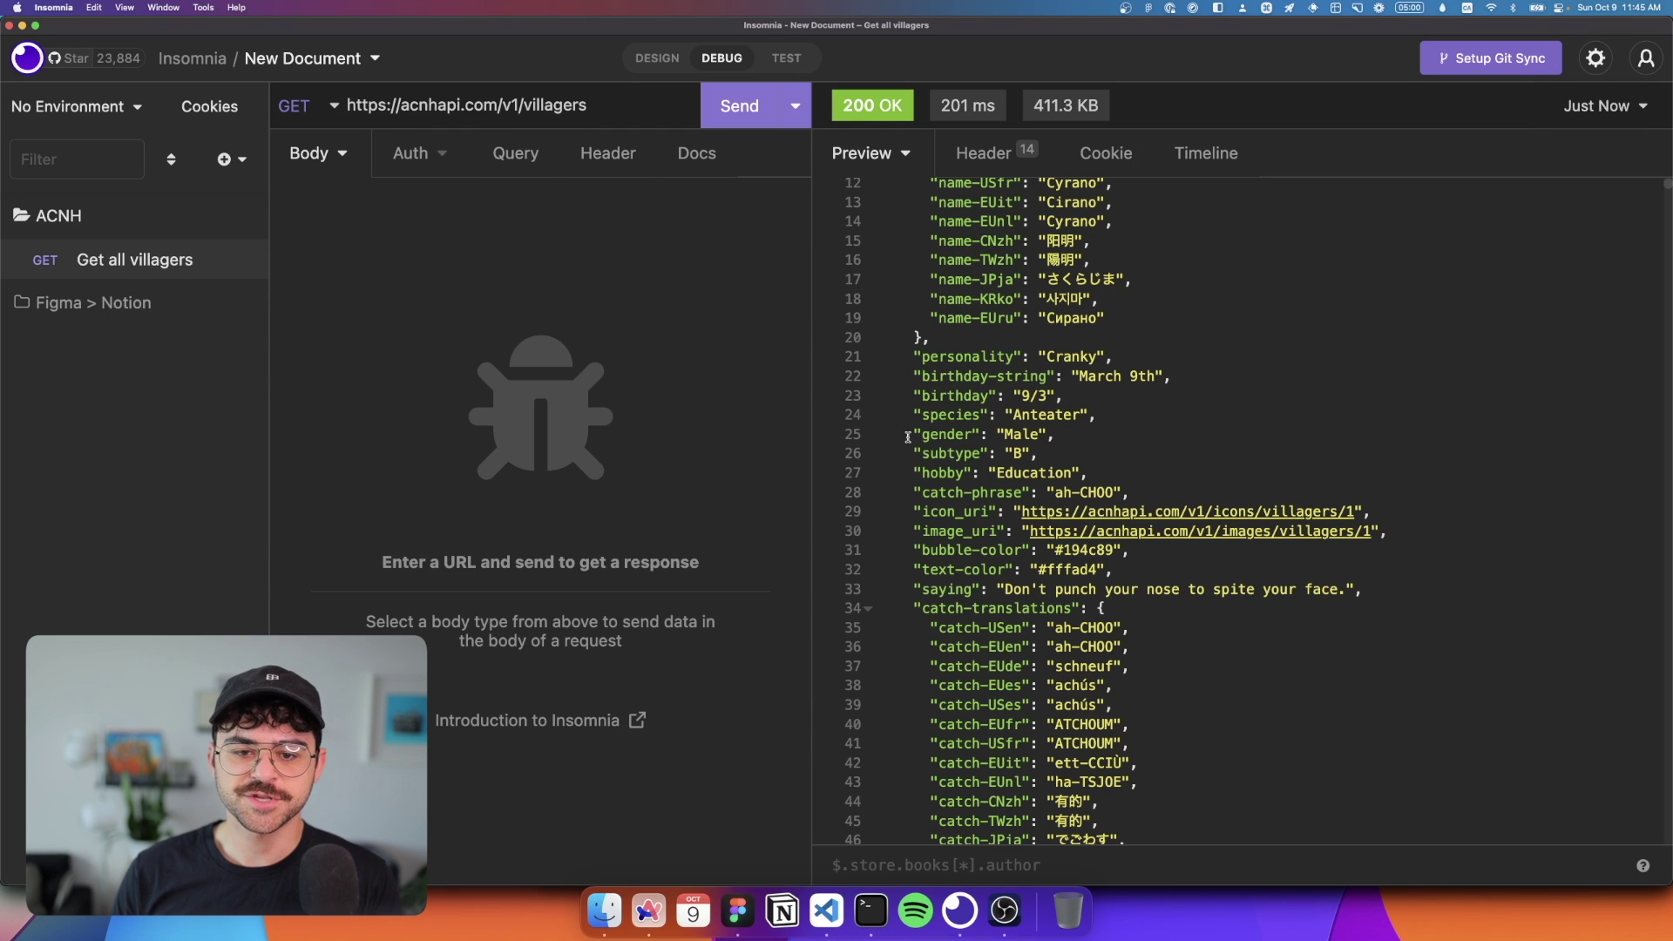
scroll(1103, 491, down, 5)
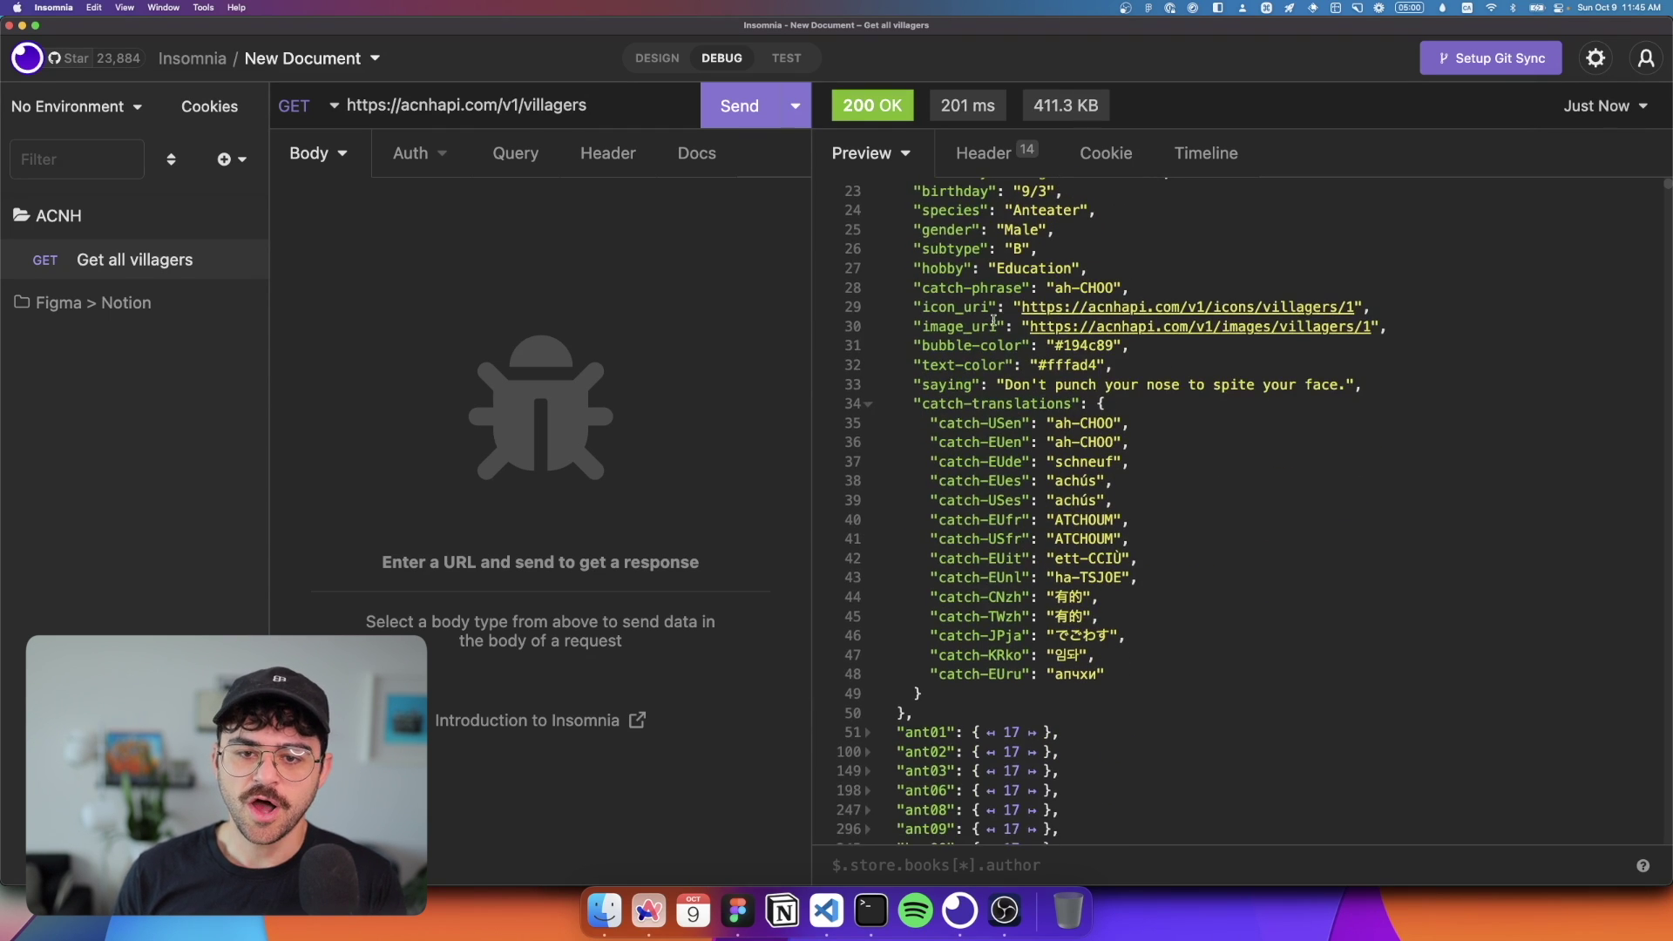
Step: Preview the first villager's icon_uri image in Arc, then return to Insomnia
click(1116, 325)
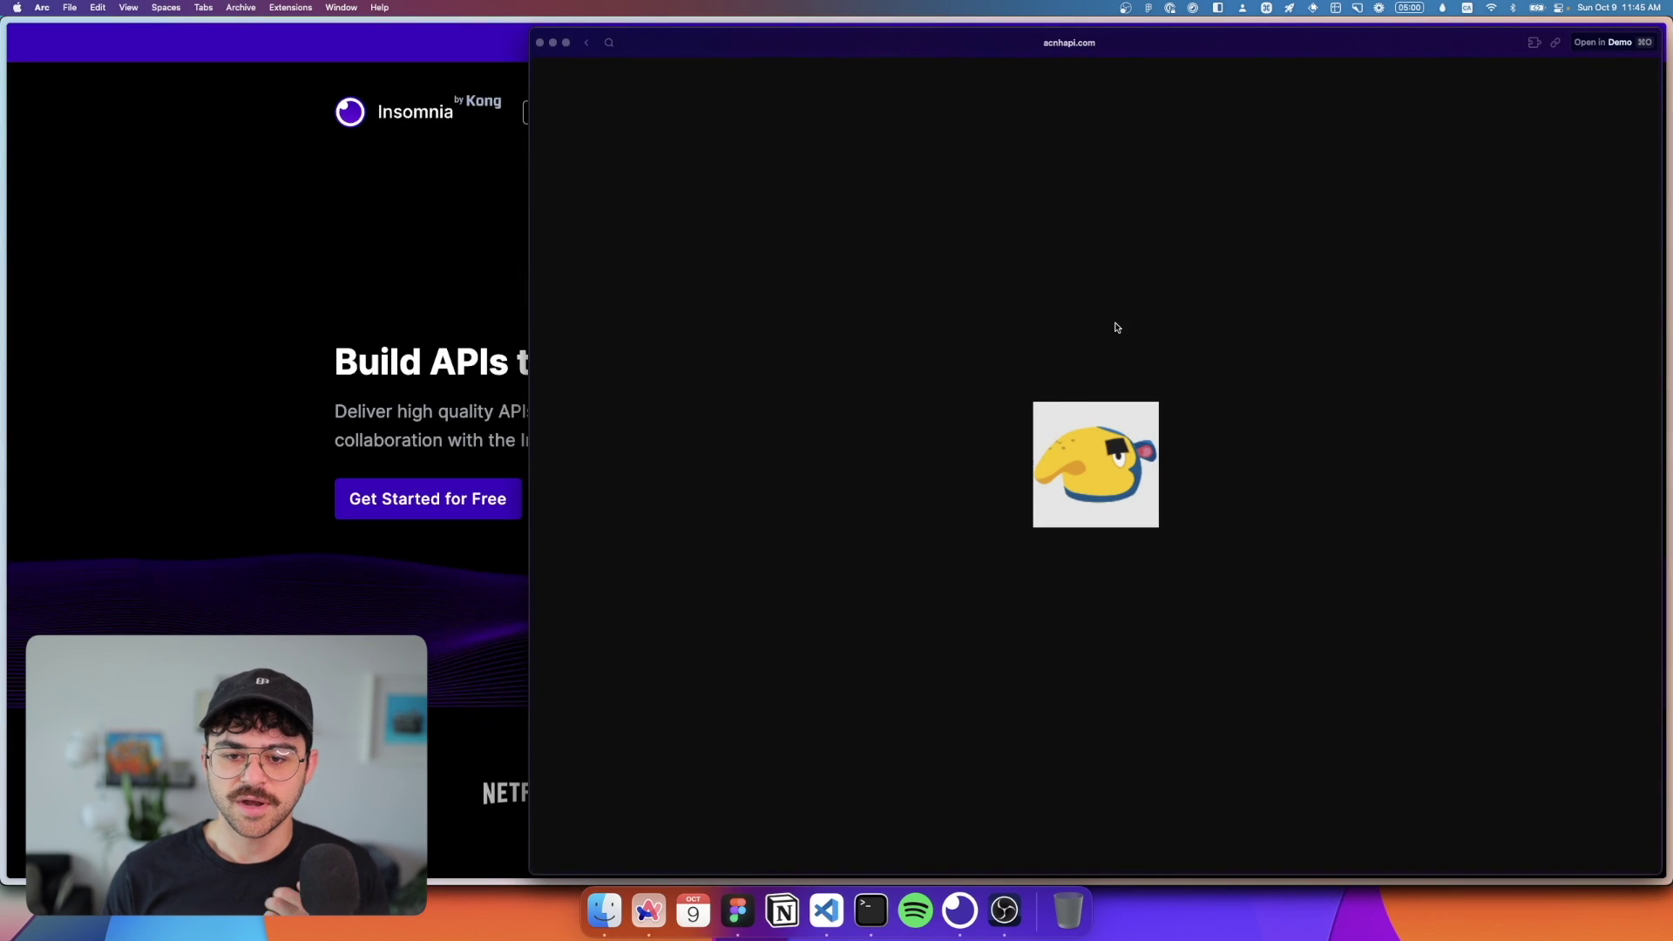
key(cmd+Tab)
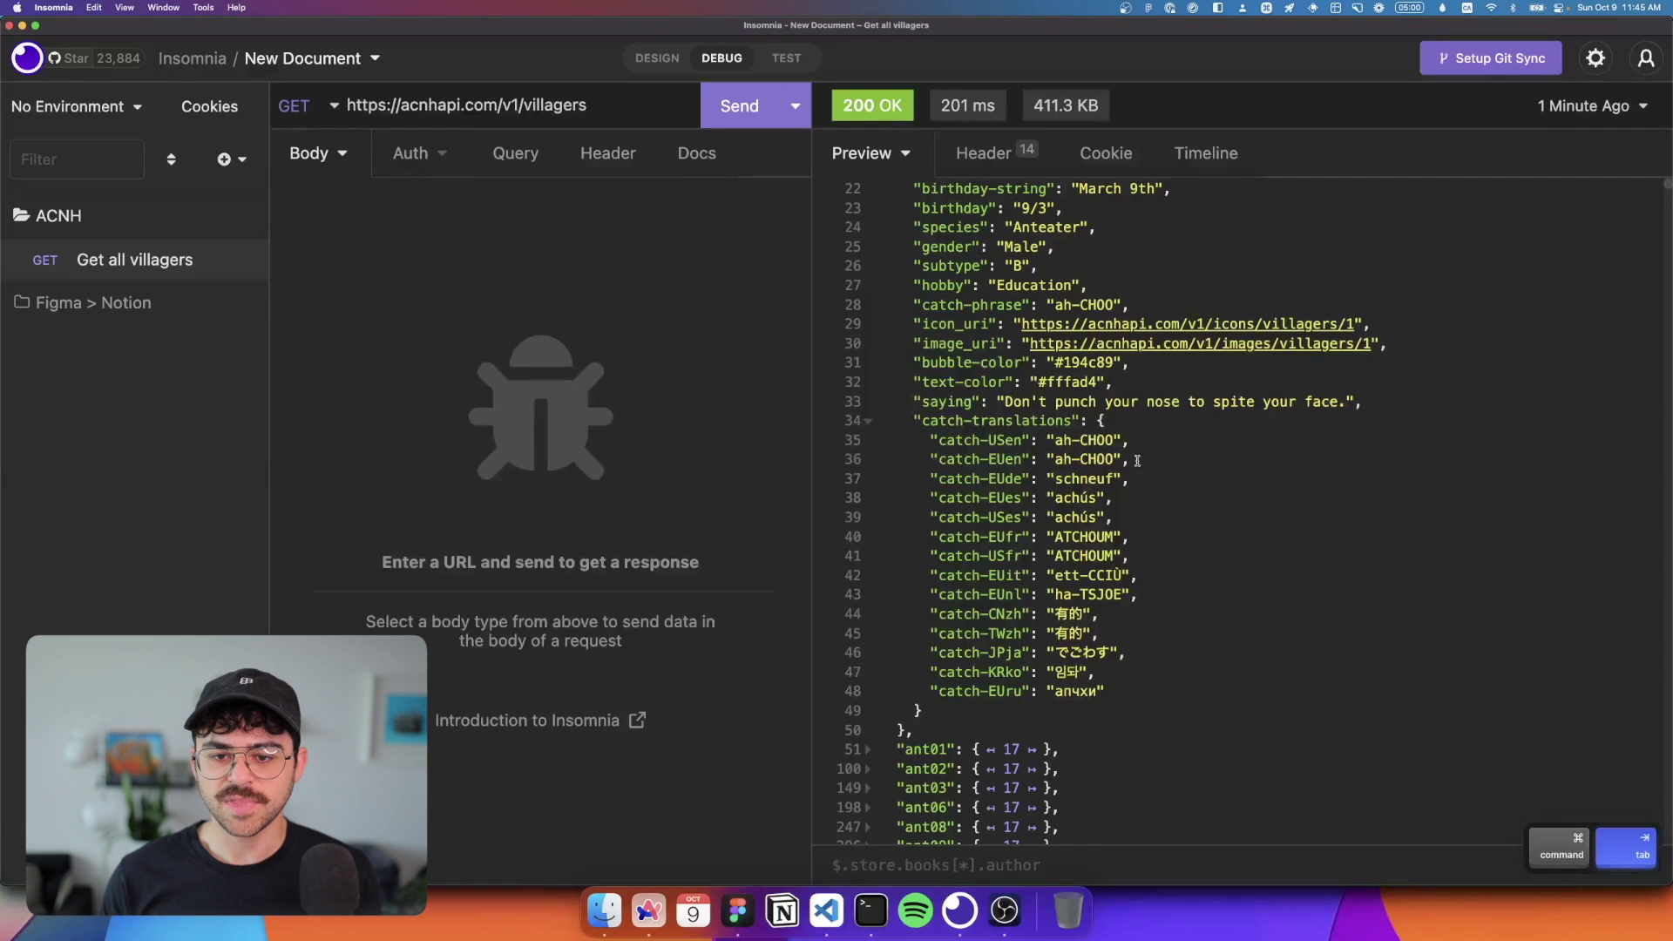
key(cmd+Tab)
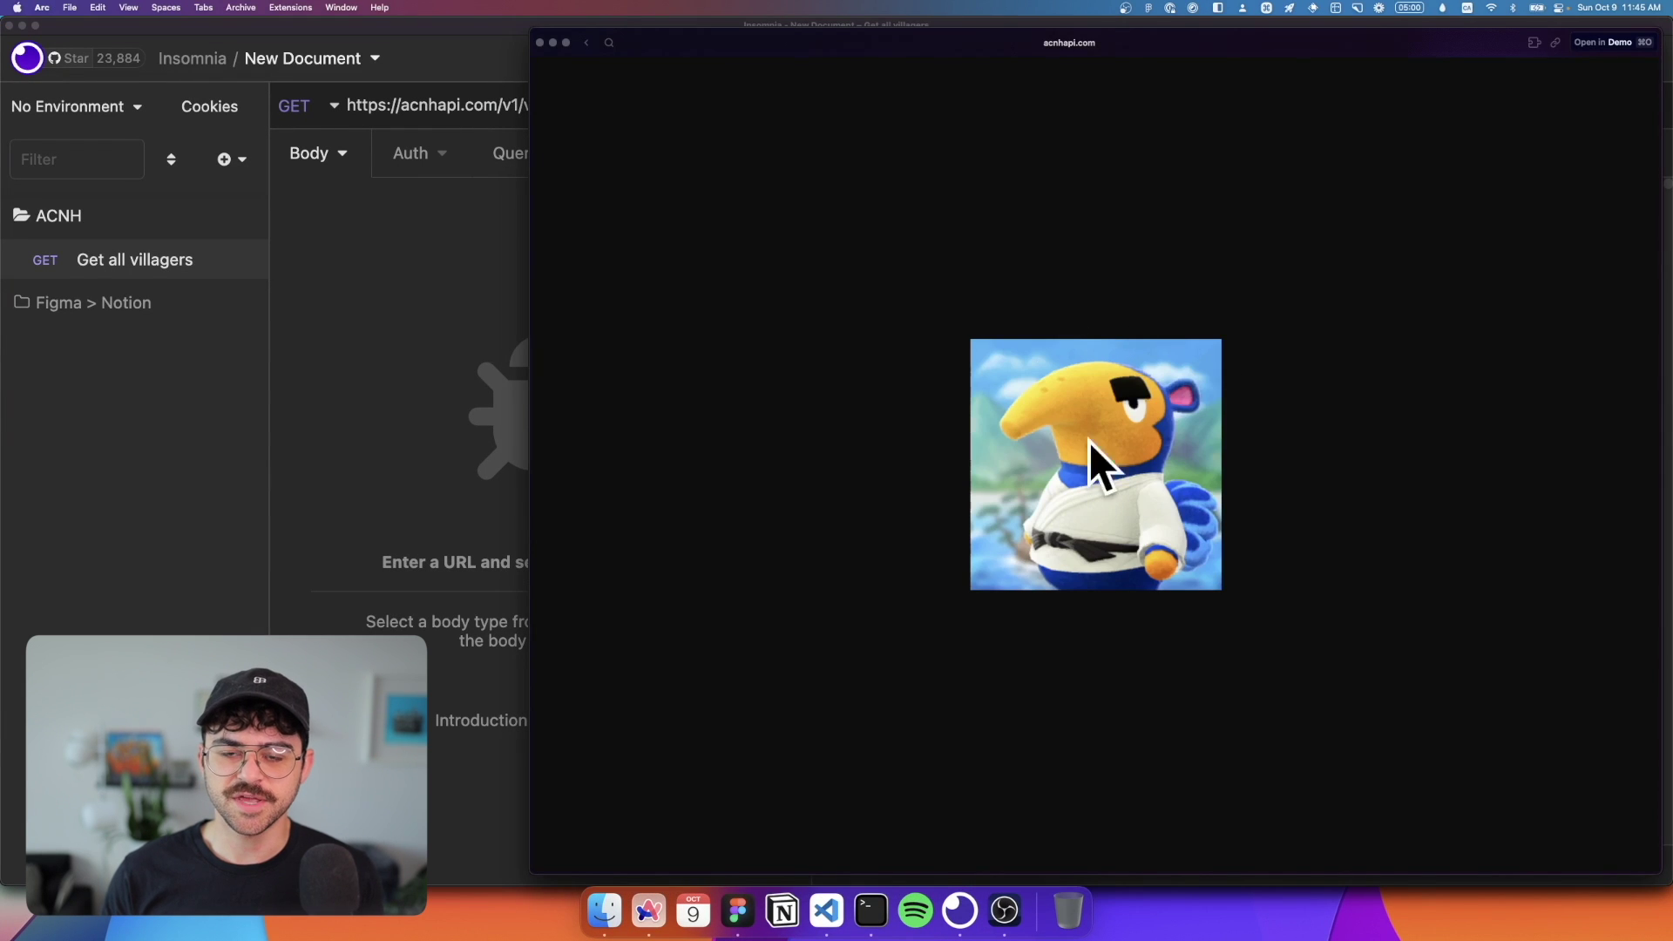
key(super+Tab)
Step: Zoom Insomnia out, screenshot the villager JSON response area, and switch to the ACNH Pokedex file
scroll(1099, 534, up, 5)
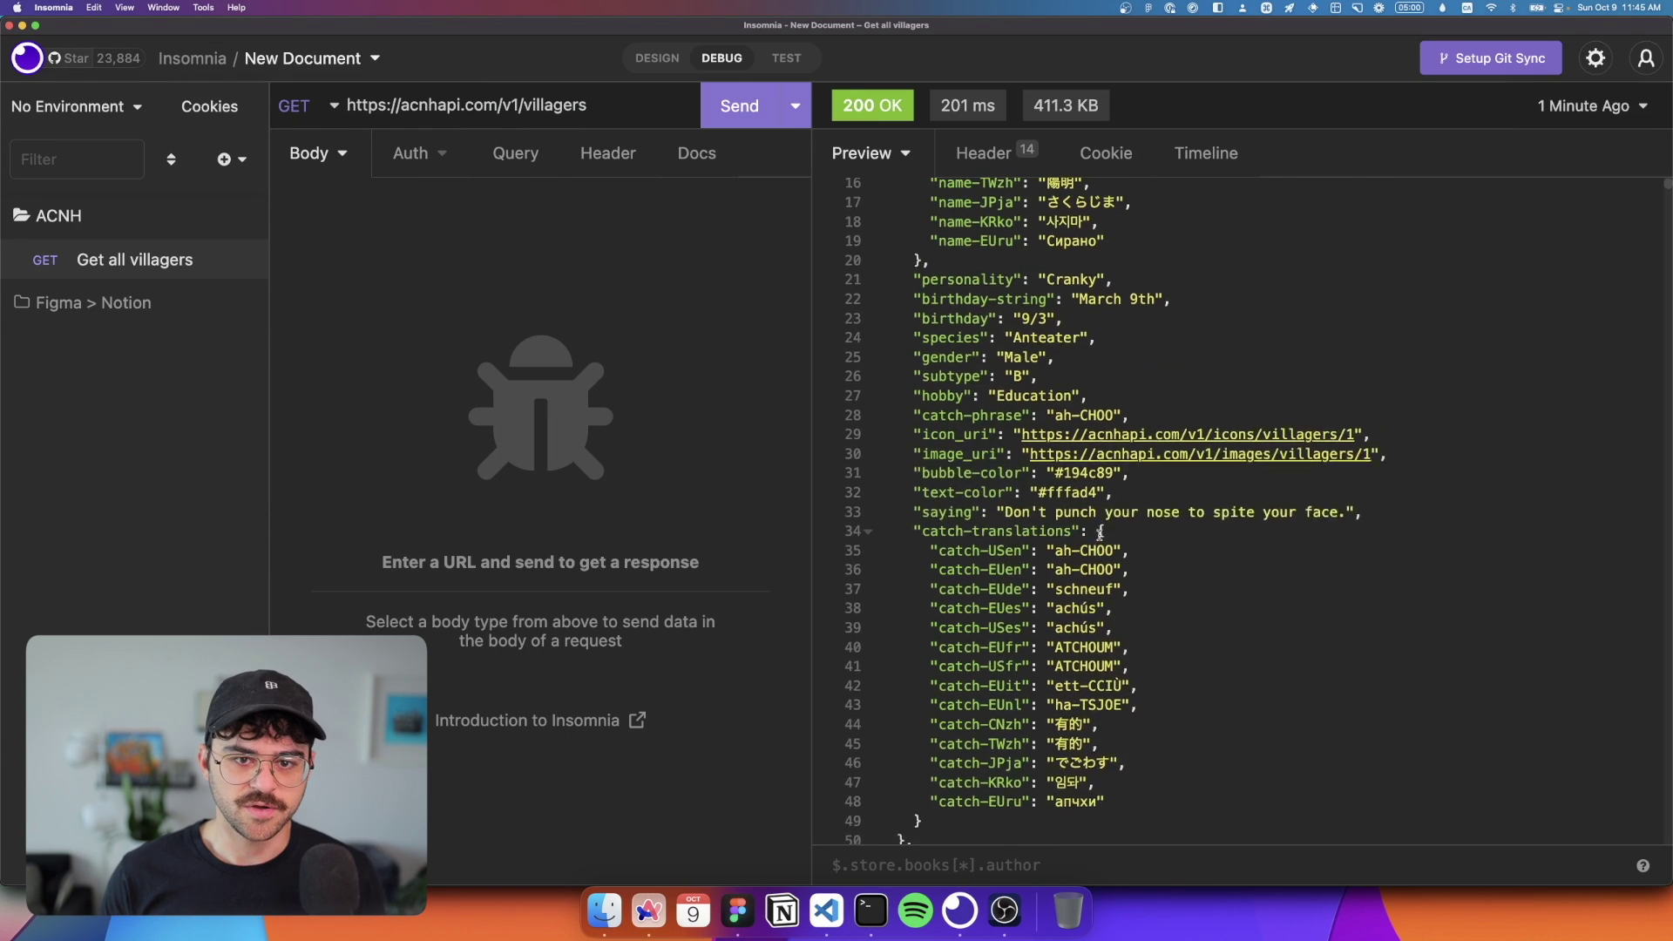
key(super+minus)
scroll(1152, 489, up, 1)
key(super+shift+4)
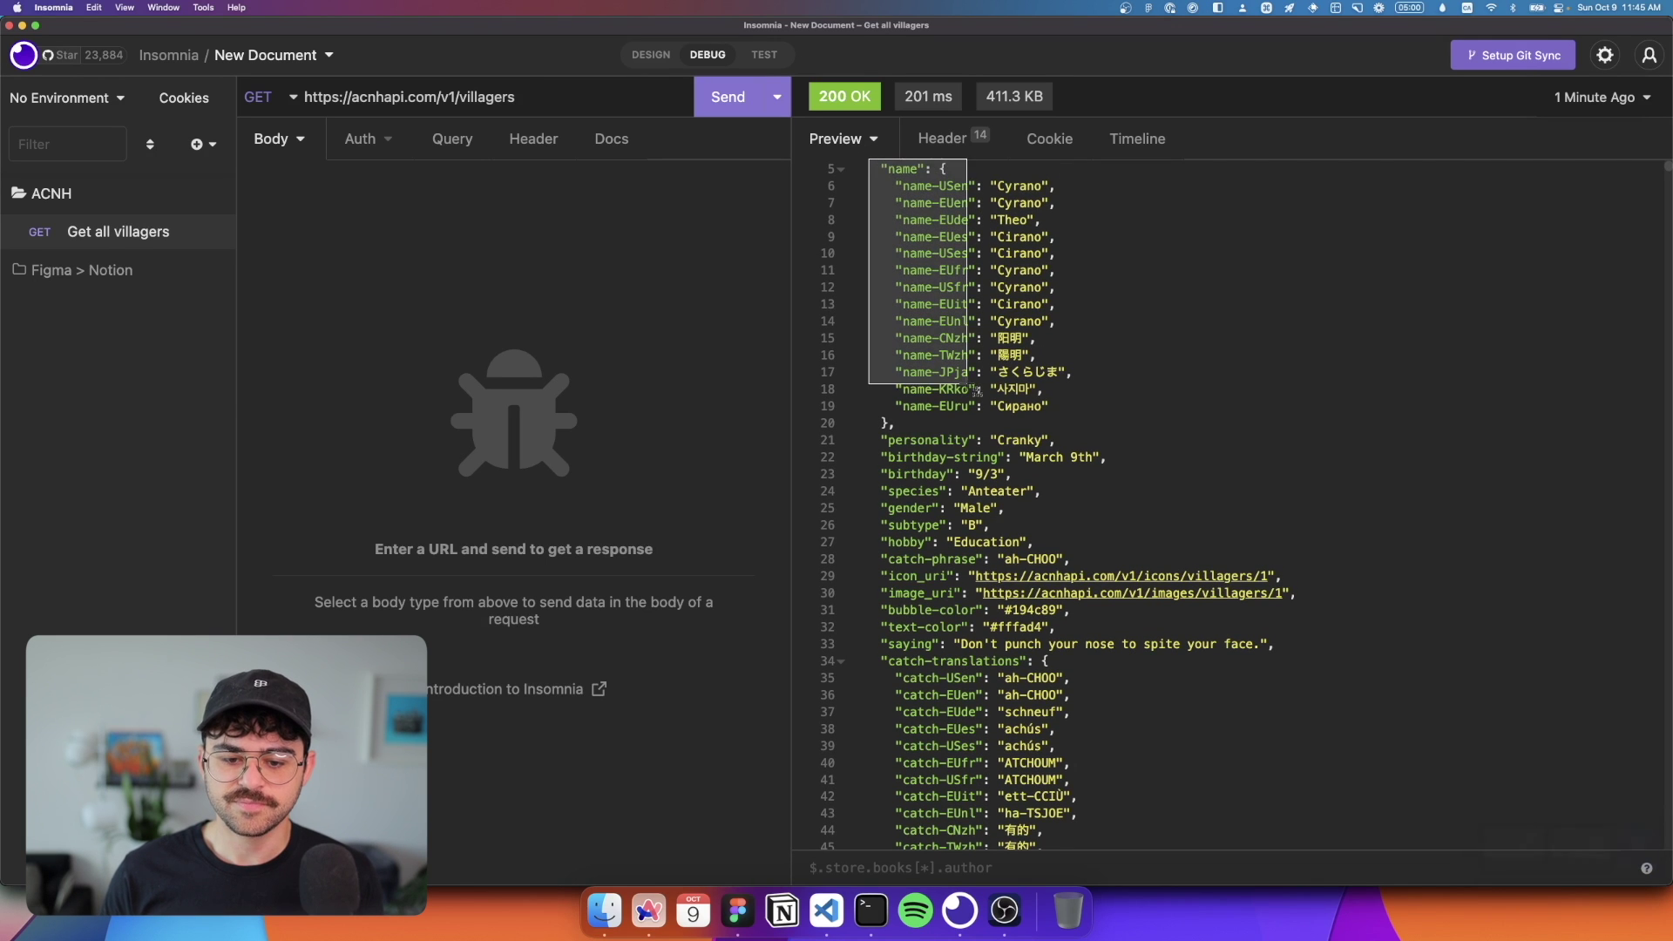
drag(976, 389, 1303, 846)
key(super+Tab)
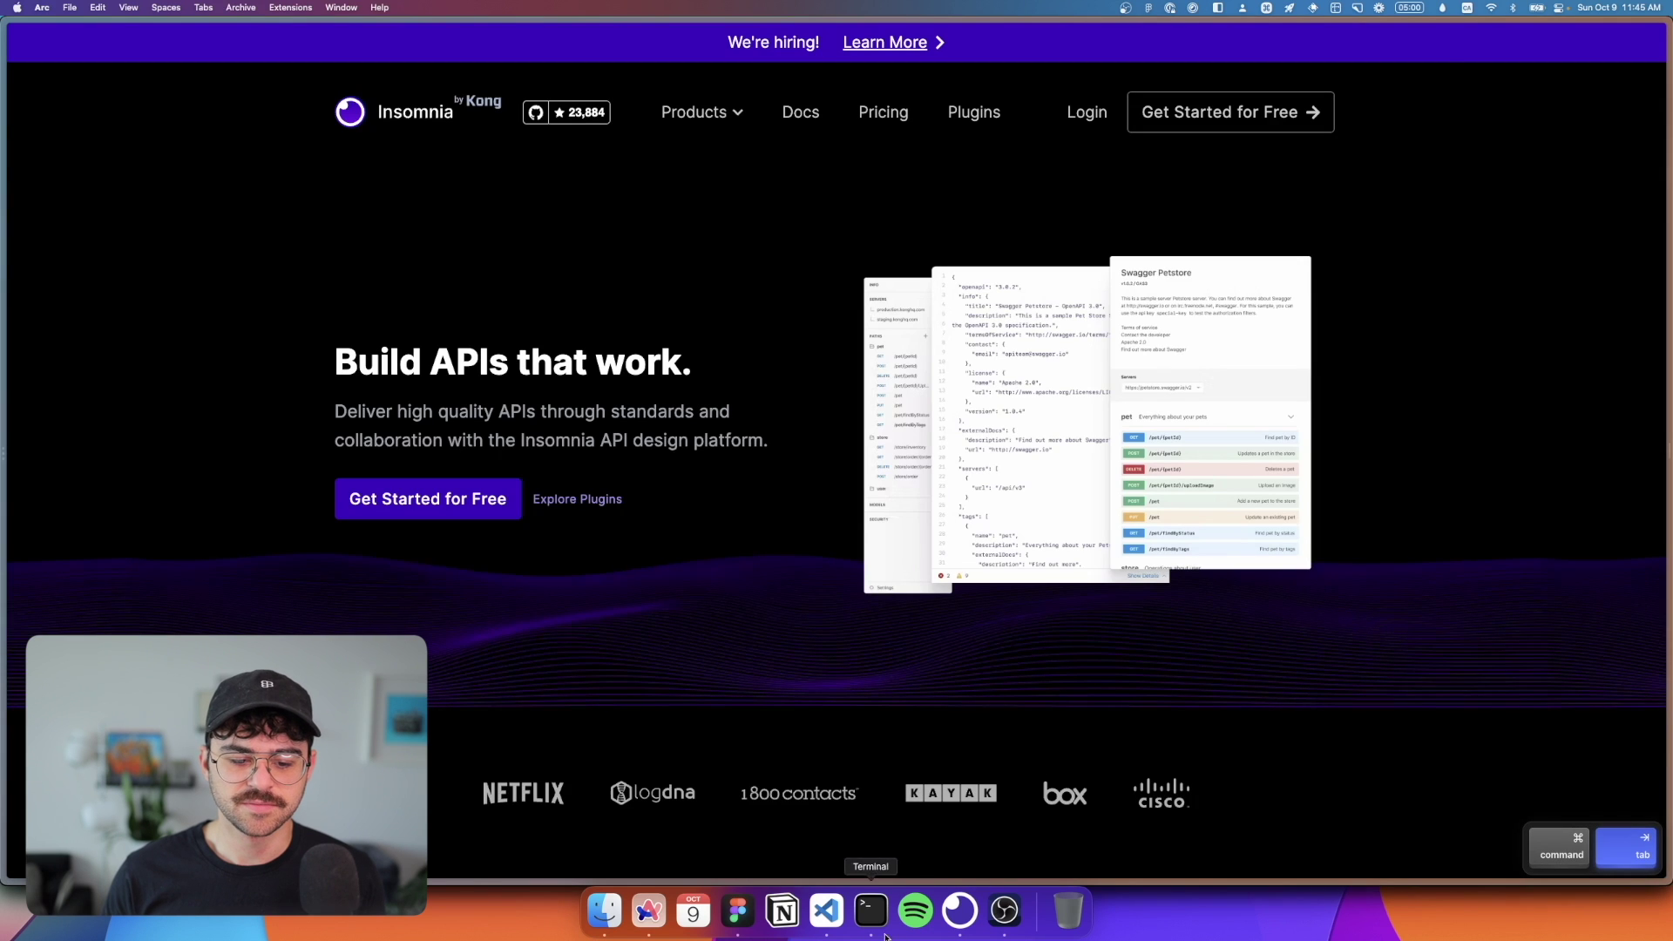
click(737, 911)
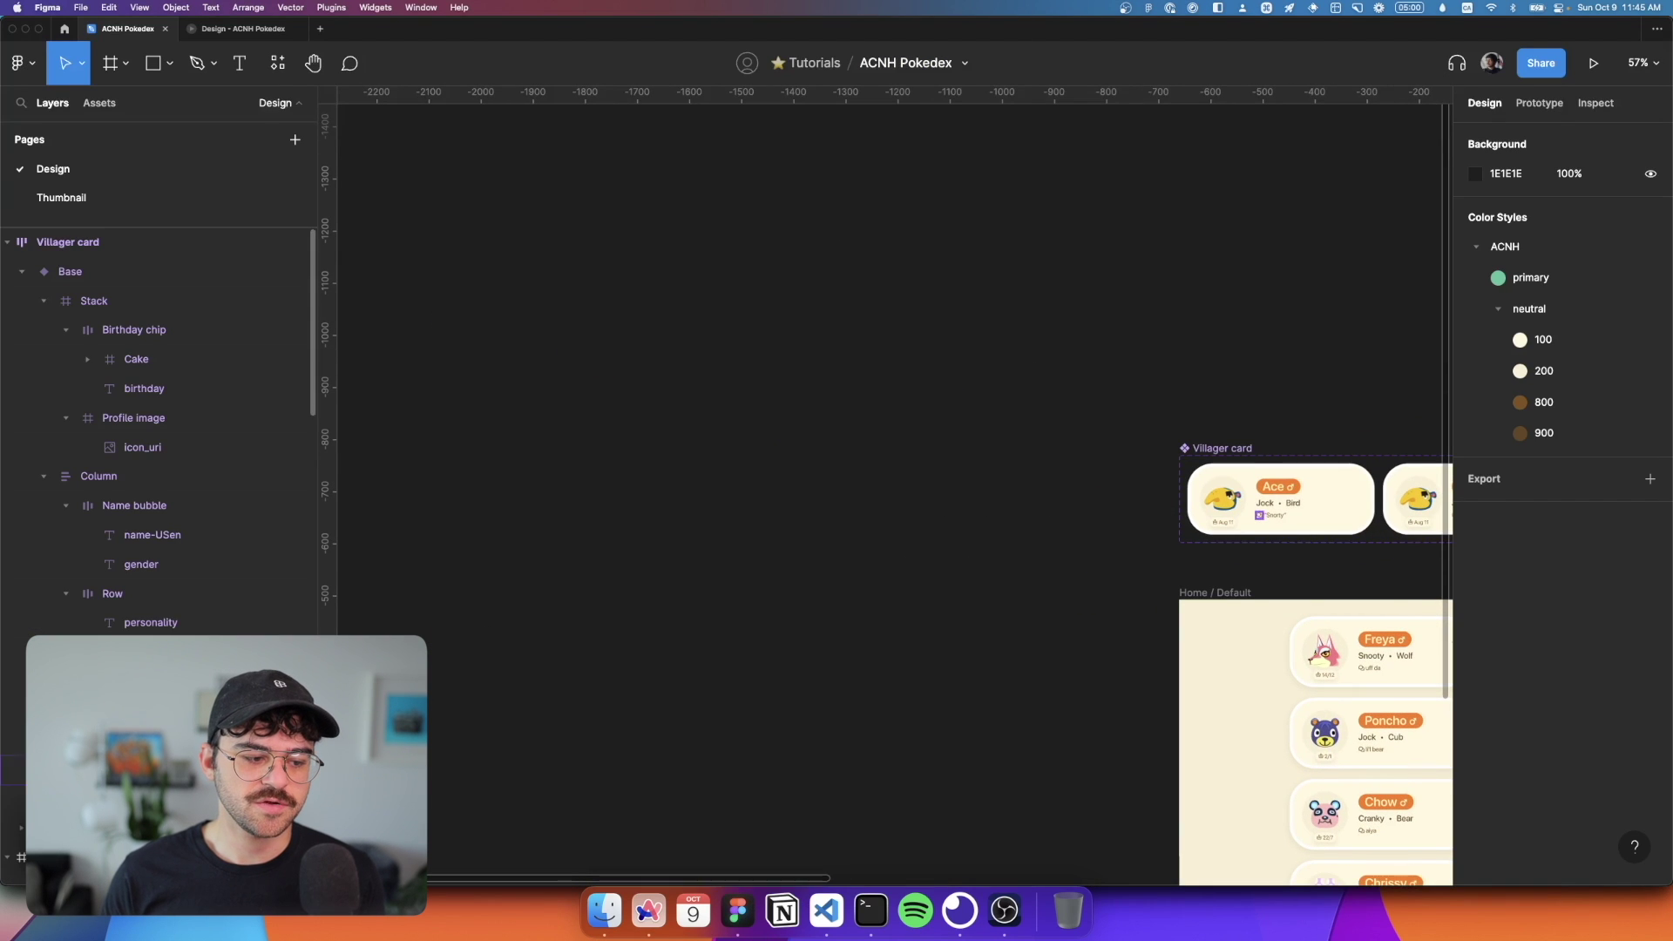
Step: Paste the villager JSON screenshot onto the Figma canvas
key(super+v)
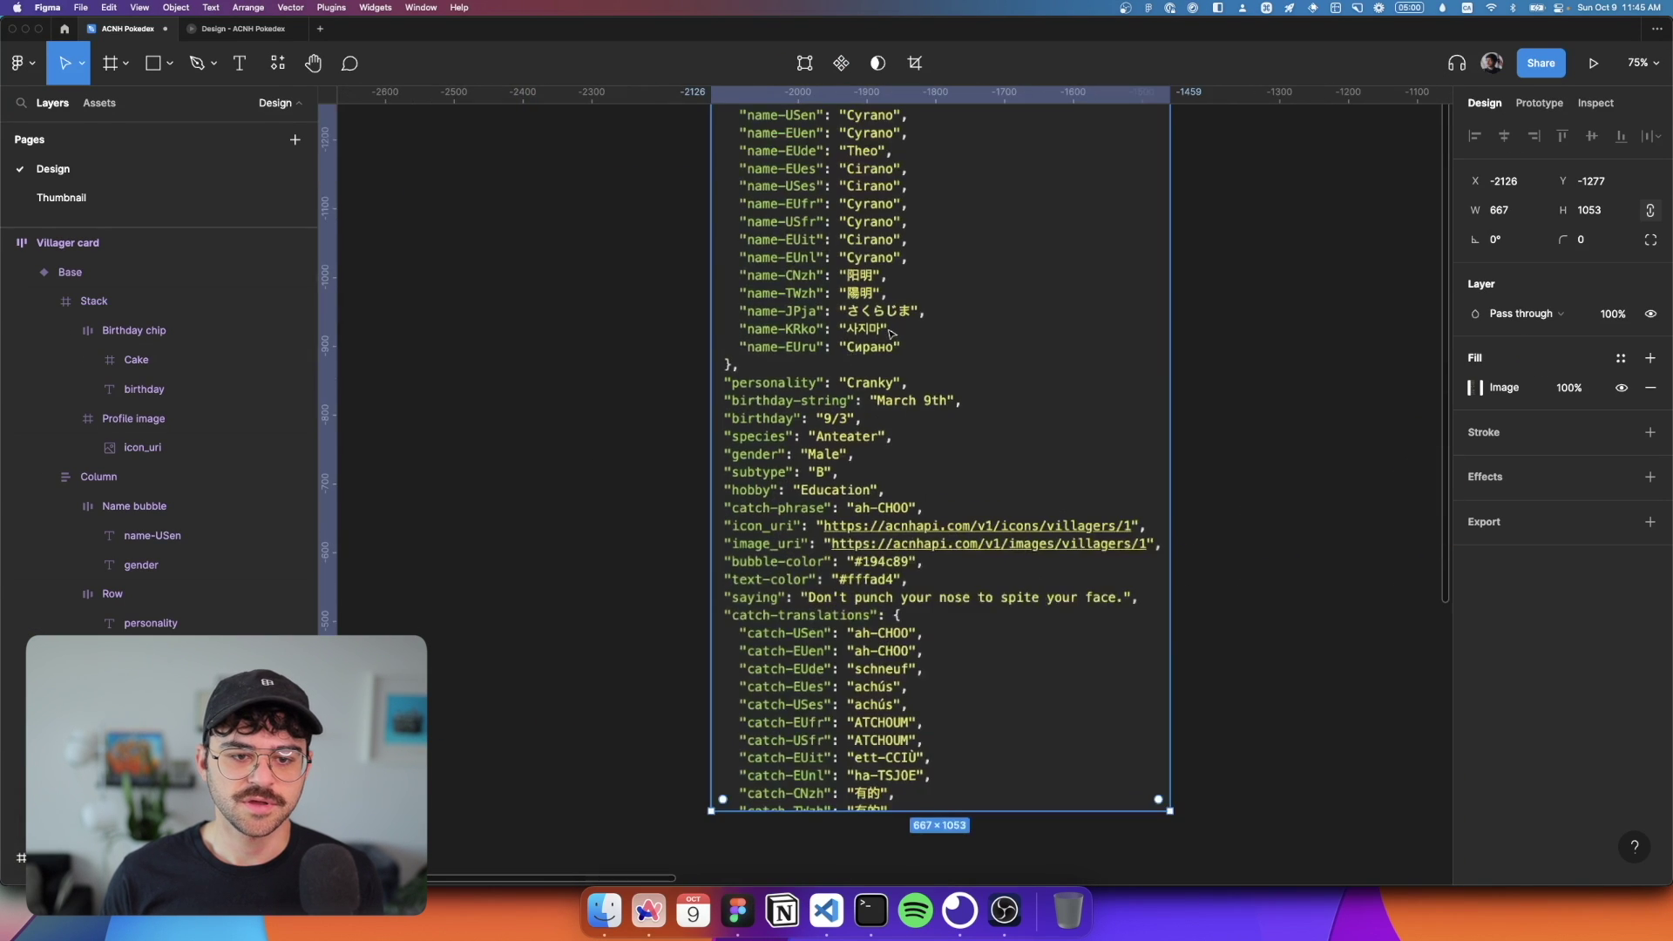
click(934, 389)
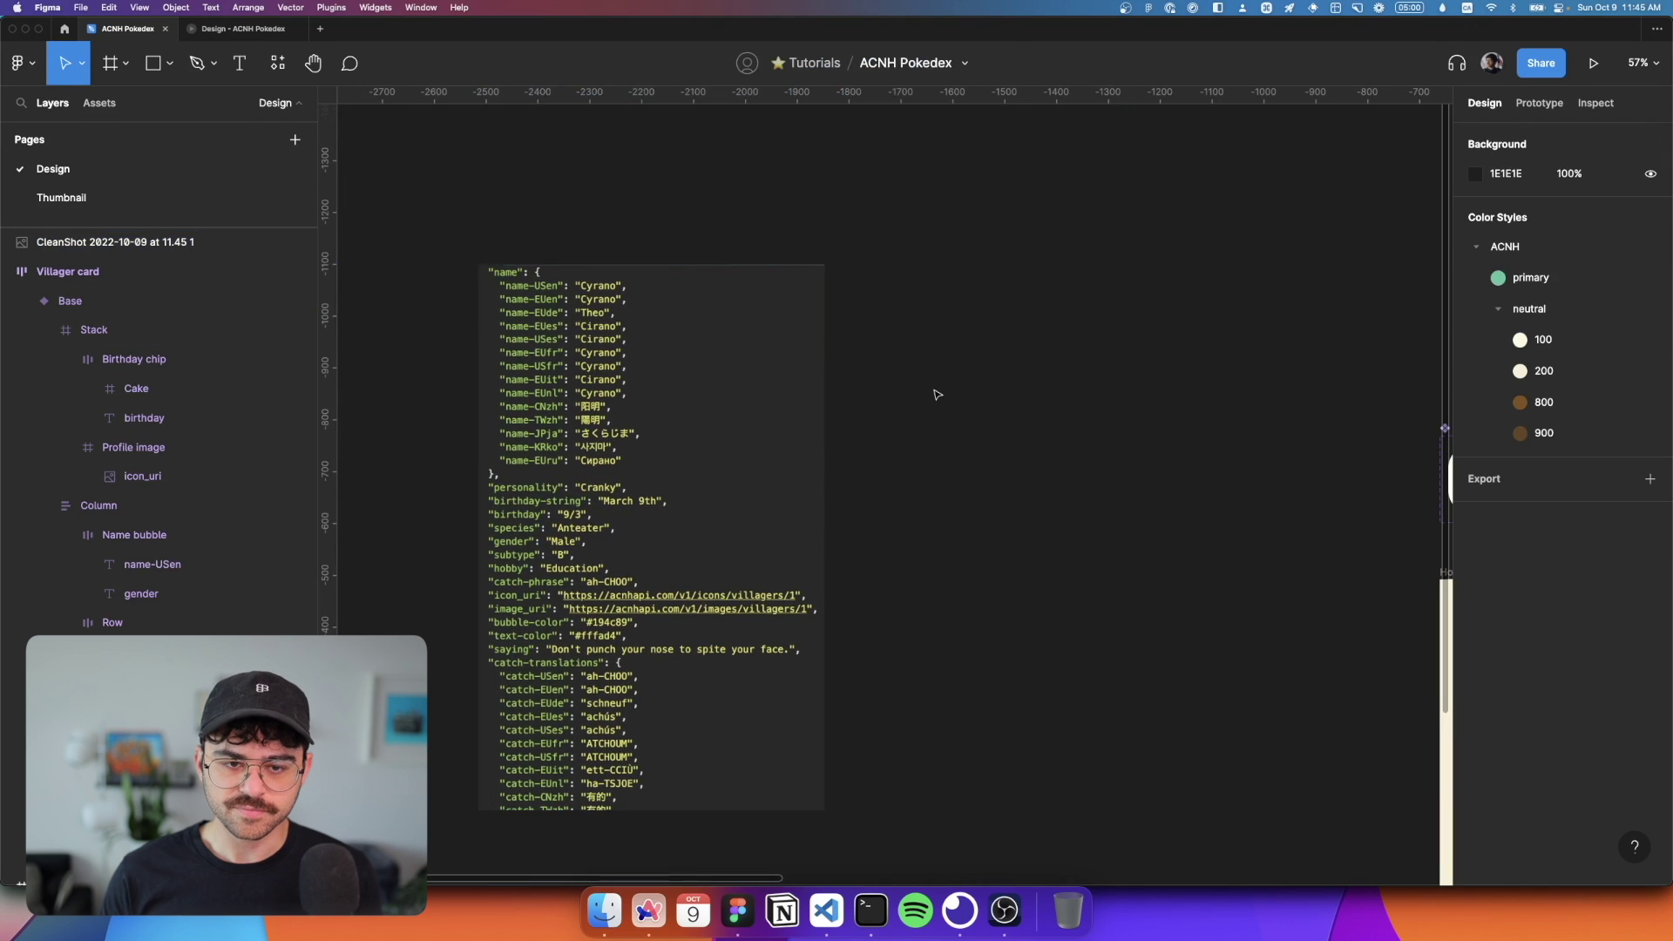
scroll(934, 388, up, 3)
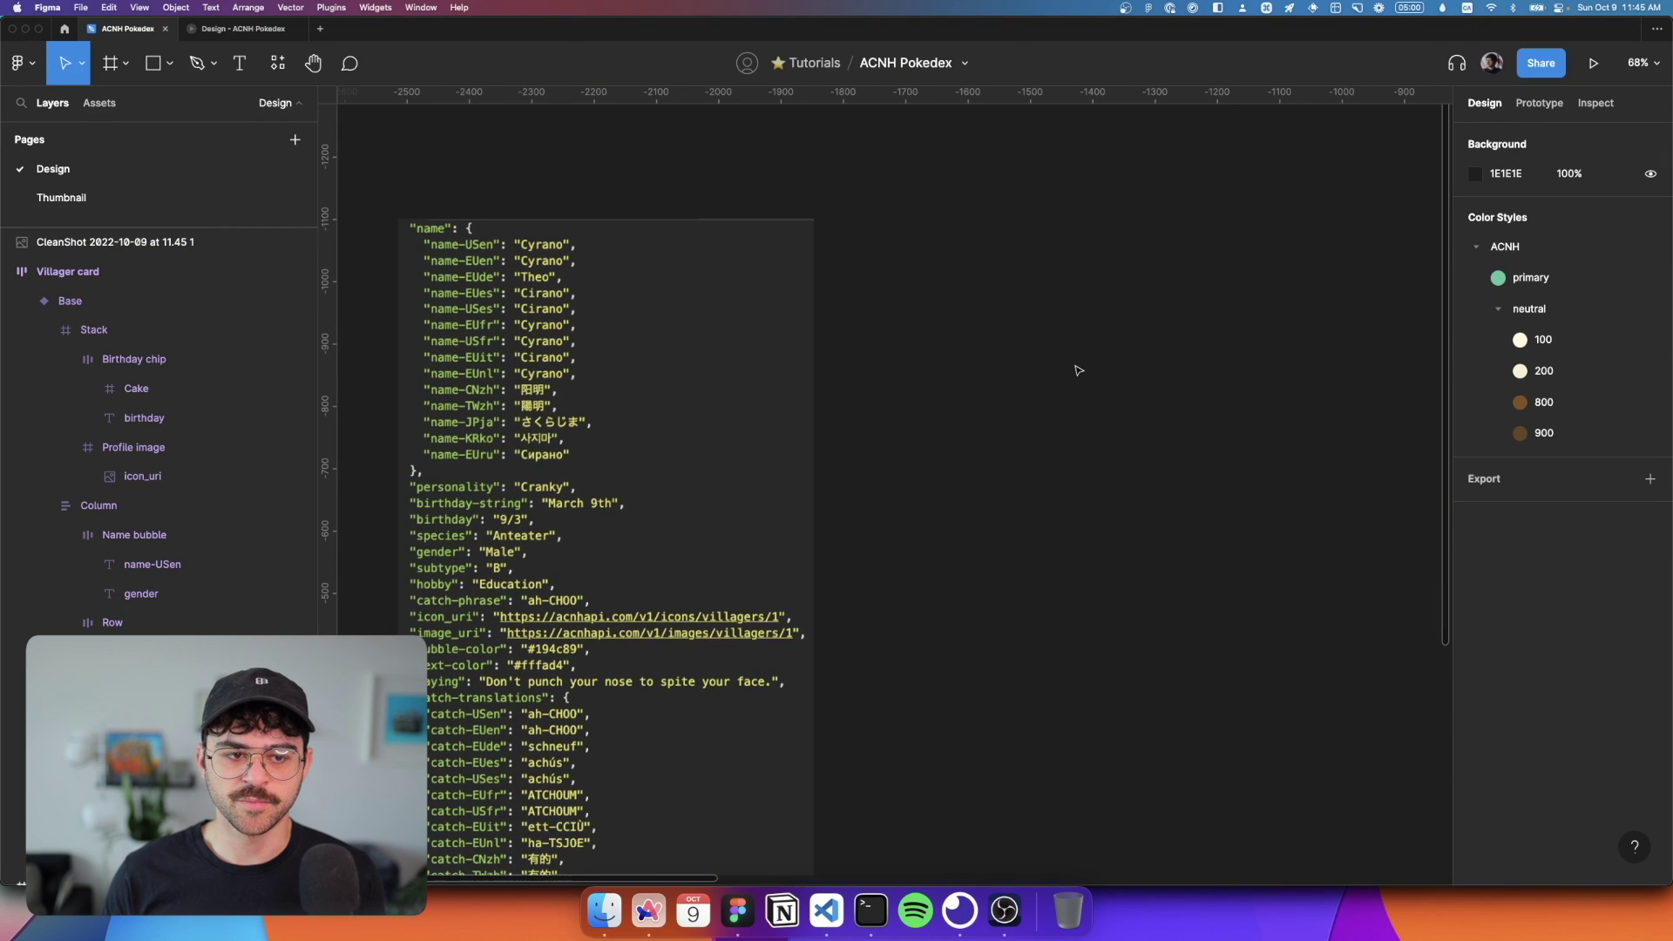
scroll(1083, 365, down, 3)
Step: Place a Villager card instance beside the JSON screenshot and start a text layer below it
scroll(1150, 372, right, 2)
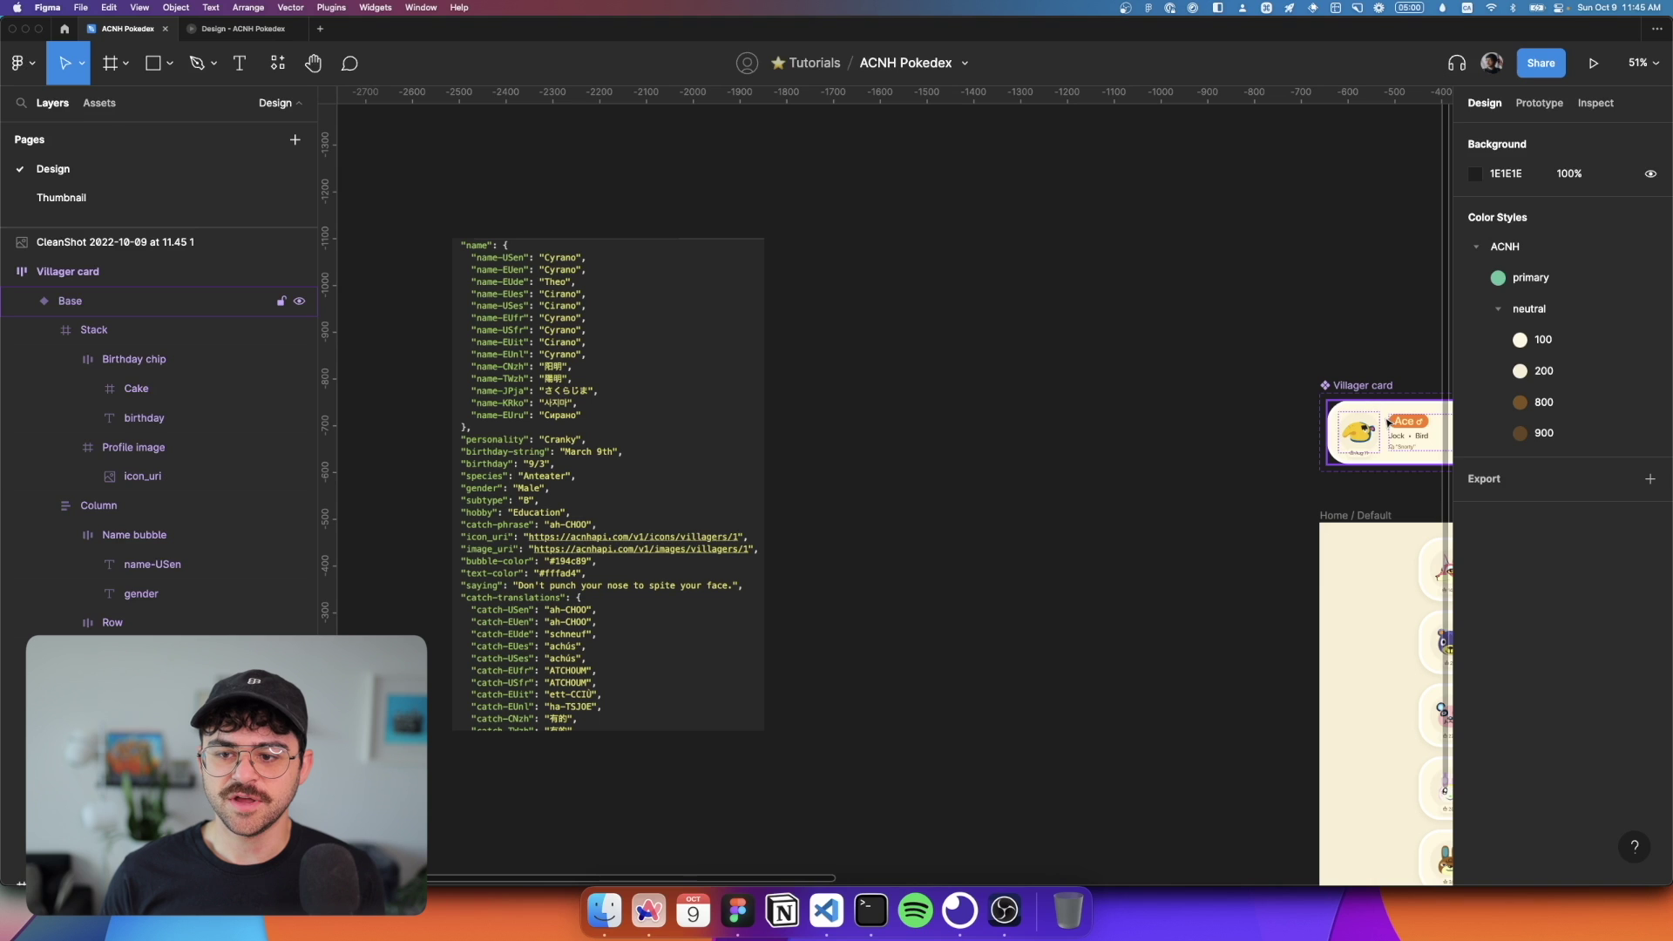
drag(1388, 423, 830, 258)
scroll(832, 262, up, 3)
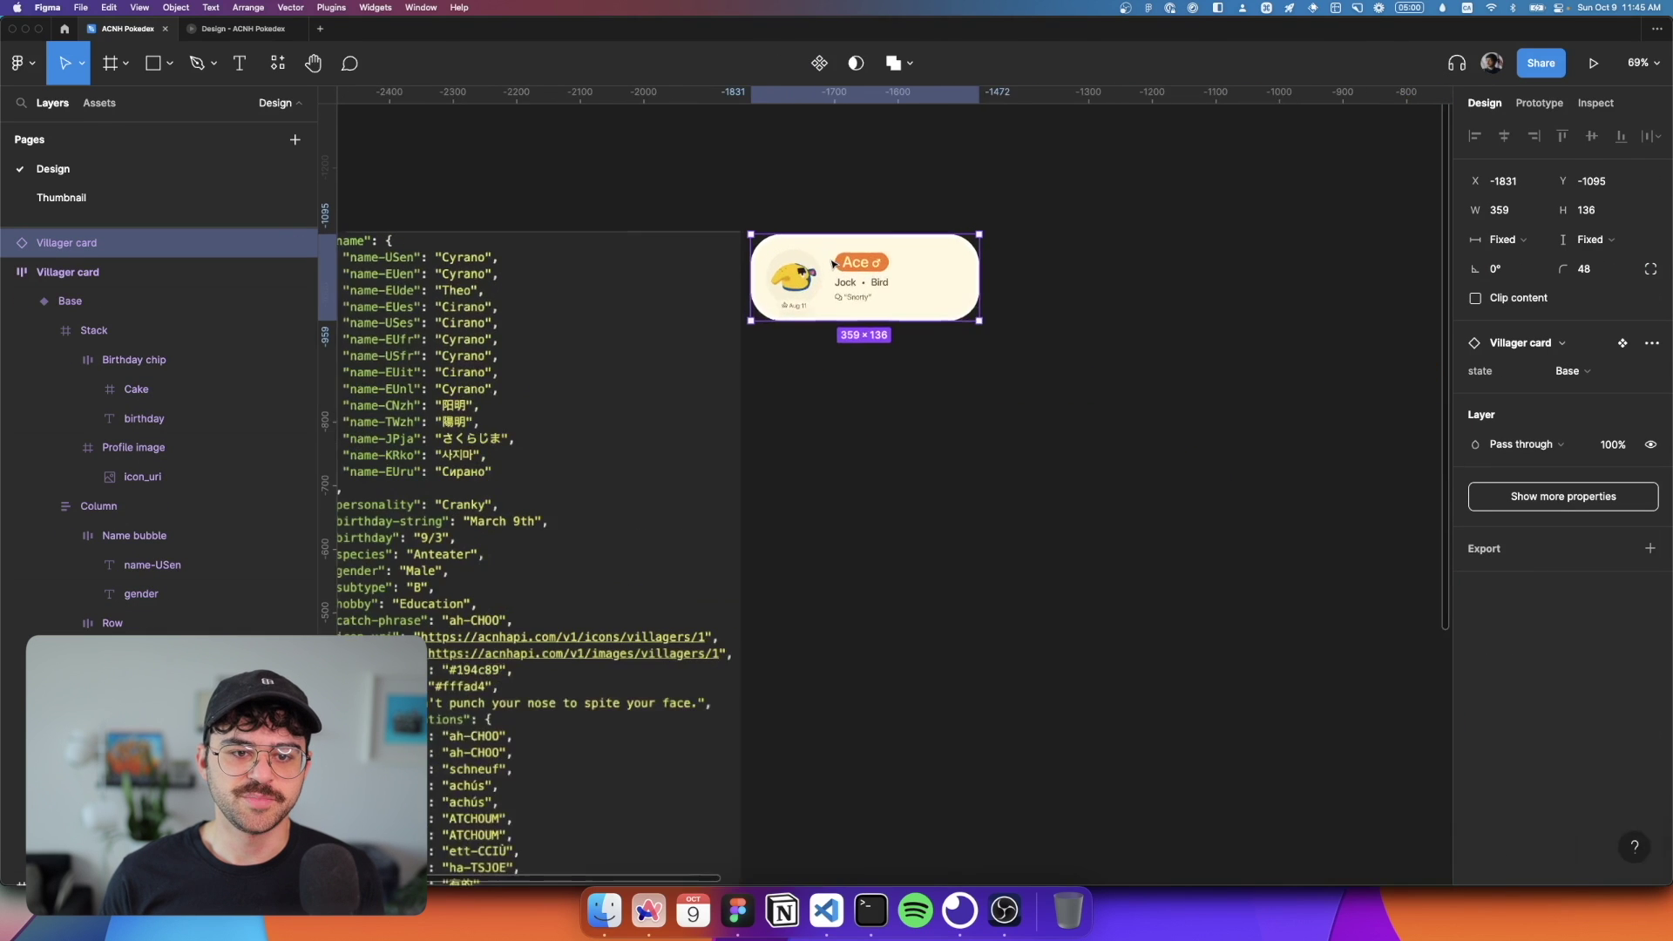
scroll(836, 261, left, 3)
scroll(846, 261, up, 1)
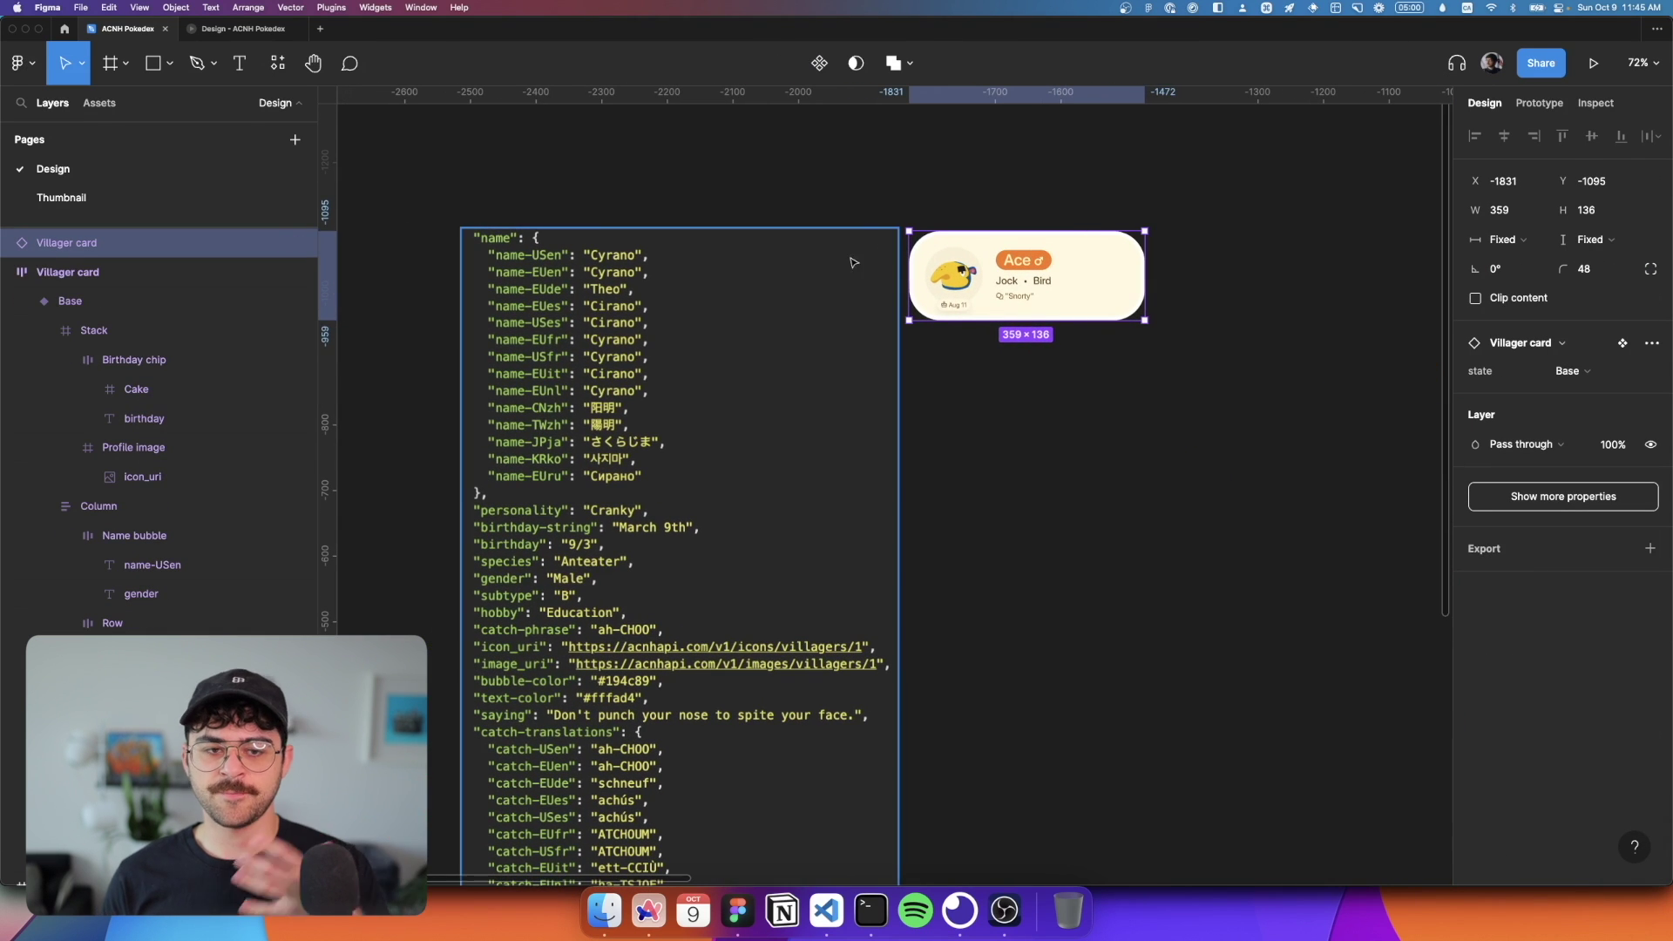
click(803, 197)
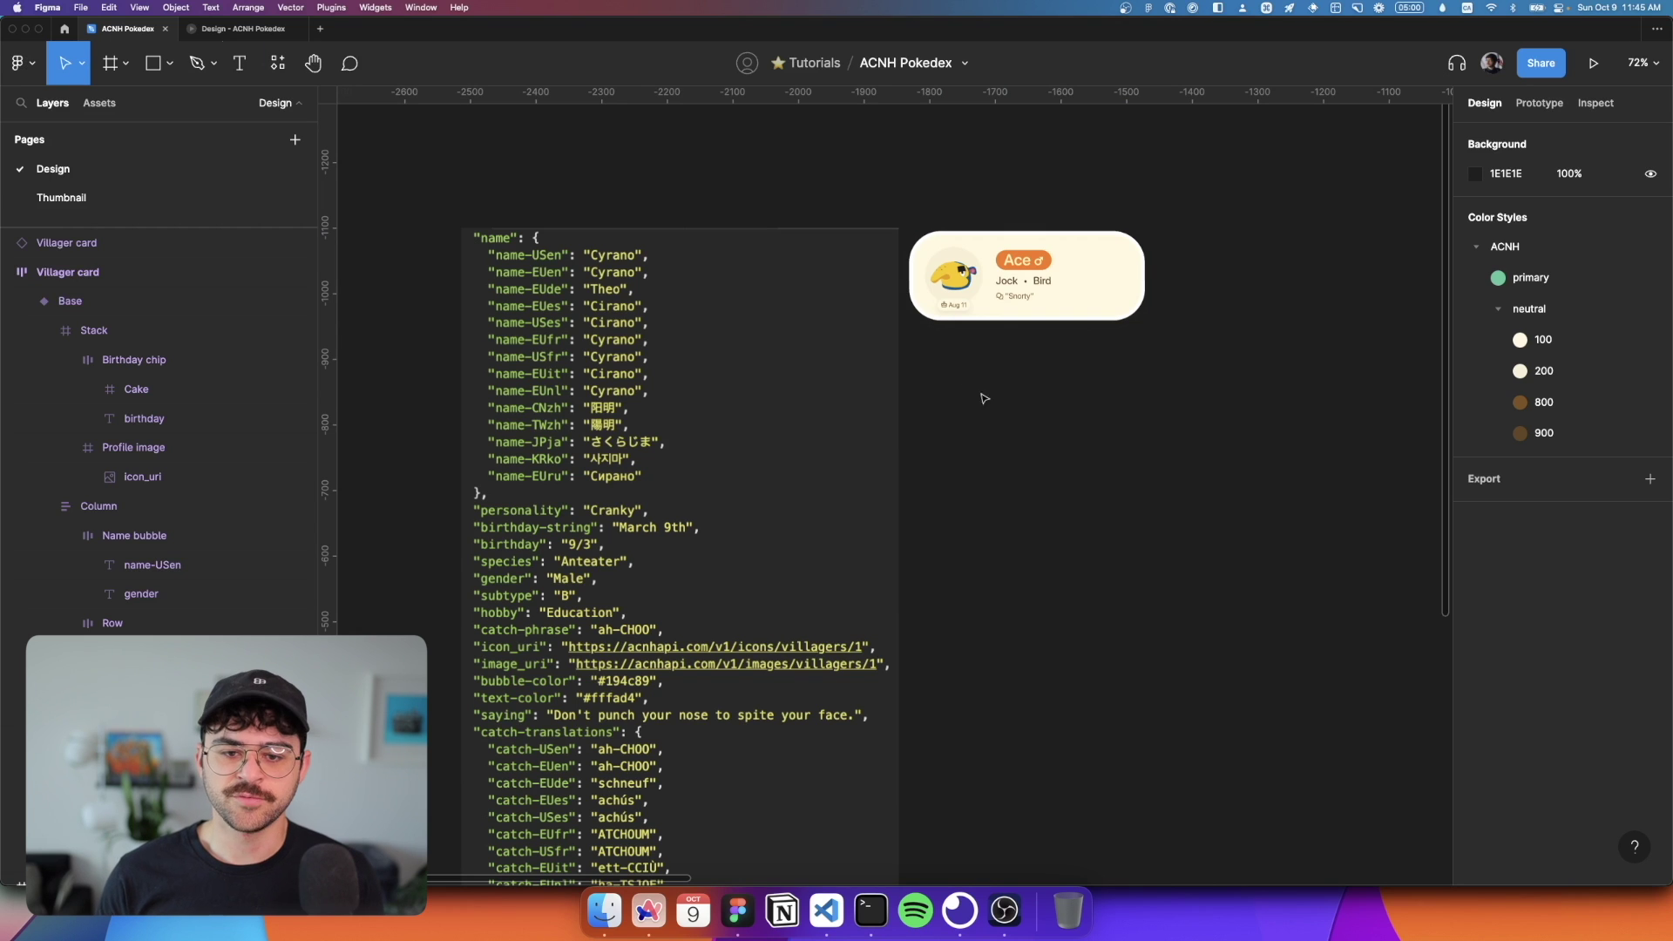
key(t)
click(917, 368)
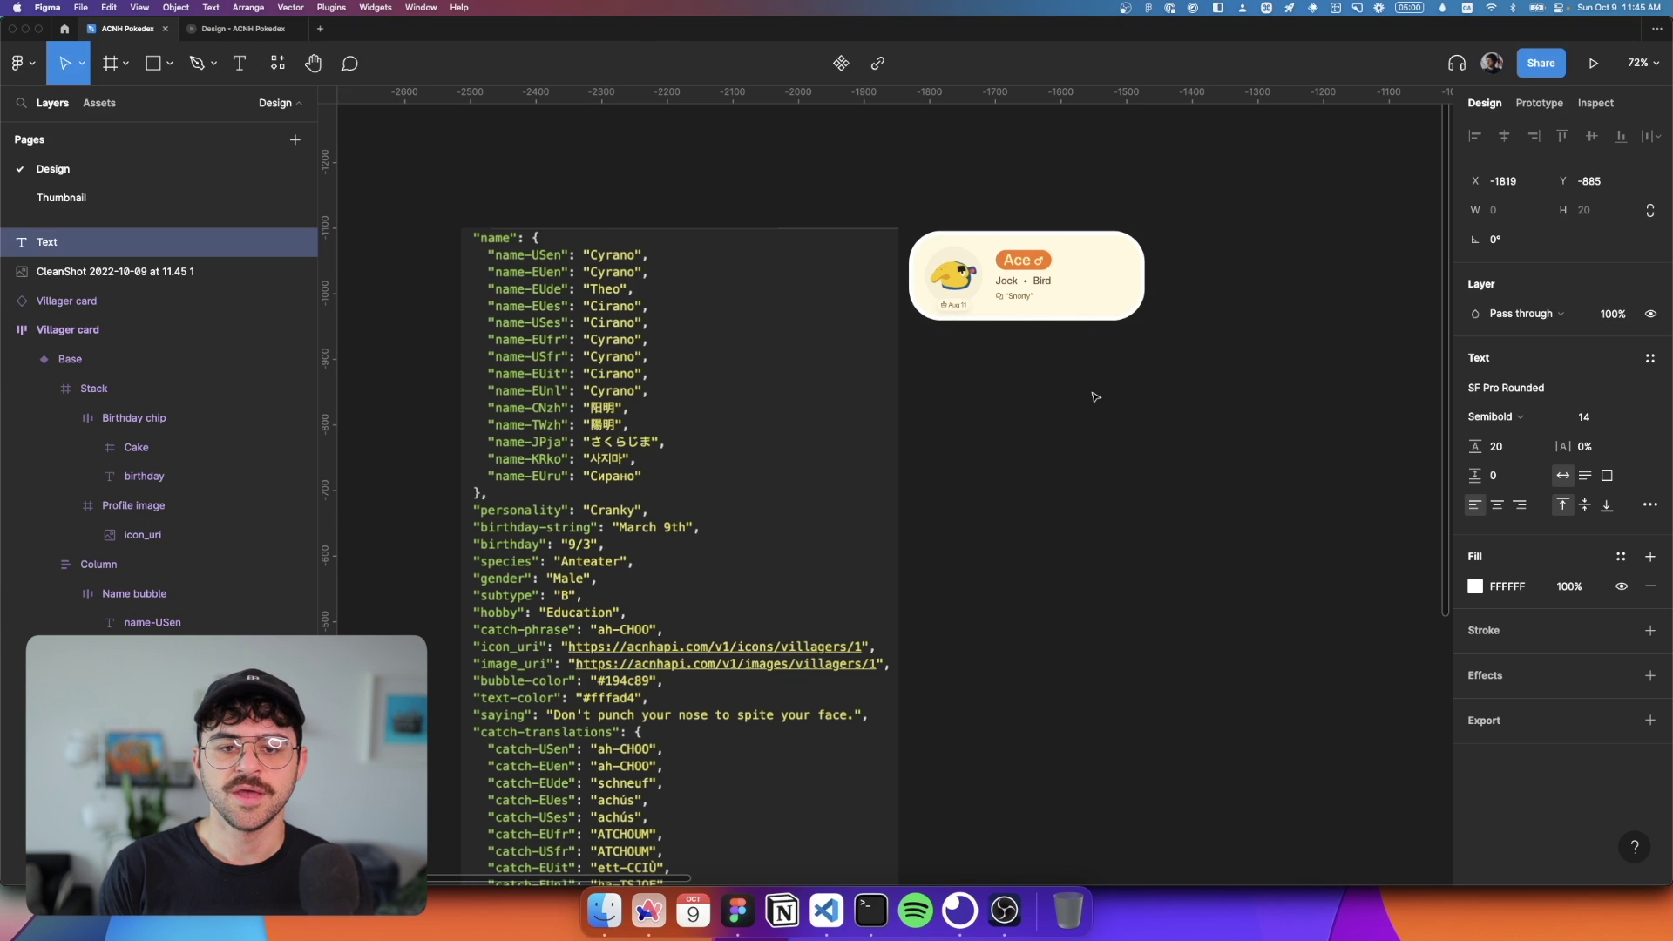
Step: Type the villager fields name-USen, name-JPja, personality through saying, one per line
text(name-U)
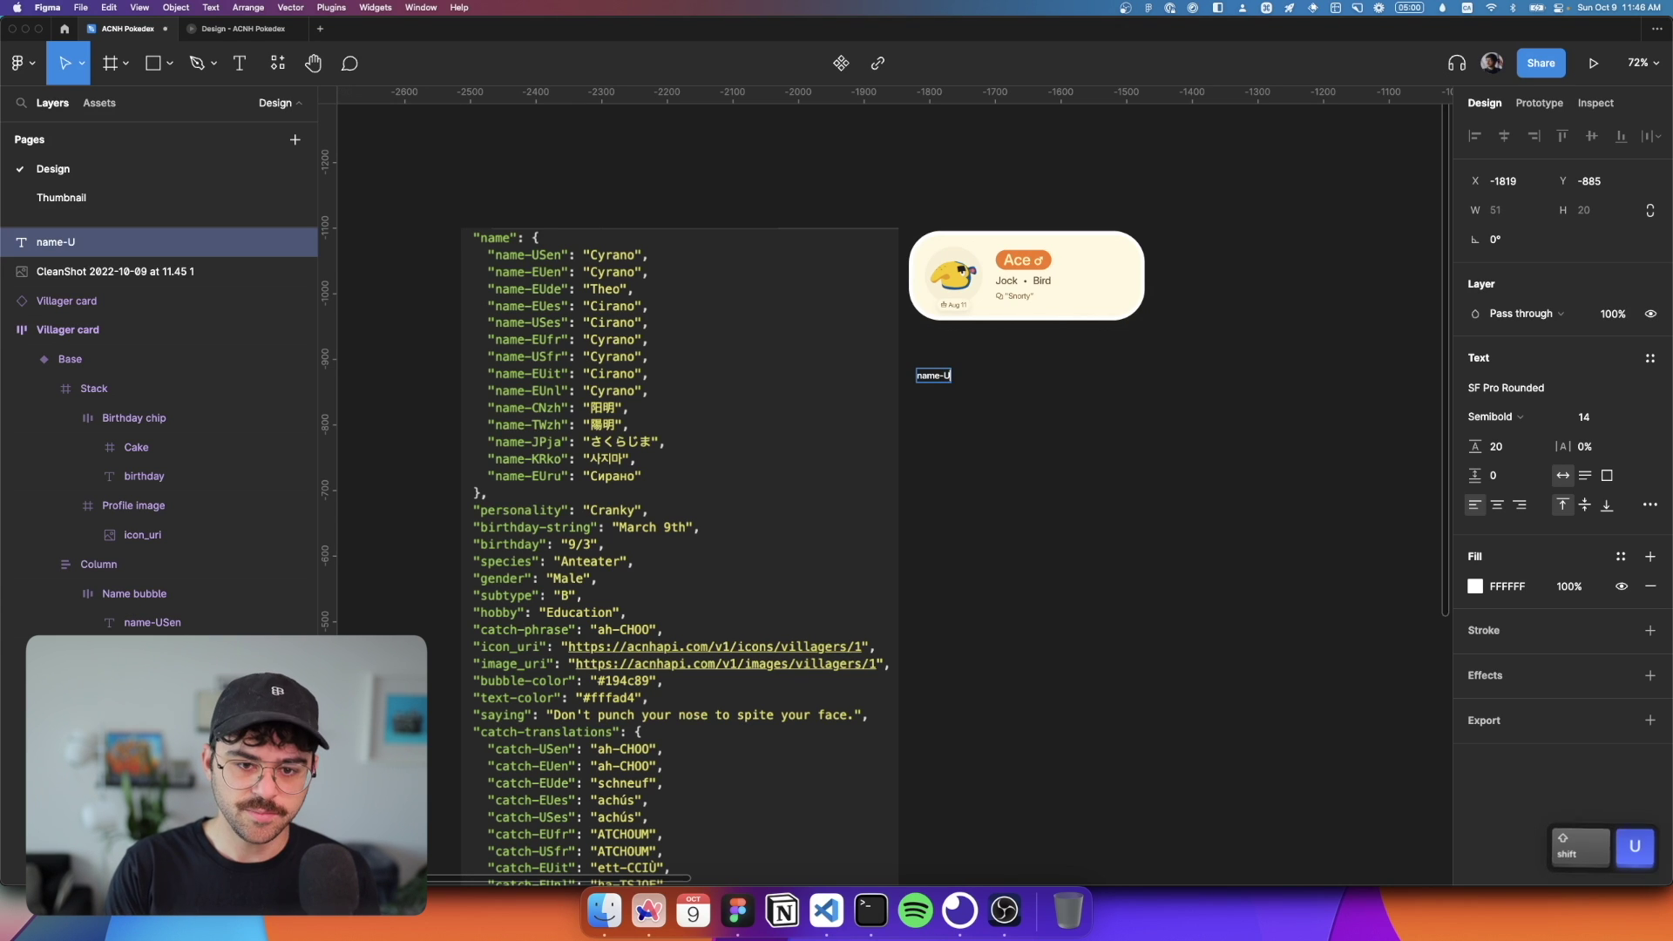
text(Sen)
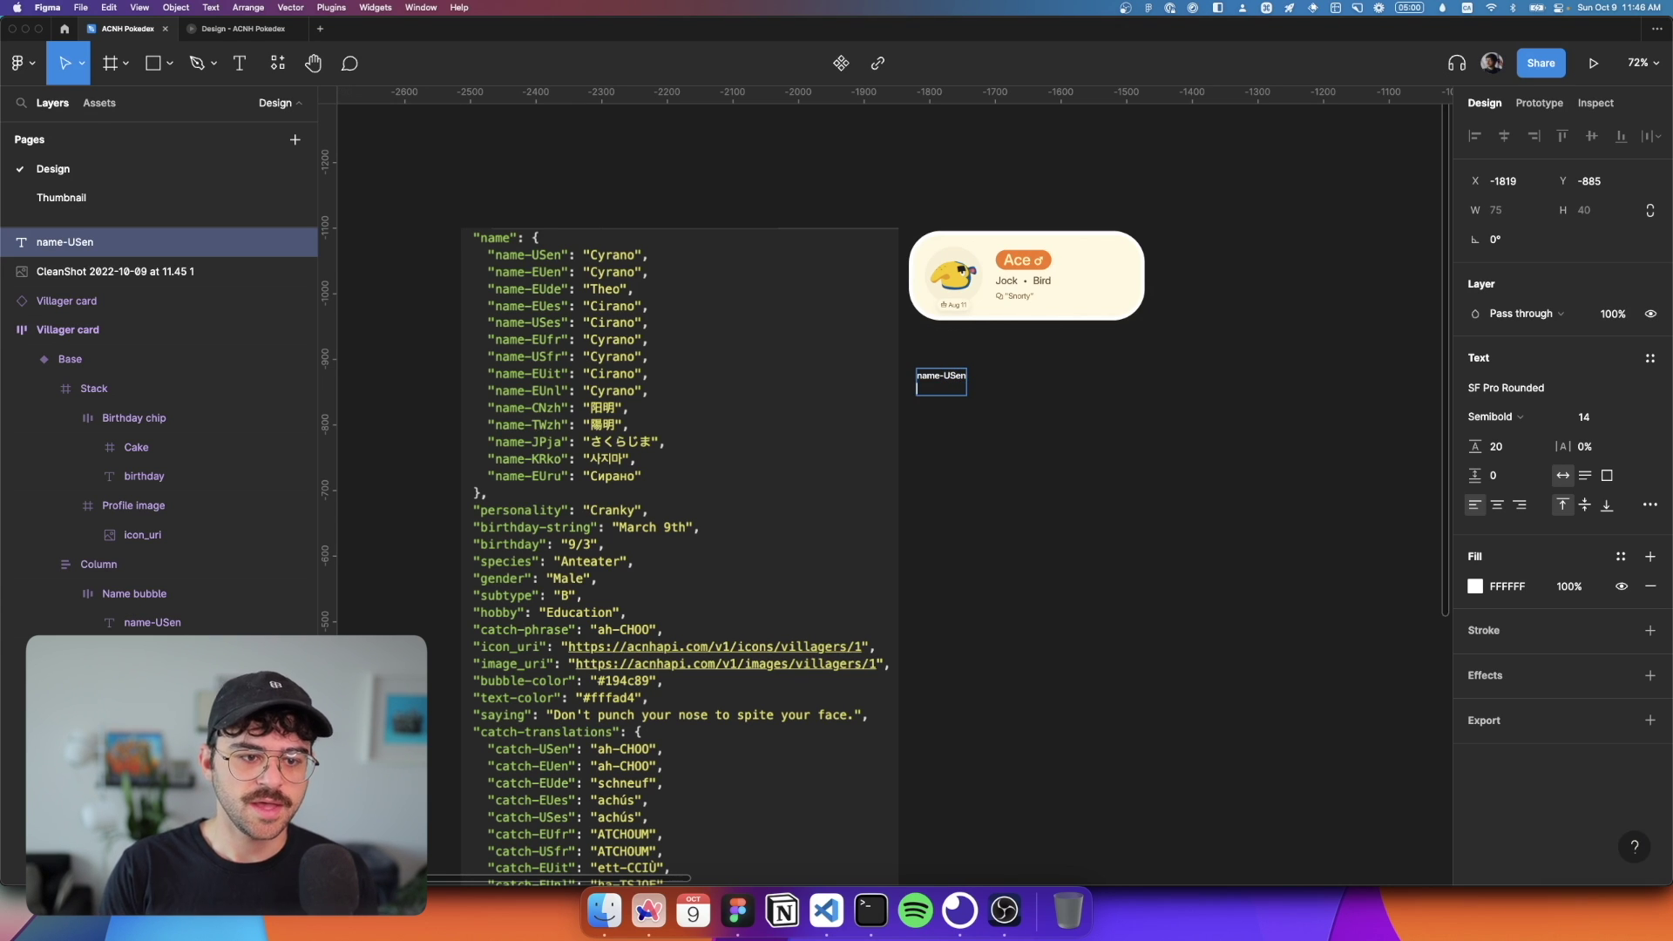
text( name-)
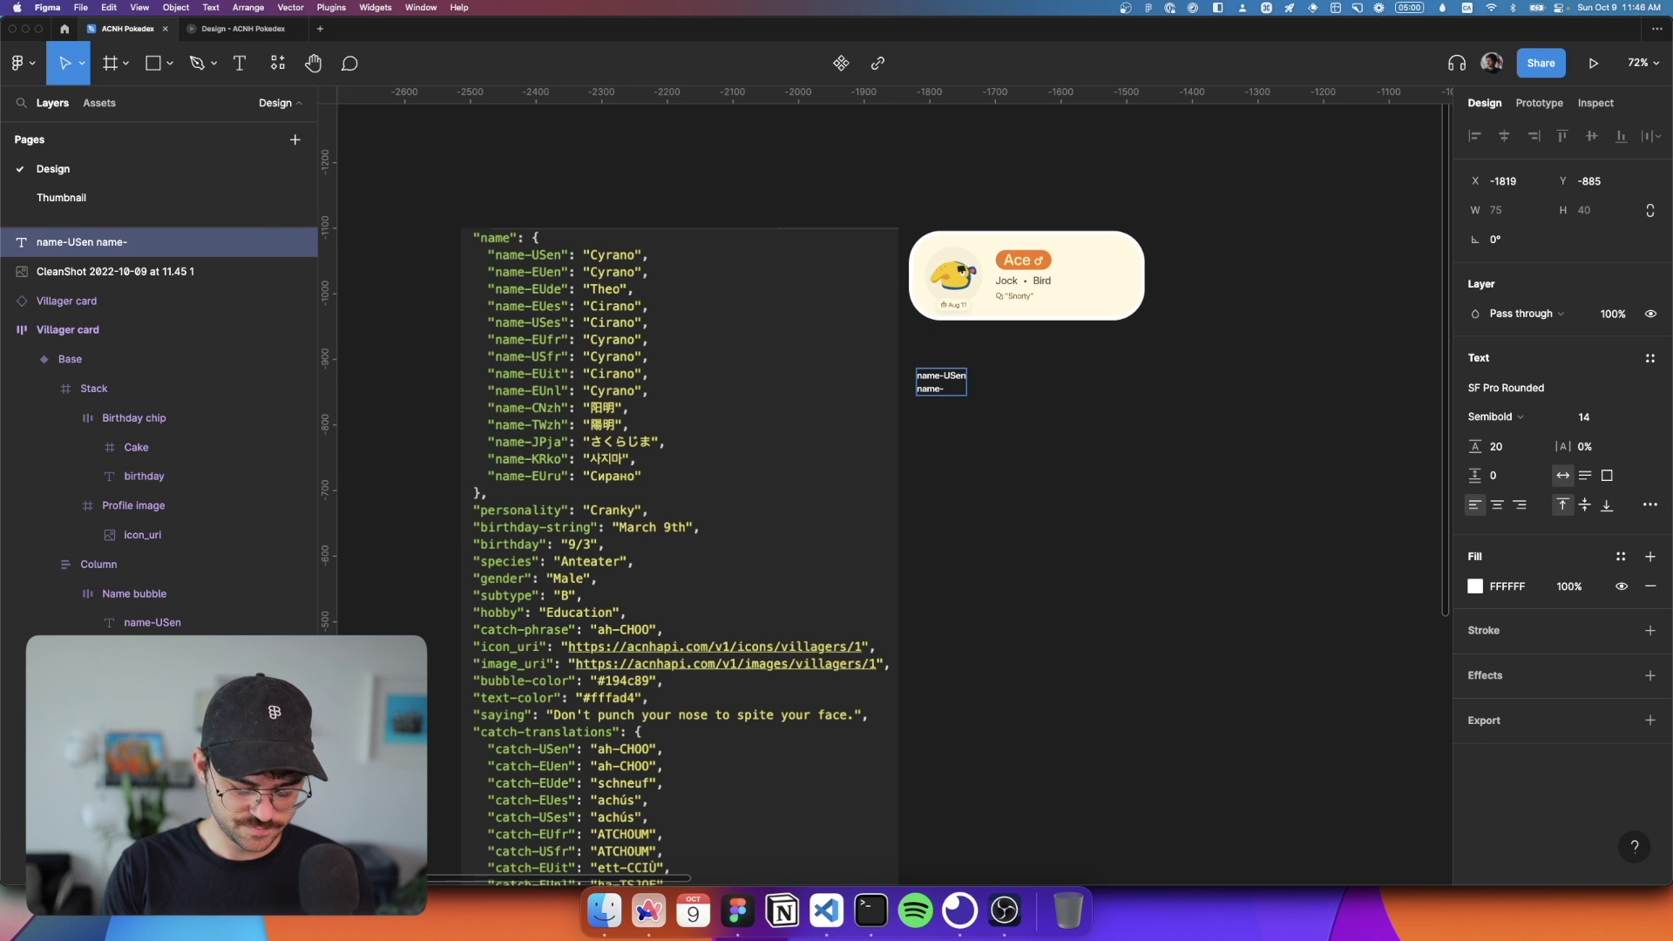
text(JPja)
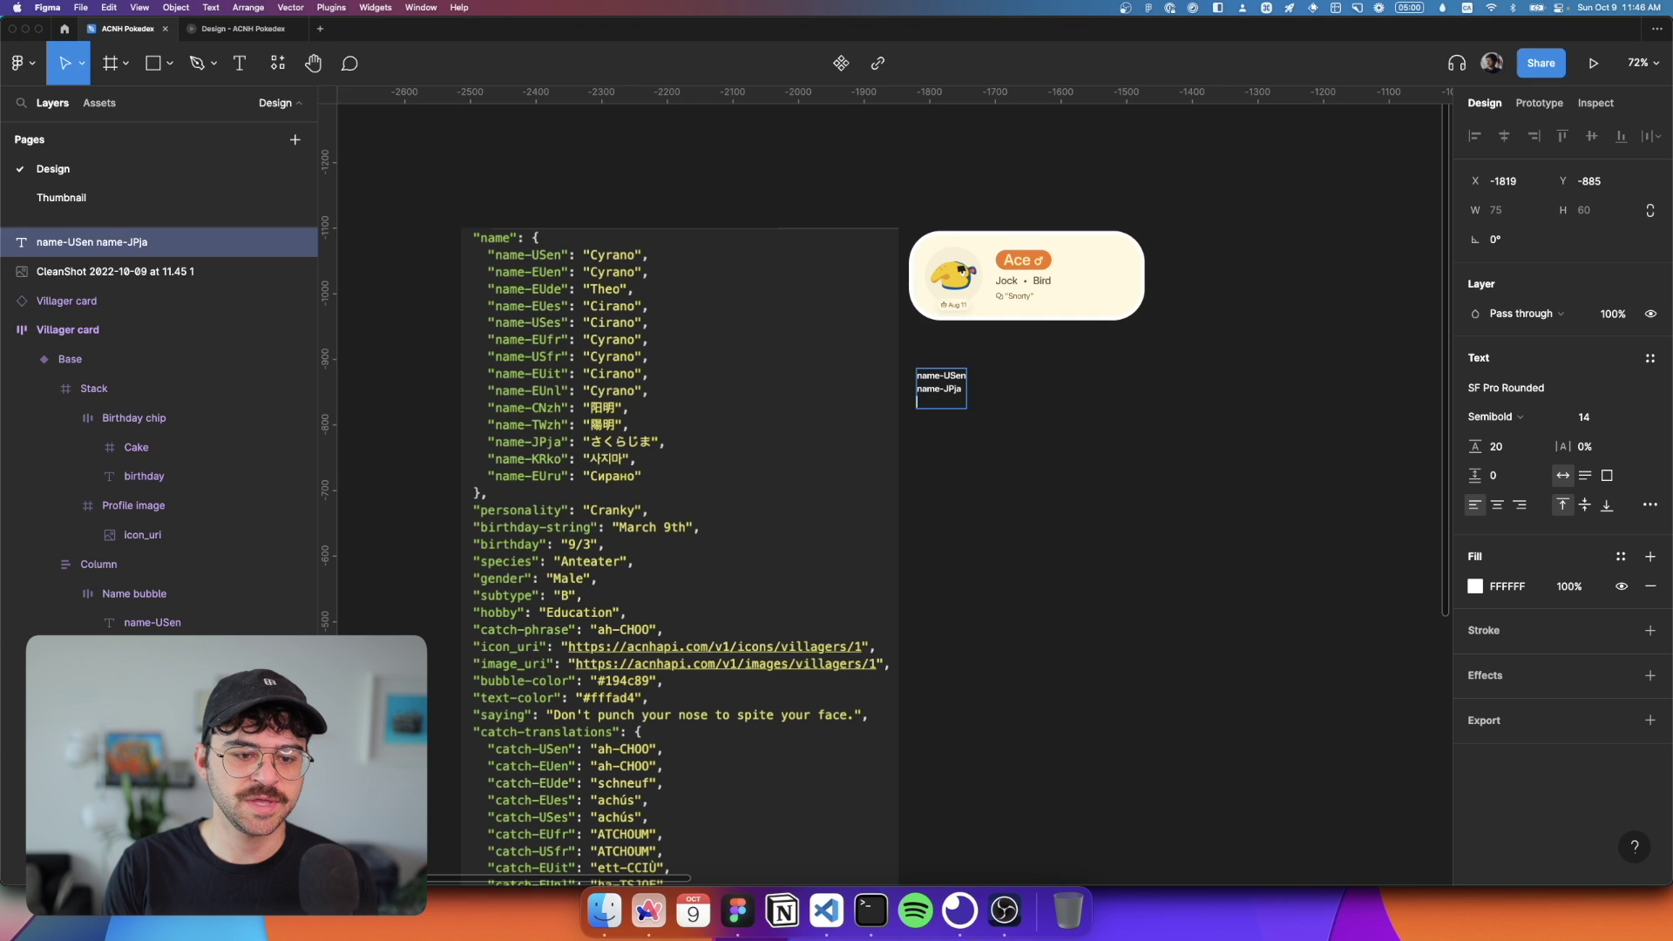
key(shift)
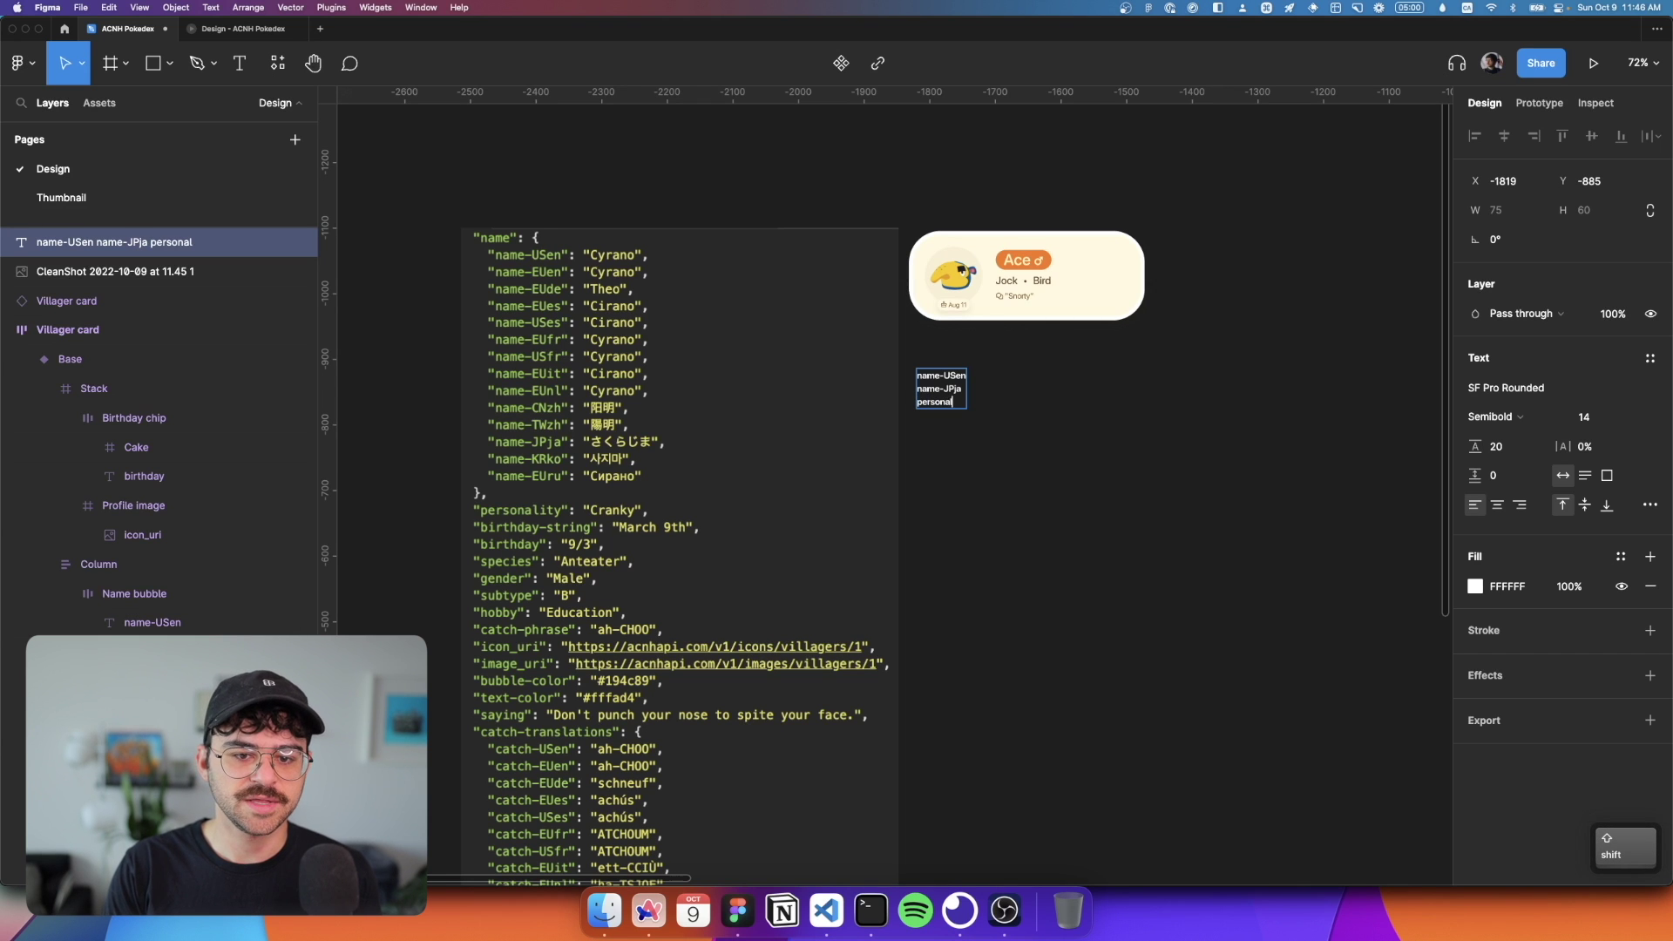
text(ity)
key(Return)
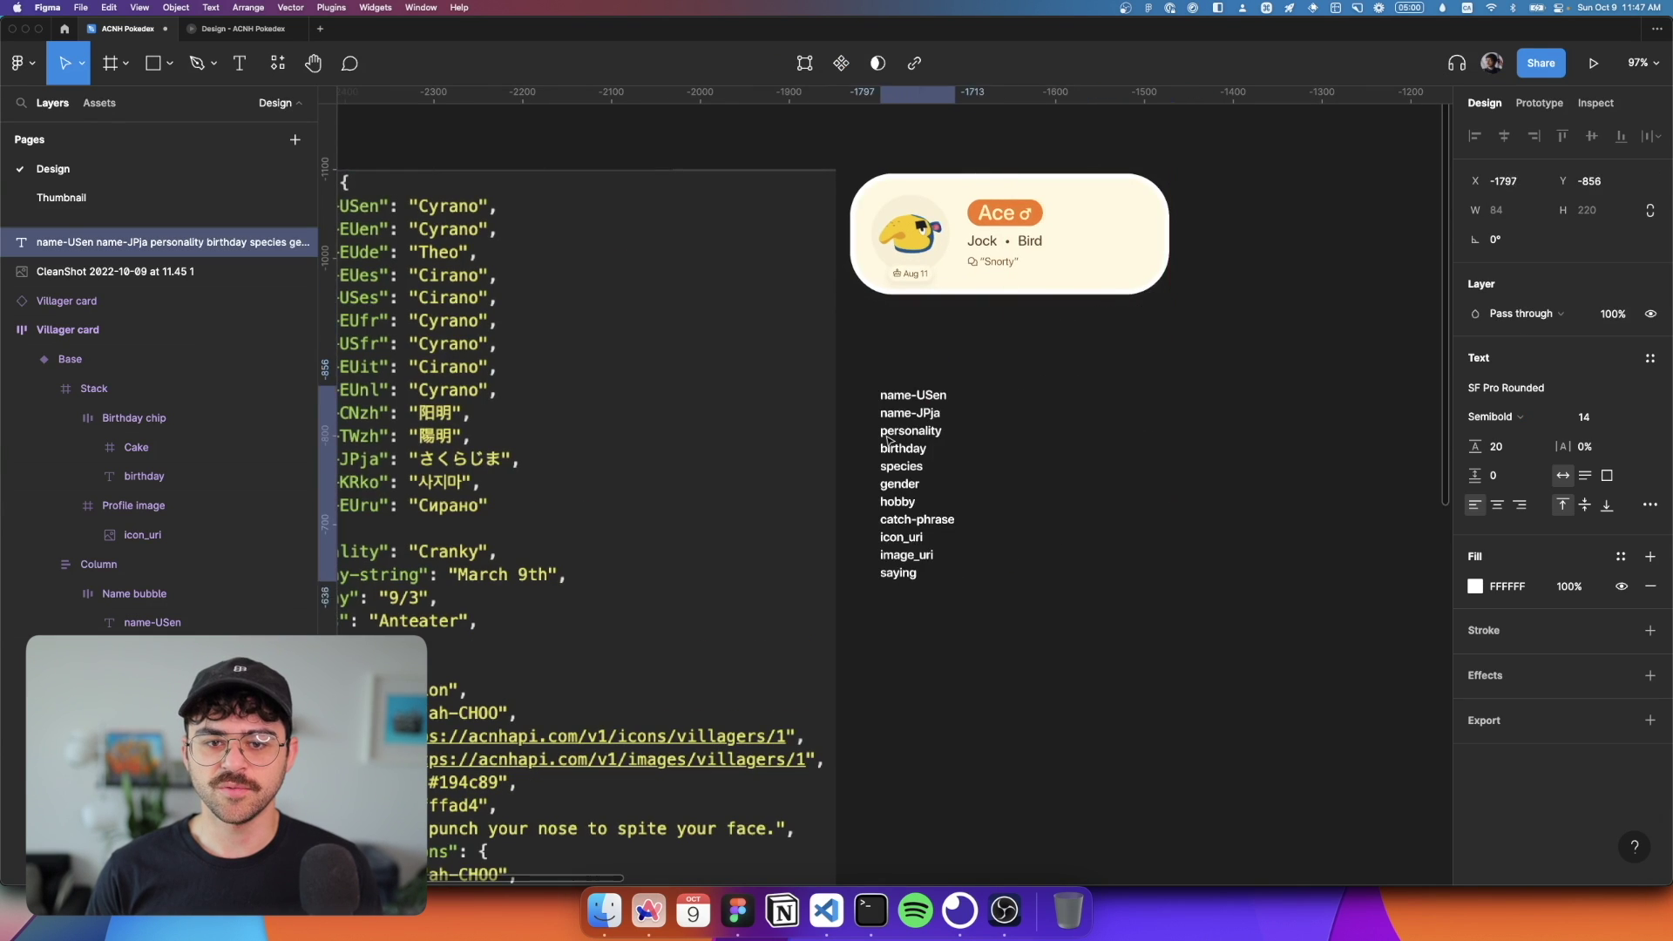
key(Escape)
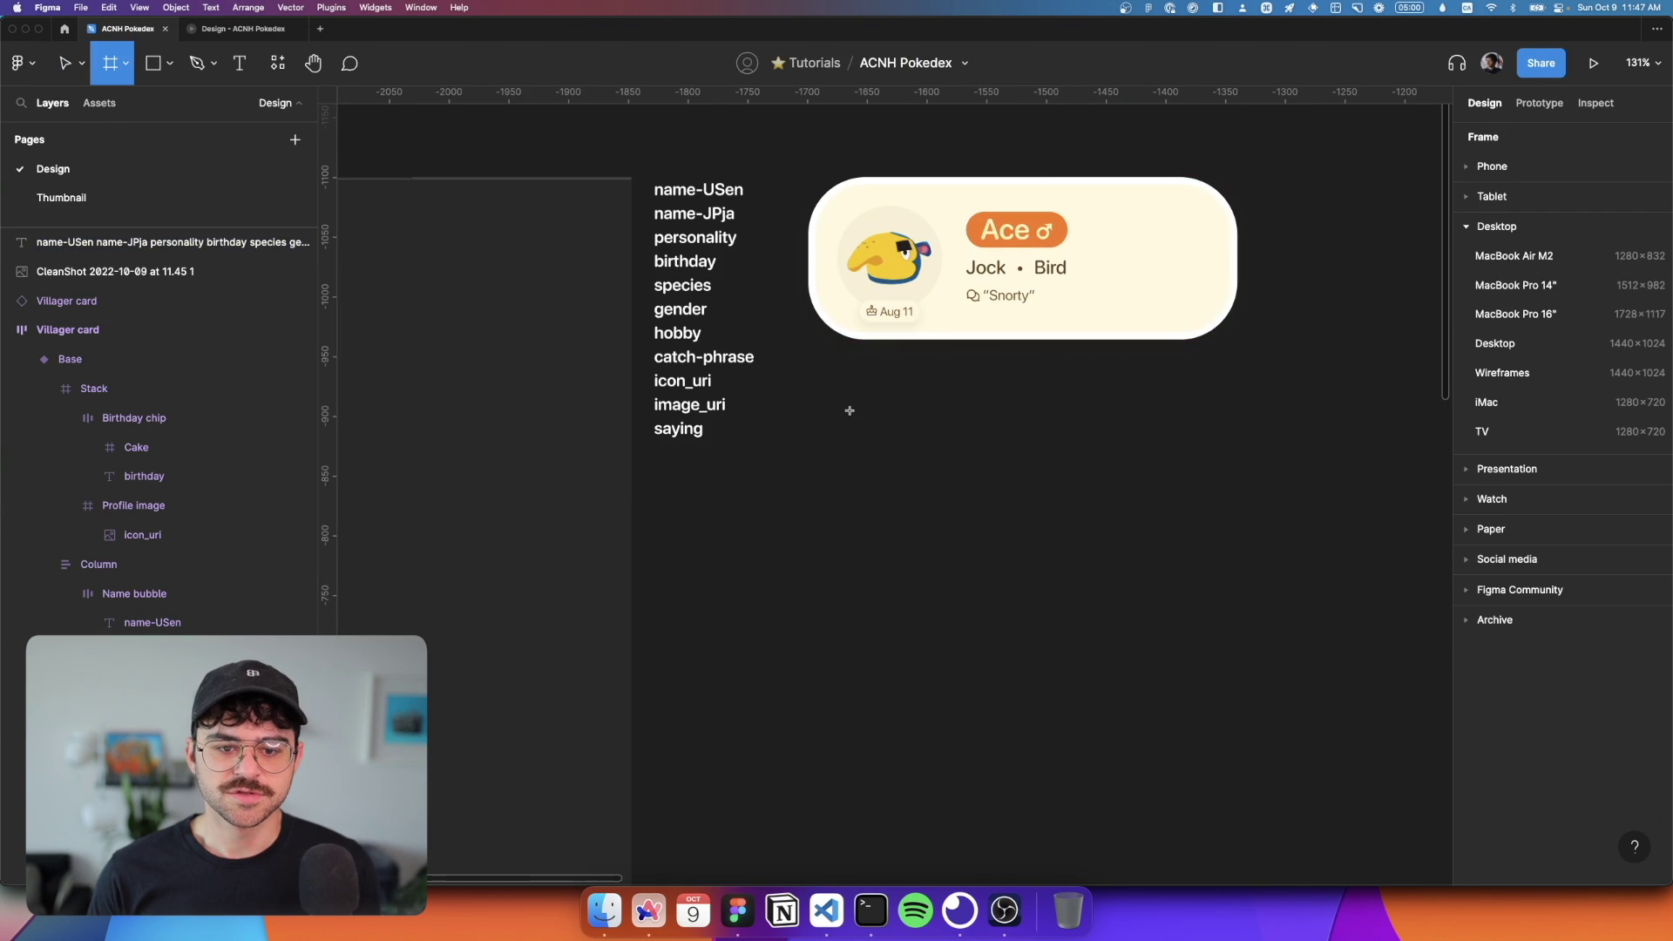
Step: Draw a small frame below the card and name it icon_uri
drag(849, 409, 931, 503)
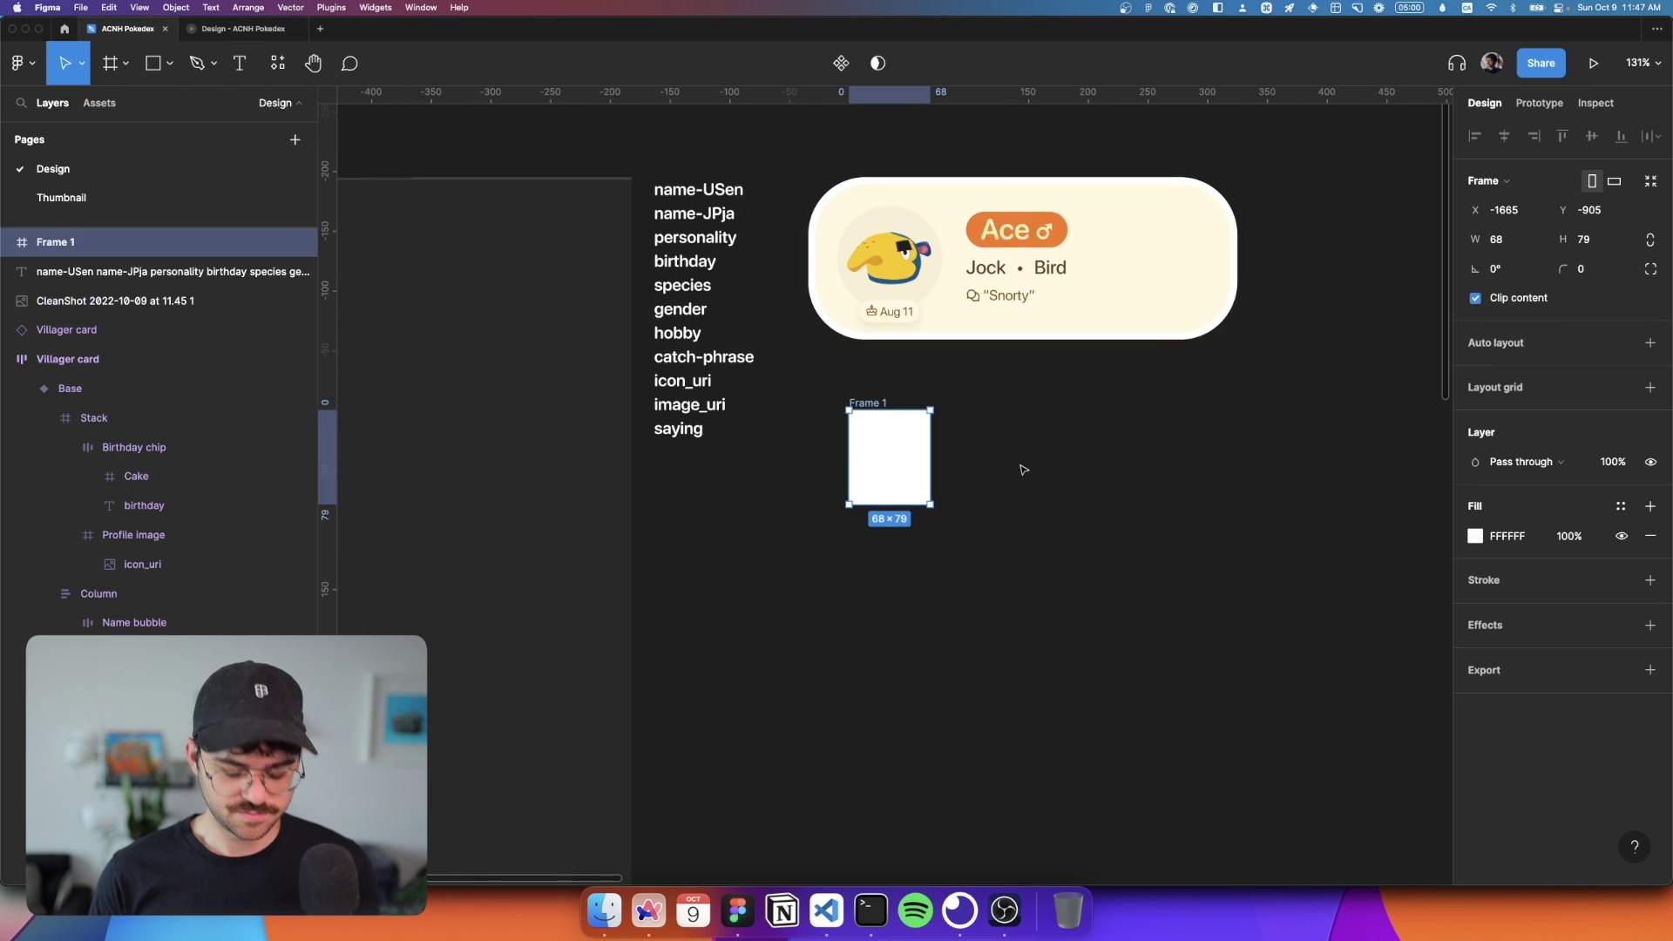
key(super+r)
text(image)
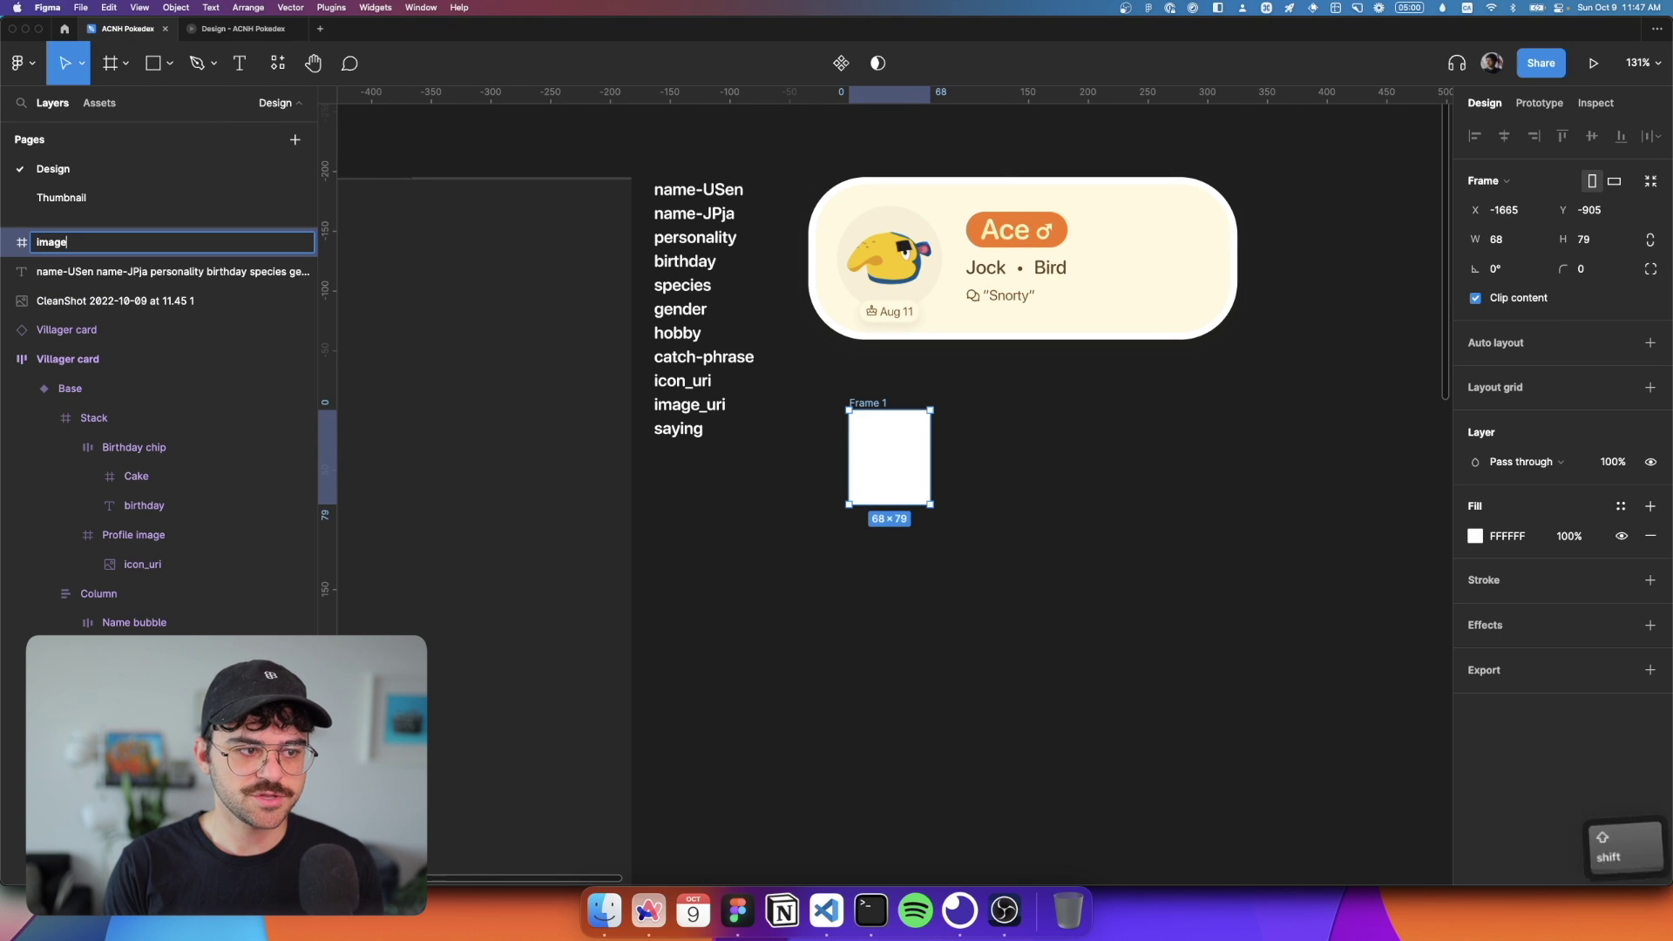
key(BackSpace)
key(BackSpace)
key(BackSpace)
key(BackSpace)
key(BackSpace)
text(icon))
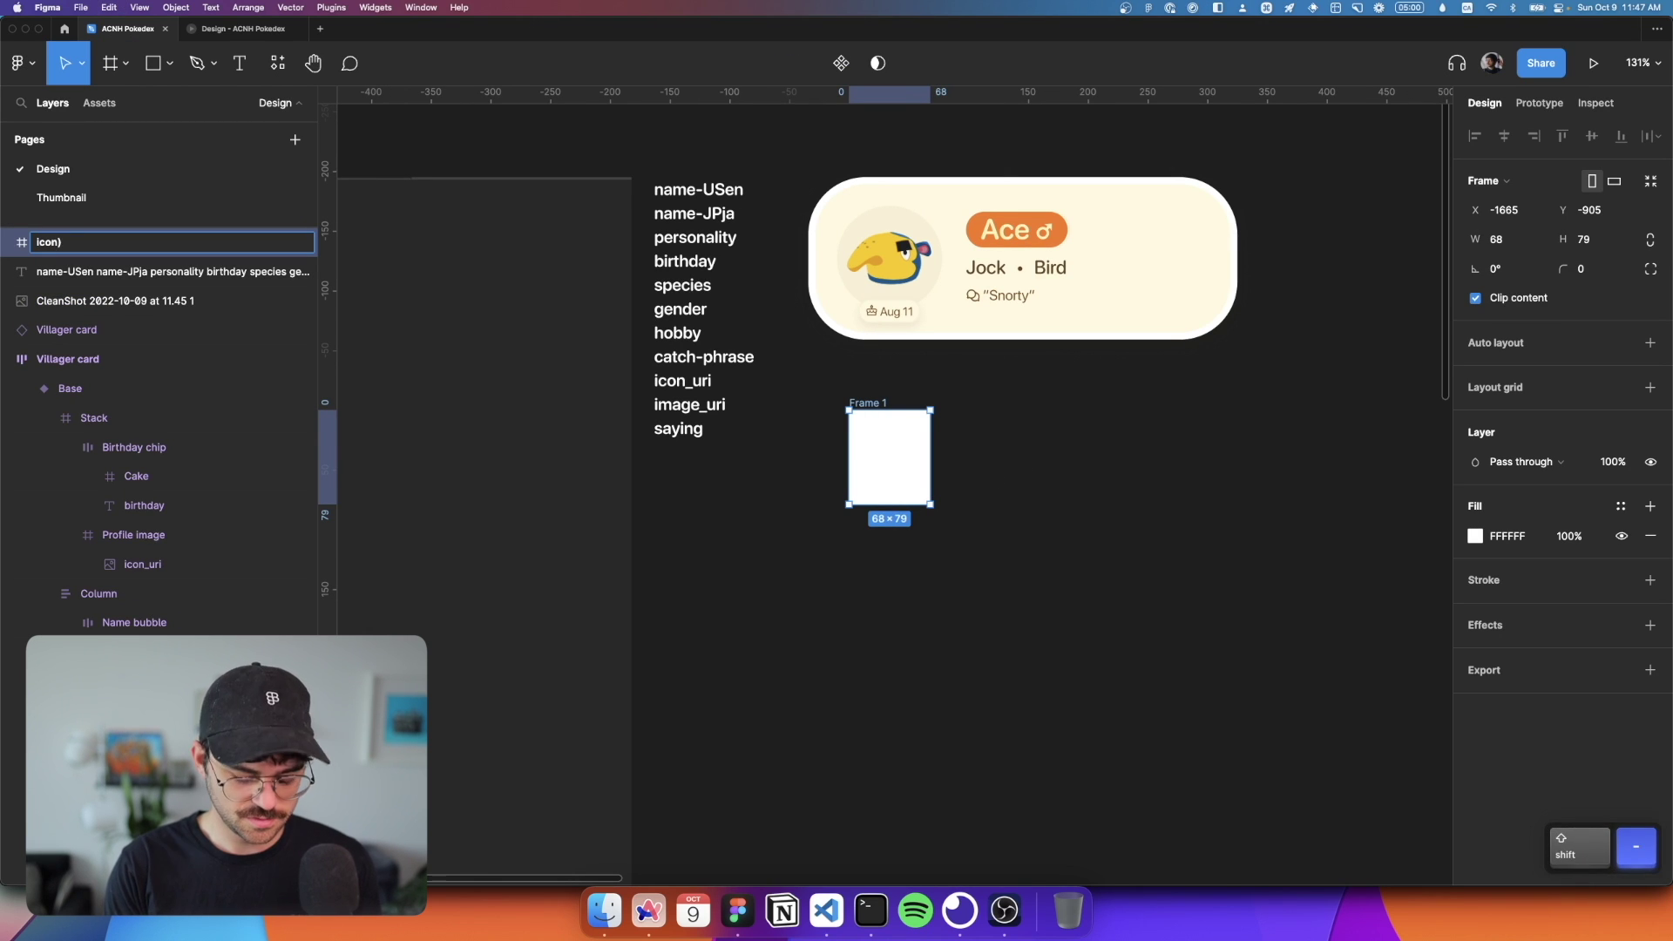
text(uri)
key(Return)
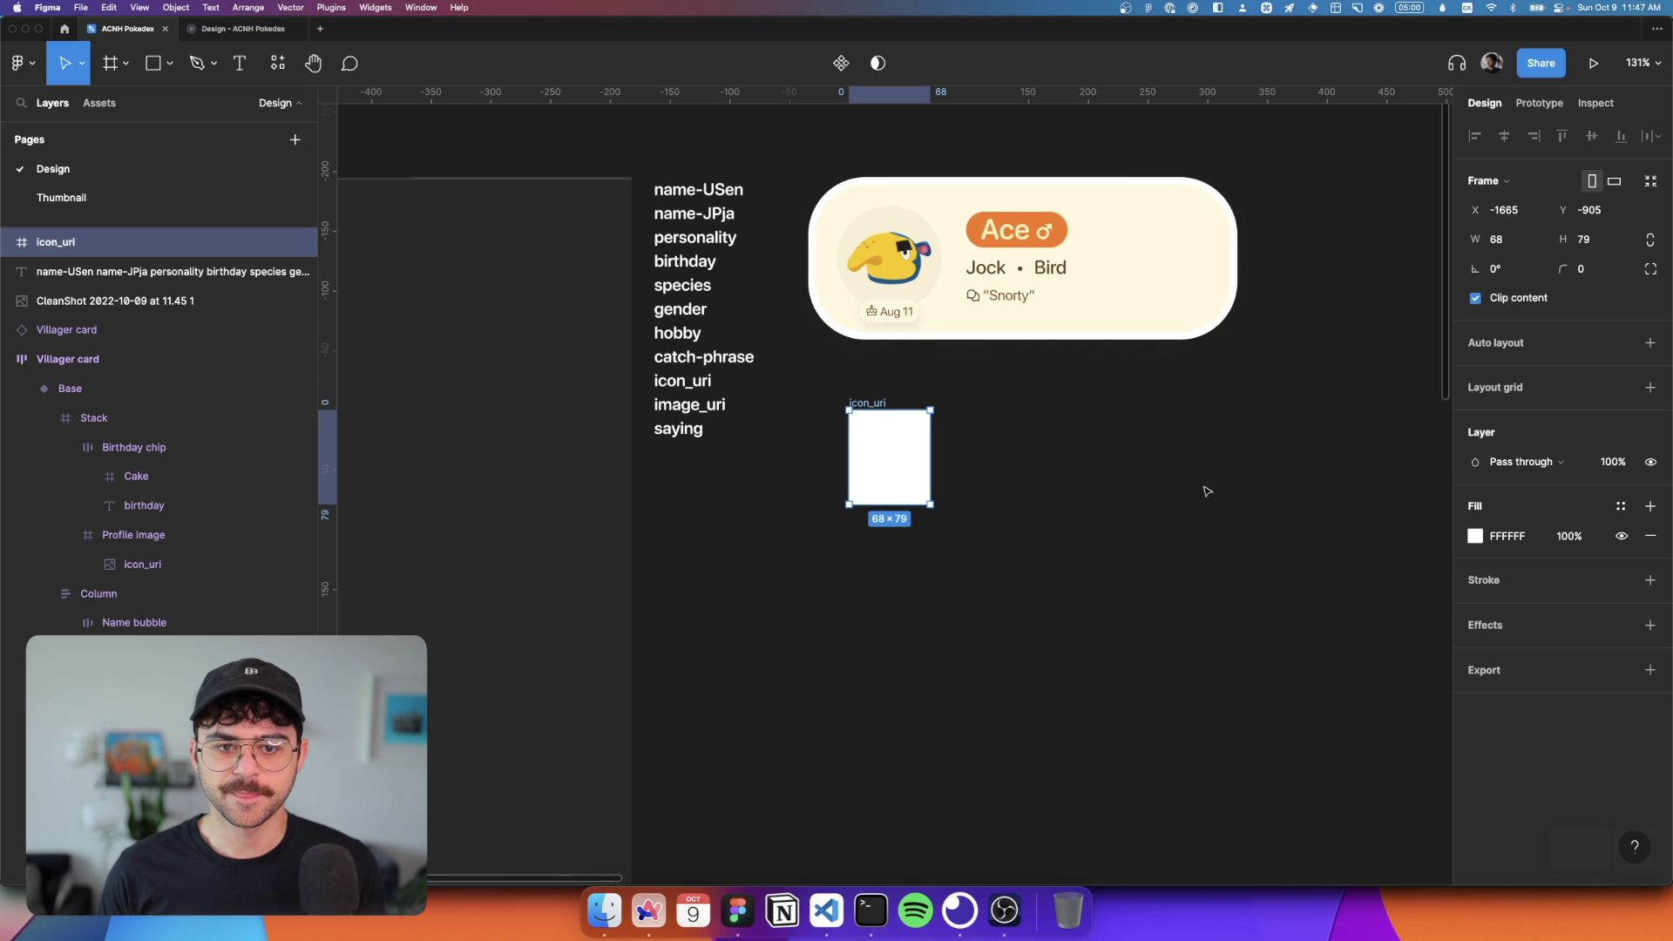
Step: Resize the icon_uri frame to 72 × 72
click(1512, 244)
text(72)
key(Tab)
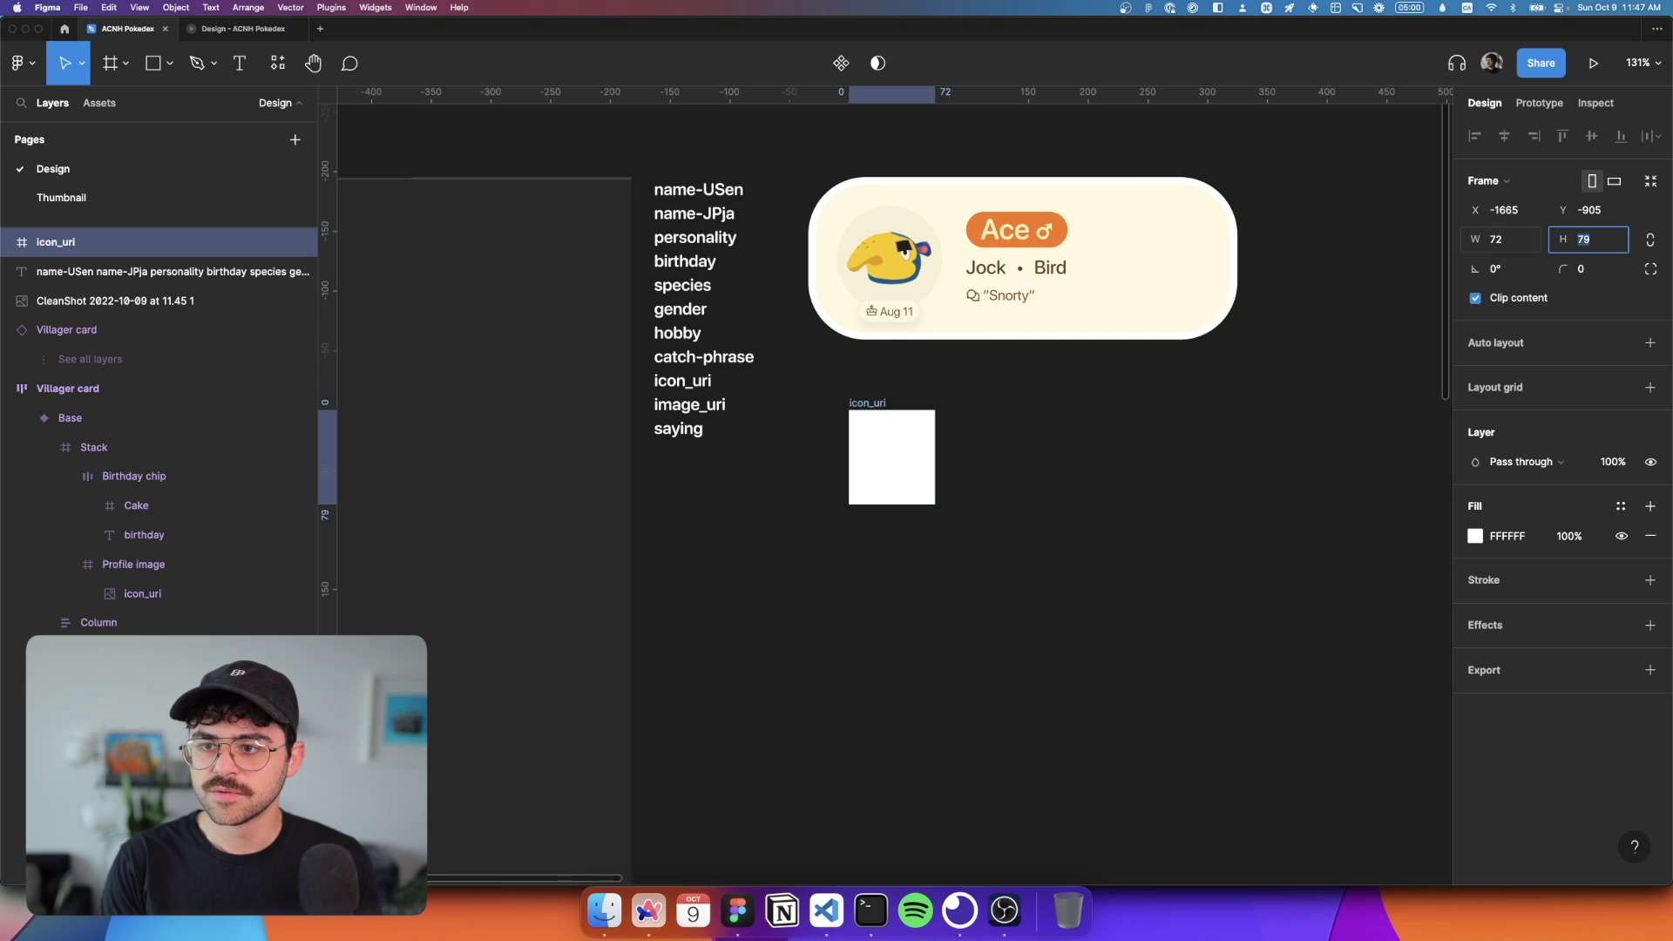
text(72)
key(Return)
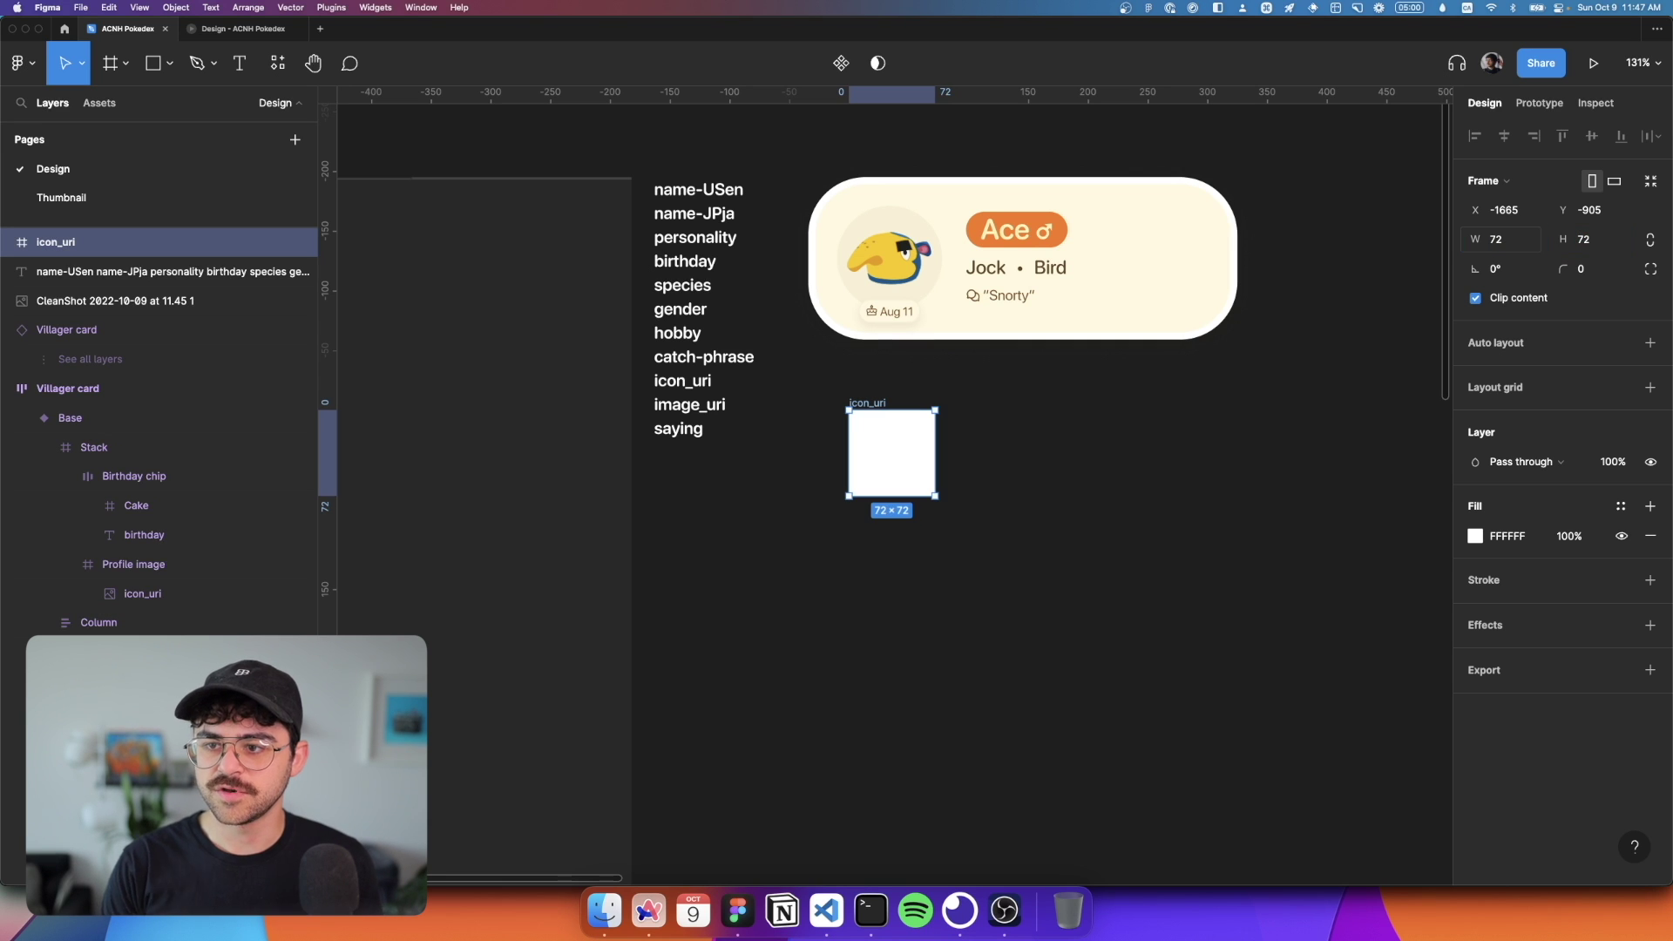
Step: Copy the card icon's villager image fill into icon_uri and remove the white fill
click(997, 471)
click(874, 471)
super+click(903, 277)
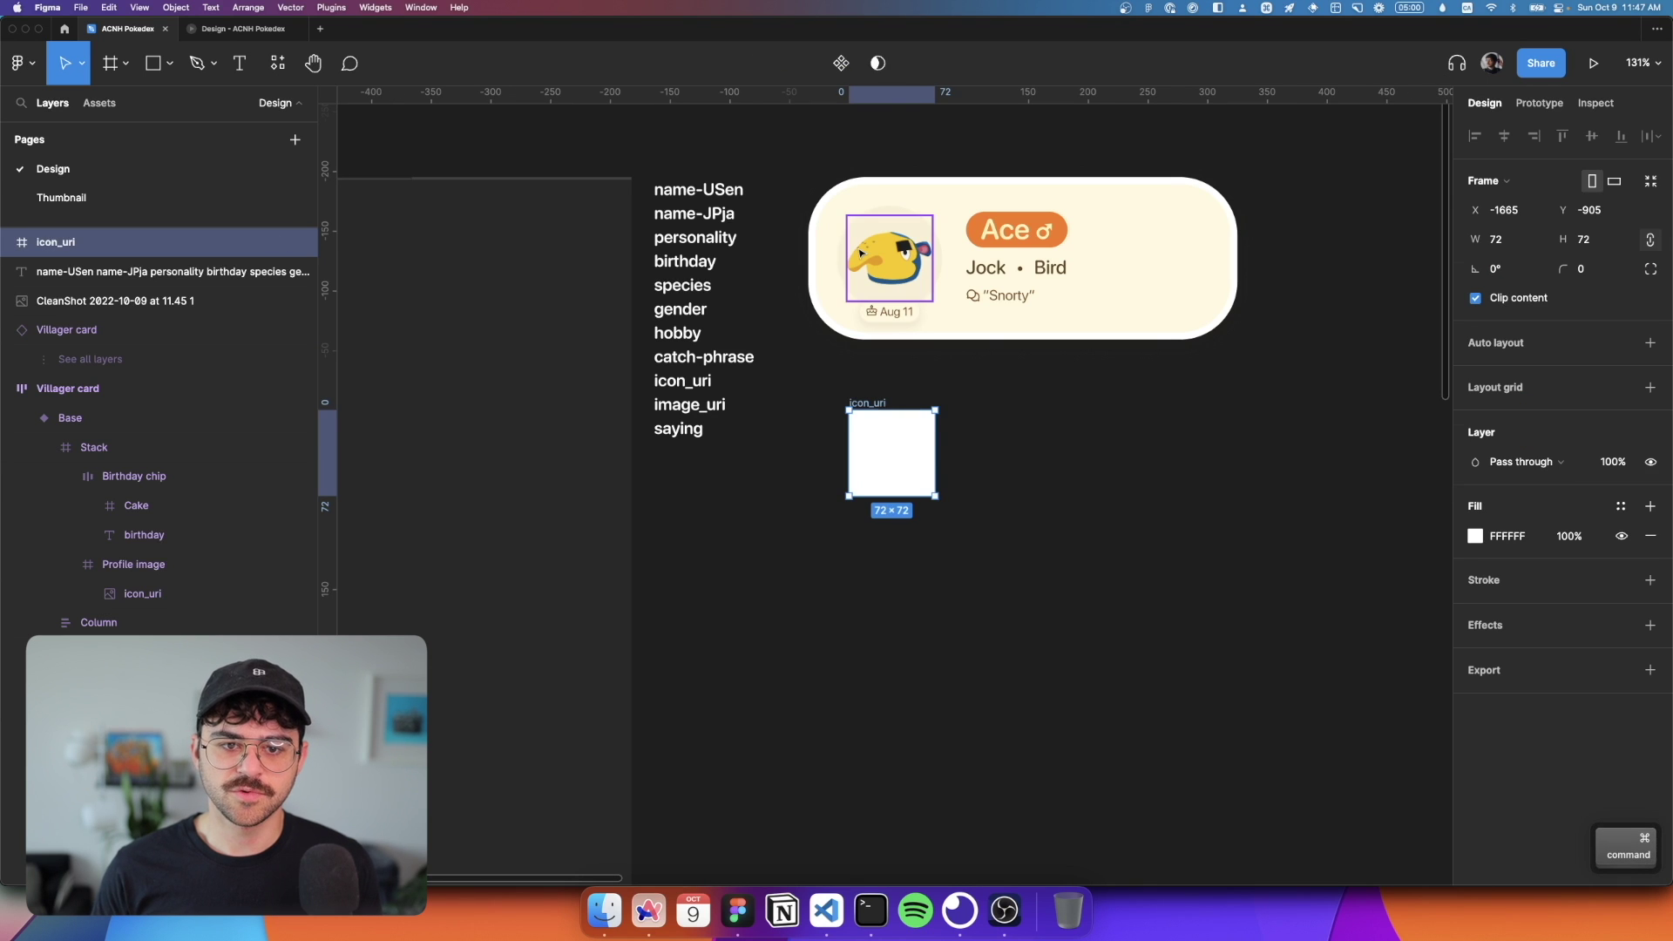
click(1513, 528)
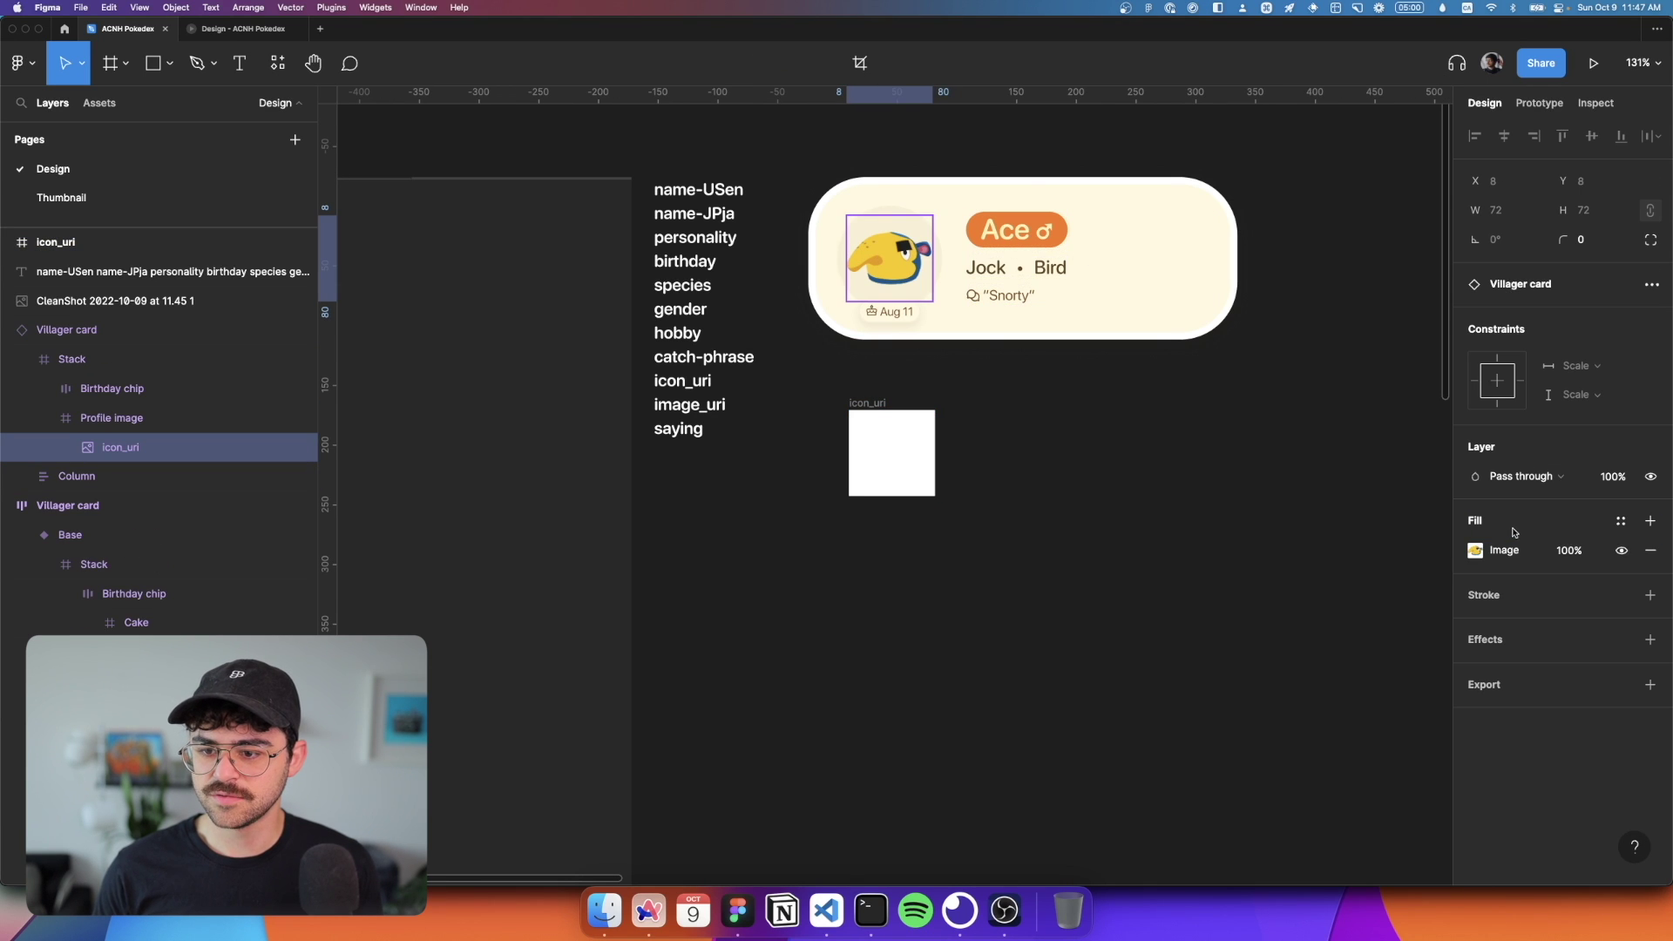
click(1462, 550)
key(super+c)
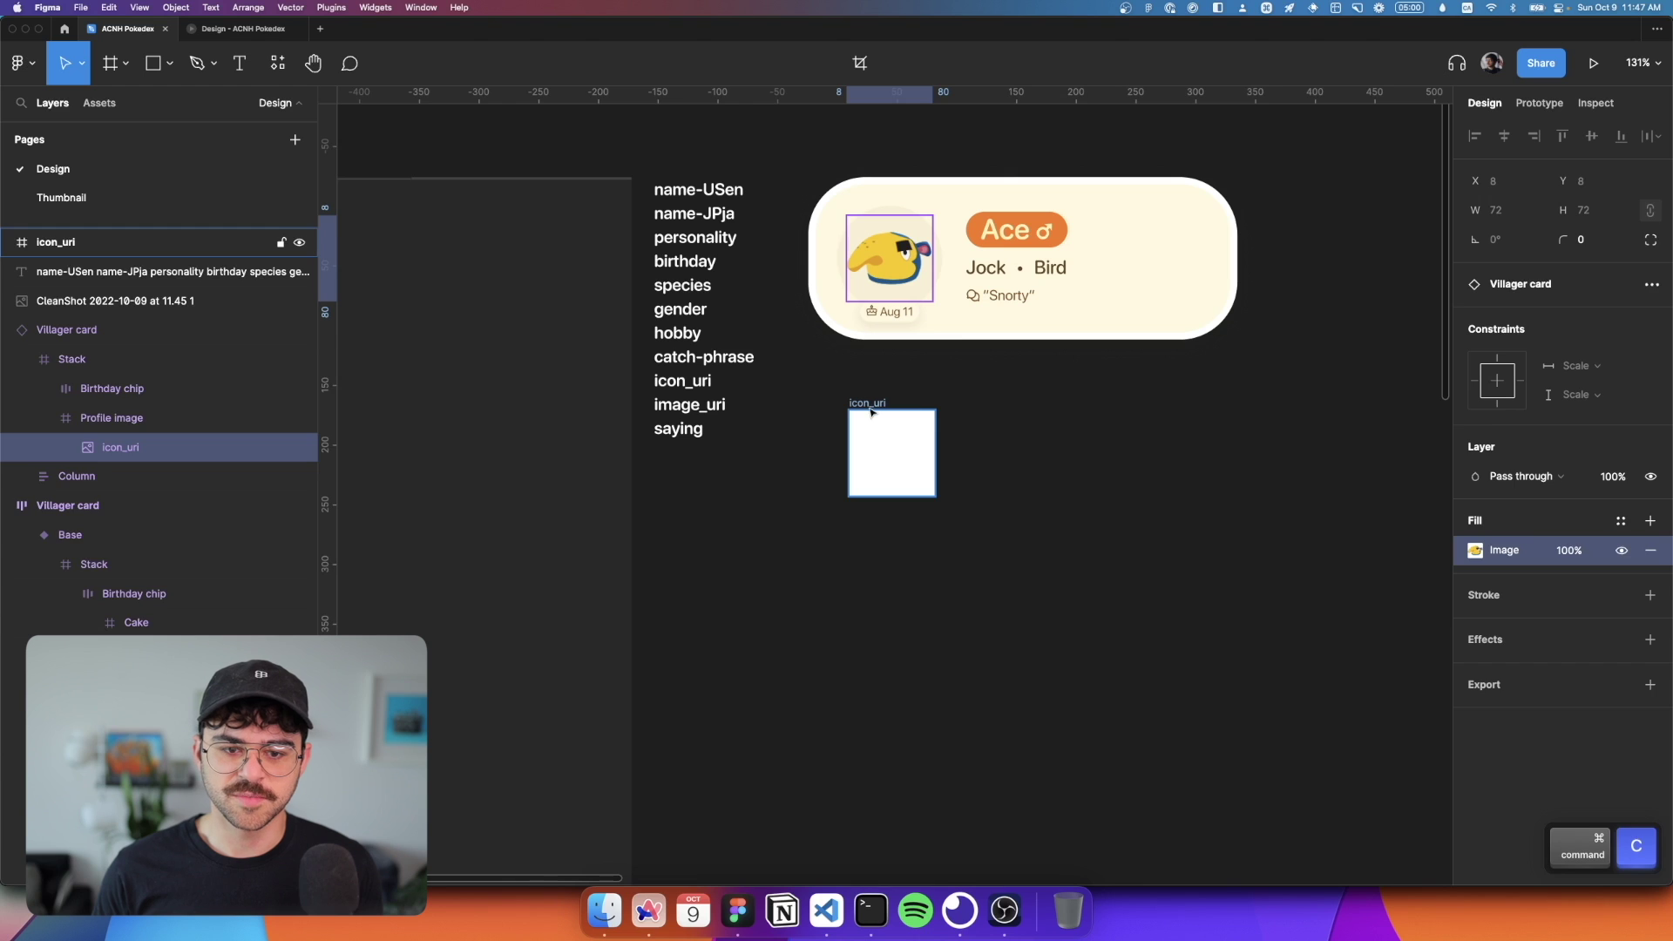
click(868, 405)
key(super+v)
click(1650, 565)
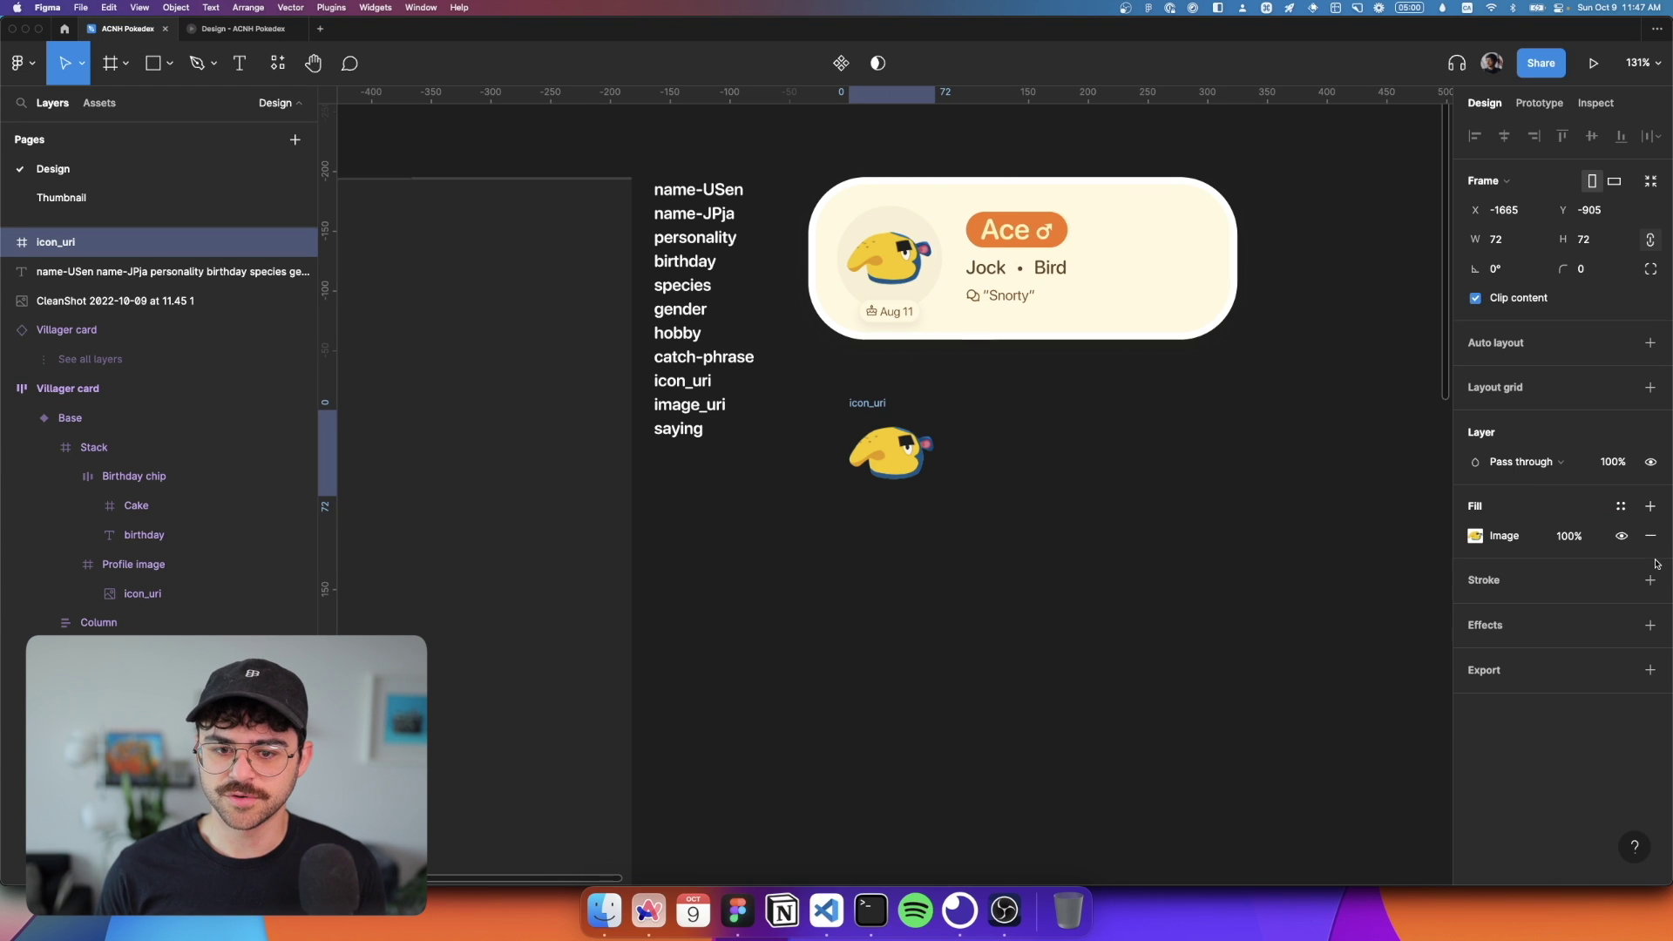
key(super+z)
Step: Wrap icon_uri in a new parent frame named Profile image
key(super+alt+g)
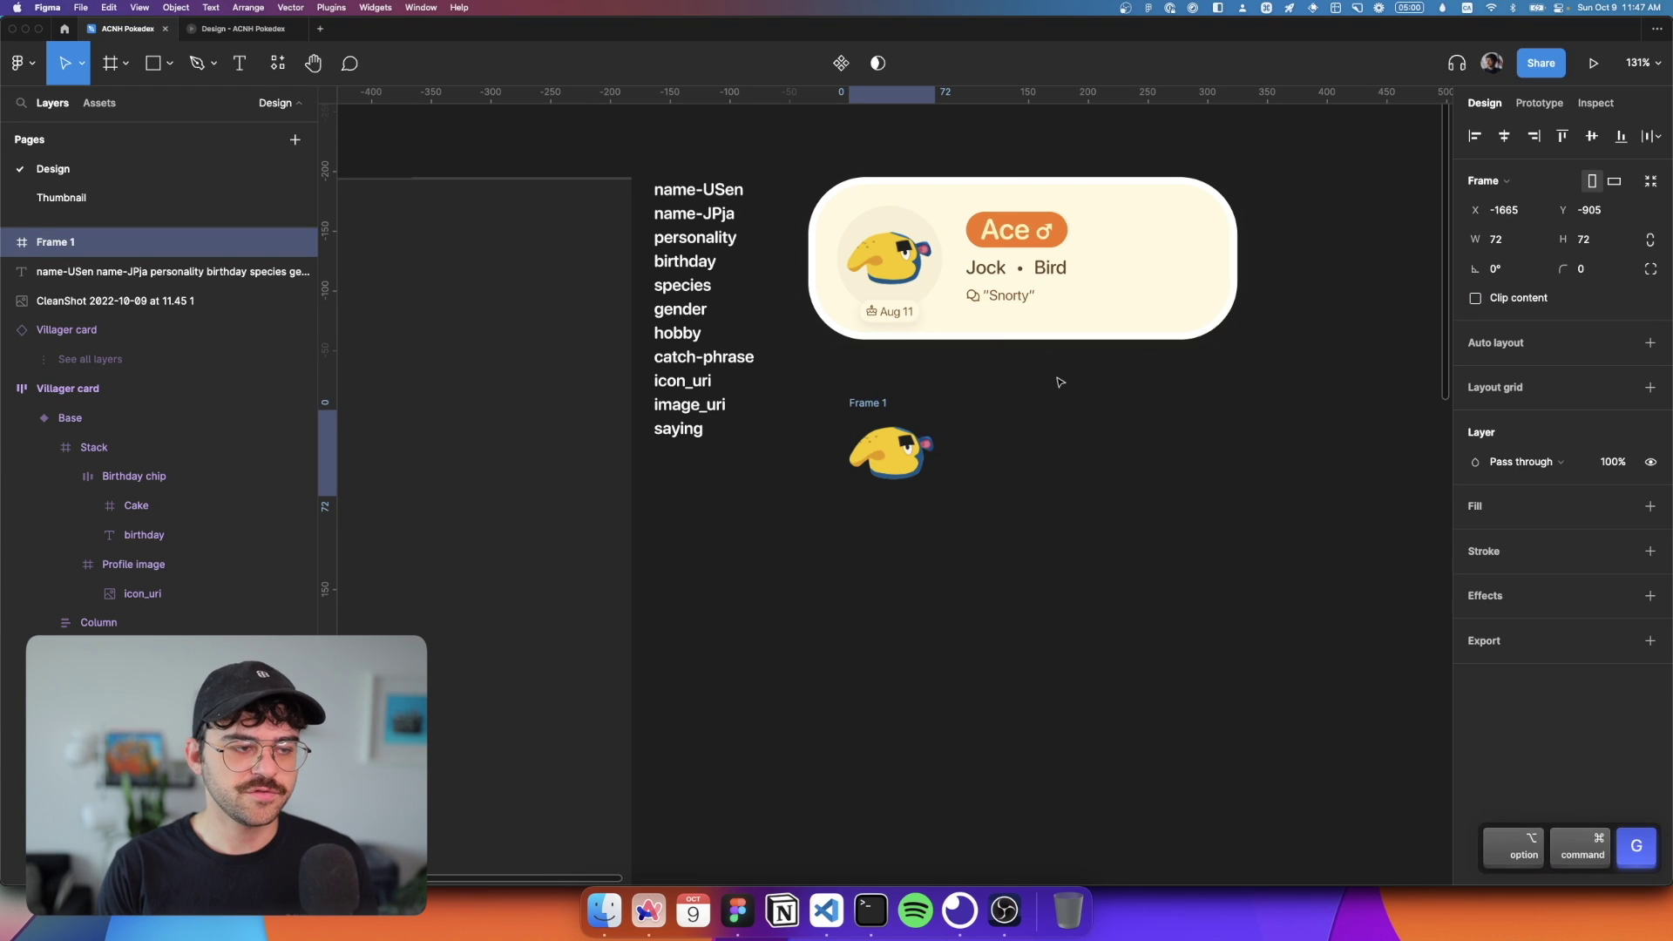
key(super+r)
text(Prof)
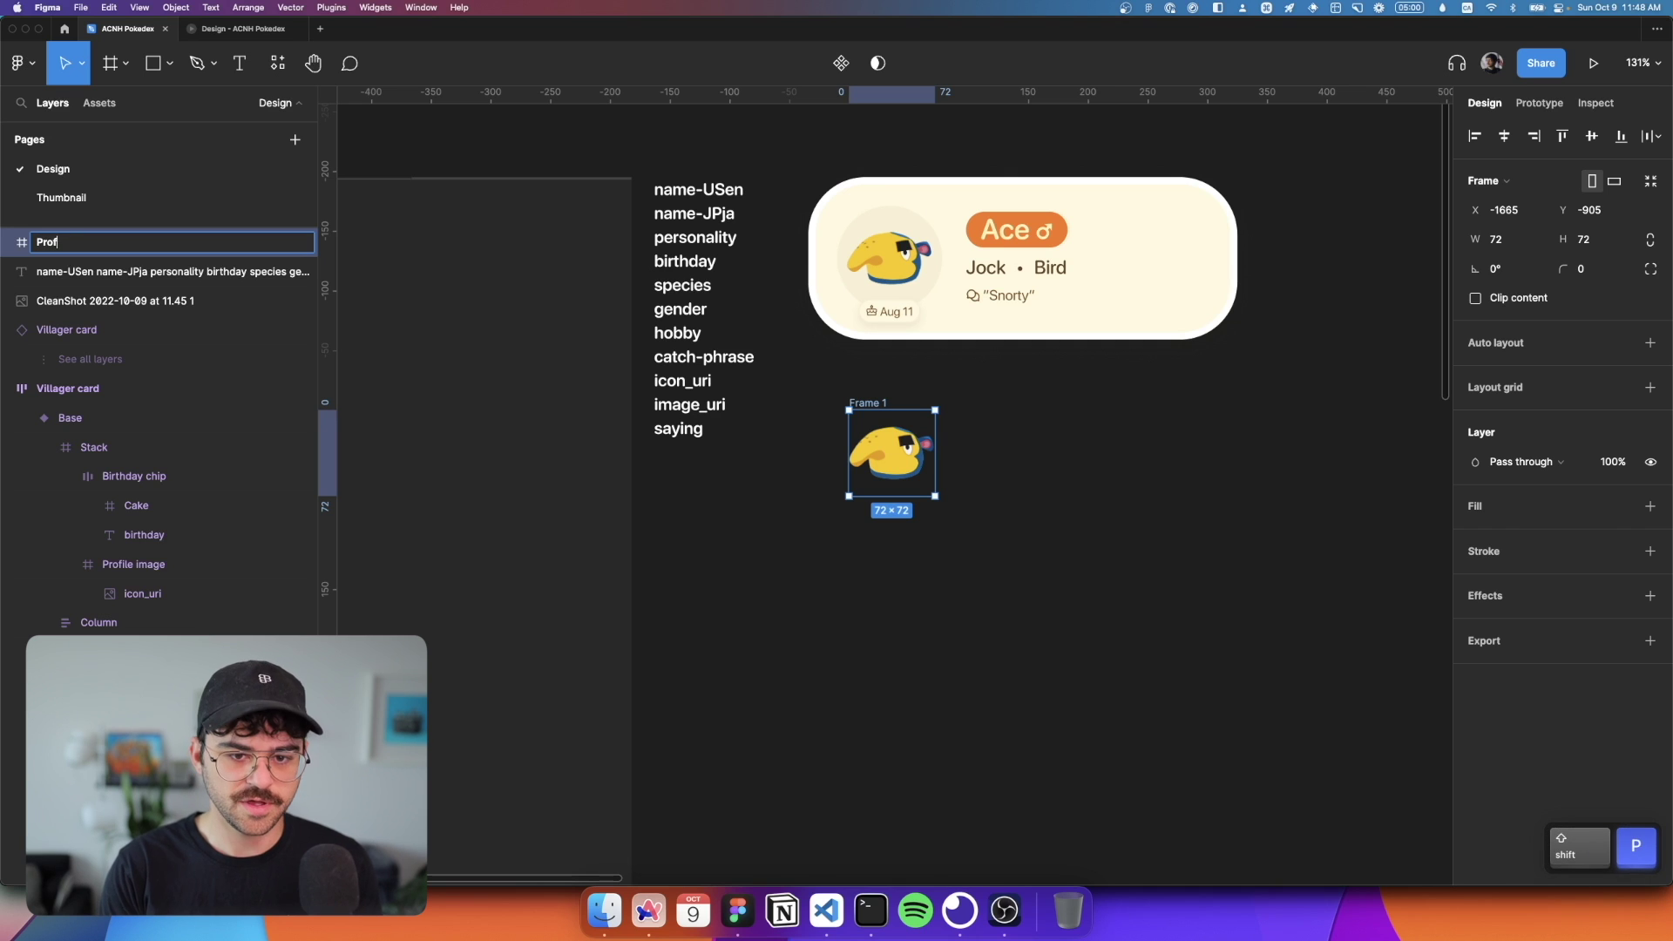
key(Return)
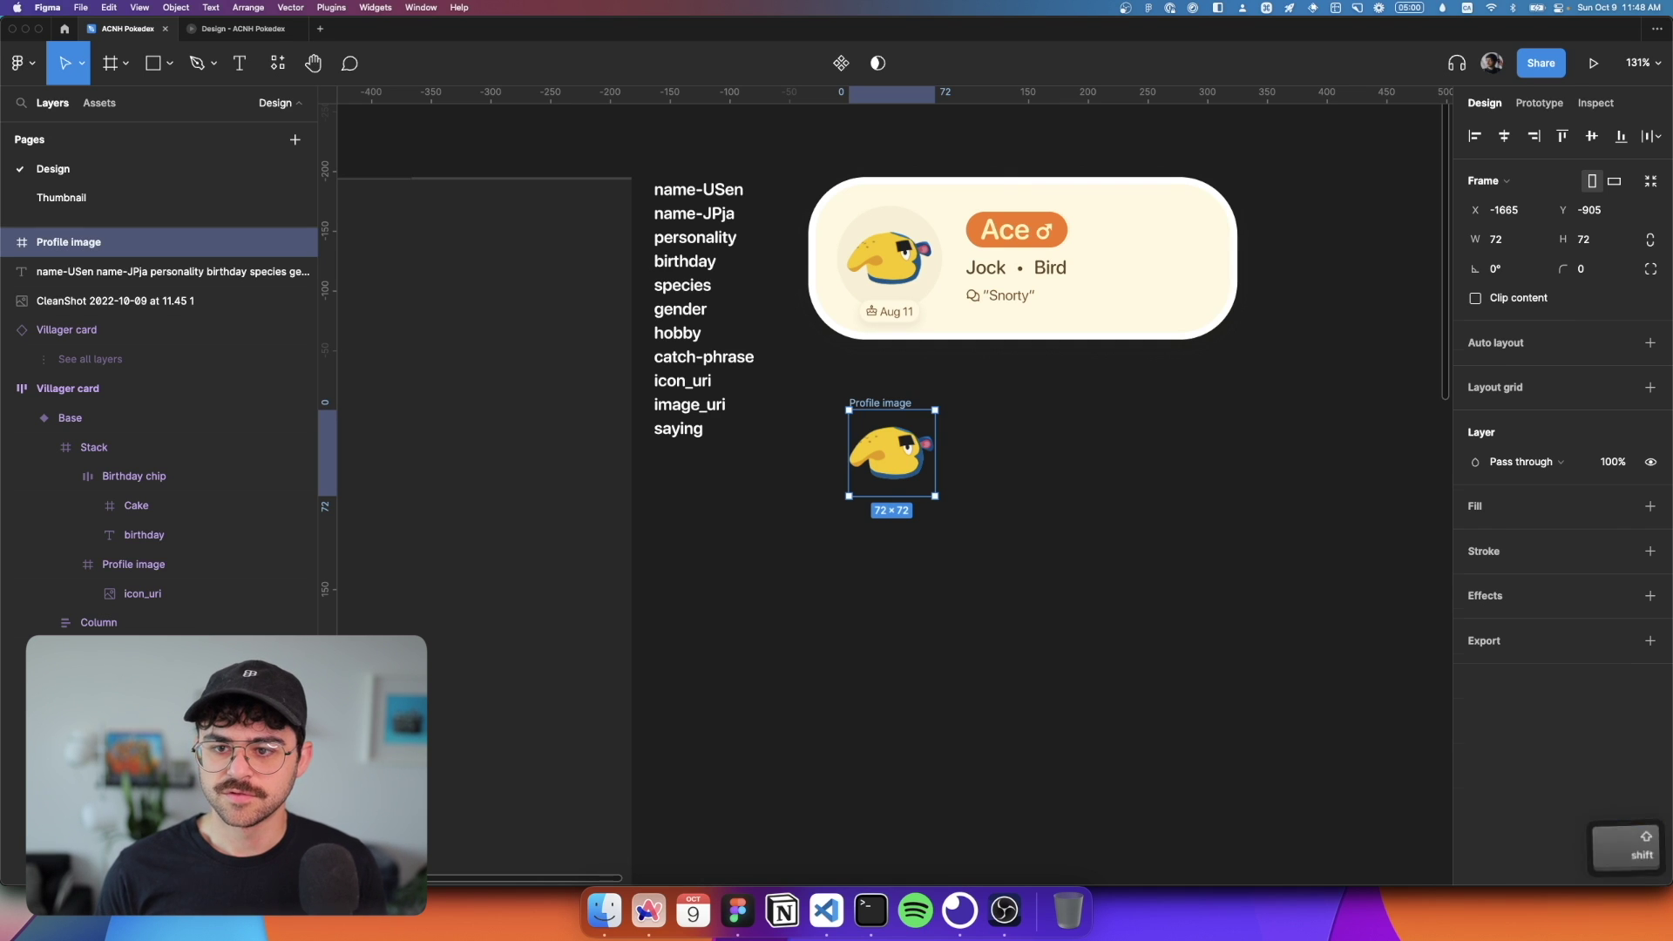
Step: Give Profile image auto layout with padding 8, centred content, and a 9999 corner radius
key(shift+a)
super+click(1506, 470)
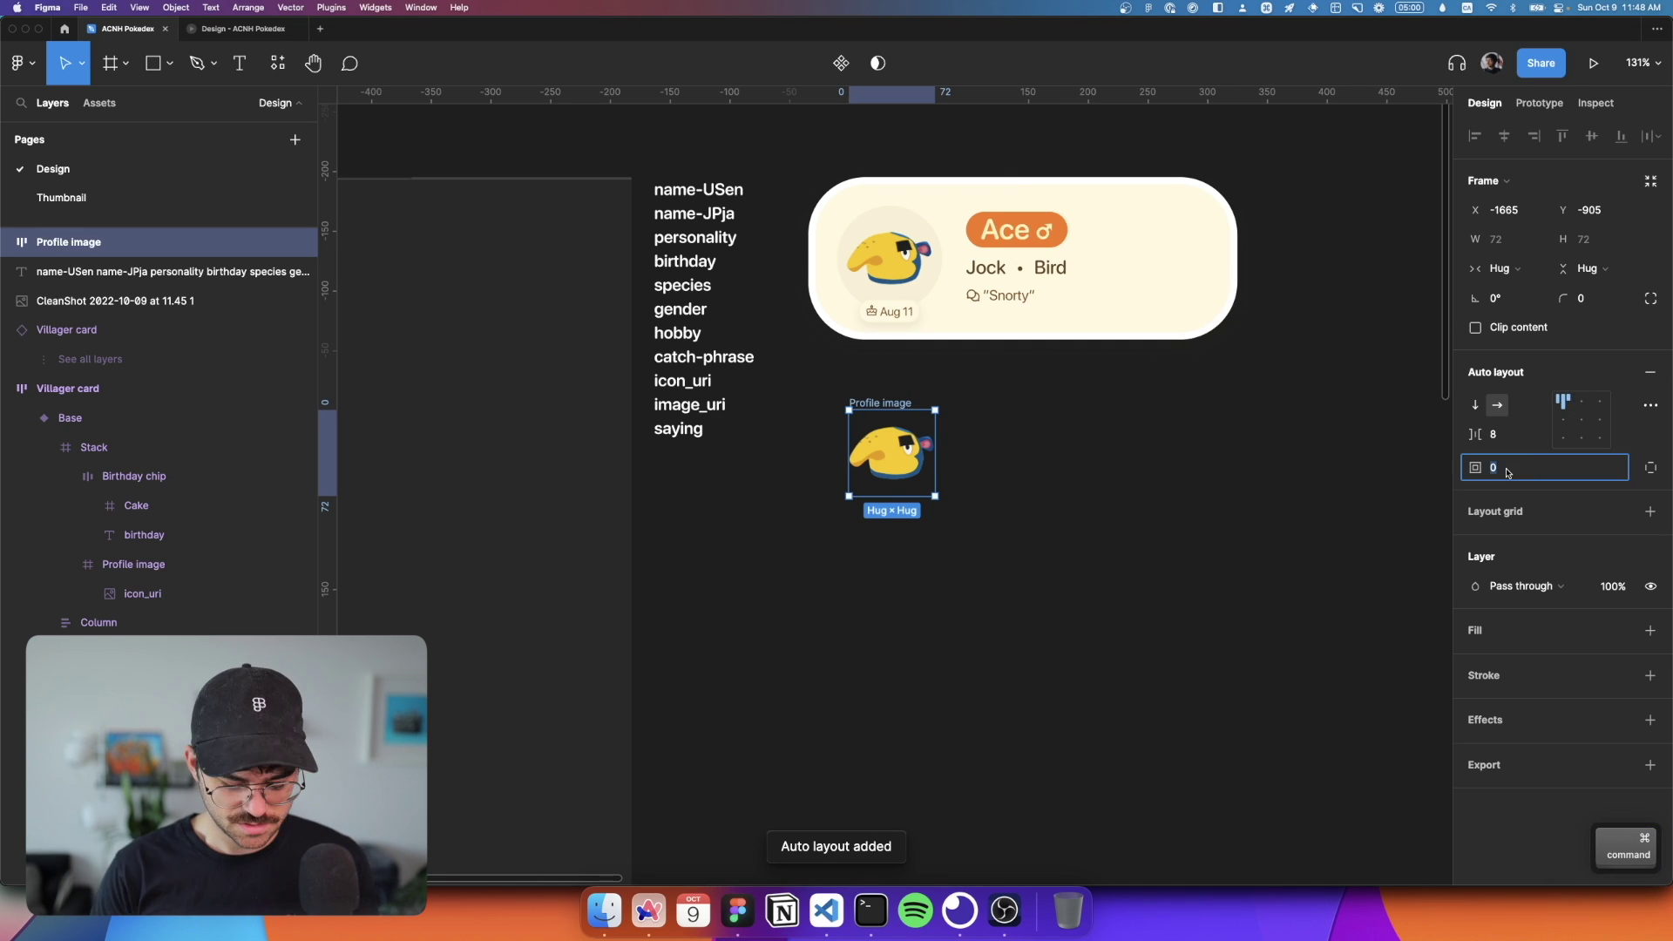
key(Return)
click(1575, 423)
click(1601, 309)
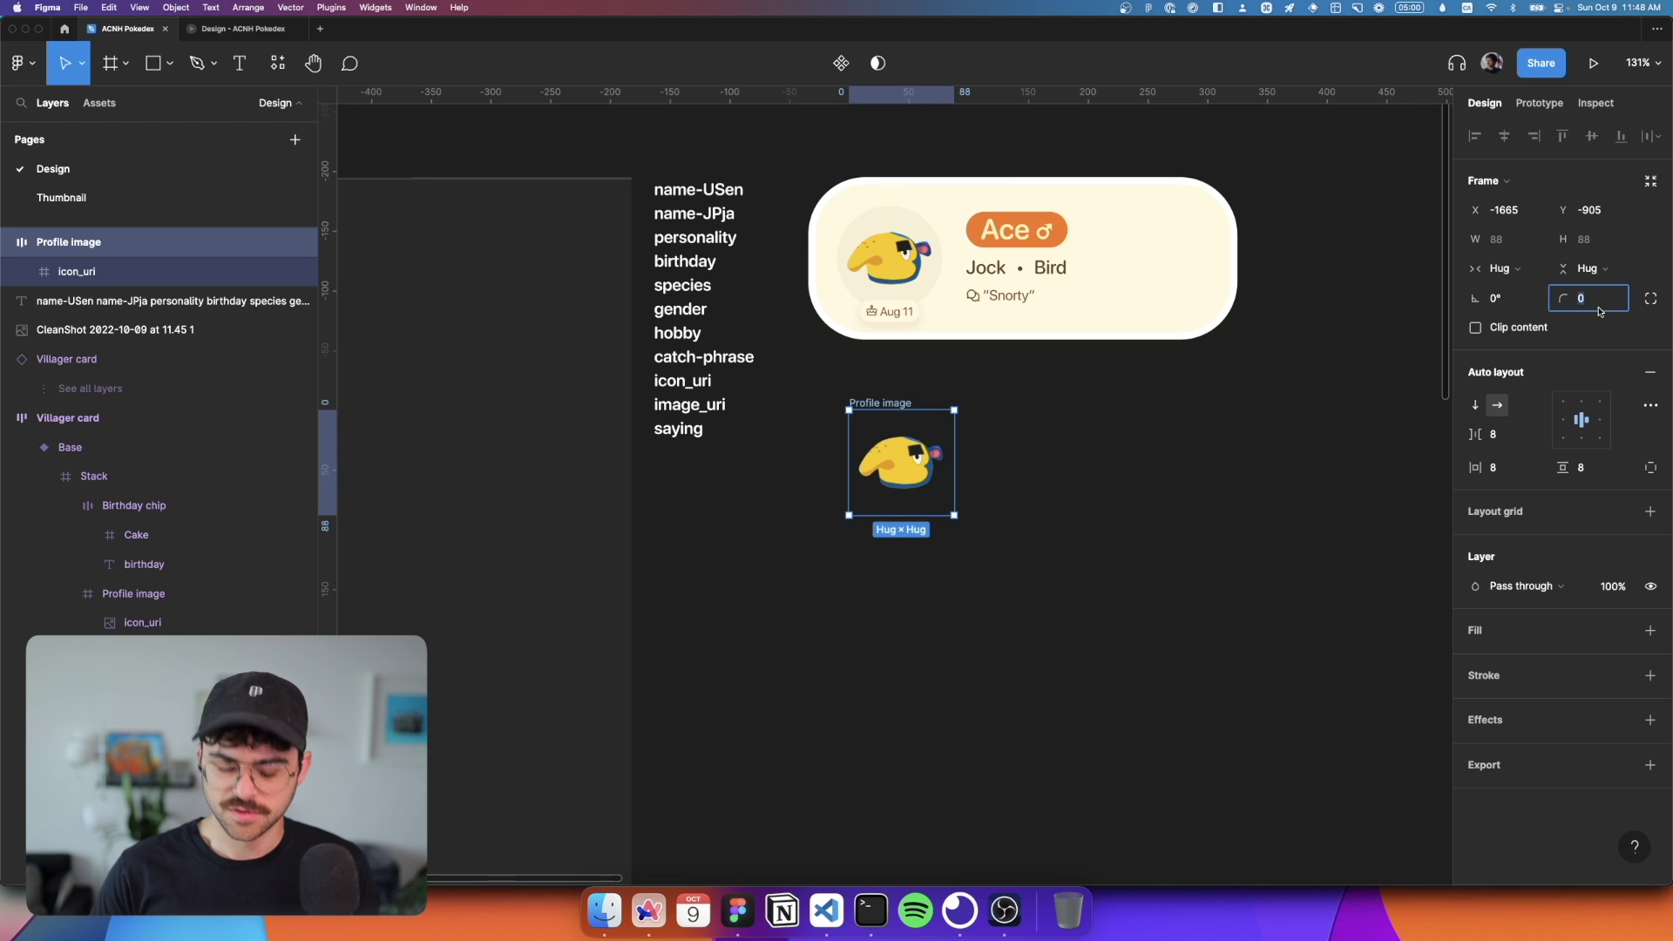
key(Return)
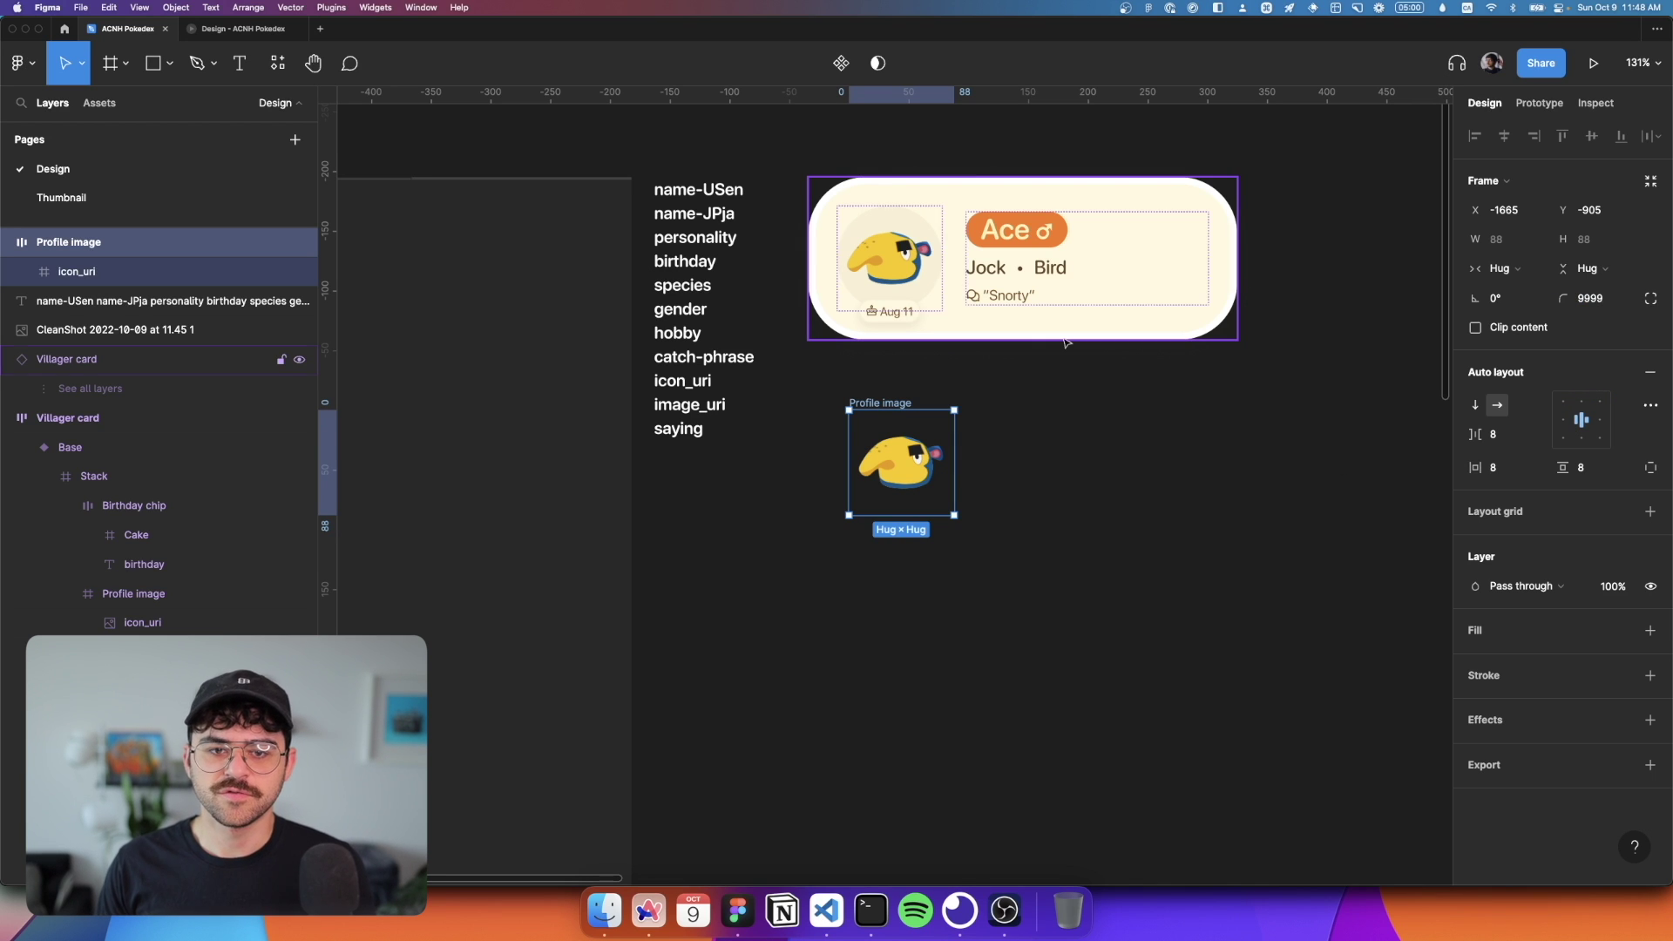
key(Escape)
scroll(930, 288, up, 5)
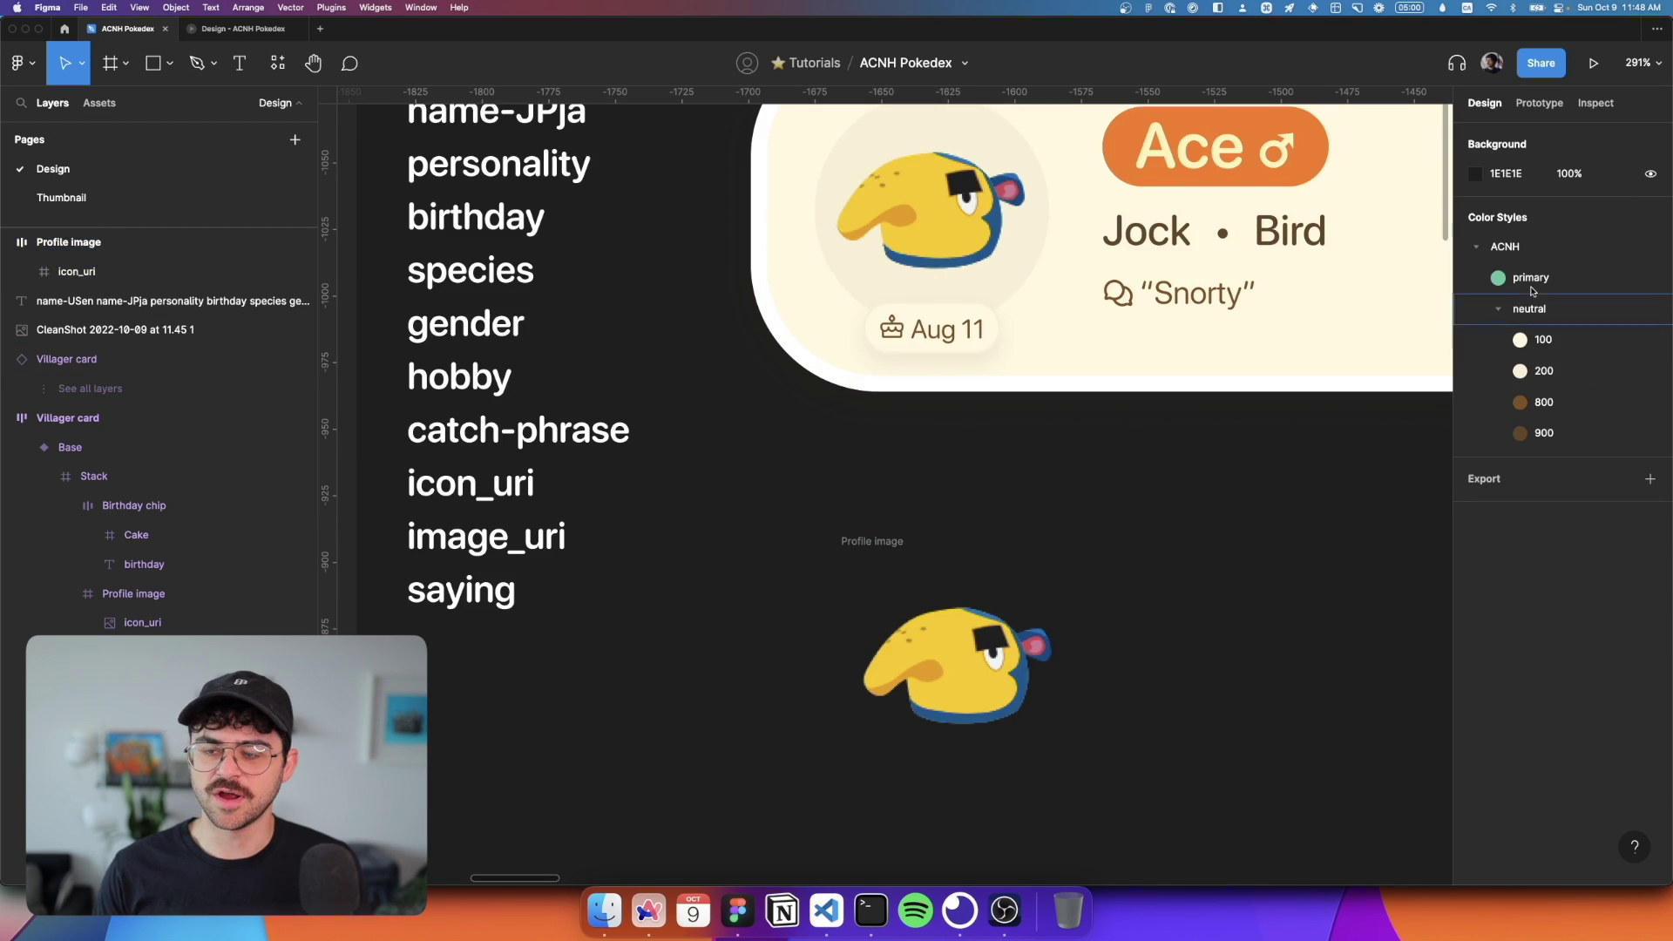
Step: Fill Profile image with ACNH/neutral/200 and raise its corner radius to 99999
click(868, 542)
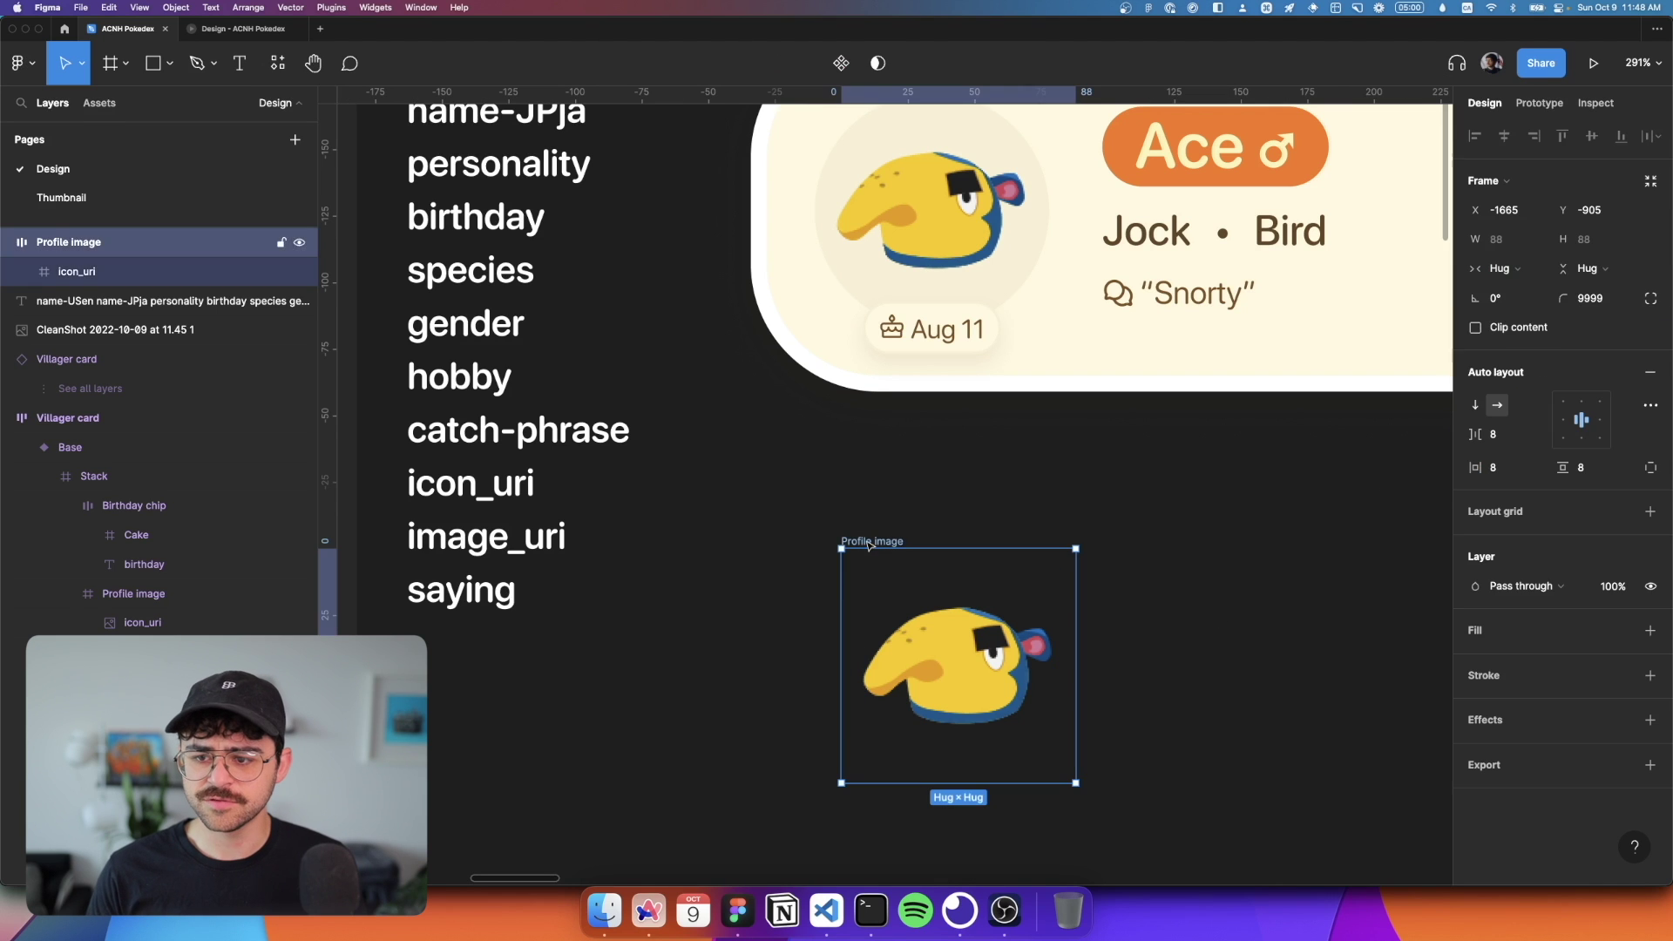
click(1621, 630)
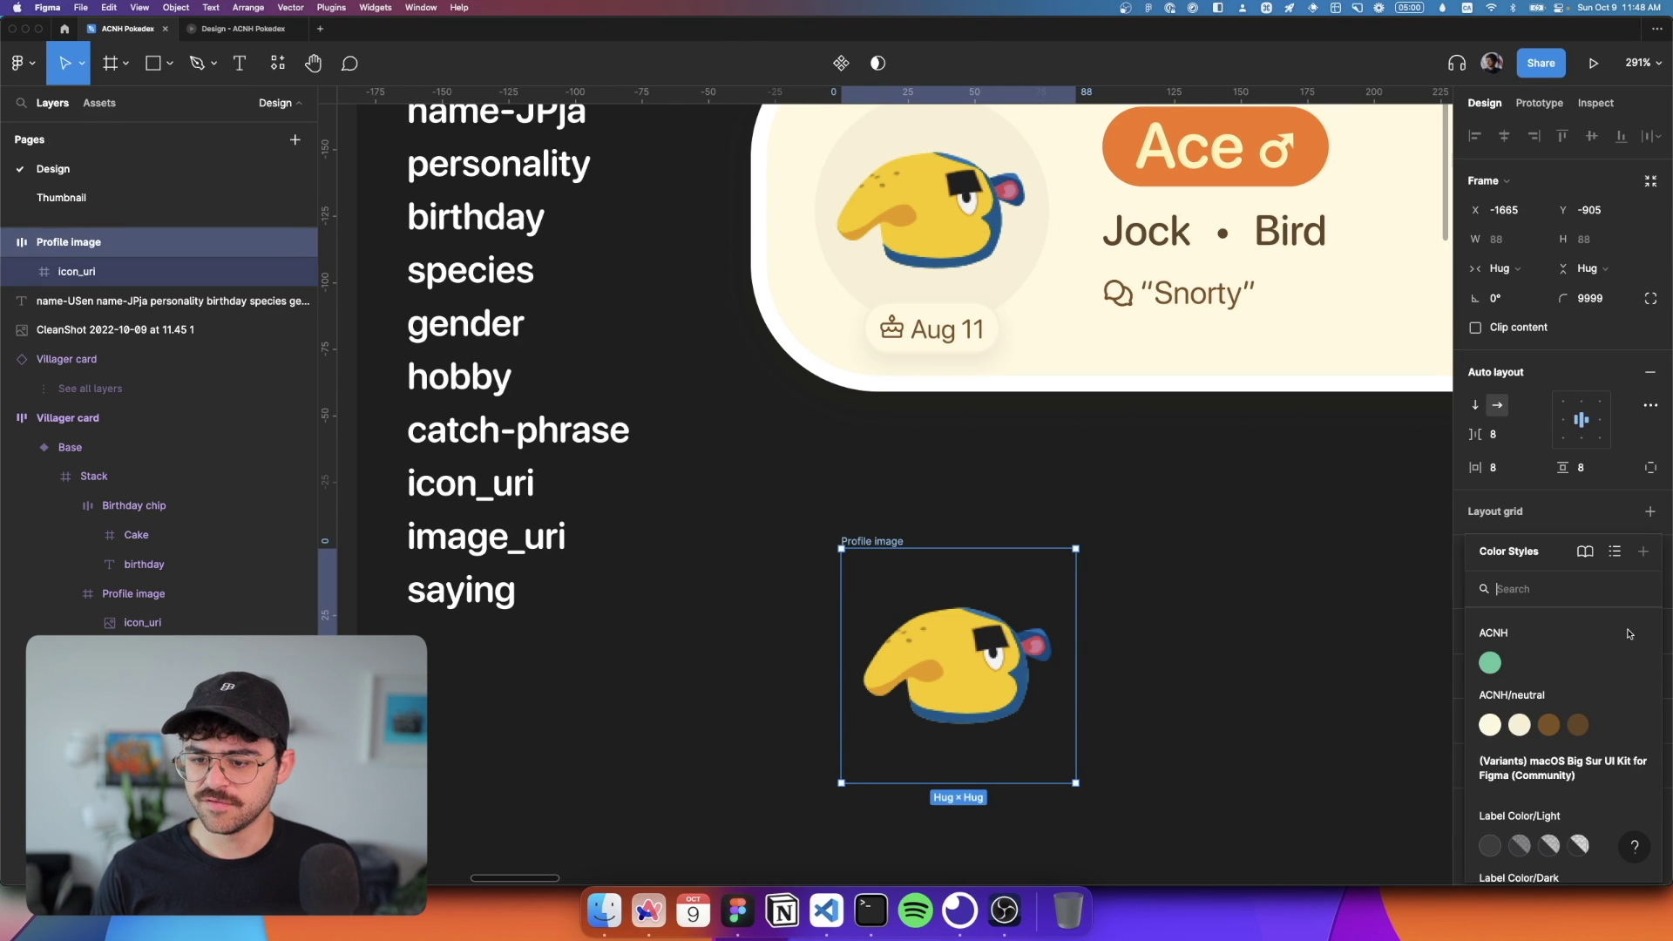
click(1529, 720)
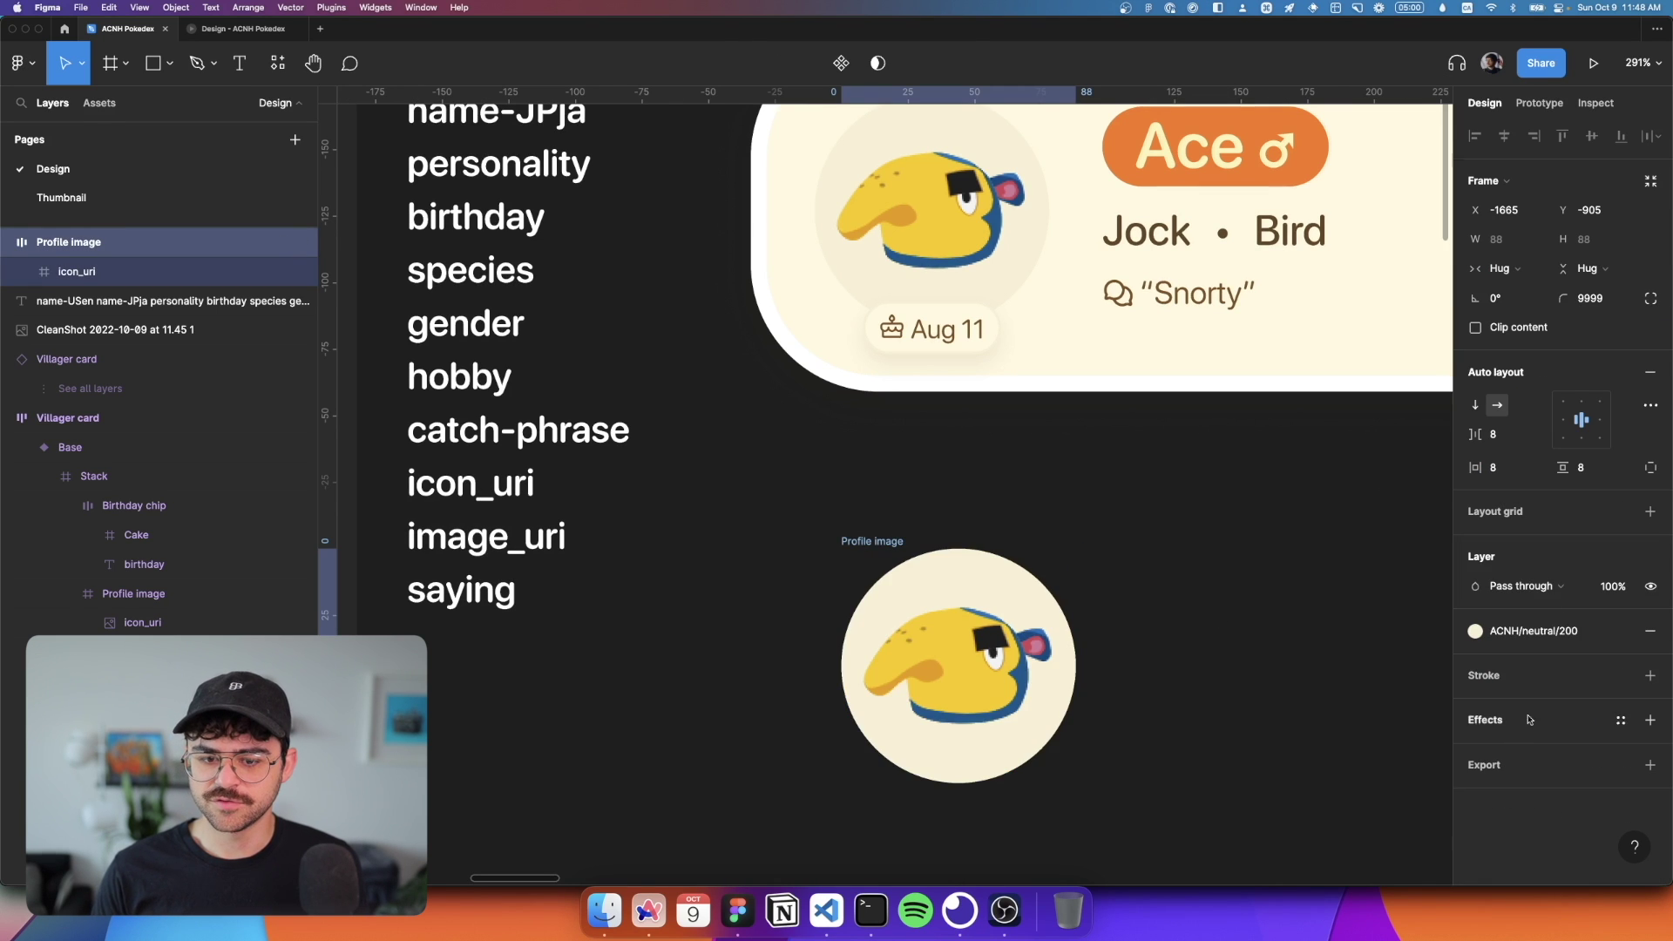
click(1590, 298)
click(1603, 298)
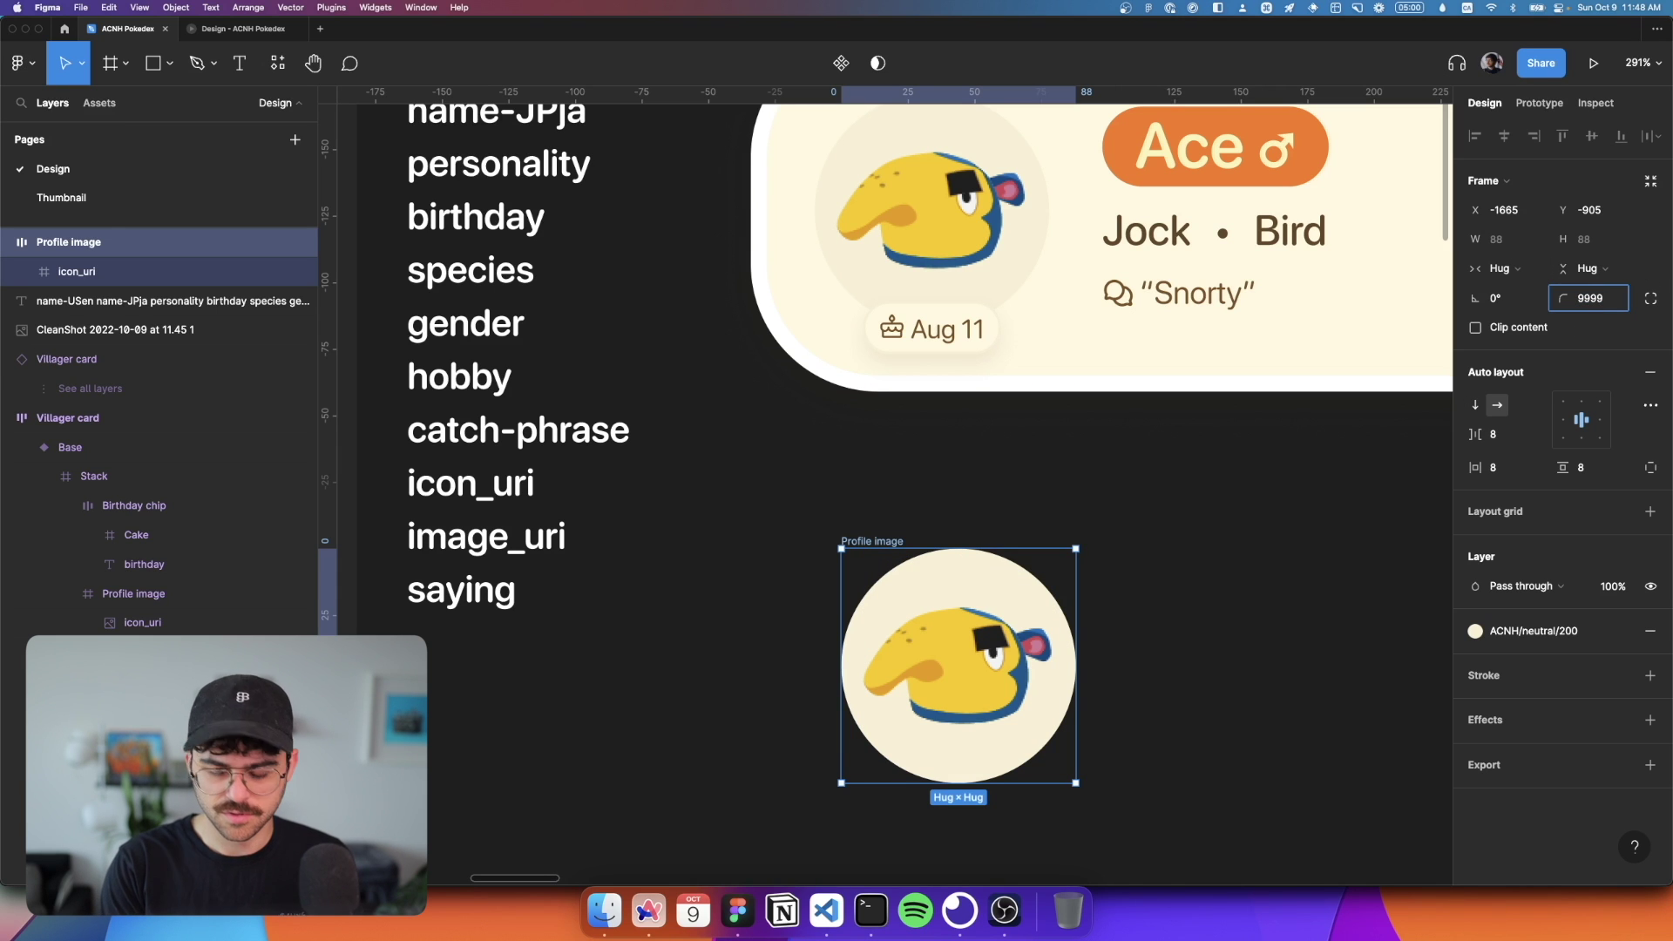
text(9)
key(Return)
scroll(1173, 559, down, 3)
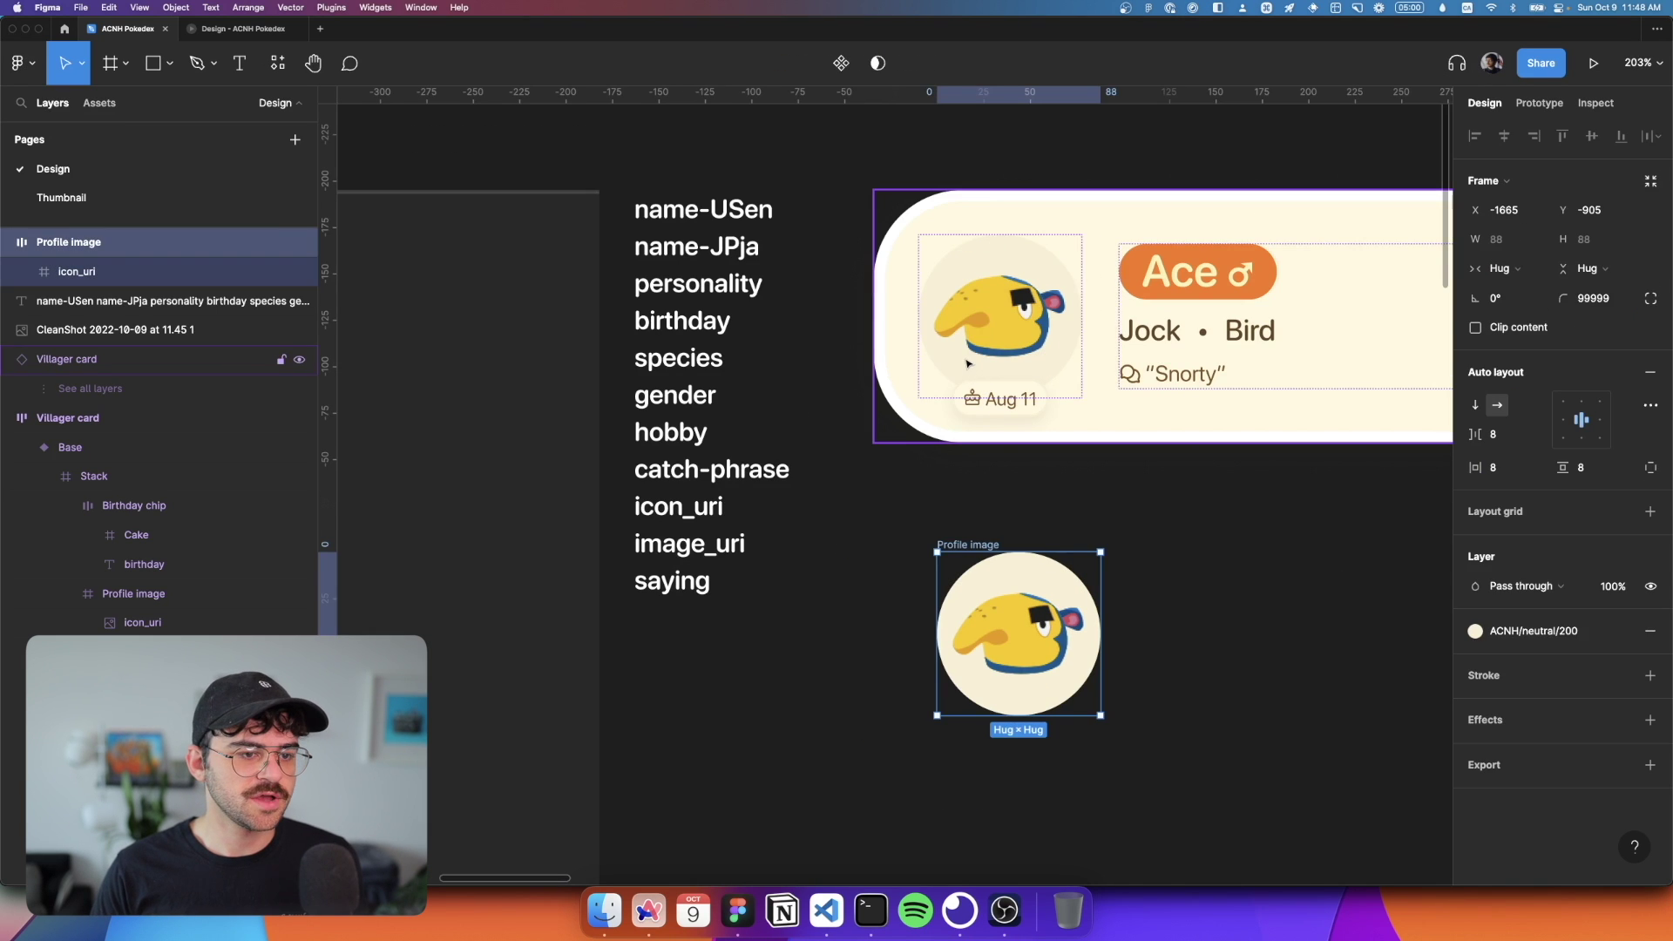
Step: Add a new date text label reading 08/11 above the profile image
double_click(967, 363)
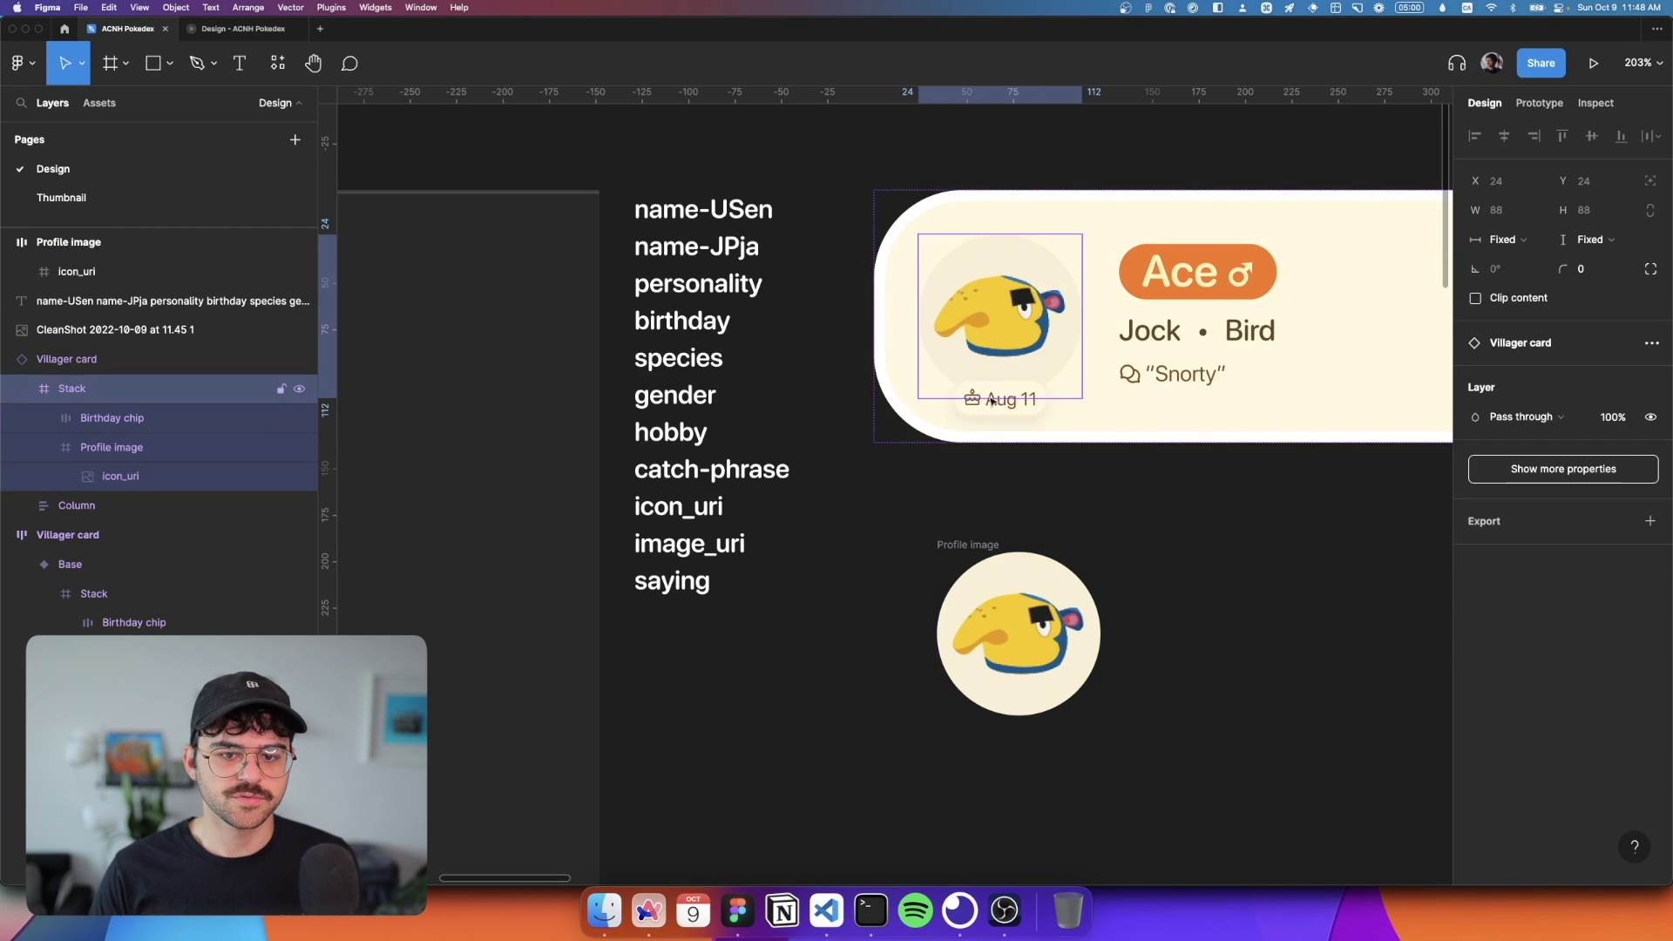
click(1054, 507)
scroll(983, 512, up, 2)
scroll(980, 512, up, 2)
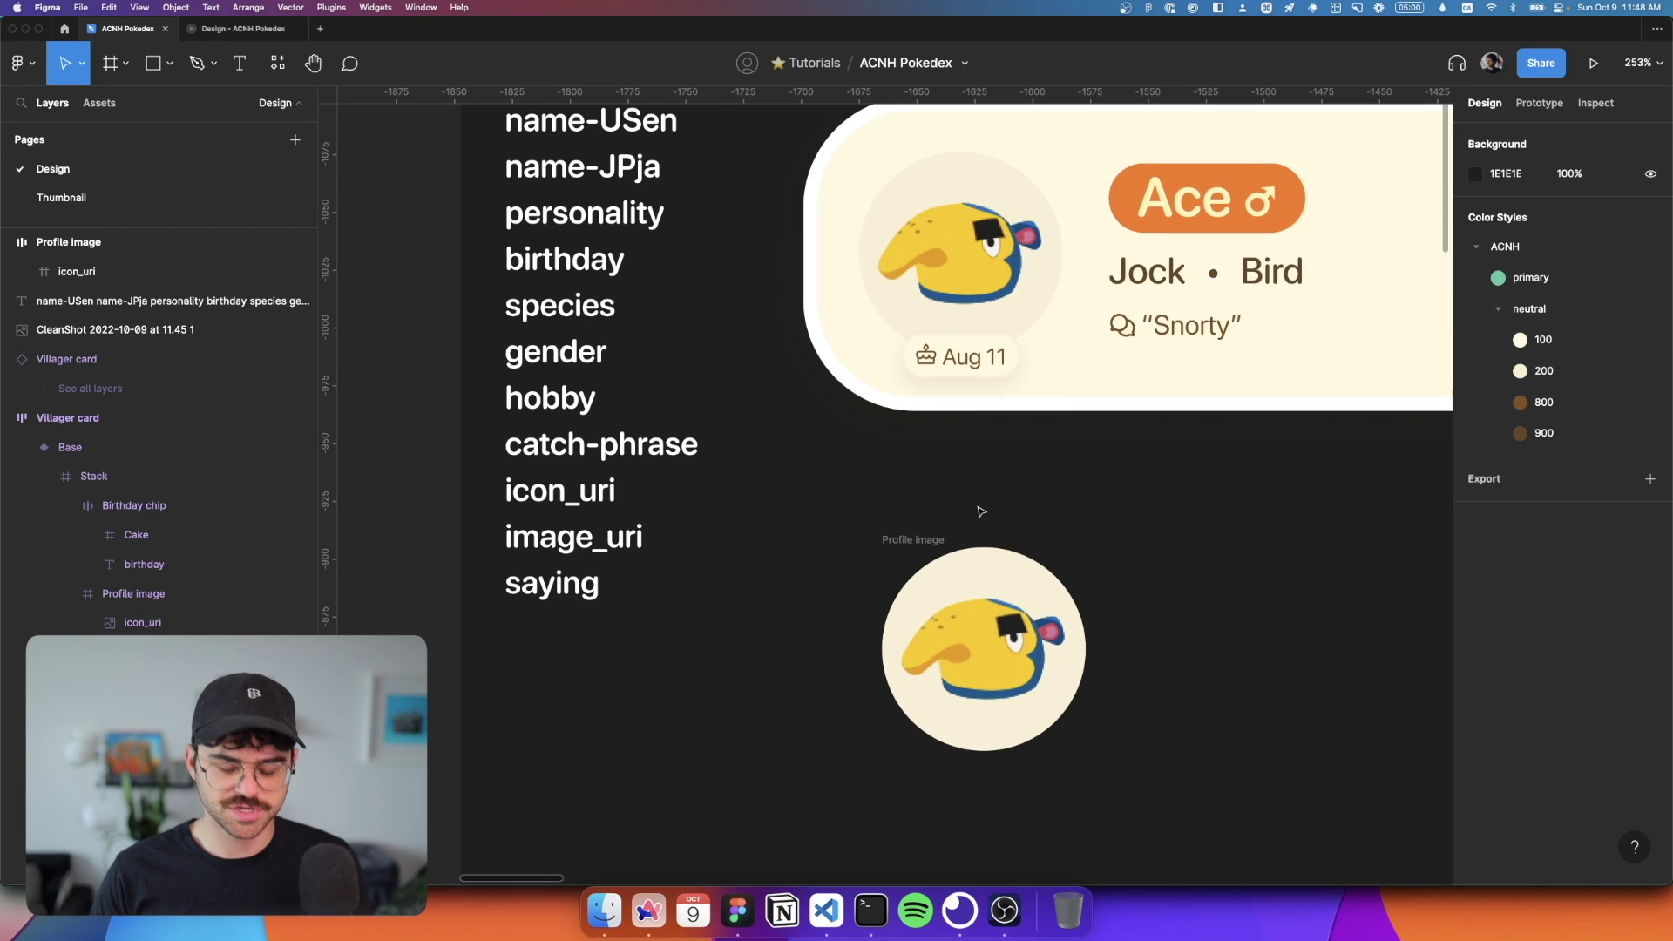
key(t)
click(959, 490)
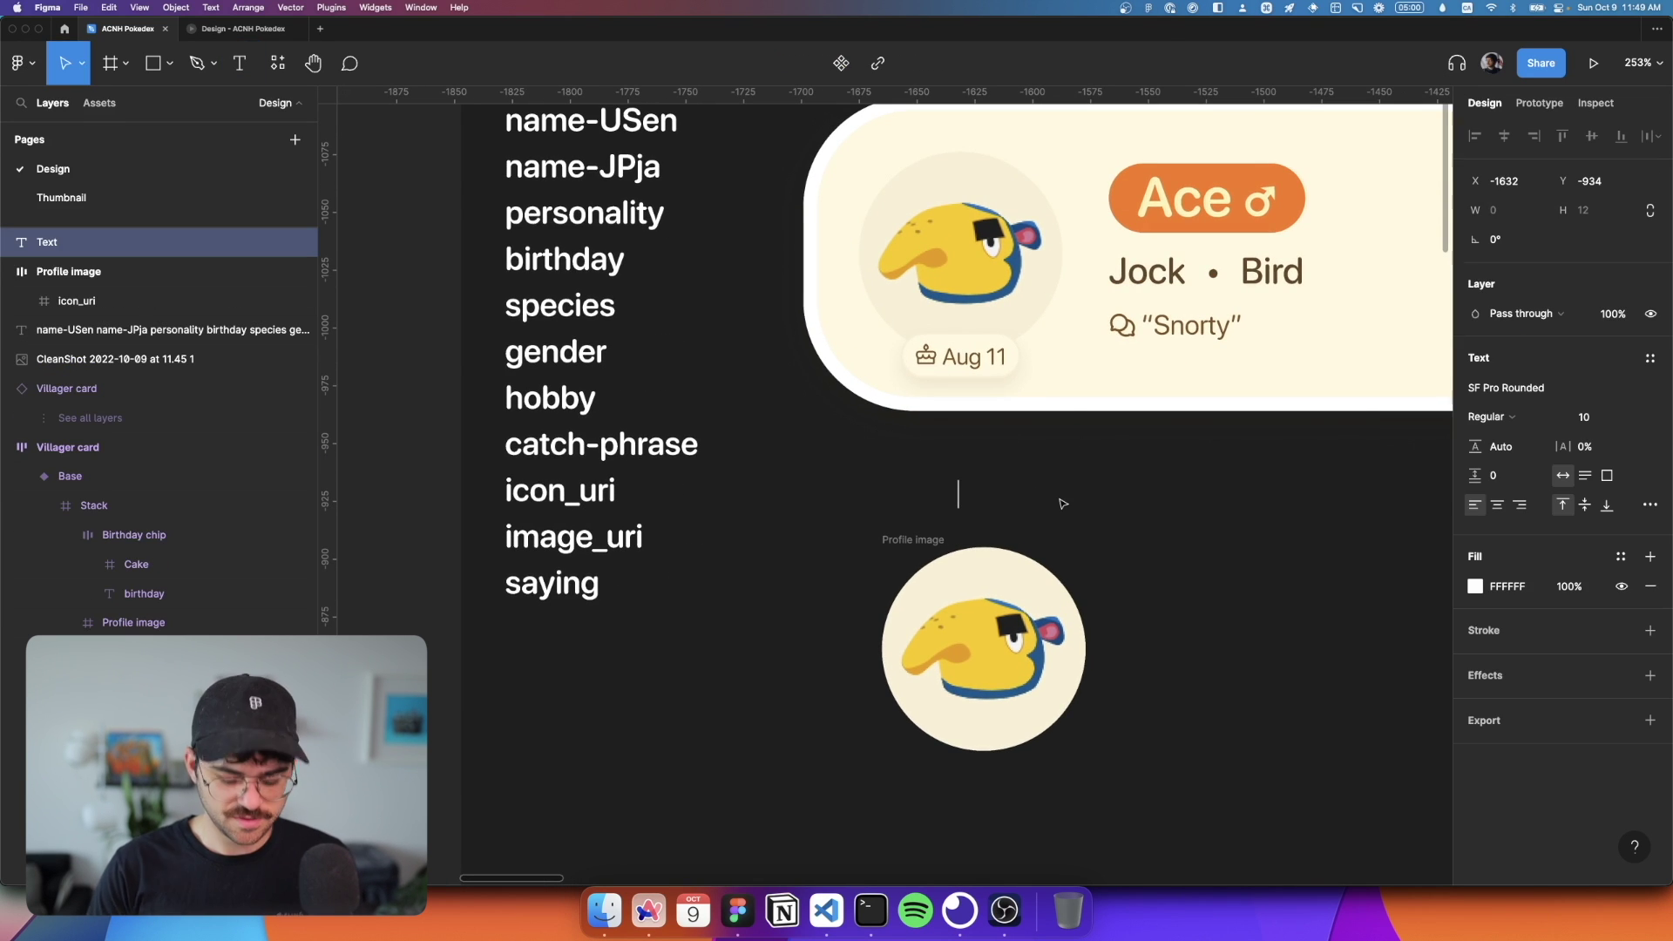
text(Aug 11)
key(Escape)
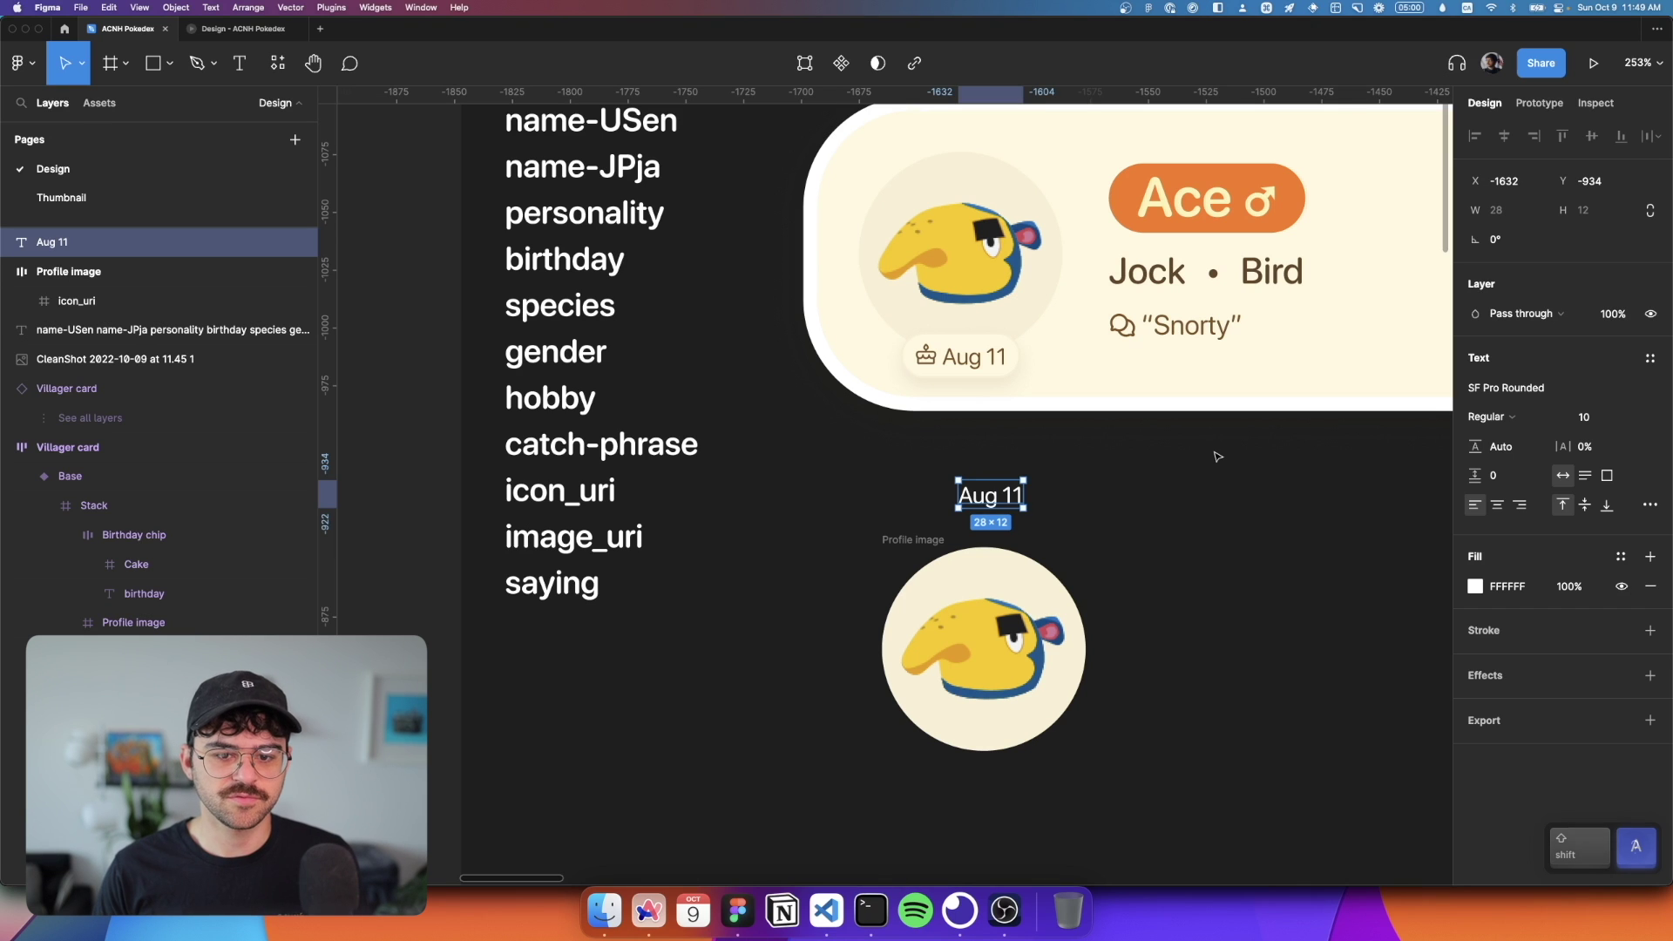
double_click(1004, 493)
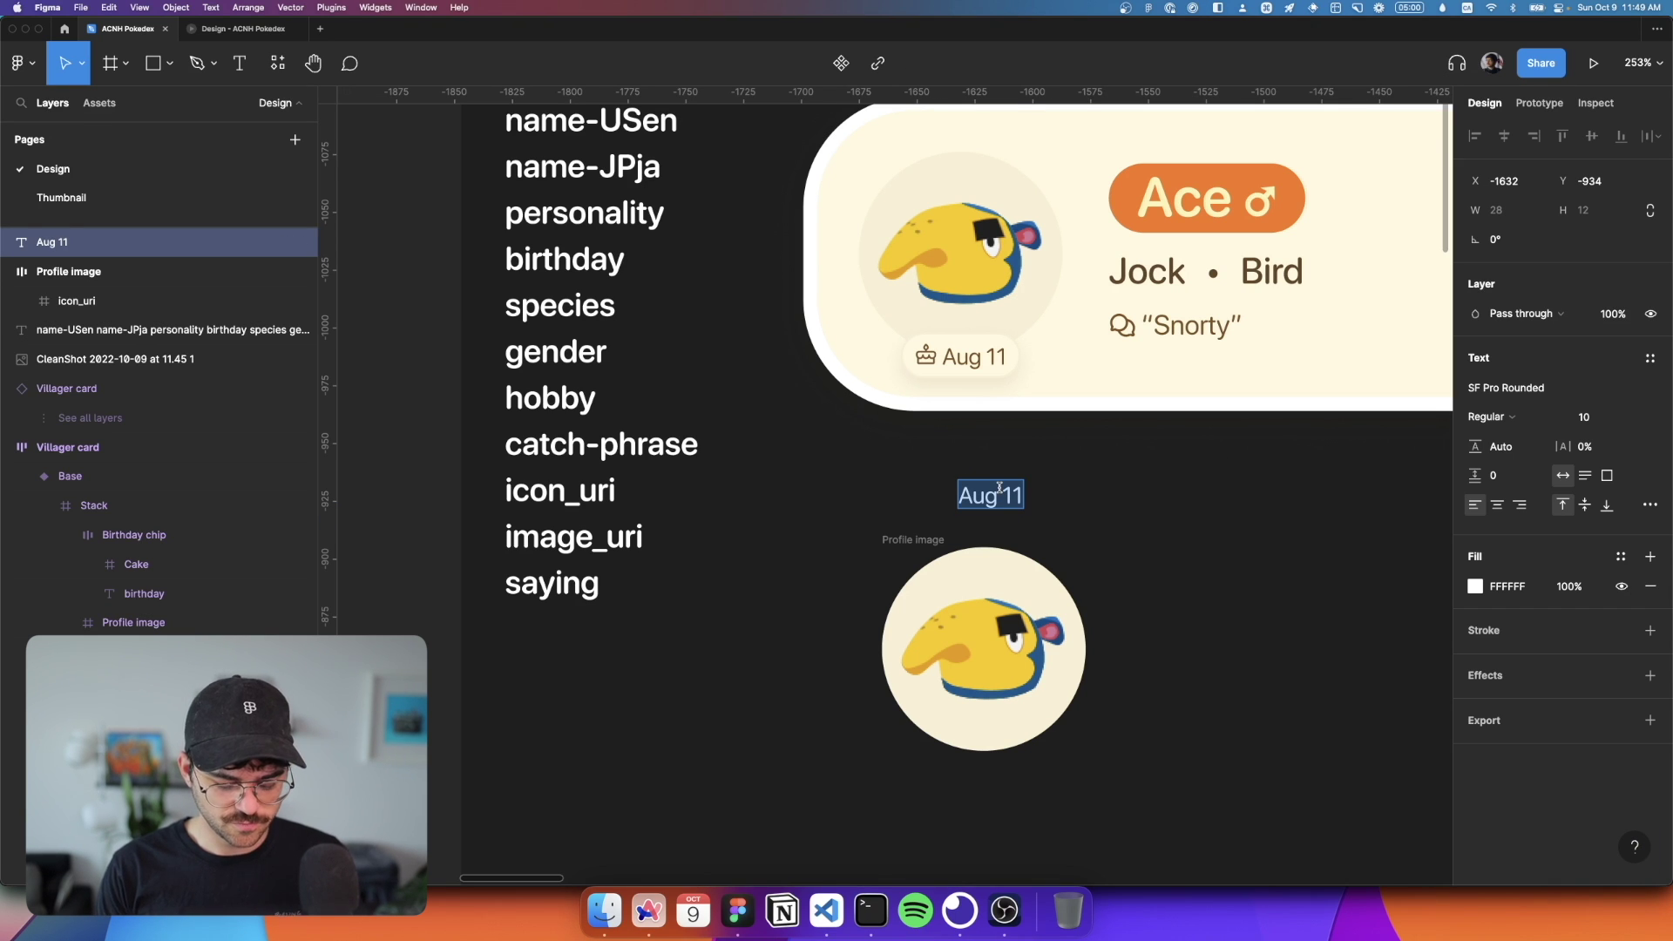
text(08/11)
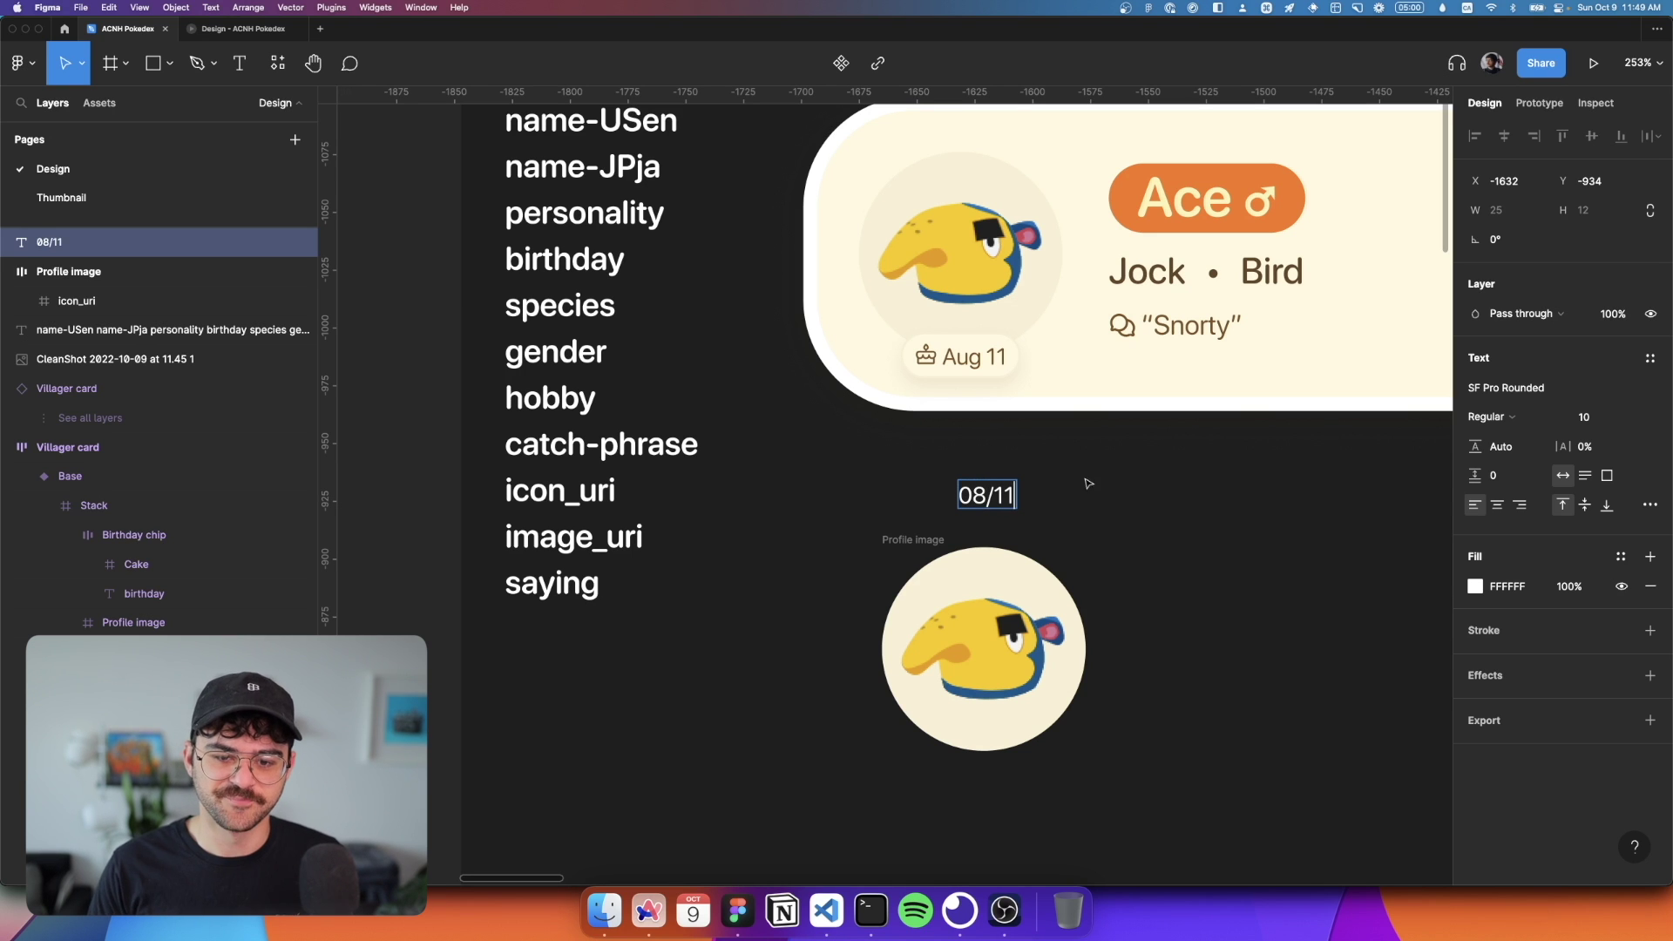
key(Escape)
key(Escape)
Step: Insert a cake icon onto the canvas from the Phosphor Icons plugin
key(super+slash)
text(pho)
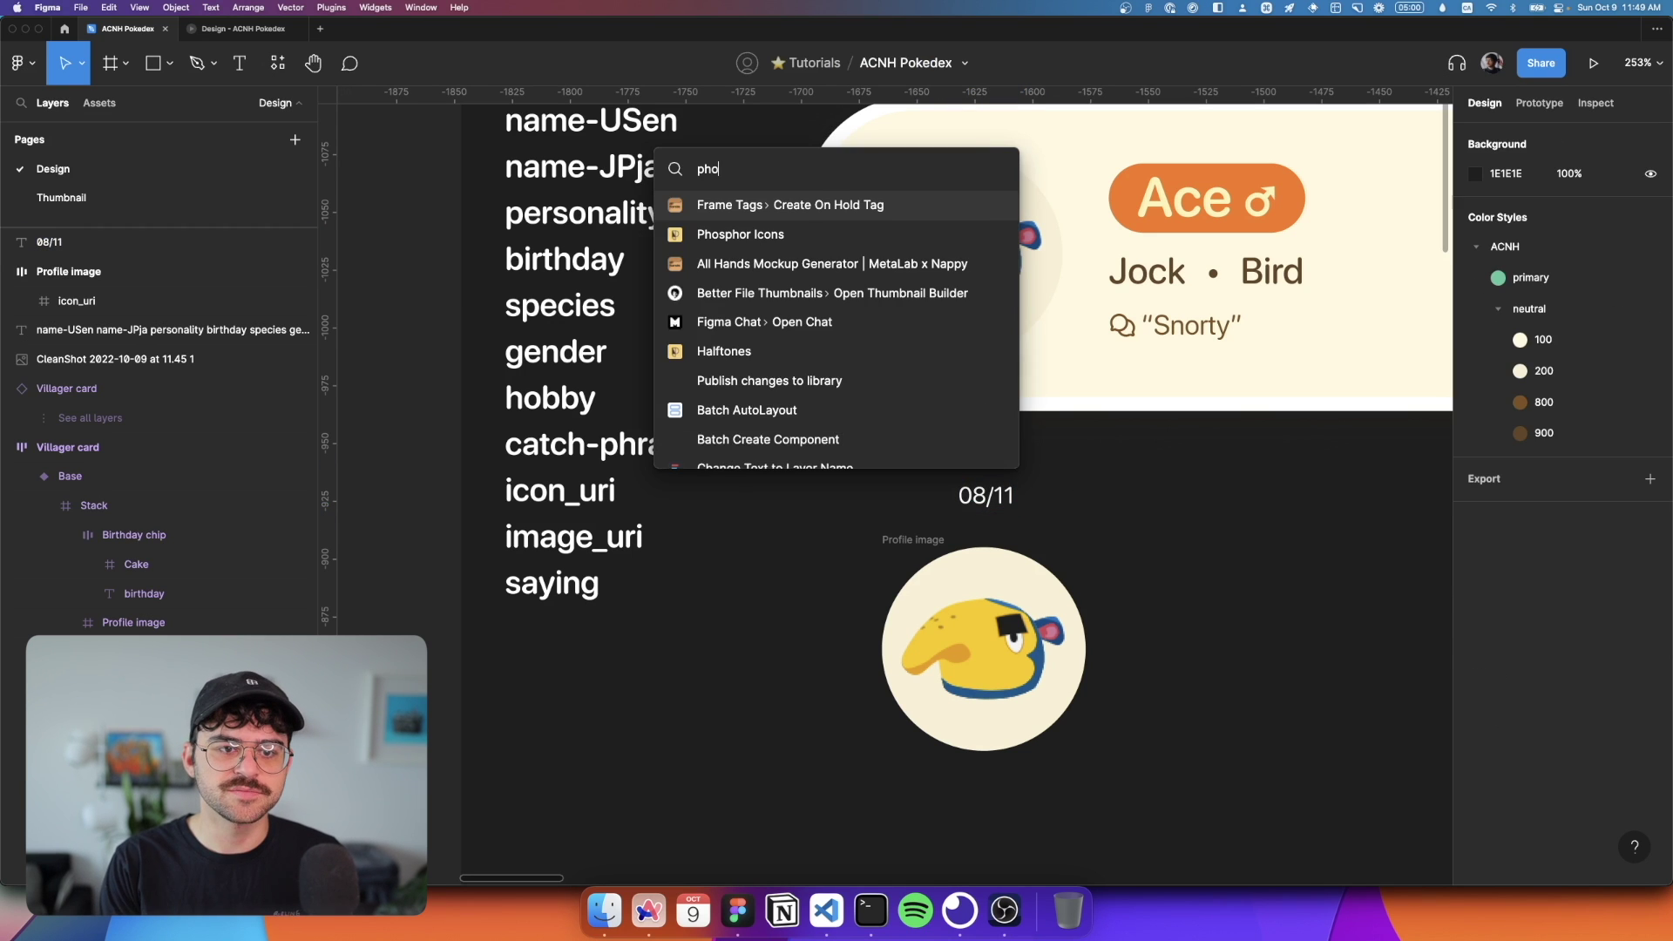
key(Down)
key(Return)
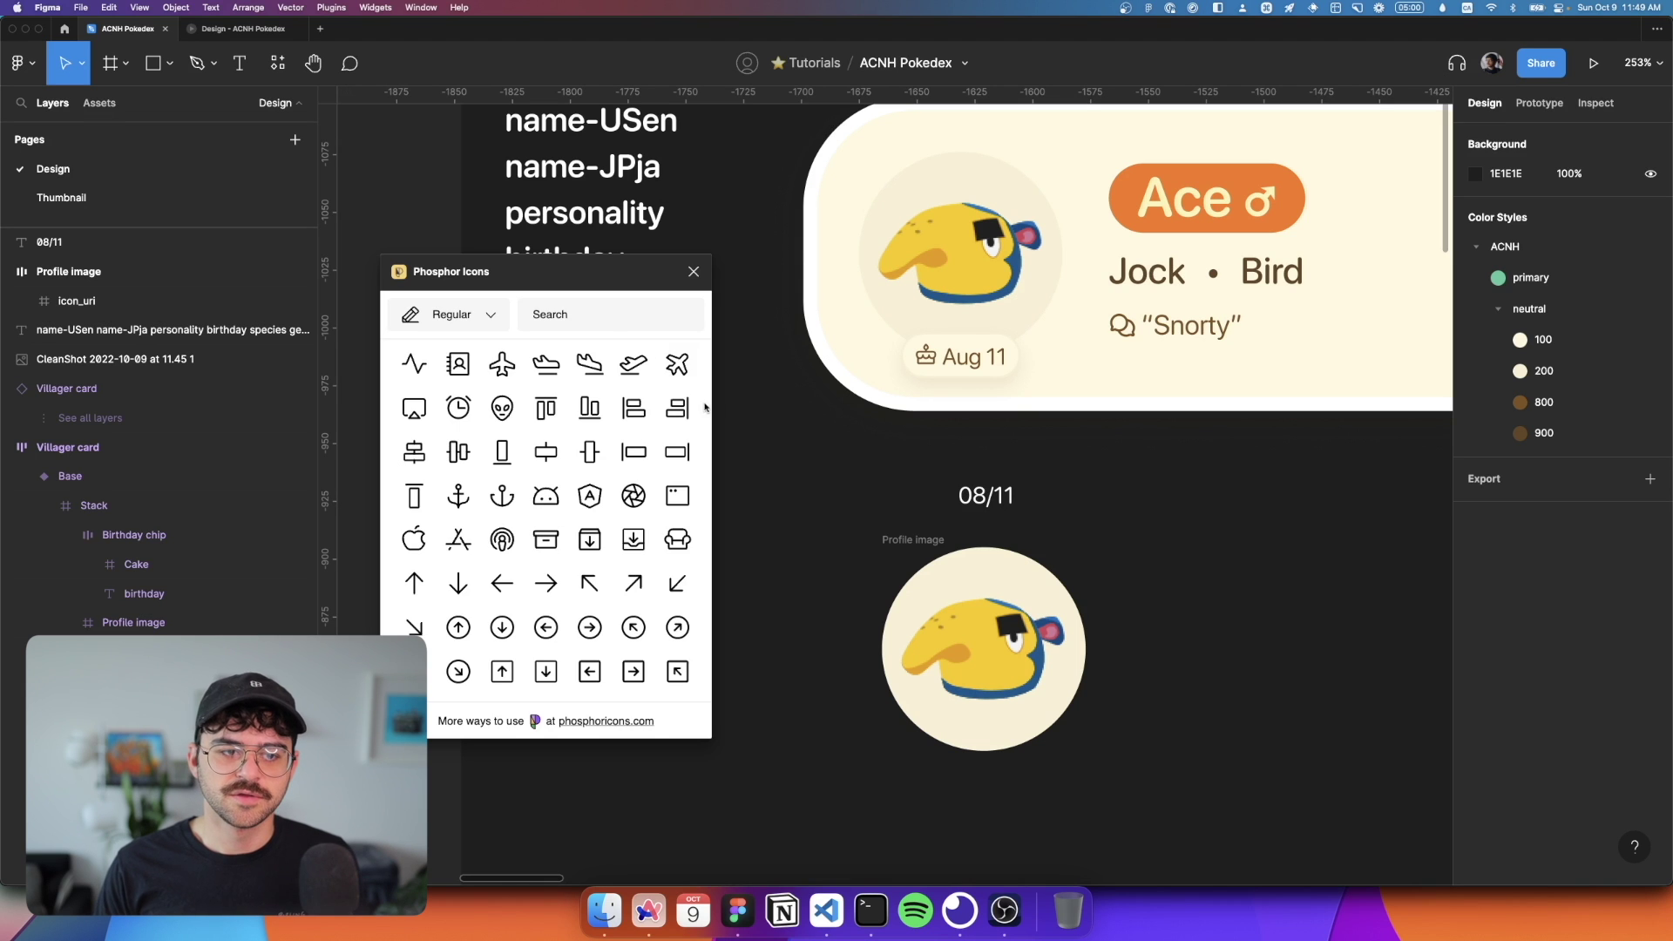
click(598, 320)
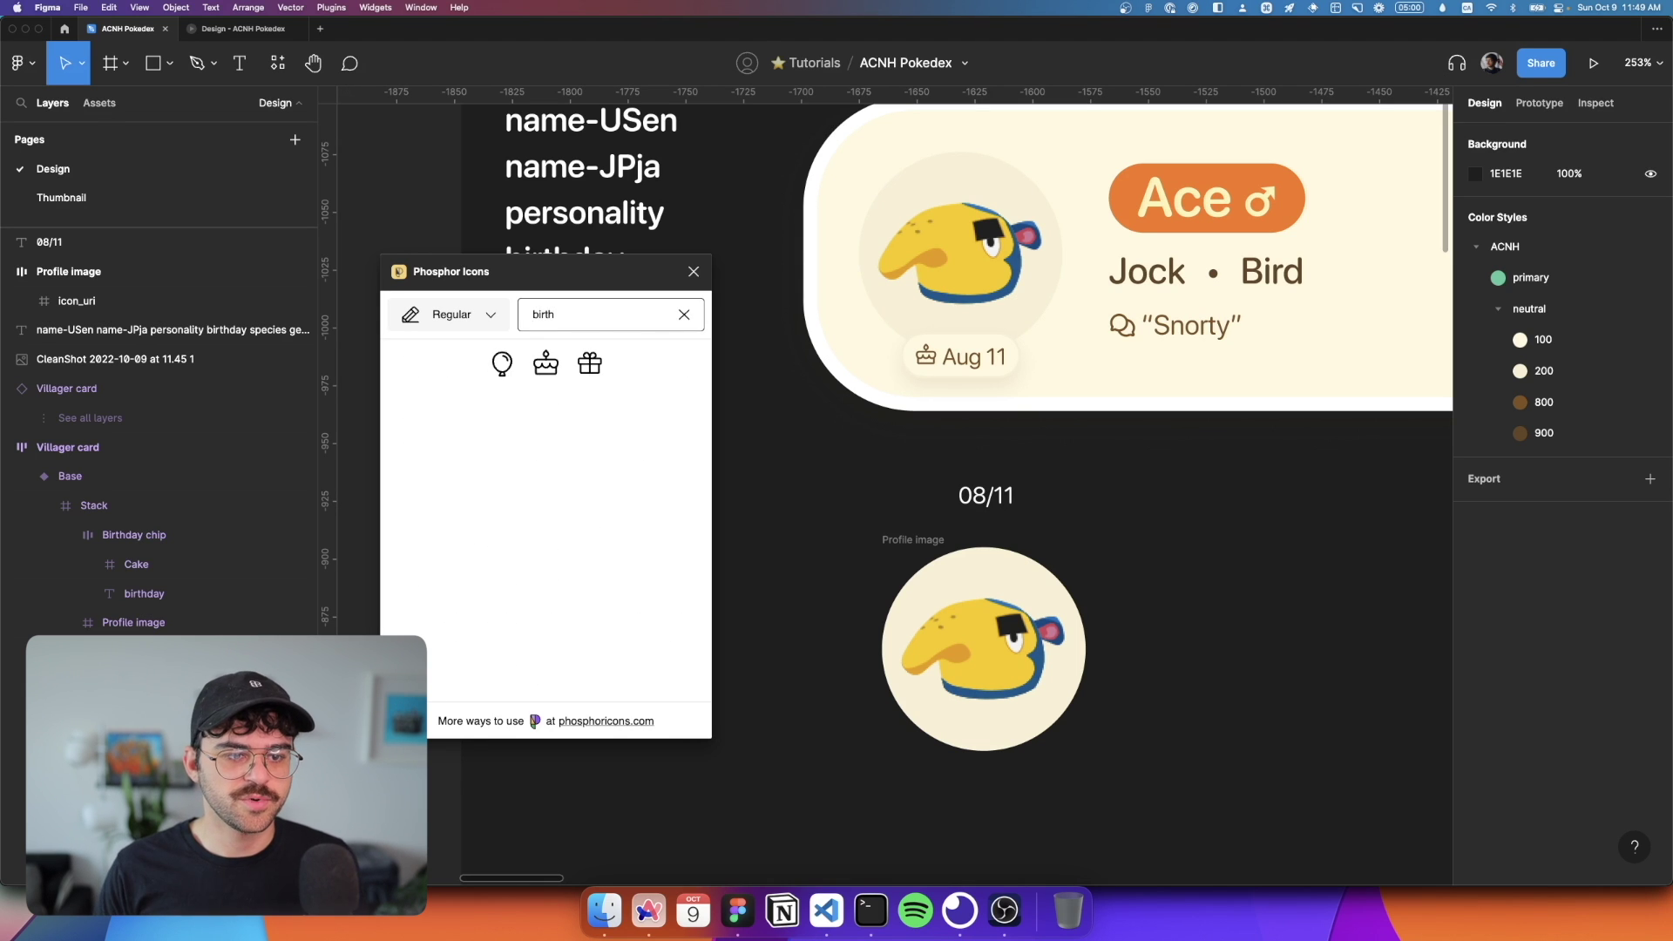
drag(589, 366, 908, 495)
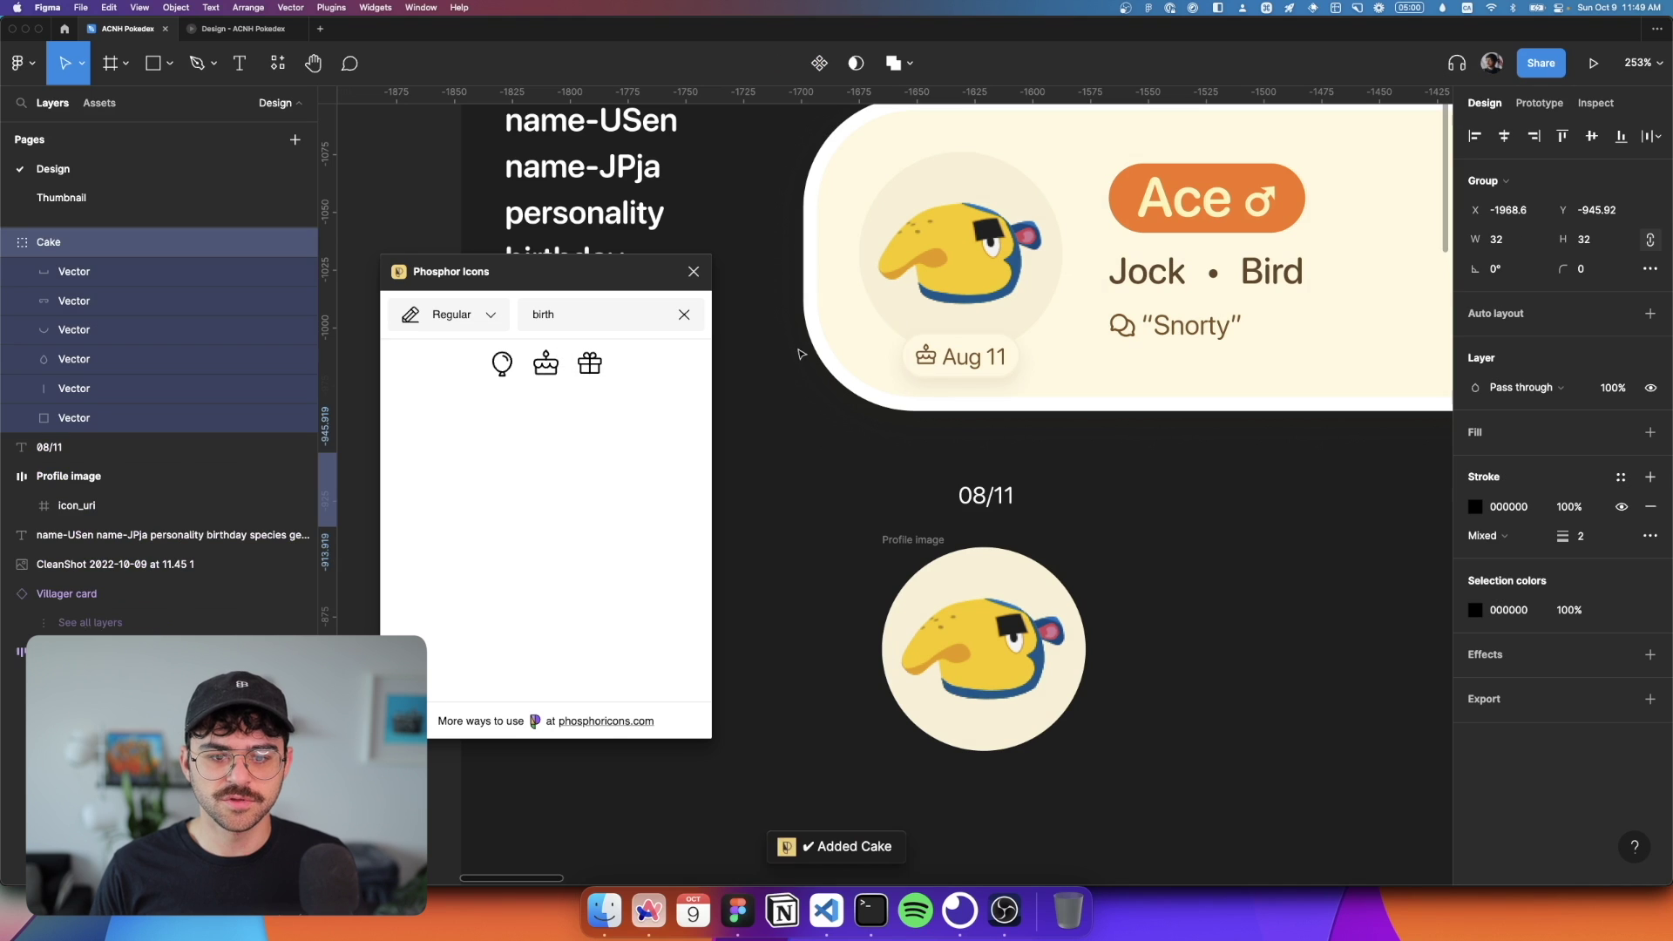
click(693, 271)
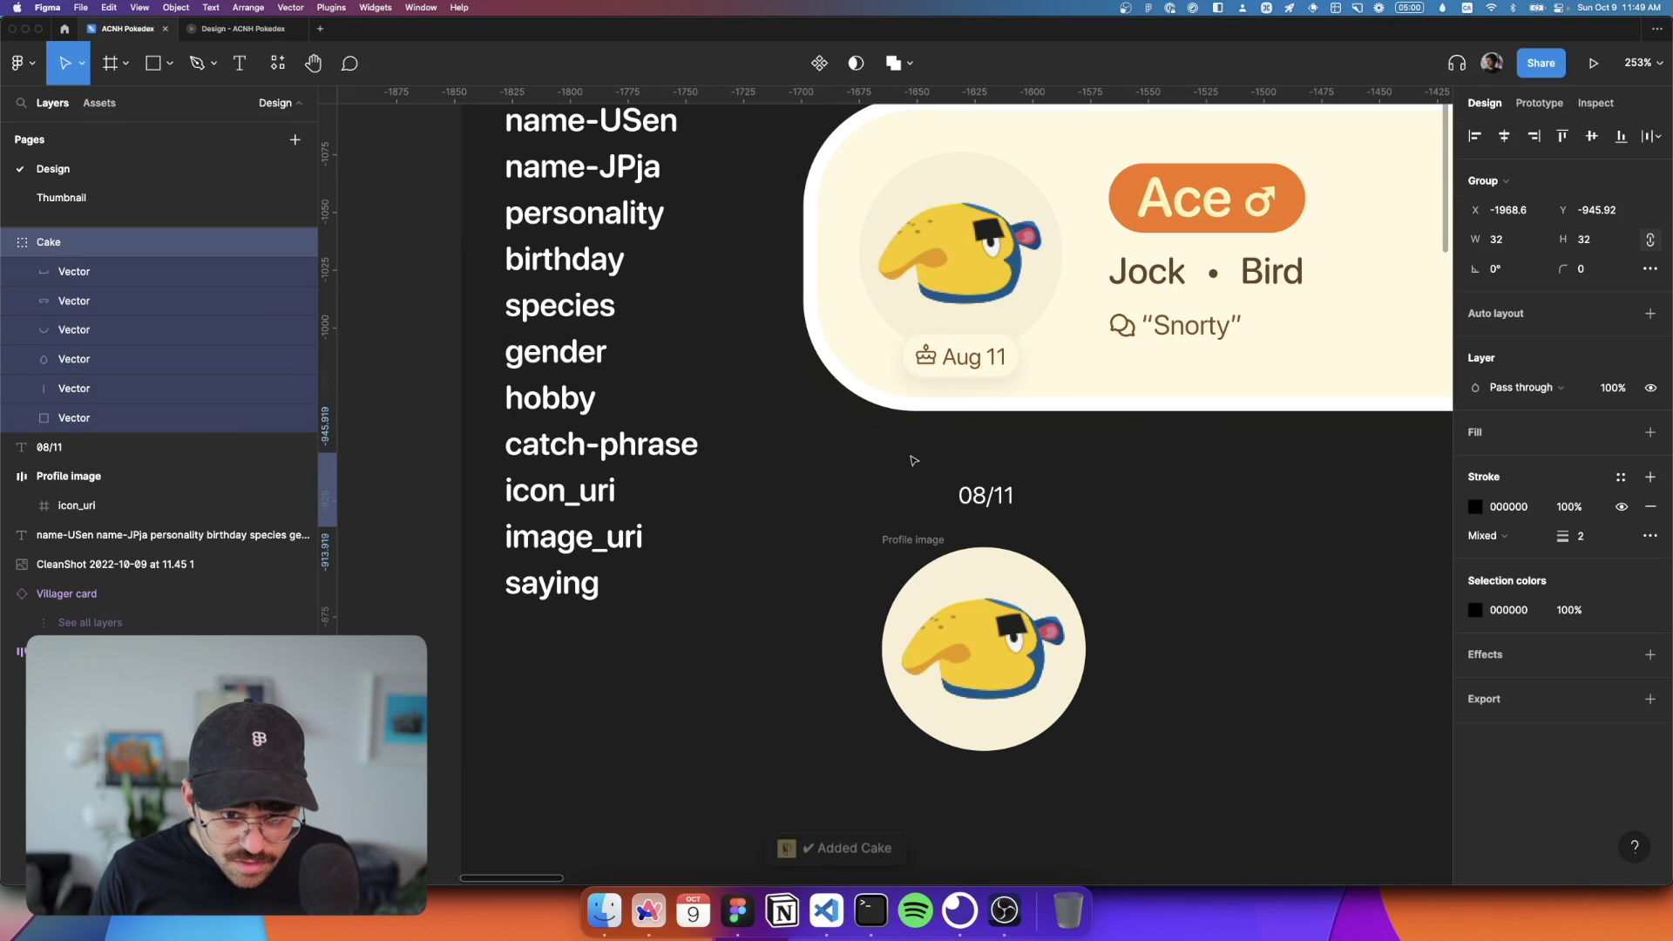
click(910, 494)
Step: Move the Cake icon group right next to the 08/11 text
click(122, 242)
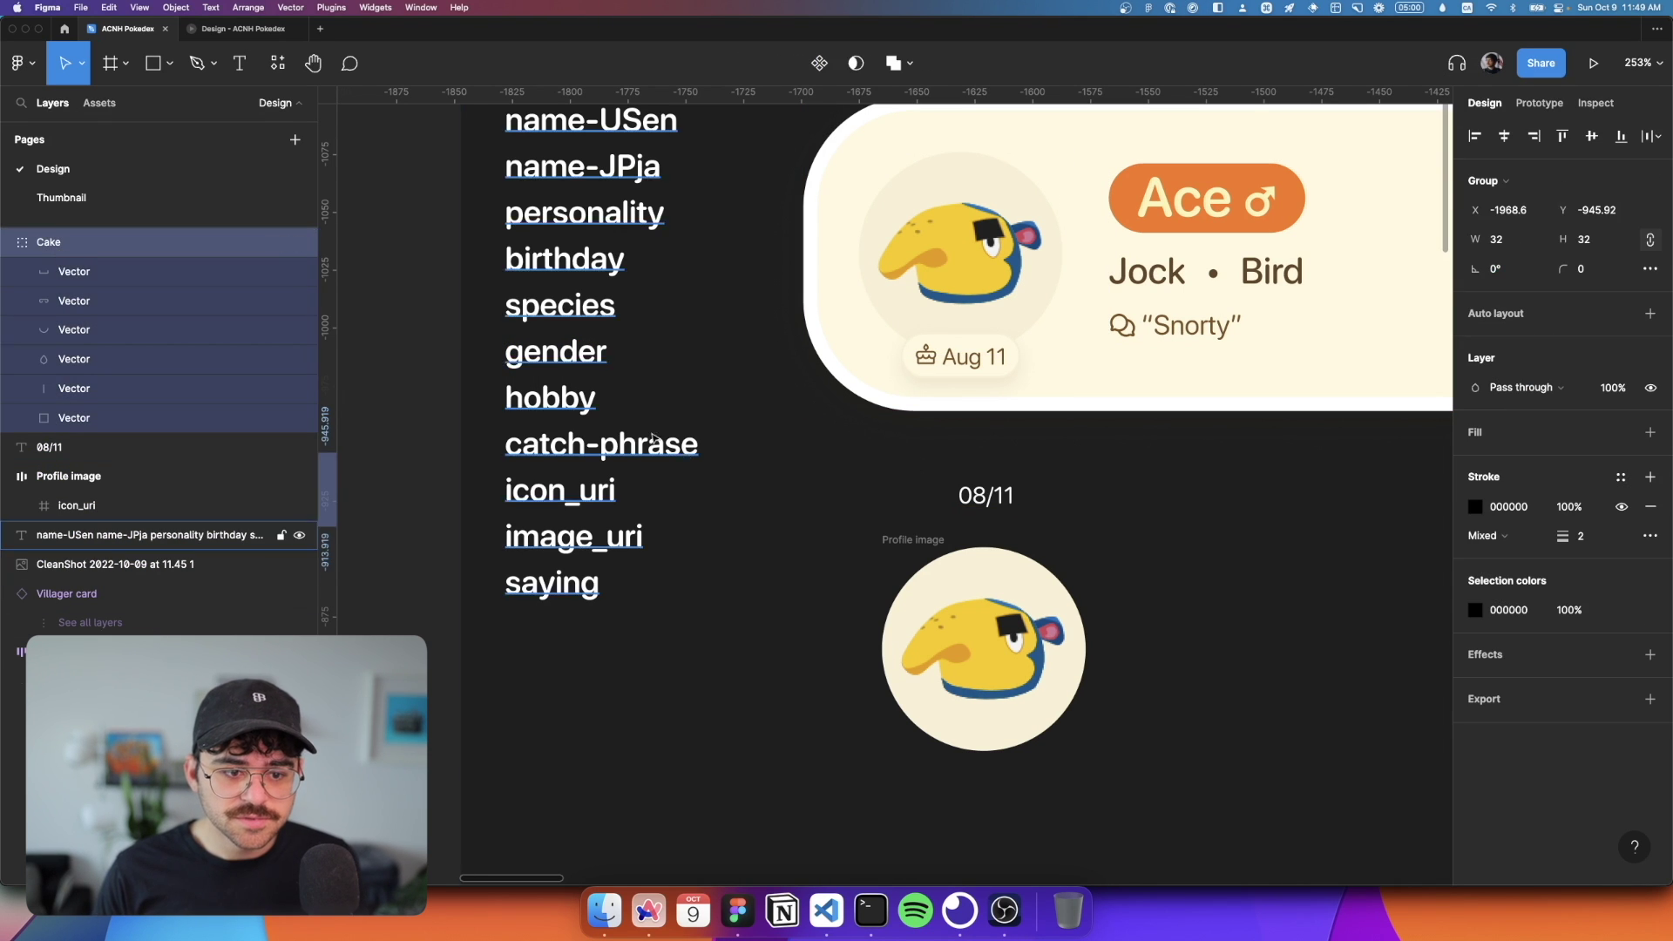
scroll(684, 456, down, 3)
scroll(684, 455, down, 5)
drag(560, 471, 807, 486)
scroll(723, 455, up, 5)
scroll(807, 486, up, 3)
click(800, 277)
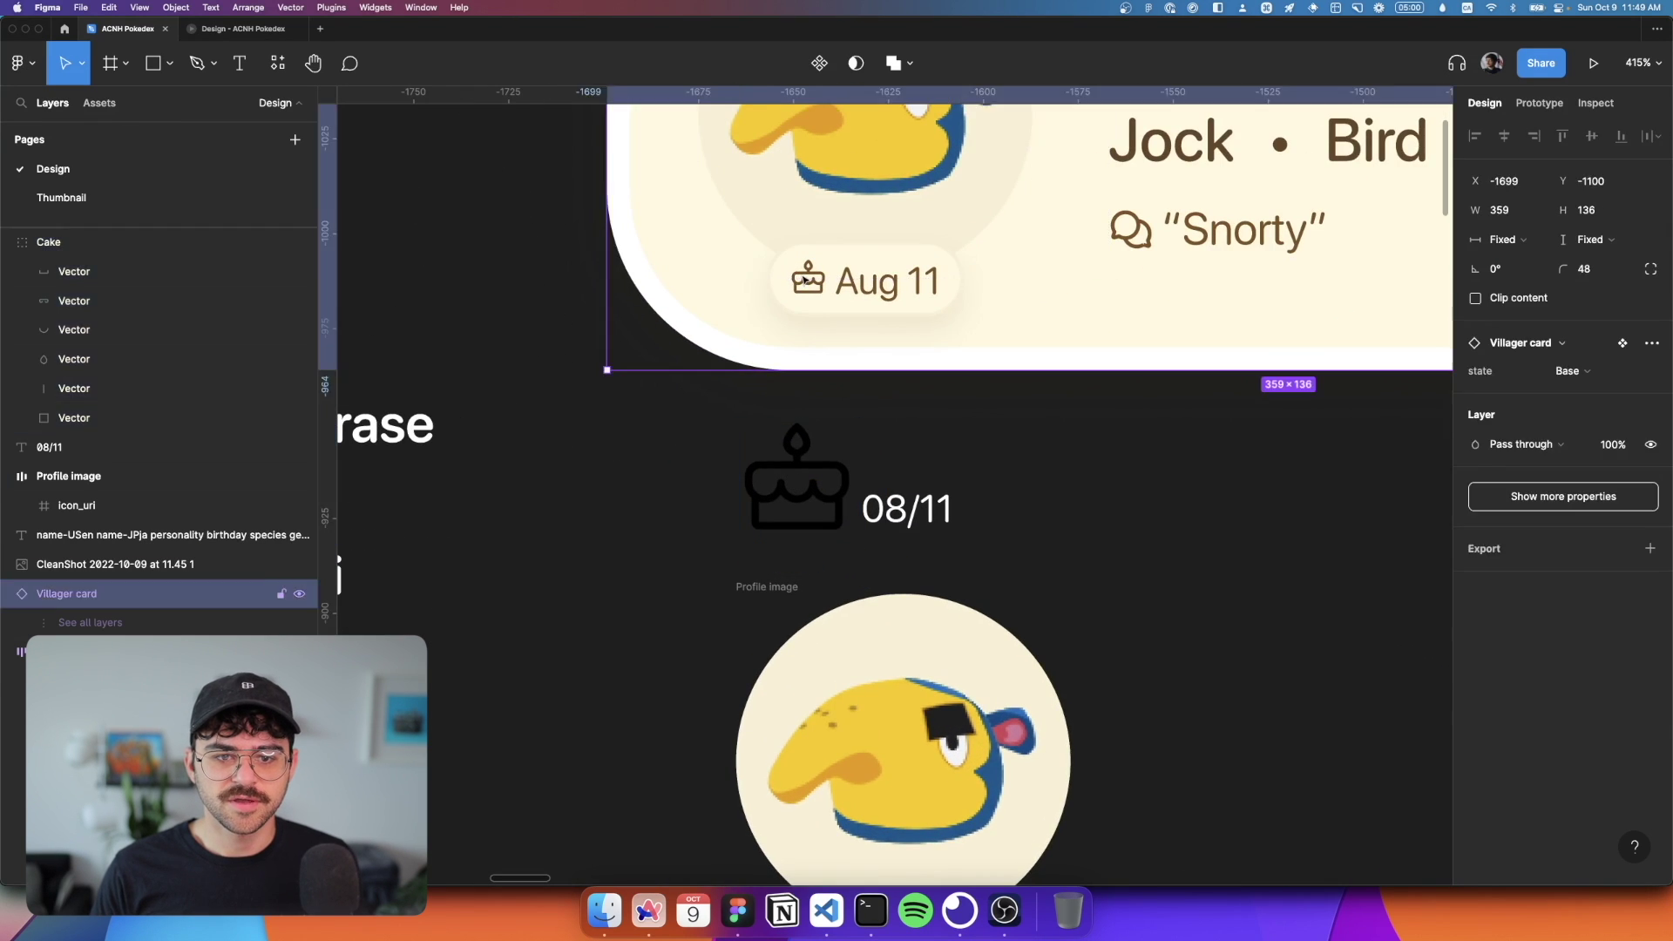
Step: Resize the cake icon to 10 wide, keeping its stroke weight at 1
click(803, 280)
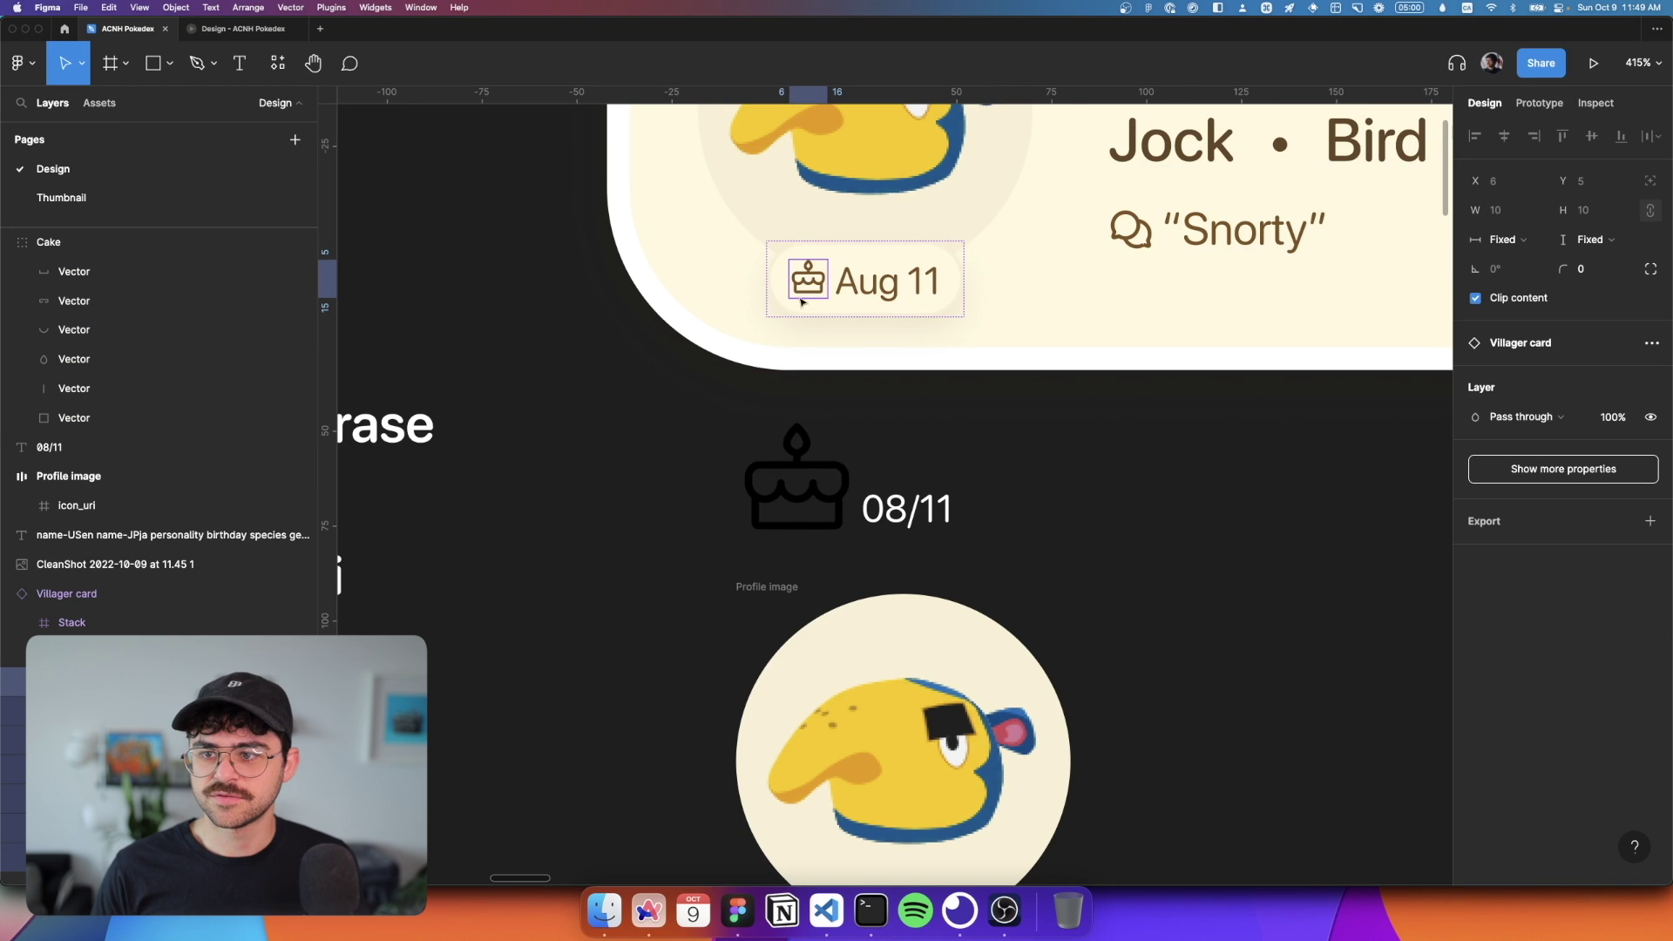
click(49, 242)
click(1510, 240)
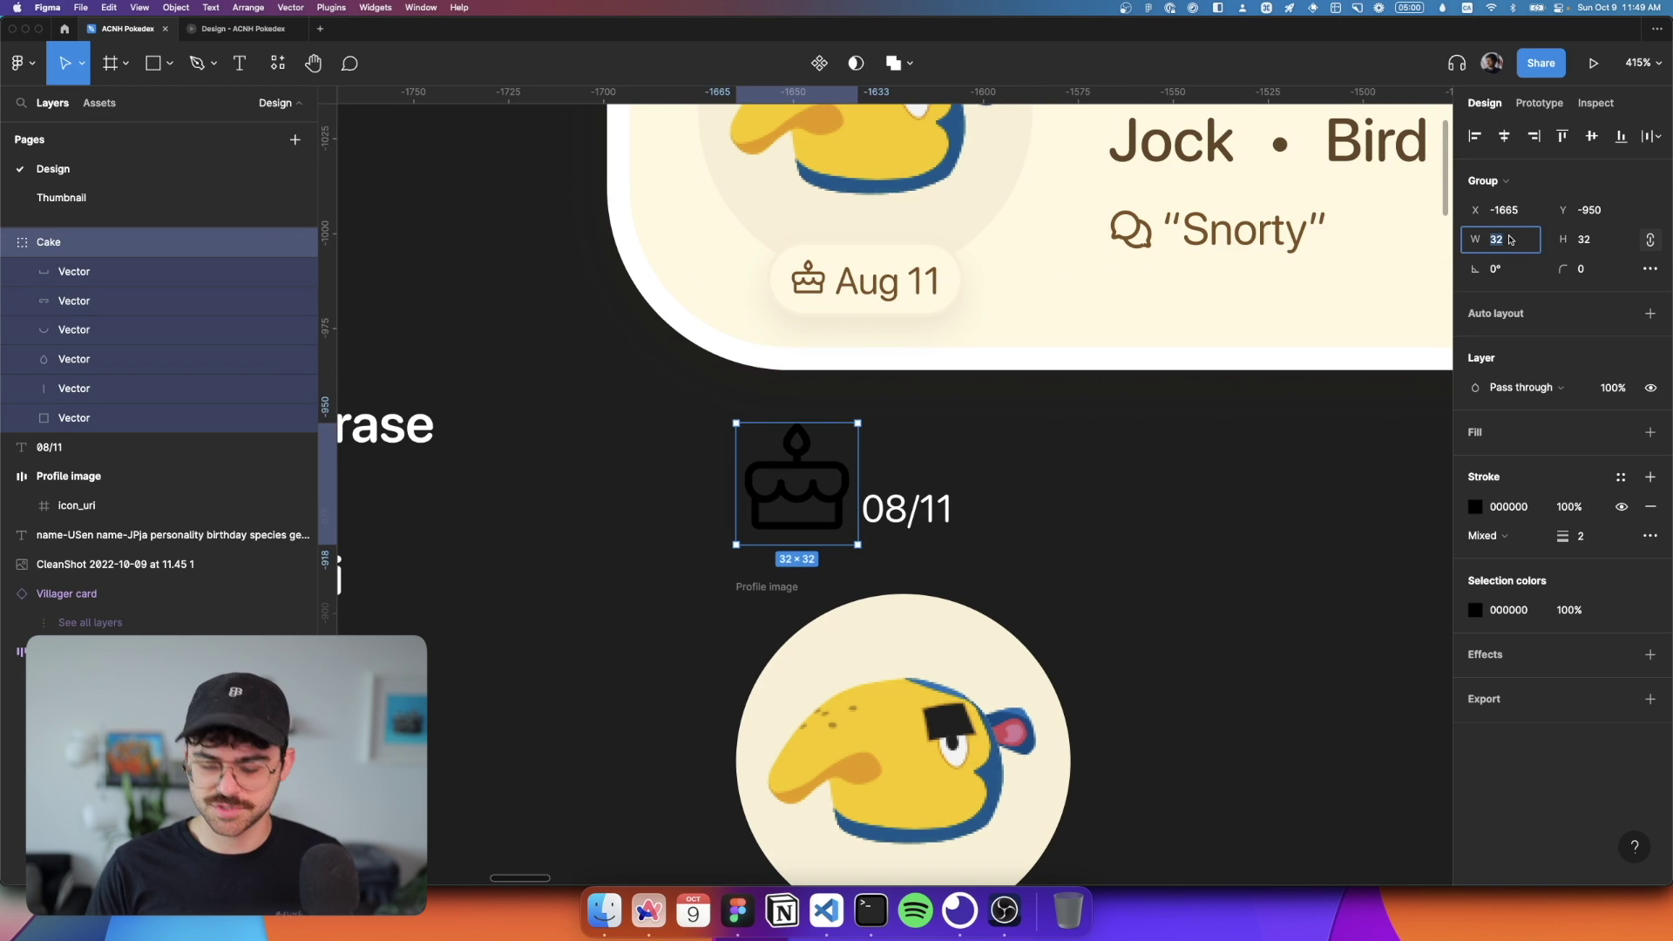
text(10)
key(Return)
click(1587, 540)
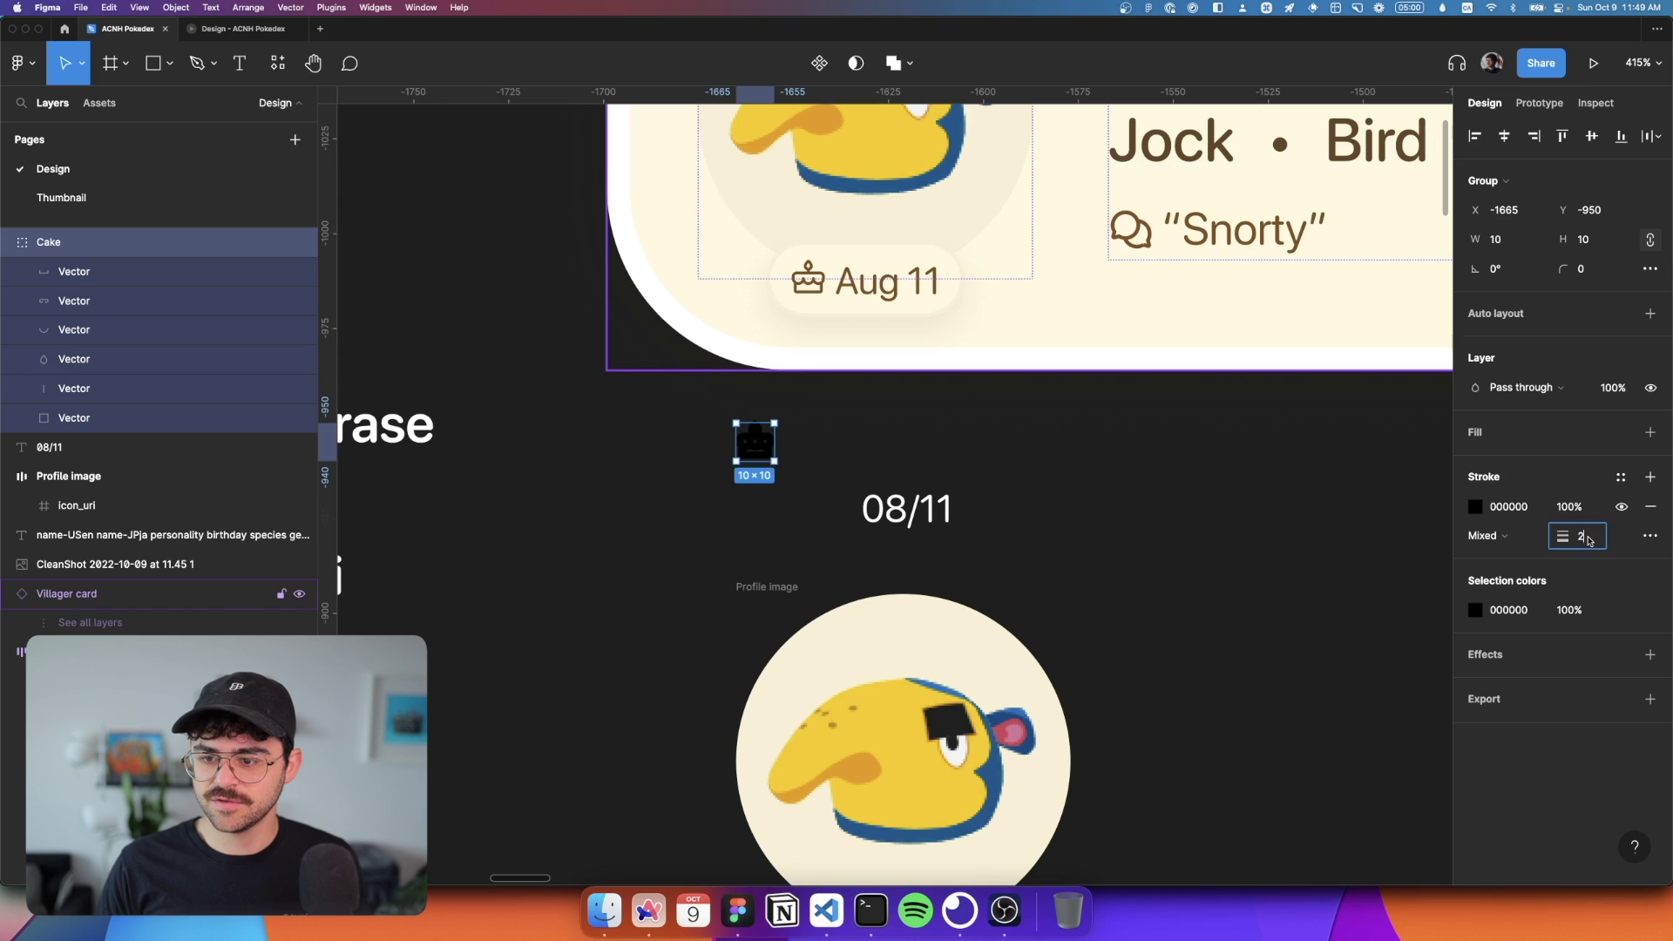
key(Return)
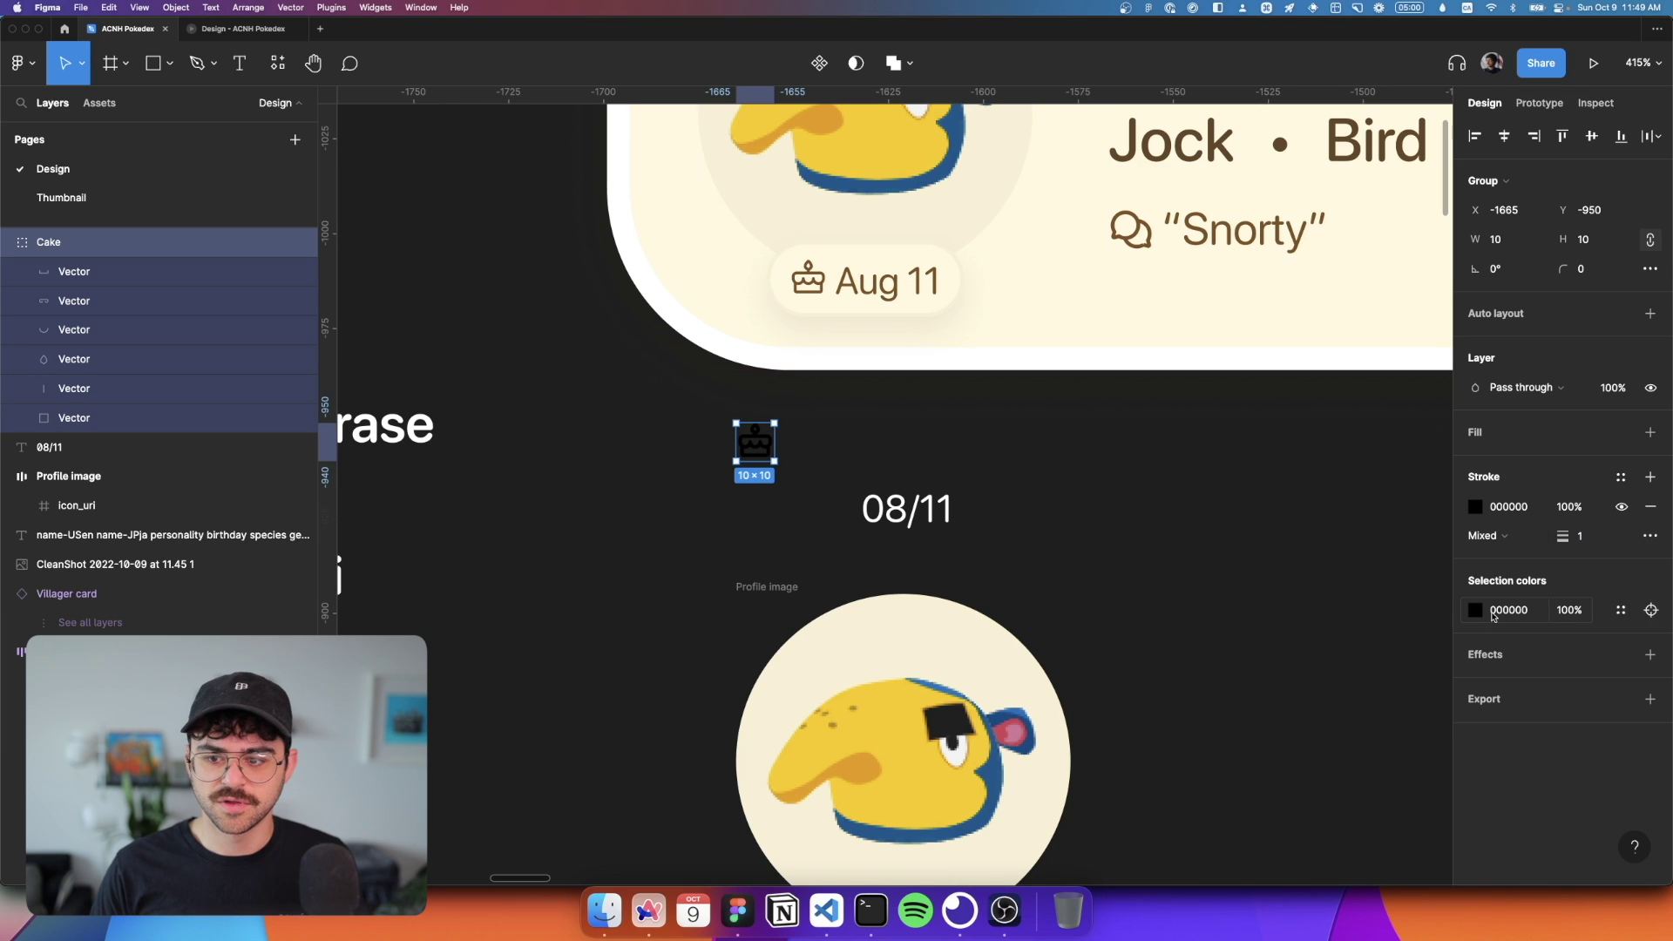
click(1588, 535)
text(0.5)
key(Return)
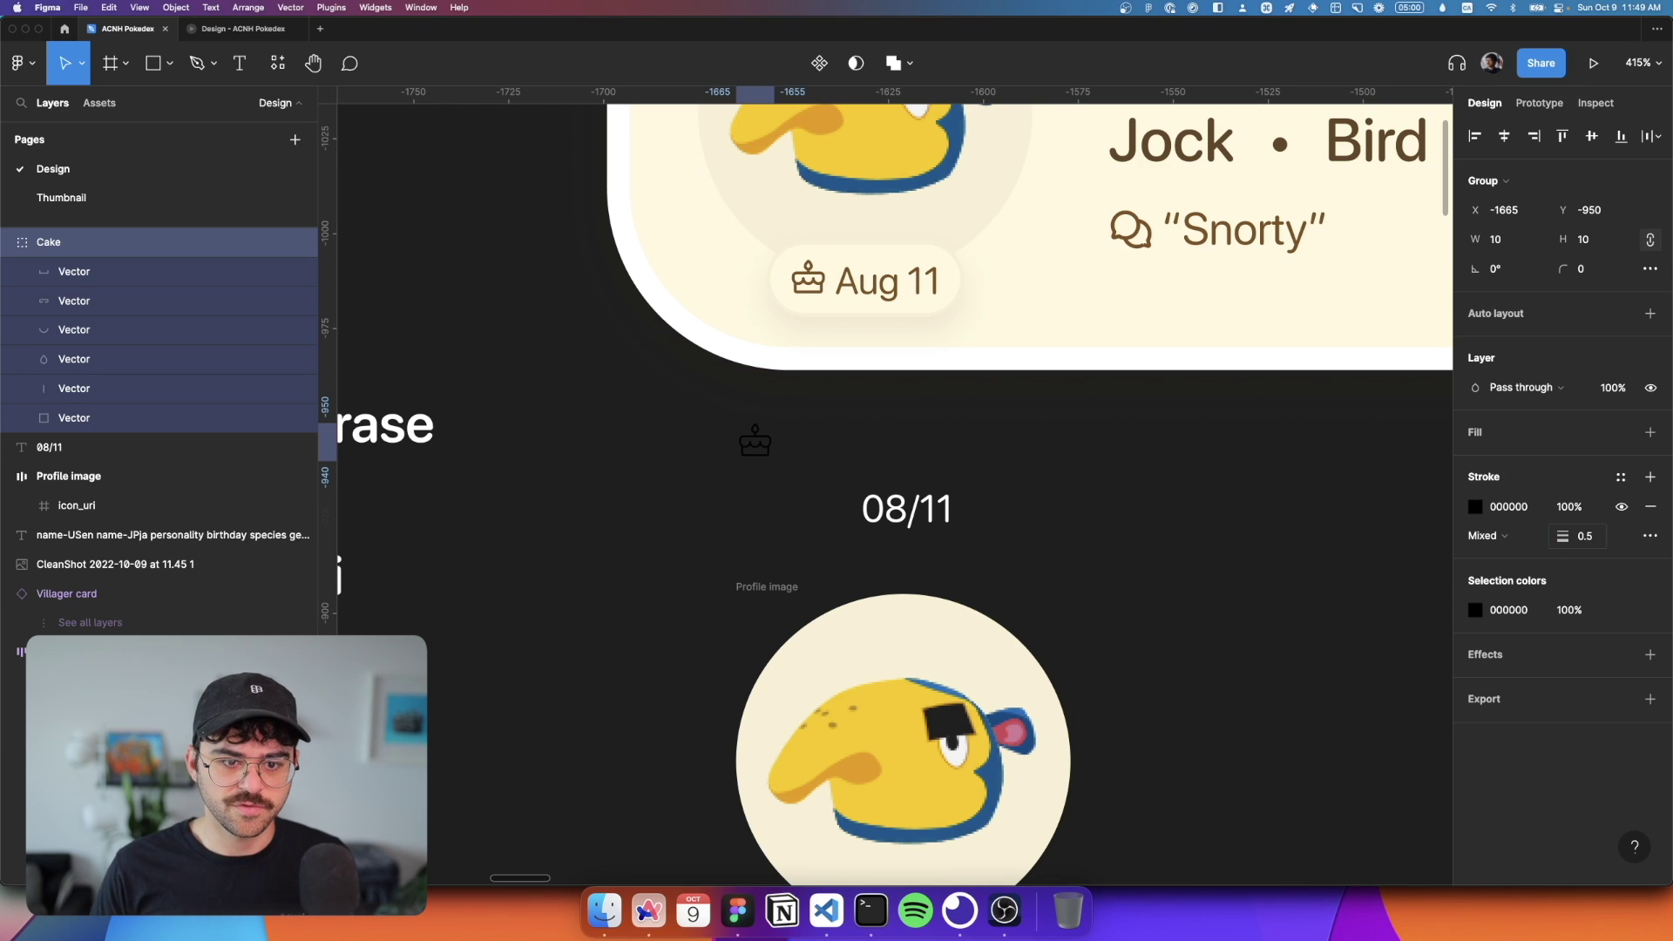
key(ctrl+z)
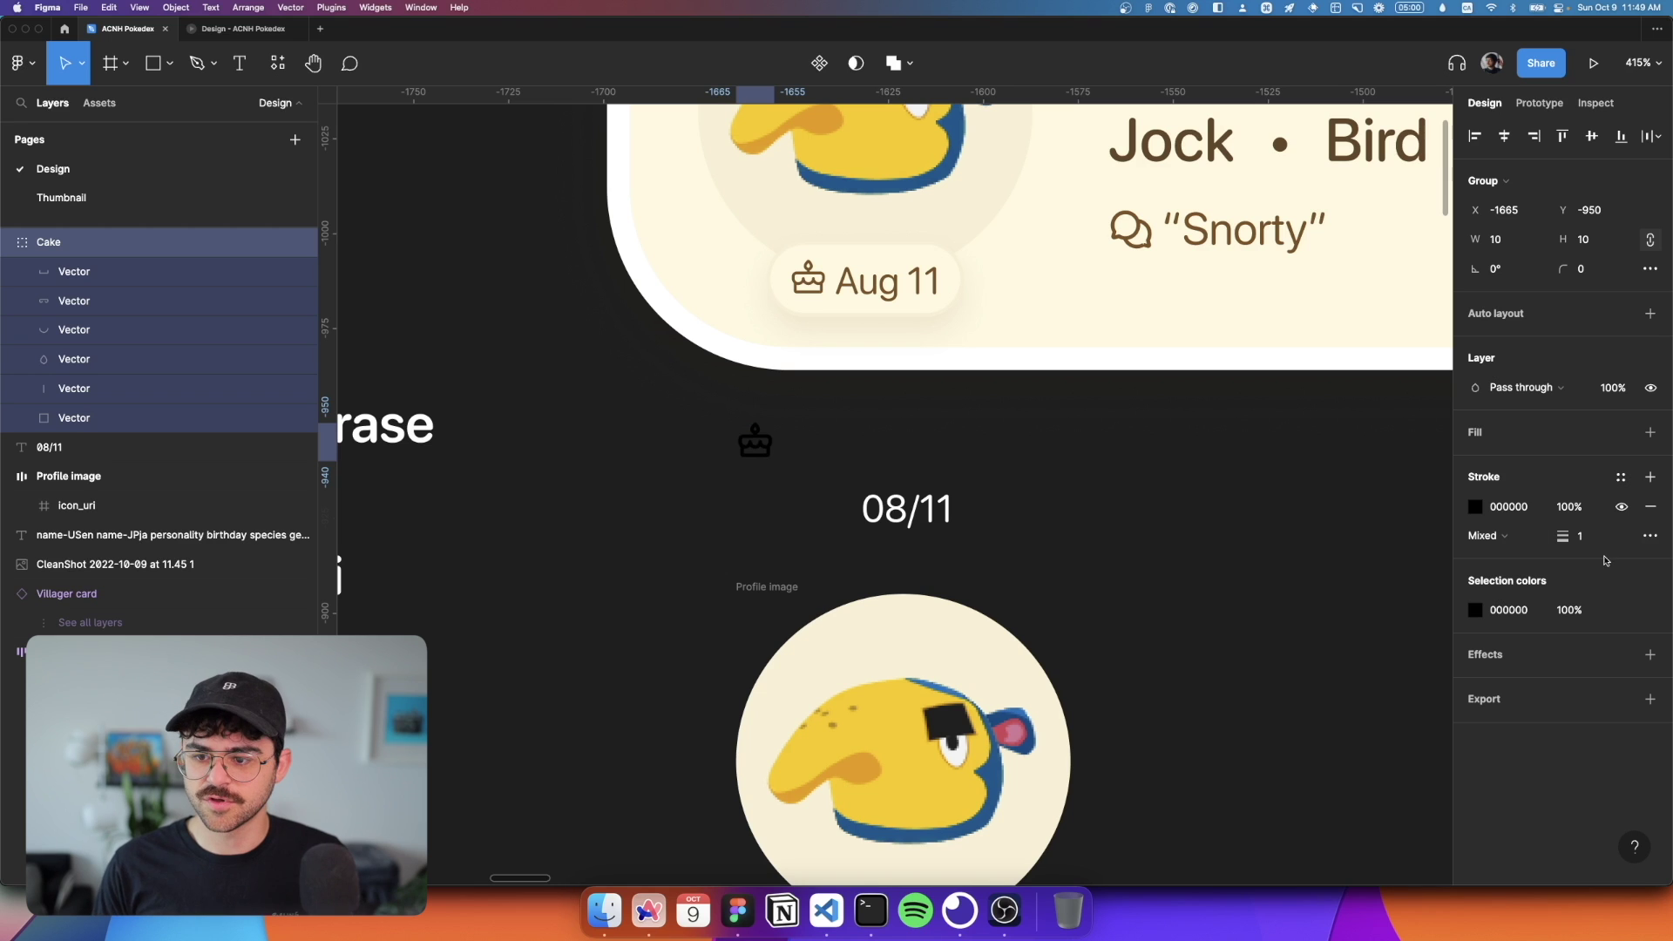
Step: Colour the whole cake icon with the dark brown ACNH/neutral/800 style
click(1621, 476)
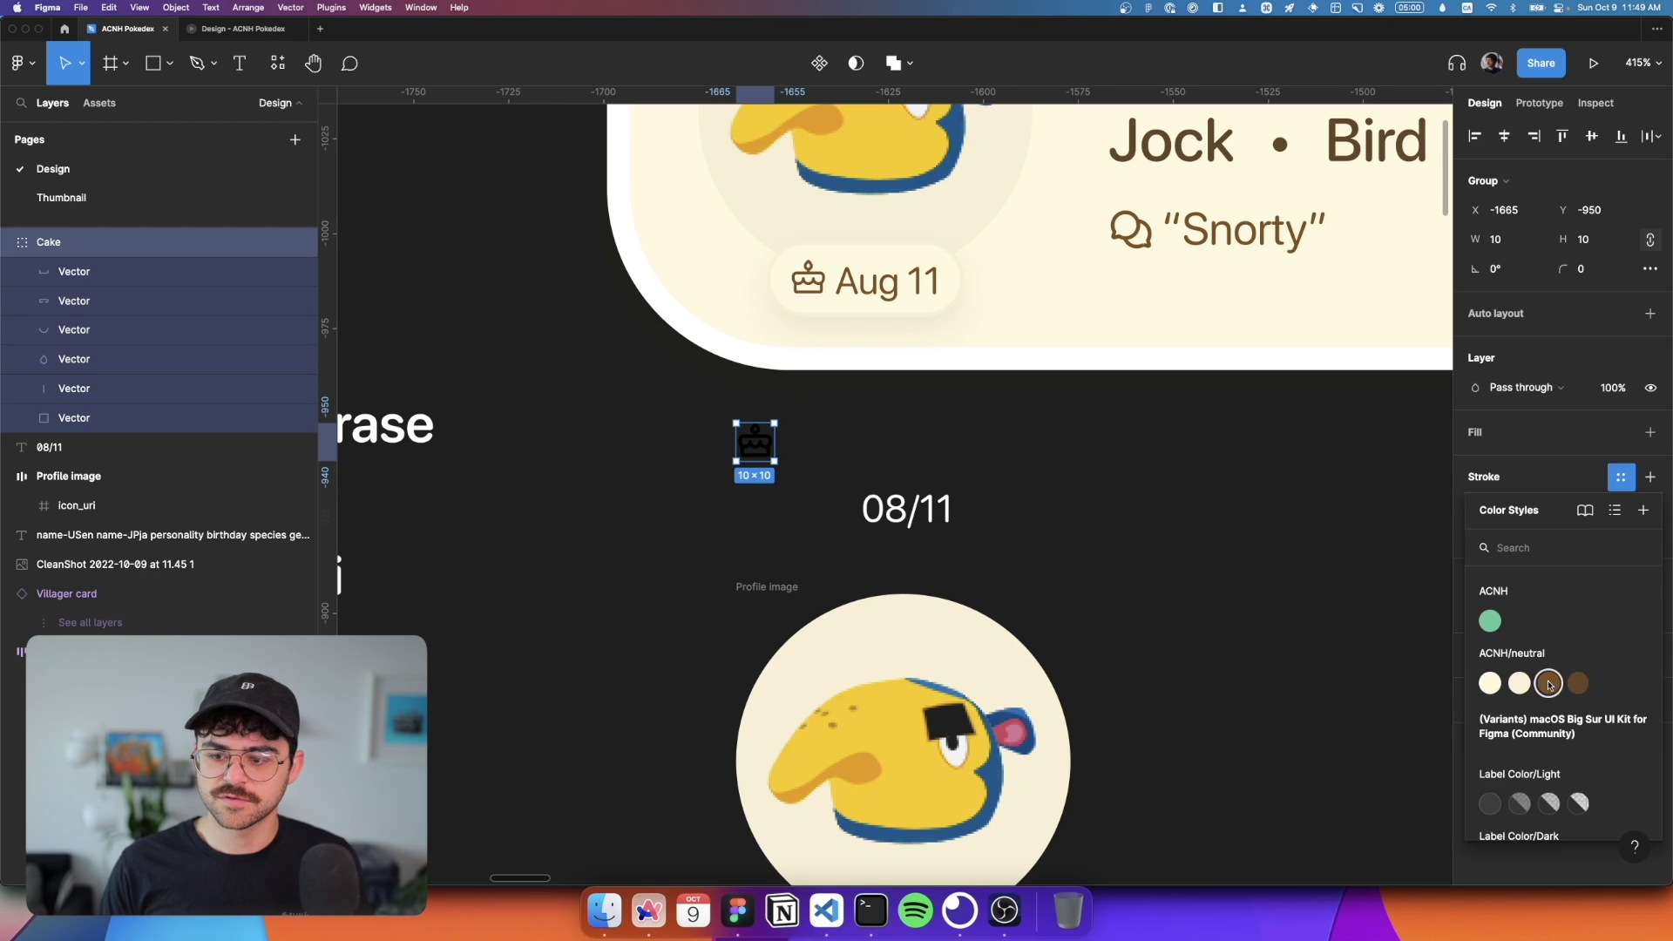
click(1577, 685)
key(super+z)
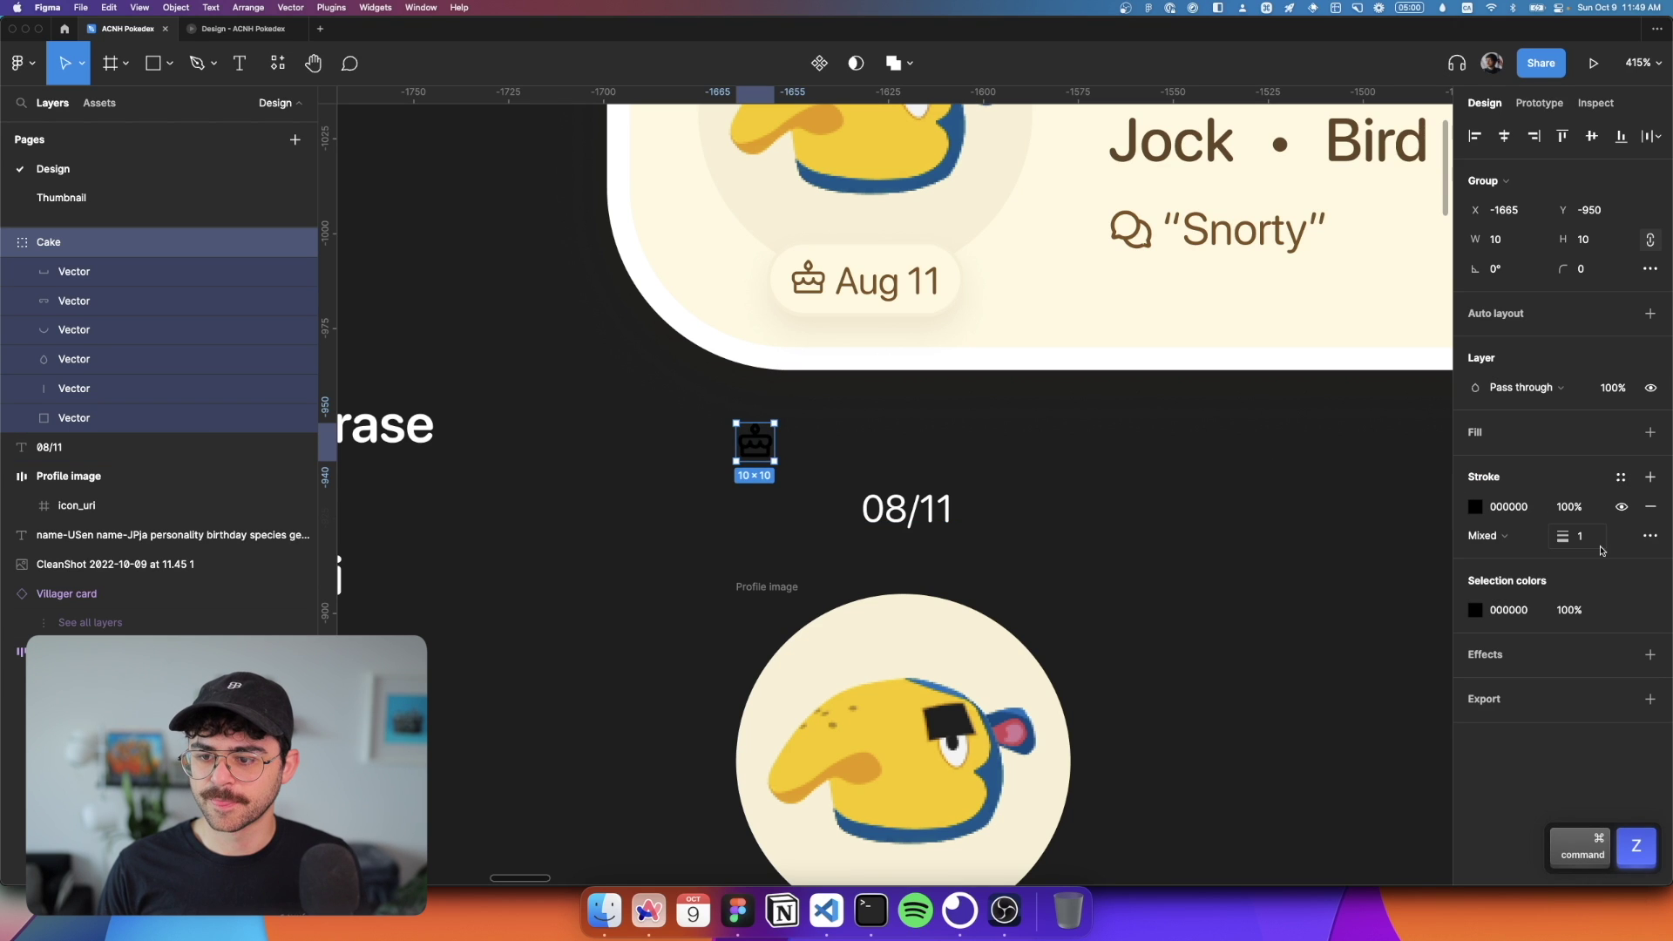
click(1620, 610)
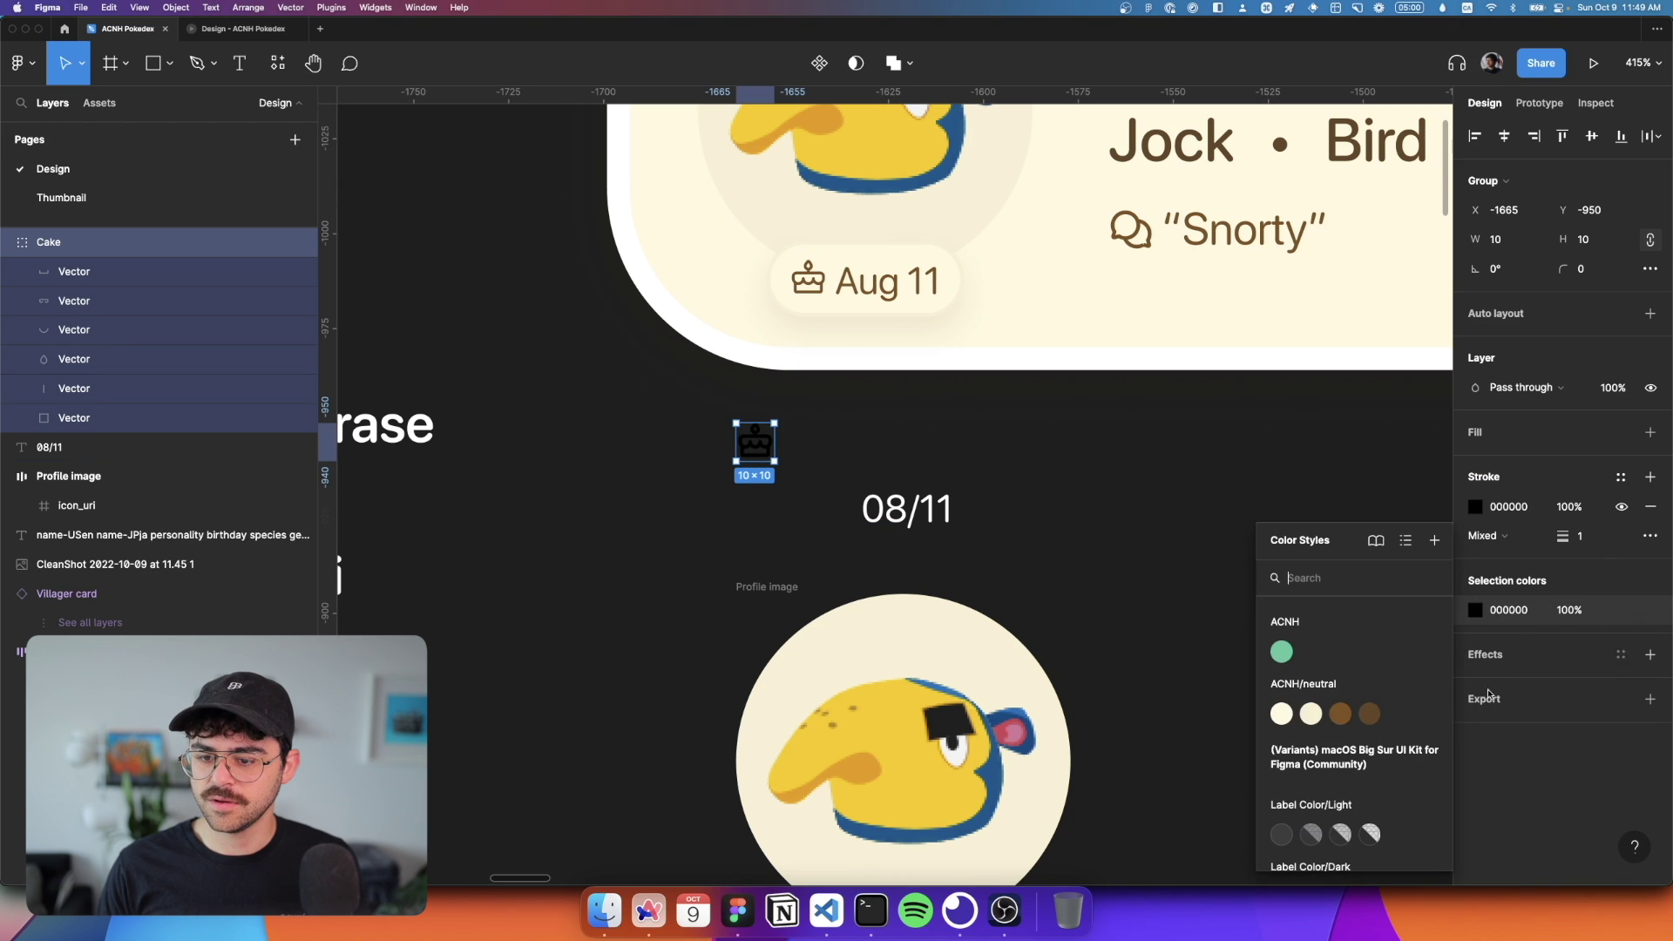
click(1368, 714)
Step: Convert the cake group into a frame and position it beside the 08/11 text
key(super+alt+g)
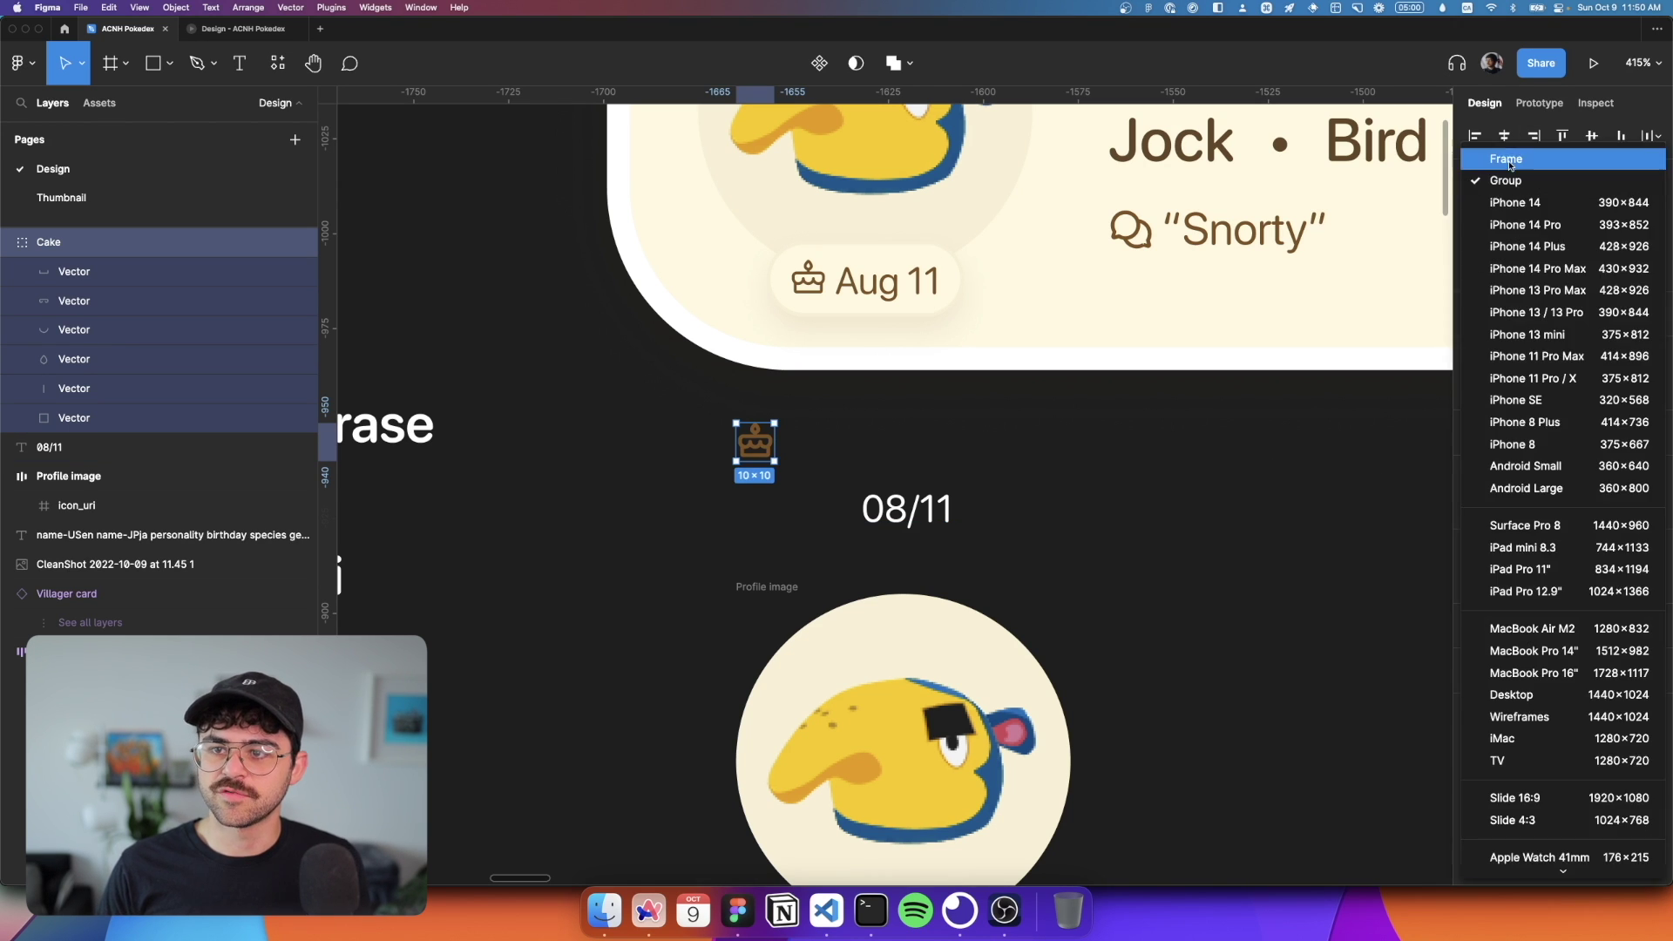
click(1135, 431)
drag(746, 414, 796, 476)
click(911, 484)
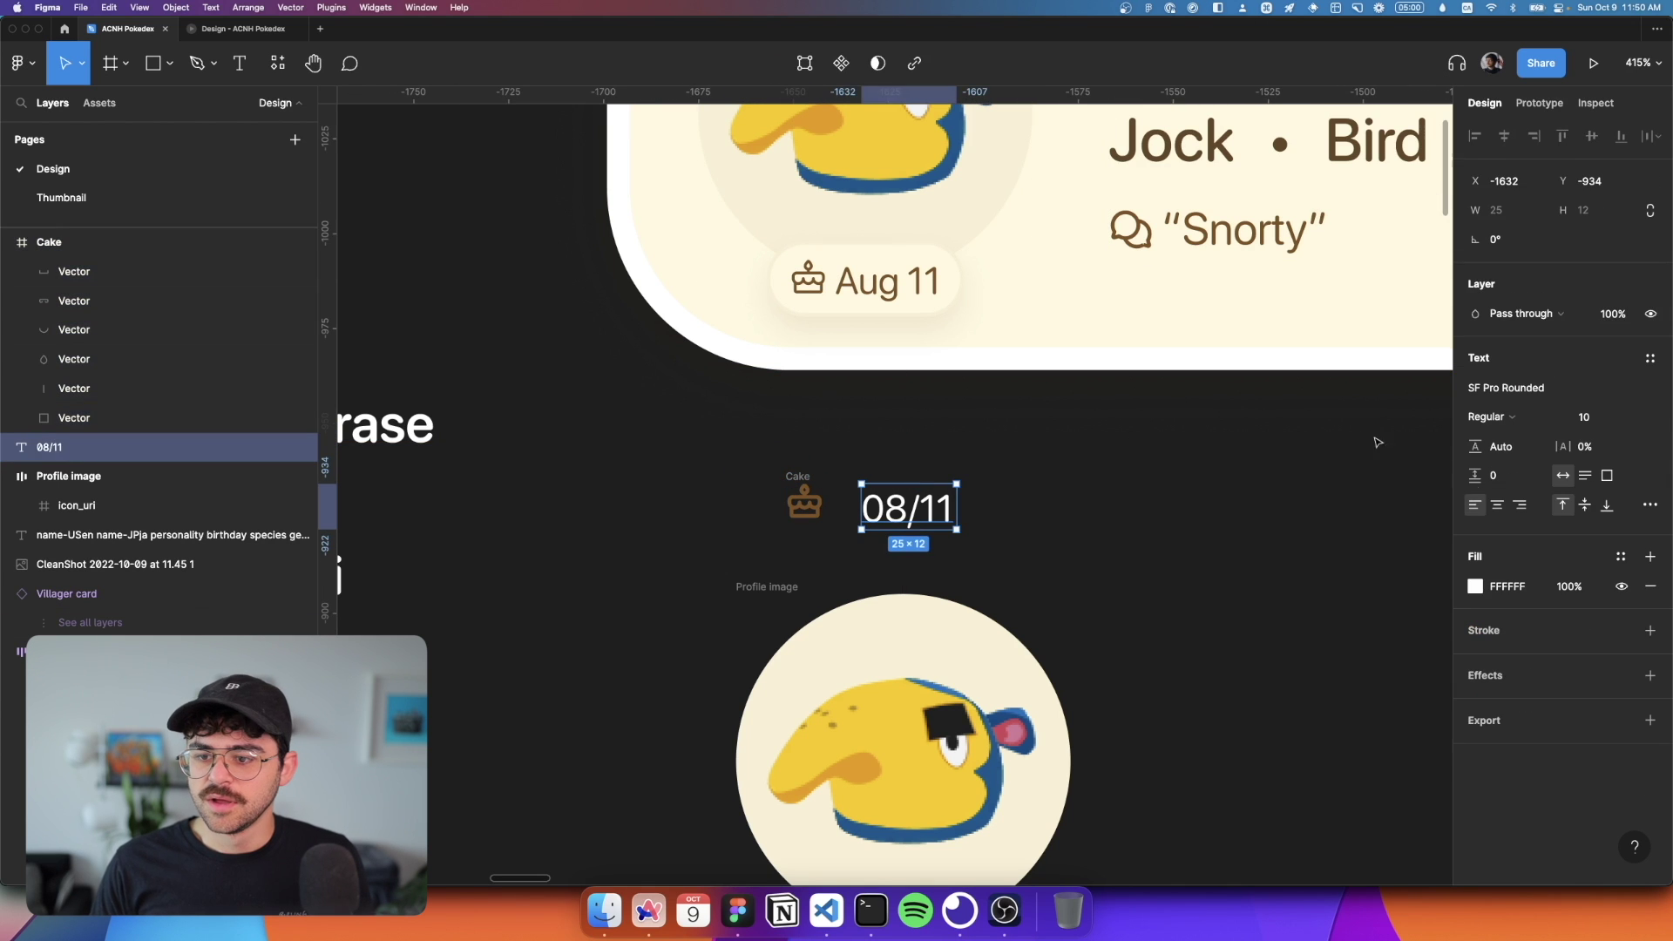
Step: Make 08/11 dark brown and wrap it with the cake icon in an auto-layout frame 'Birthday chip'
click(1620, 556)
click(1520, 723)
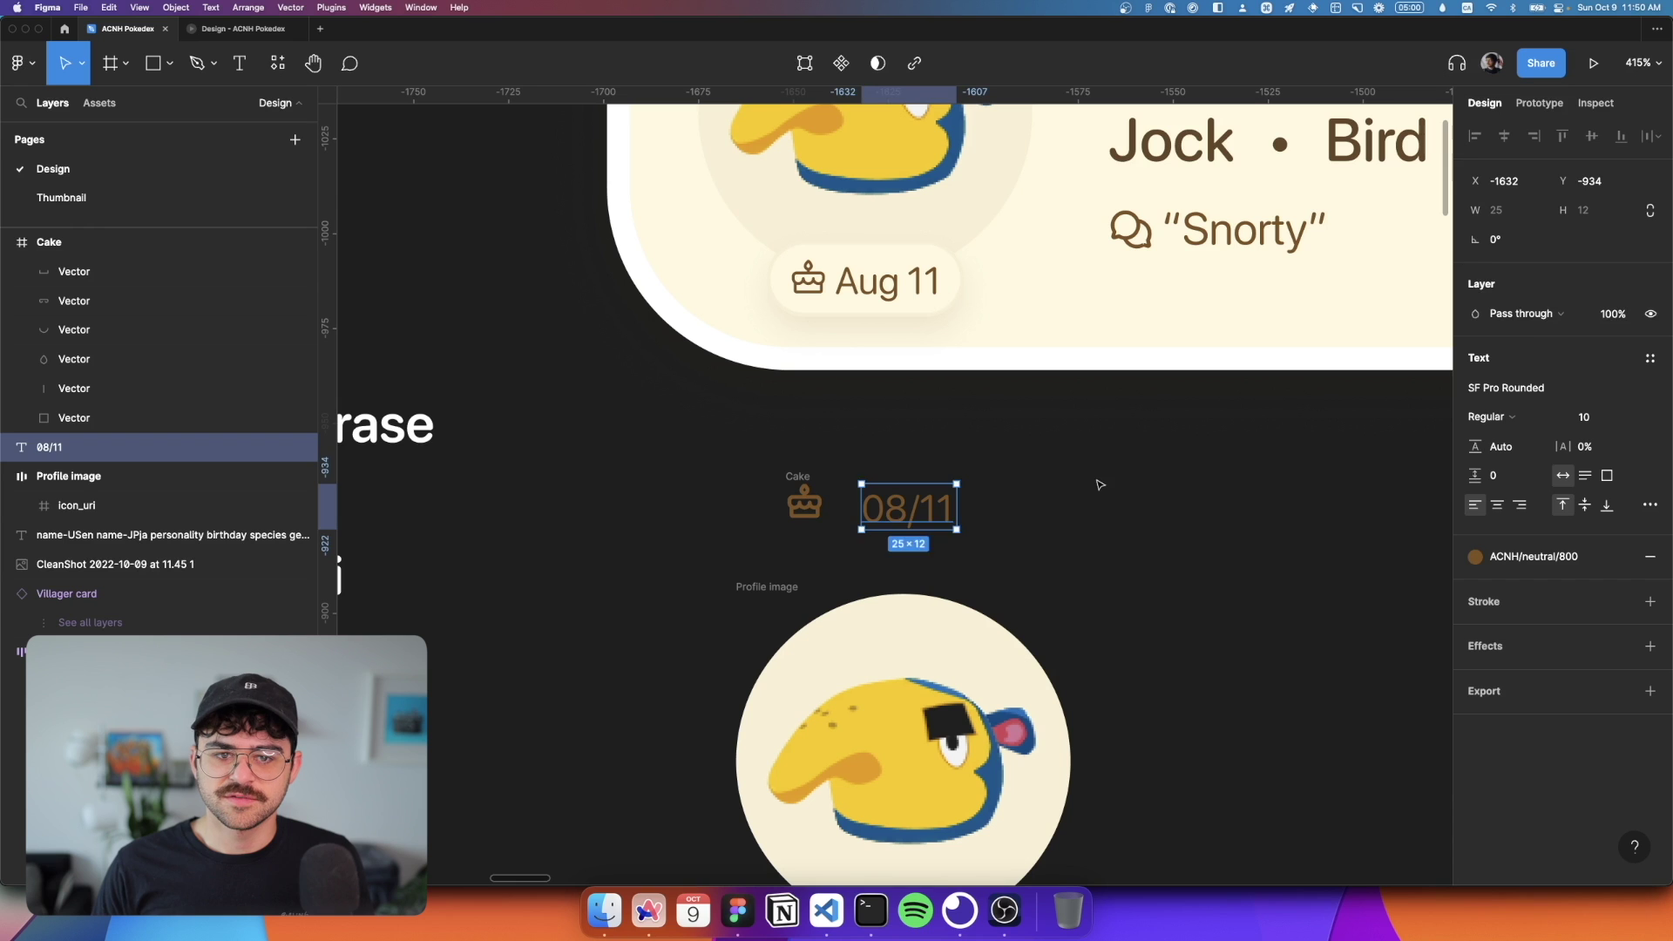
click(1045, 475)
drag(723, 443, 1046, 548)
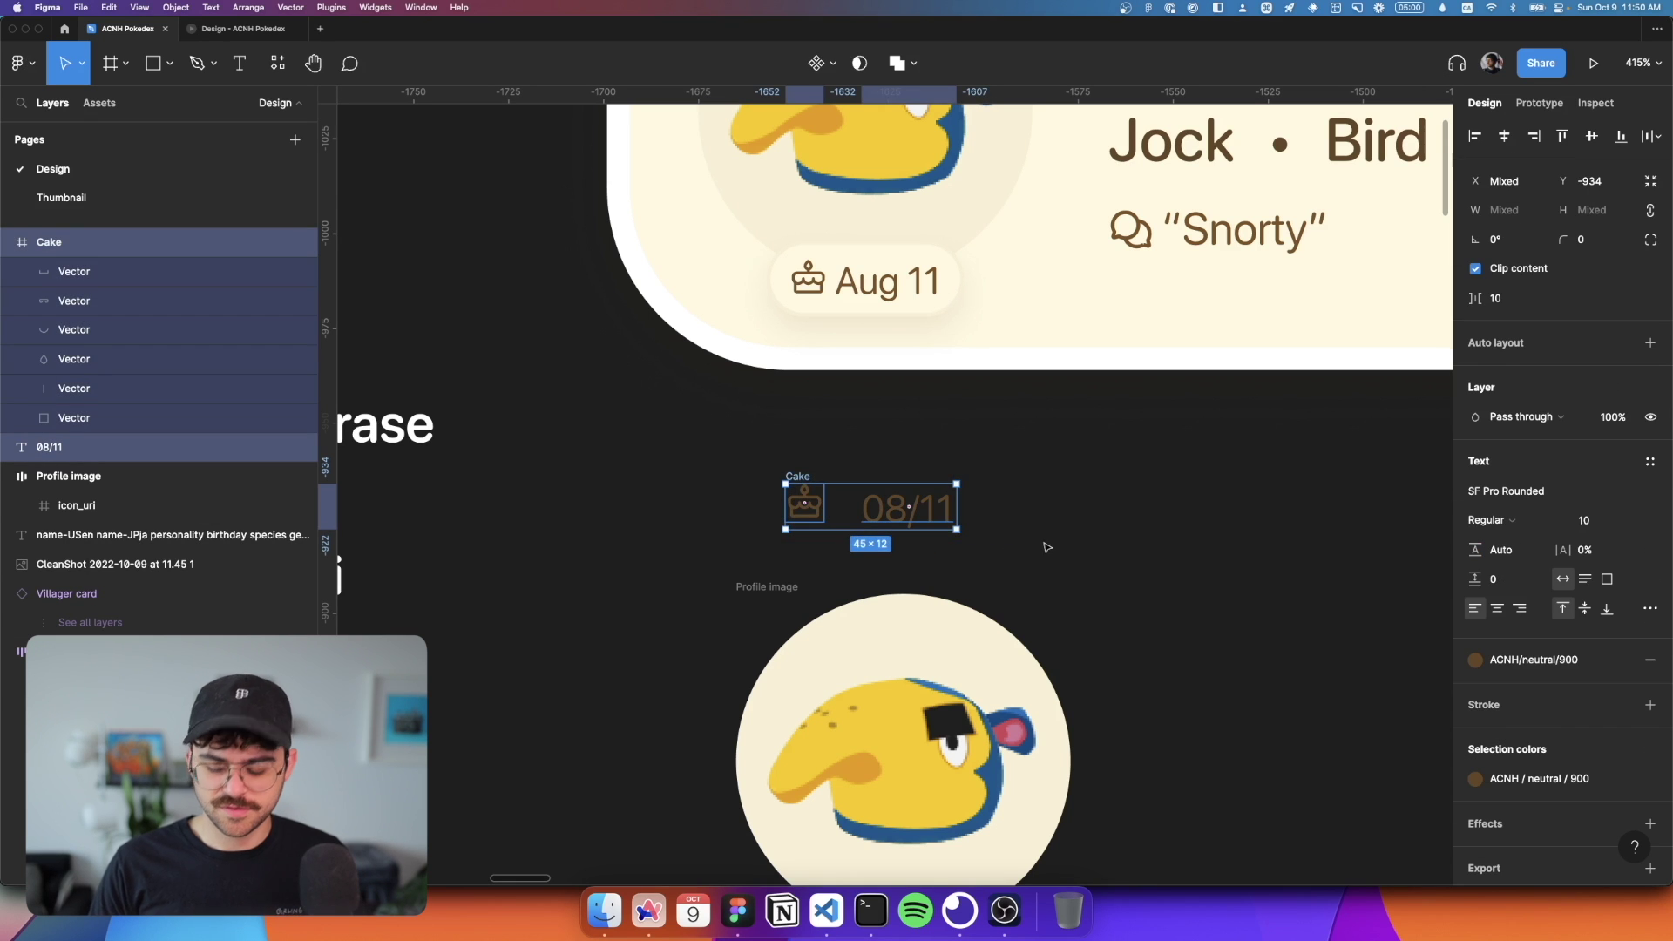
key(shift+a)
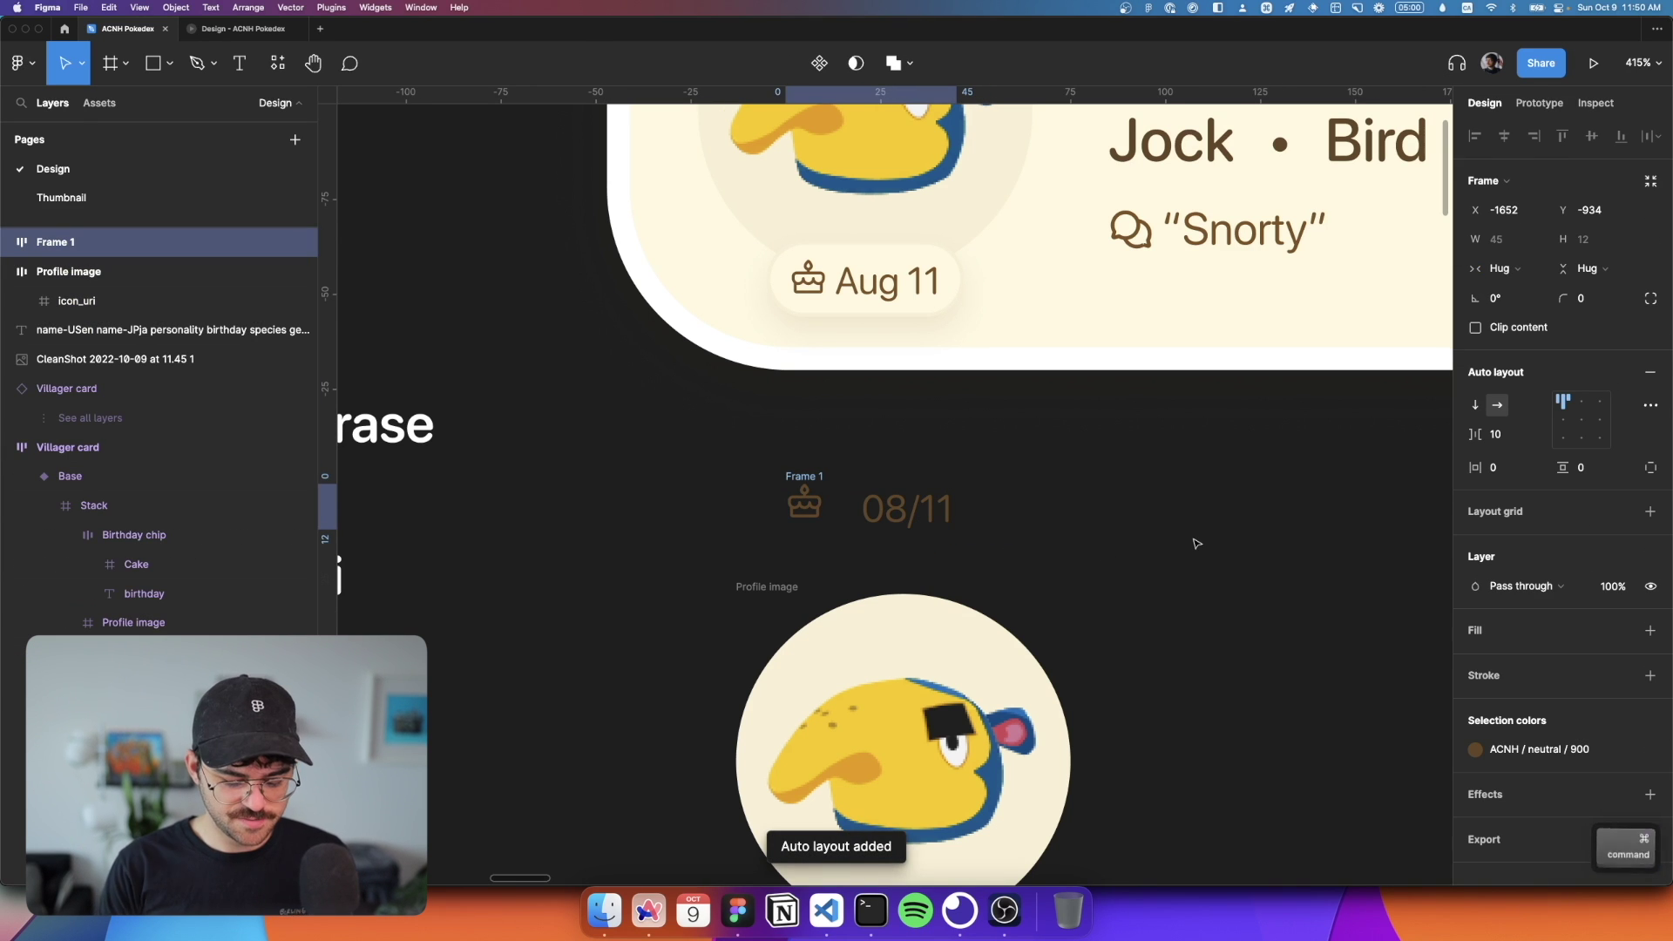
key(super+r)
text(Birthday)
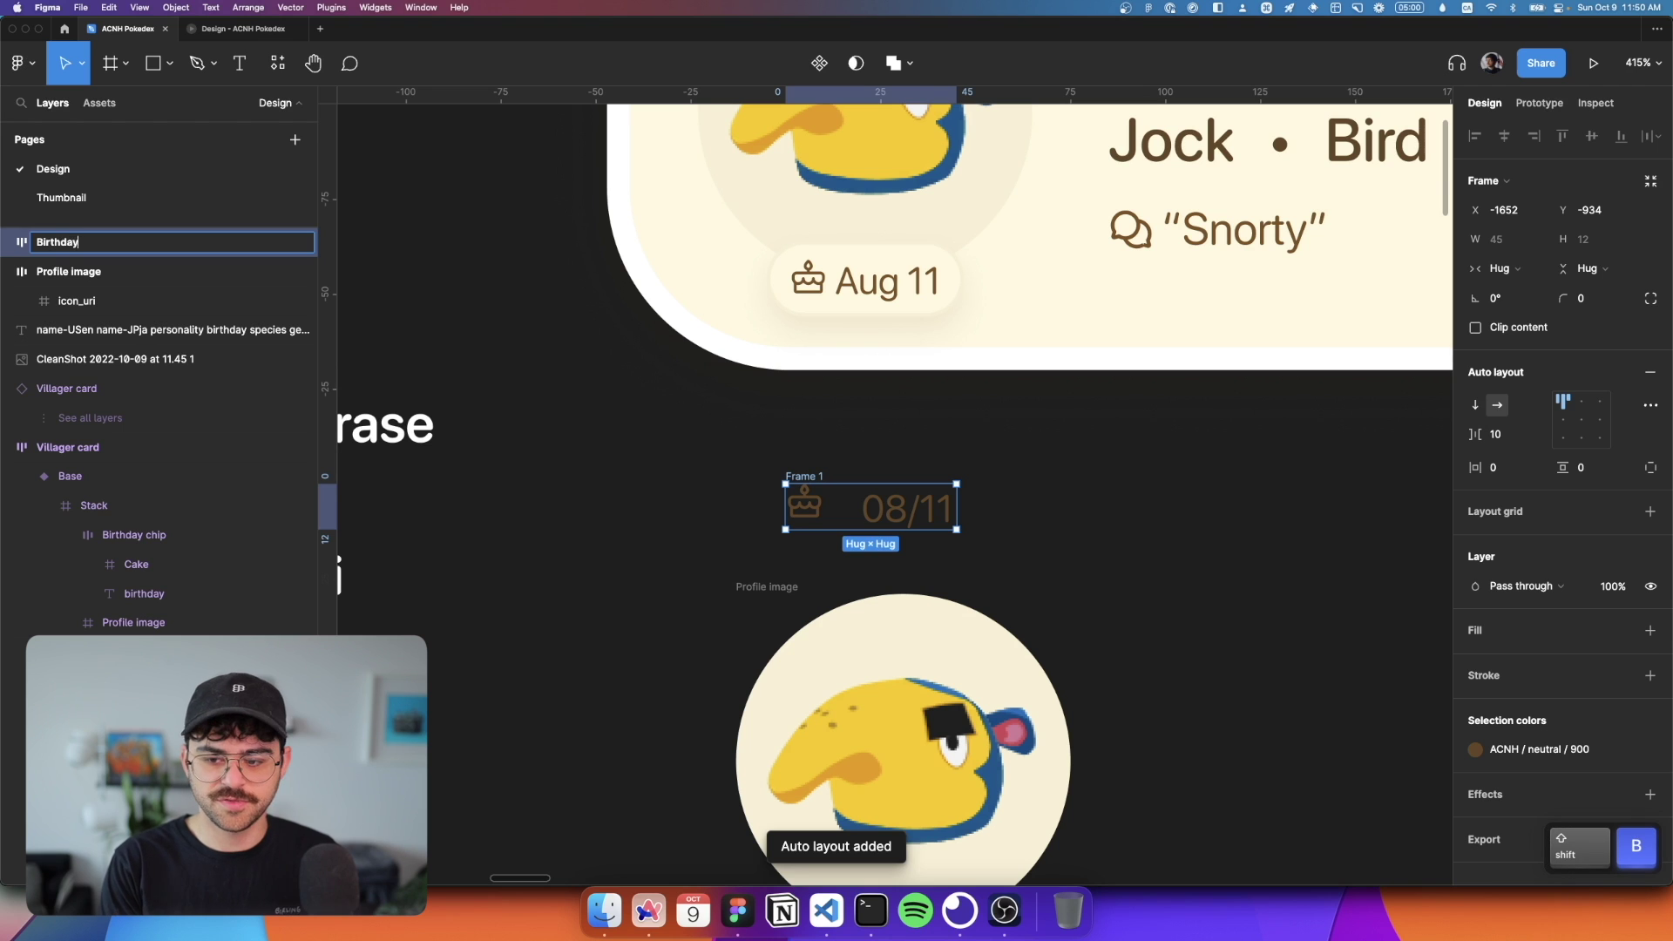
text( chip)
key(Return)
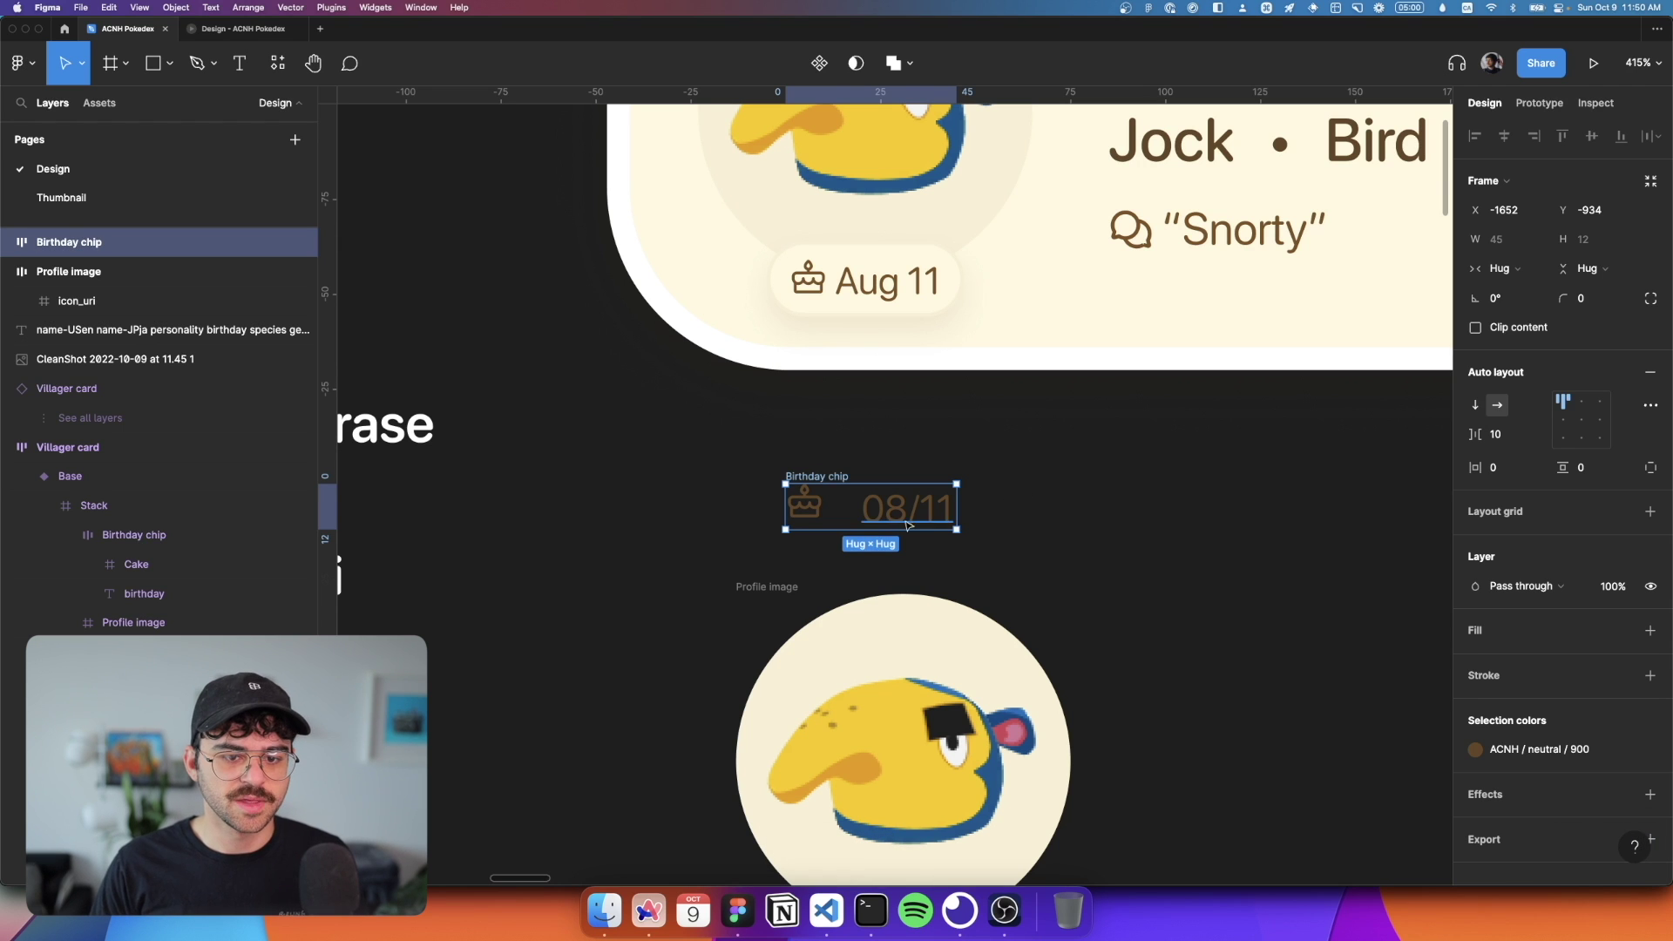
Step: Rename the 08/11 text layer to 'birthday'
click(907, 524)
key(super+r)
text(birthd)
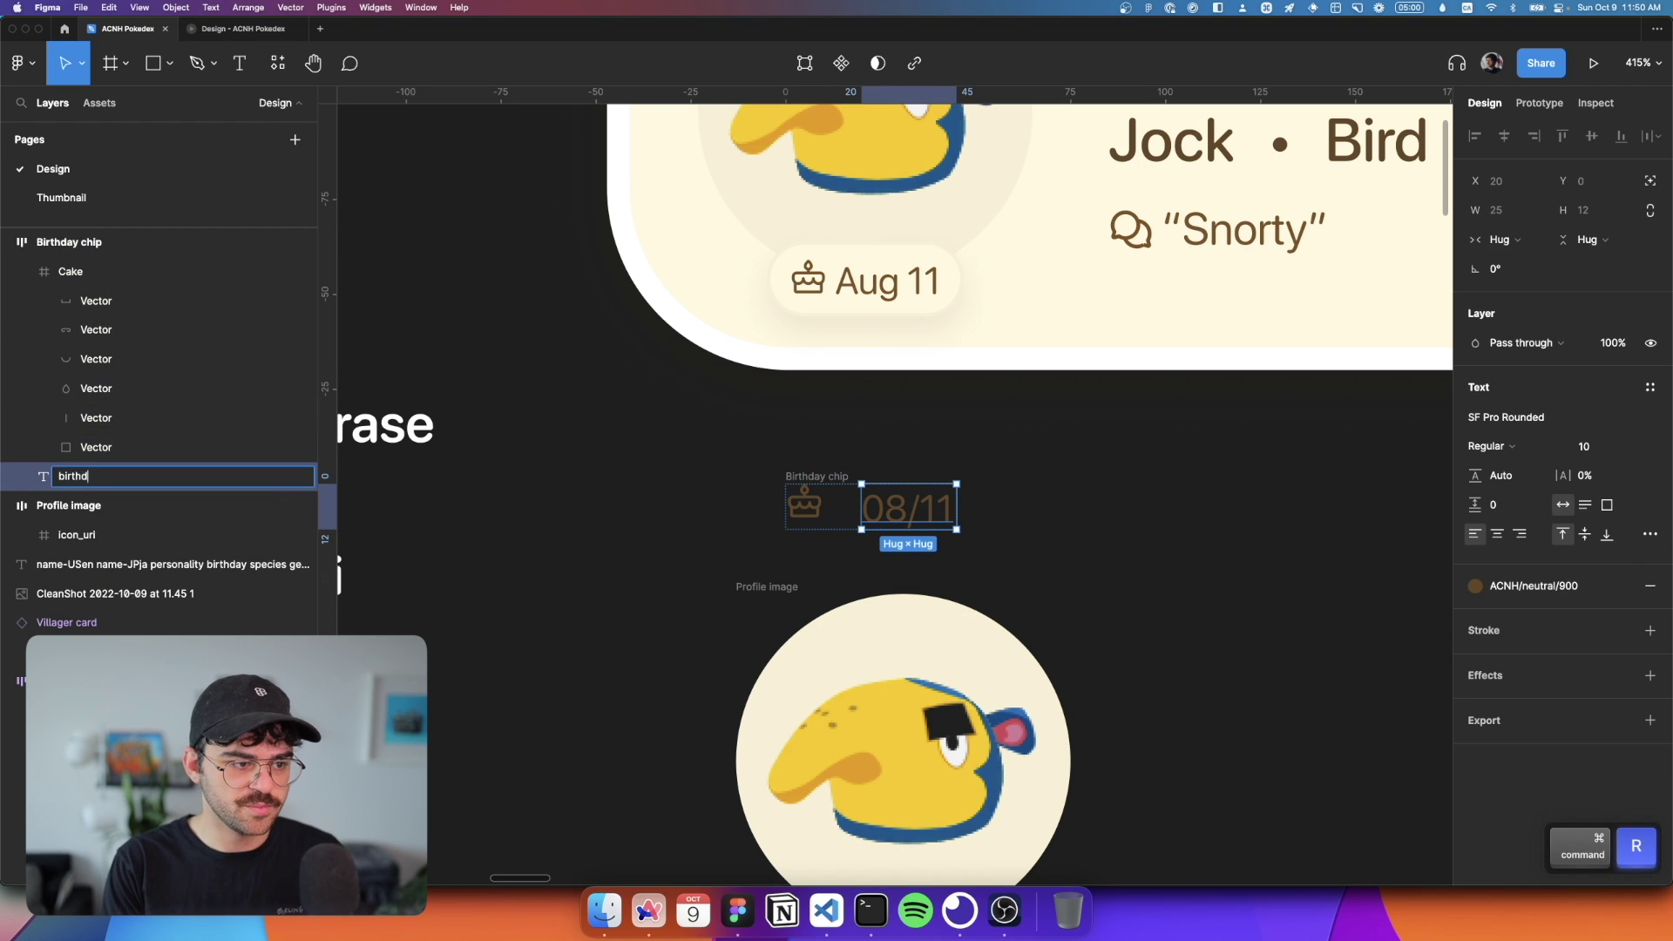
text(ay)
key(Return)
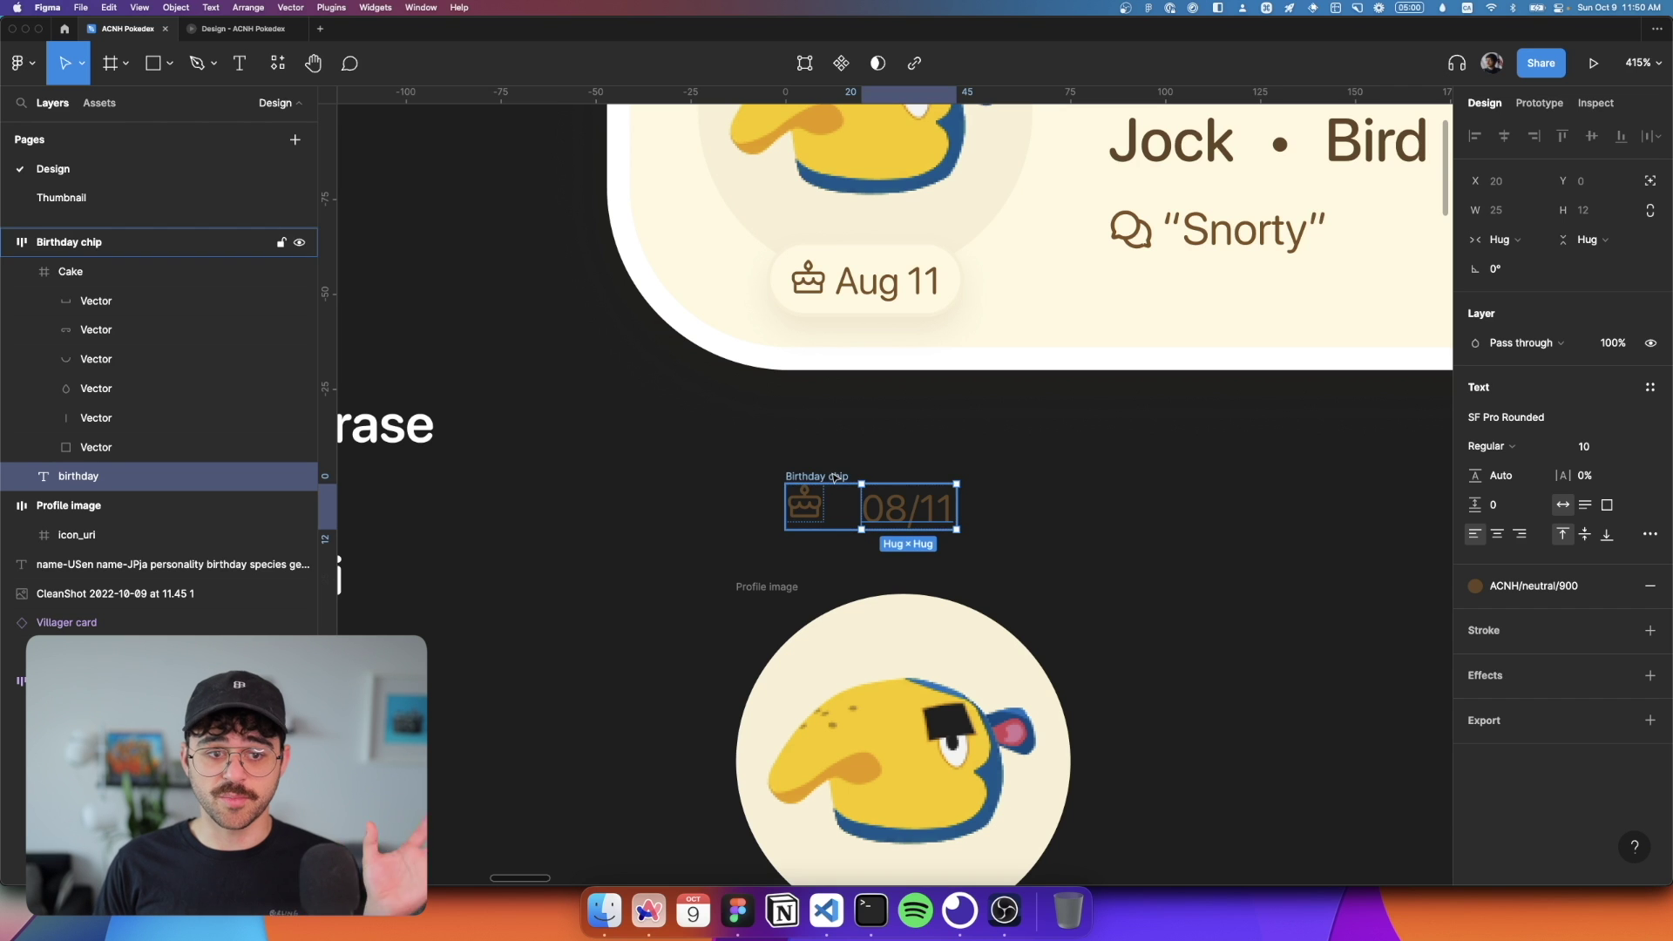
scroll(719, 479, down, 2)
scroll(719, 479, left, 5)
Step: Vertically centre the Birthday chip's icon and date with a 2px gap
scroll(783, 294, up, 1)
scroll(783, 295, right, 1)
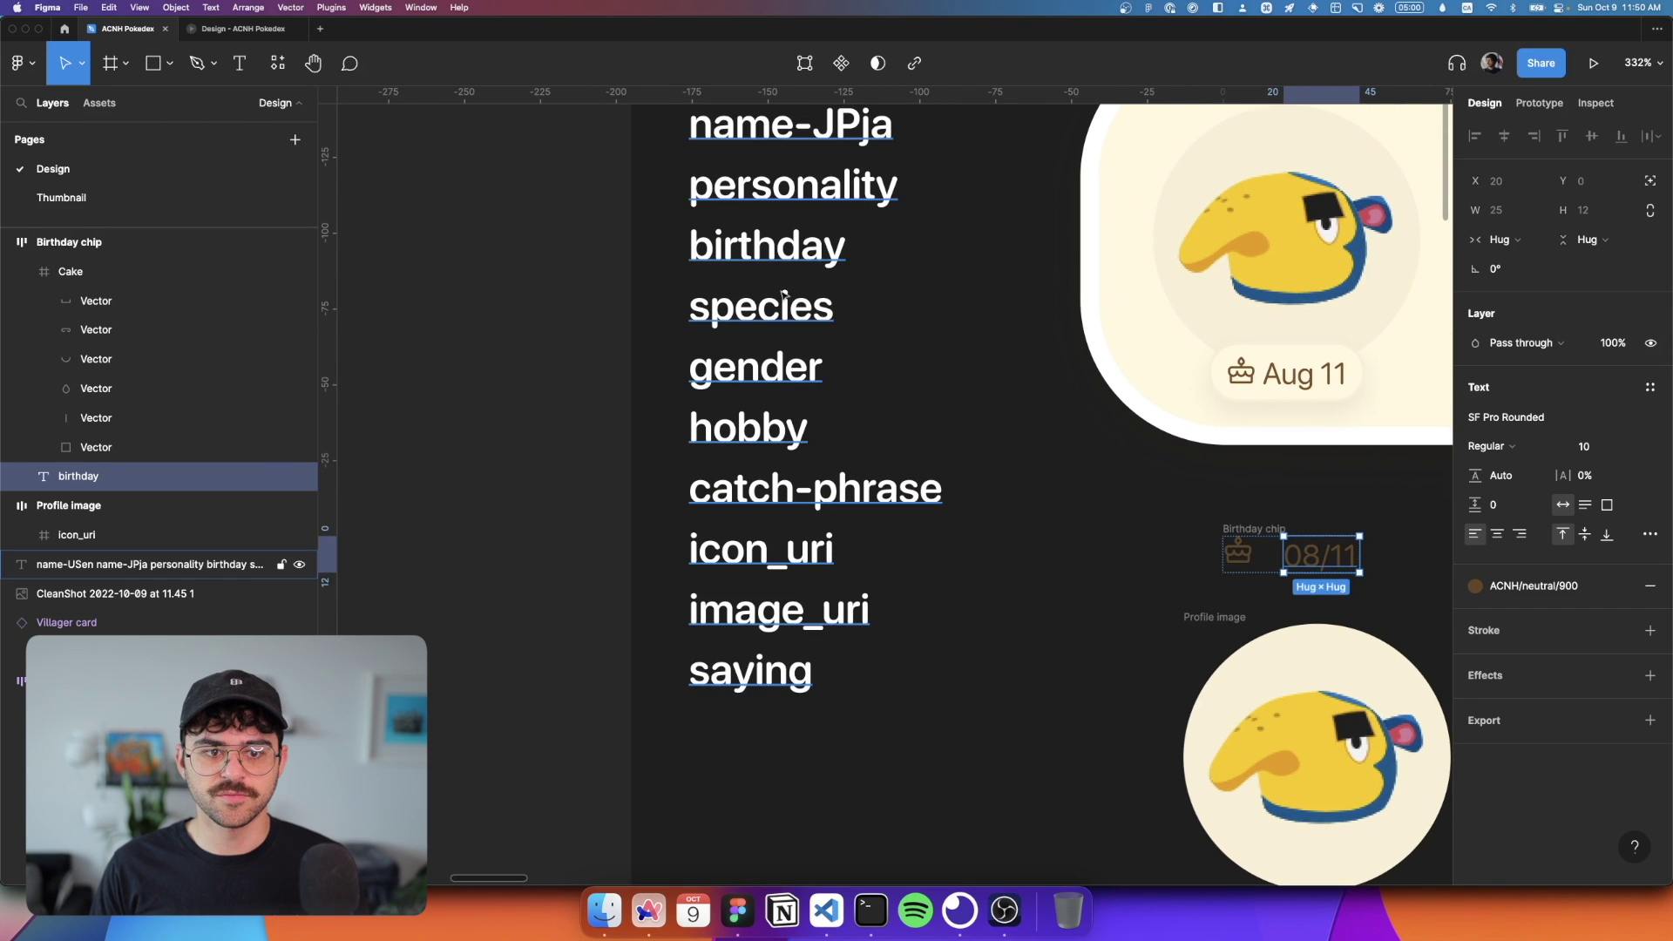
scroll(745, 253, right, 3)
scroll(1058, 534, up, 4)
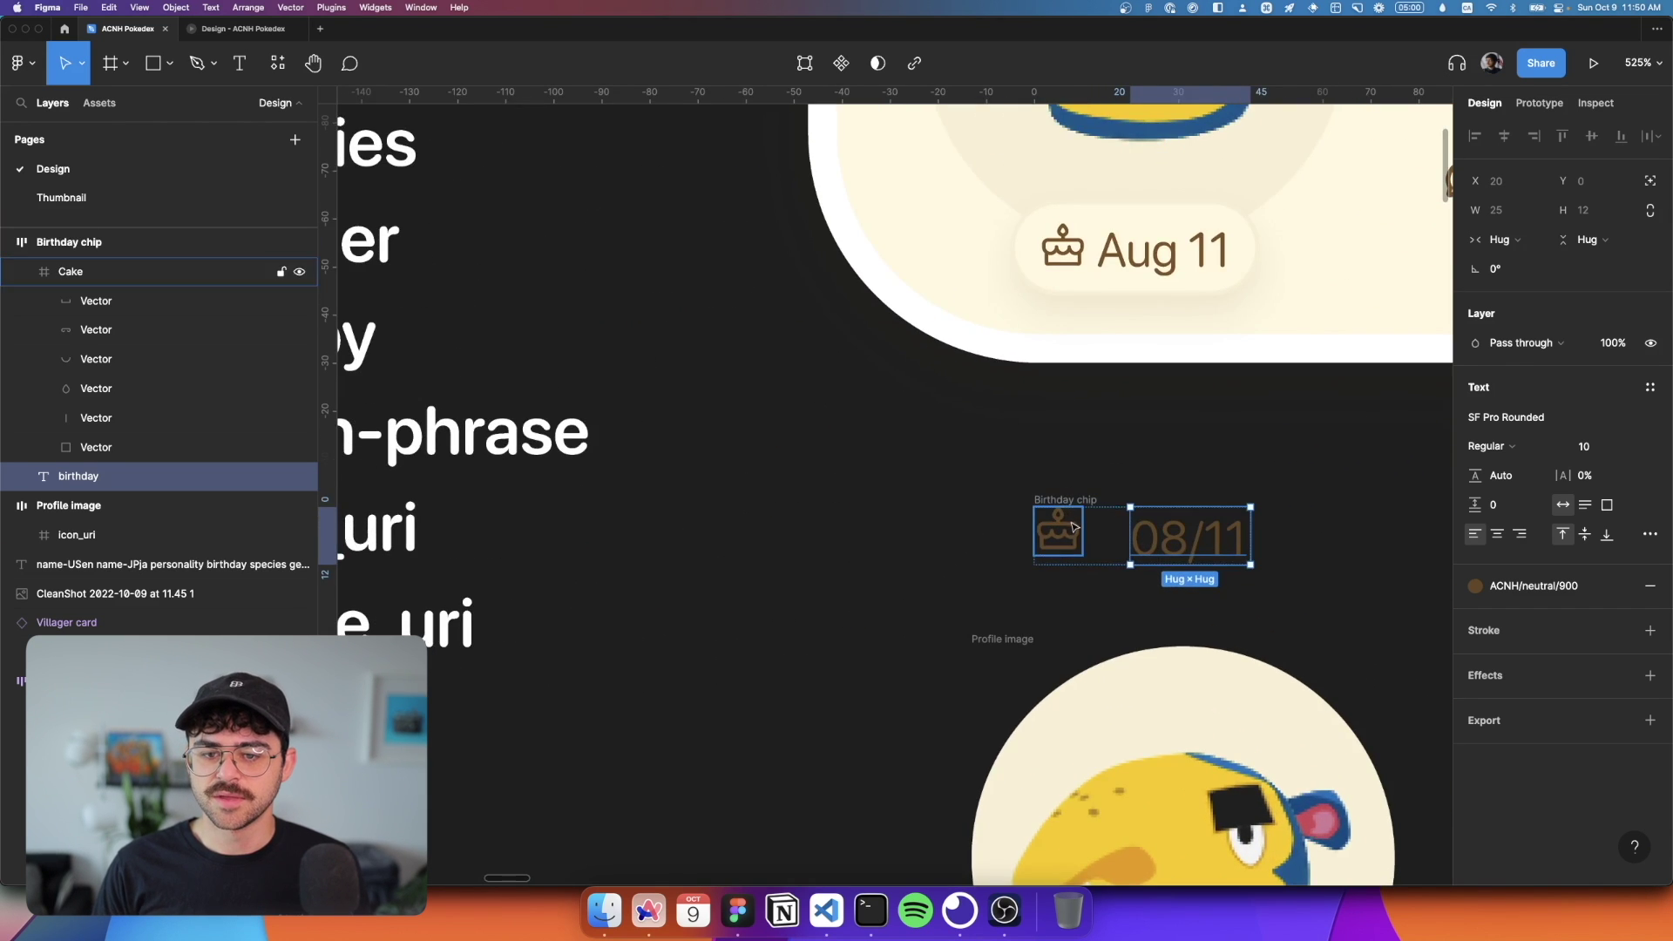
click(1058, 533)
click(1563, 419)
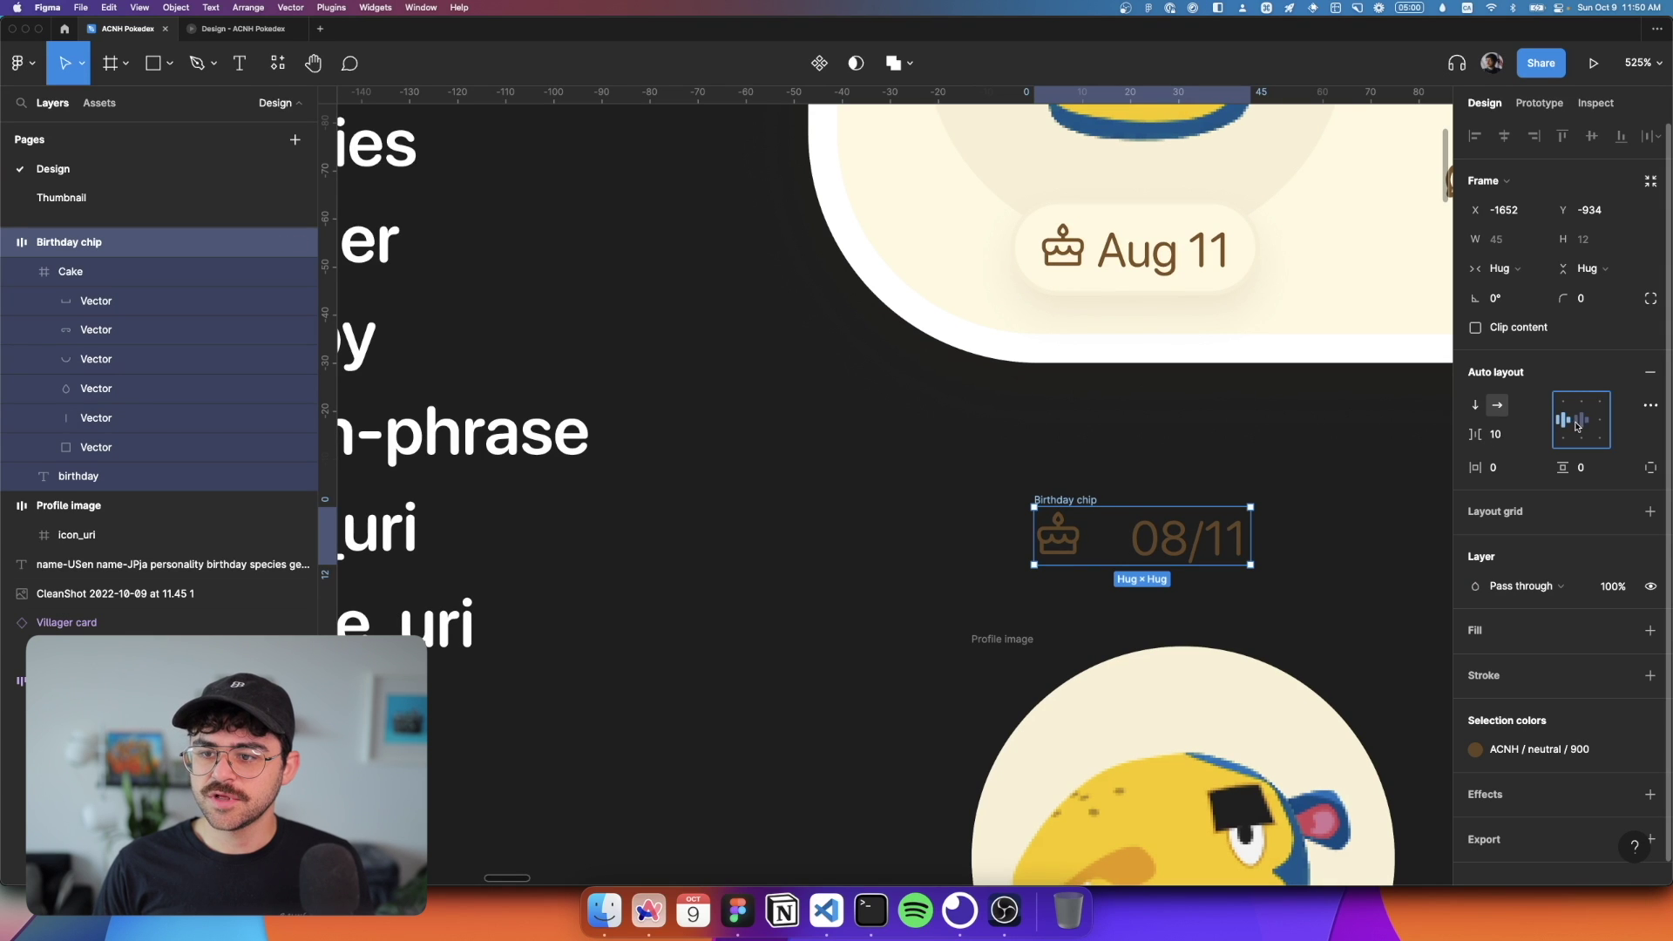
click(1505, 442)
text(4)
key(Return)
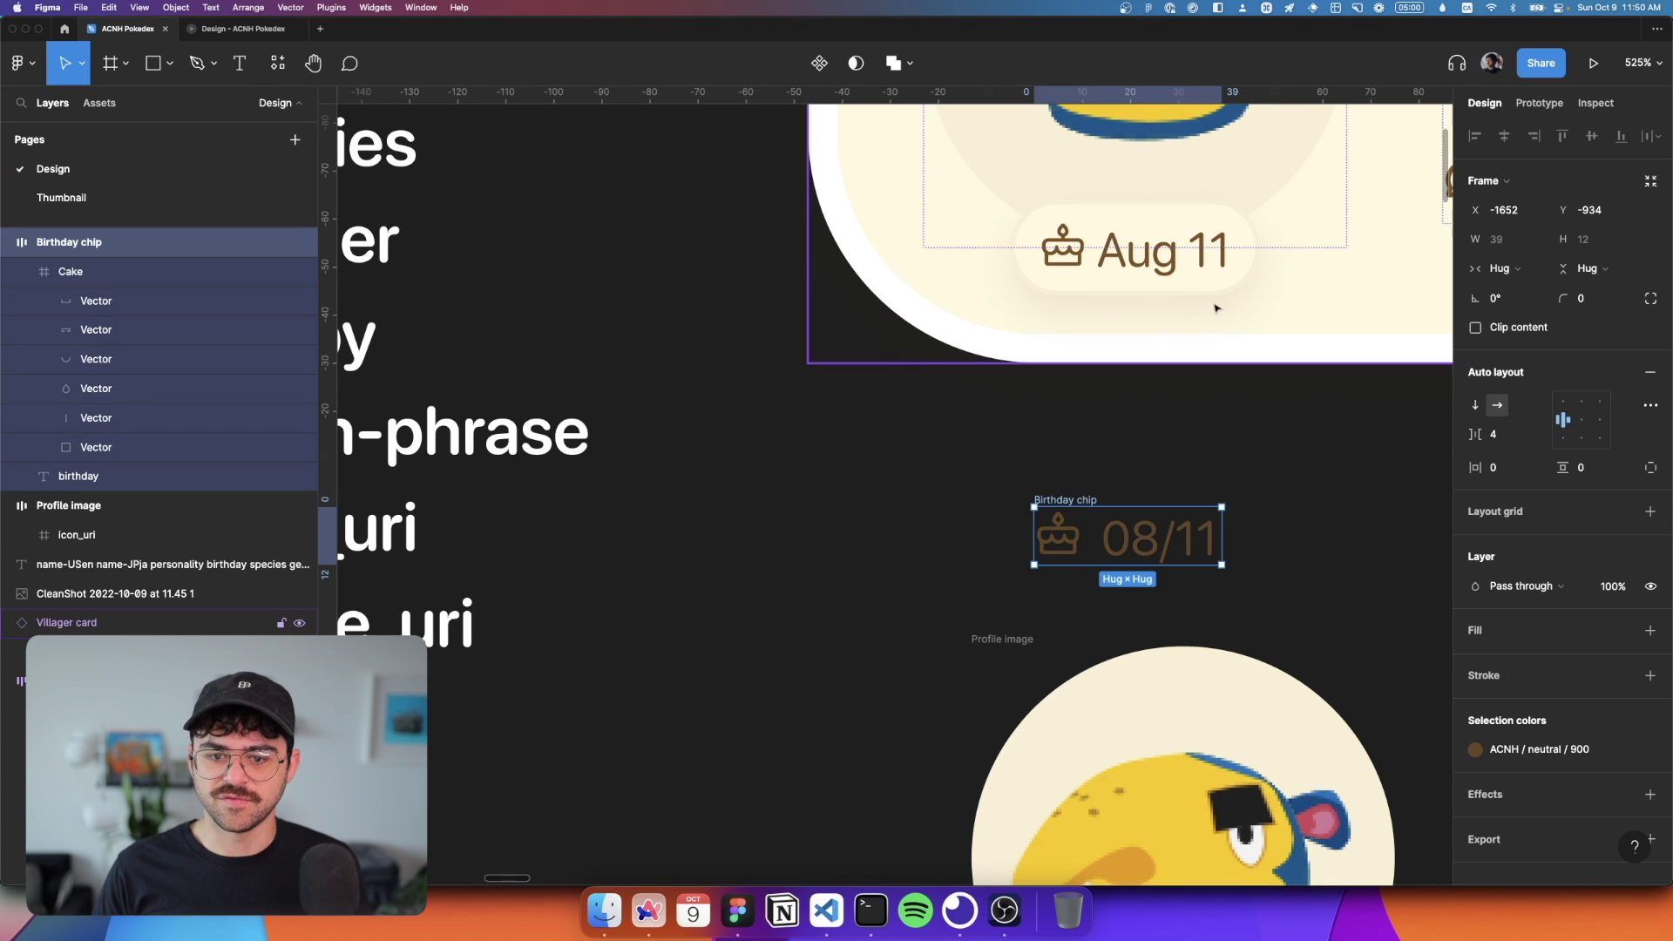
click(1527, 436)
text(0)
key(Return)
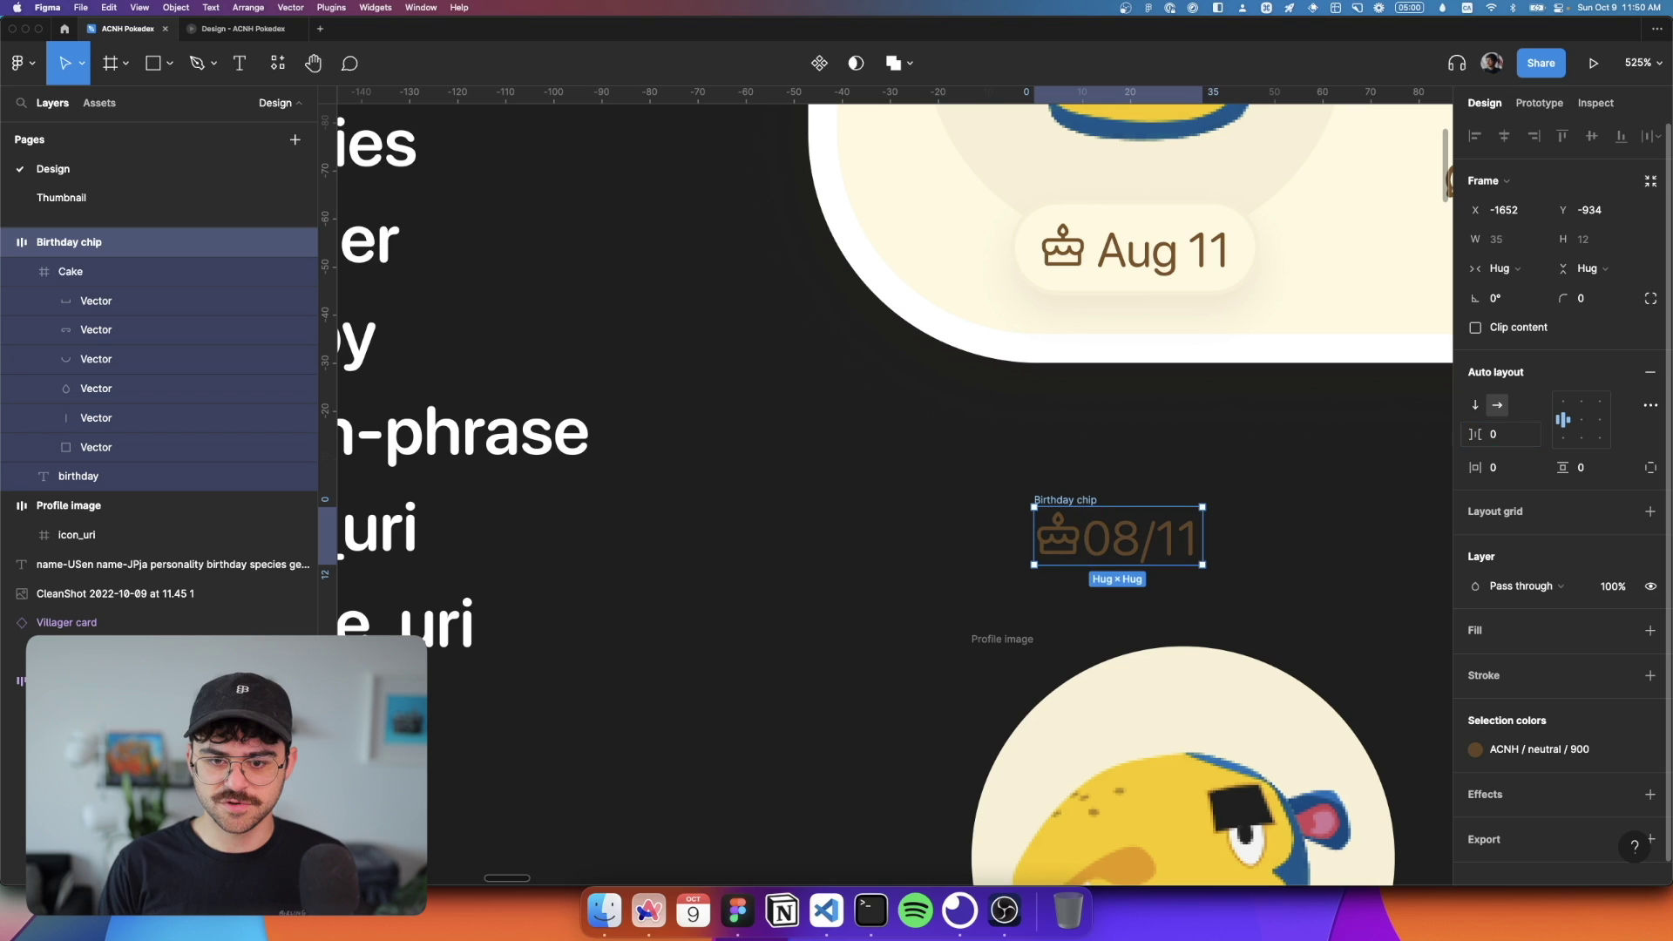
click(1527, 436)
text(2)
key(Return)
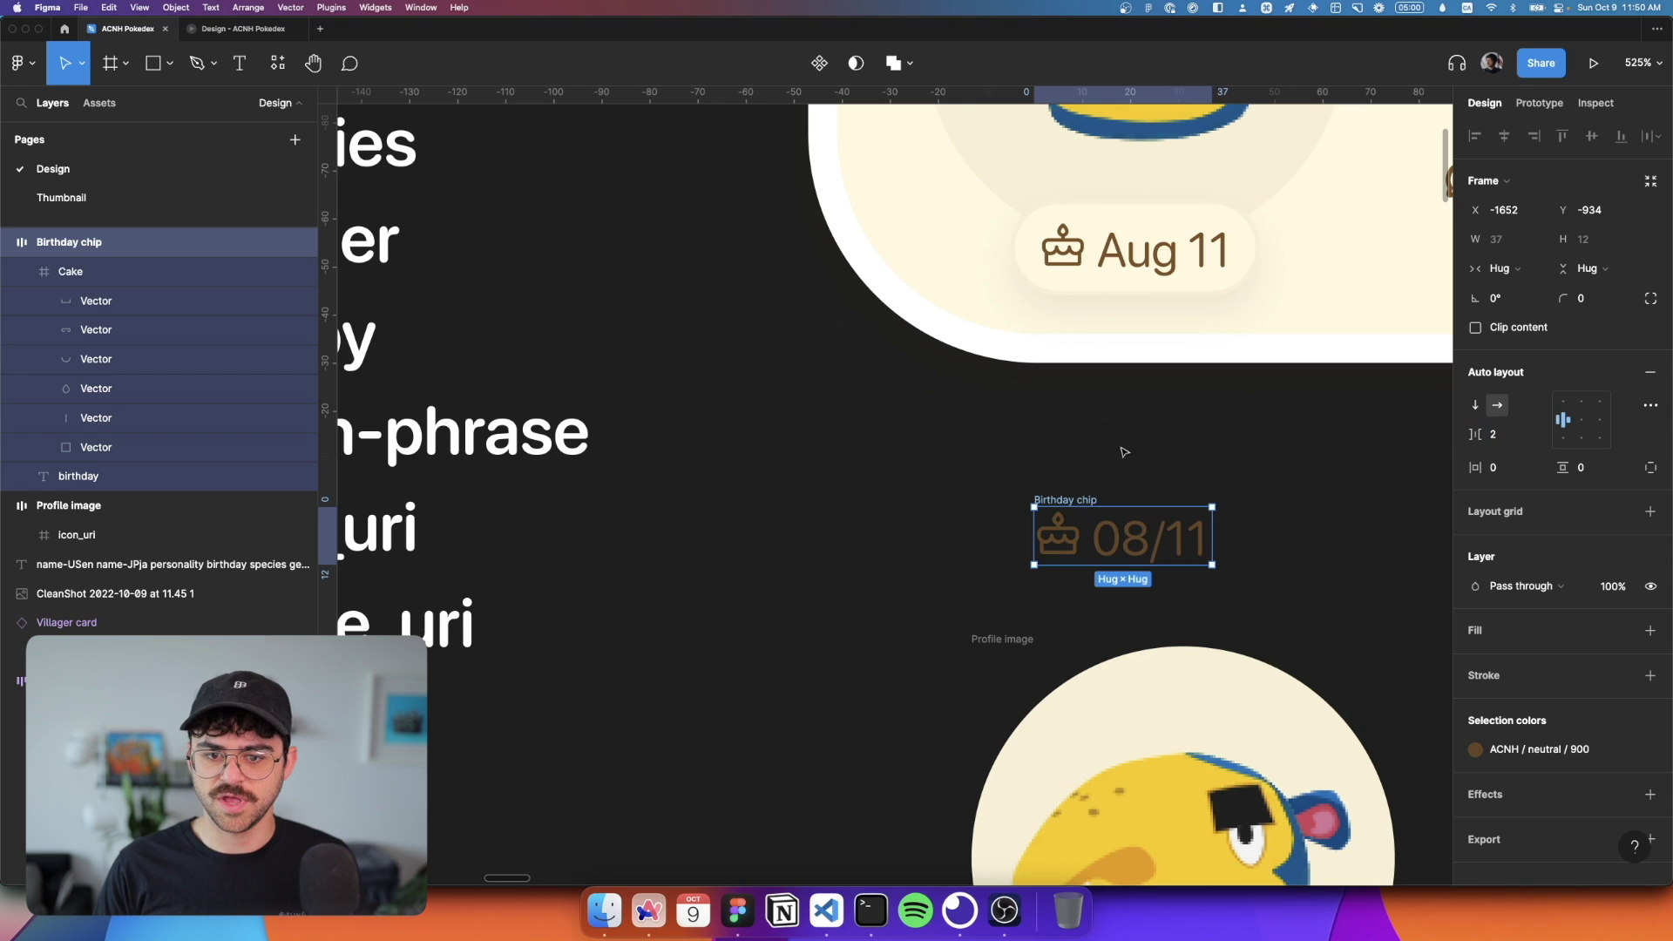
Step: Give the chip 6 horizontal and 4 vertical padding and move it up-left
click(1502, 468)
text(2)
key(Return)
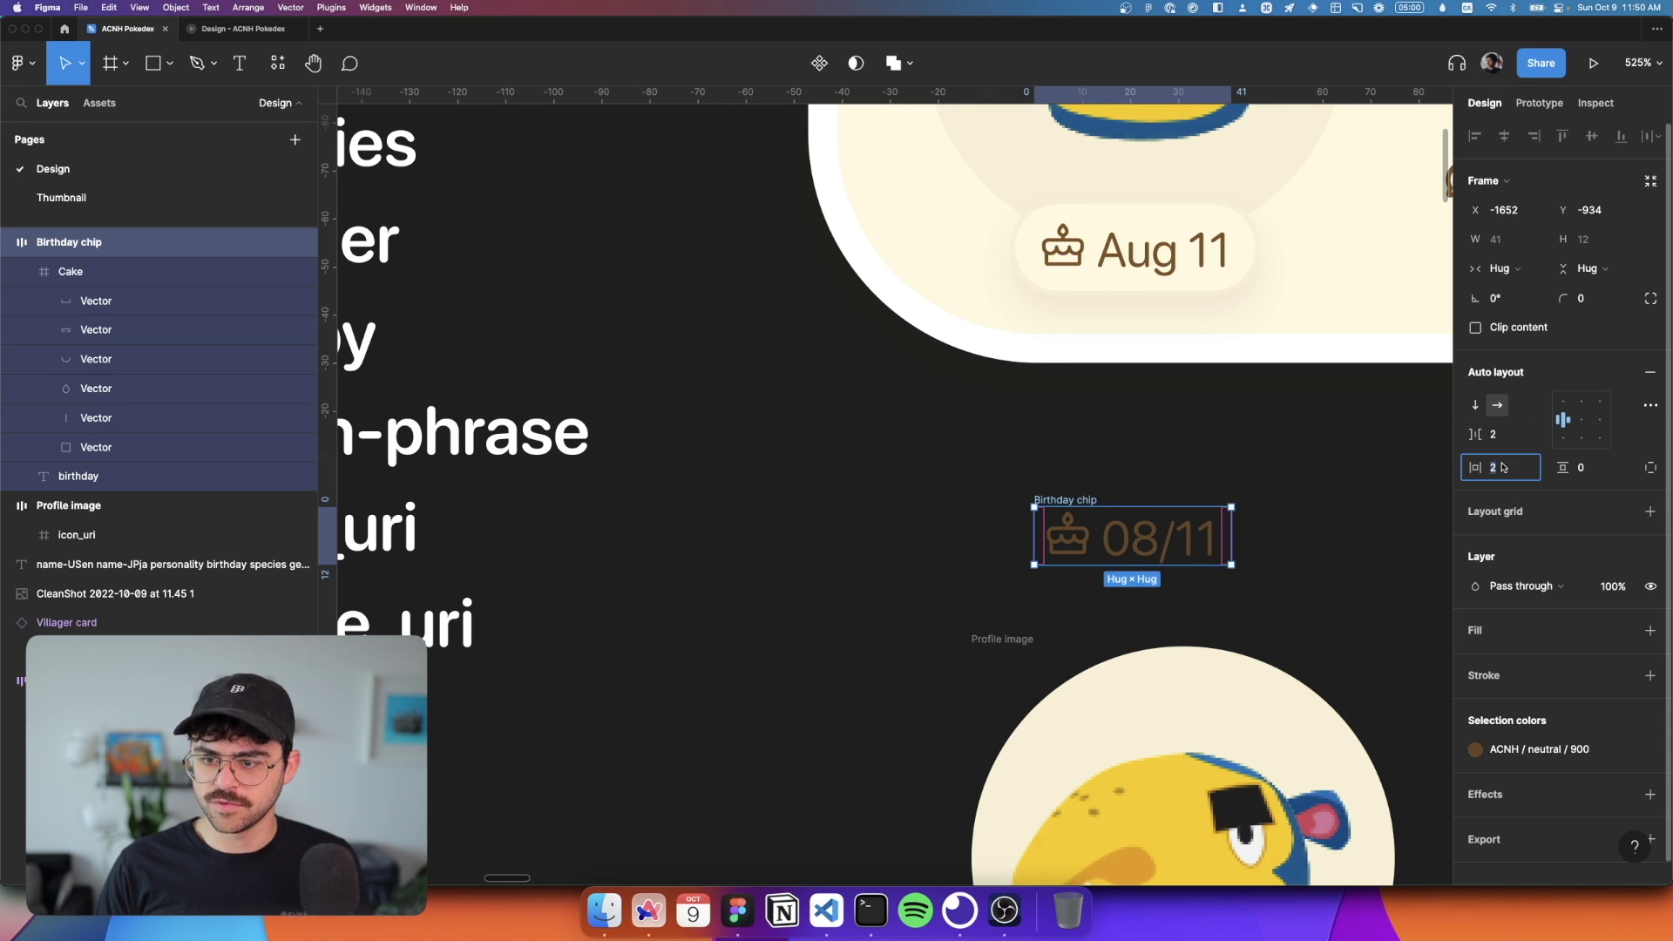
text(6)
key(Tab)
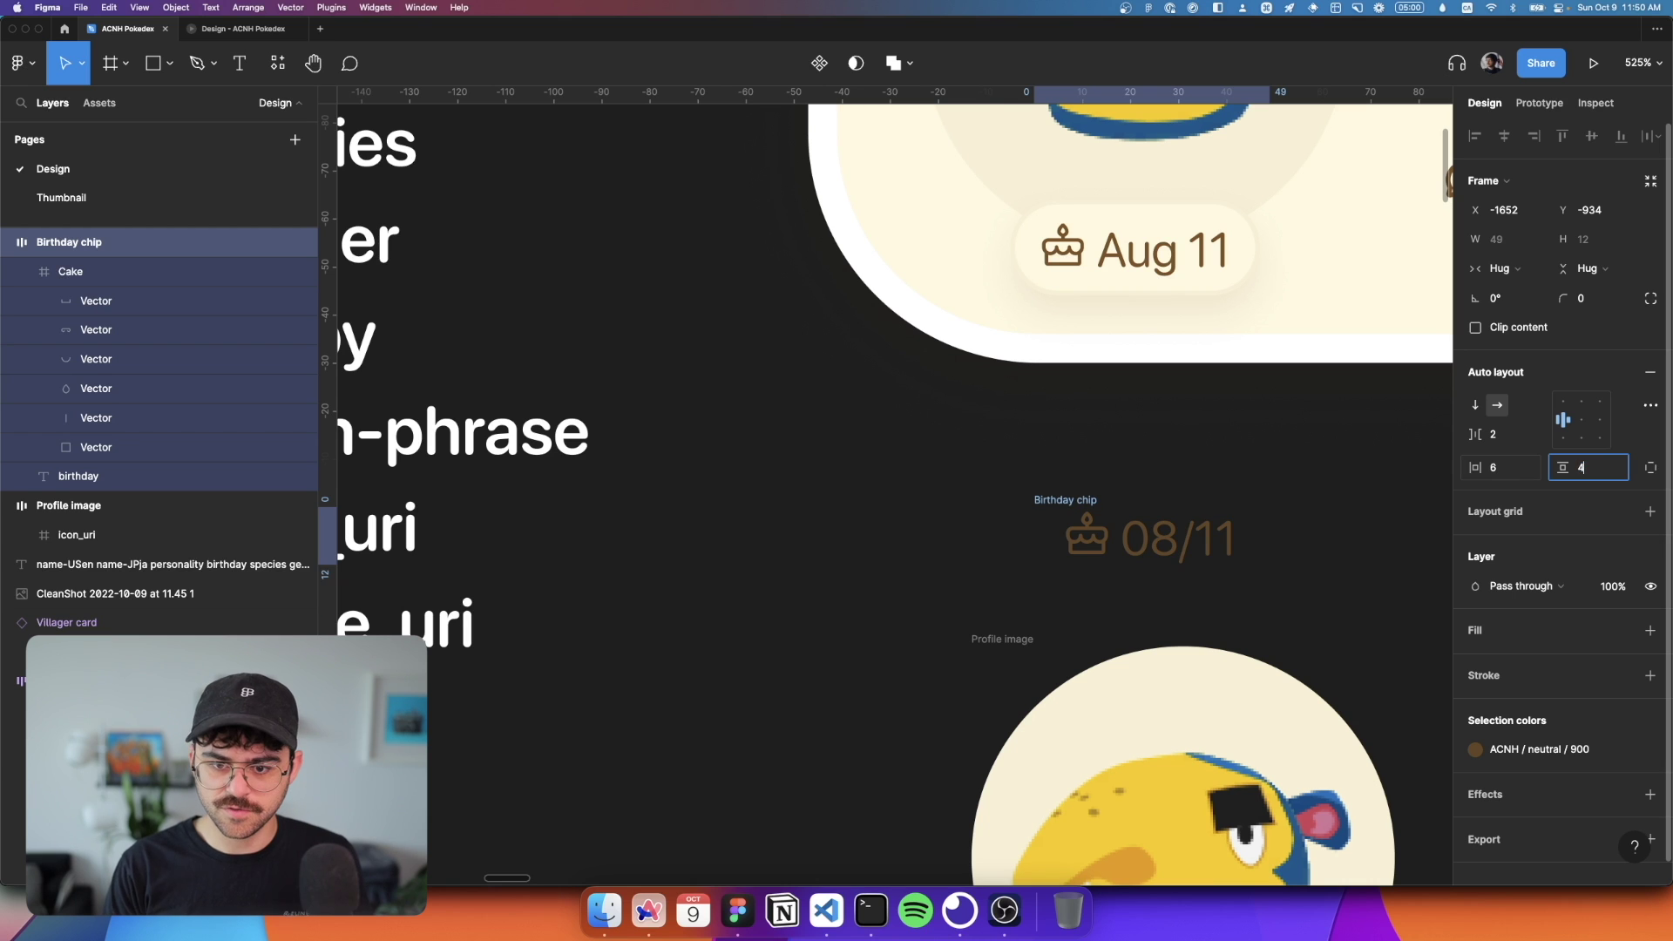
key(Return)
drag(1072, 498, 1028, 431)
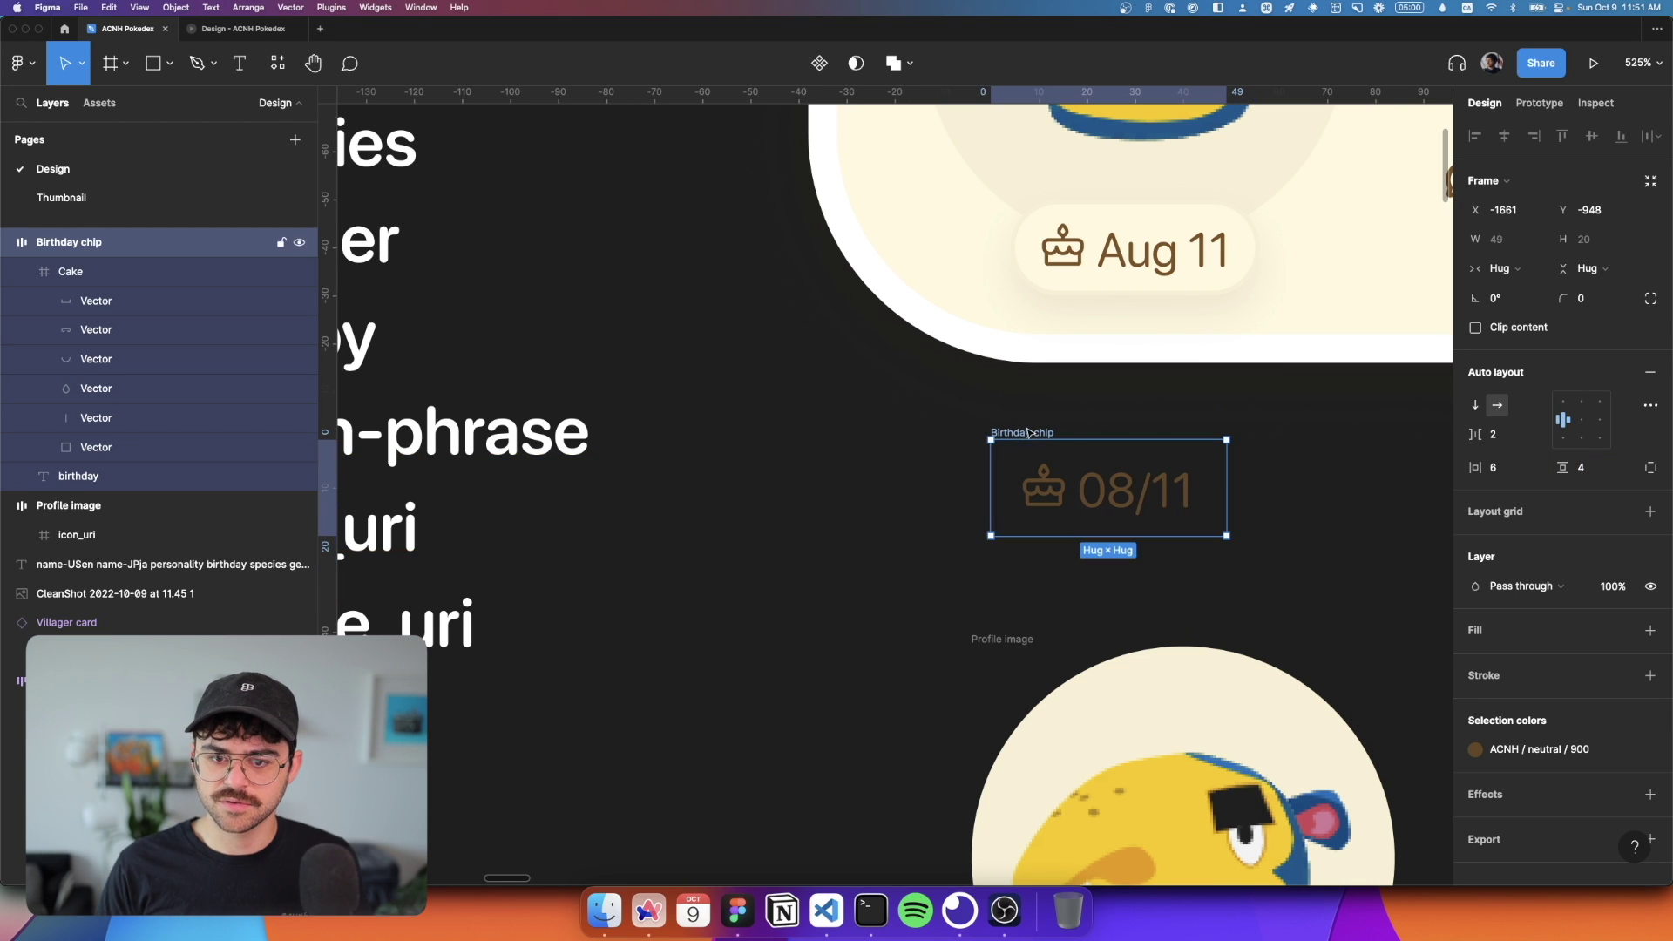
Step: Round the chip into a pill with 99999 radius and an ACNH/neutral/100 cream fill
click(1598, 301)
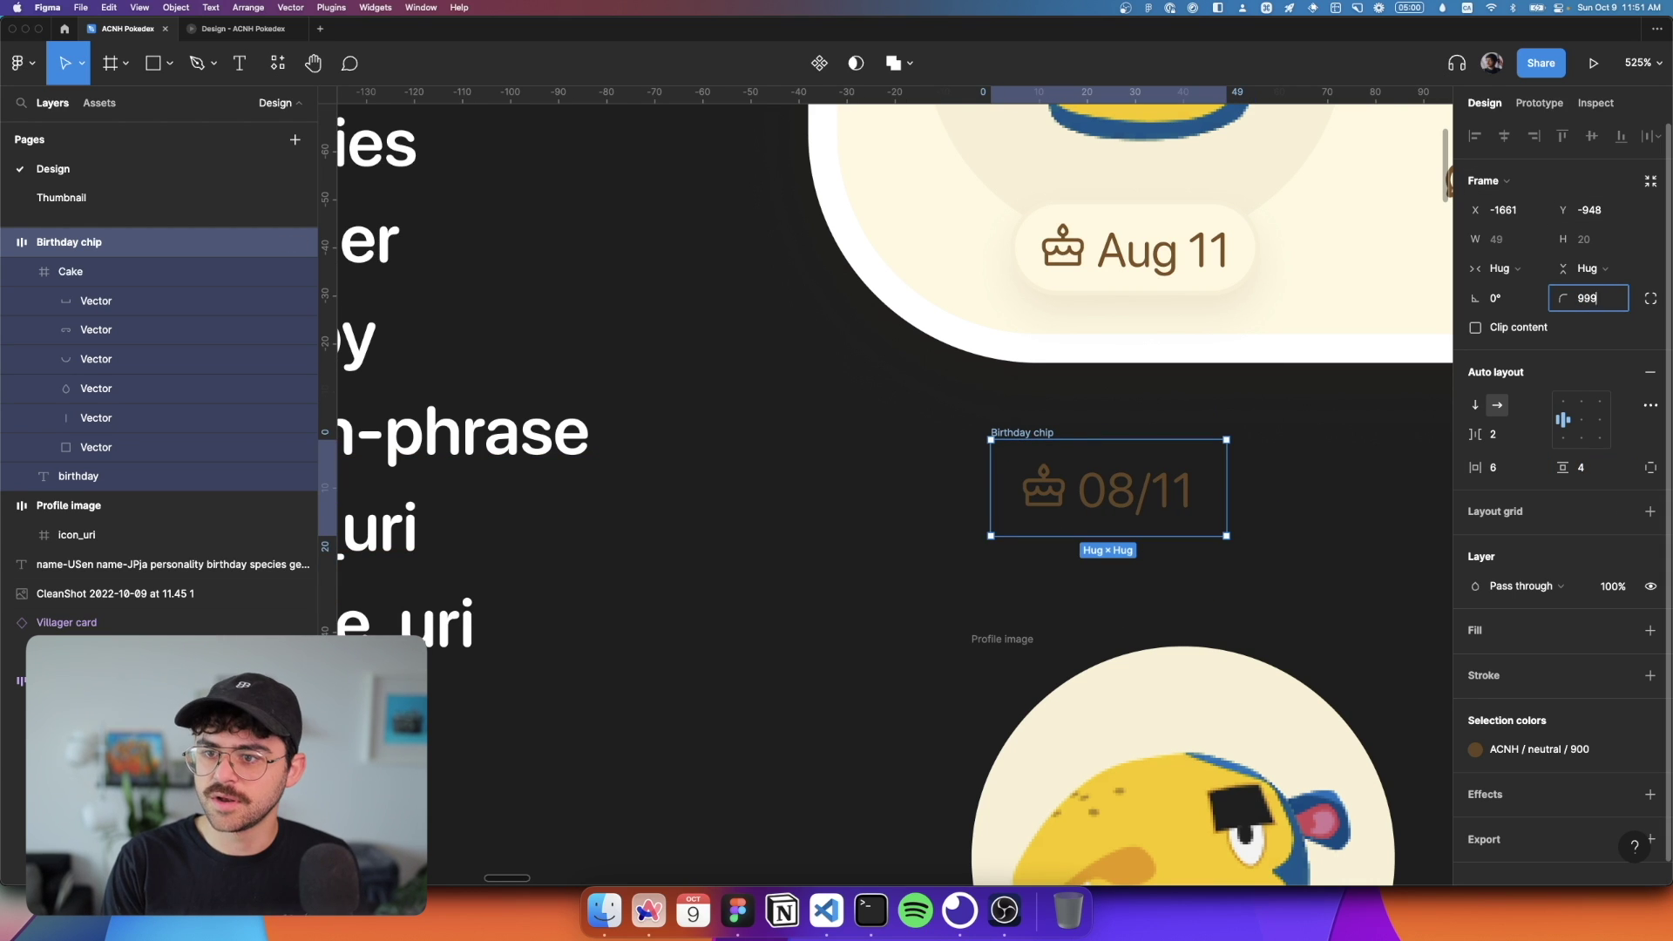
text(99999)
key(Return)
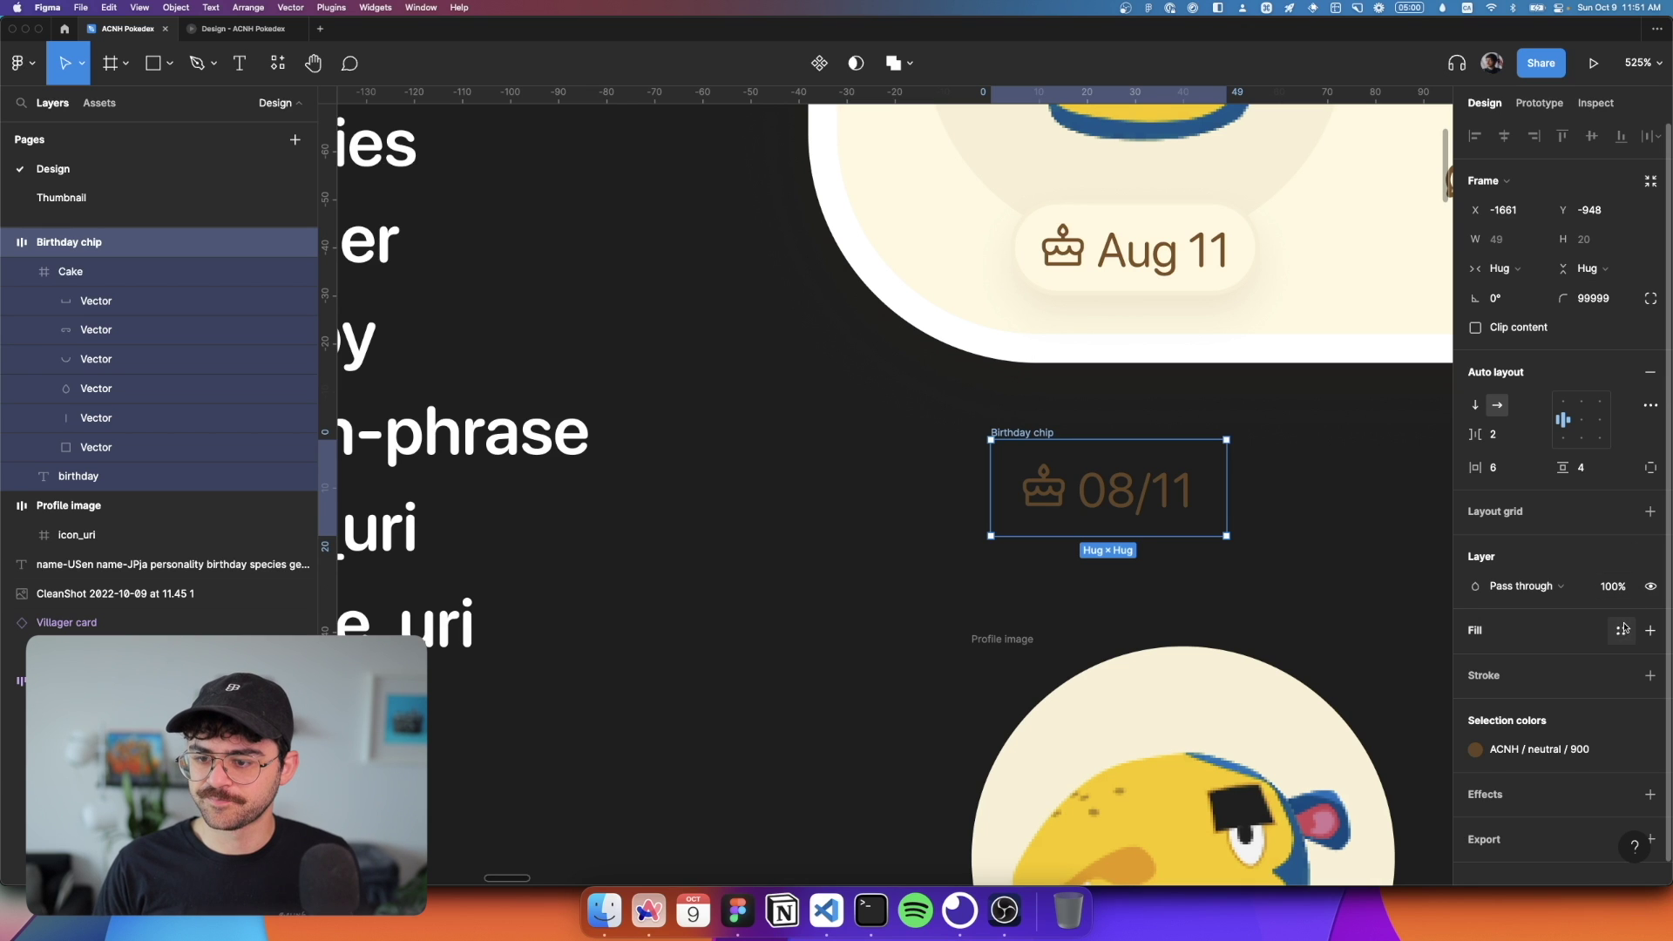
click(1475, 750)
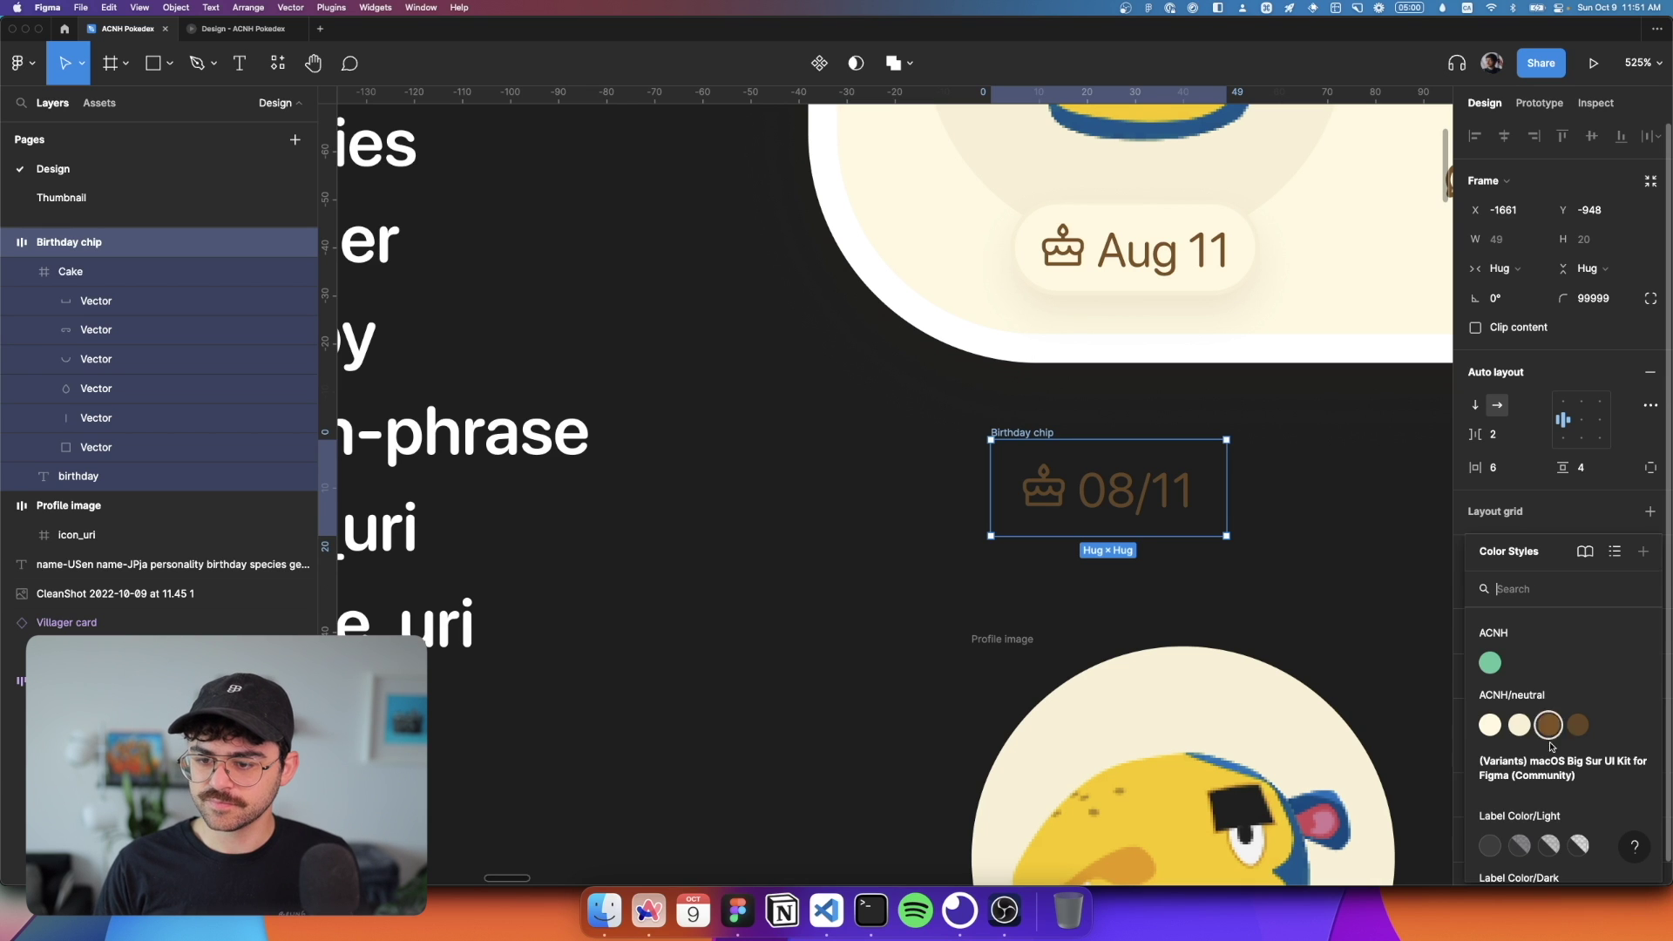
click(1489, 725)
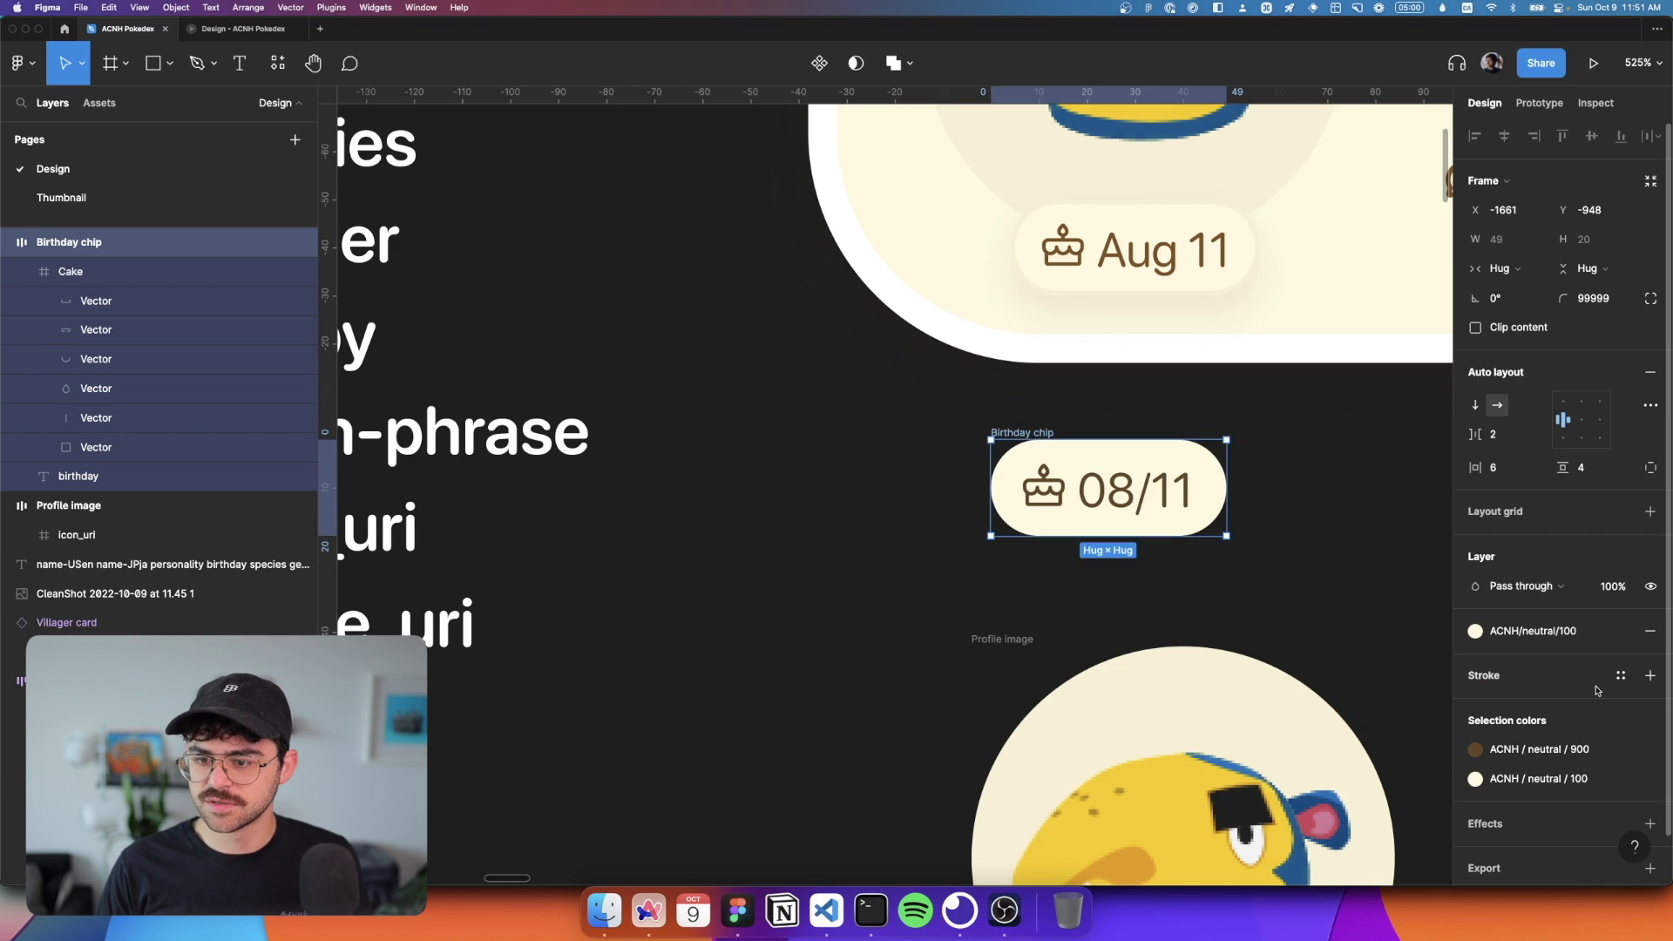
Step: Add a 1px inside stroke using the ACNH/neutral/200 colour style
click(1649, 676)
scroll(1560, 610, down, 3)
click(1475, 518)
click(1516, 729)
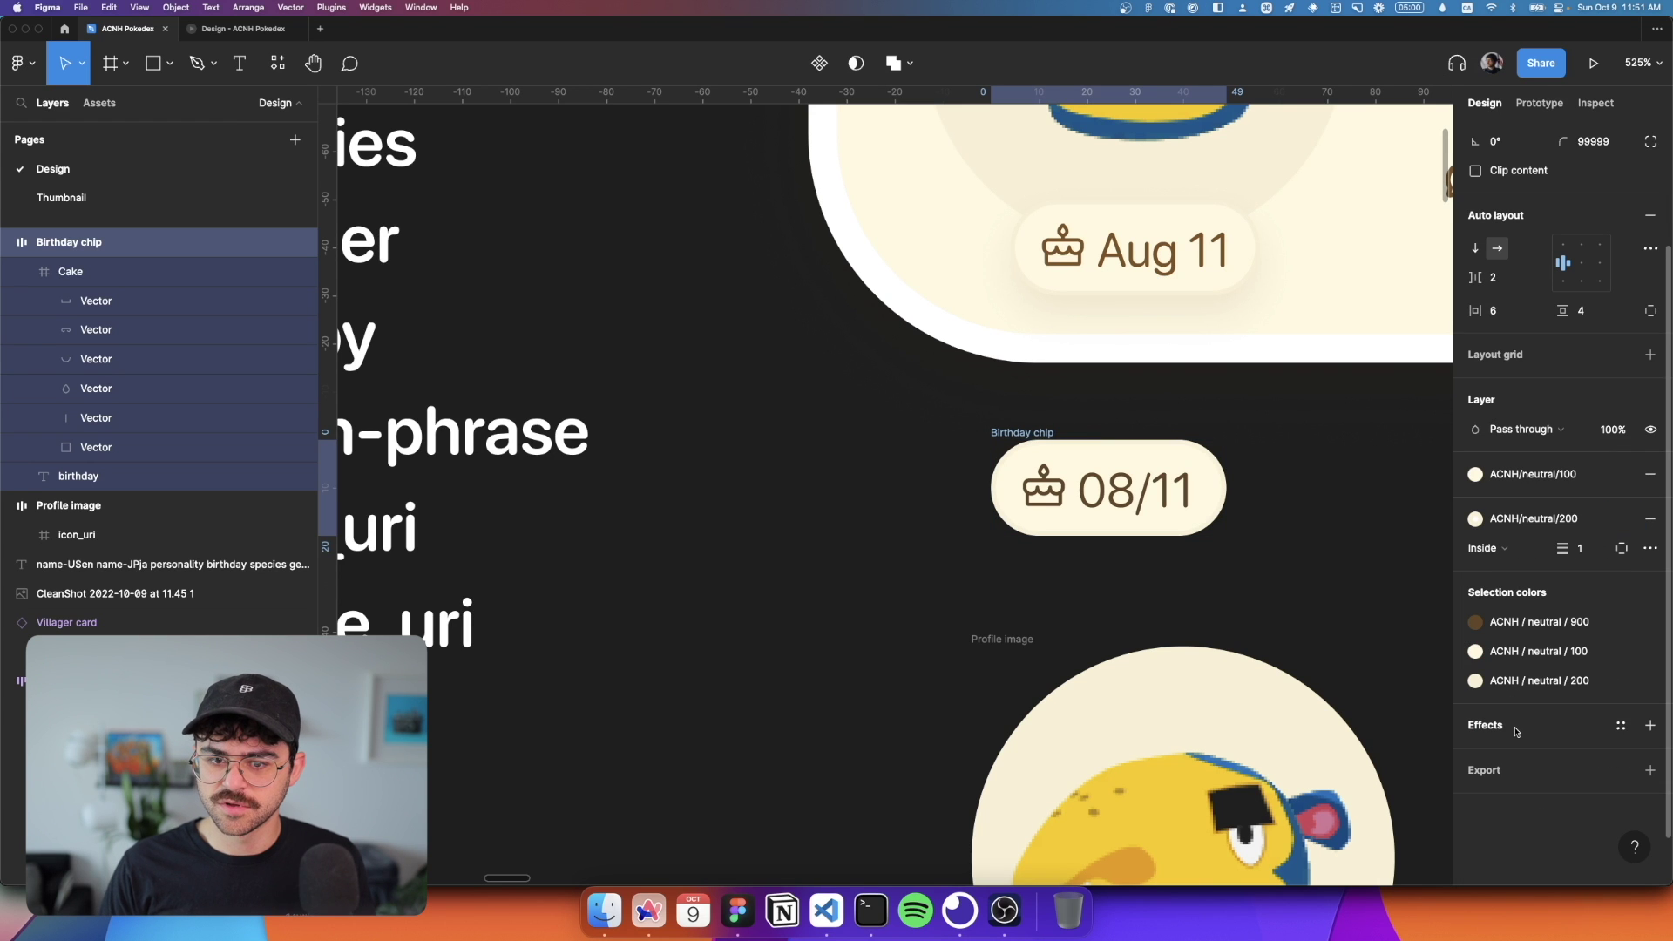
scroll(1312, 478, down, 5)
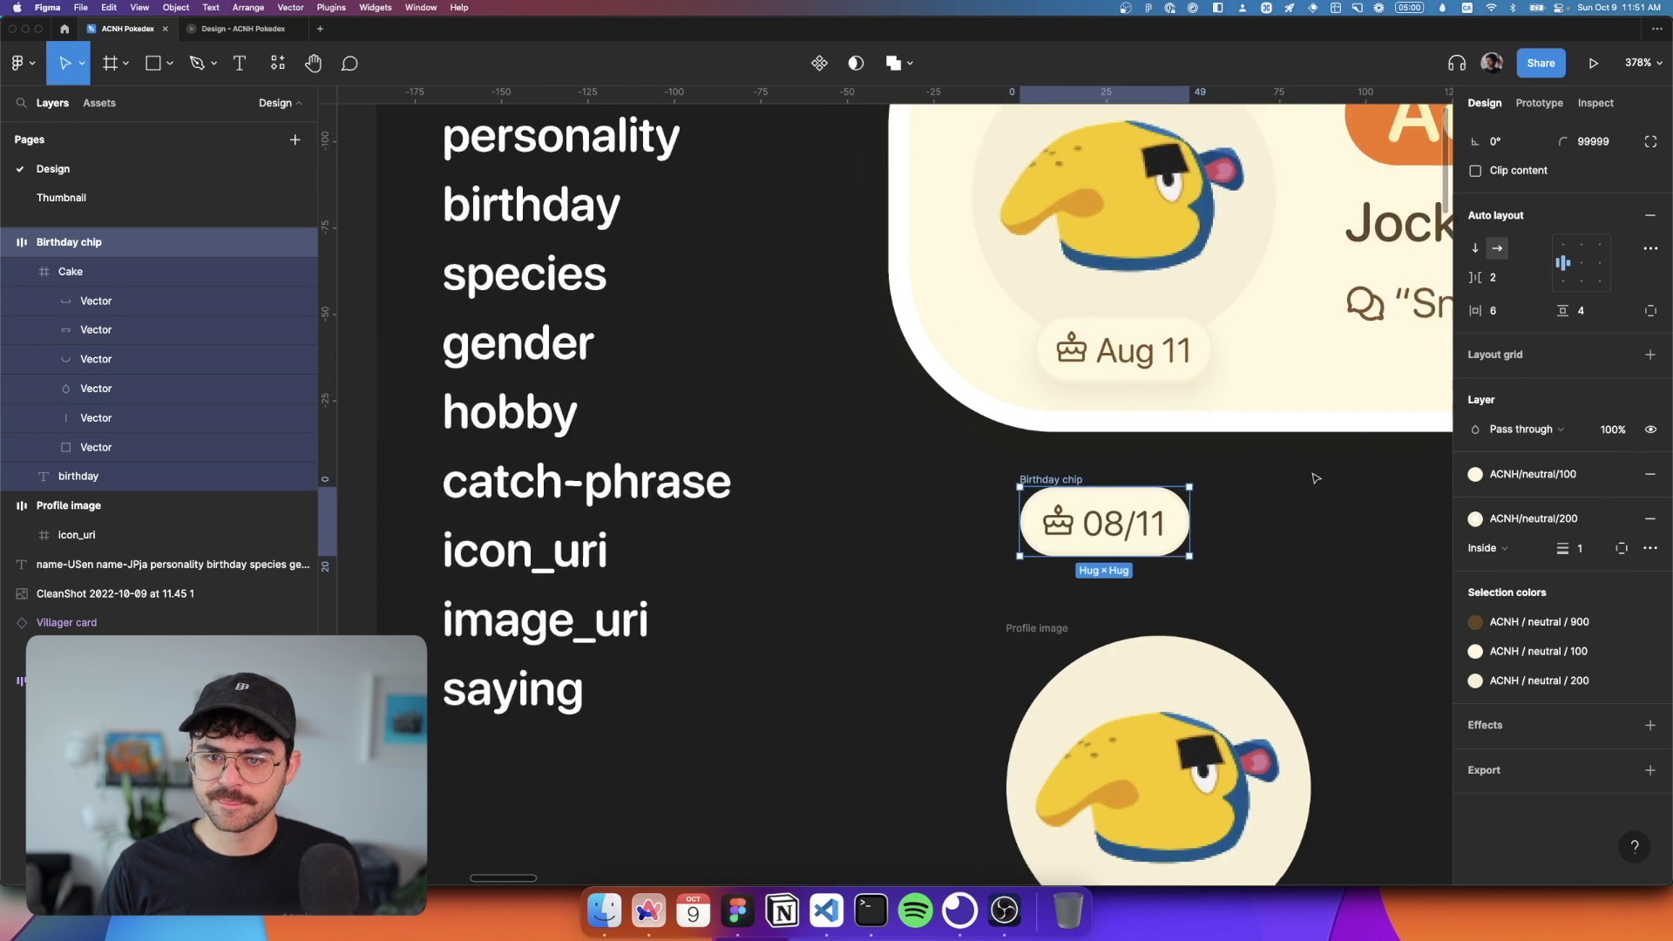
key(Escape)
Step: Wrap the profile image alone in a new frame named Stack
scroll(937, 418, down, 3)
drag(935, 446, 938, 370)
shift+click(926, 357)
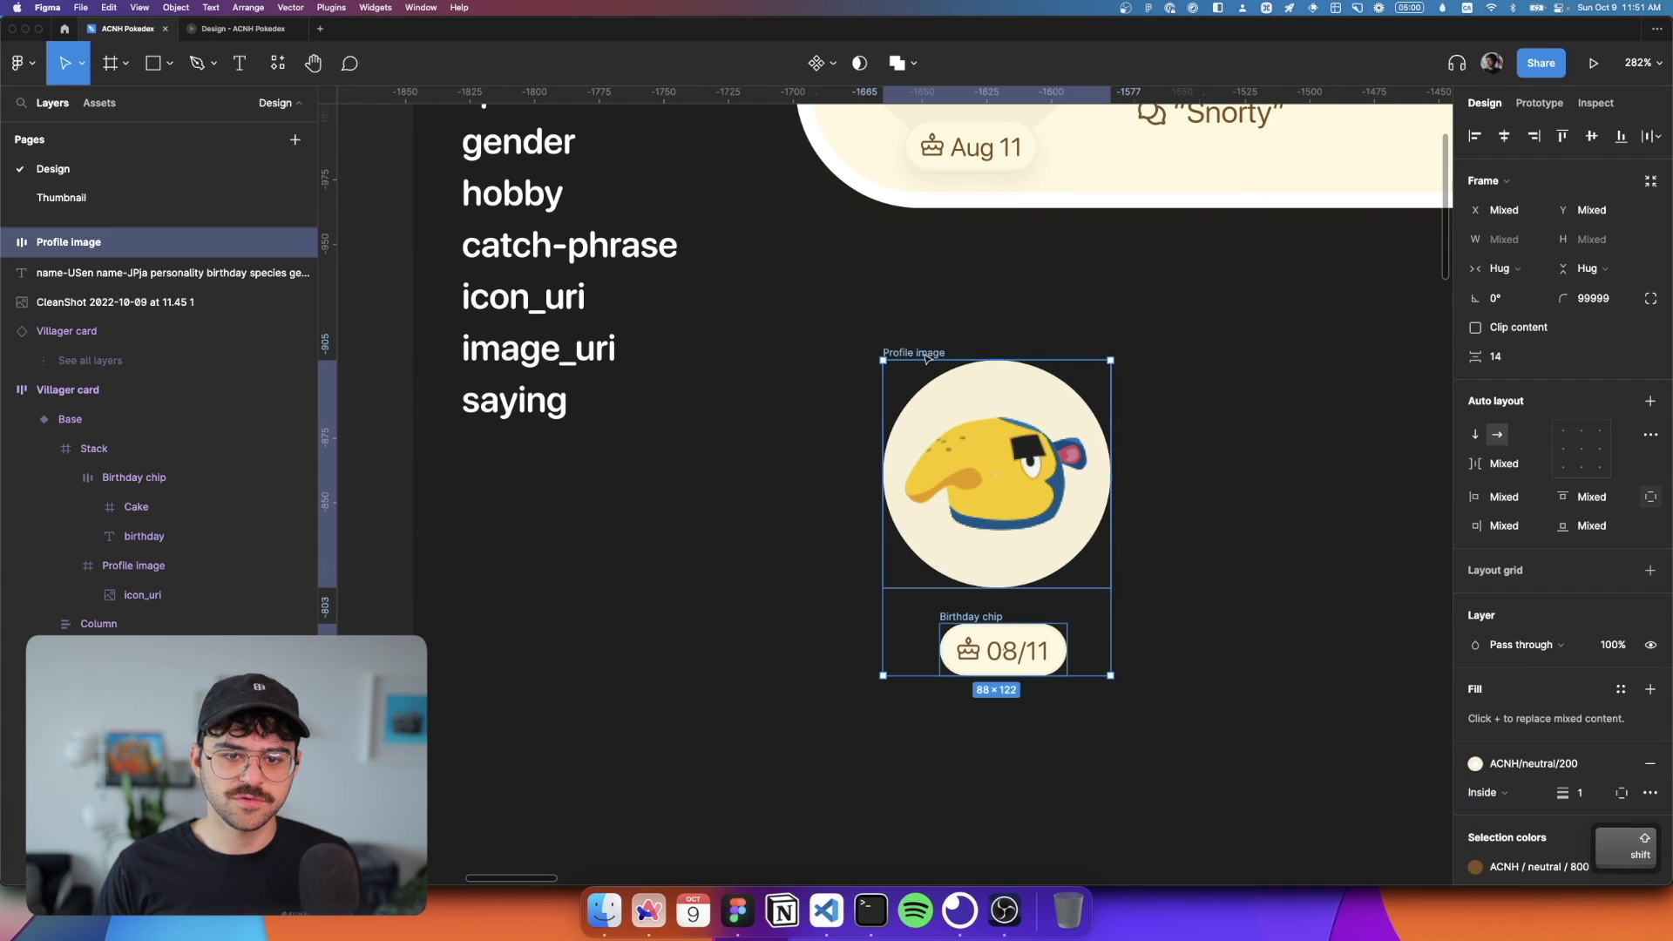
click(1009, 322)
click(913, 352)
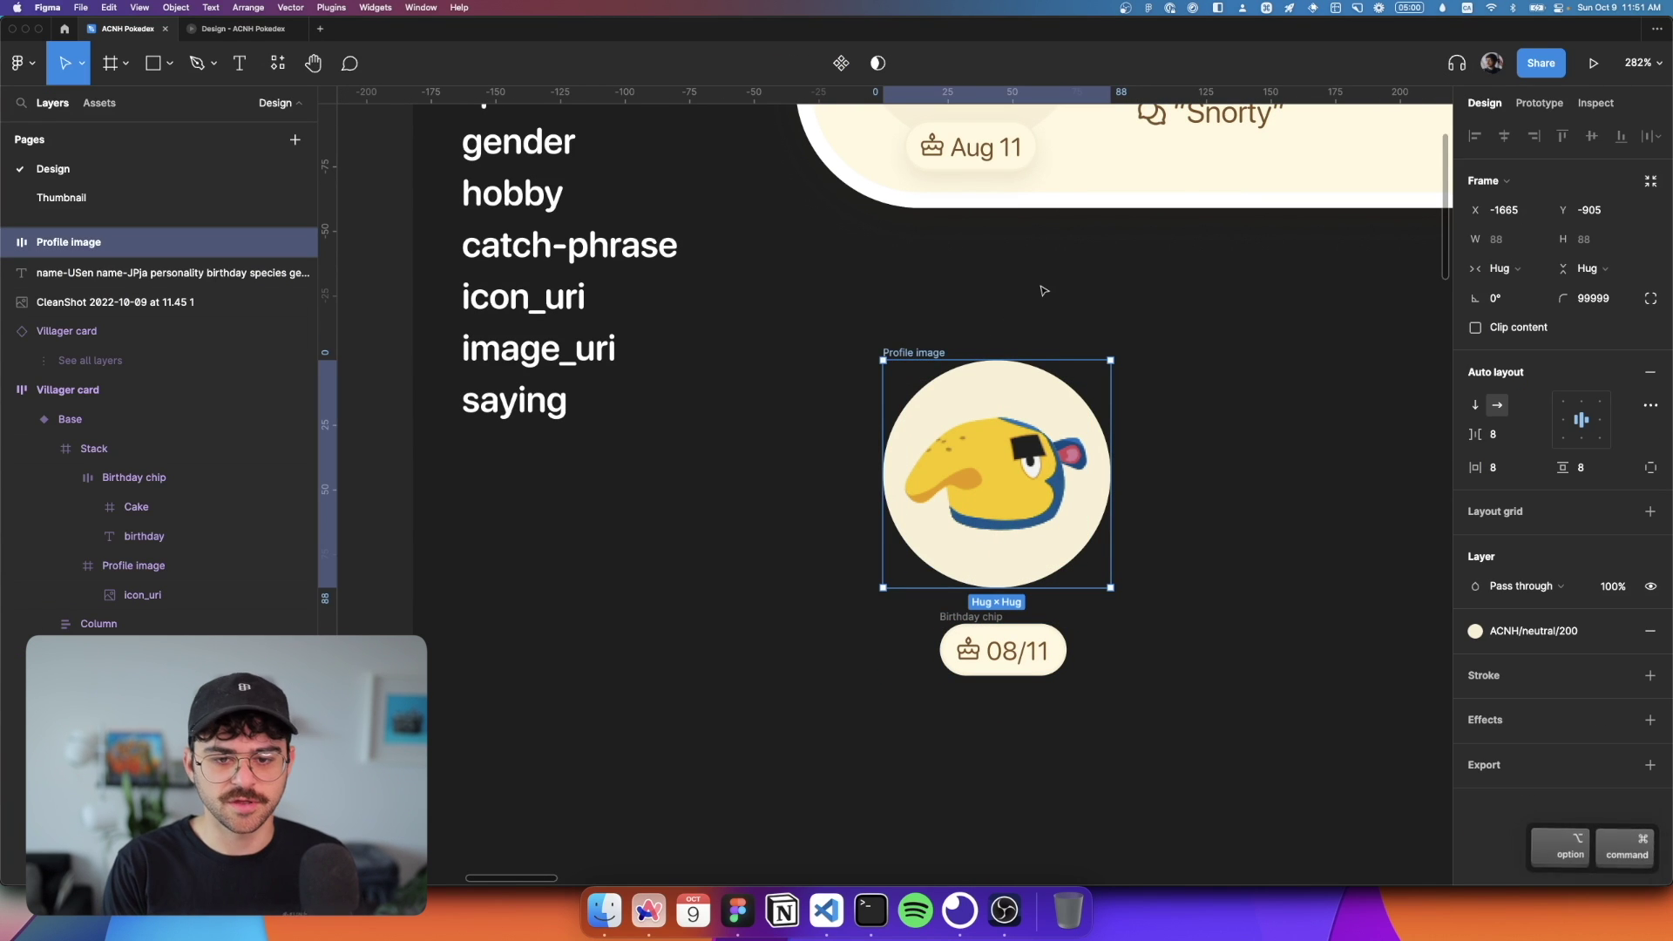
key(super+alt+g)
key(super+r)
text(S)
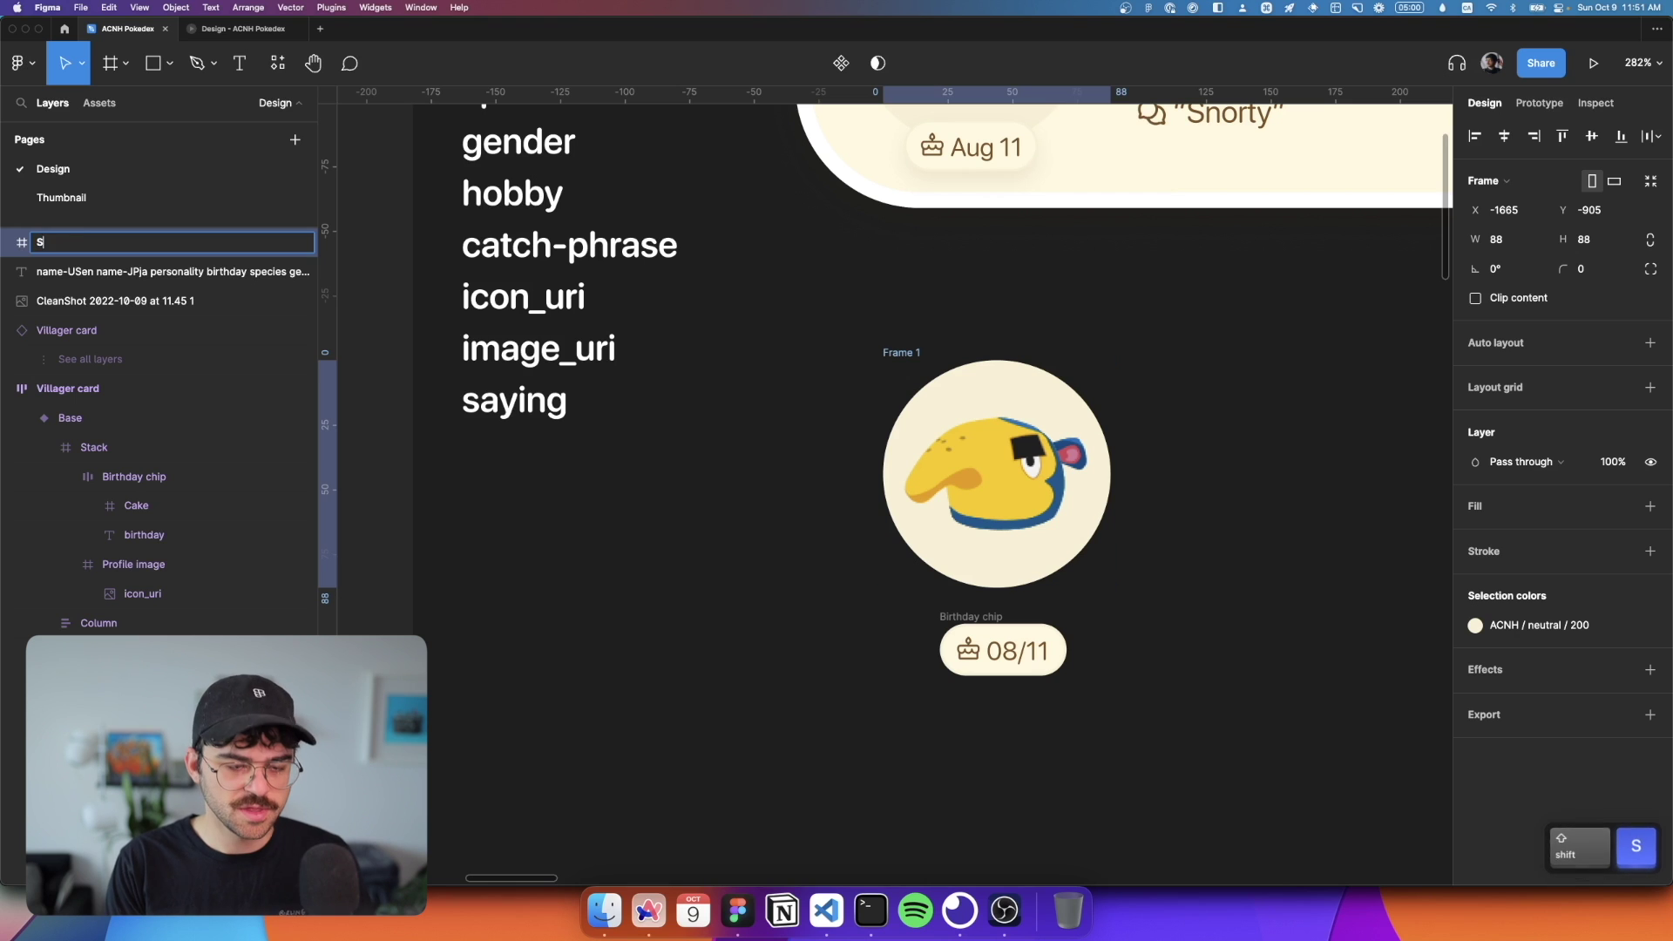
text(tack)
key(Return)
Step: Move the Birthday chip into Stack, bottom-aligned and nudged down to overlap the circle's edge
click(967, 617)
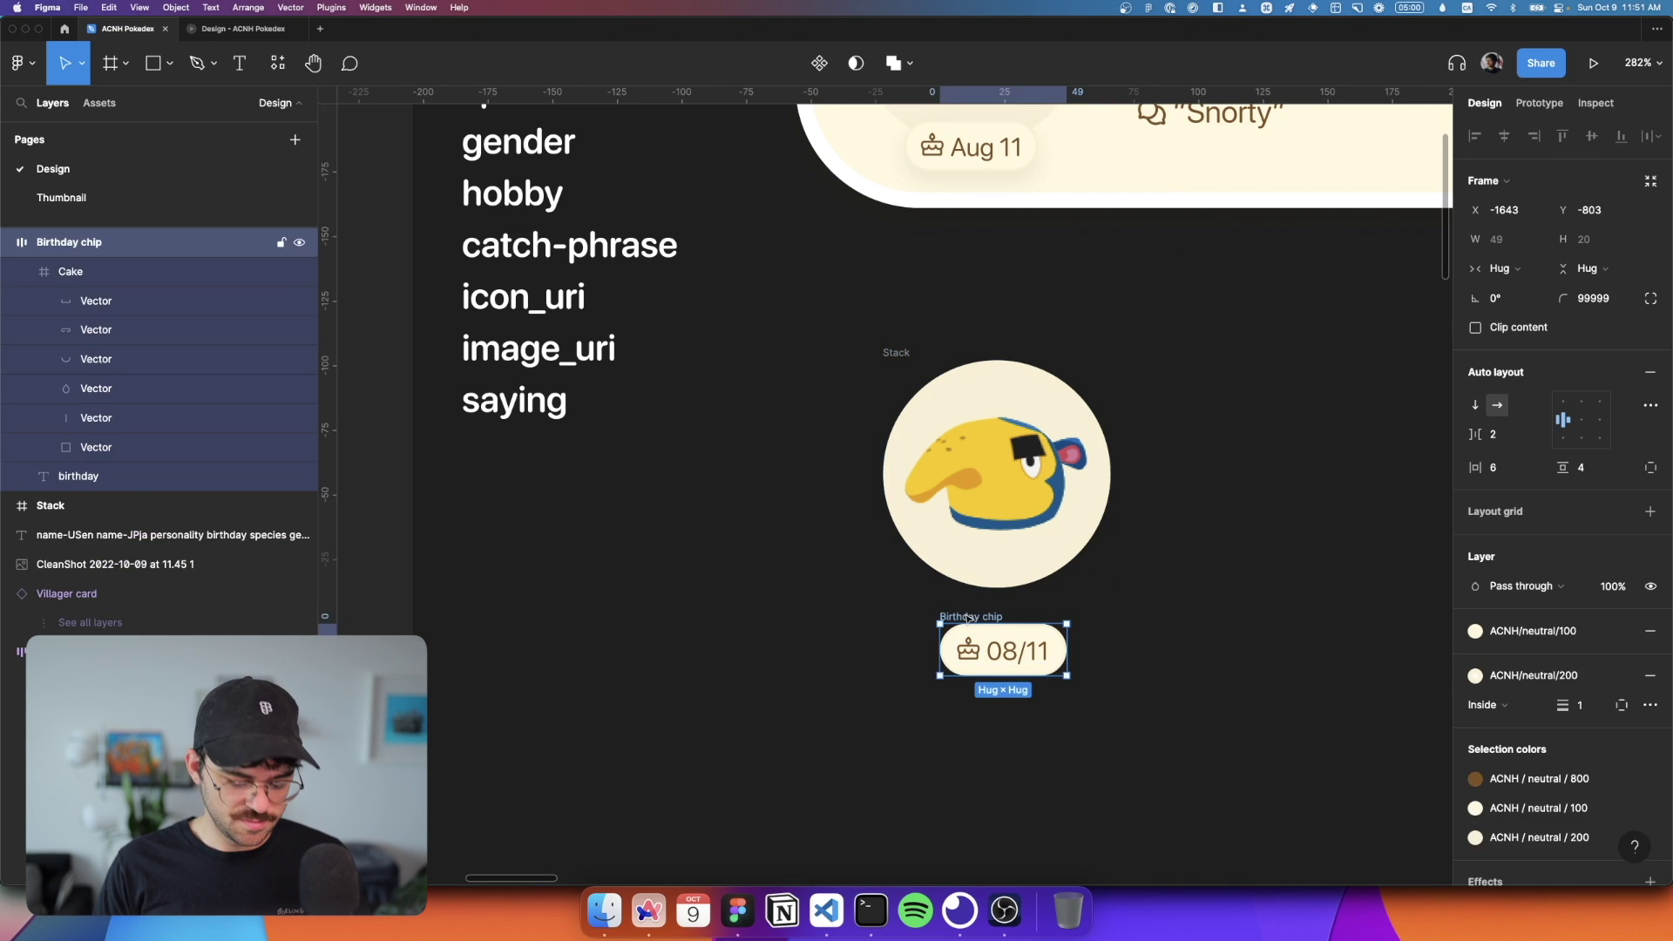
key(super+x)
click(897, 353)
key(super+v)
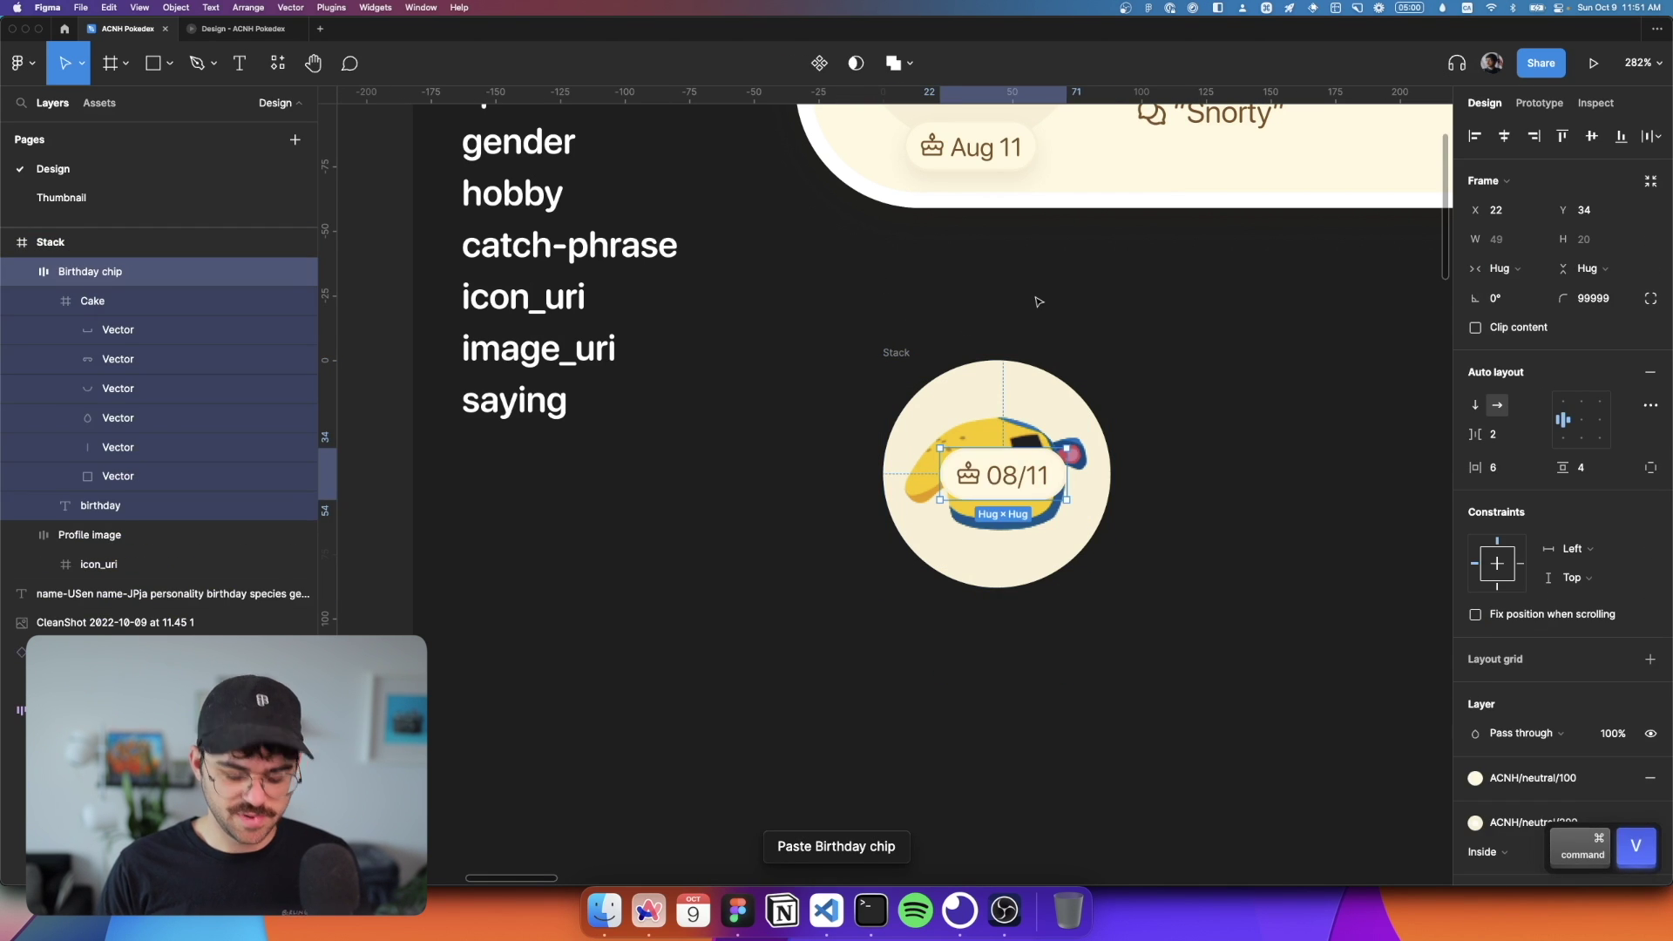
key(alt+h)
key(alt+s)
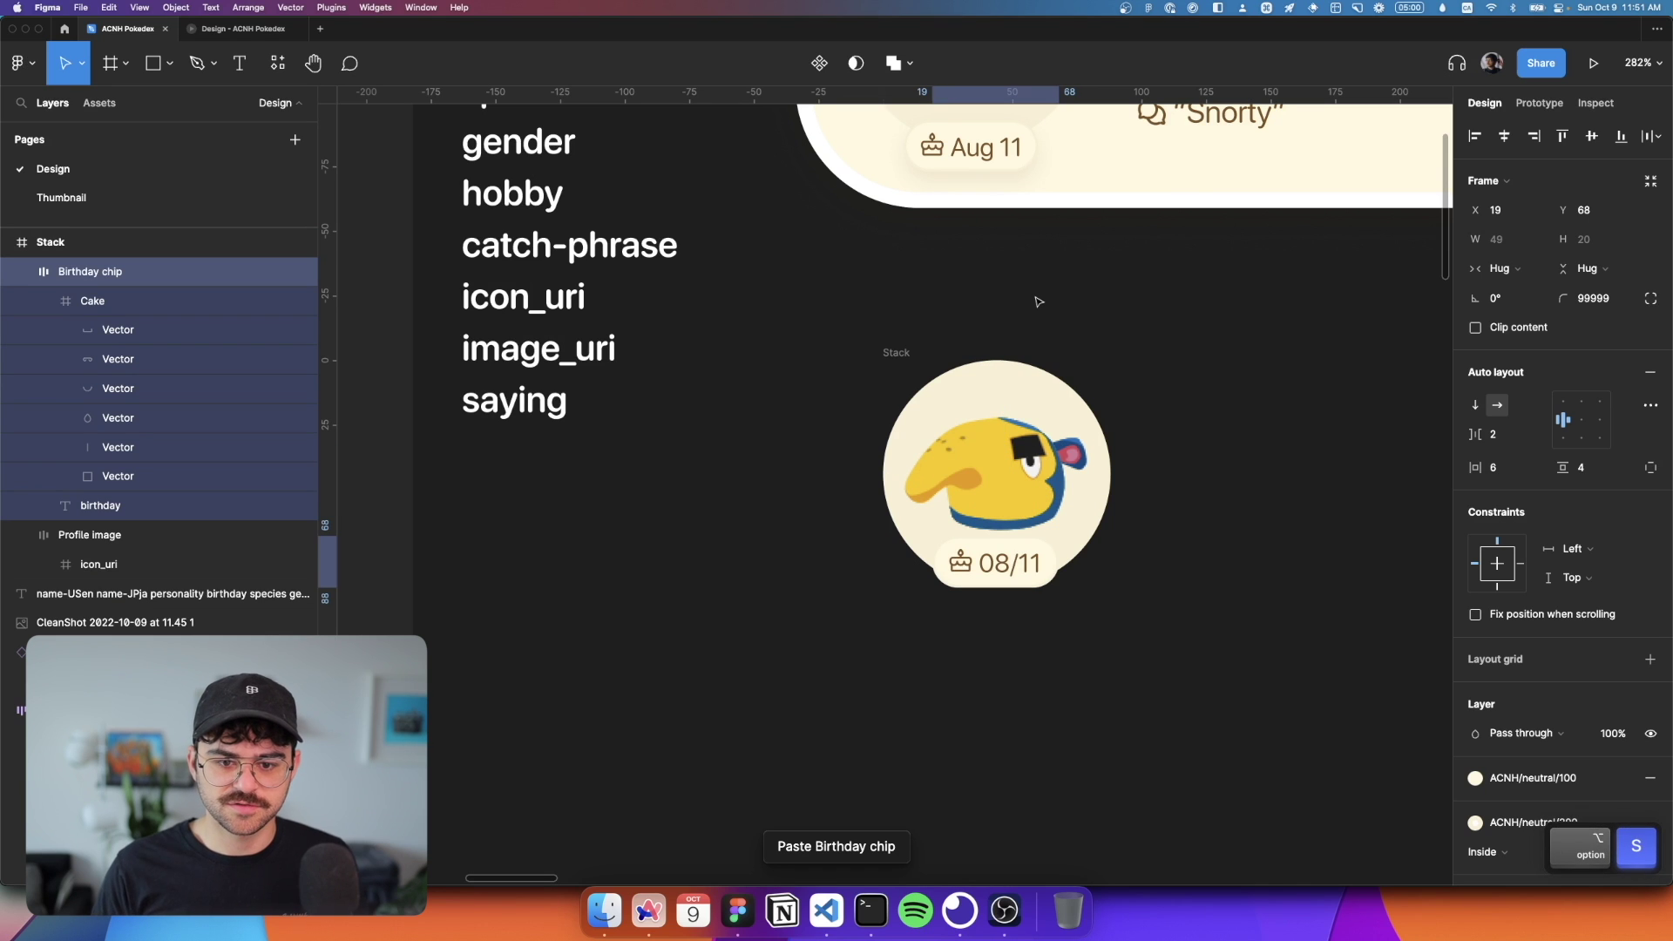
key(Down)
key(Down)
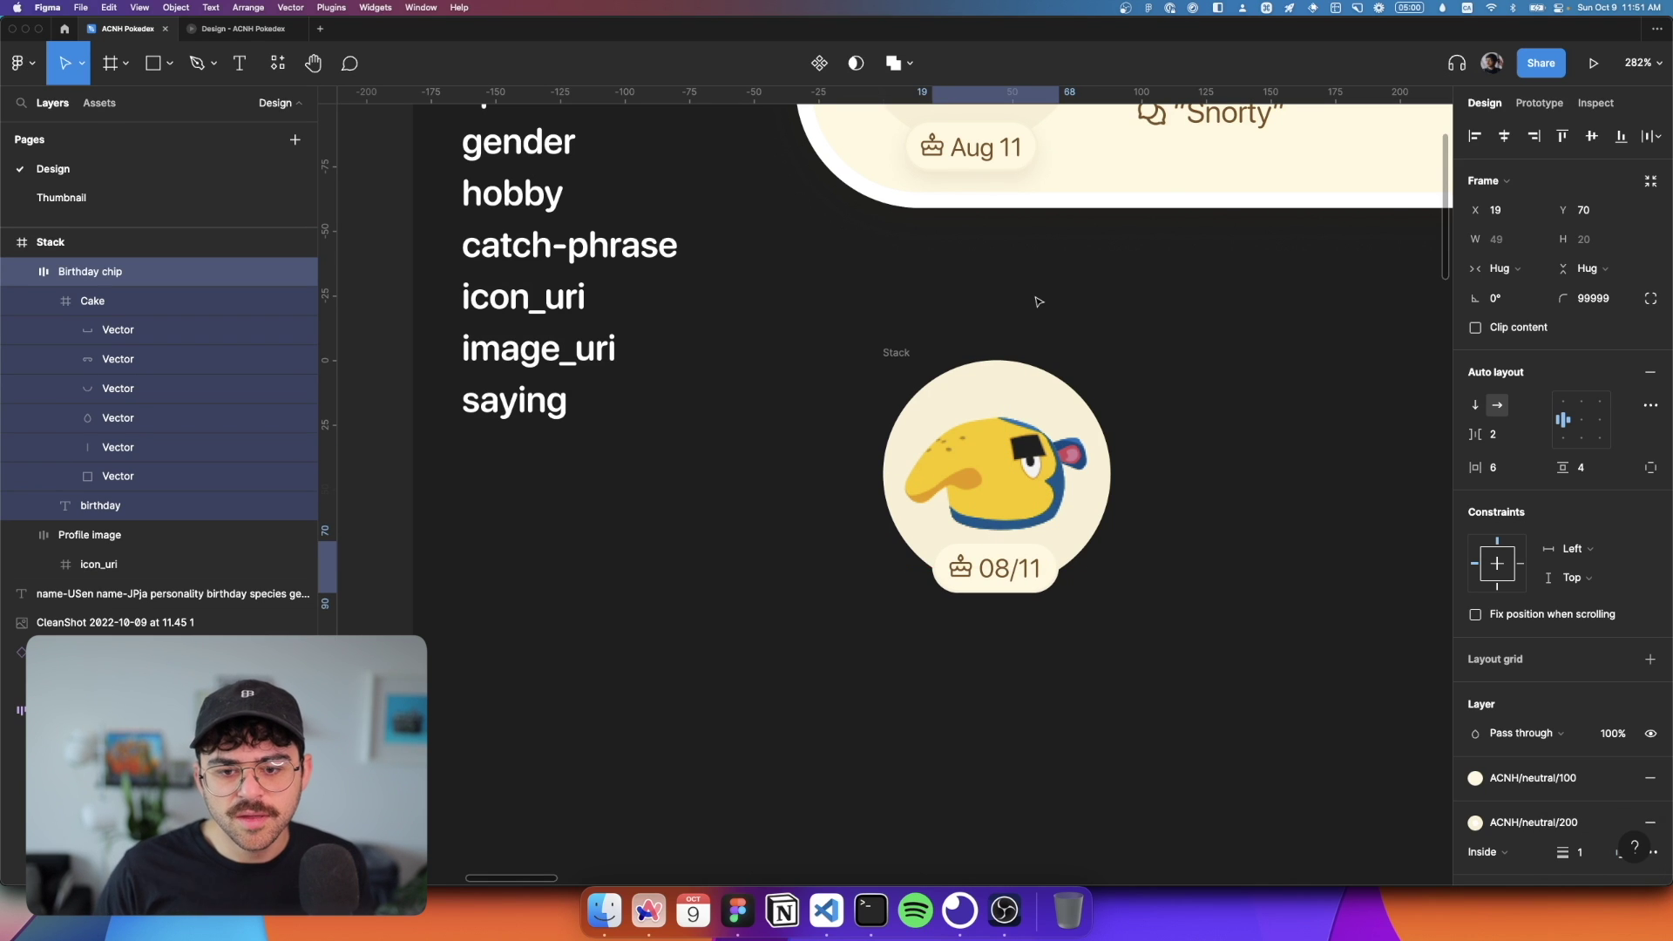
key(Down)
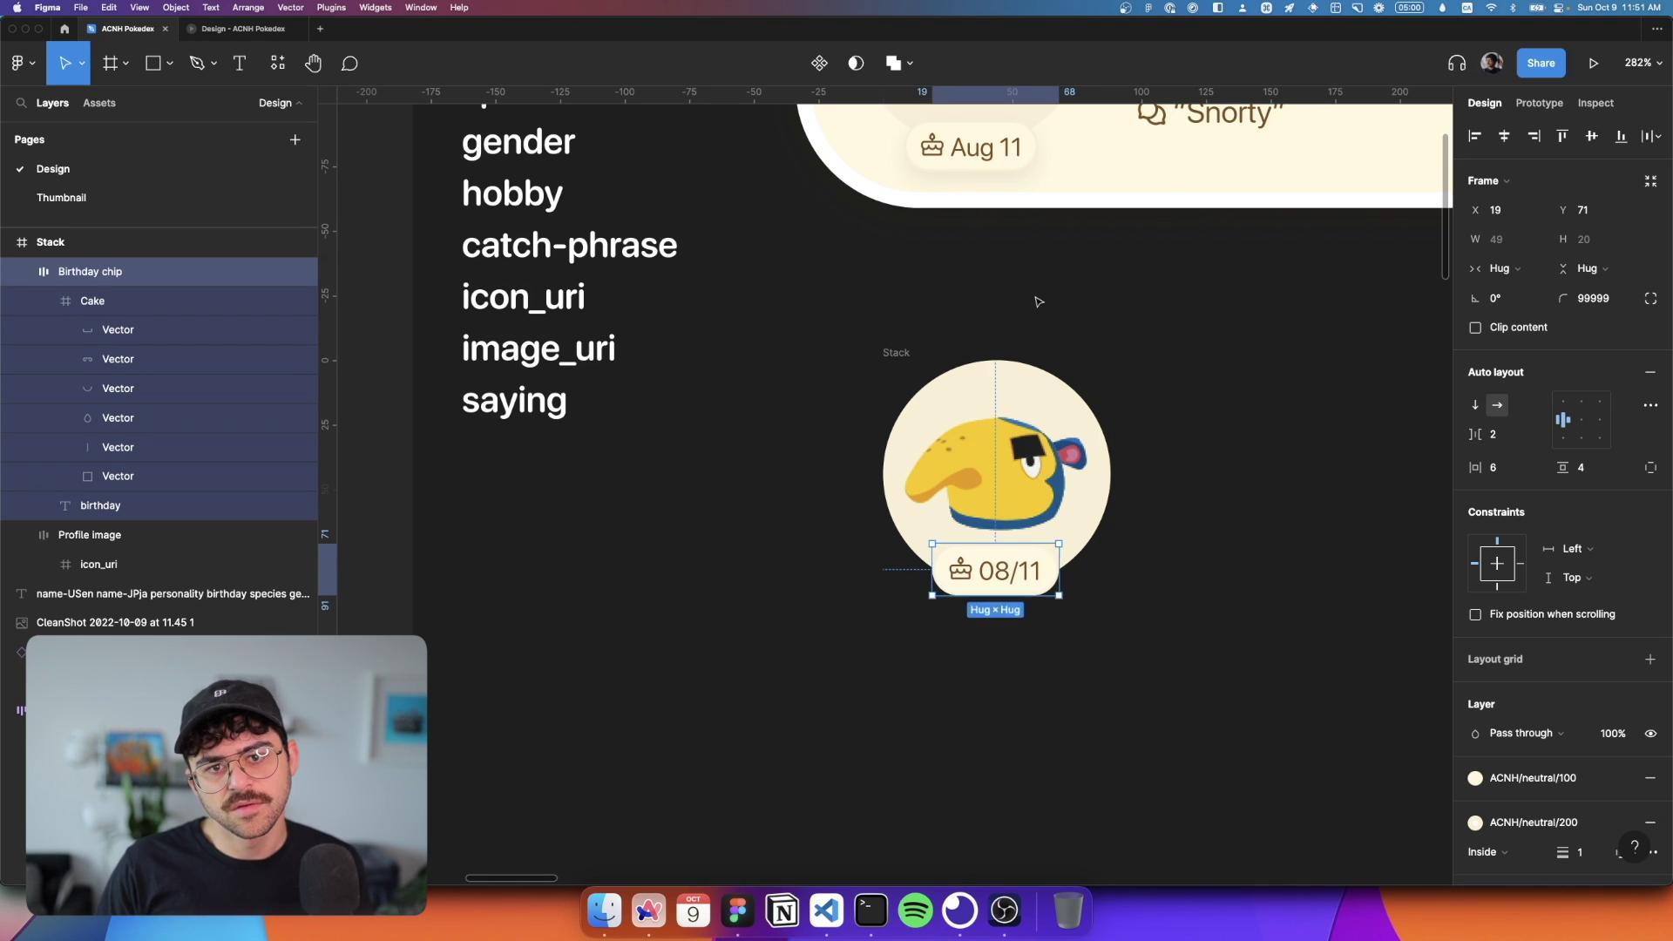
key(Down)
click(1218, 533)
scroll(982, 471, down, 5)
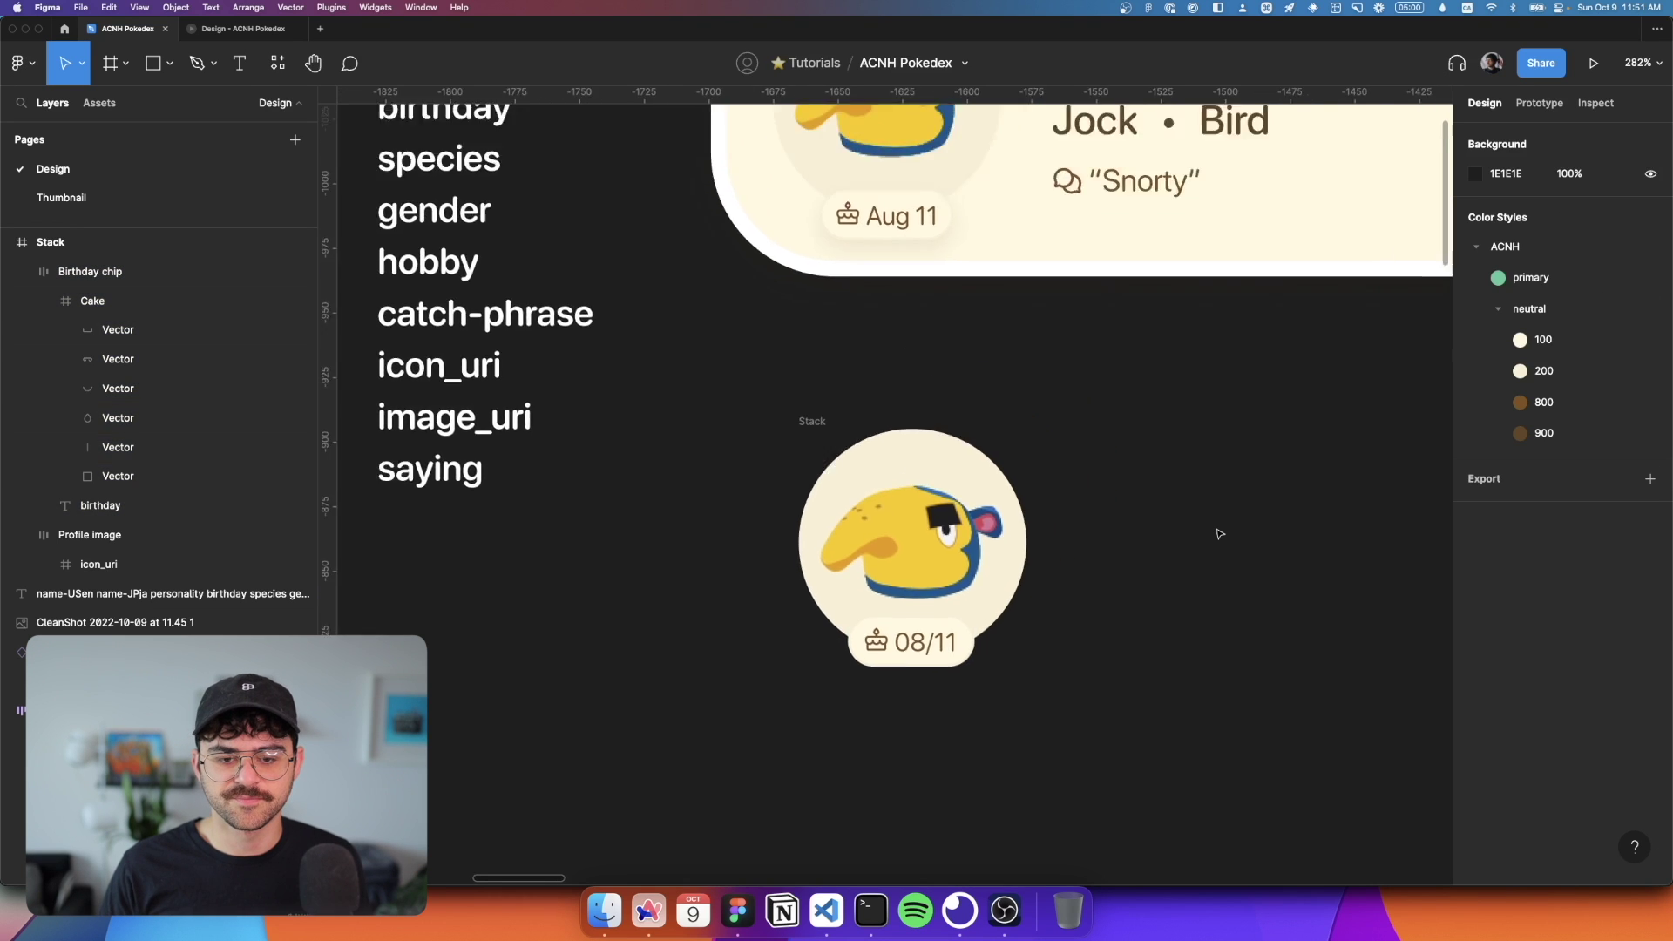
click(982, 502)
Step: Add an 'Ace' text right of the stack and name its layer name-USen
key(t)
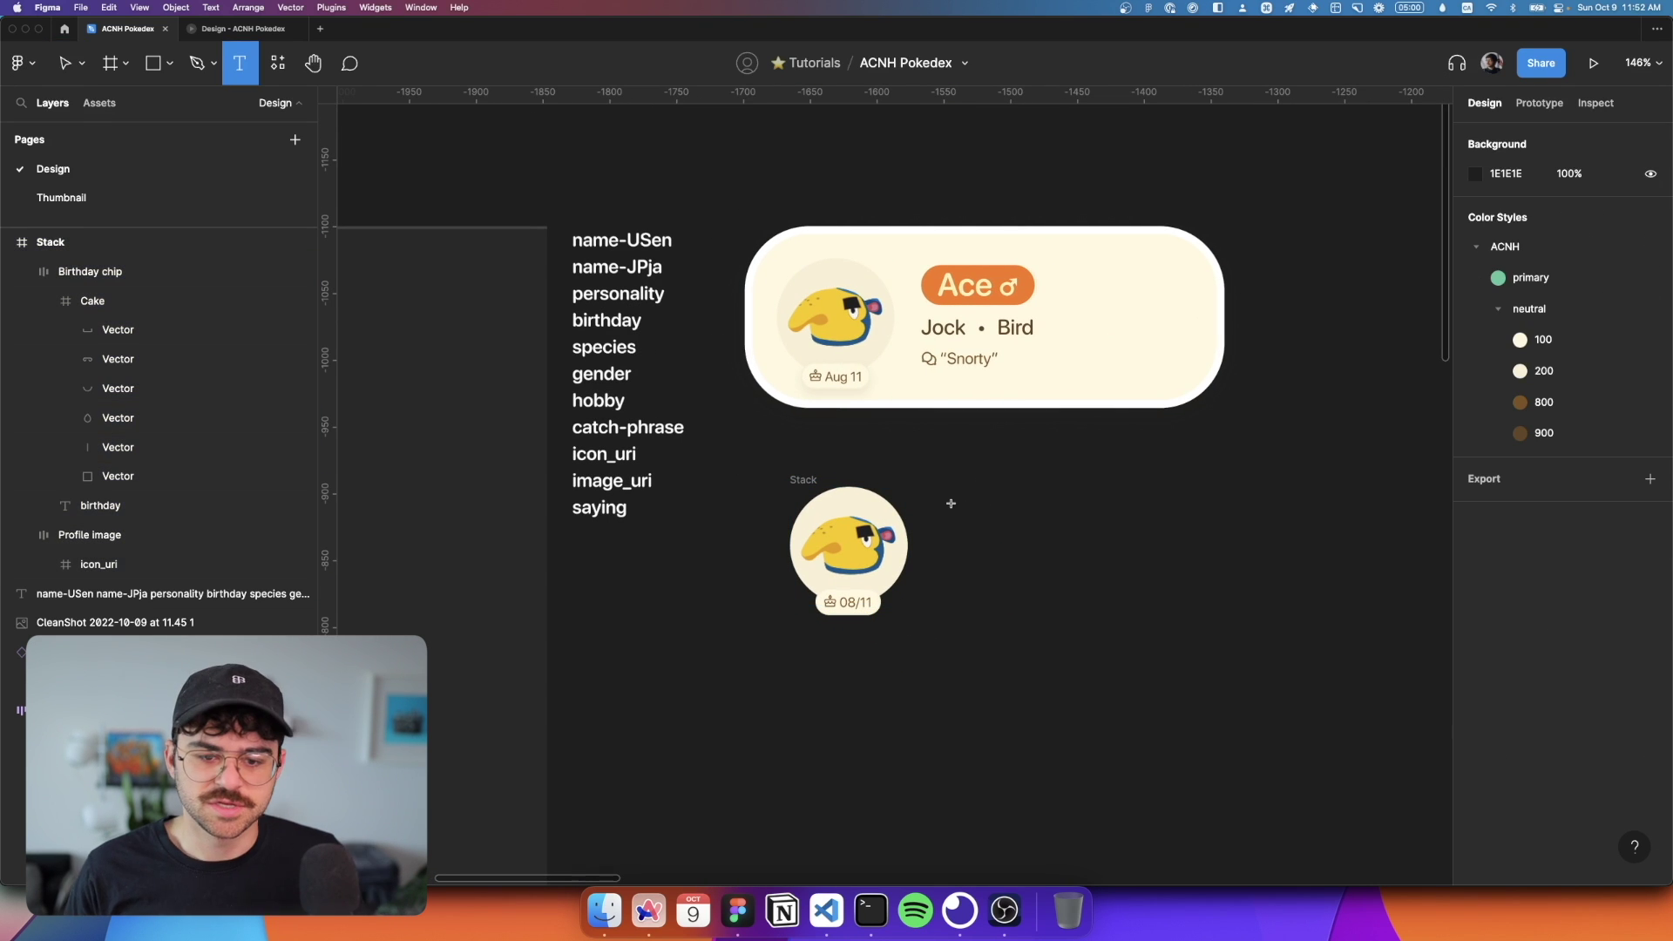
click(953, 512)
text(Ace)
scroll(965, 538, up, 5)
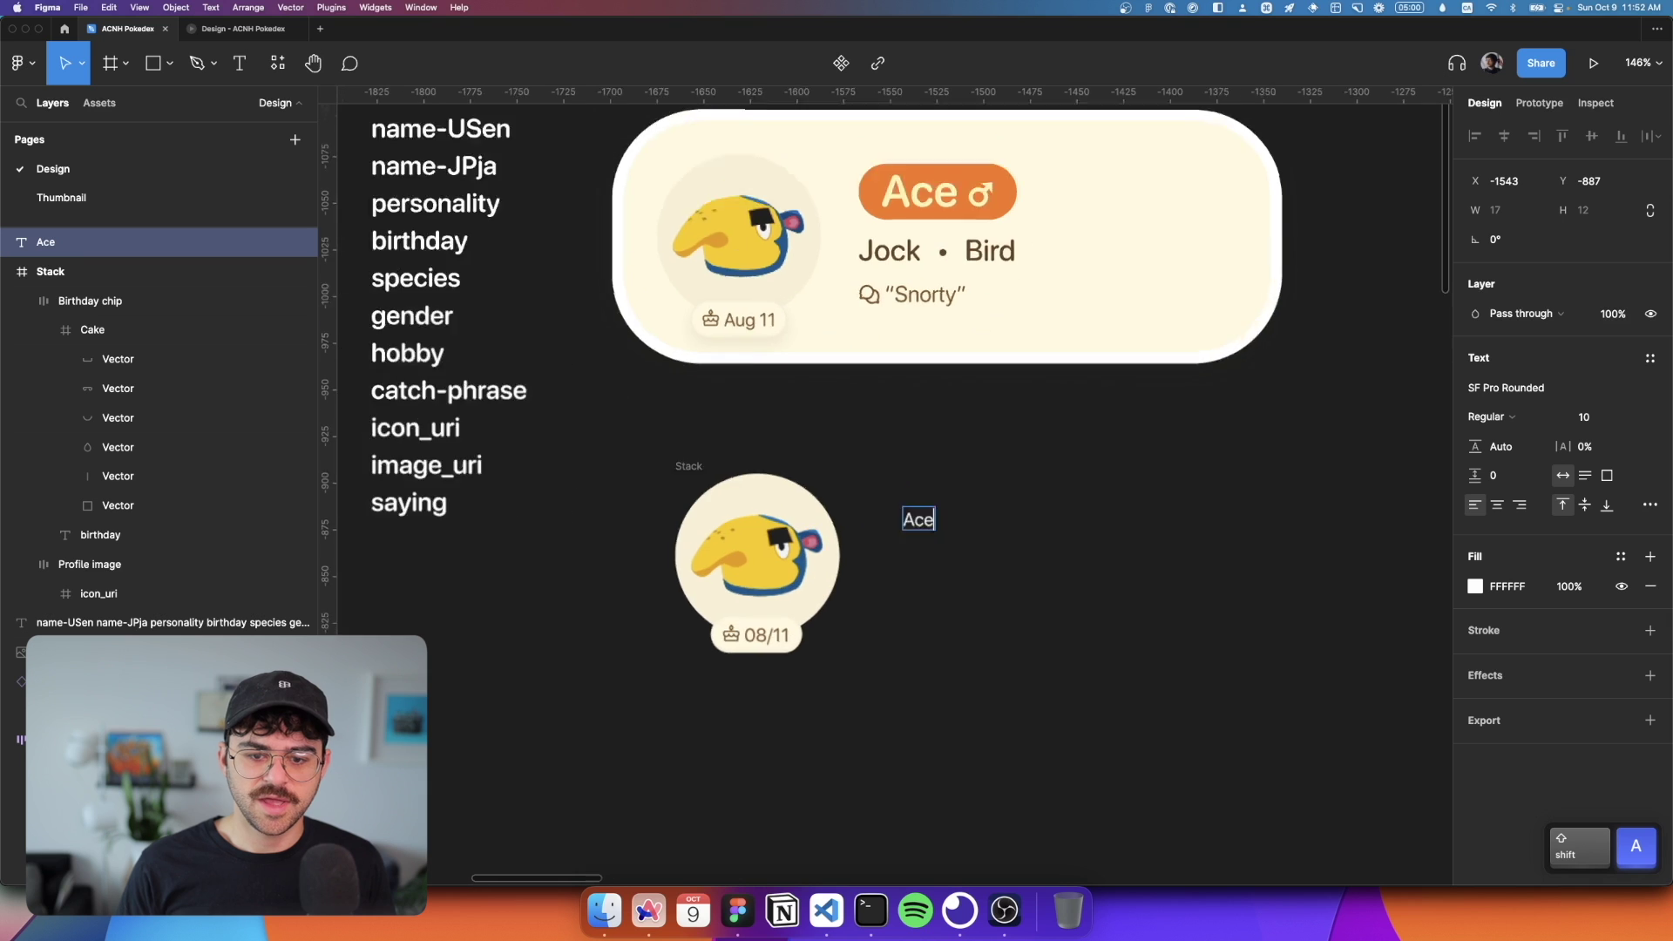
key(Escape)
key(super+r)
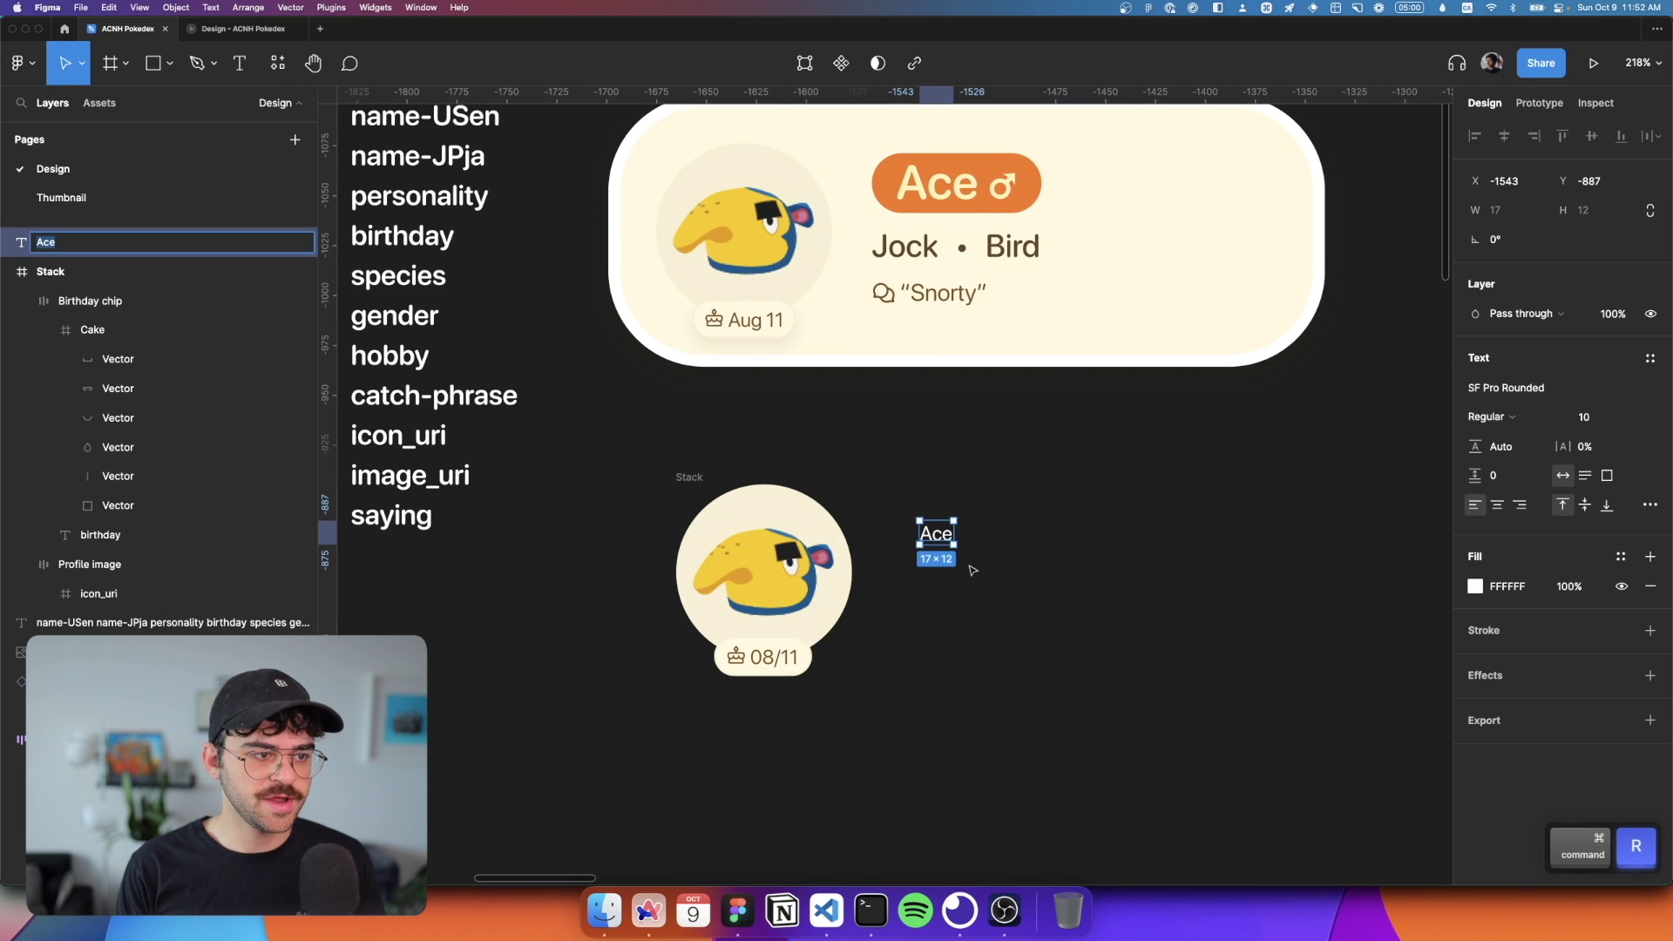
text(nam)
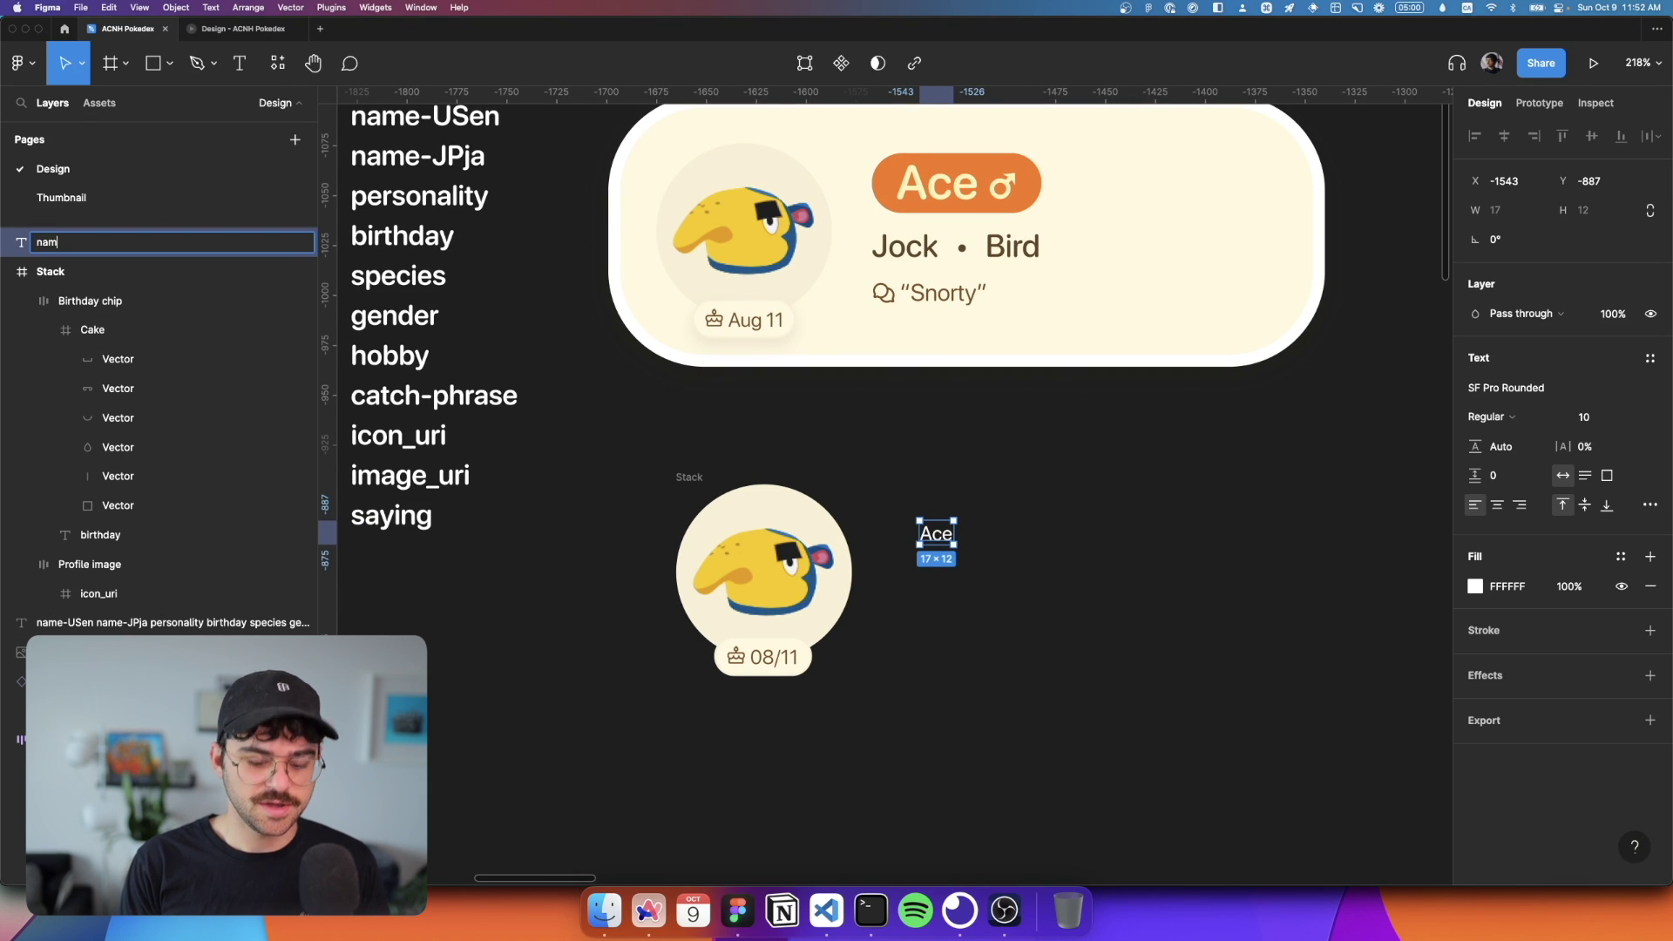
text(e-USen)
key(Return)
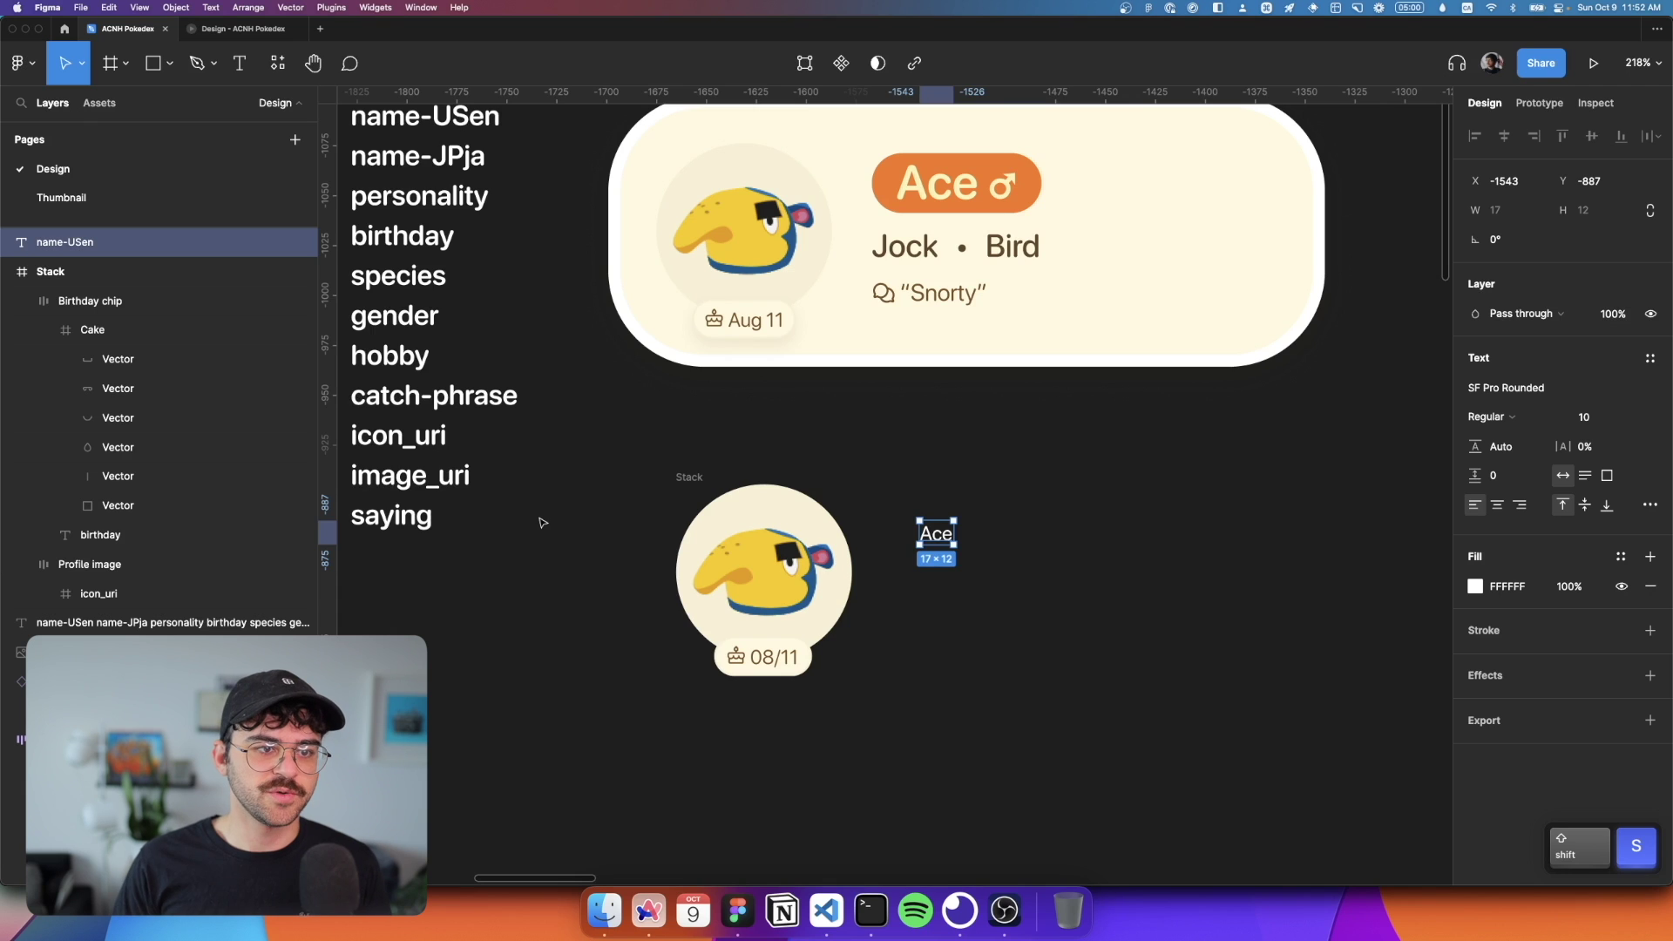
scroll(497, 197, up, 1)
scroll(497, 196, left, 1)
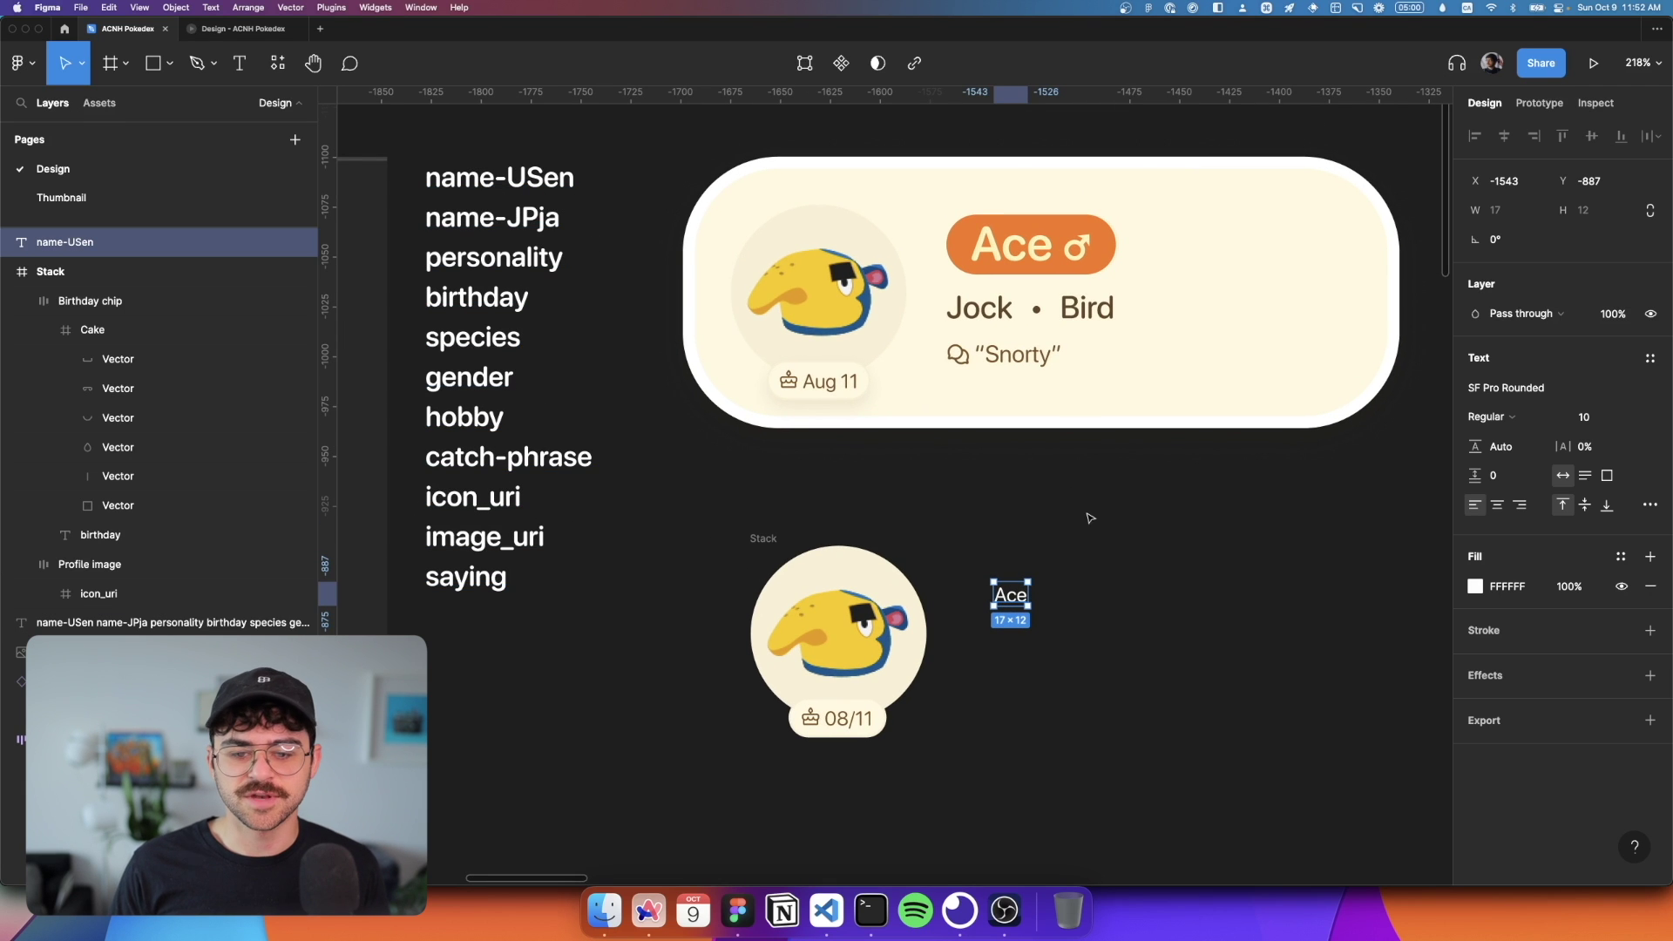
Step: Check the card's name styling and set the Ace text size to 24
click(1064, 567)
click(1029, 585)
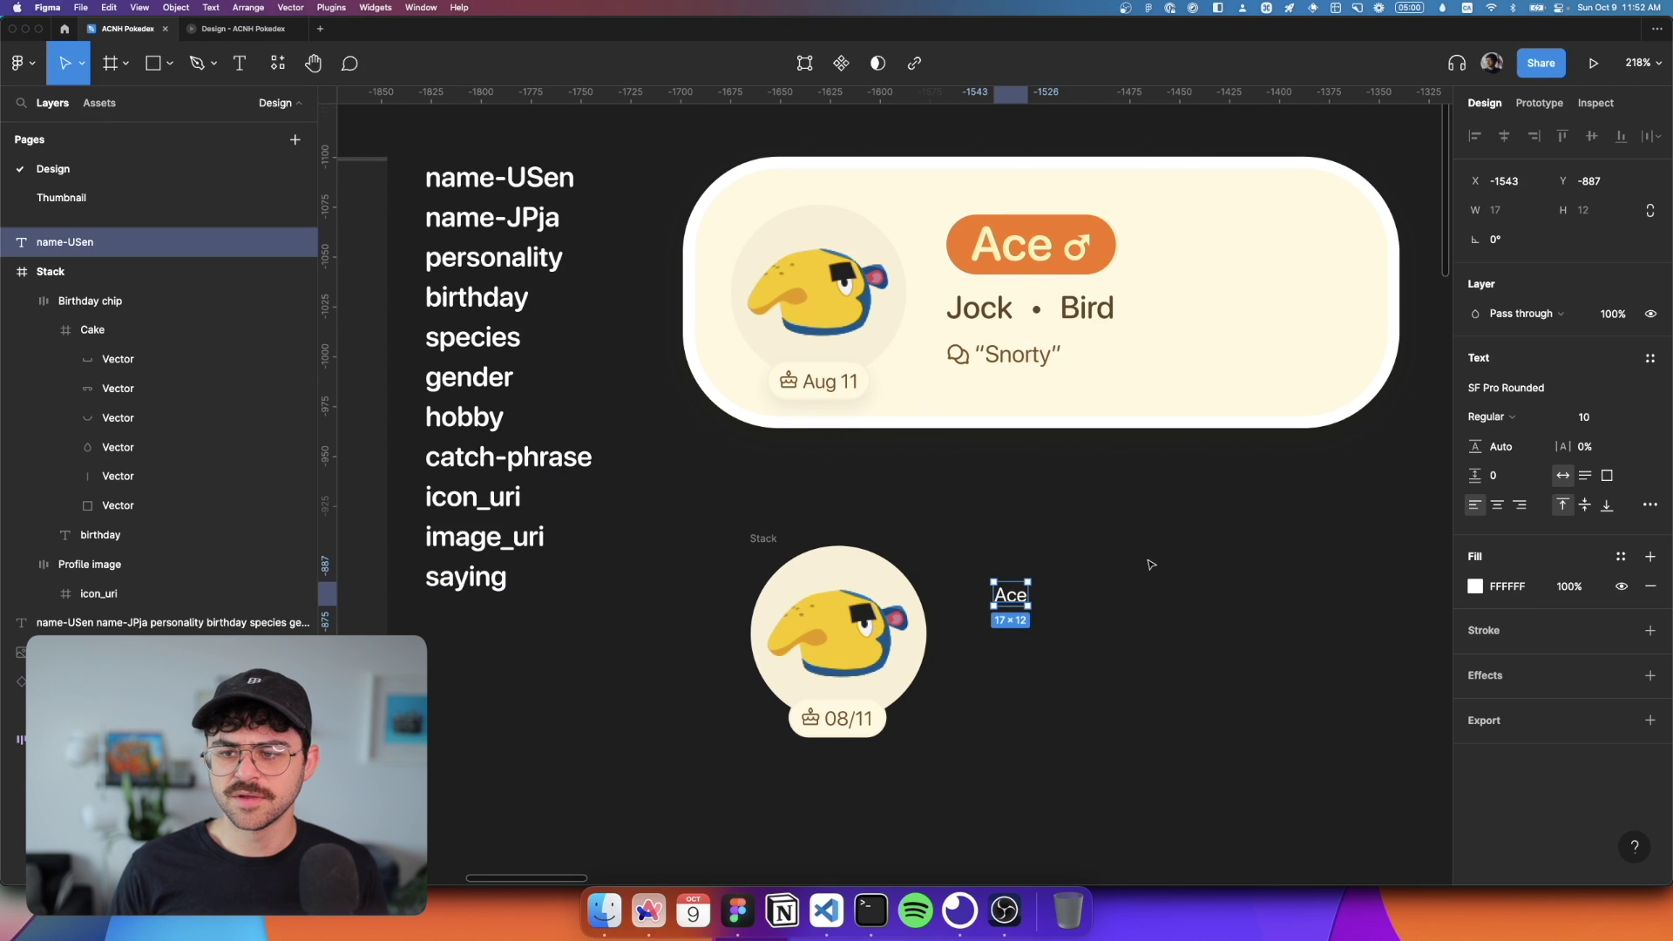
super+click(1011, 245)
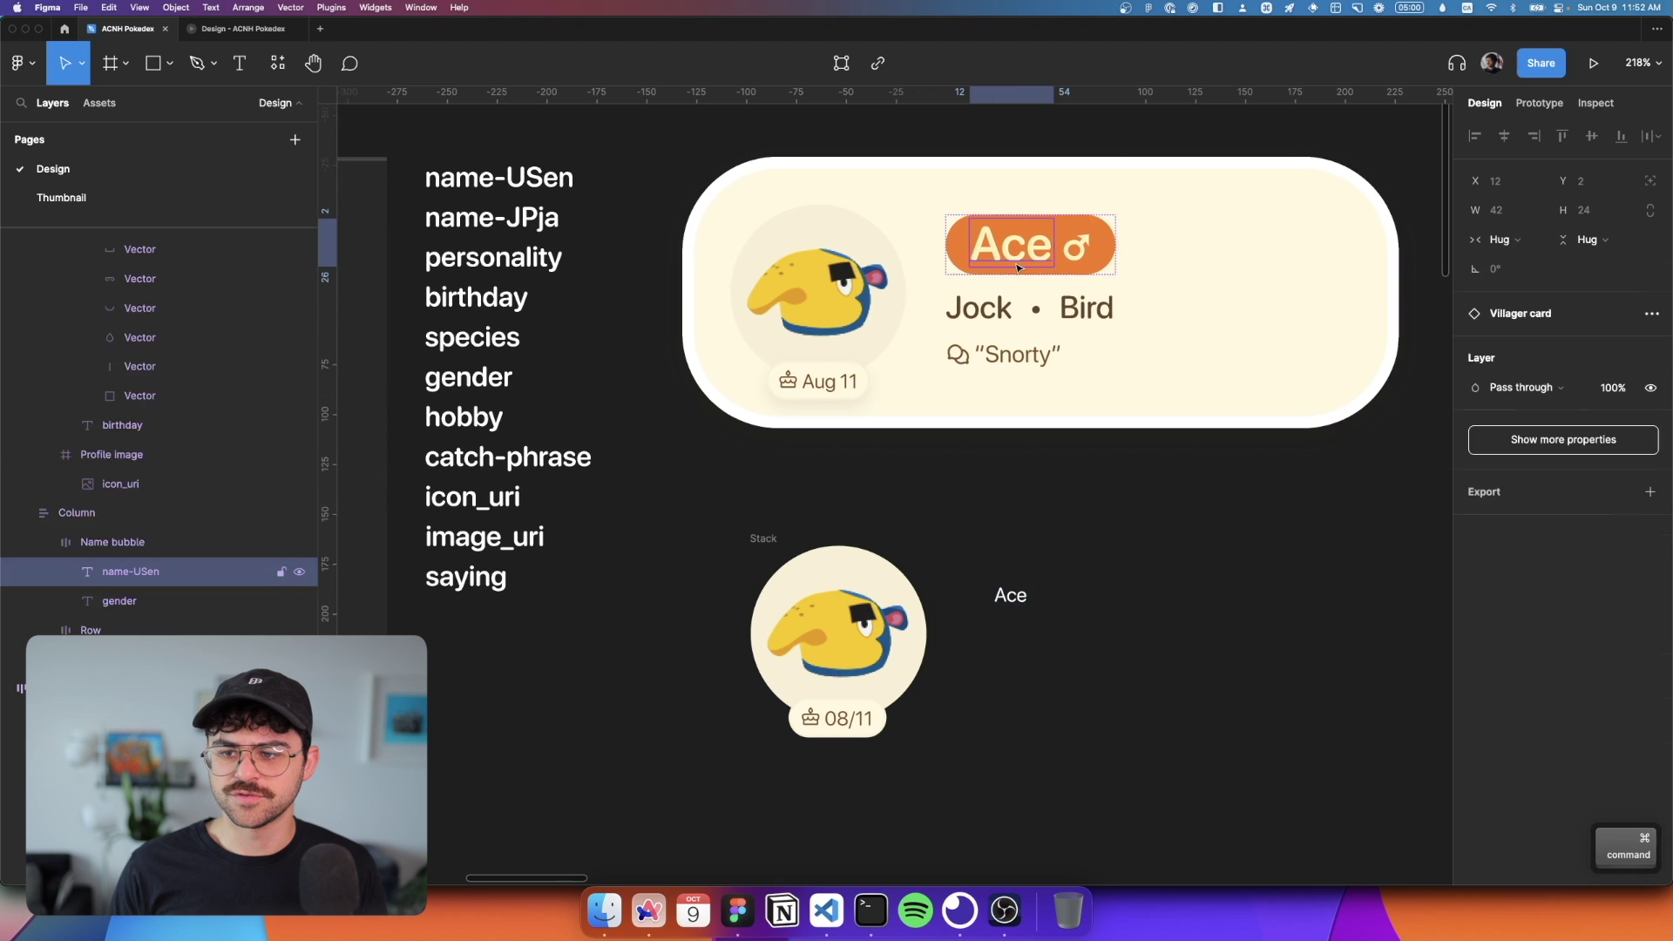
click(1566, 448)
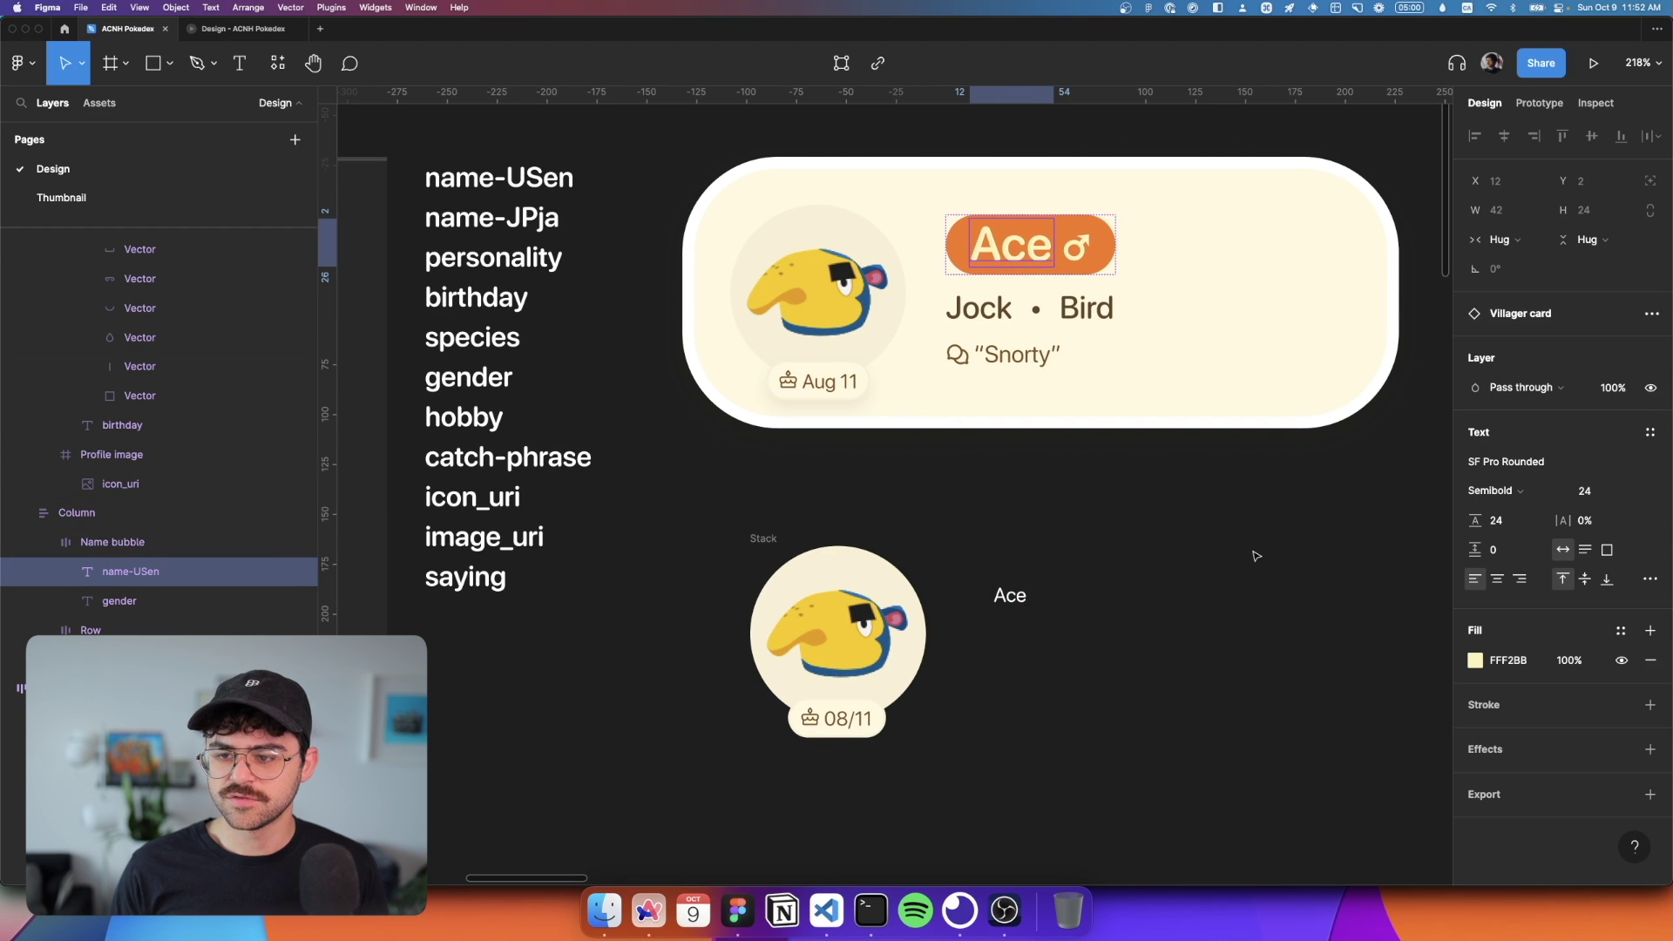
click(1011, 595)
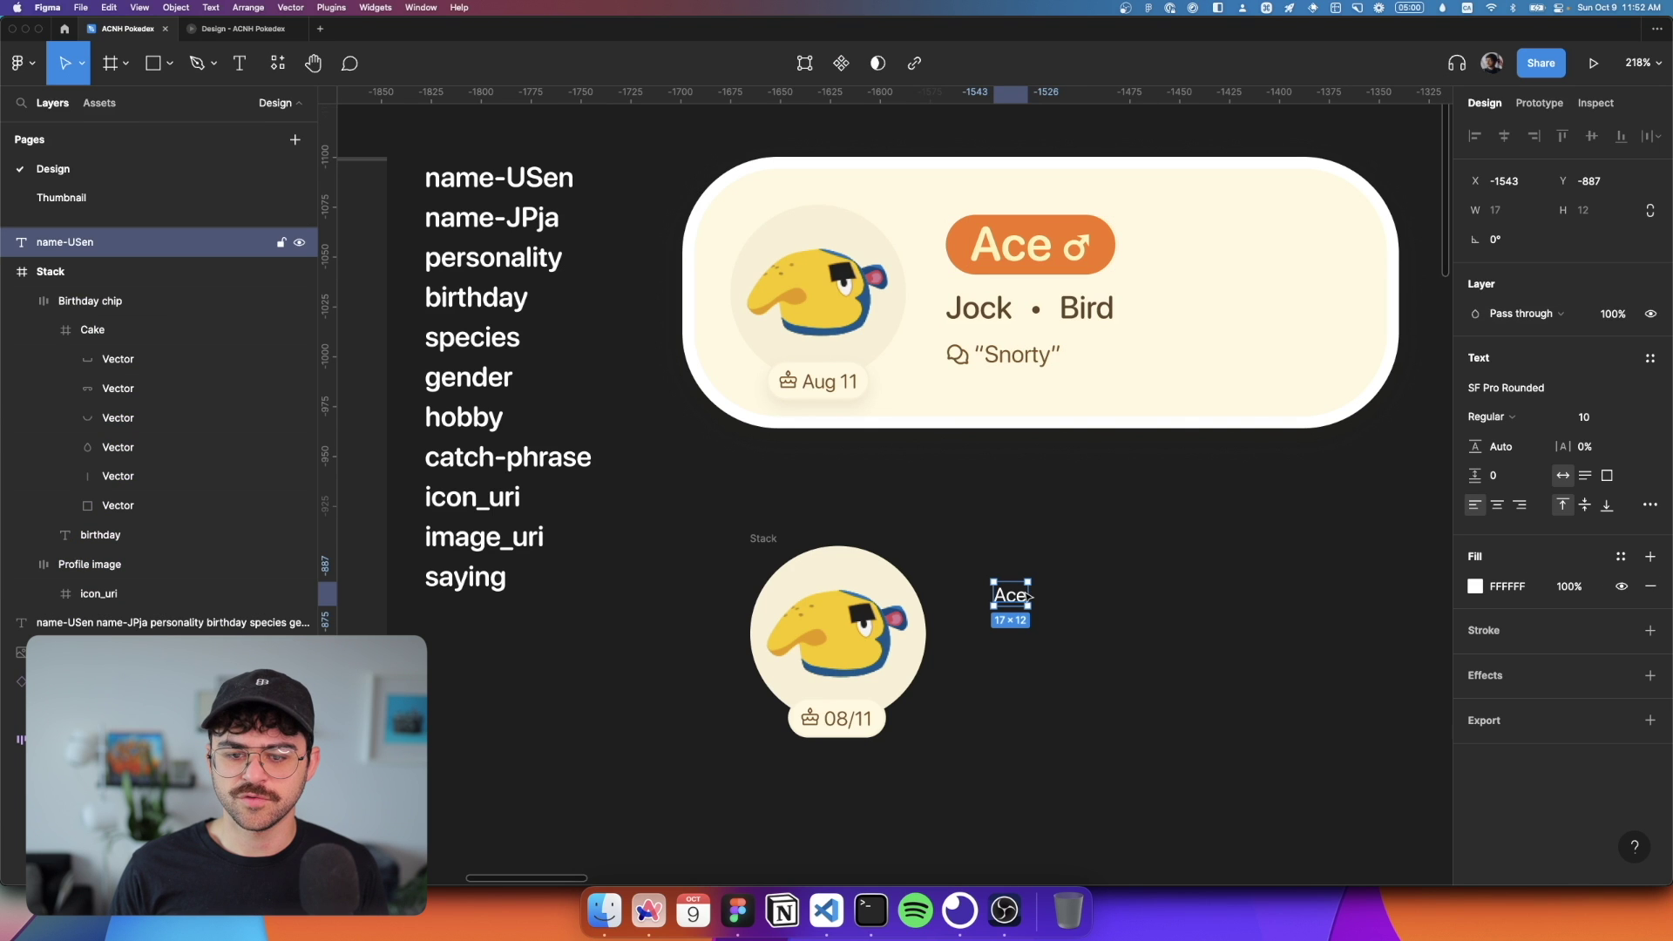
click(1593, 418)
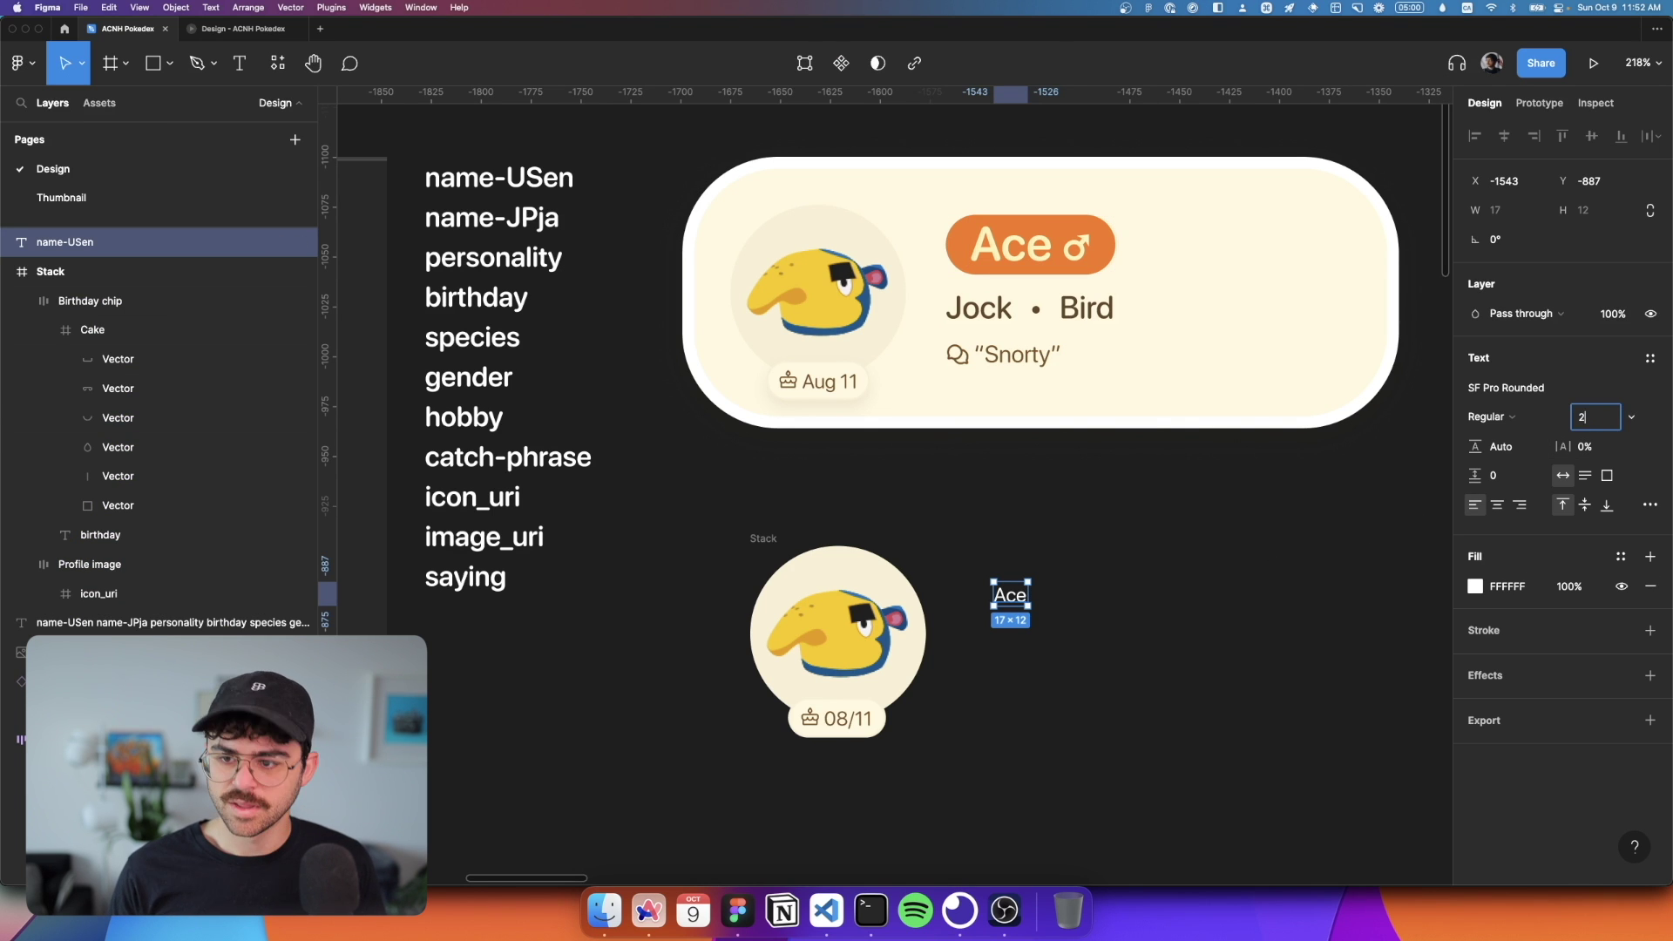
text(24)
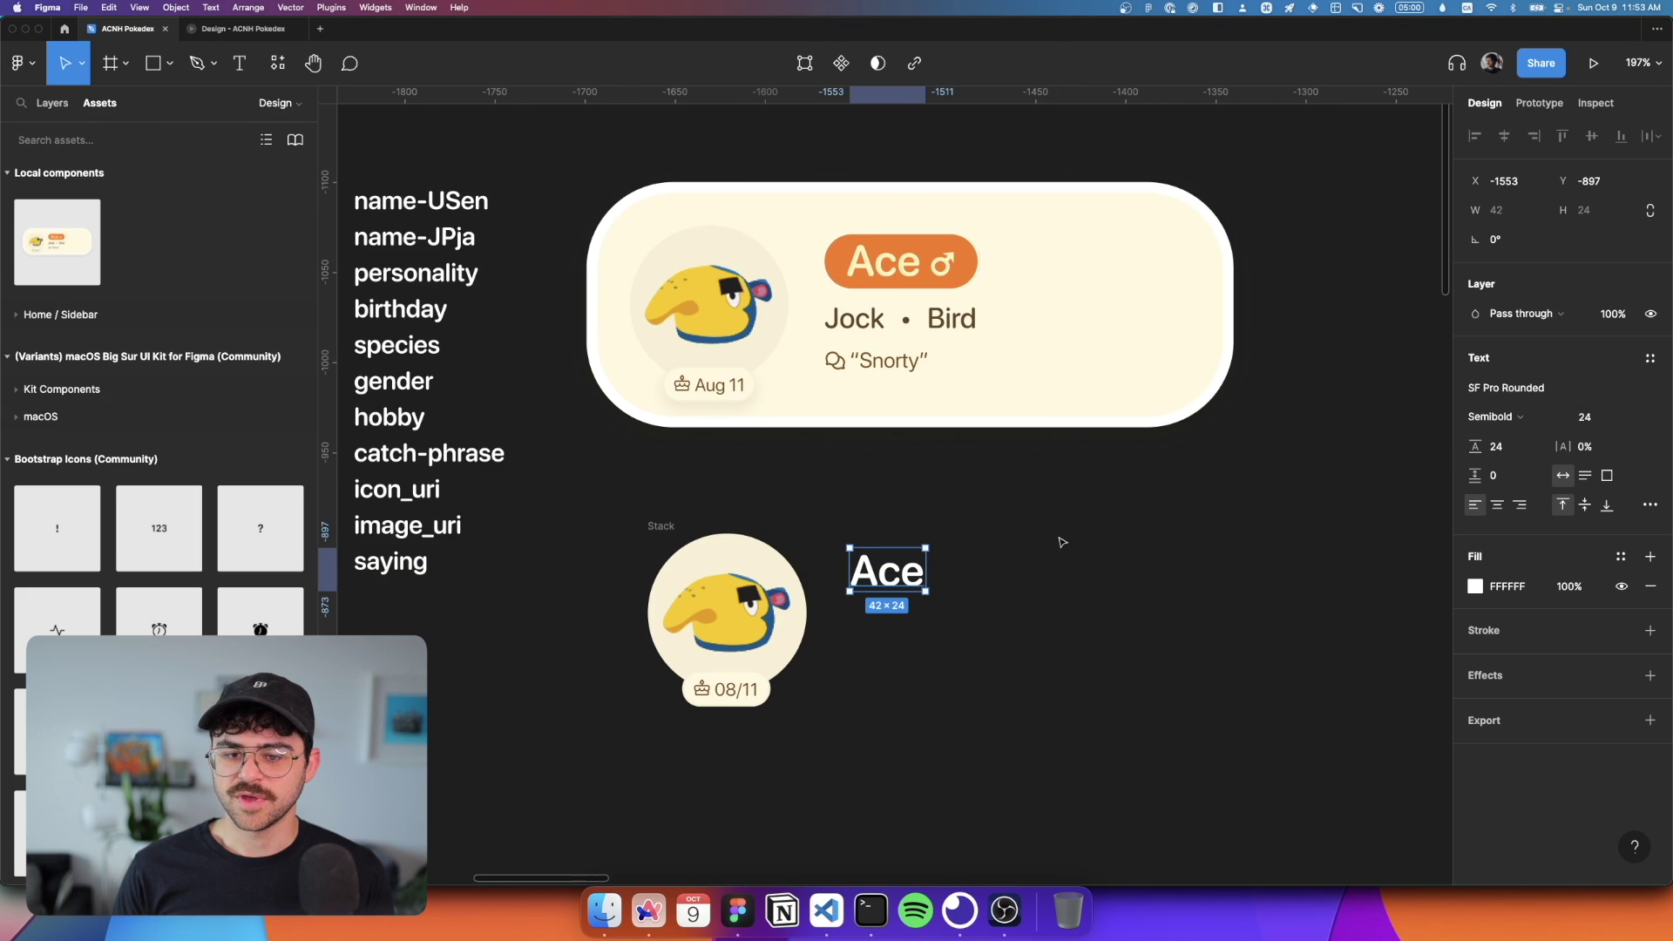
Step: Paste the ♂ symbol beside Ace and give Ace the FFF2BB cream fill
click(1621, 555)
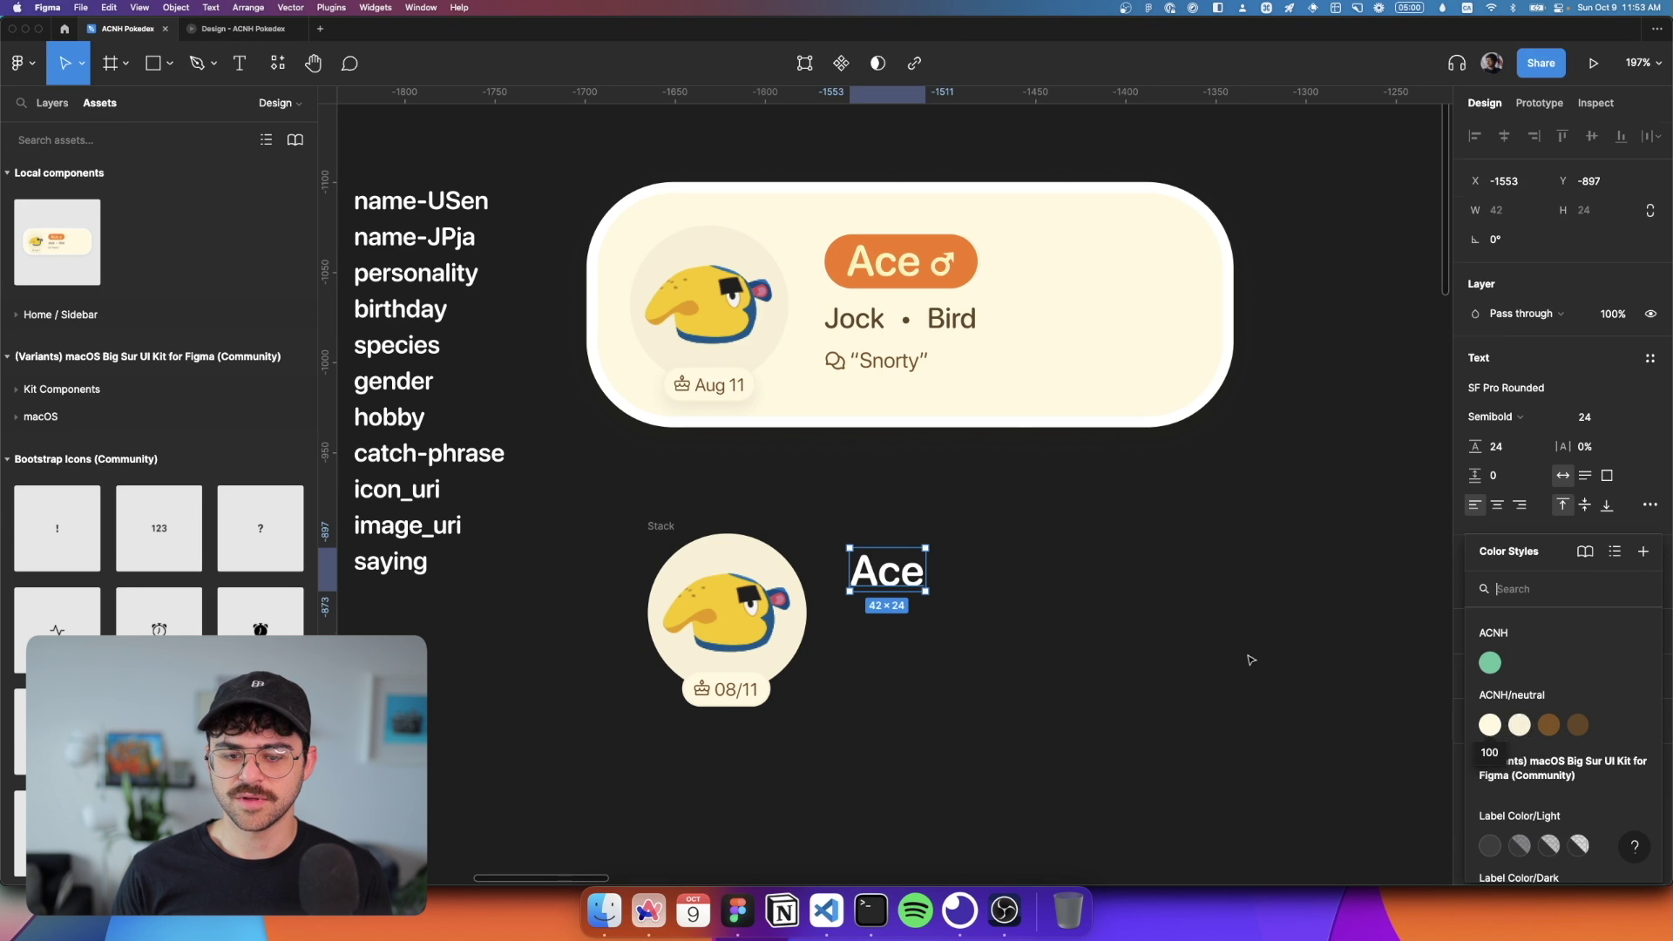
key(Escape)
key(Escape)
key(super+v)
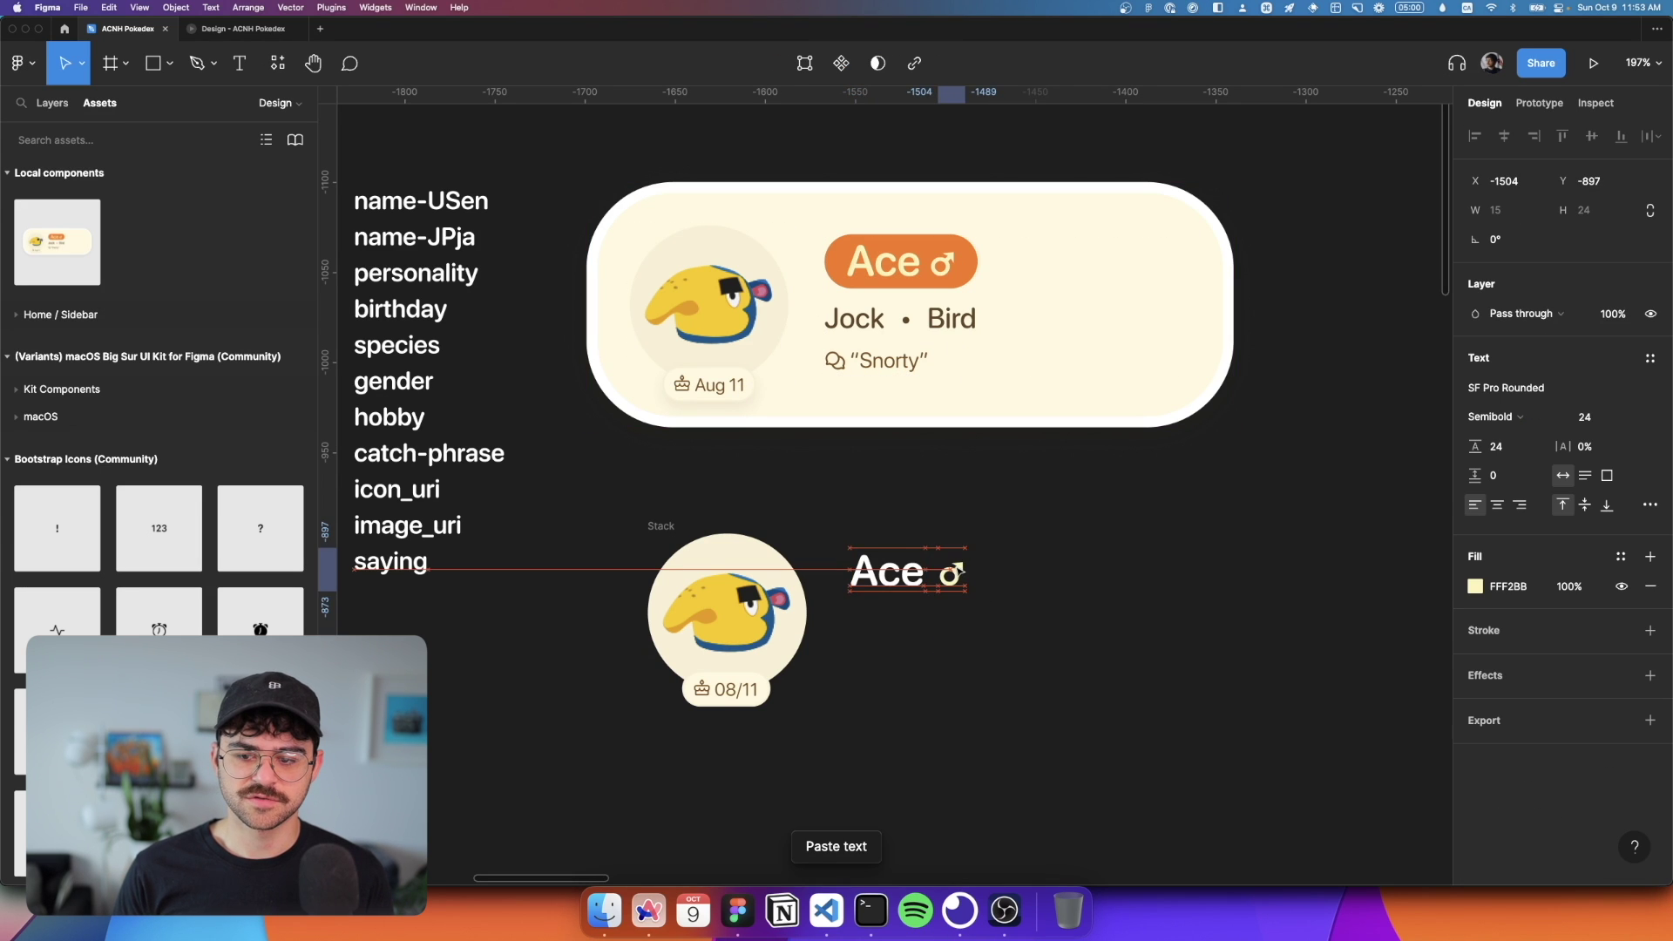
click(1507, 586)
key(super+c)
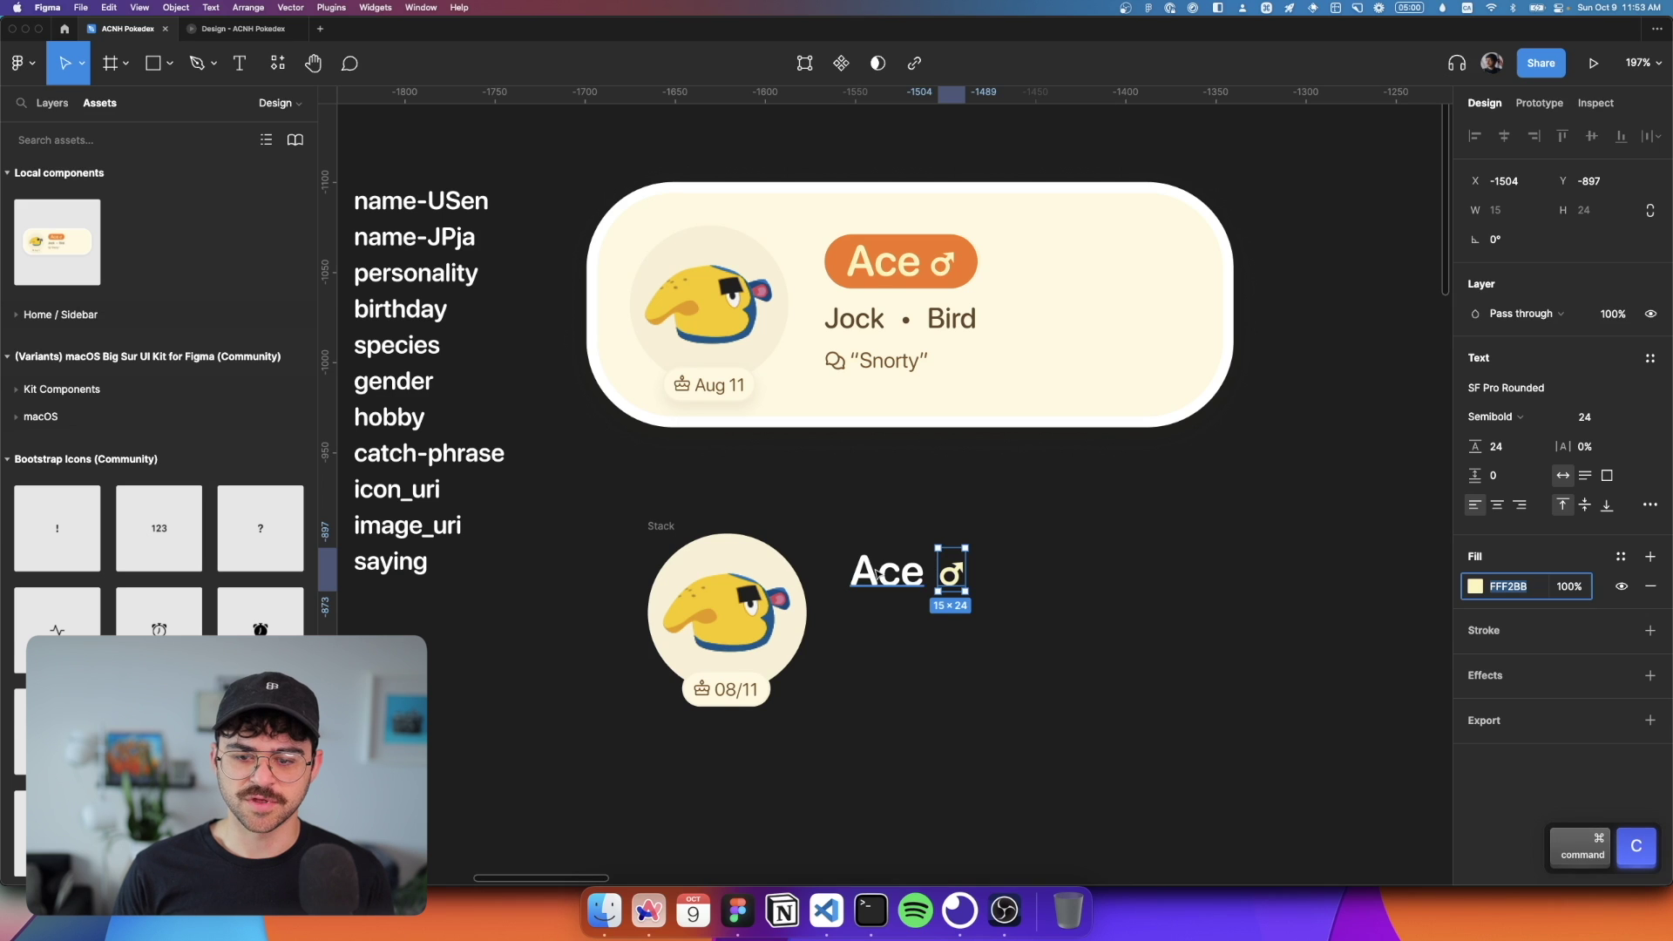
key(super+v)
click(1047, 570)
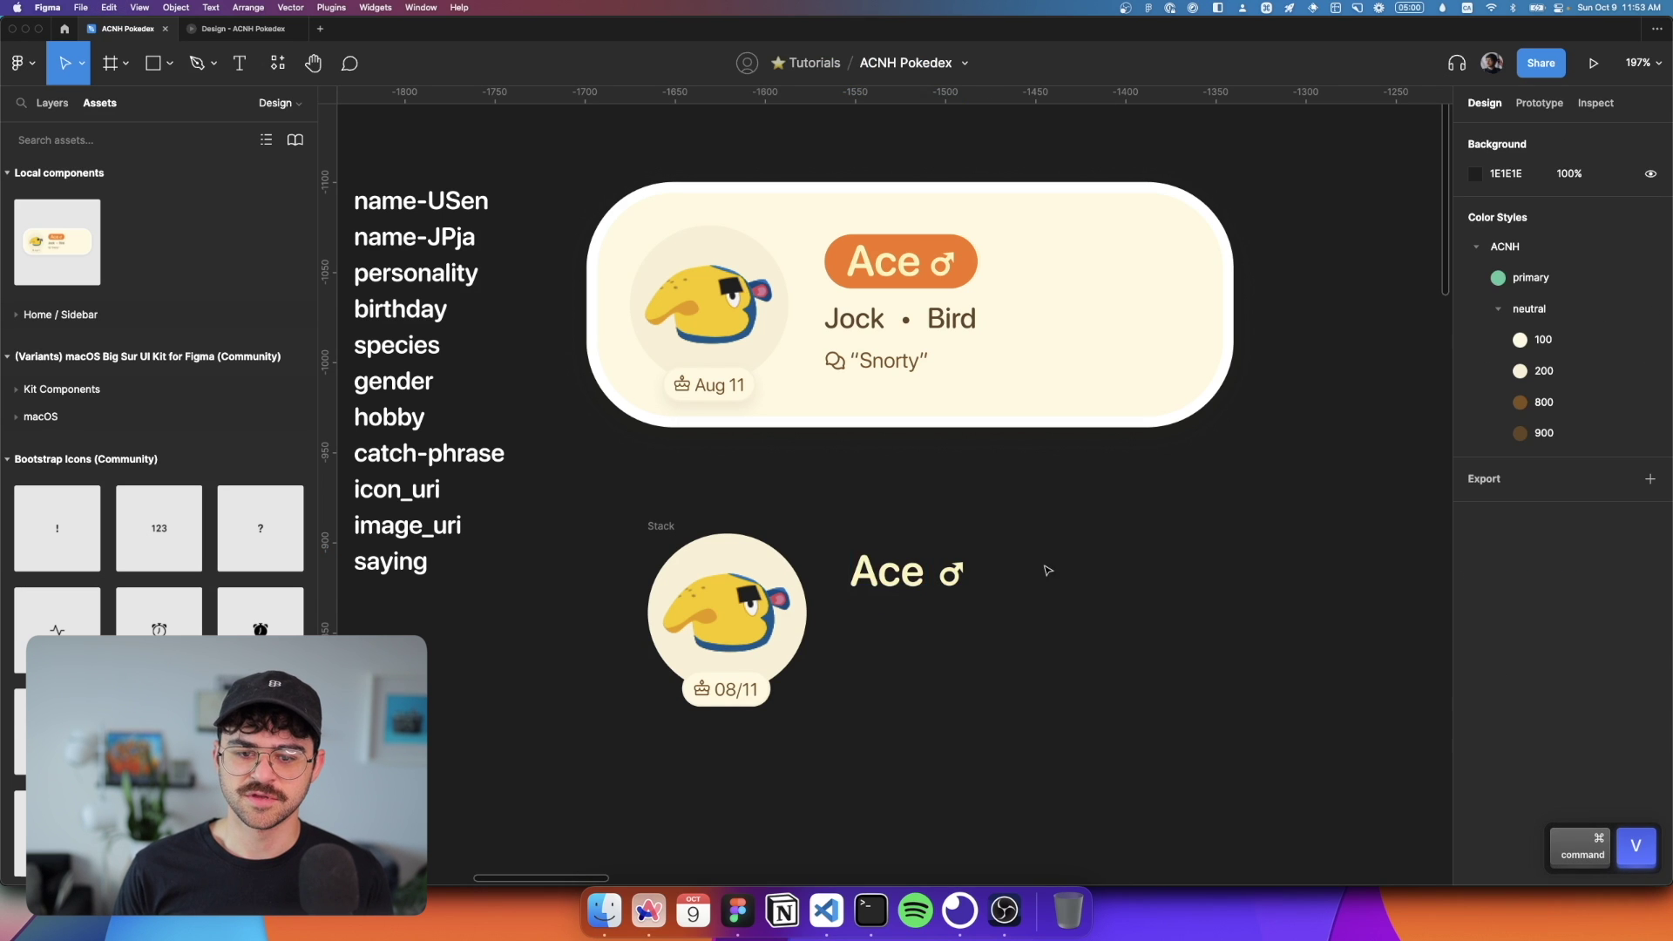
scroll(843, 547, down, 3)
scroll(842, 548, left, 10)
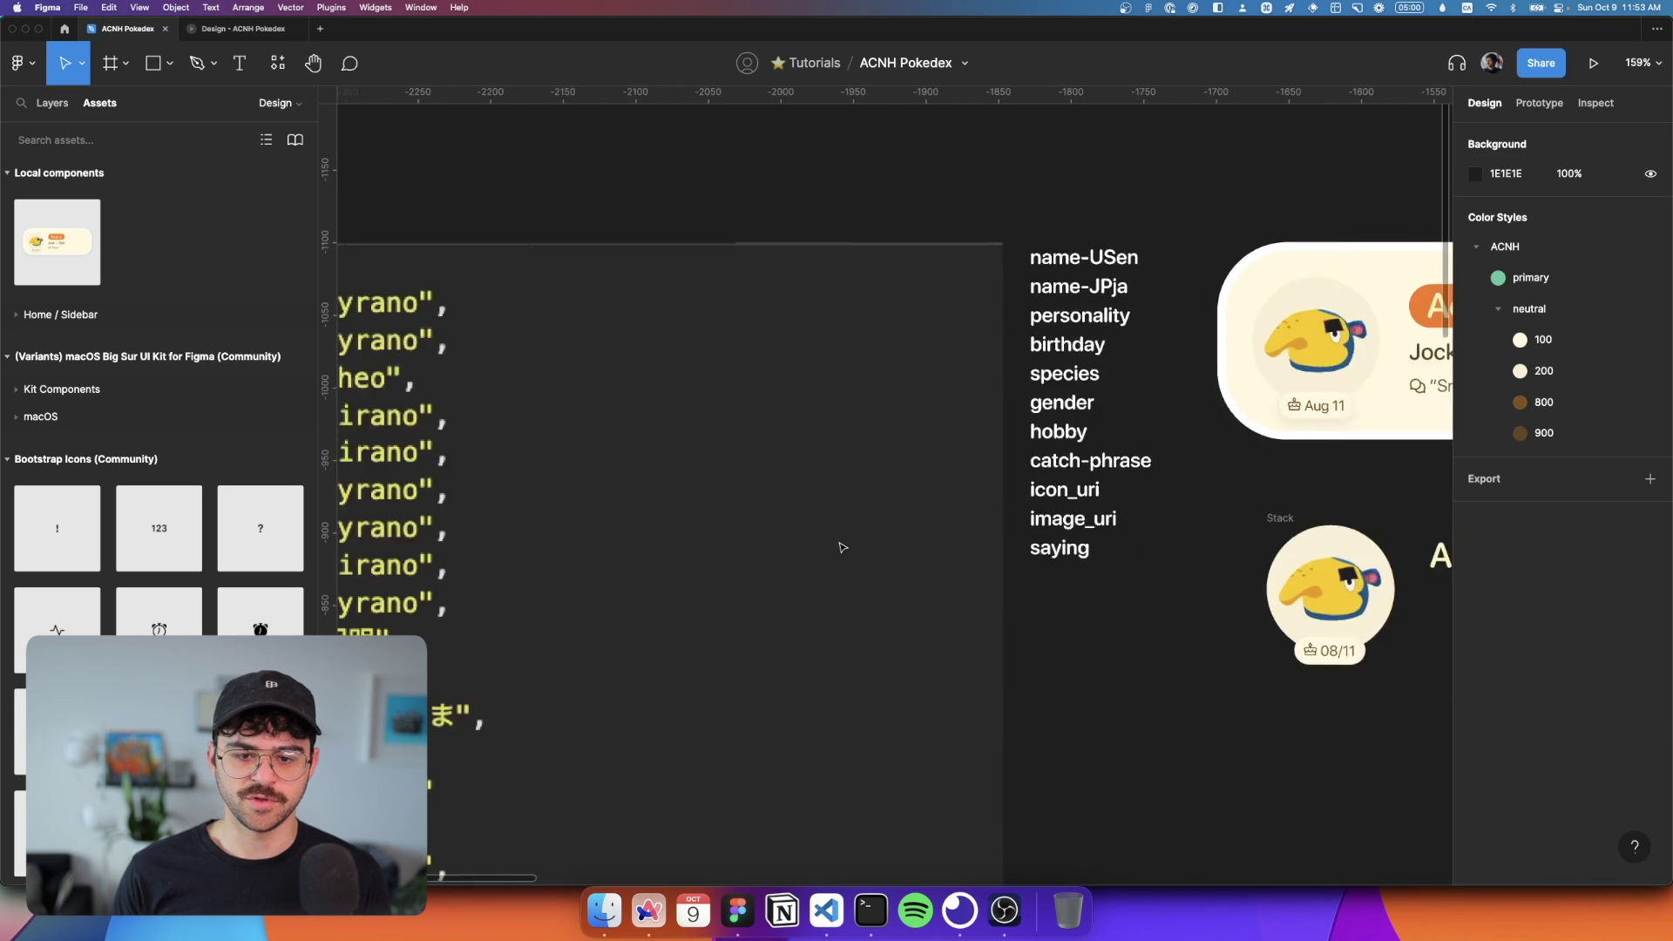
scroll(842, 547, down, 3)
scroll(842, 547, left, 8)
scroll(802, 421, down, 5)
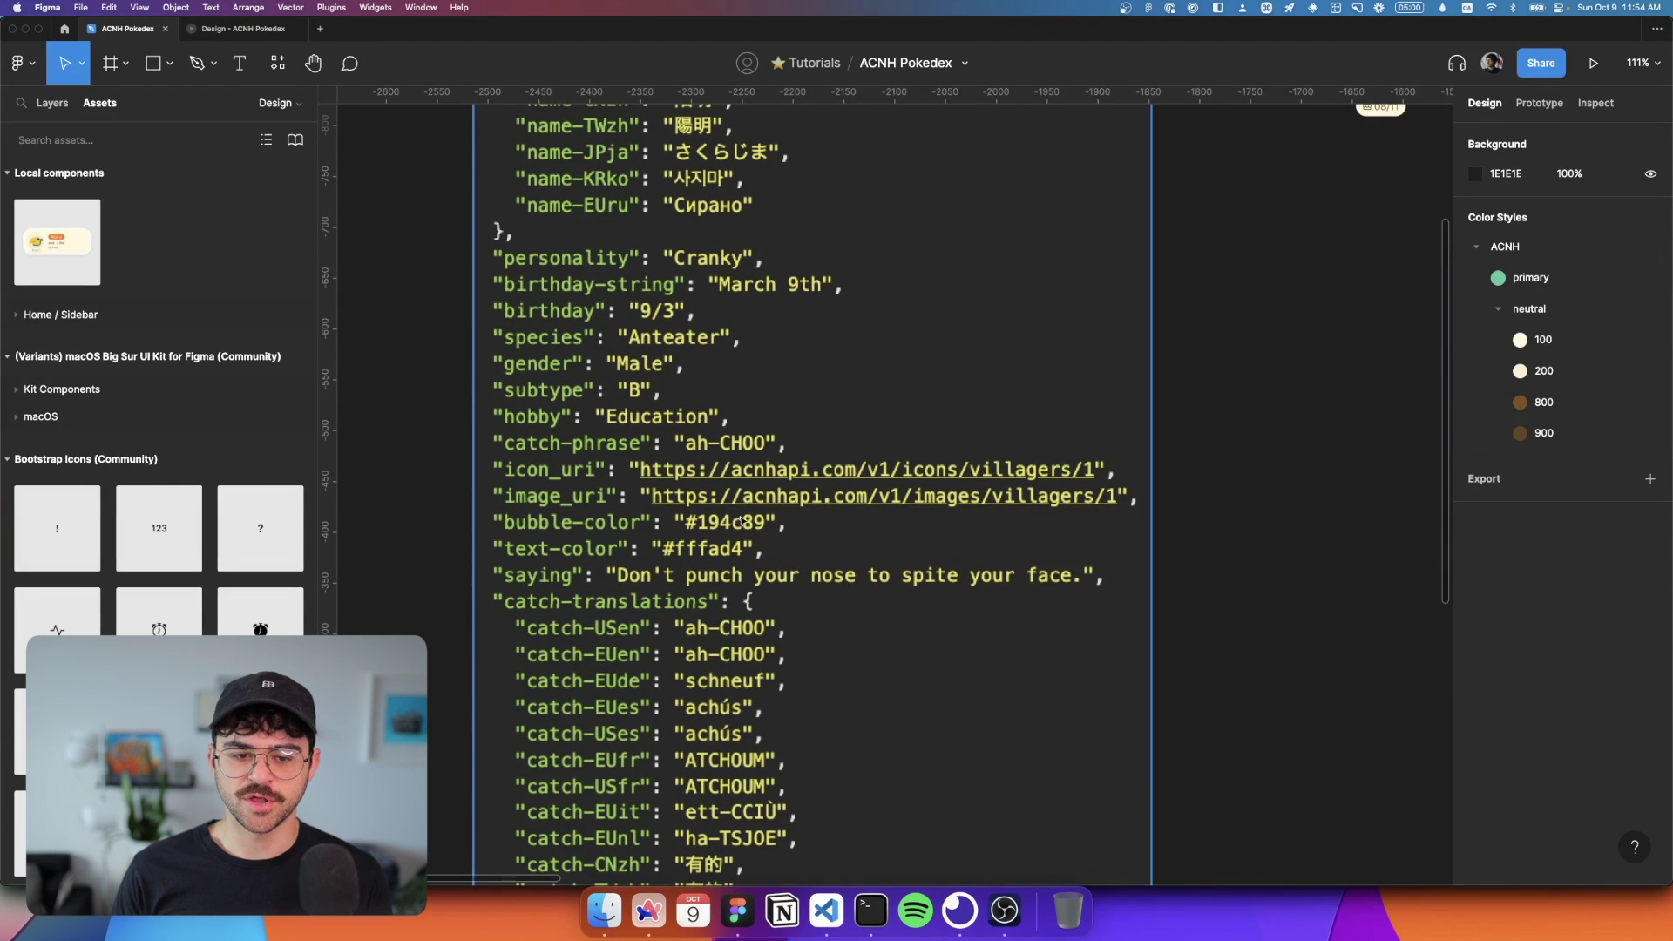
scroll(659, 572, right, 10)
scroll(1087, 485, up, 8)
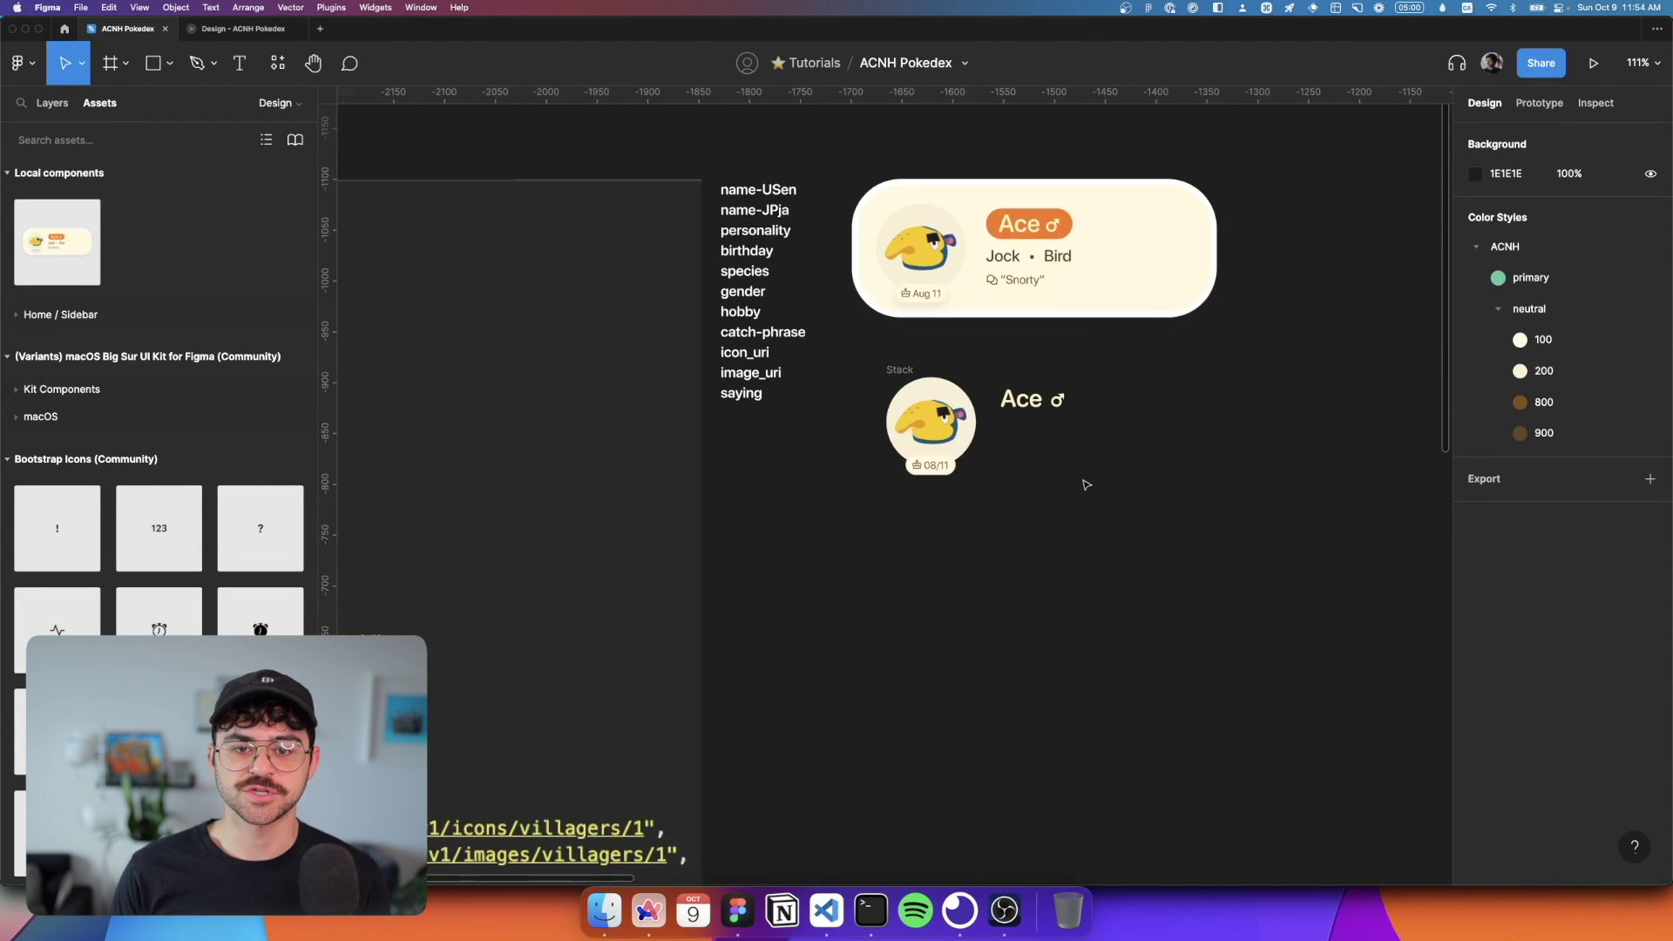
scroll(1051, 430, up, 5)
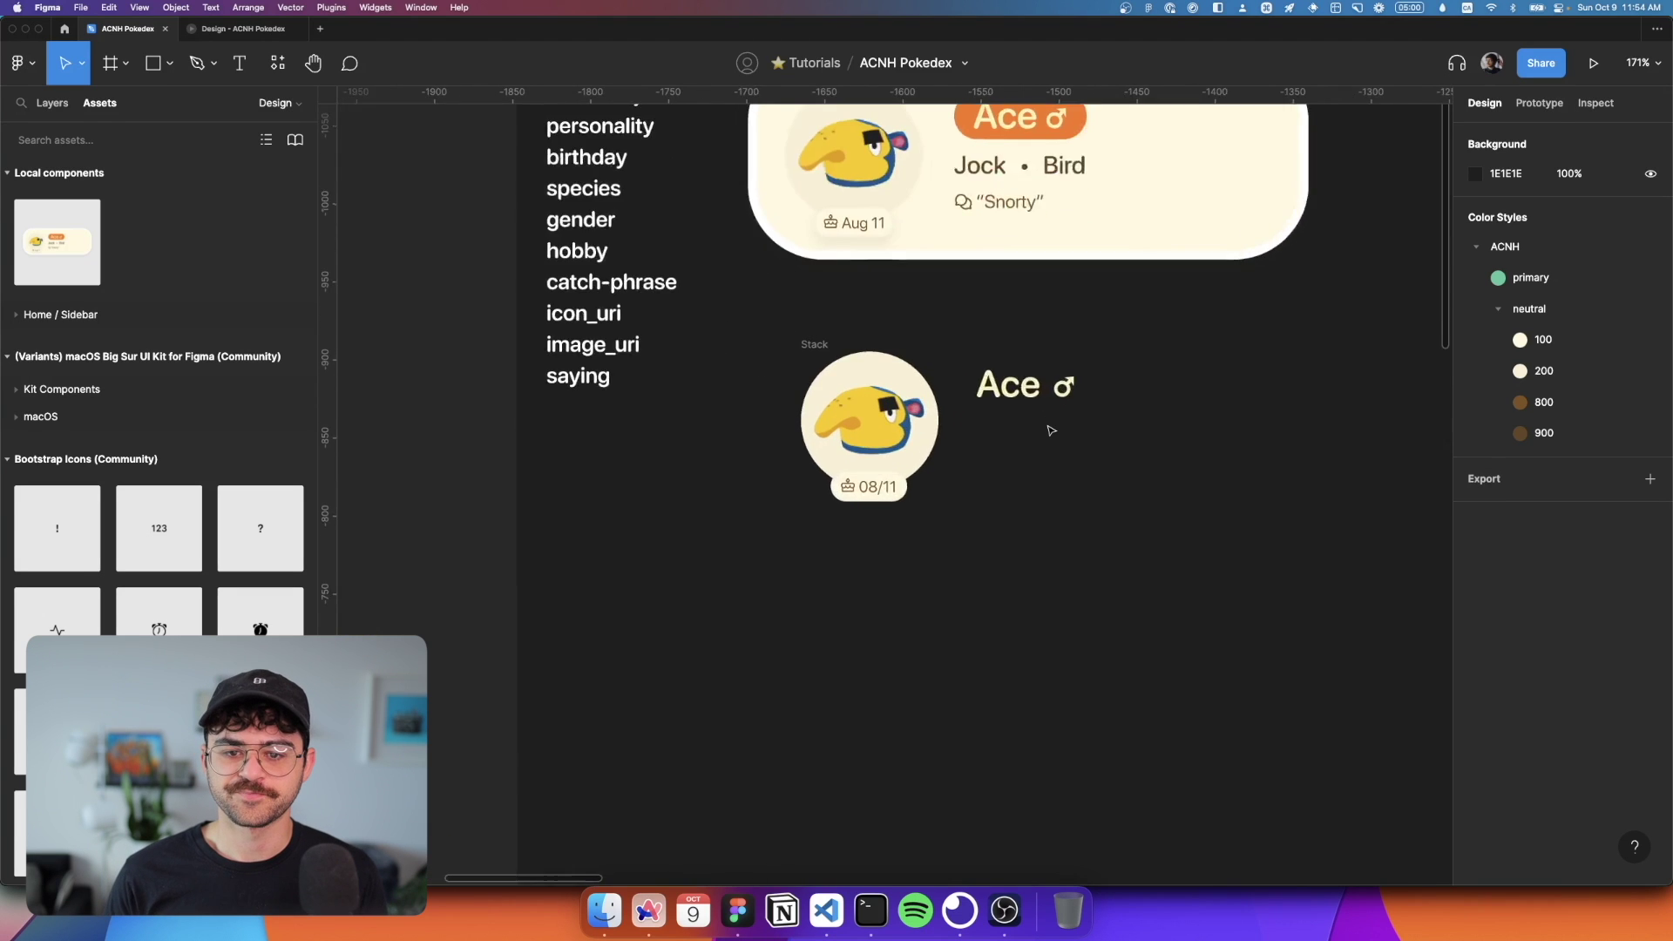
Step: Wrap the Ace title in an auto-layout frame named 'Name chip'
click(1011, 462)
key(shift+a)
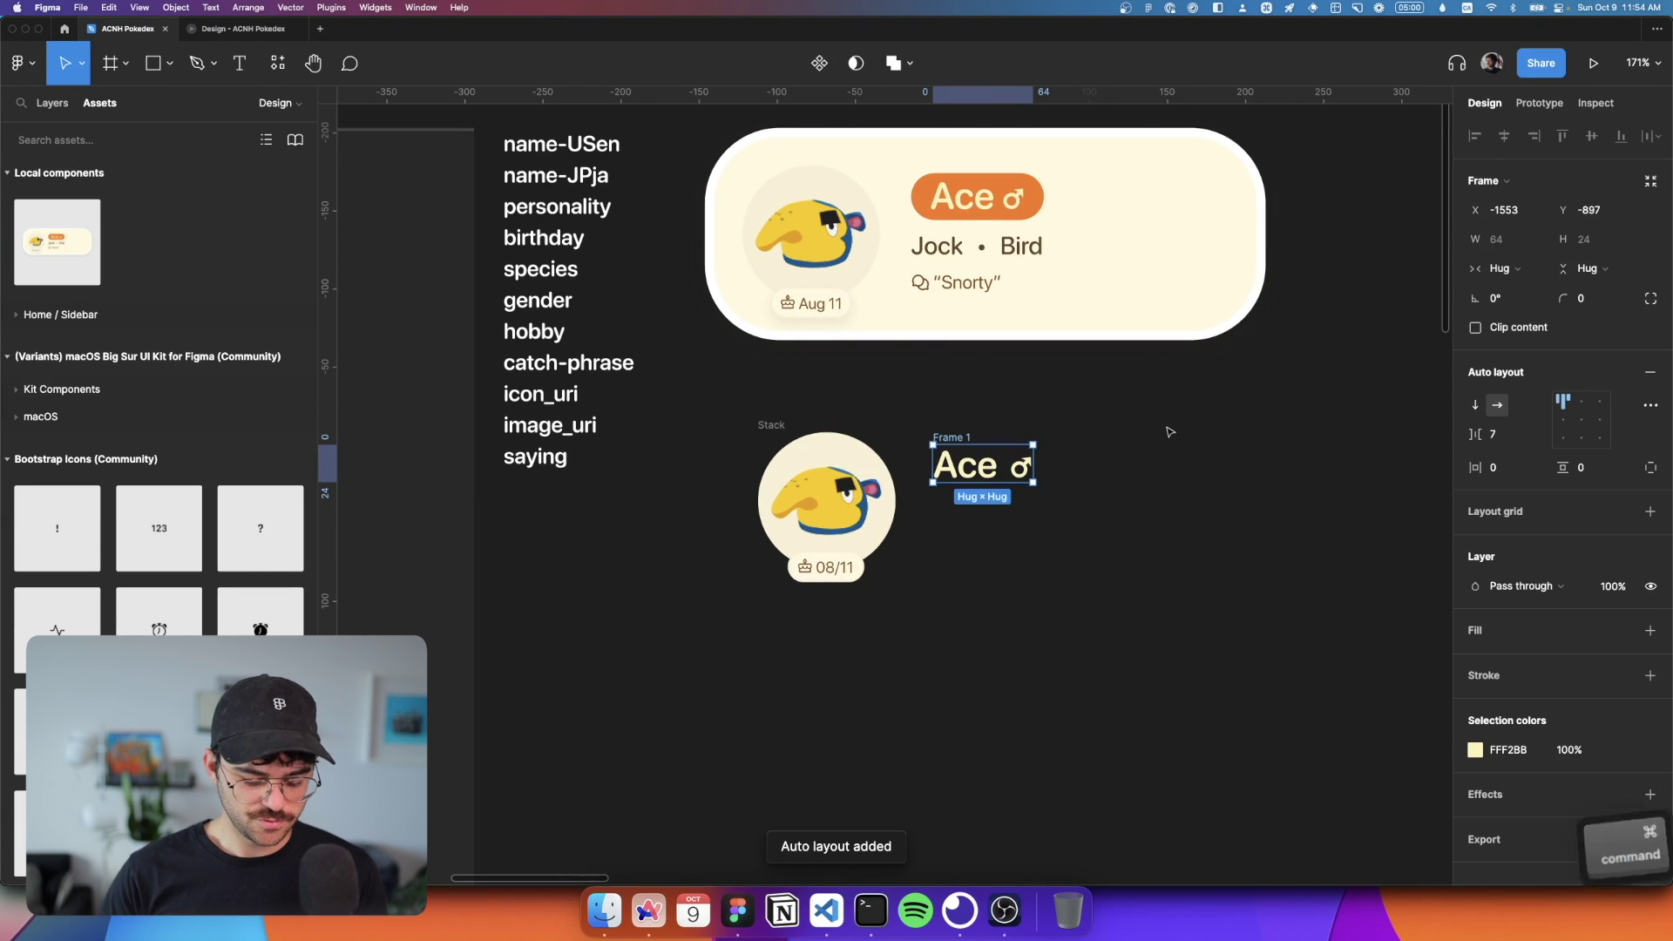
key(super+r)
text(Name chip)
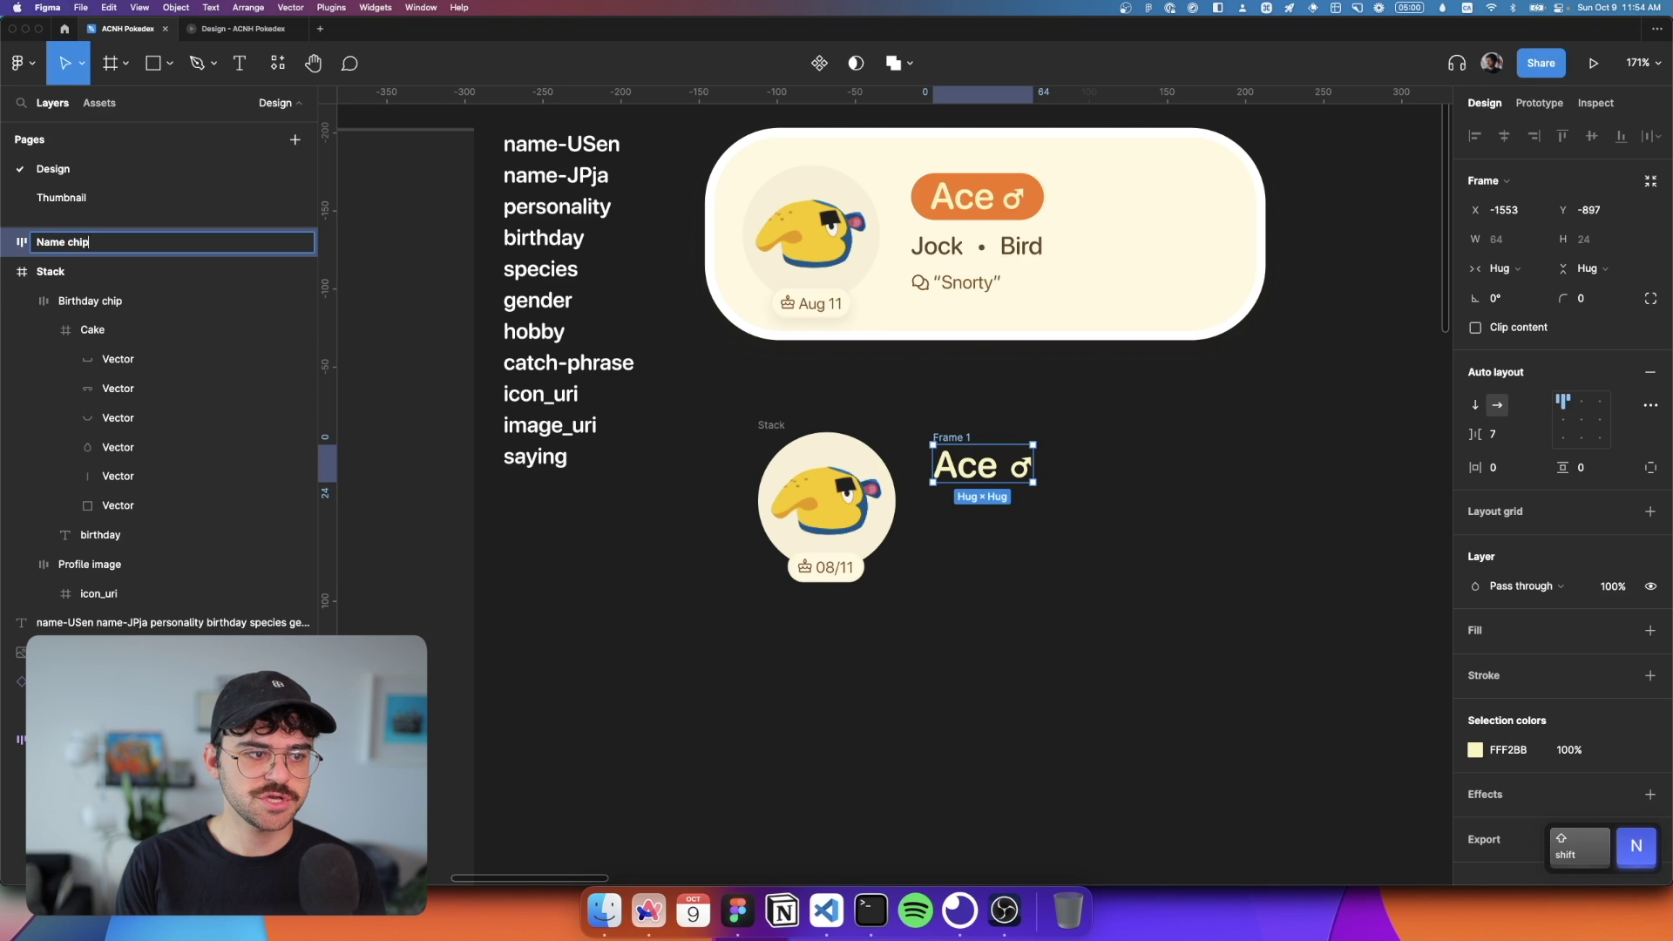
key(Return)
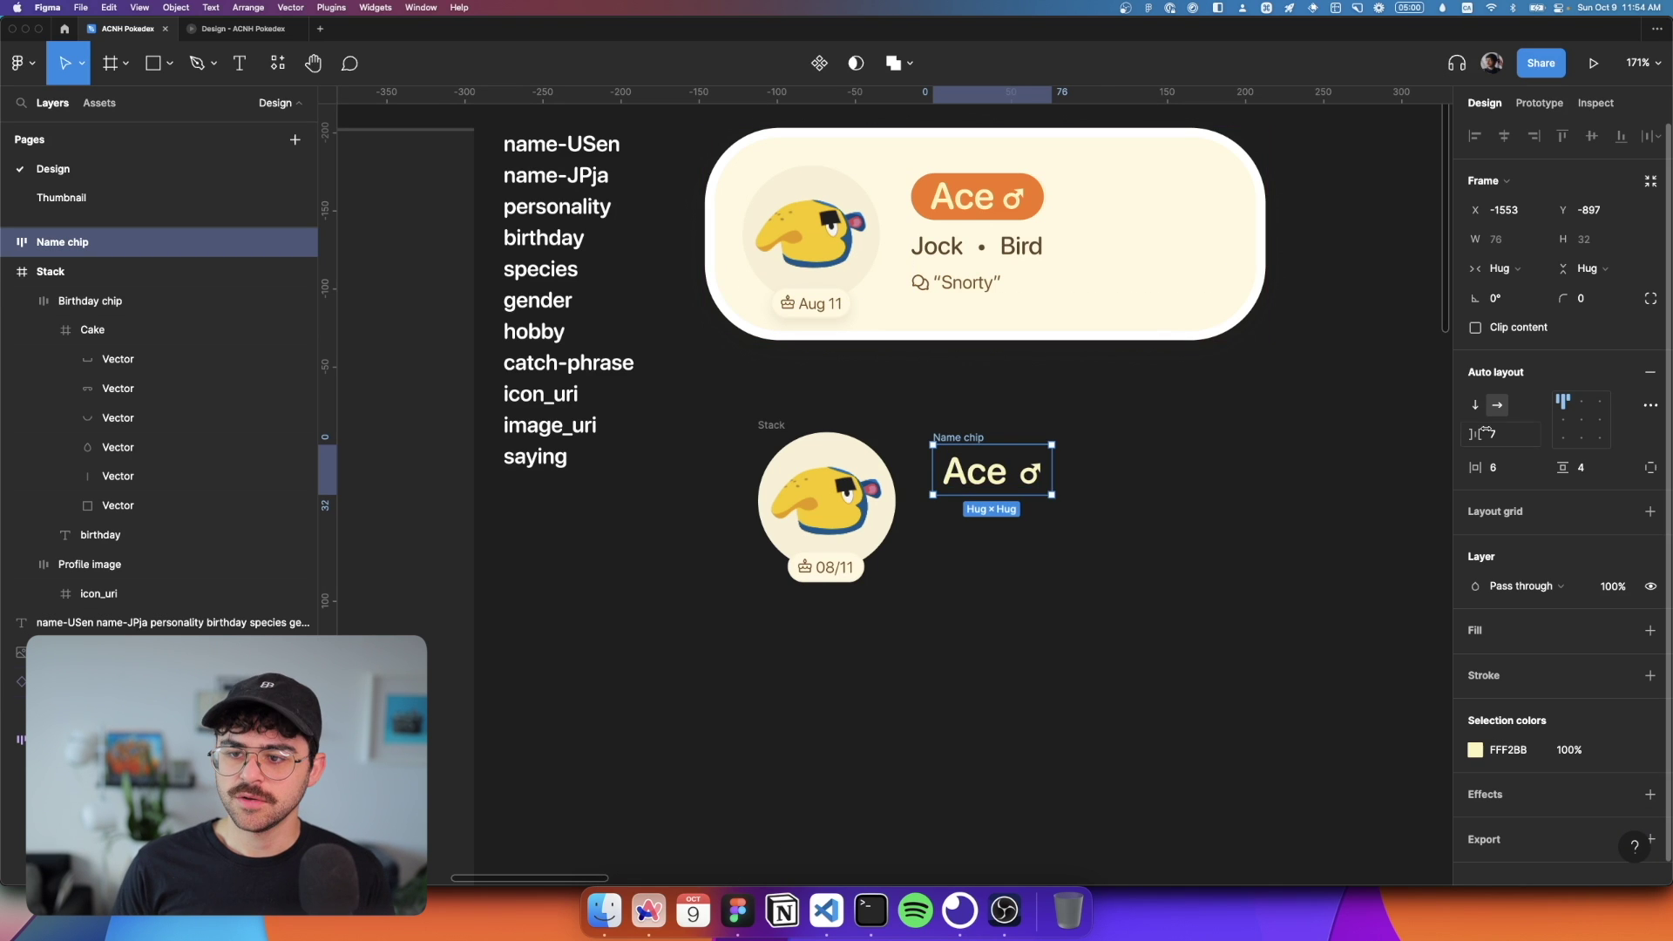
Step: Give the chip 4 spacing, 12/2 padding and centred contents
click(1516, 438)
key(Tab)
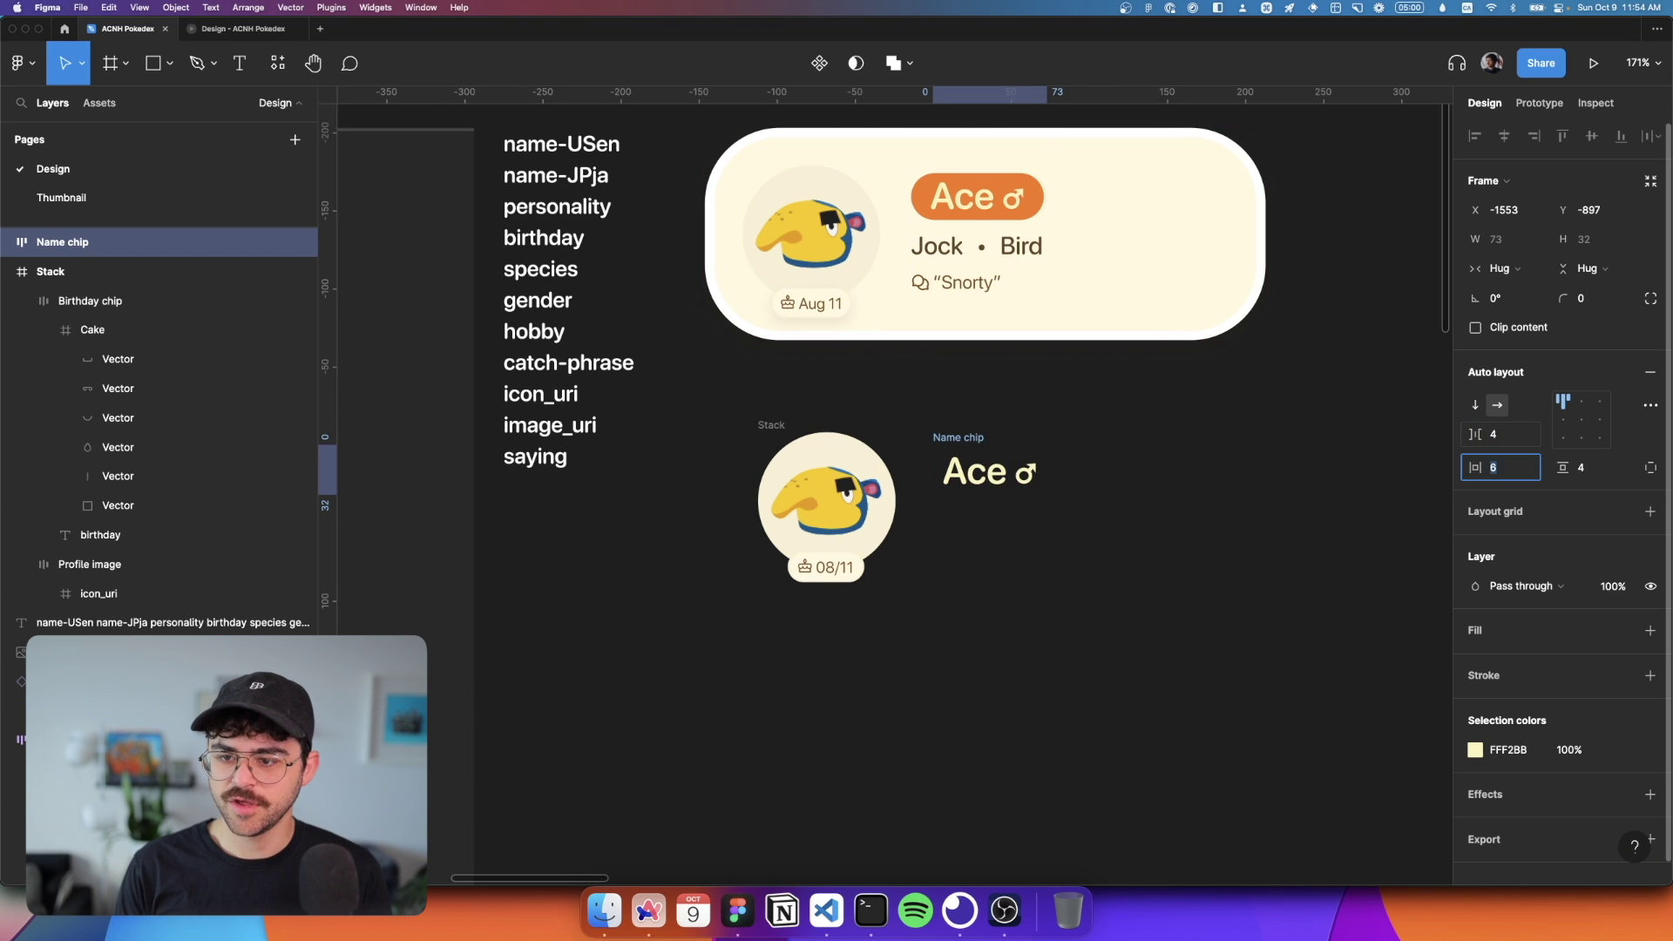
key(Tab)
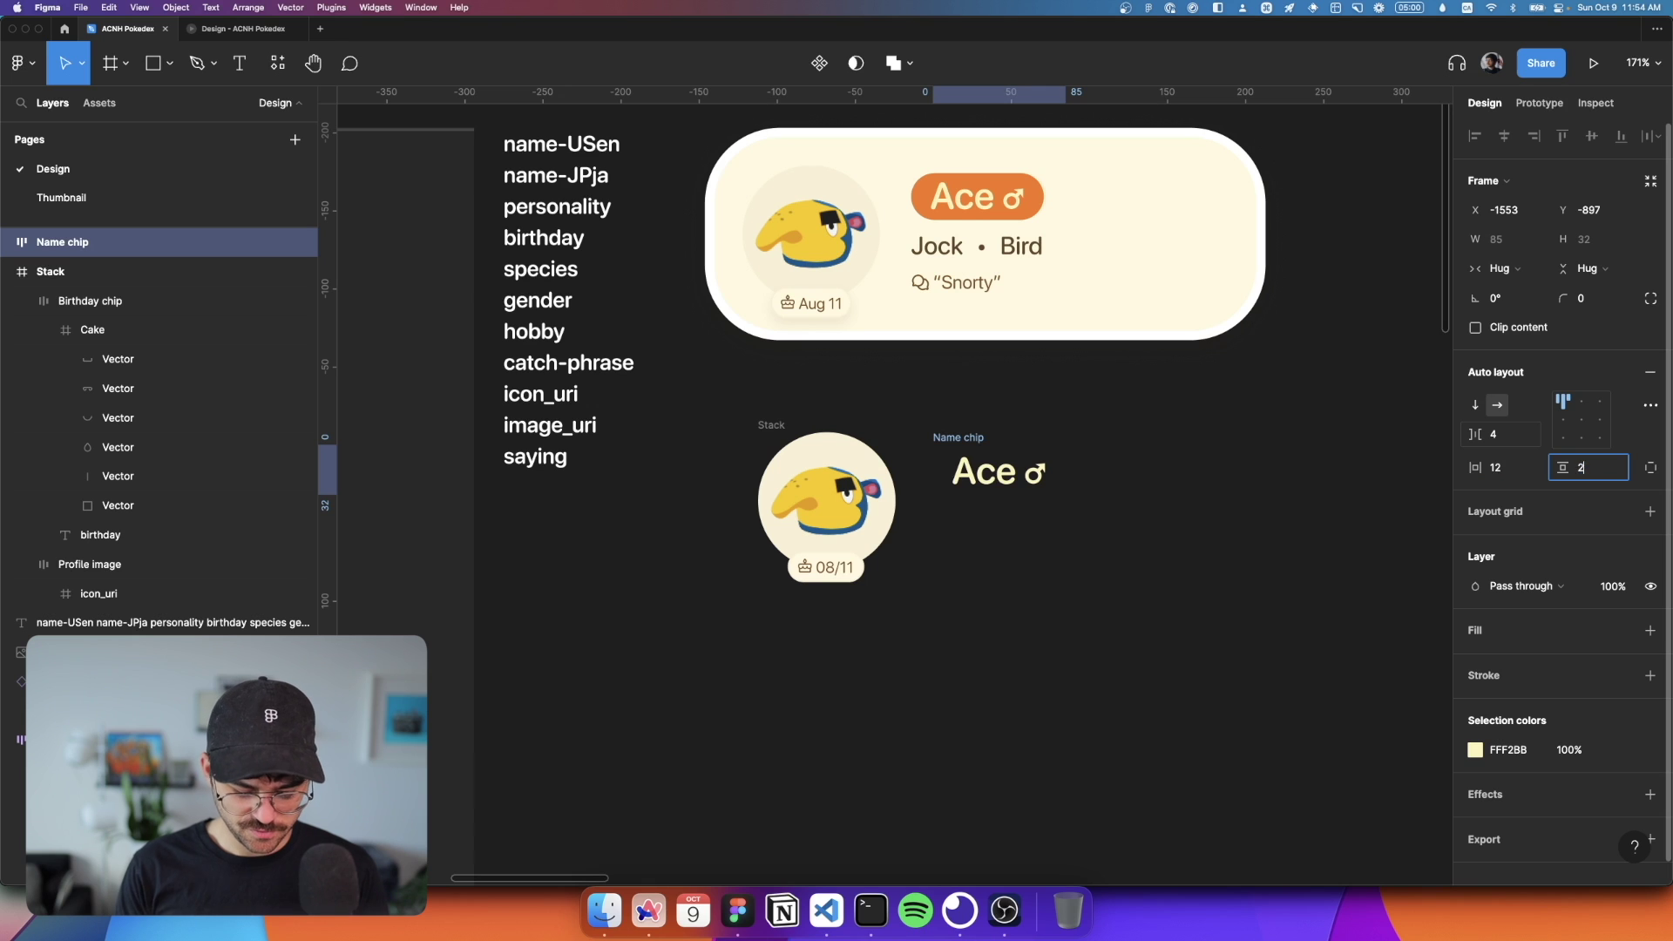
key(Return)
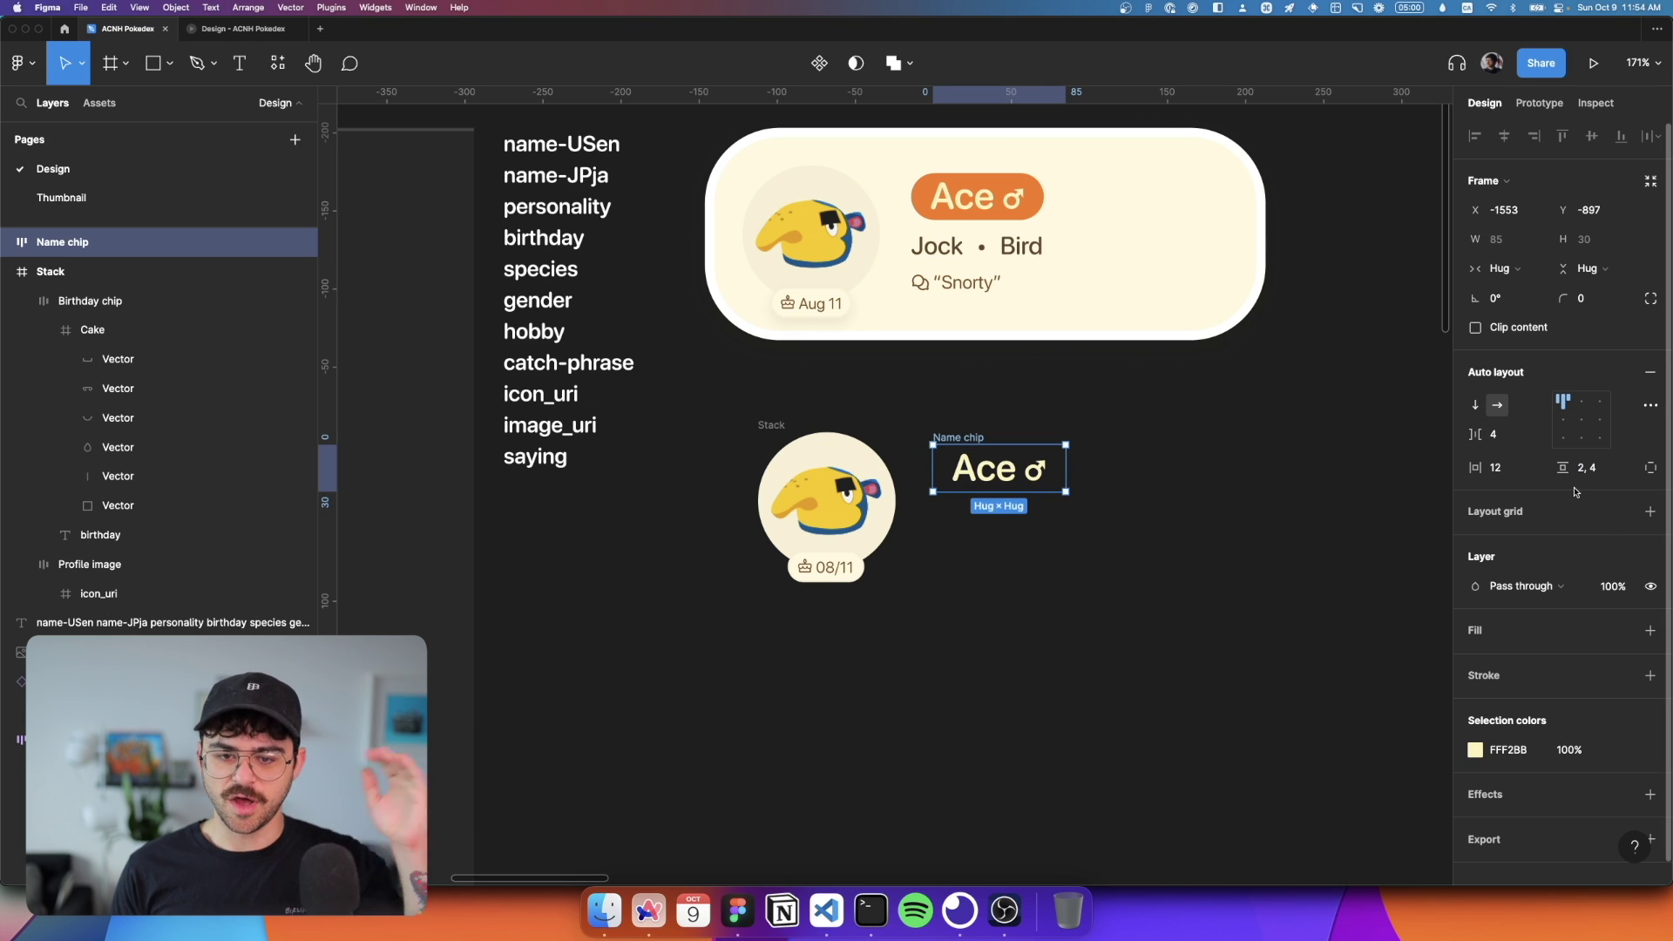
click(1582, 419)
Step: Round the chip to 99999 radius and fill it with the badge's sampled orange
click(1600, 299)
text(999)
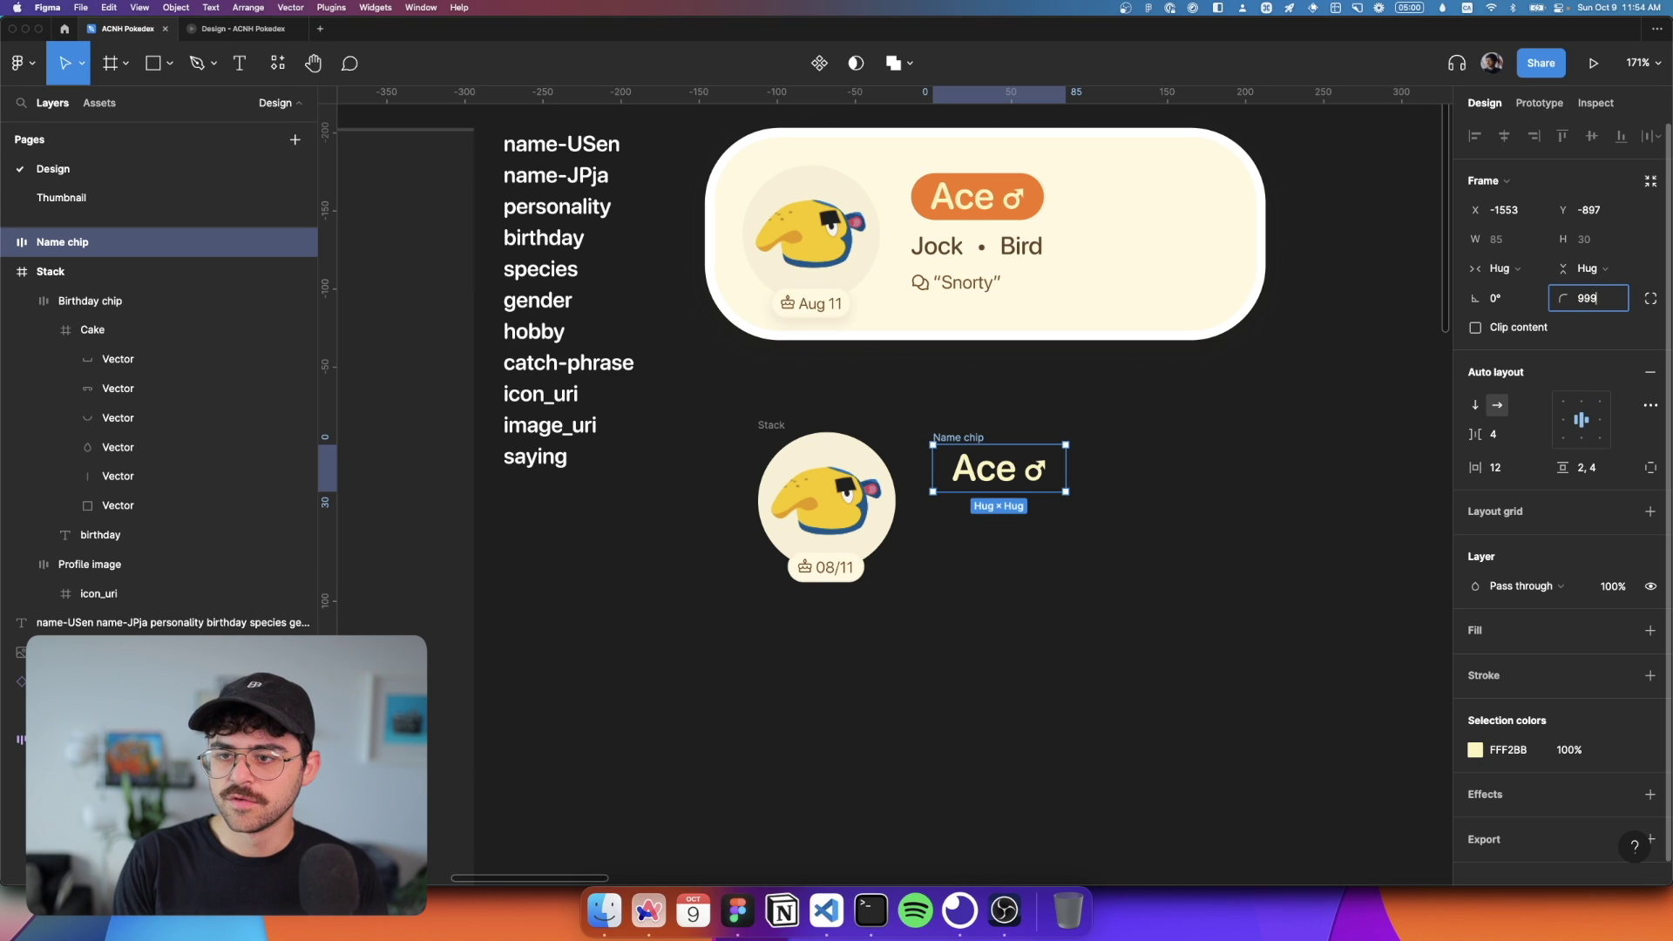
text(99)
key(Return)
key(i)
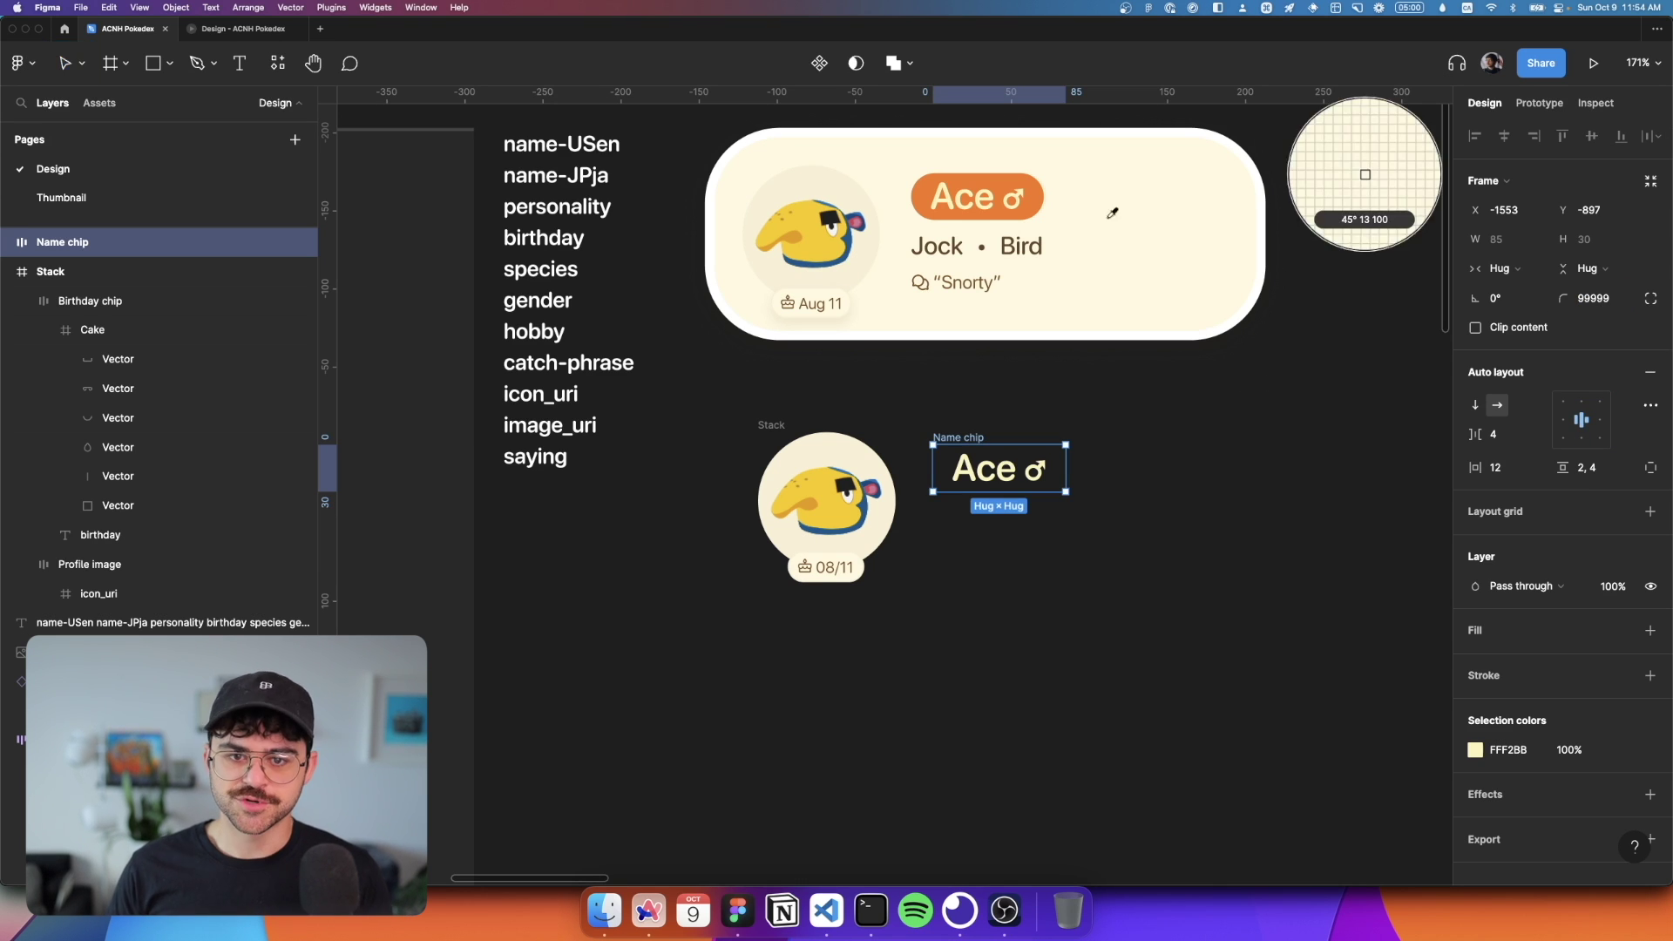
click(993, 193)
click(1190, 396)
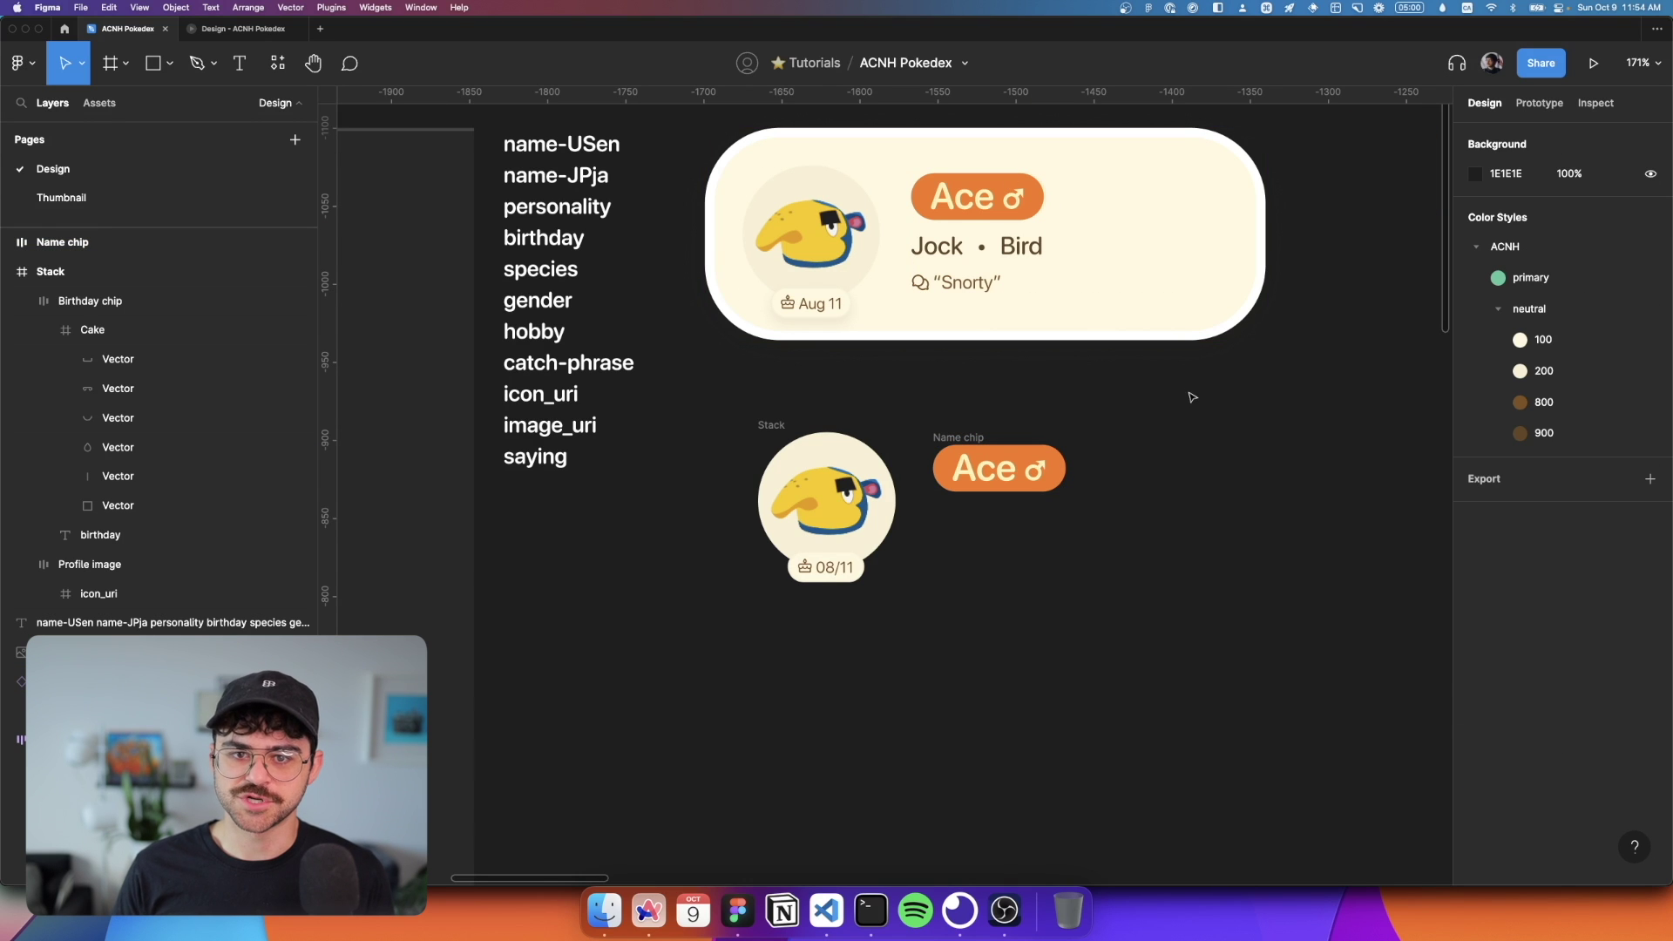
key(t)
click(951, 507)
Step: Add the text 'Jock' below the chip and name its layer 'personality'
text(Jock)
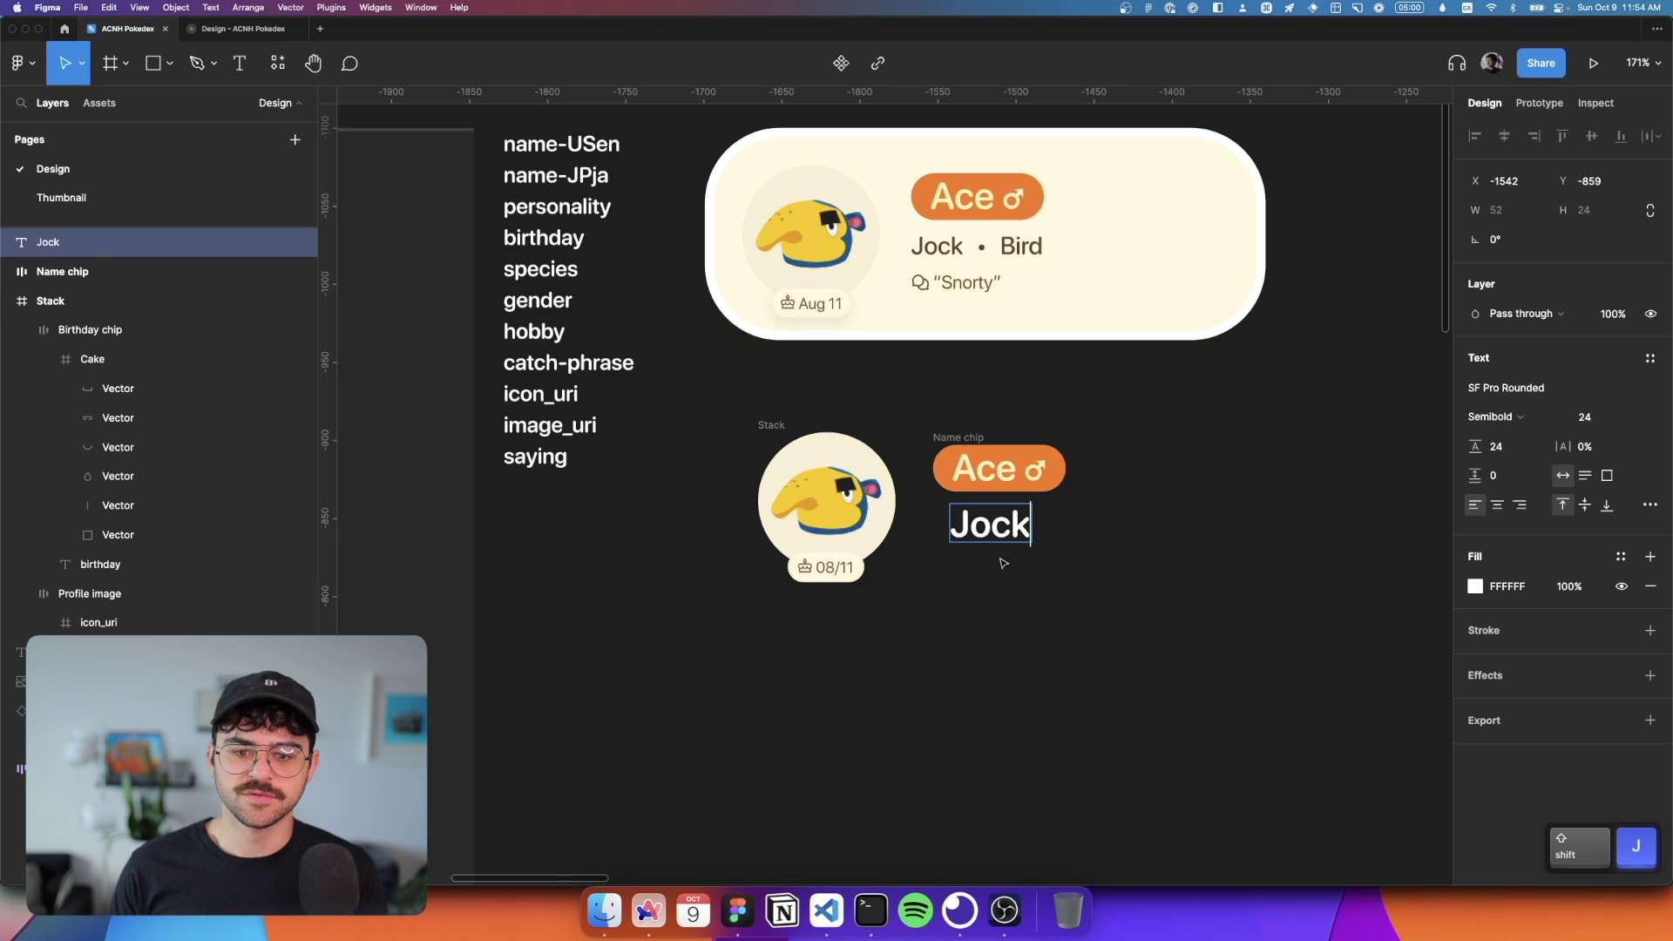
key(Escape)
key(super+r)
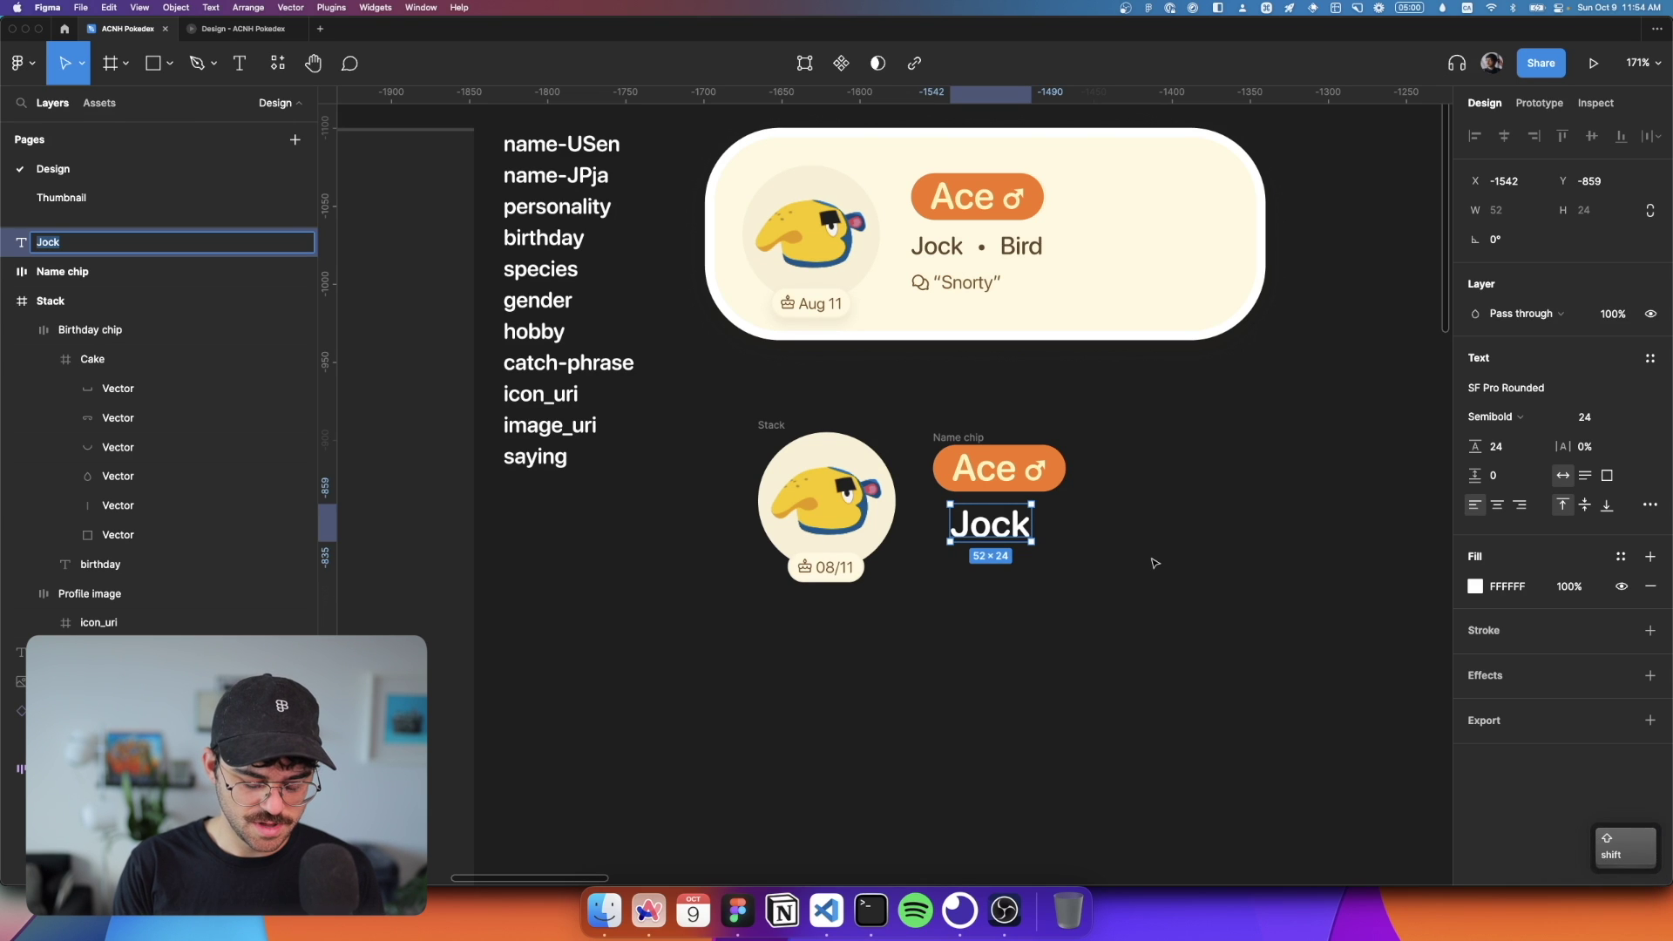
text(personali)
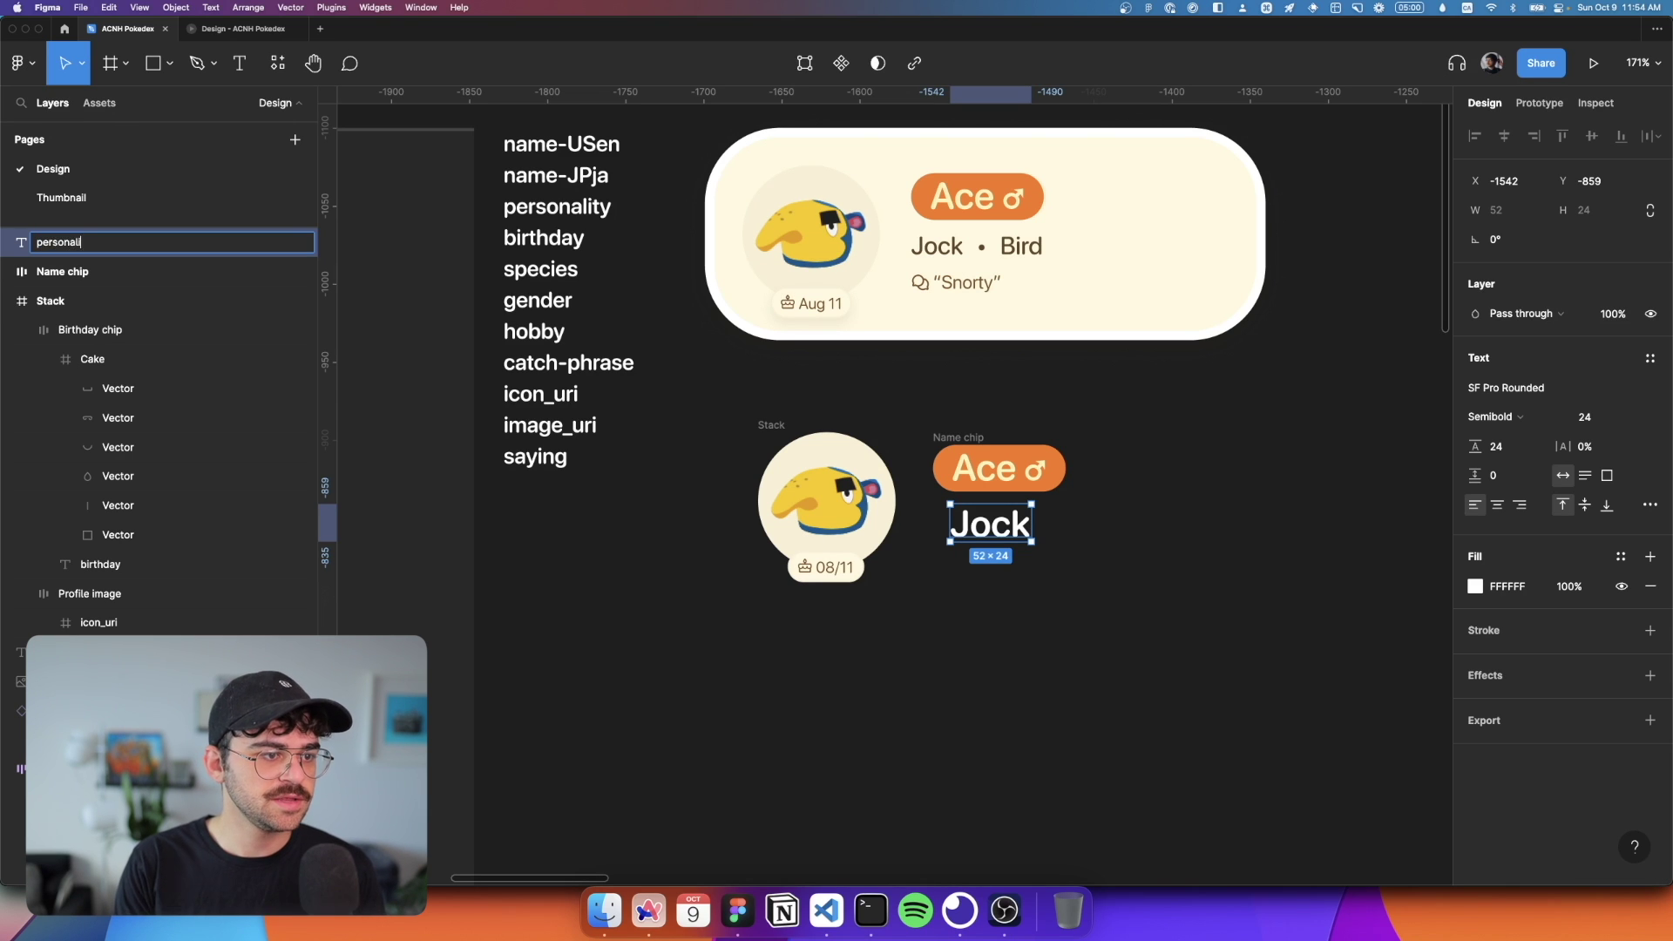
text(ty)
key(Return)
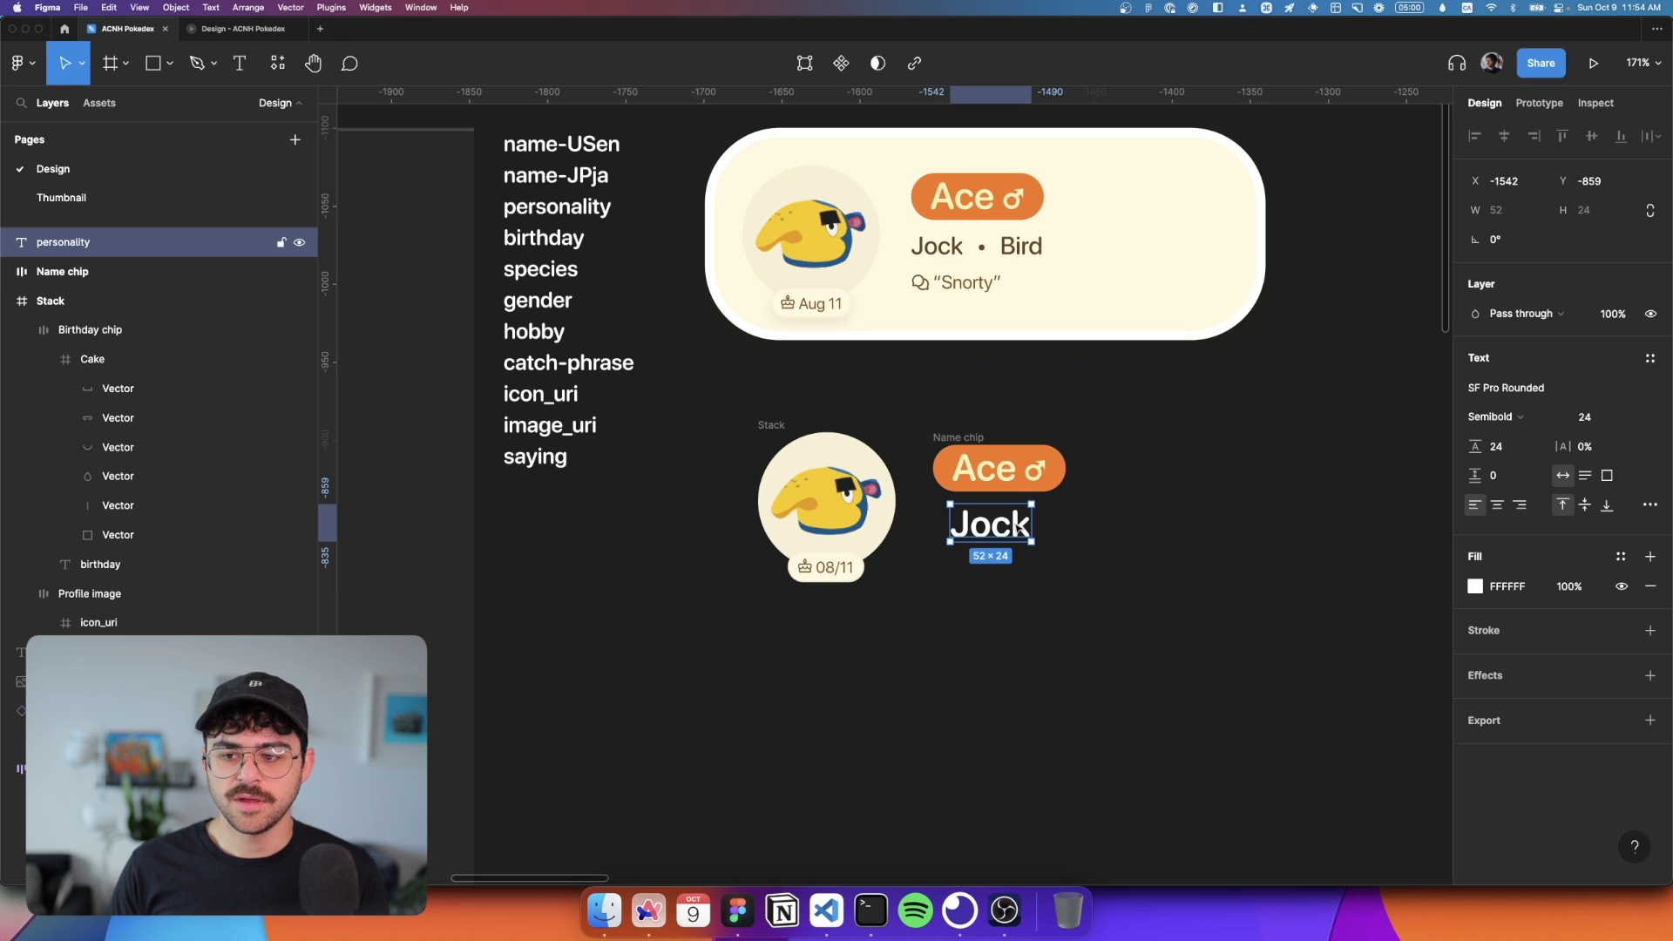
Step: Style the Jock text at 16 px Medium, matching the top card's personality text
super+click(938, 248)
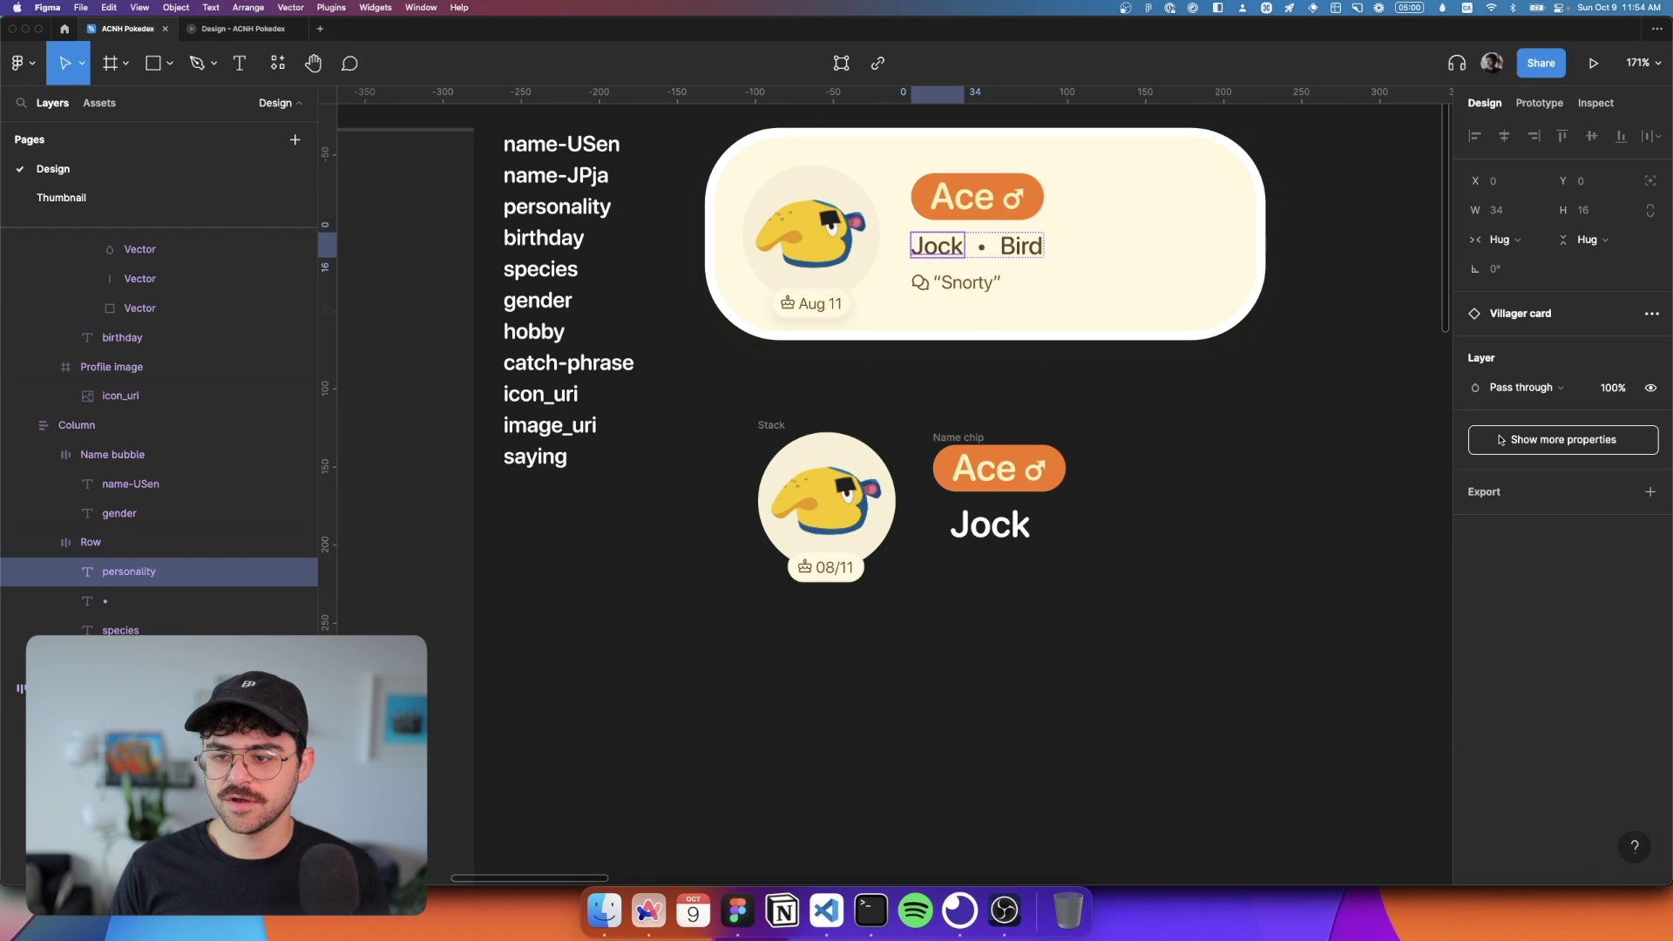
click(1500, 440)
click(1252, 543)
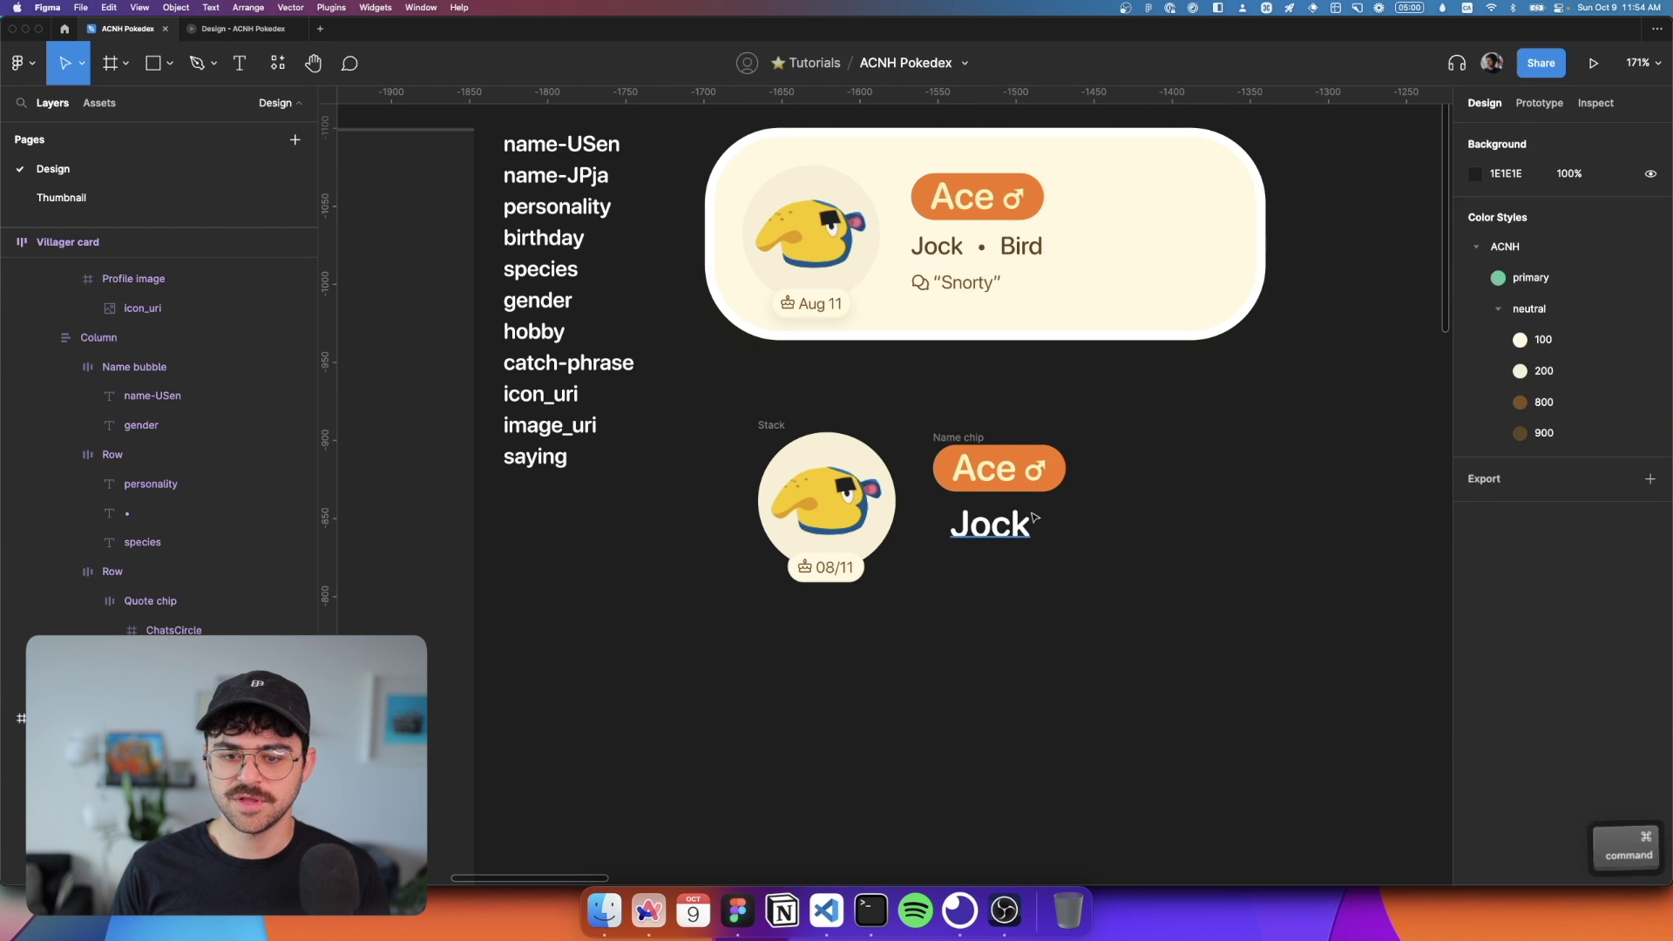
super+click(990, 523)
click(1593, 419)
text(16)
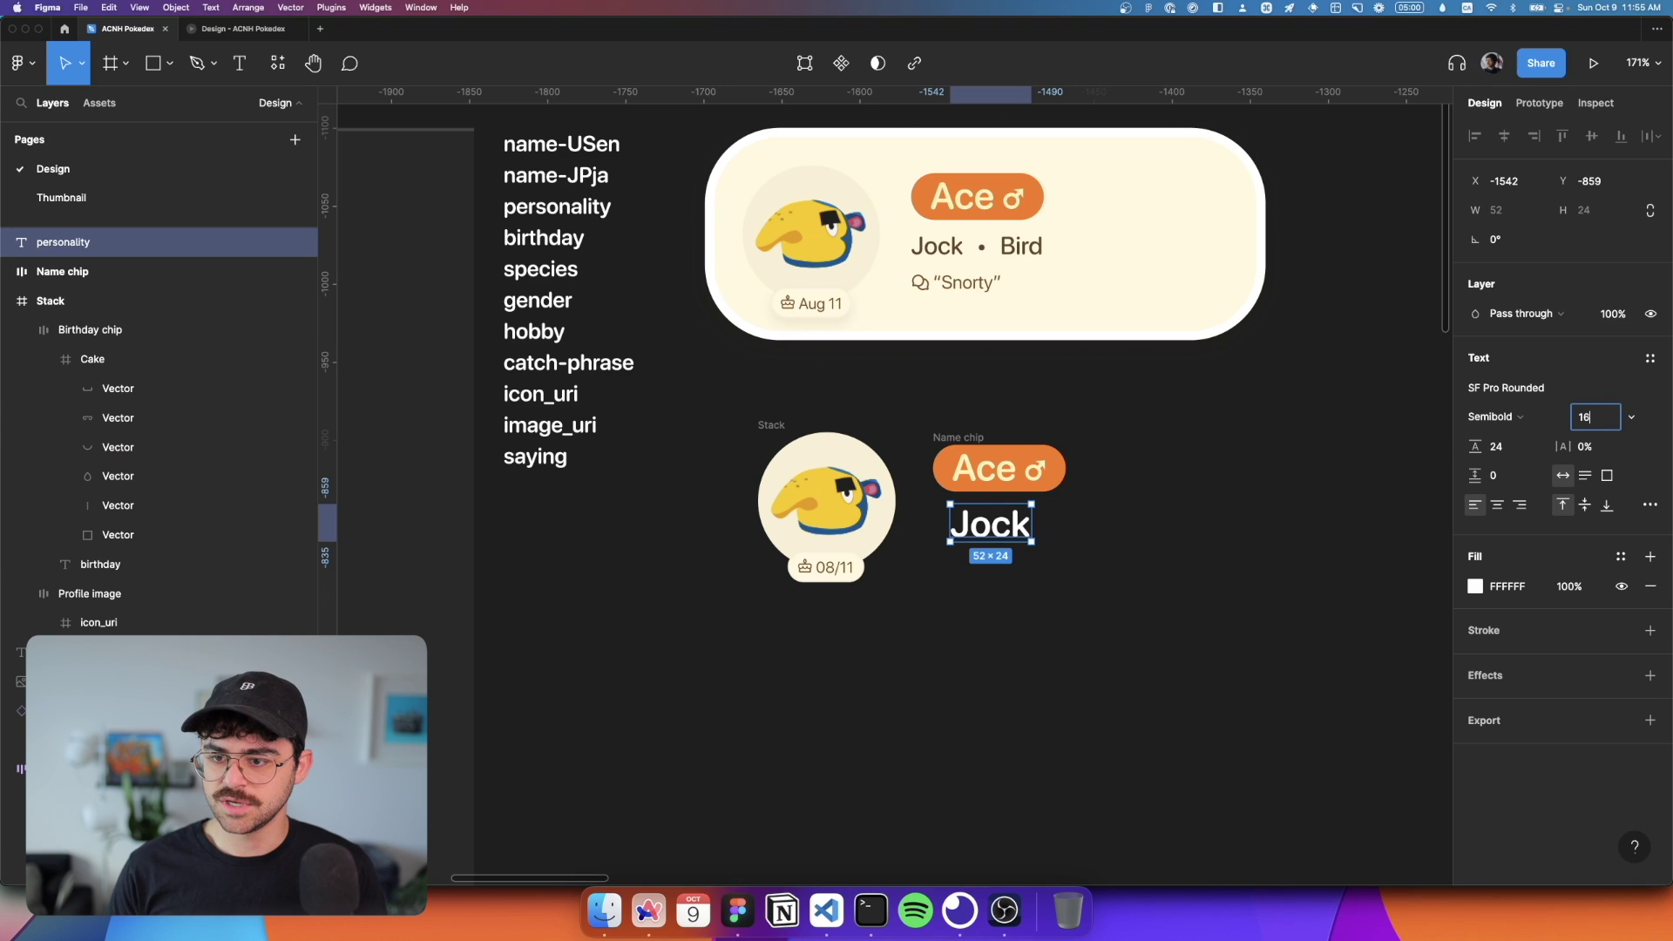
key(Return)
click(1494, 417)
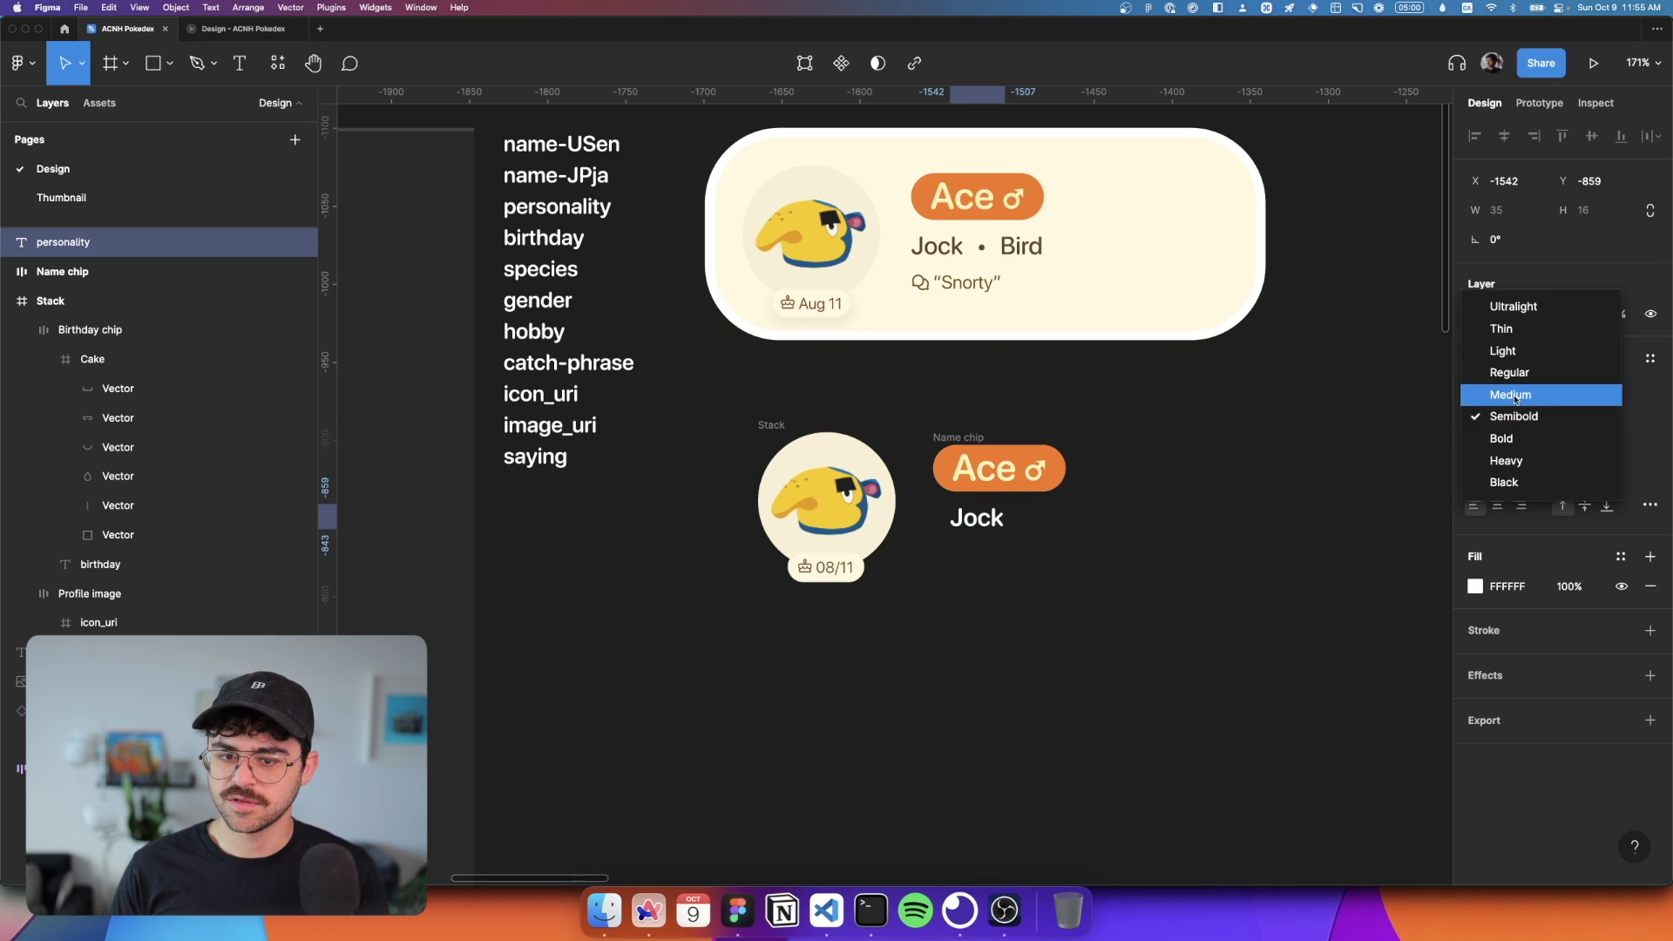
click(1495, 391)
Step: Duplicate Jock into a '•' divider layer named 'div' and a 'Bird' text beside it
drag(987, 521, 1049, 521)
key(Return)
text(•)
key(Return)
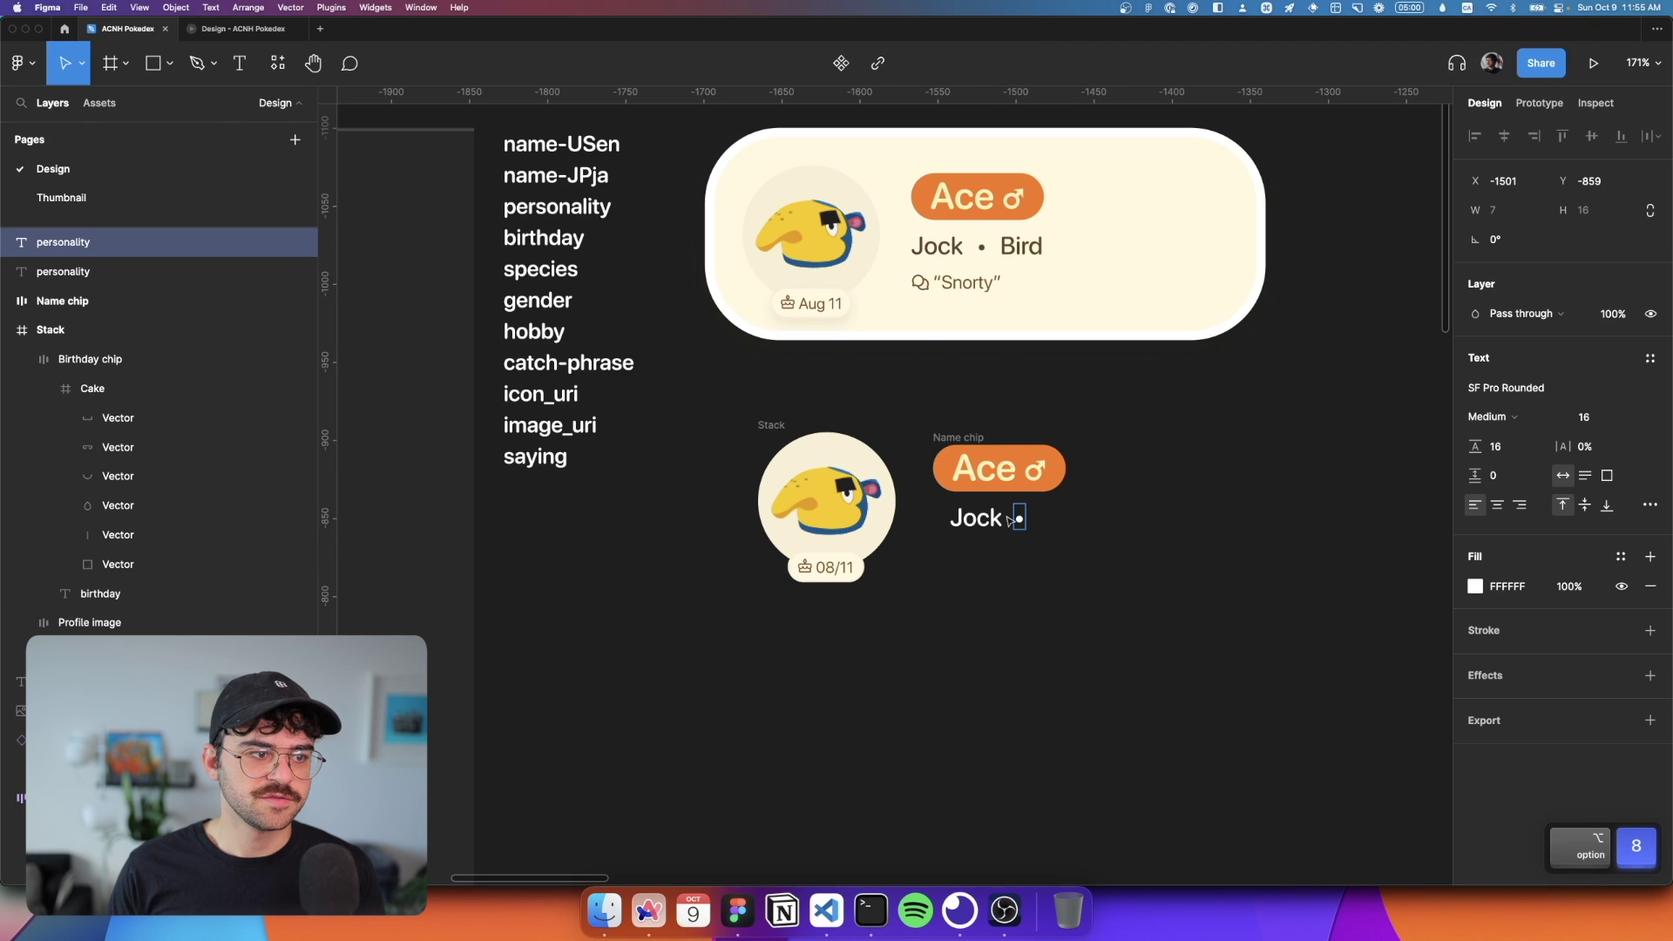
key(cmd+r)
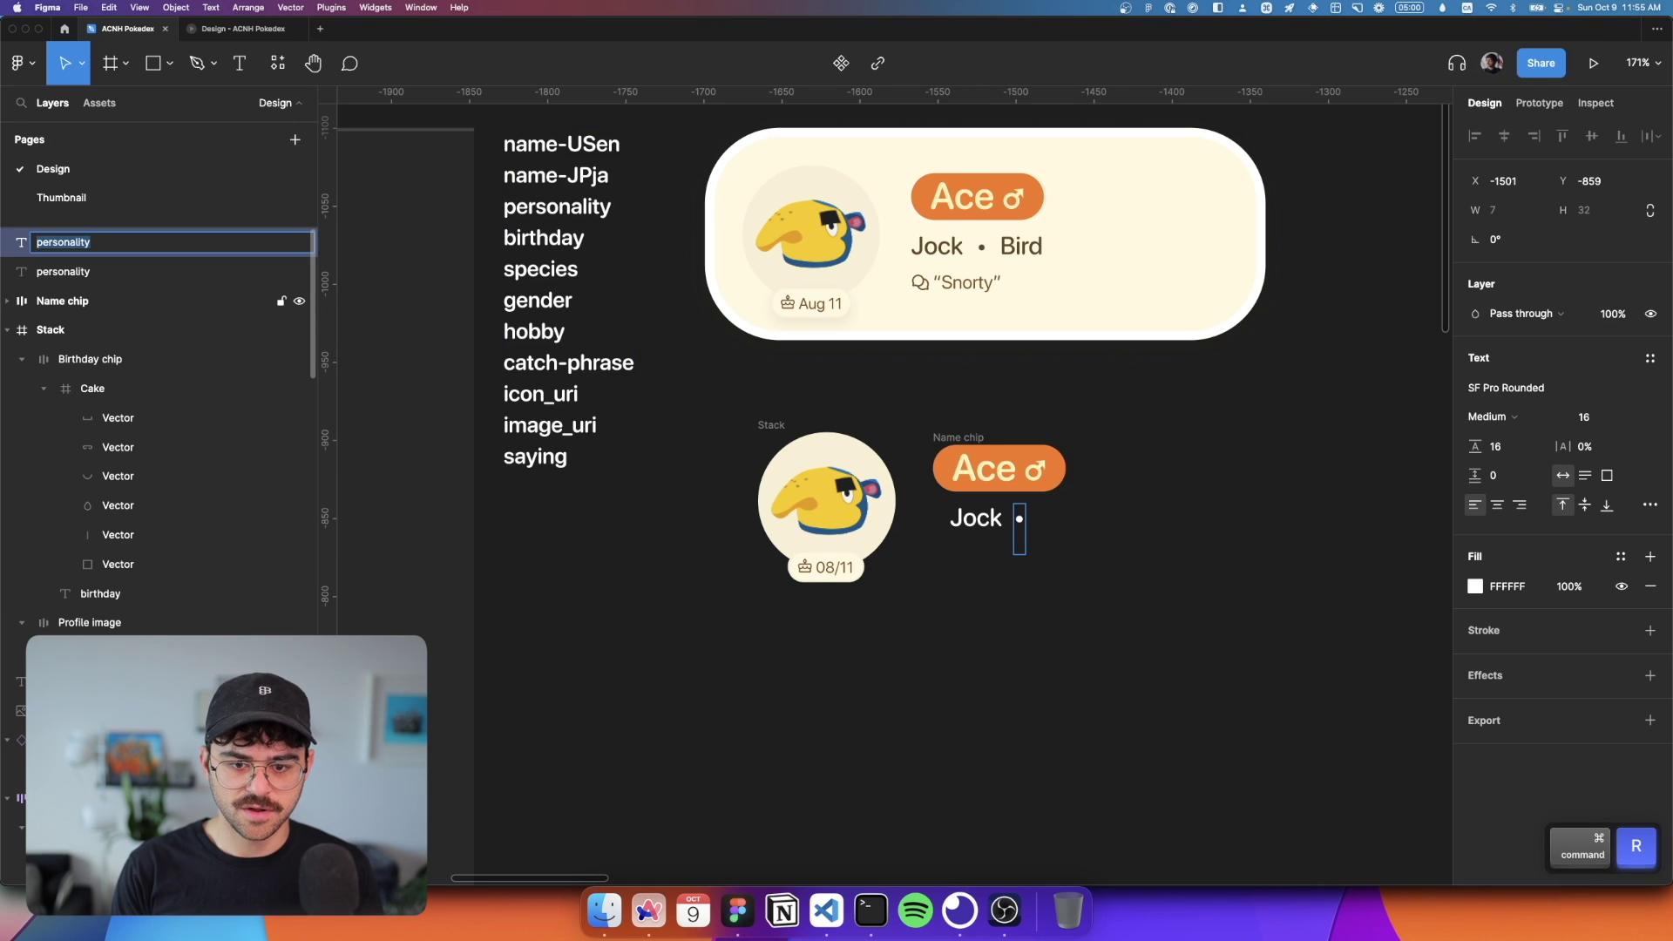
key(BackSpace)
text(divider)
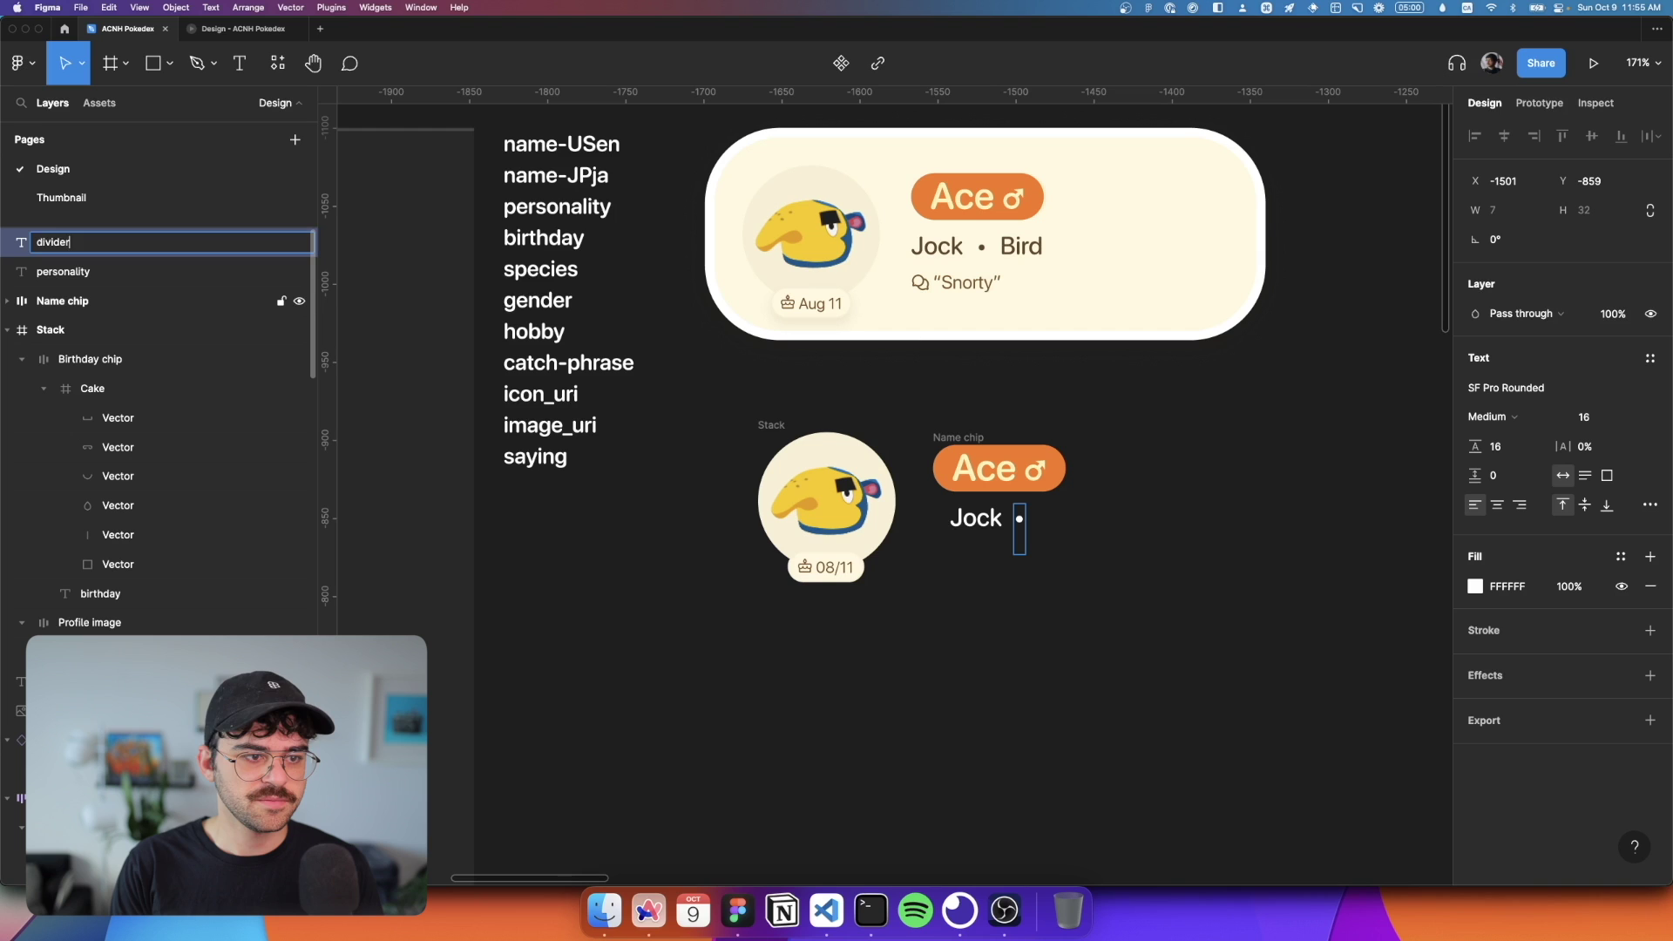
key(Return)
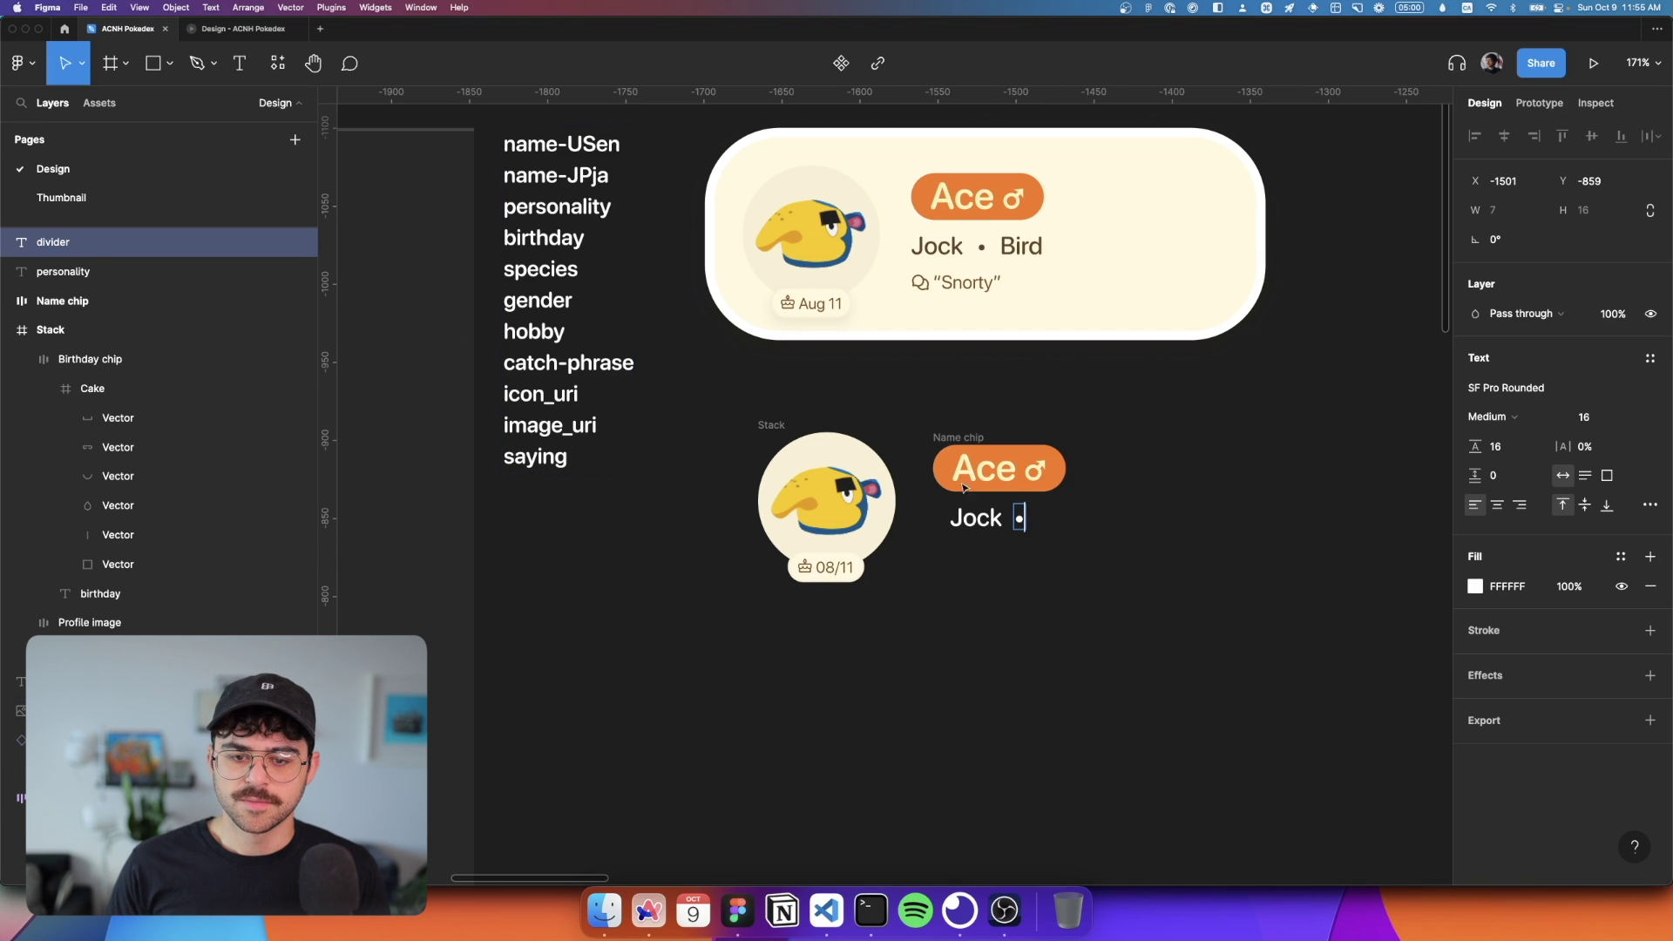
drag(974, 519, 1058, 532)
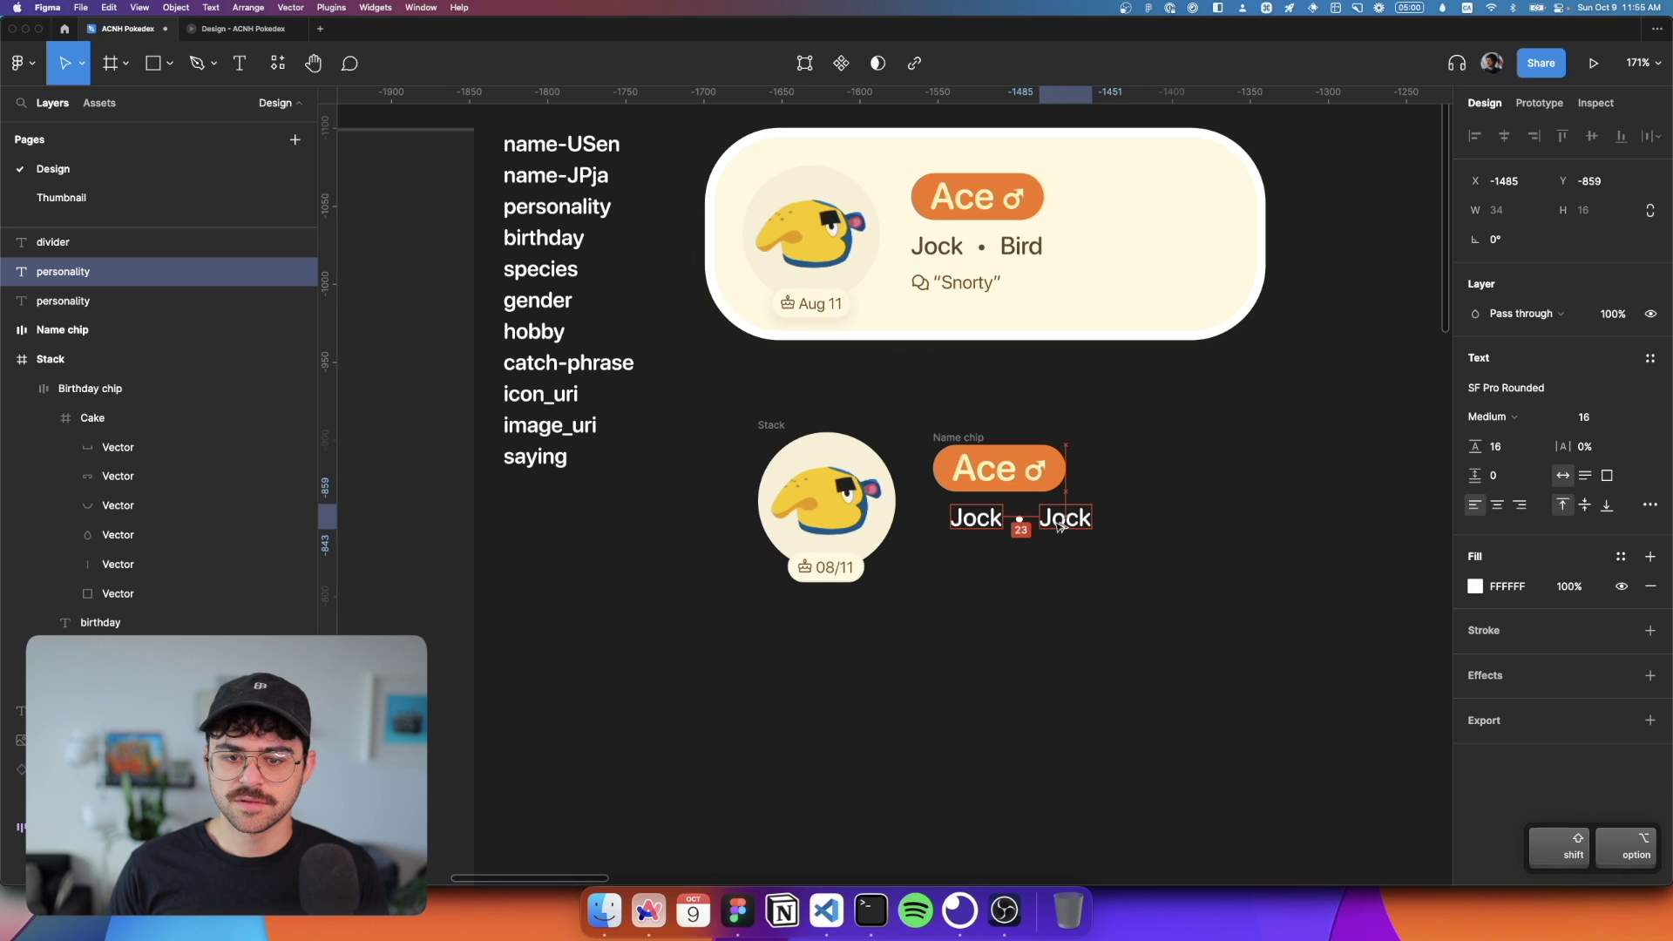
double_click(1054, 519)
text(Bird)
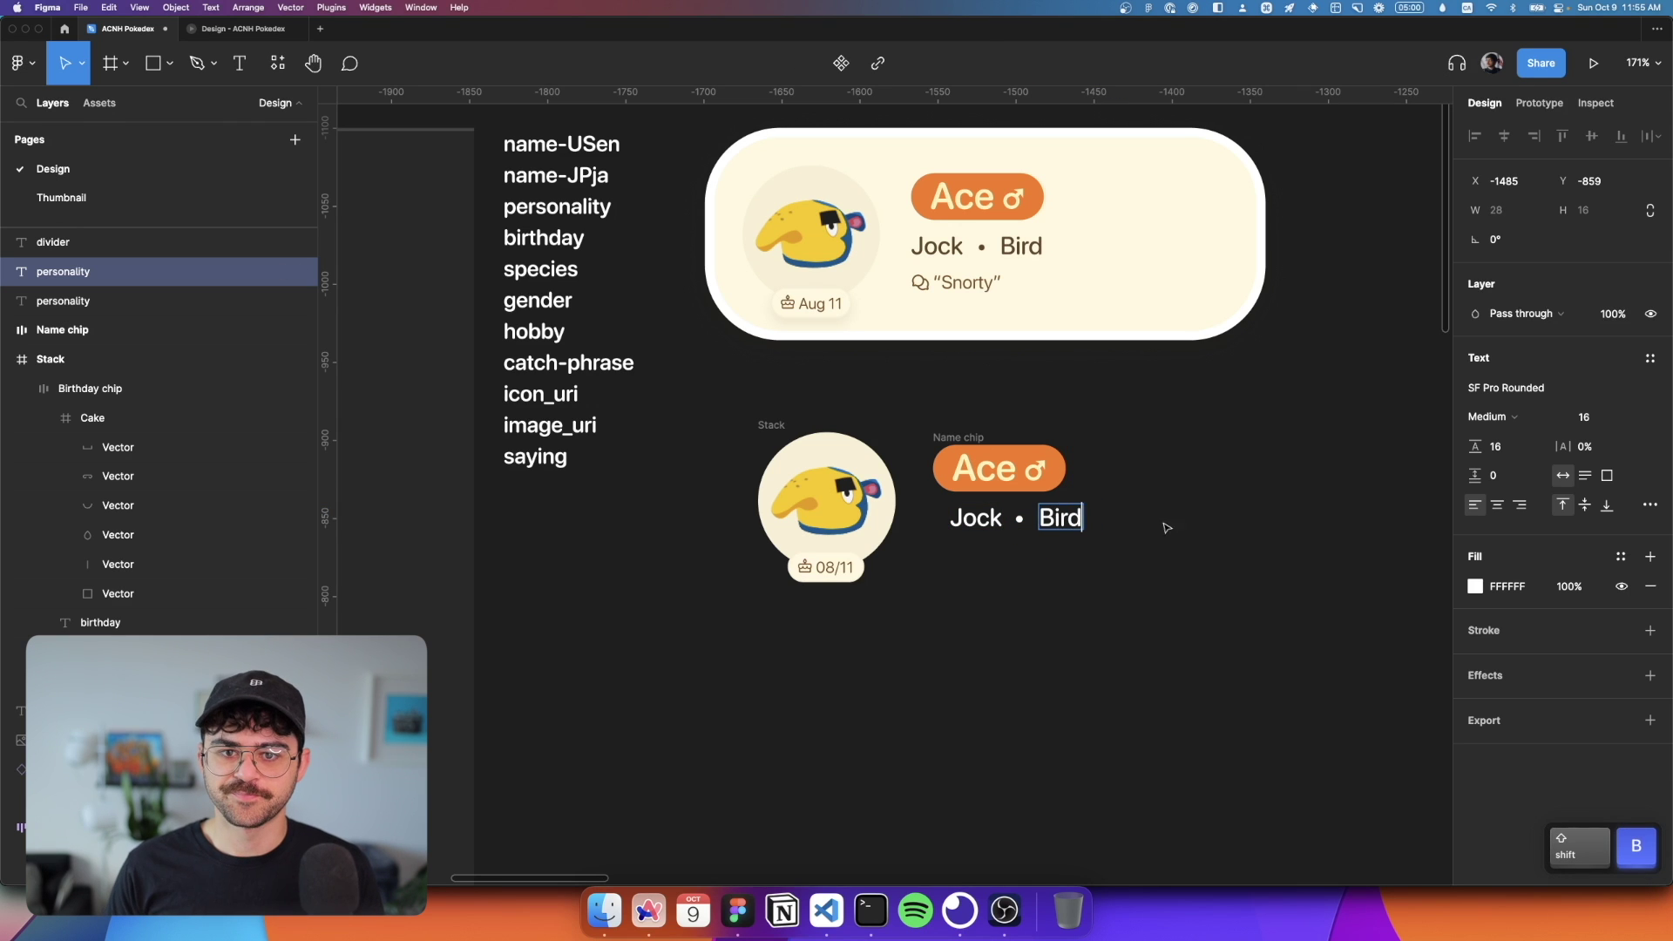
key(Escape)
Step: Apply the ACNH/neutral/900 fill style to Jock, the bullet and Bird
drag(1139, 521, 941, 509)
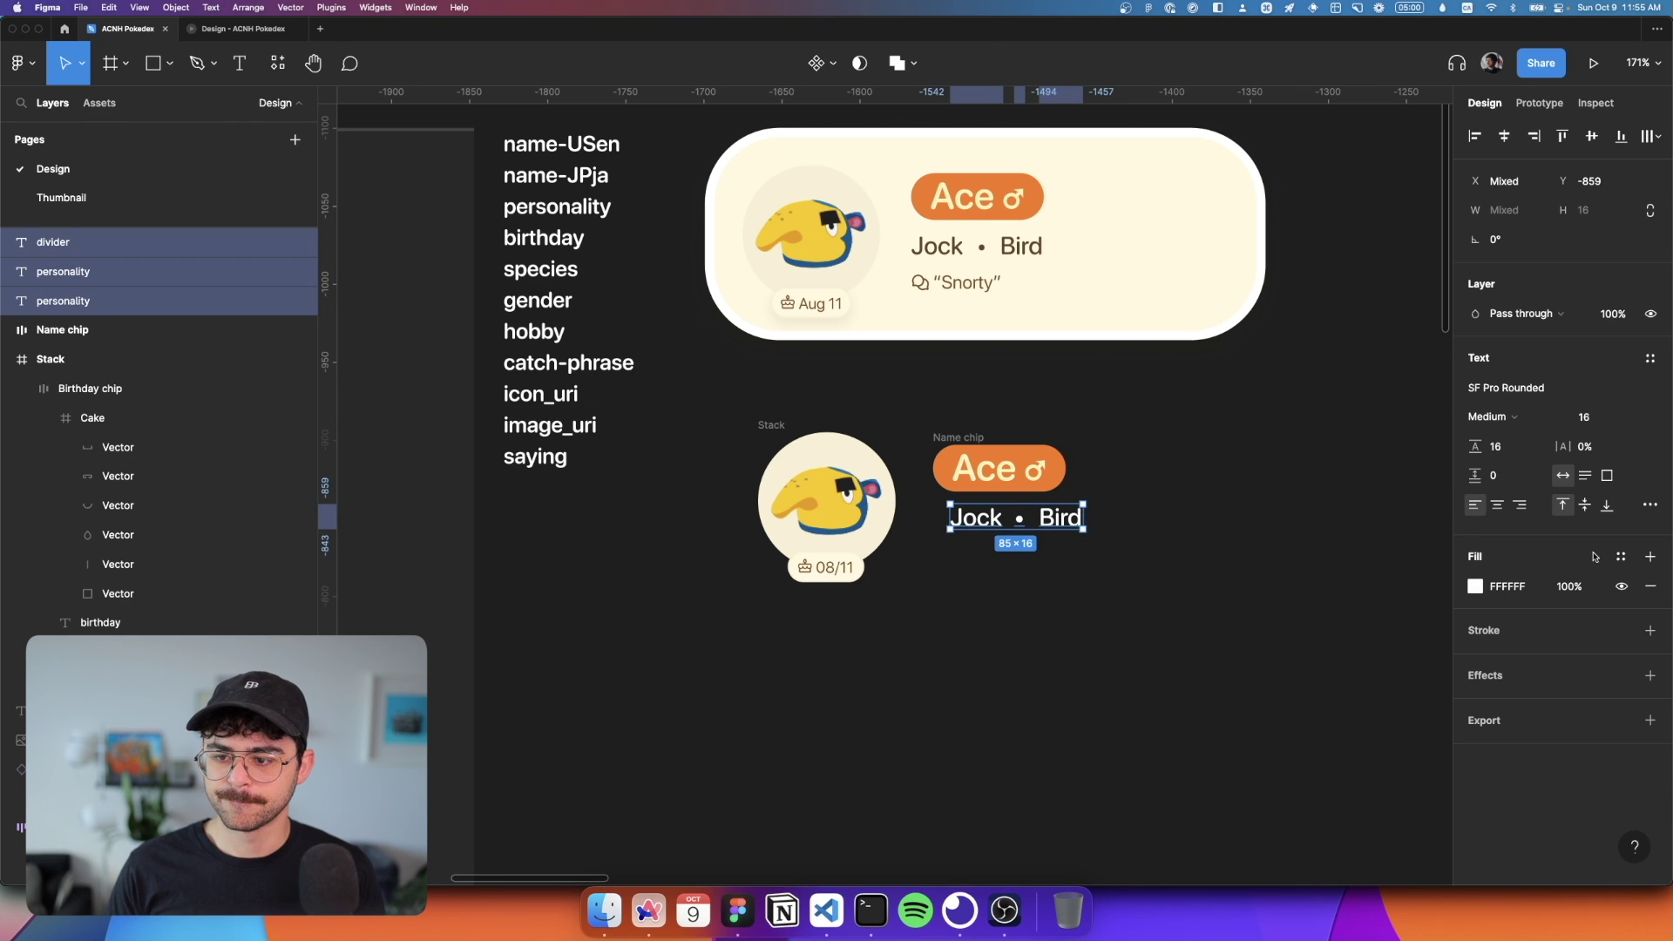
click(1620, 556)
click(1579, 724)
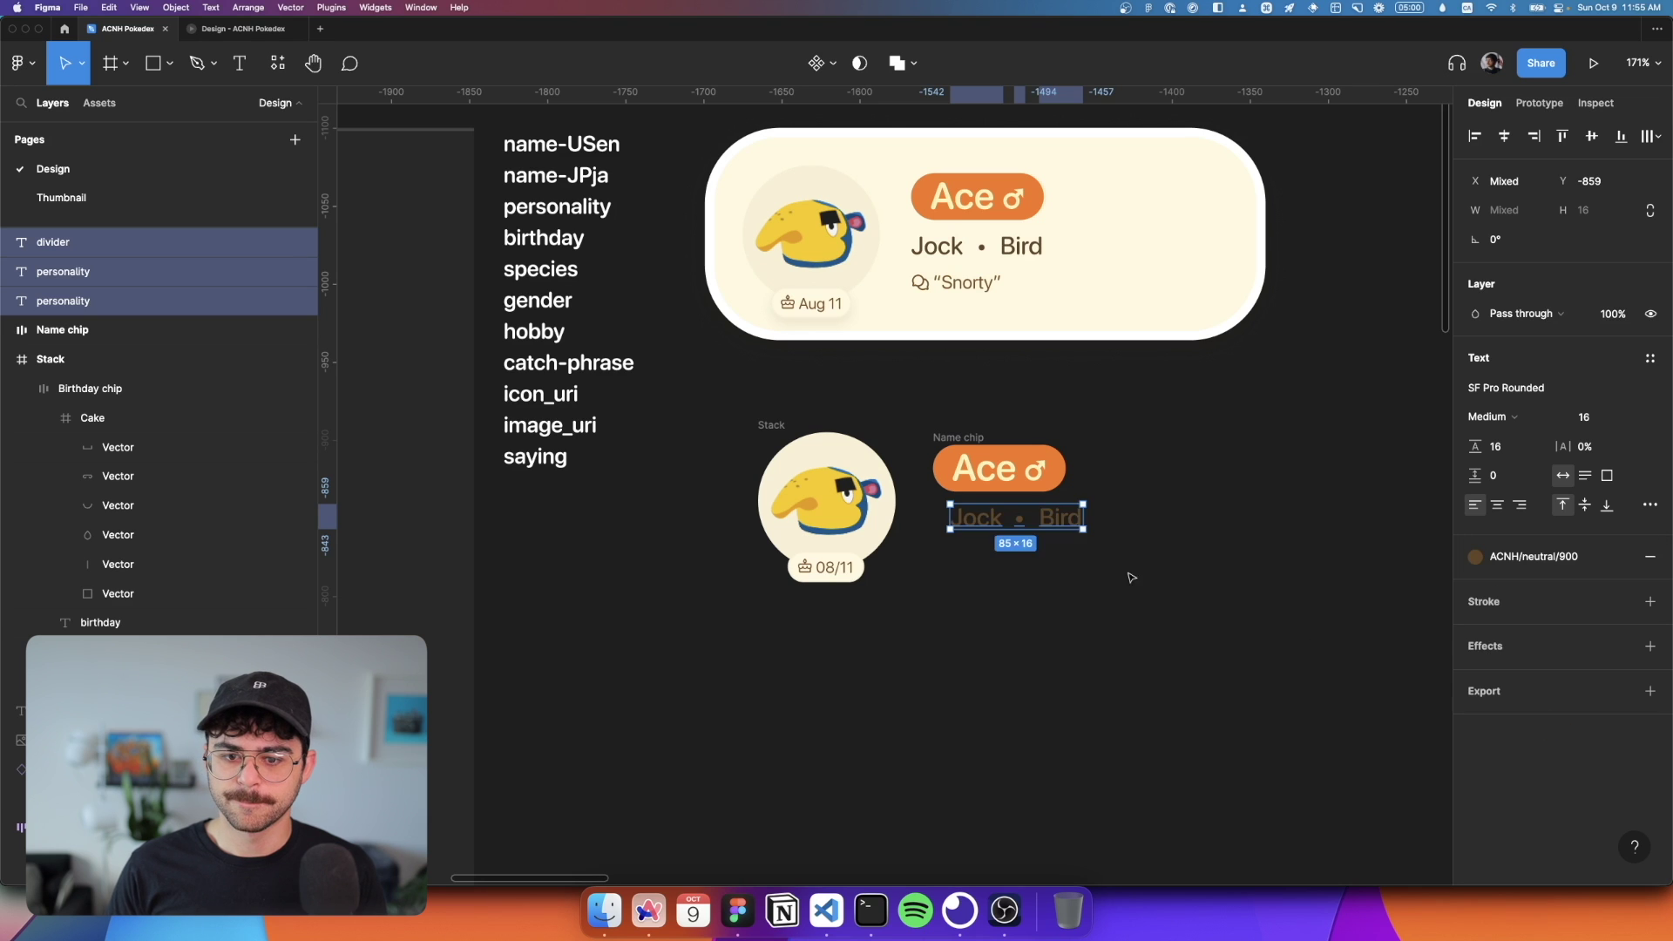
click(1120, 571)
drag(1120, 570, 867, 552)
Step: Wrap the Jock • Bird texts in an auto-layout frame named 'Row'
key(Escape)
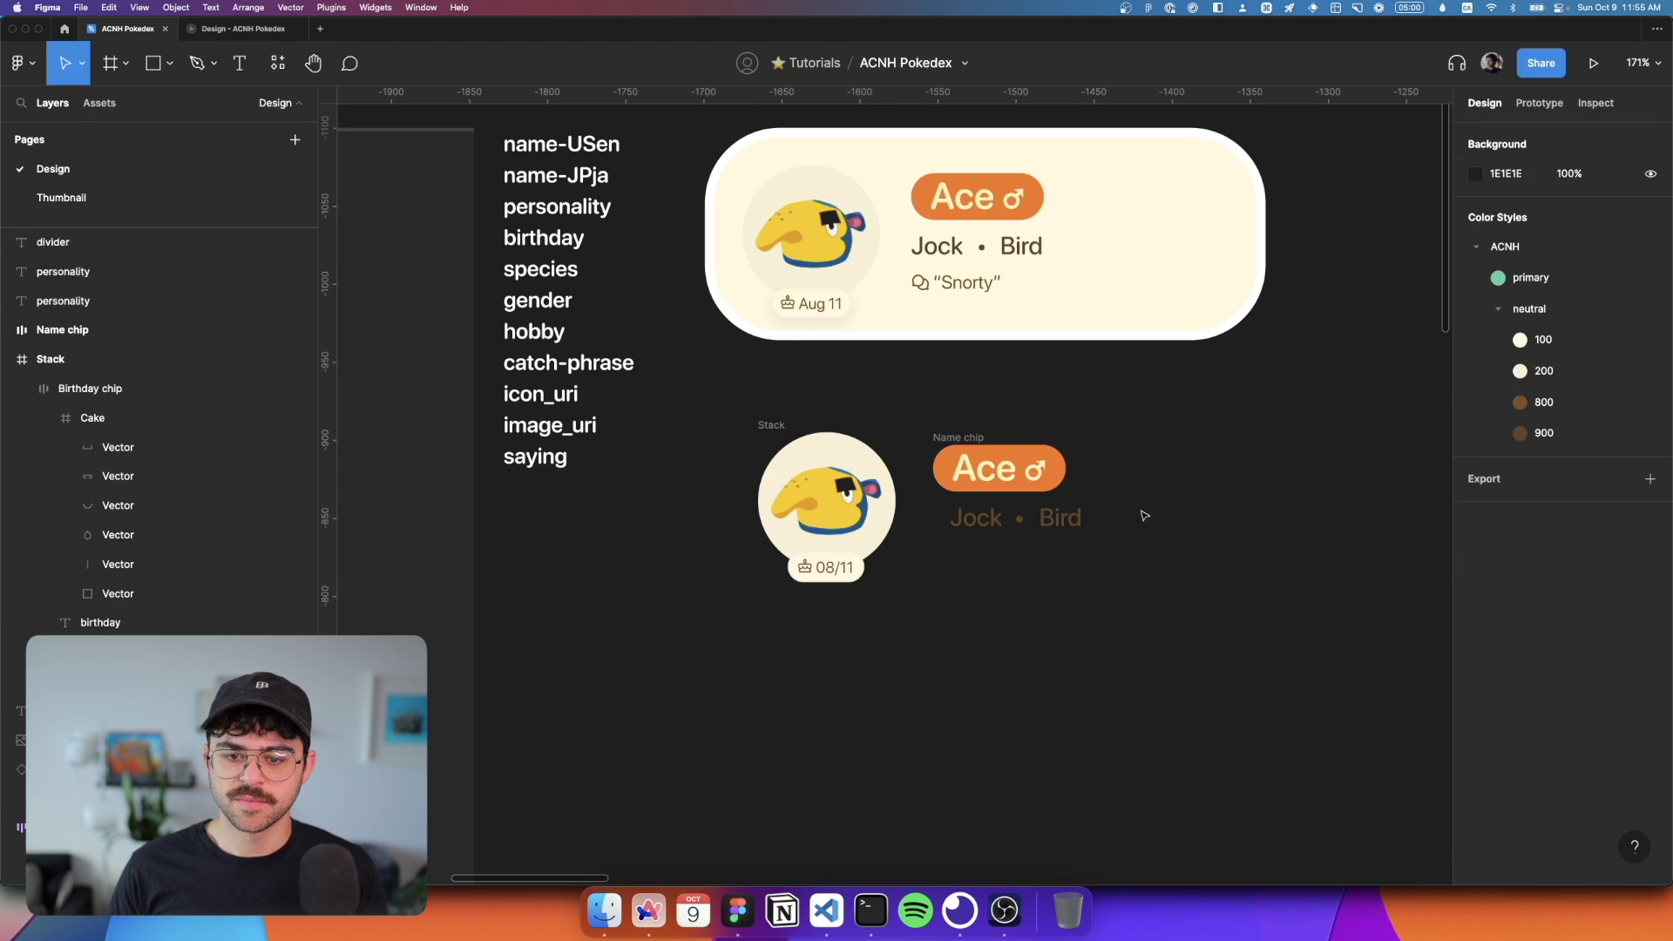
click(1060, 519)
shift+click(1015, 521)
key(shift+a)
key(super+r)
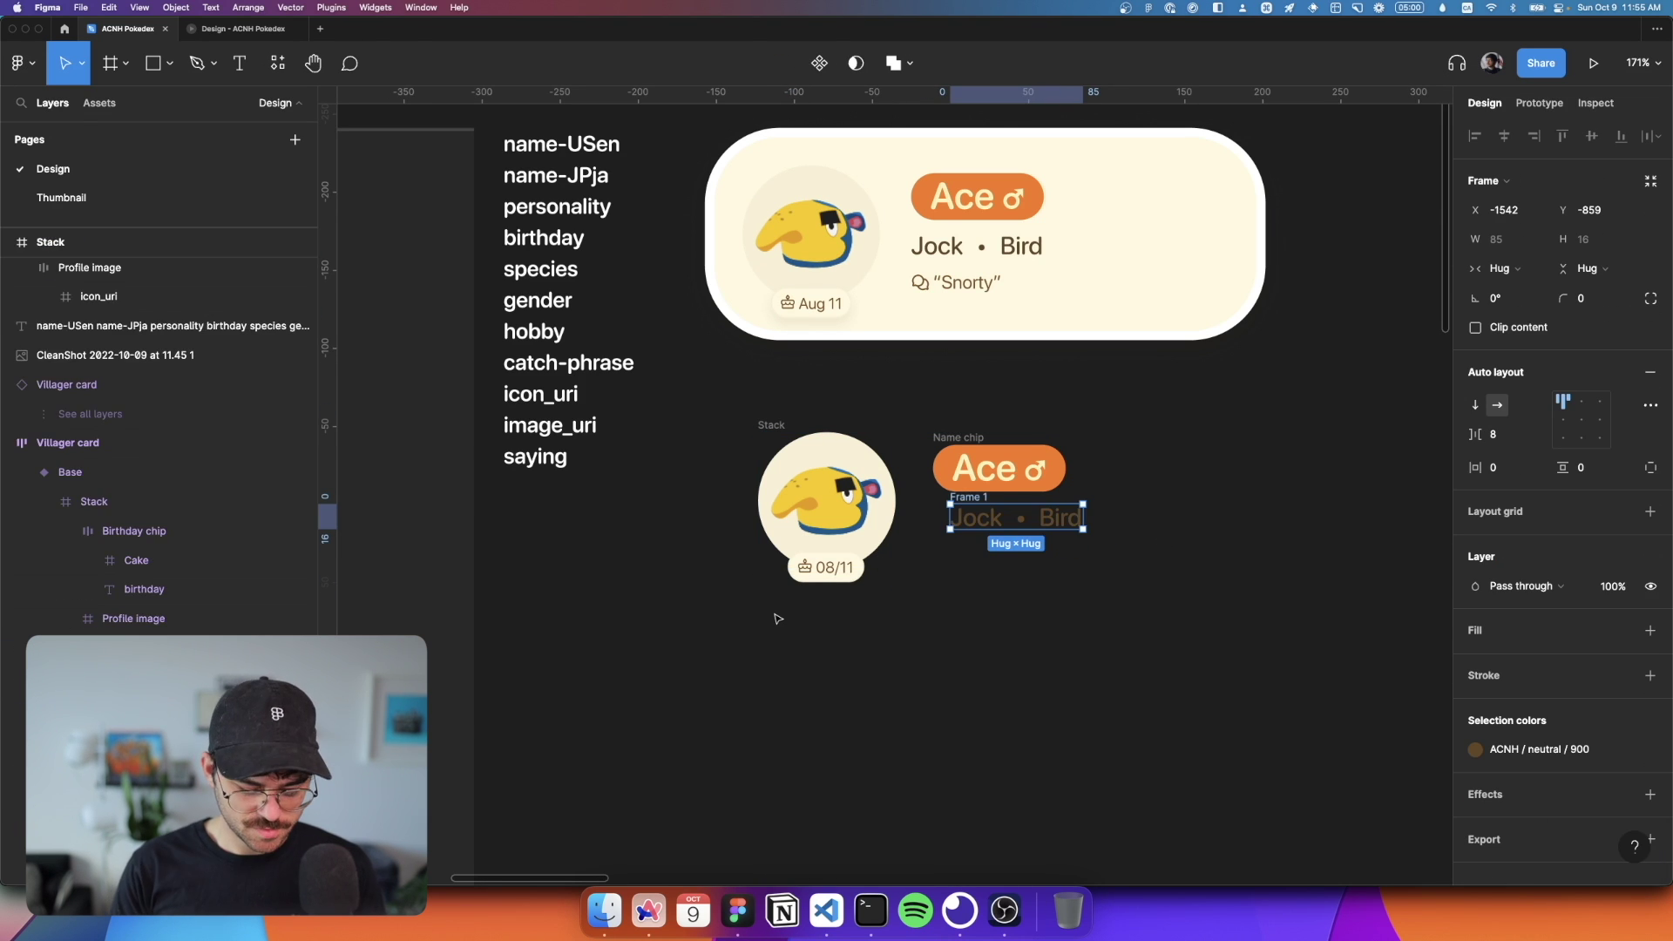
text(Row)
key(Return)
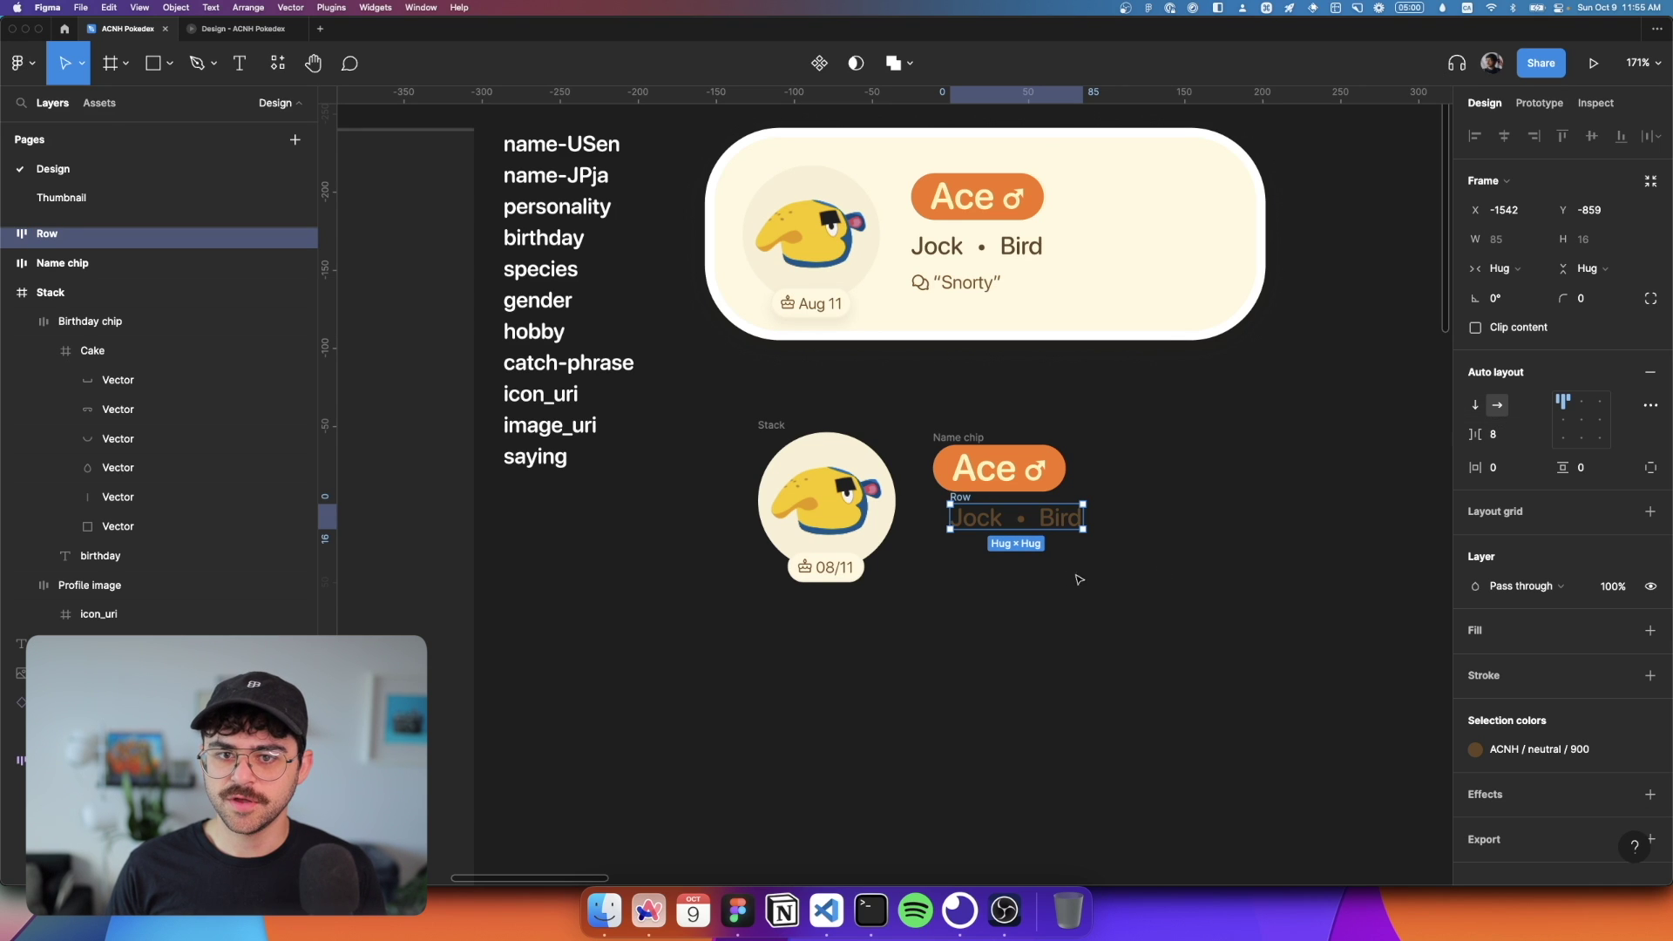
Step: Copy the Snorty line from the top card and paste it below Jock • Bird
click(1142, 479)
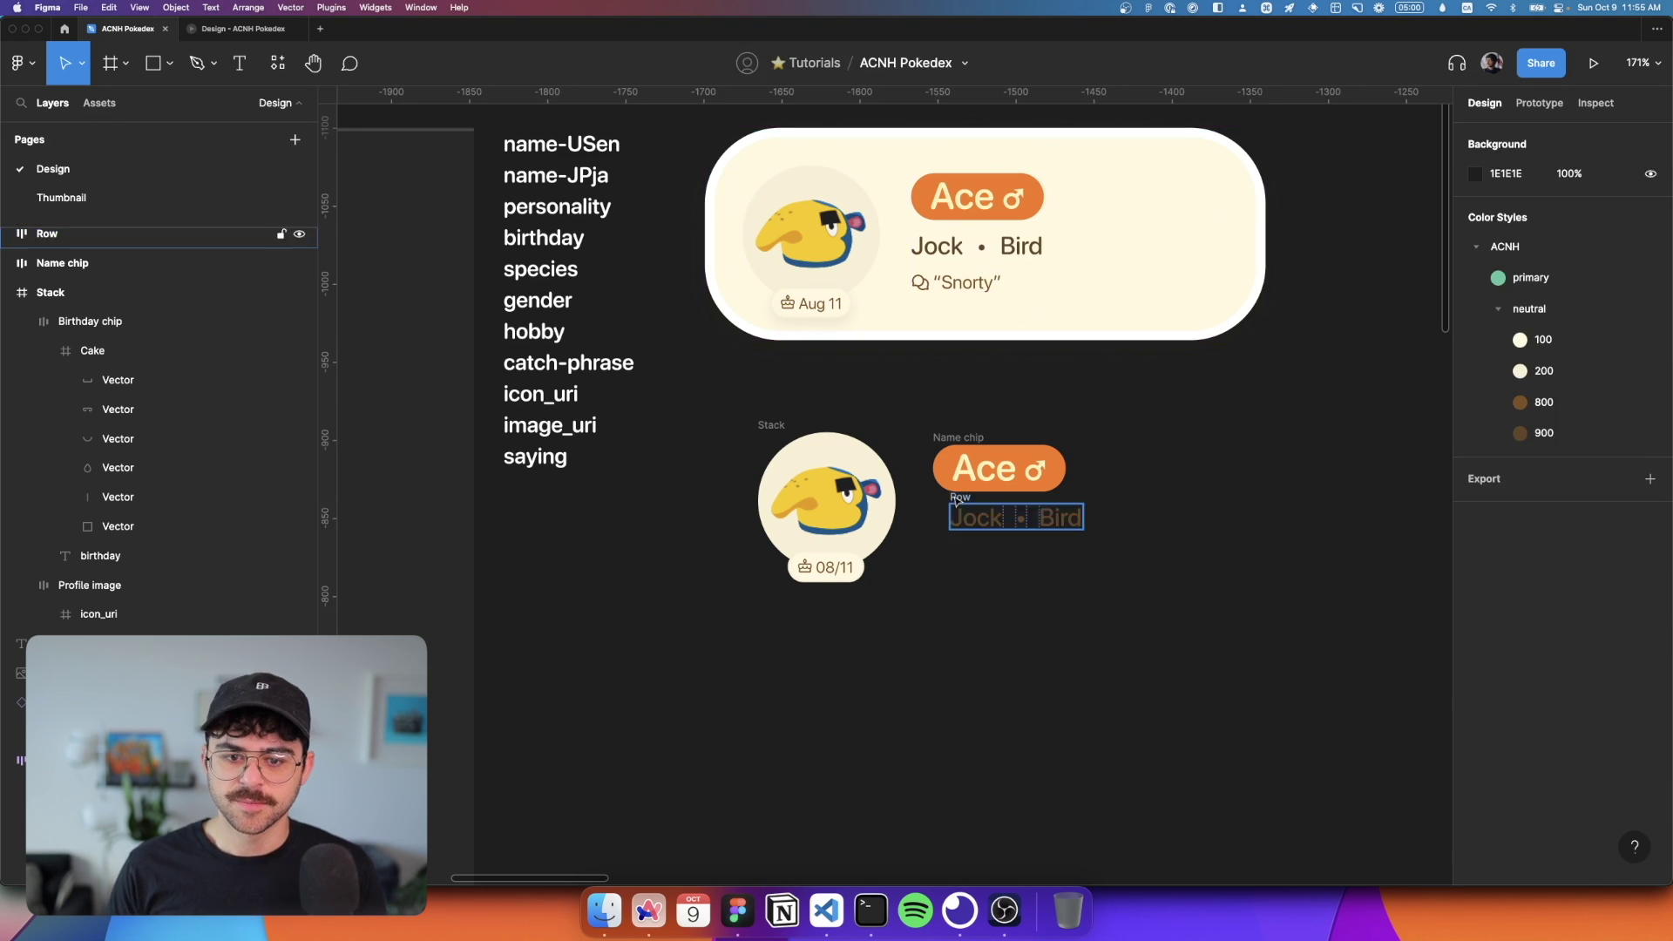
click(951, 503)
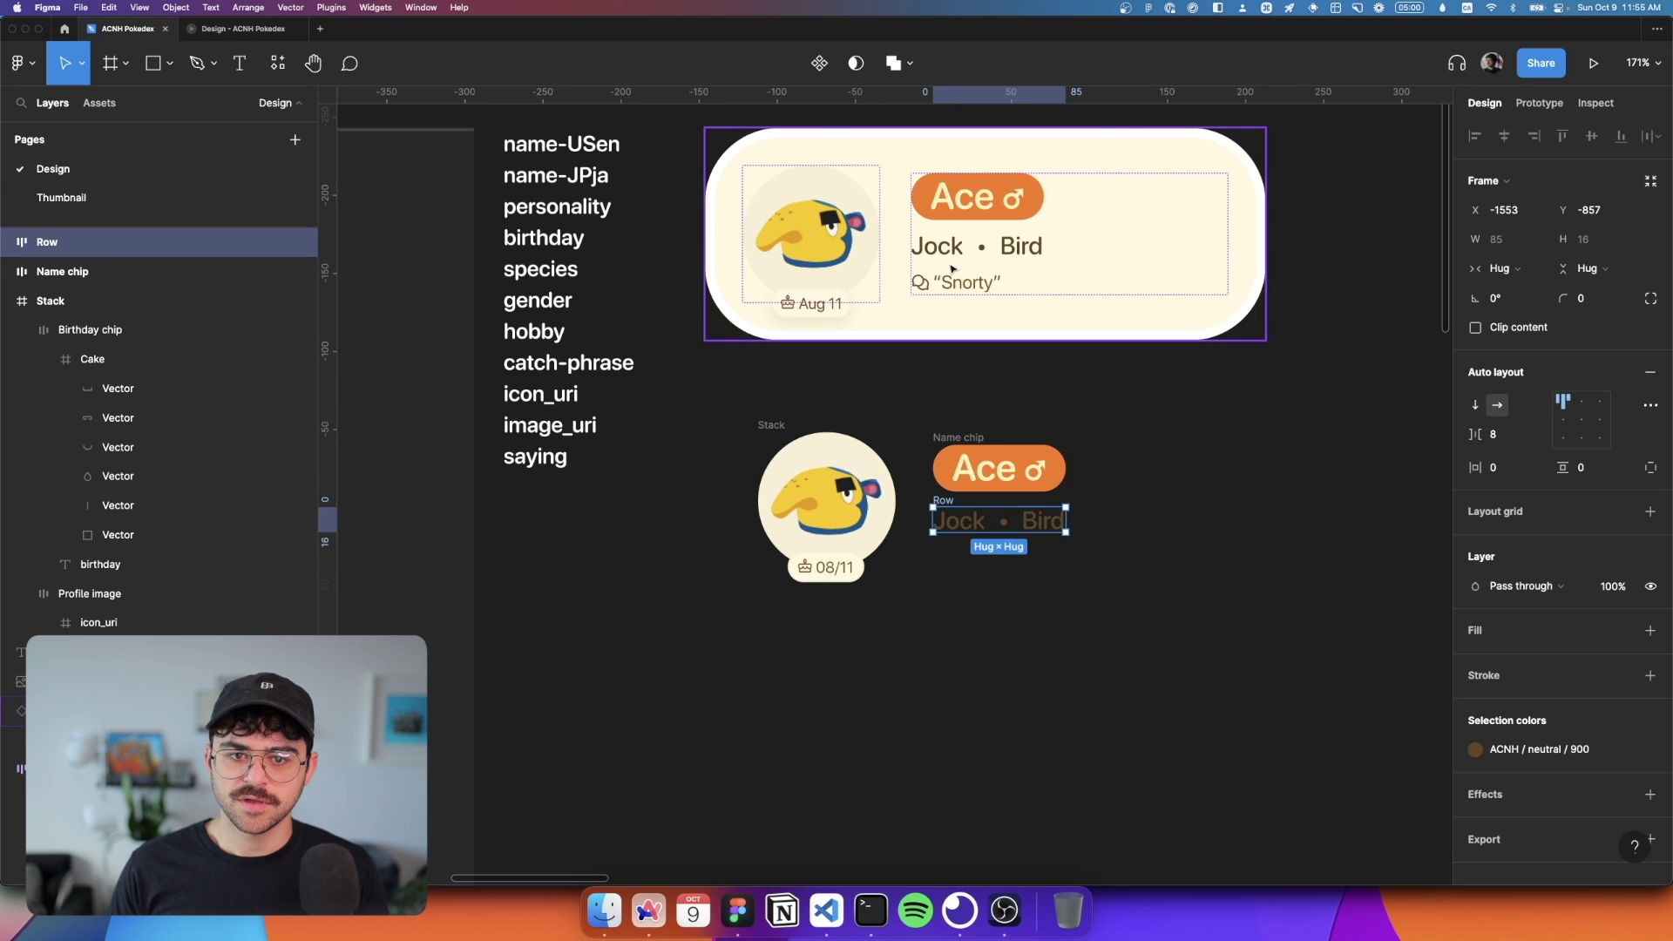
double_click(938, 294)
click(938, 294)
key(super+c)
click(944, 570)
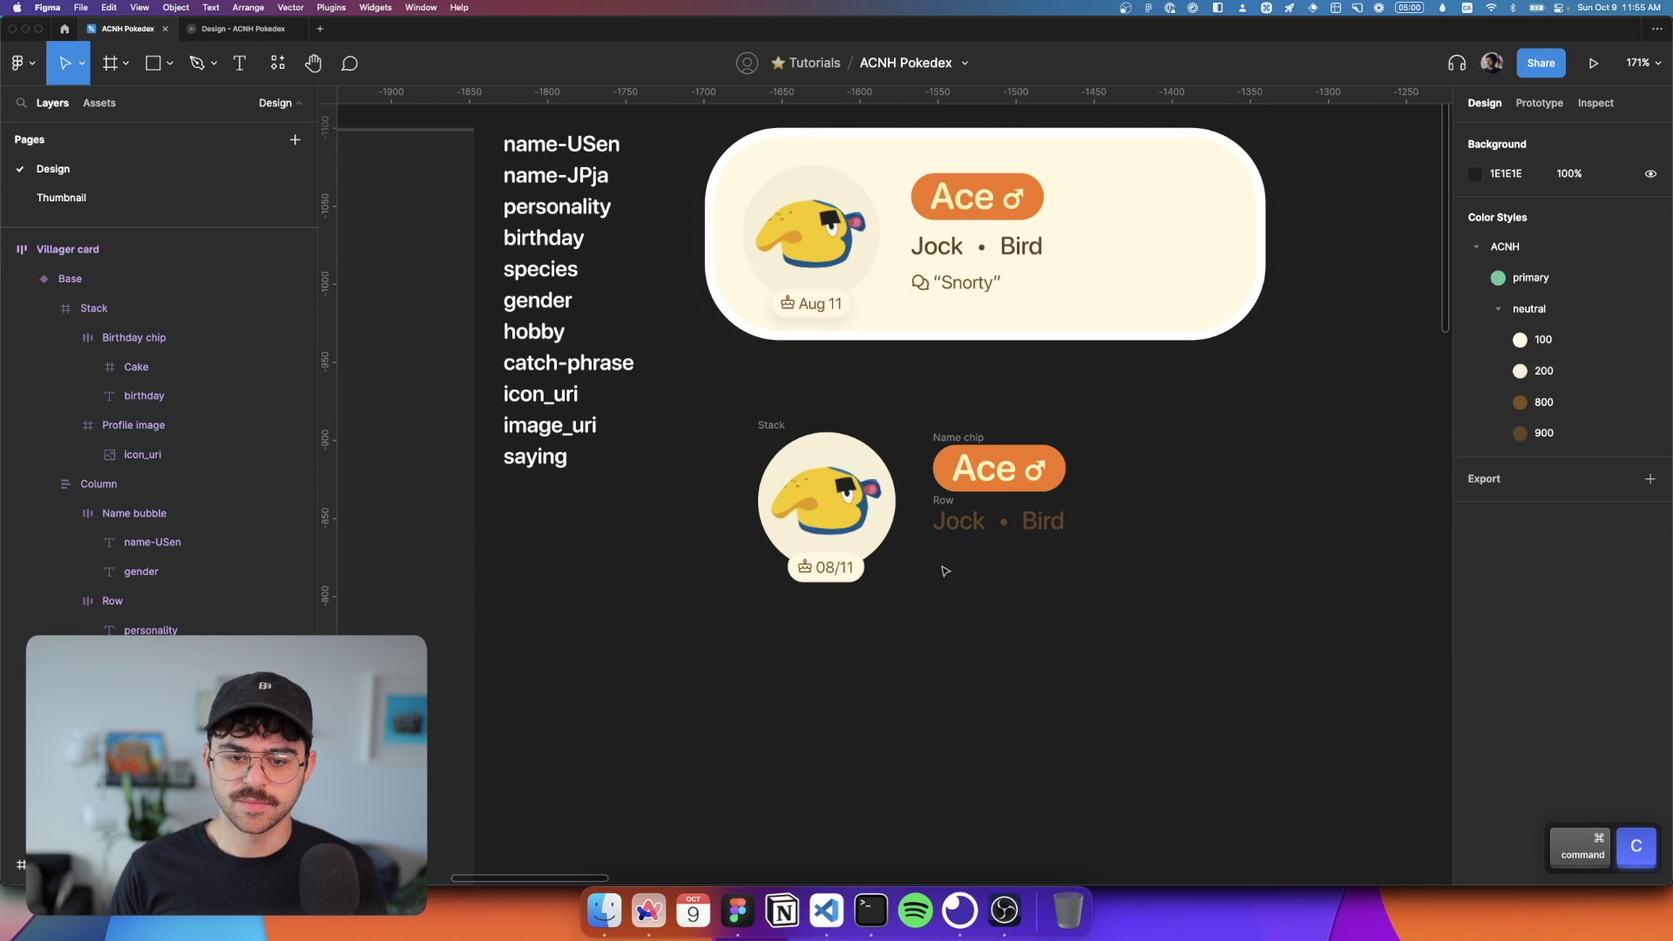
right_click(944, 568)
click(975, 578)
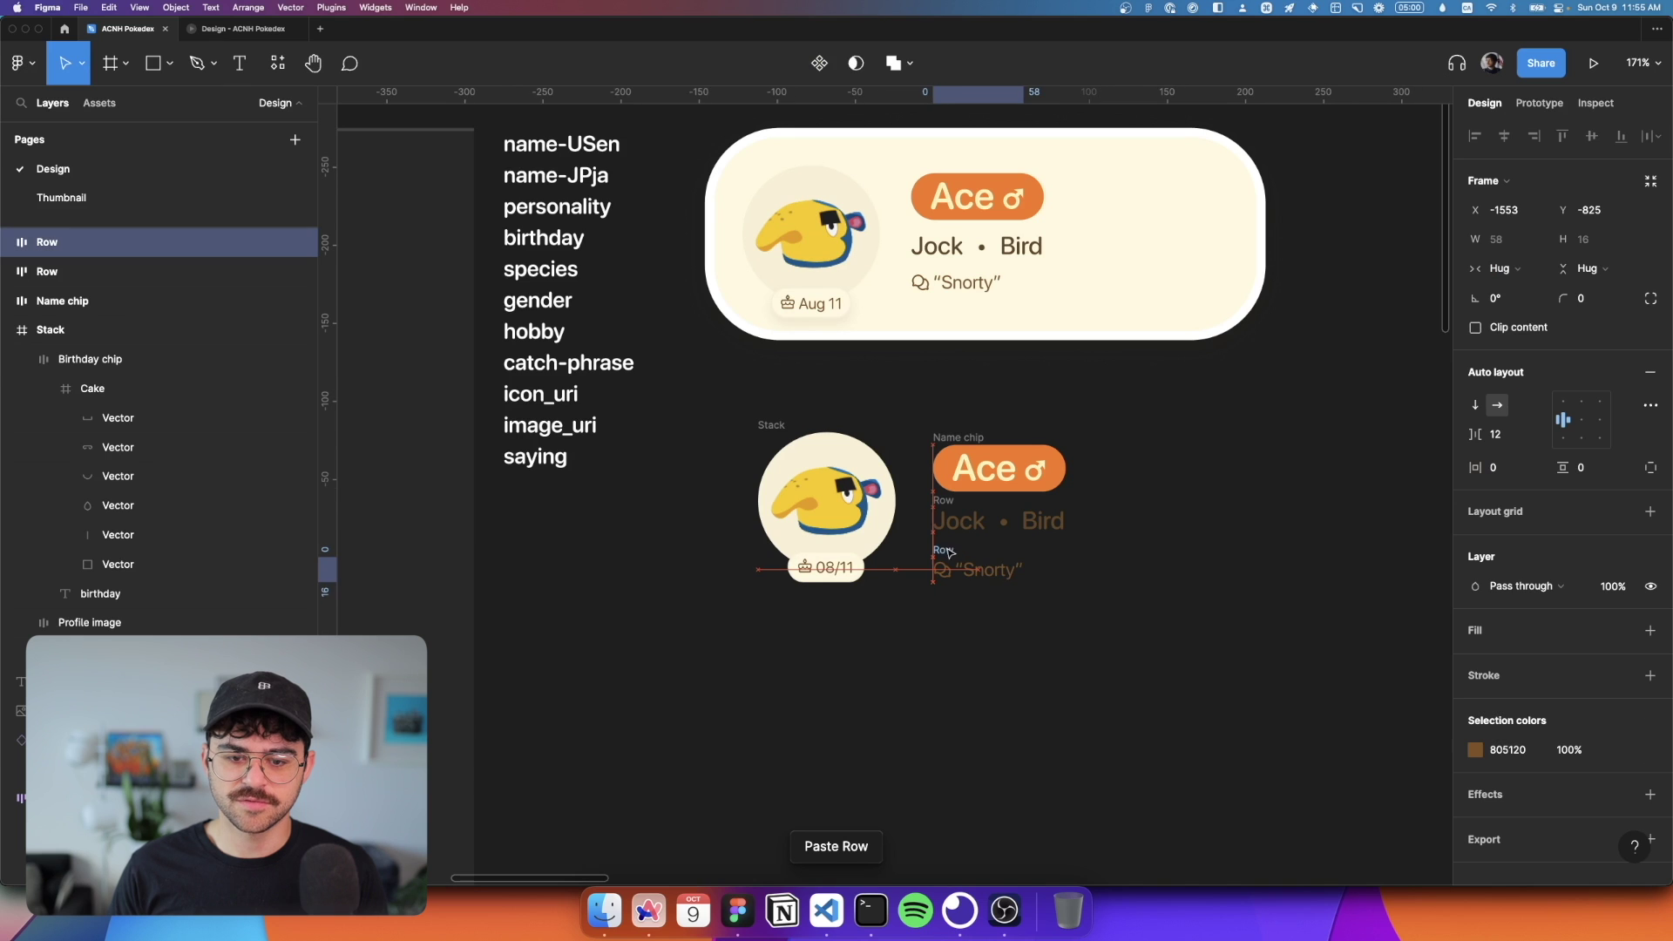
click(1150, 553)
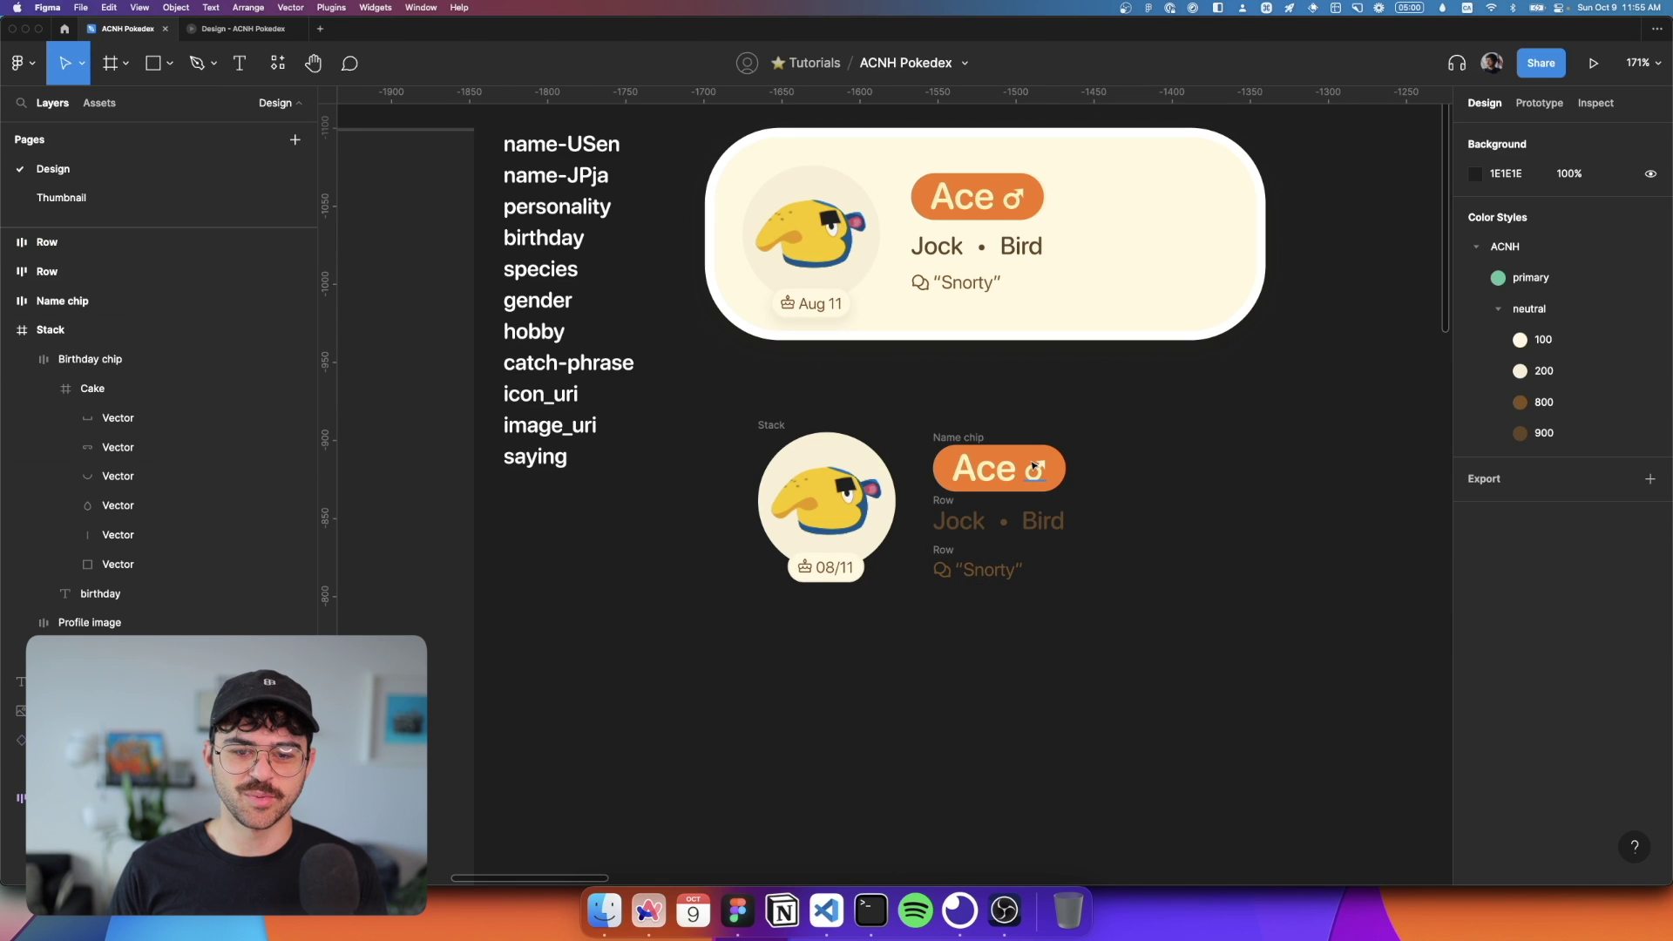
Step: Wrap the name chip and both lines in an auto-layout 'Column' with 8 spacing
drag(909, 416, 1132, 636)
key(shift+a)
key(super+r)
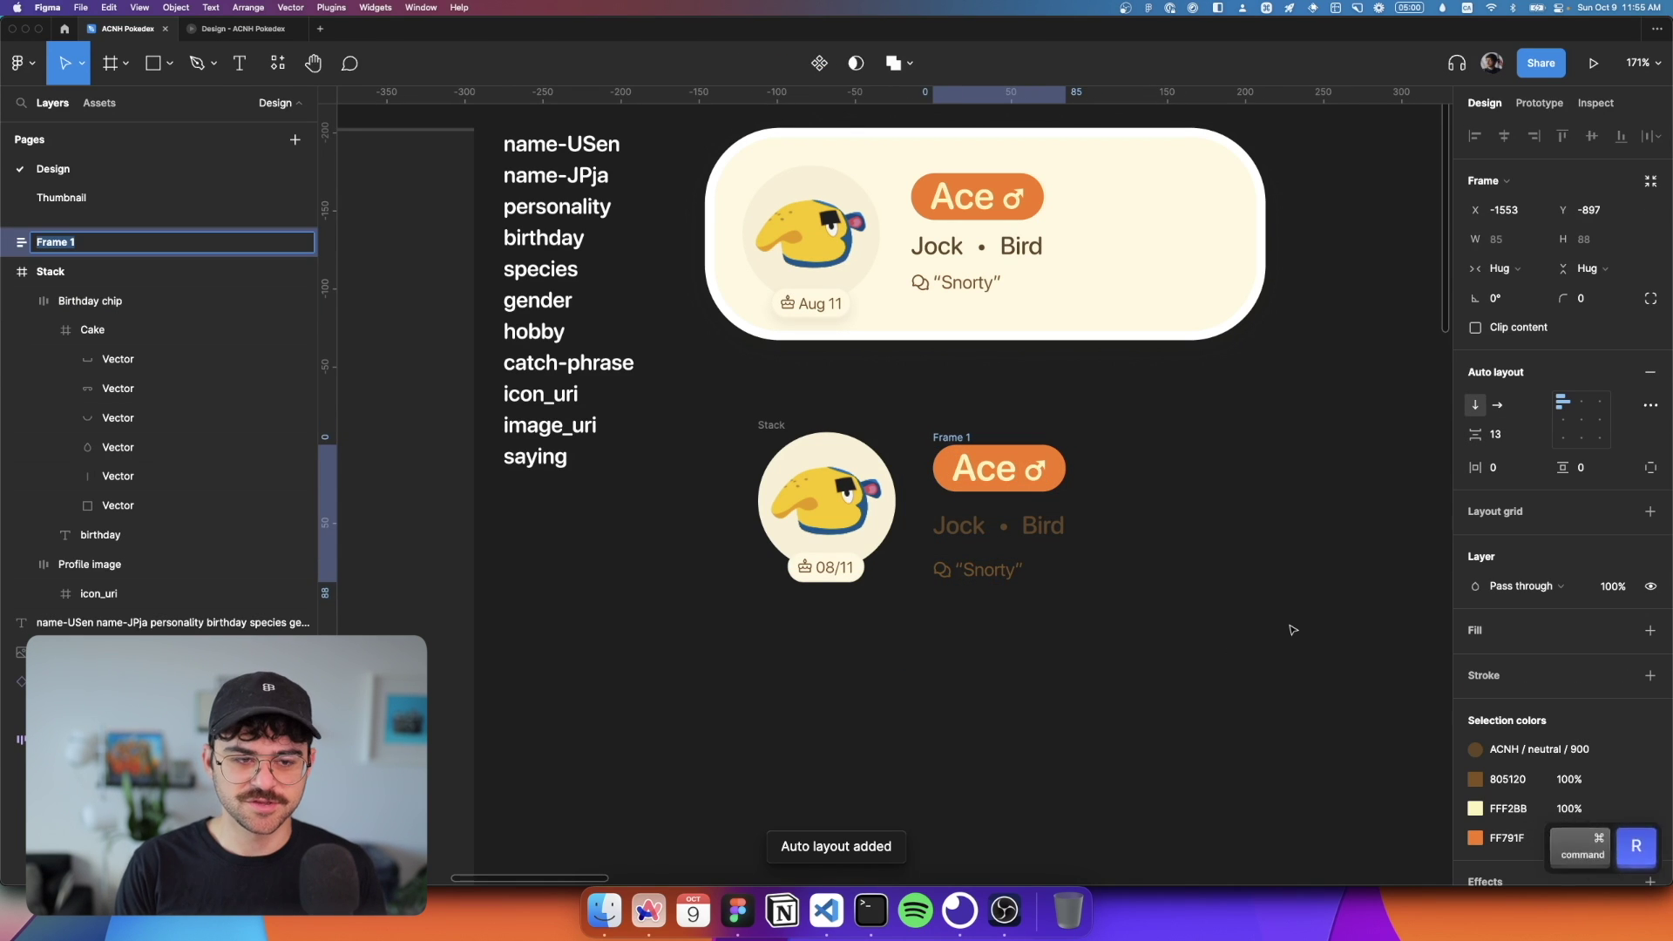
text(Column)
key(Return)
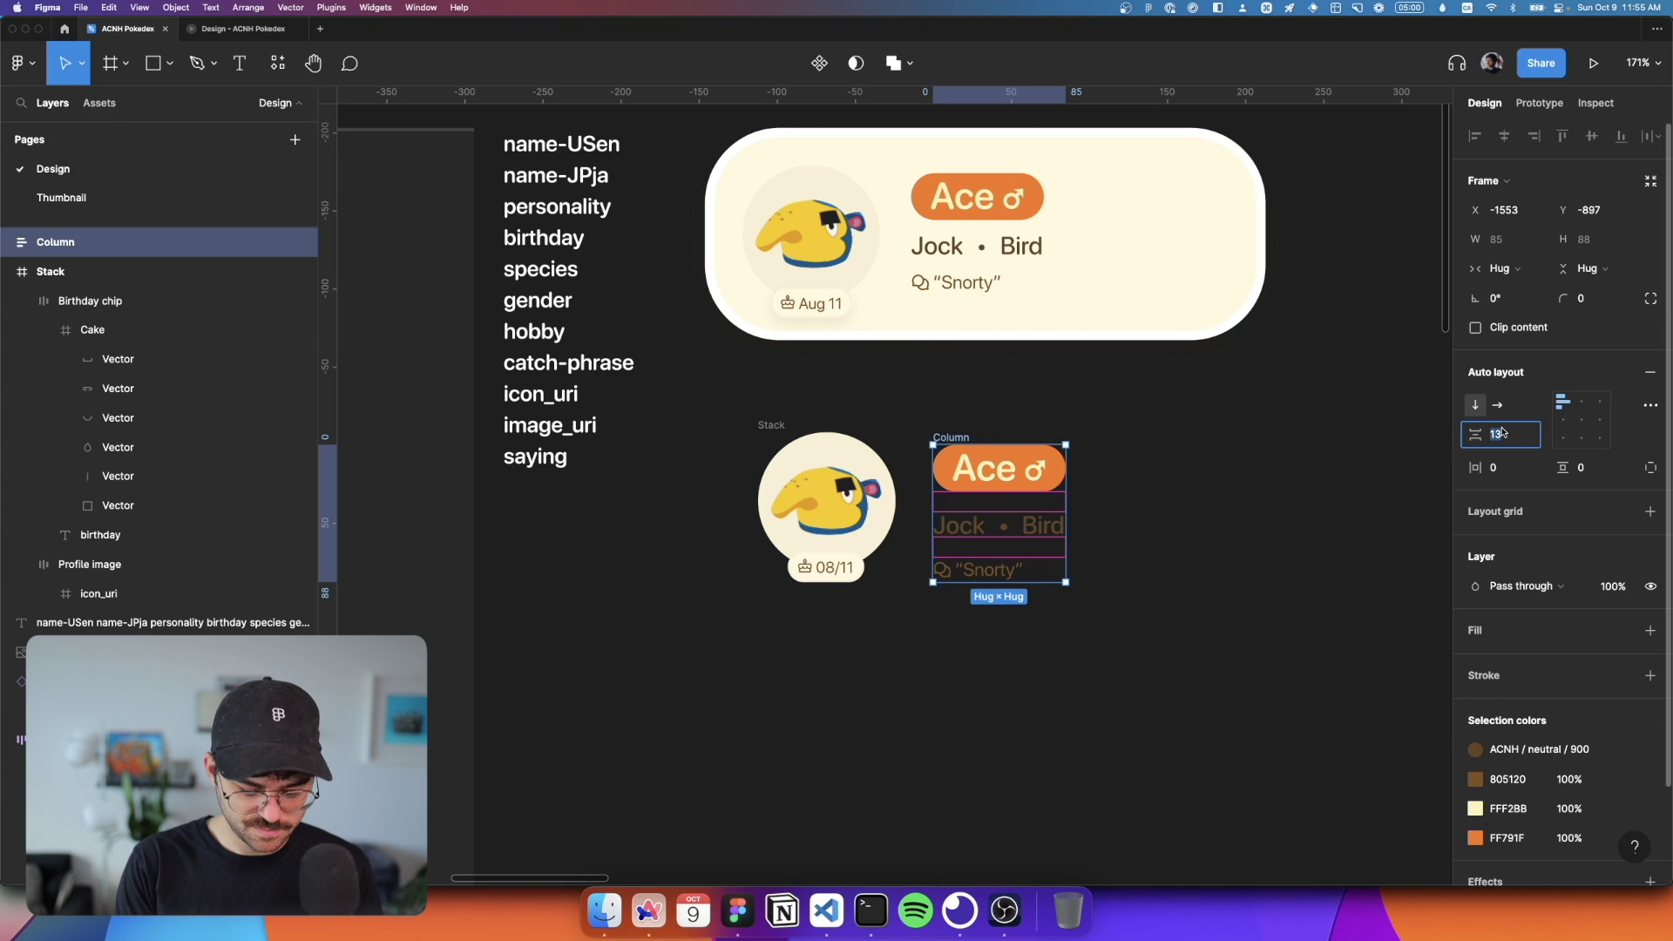
text(8)
key(Return)
click(1070, 462)
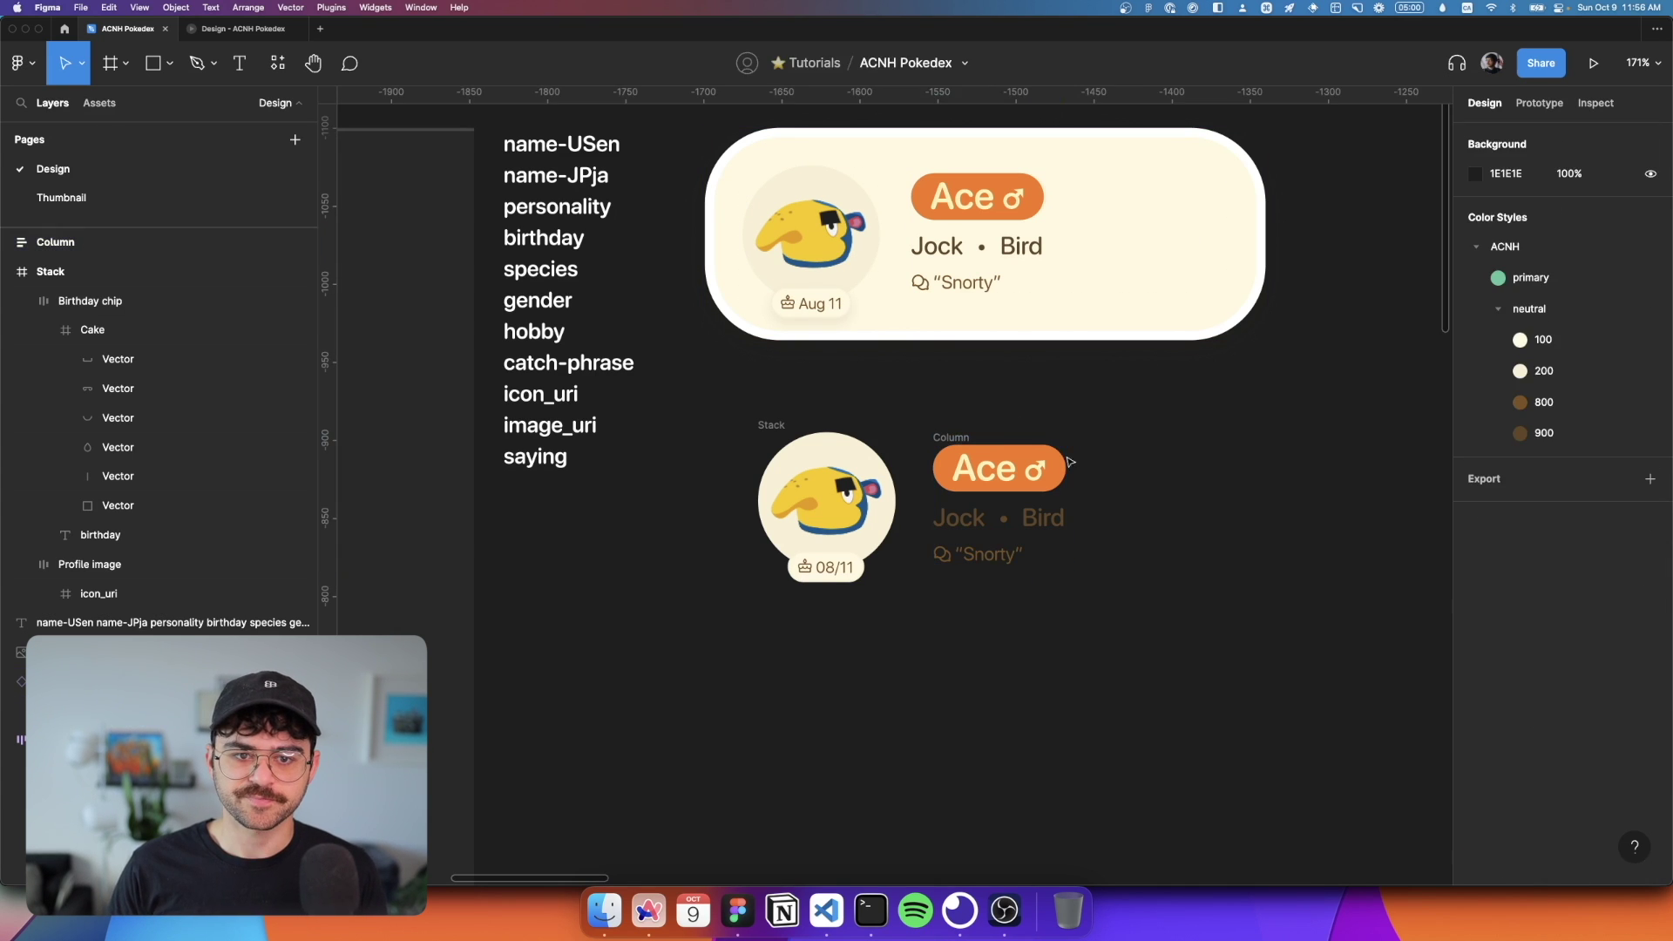
drag(716, 405, 1189, 688)
Step: Wrap the picture stack and Column in an auto-layout frame named 'Villager card'
key(shift+a)
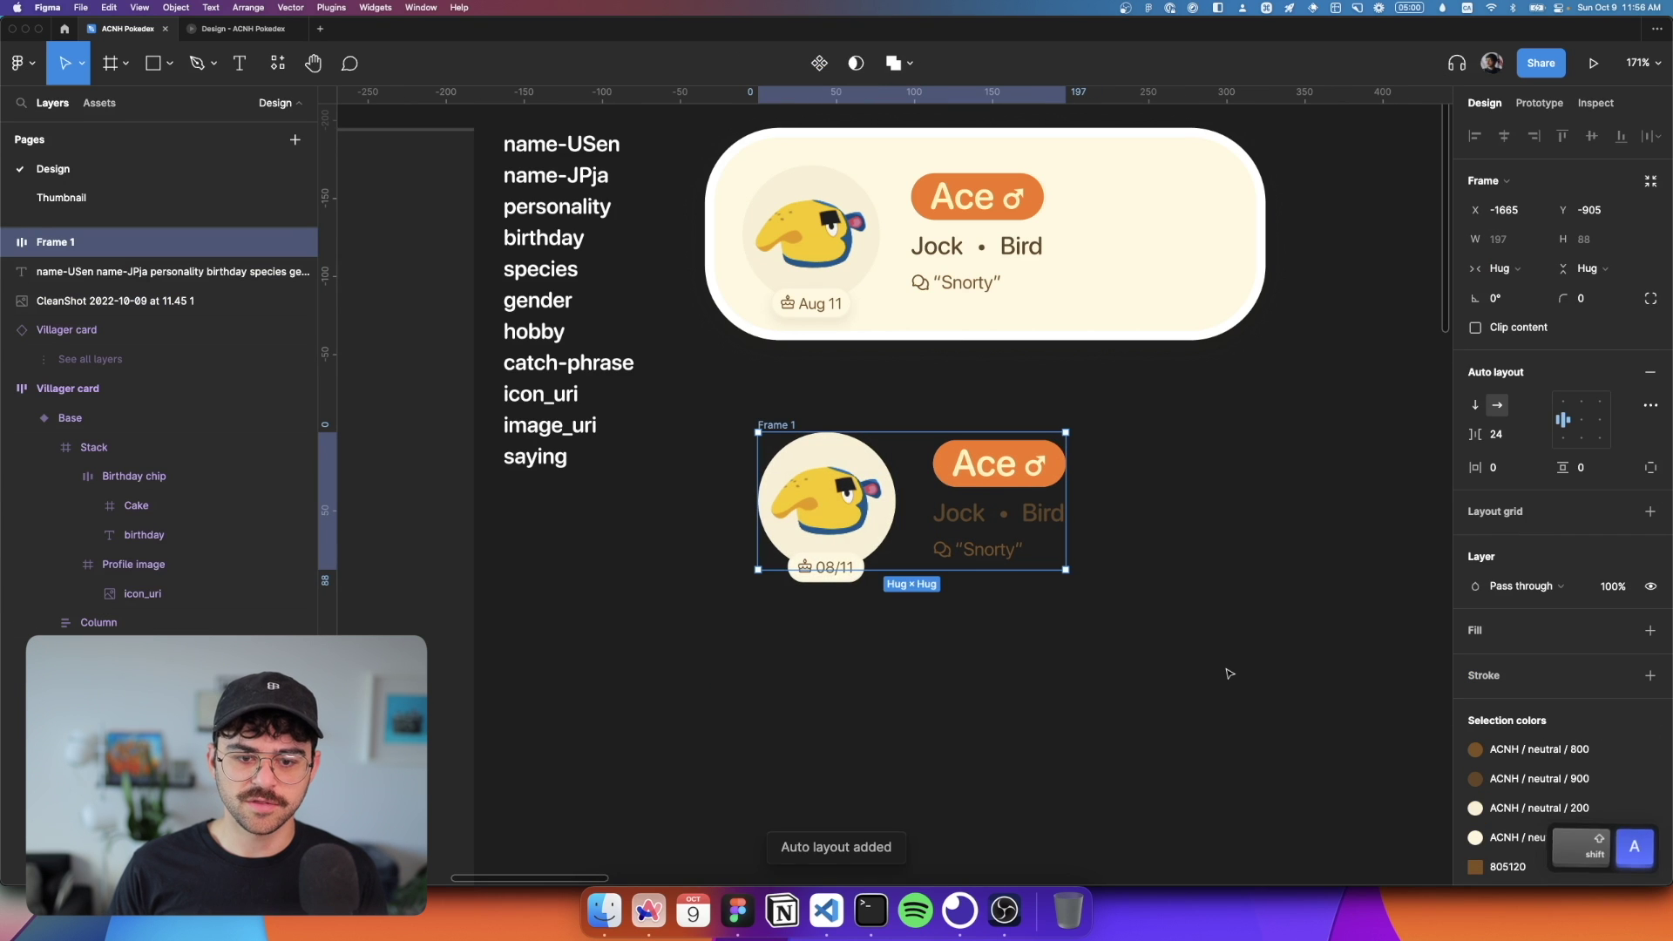
key(super+r)
text(Vi)
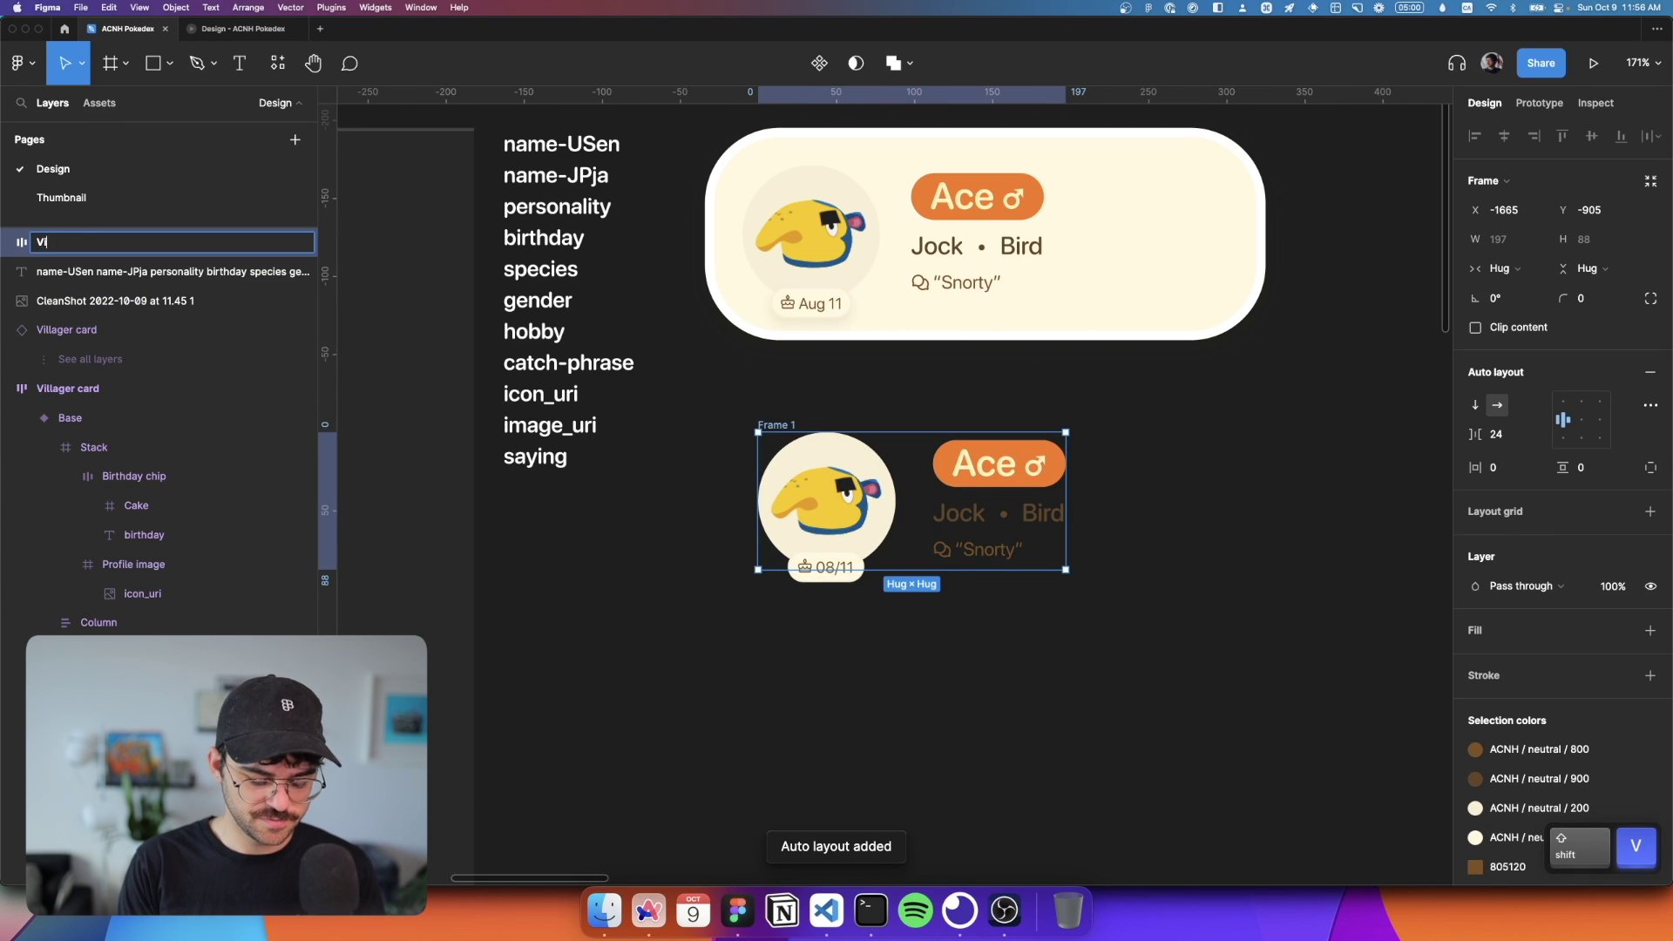
text(llager card)
key(Return)
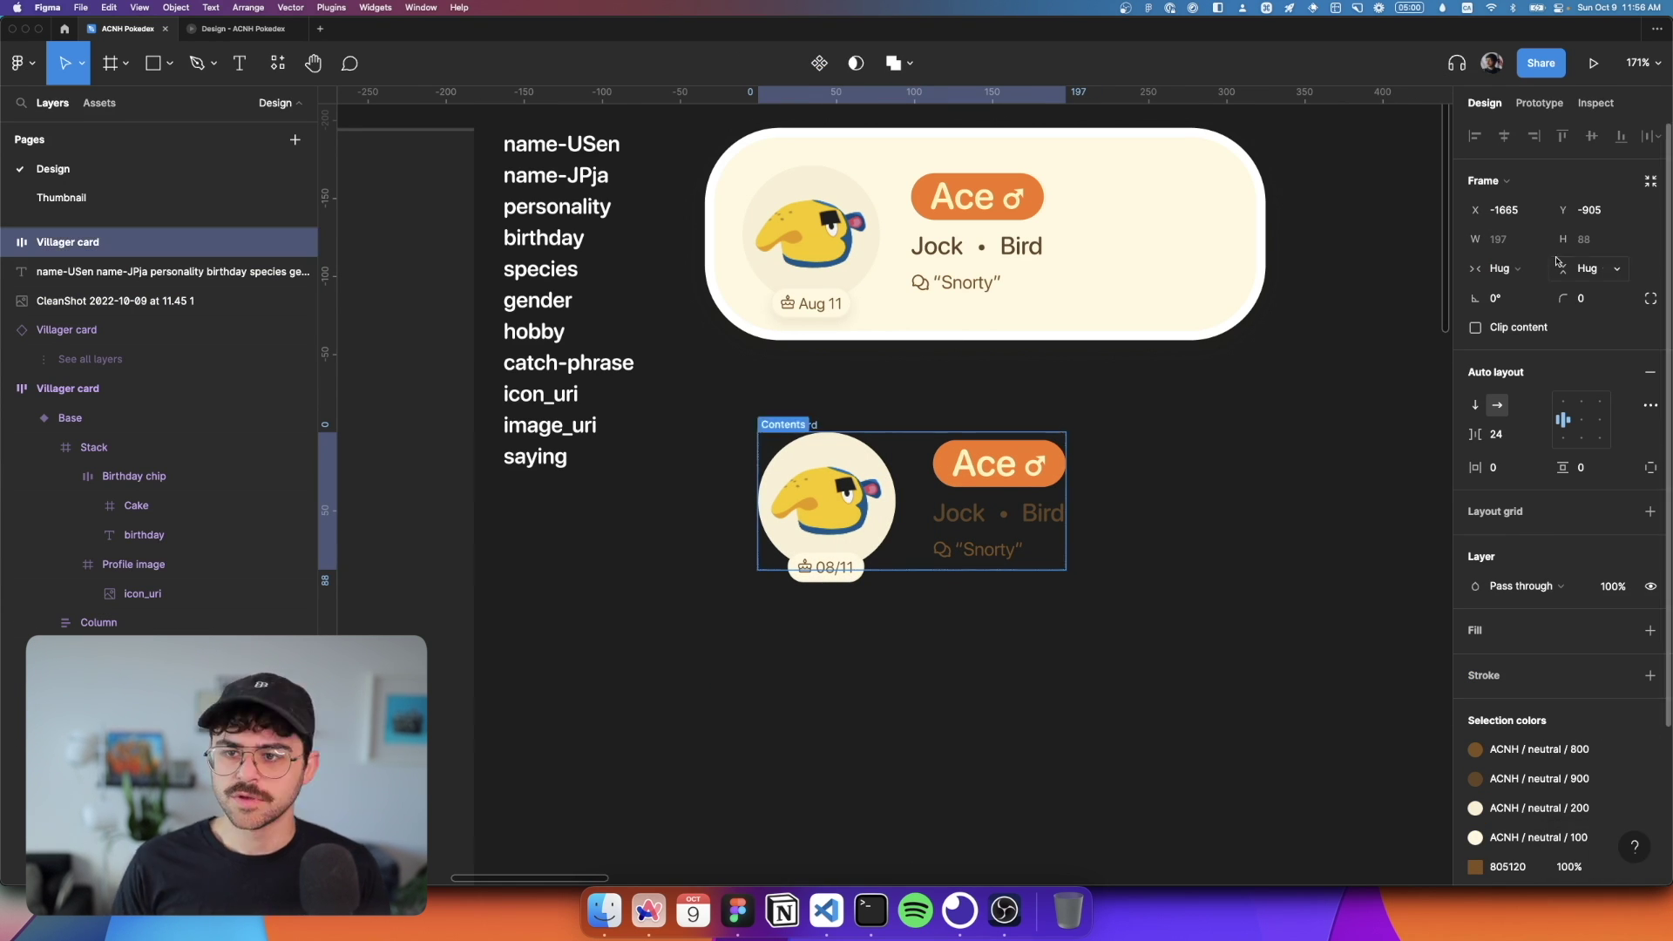
Step: Make the card's width and height fixed at 359×136
click(1514, 273)
click(1514, 244)
click(1581, 268)
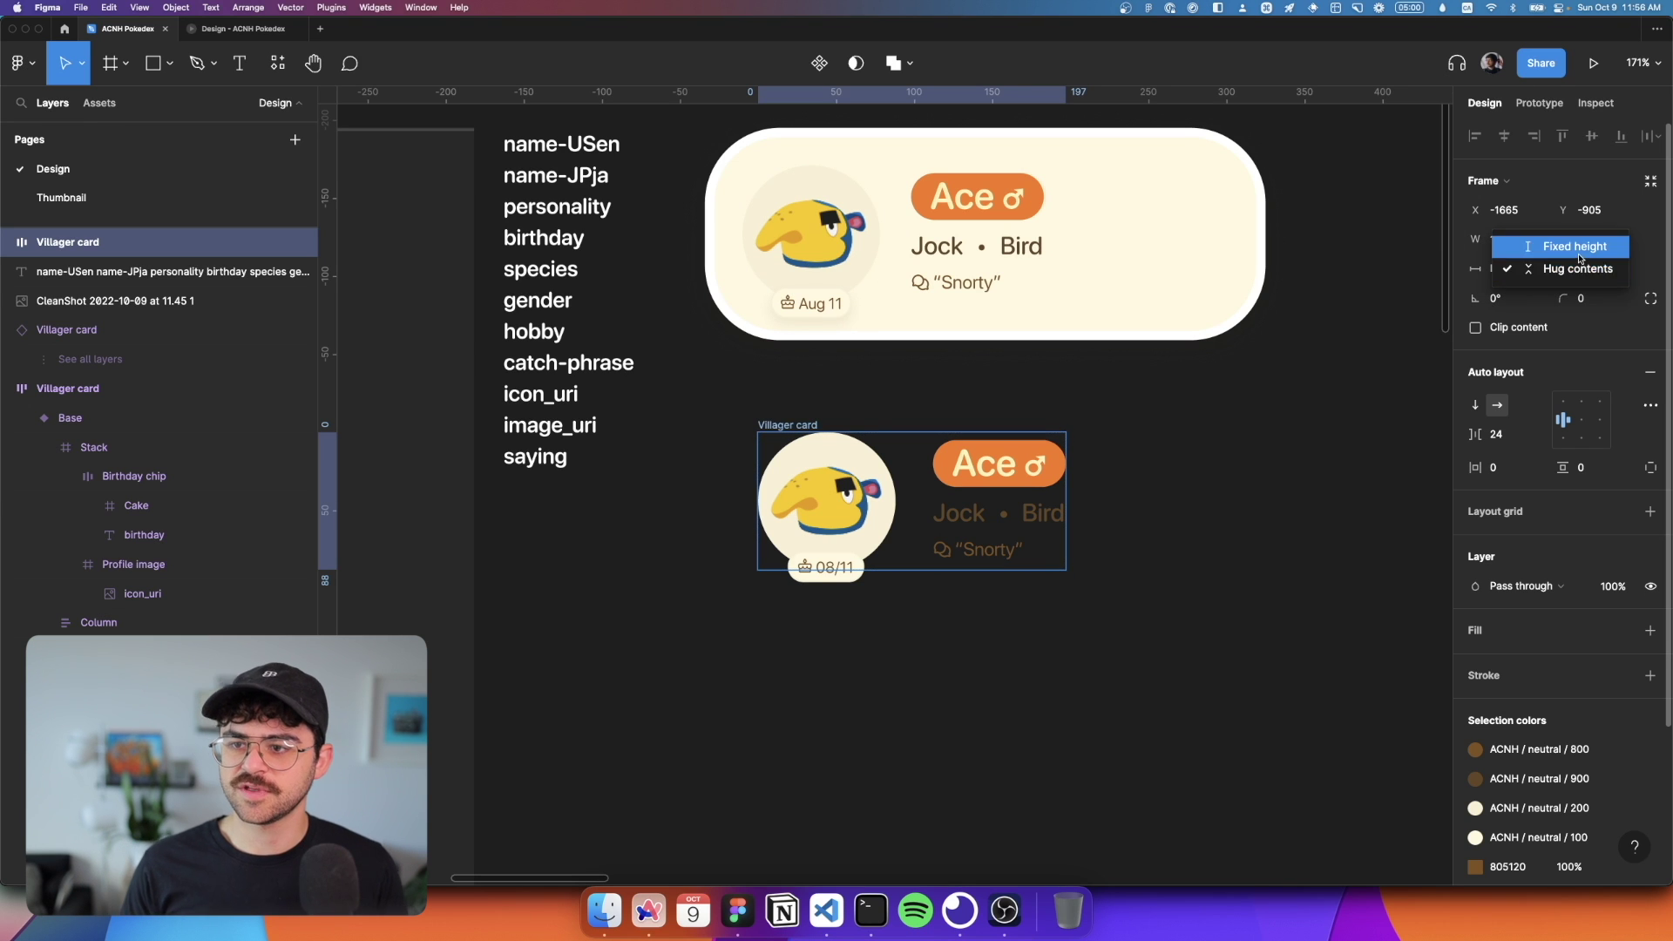
click(1579, 255)
click(1527, 245)
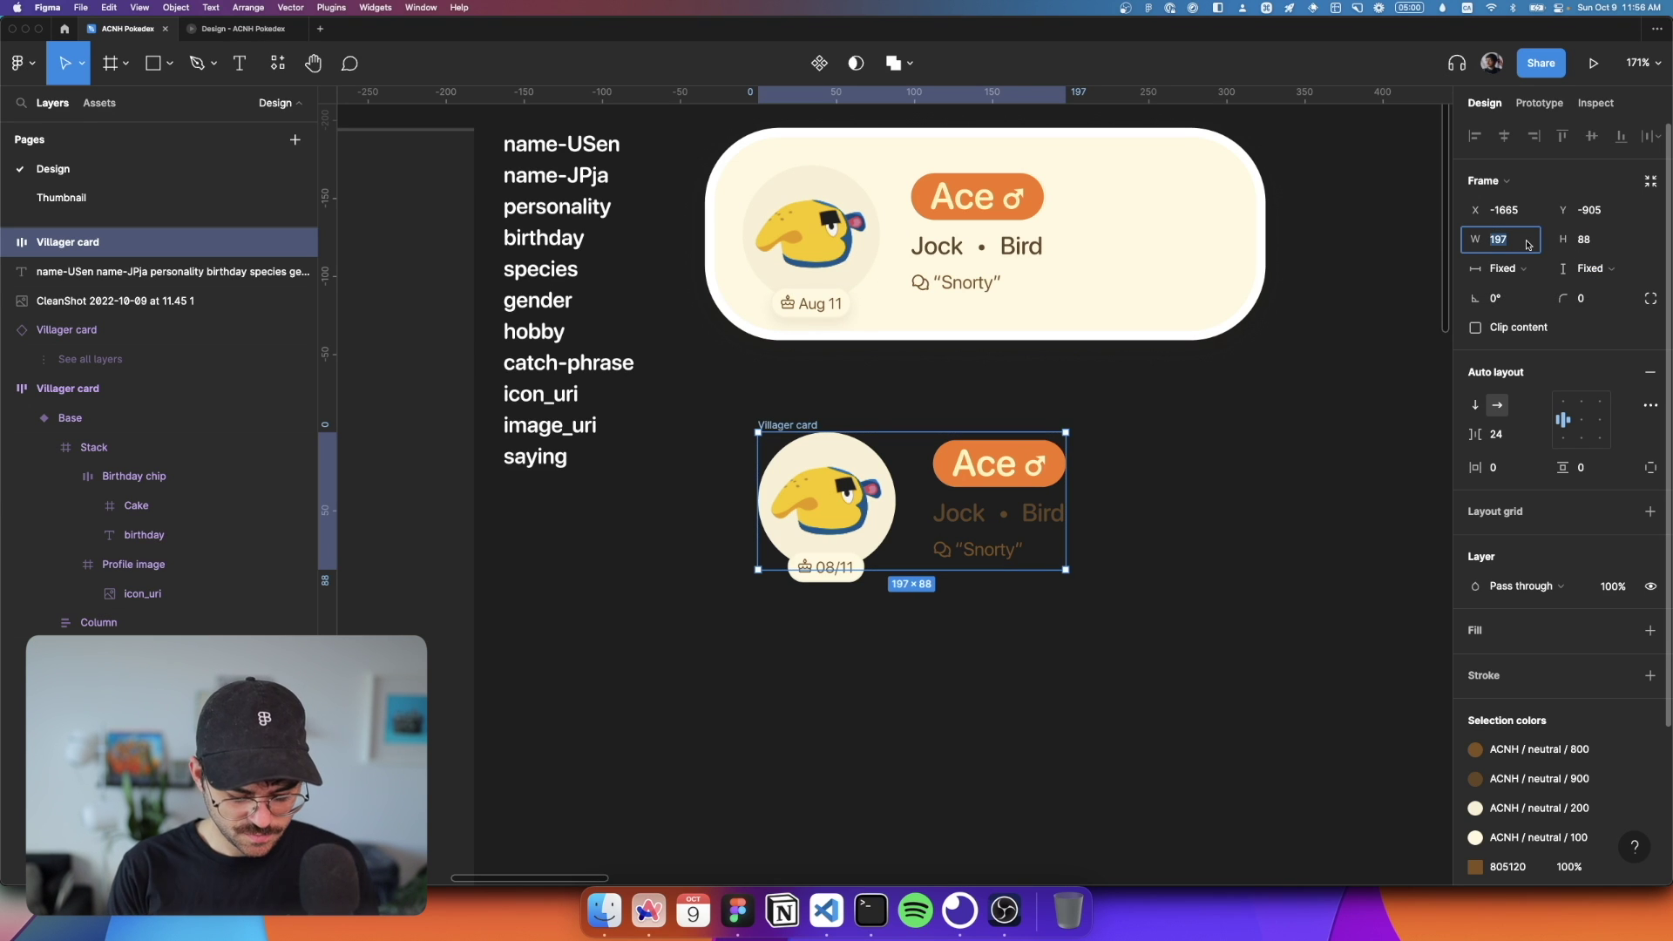
text(359)
key(Tab)
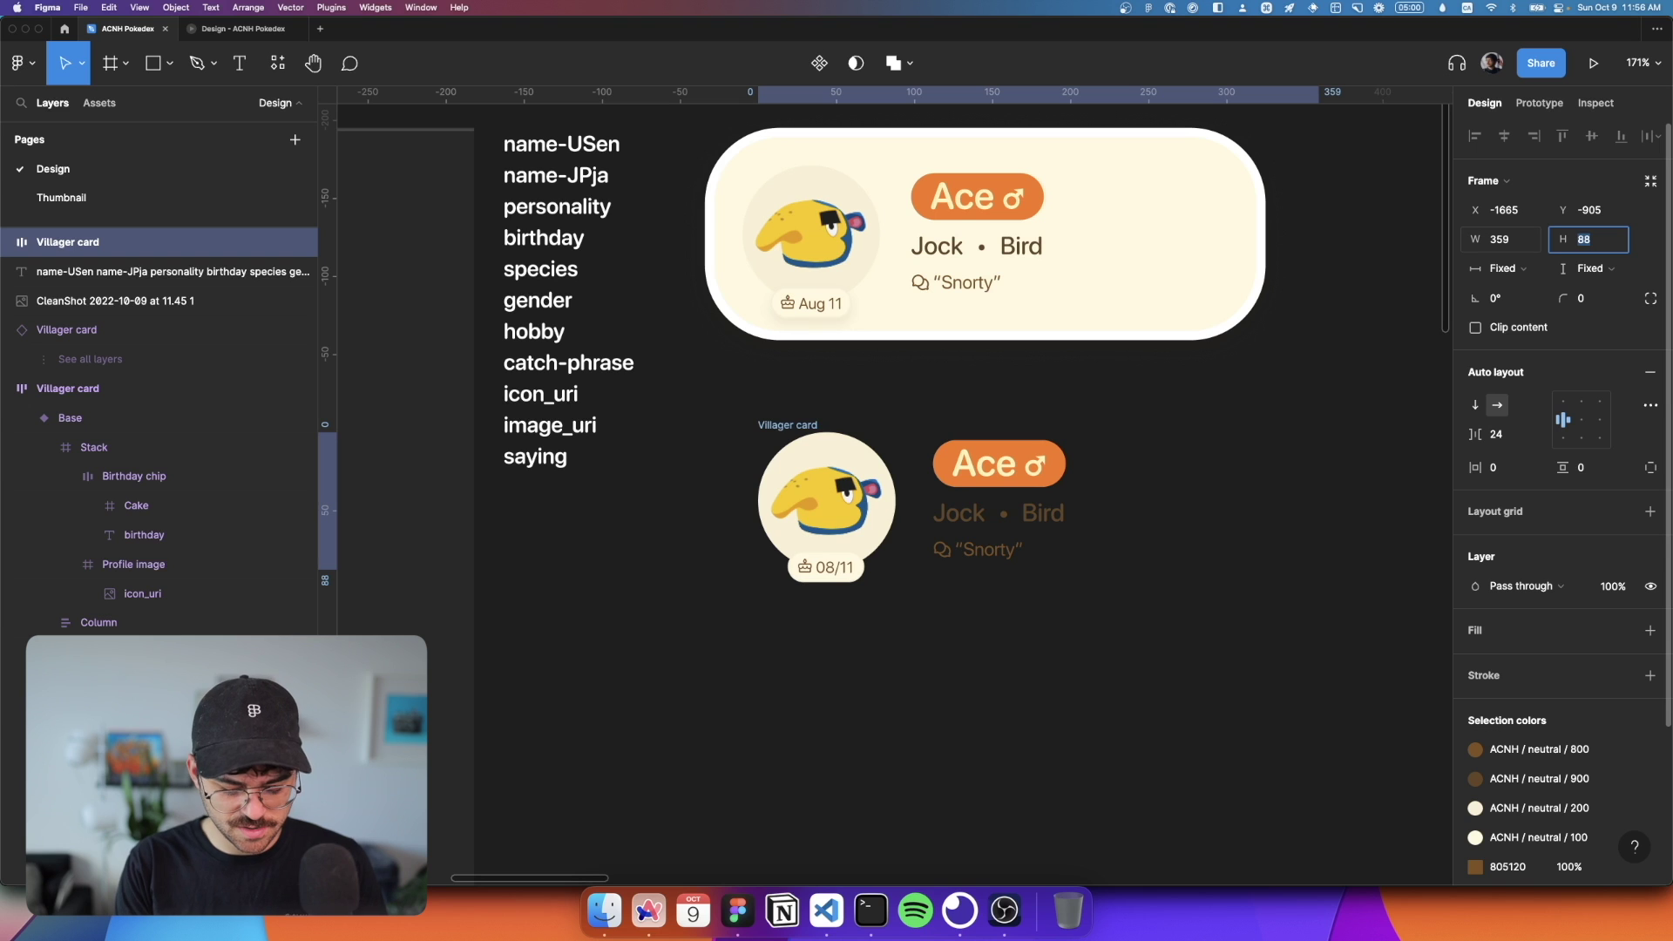
text(163)
key(Return)
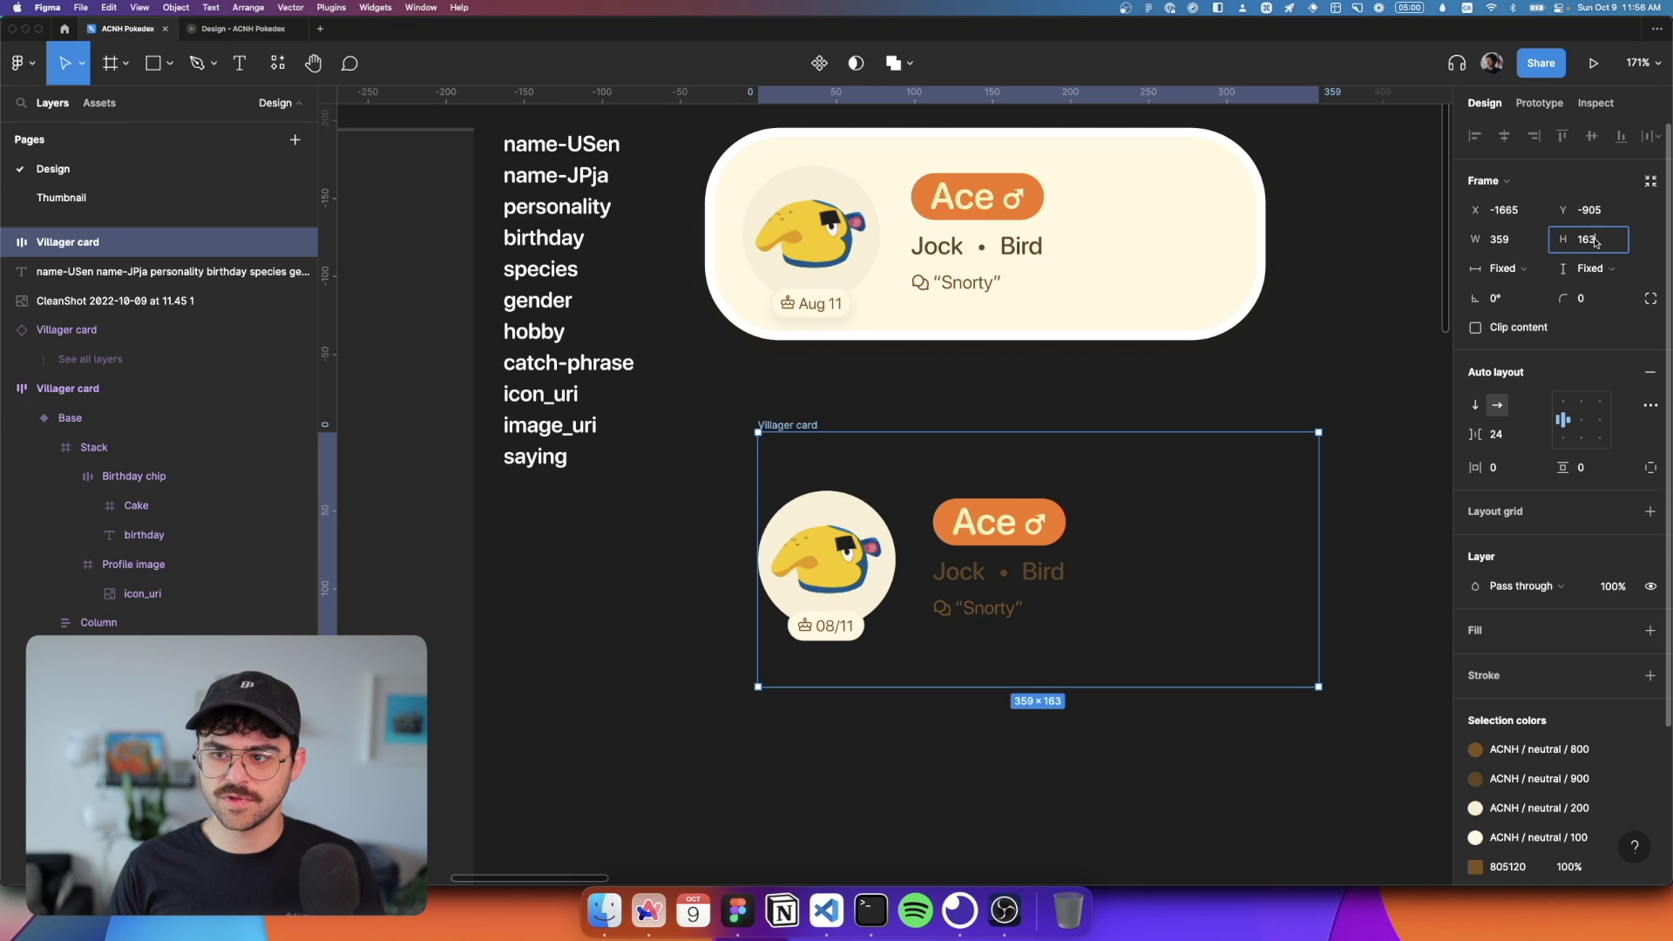
text(136)
key(Return)
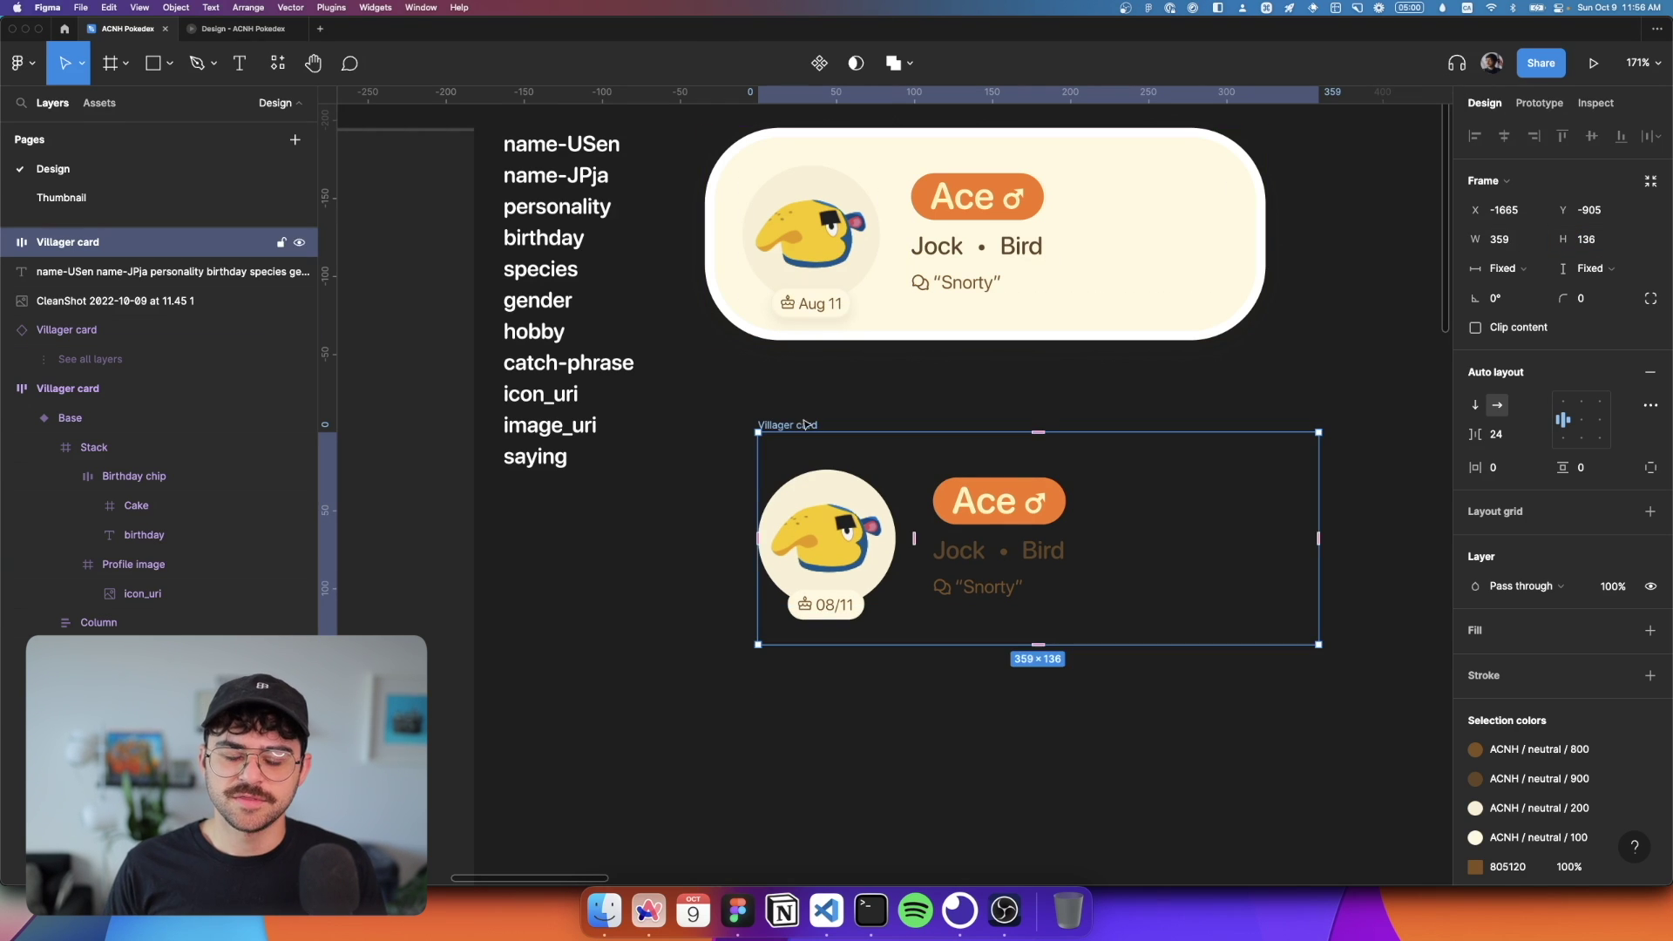
drag(806, 424, 758, 424)
scroll(1165, 390, down, 5)
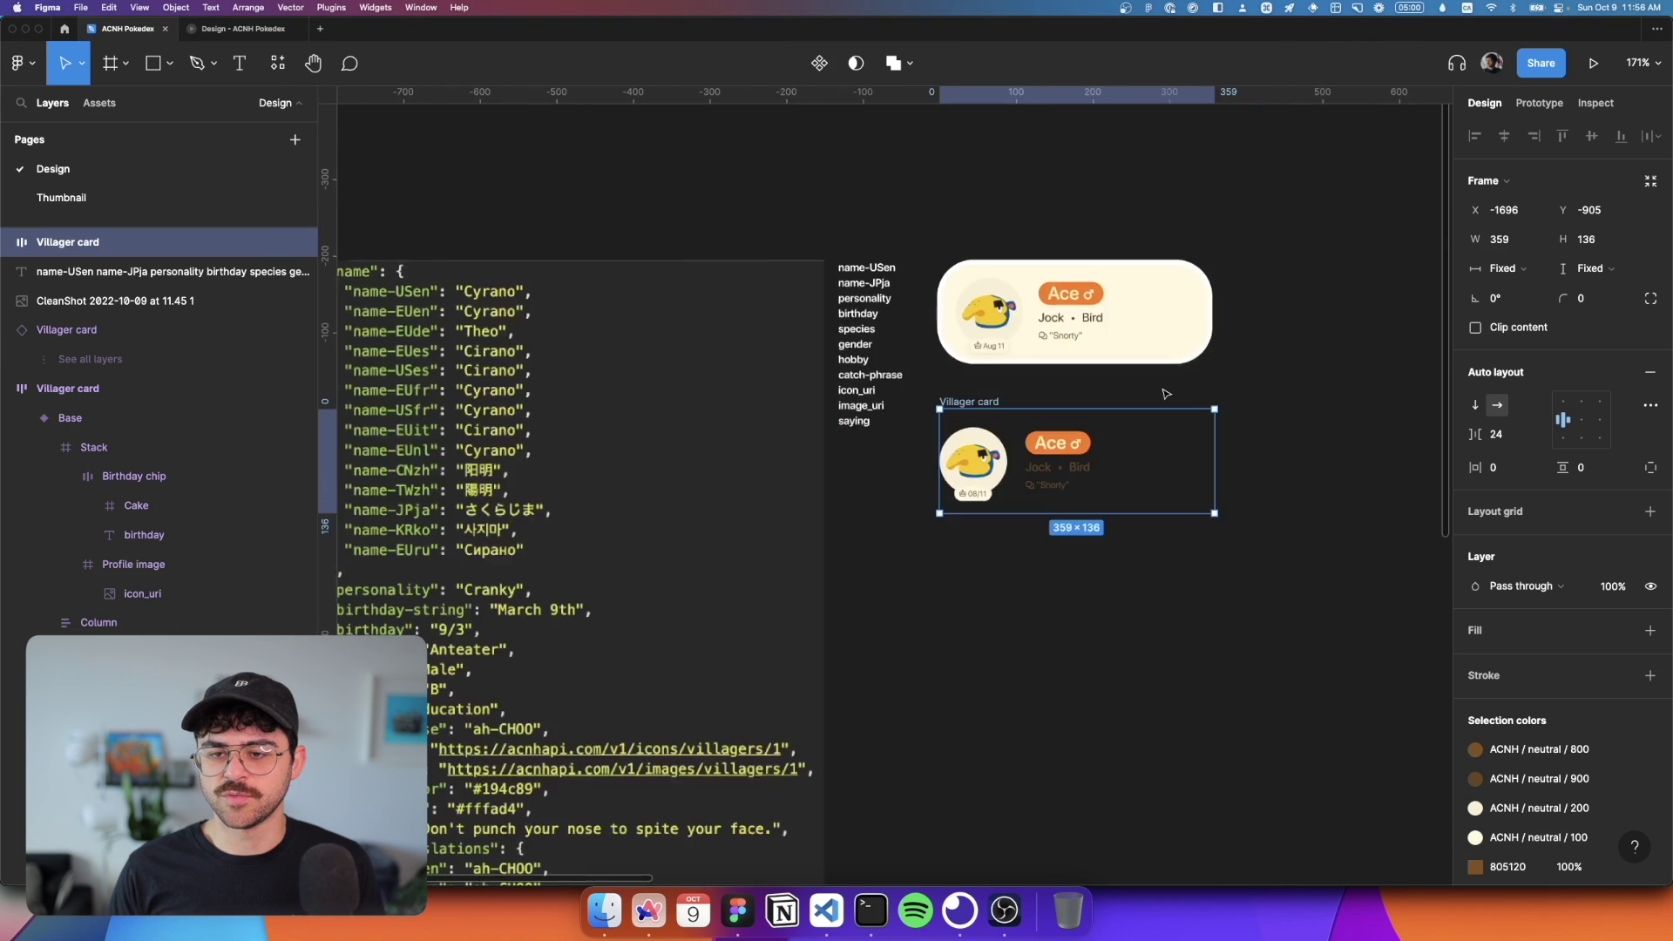
scroll(1166, 394, down, 5)
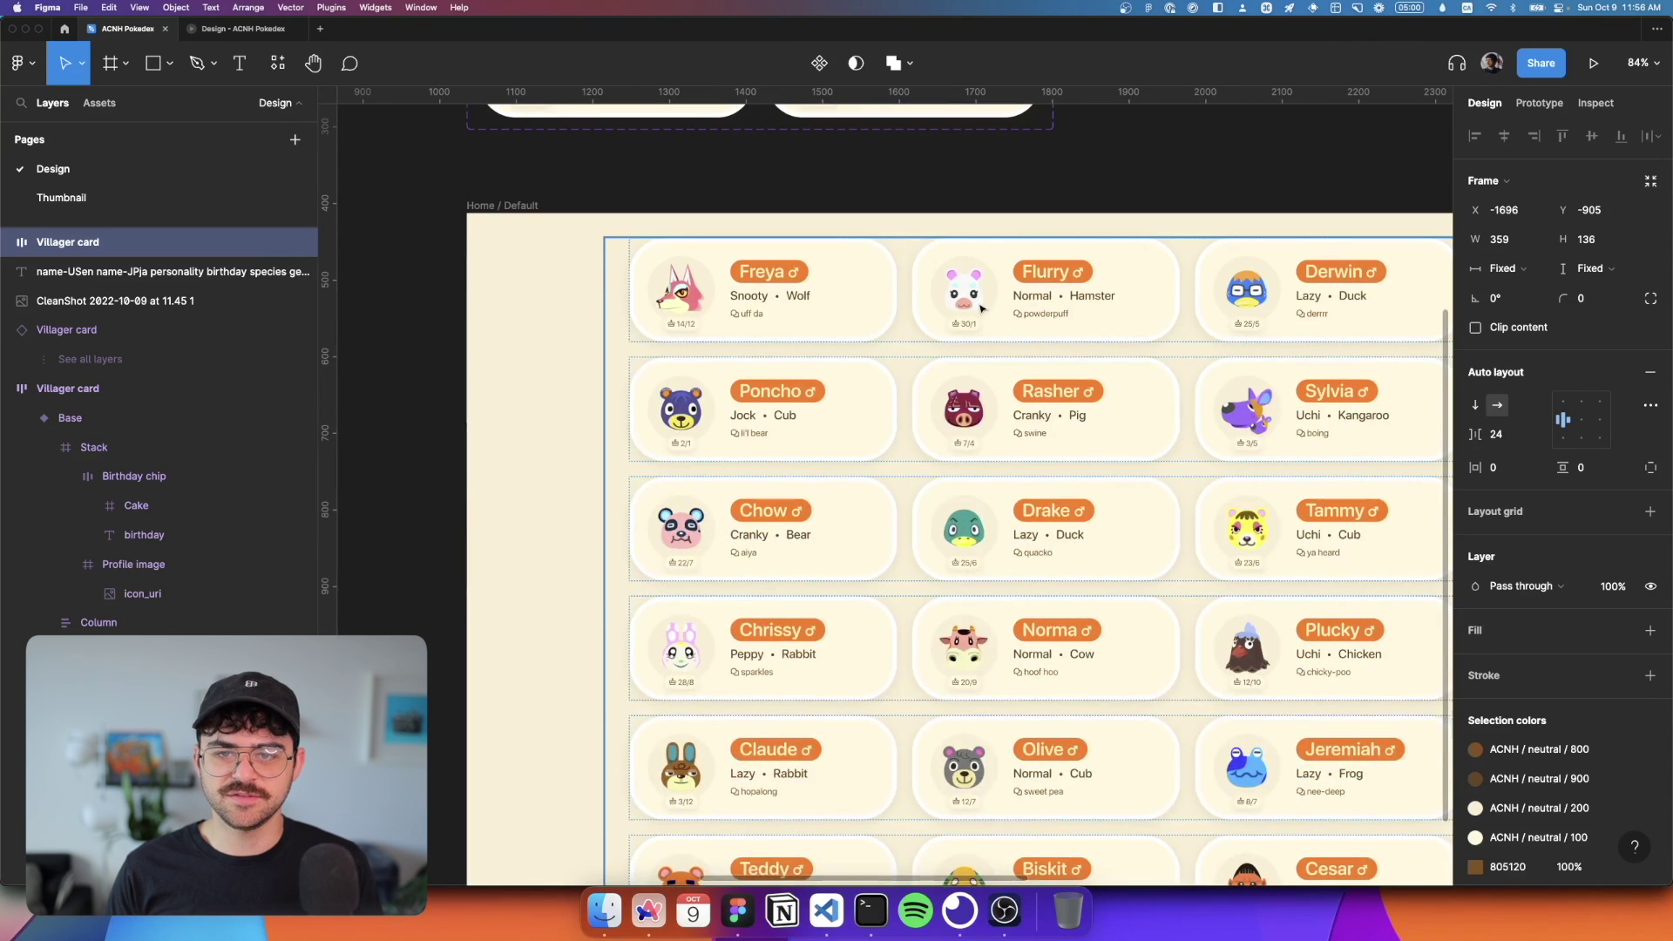
scroll(981, 307, down, 3)
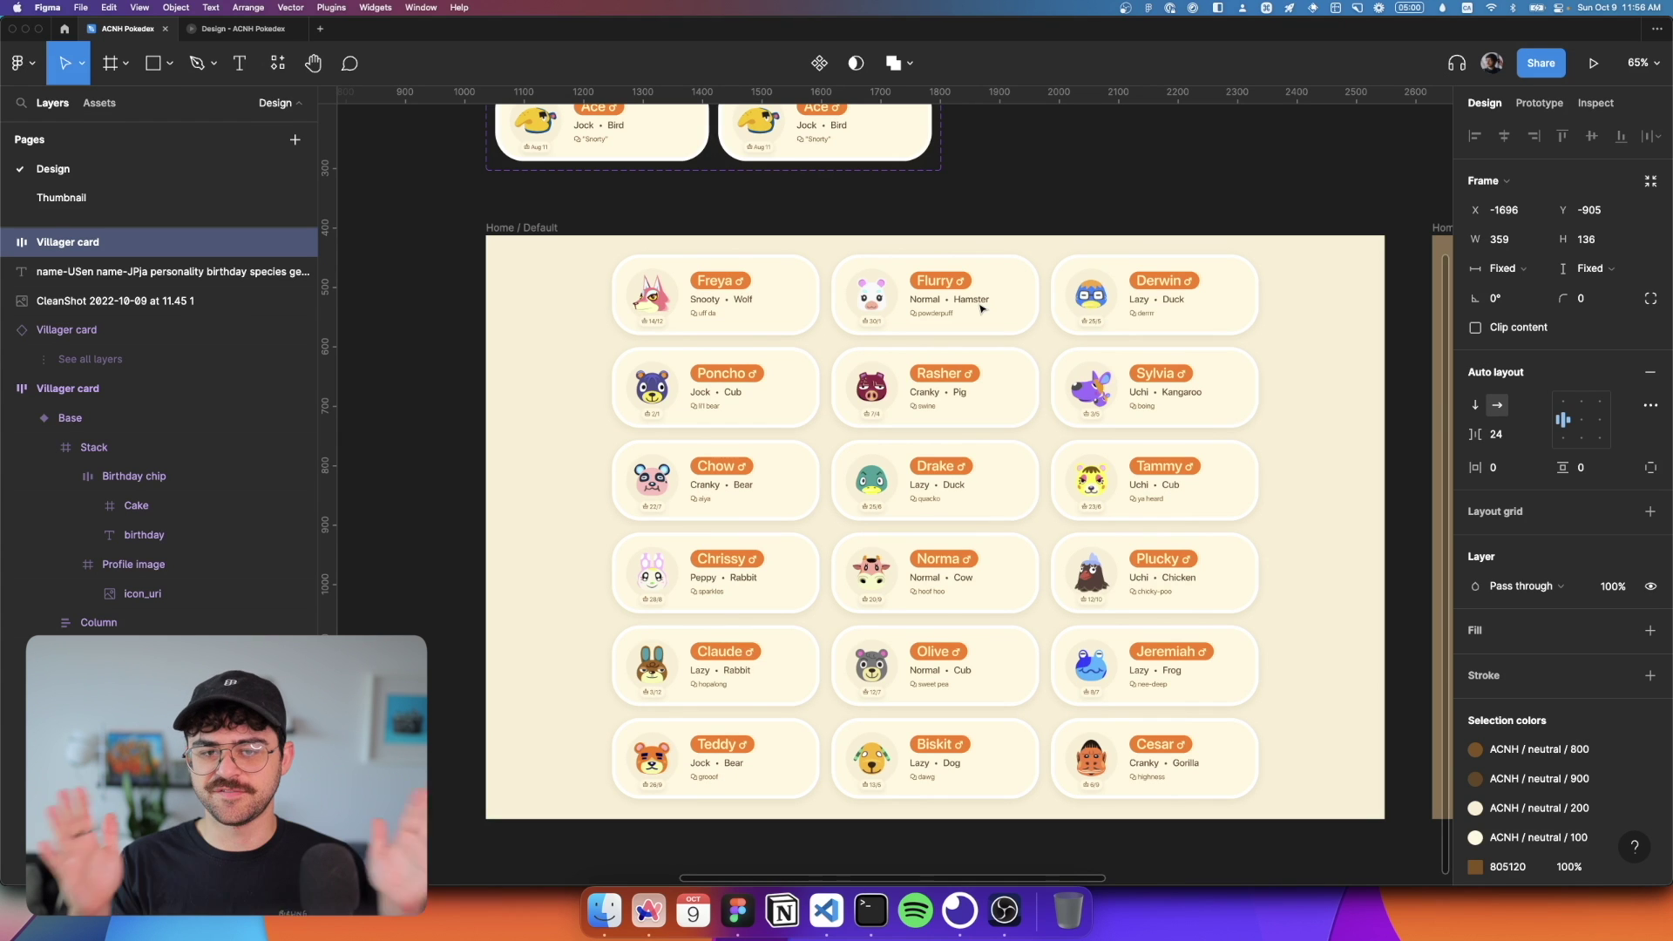
scroll(813, 319, left, 10)
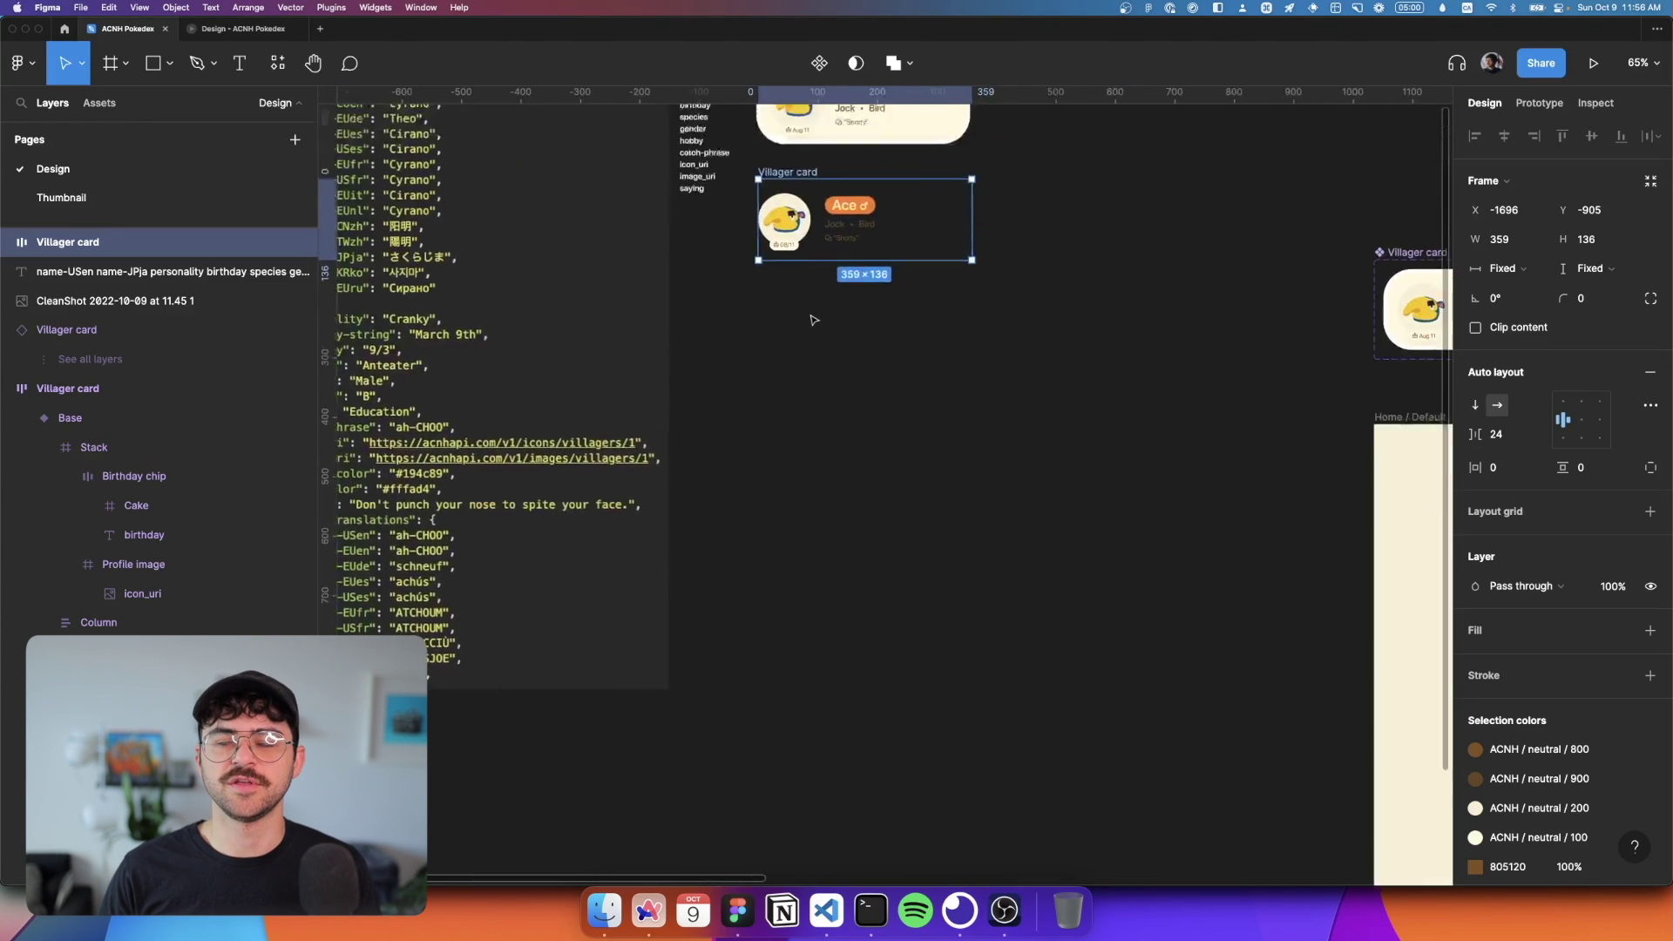
scroll(813, 319, up, 3)
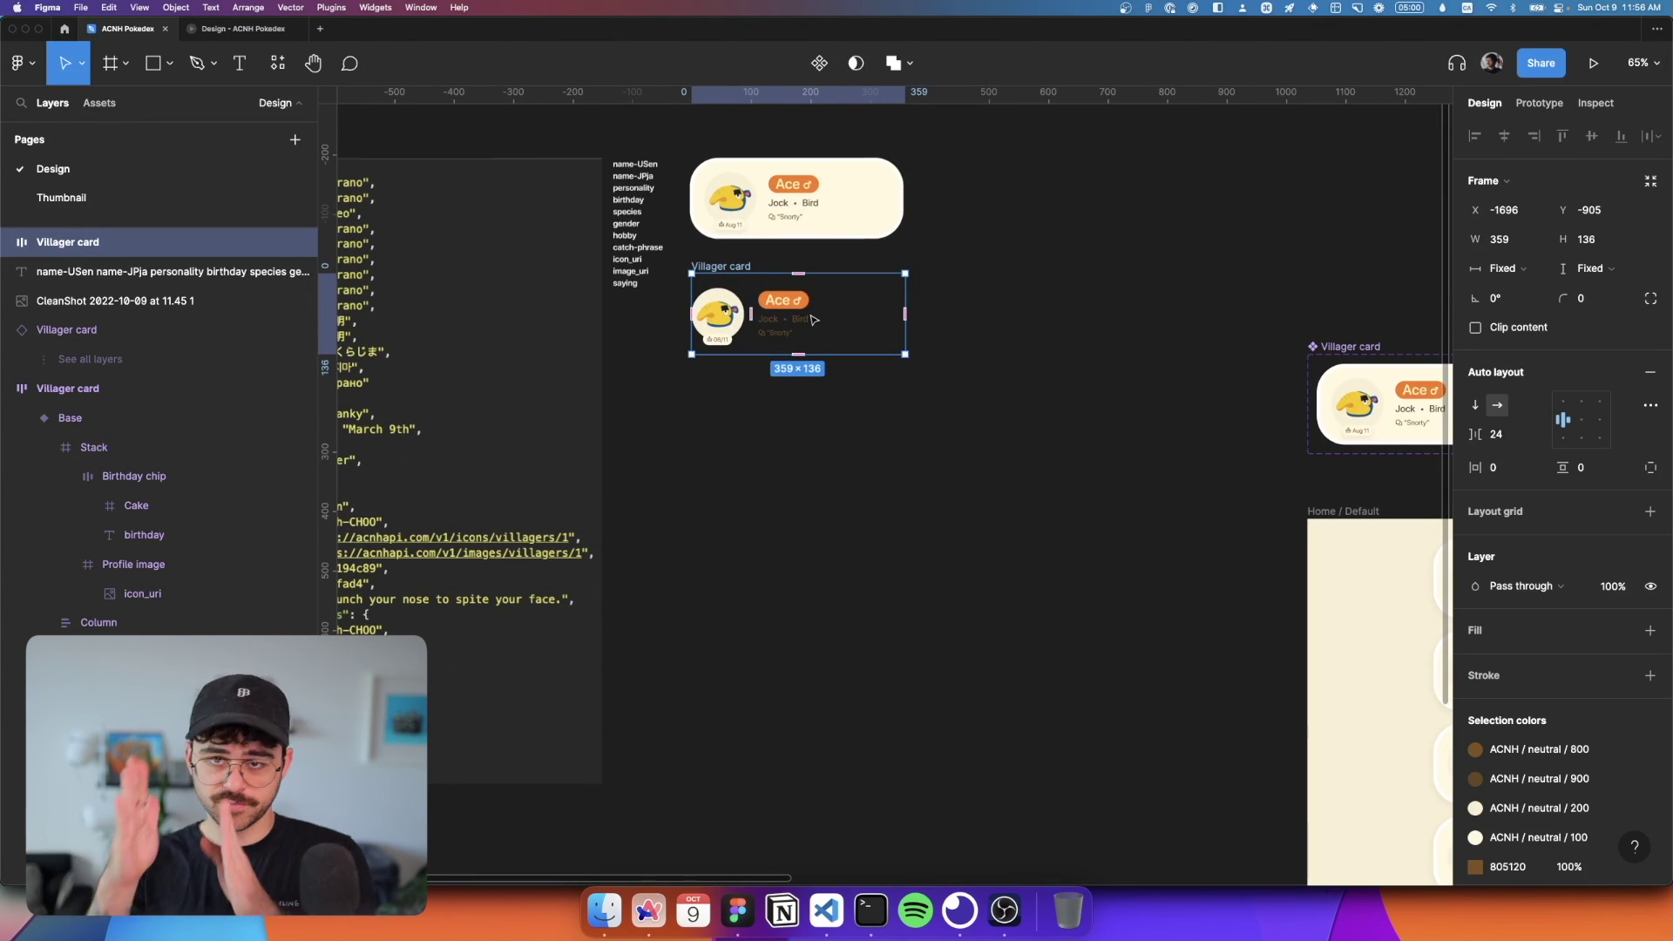
Step: Set the card's item gap to 20 with 24 padding on all sides
scroll(707, 179, up, 5)
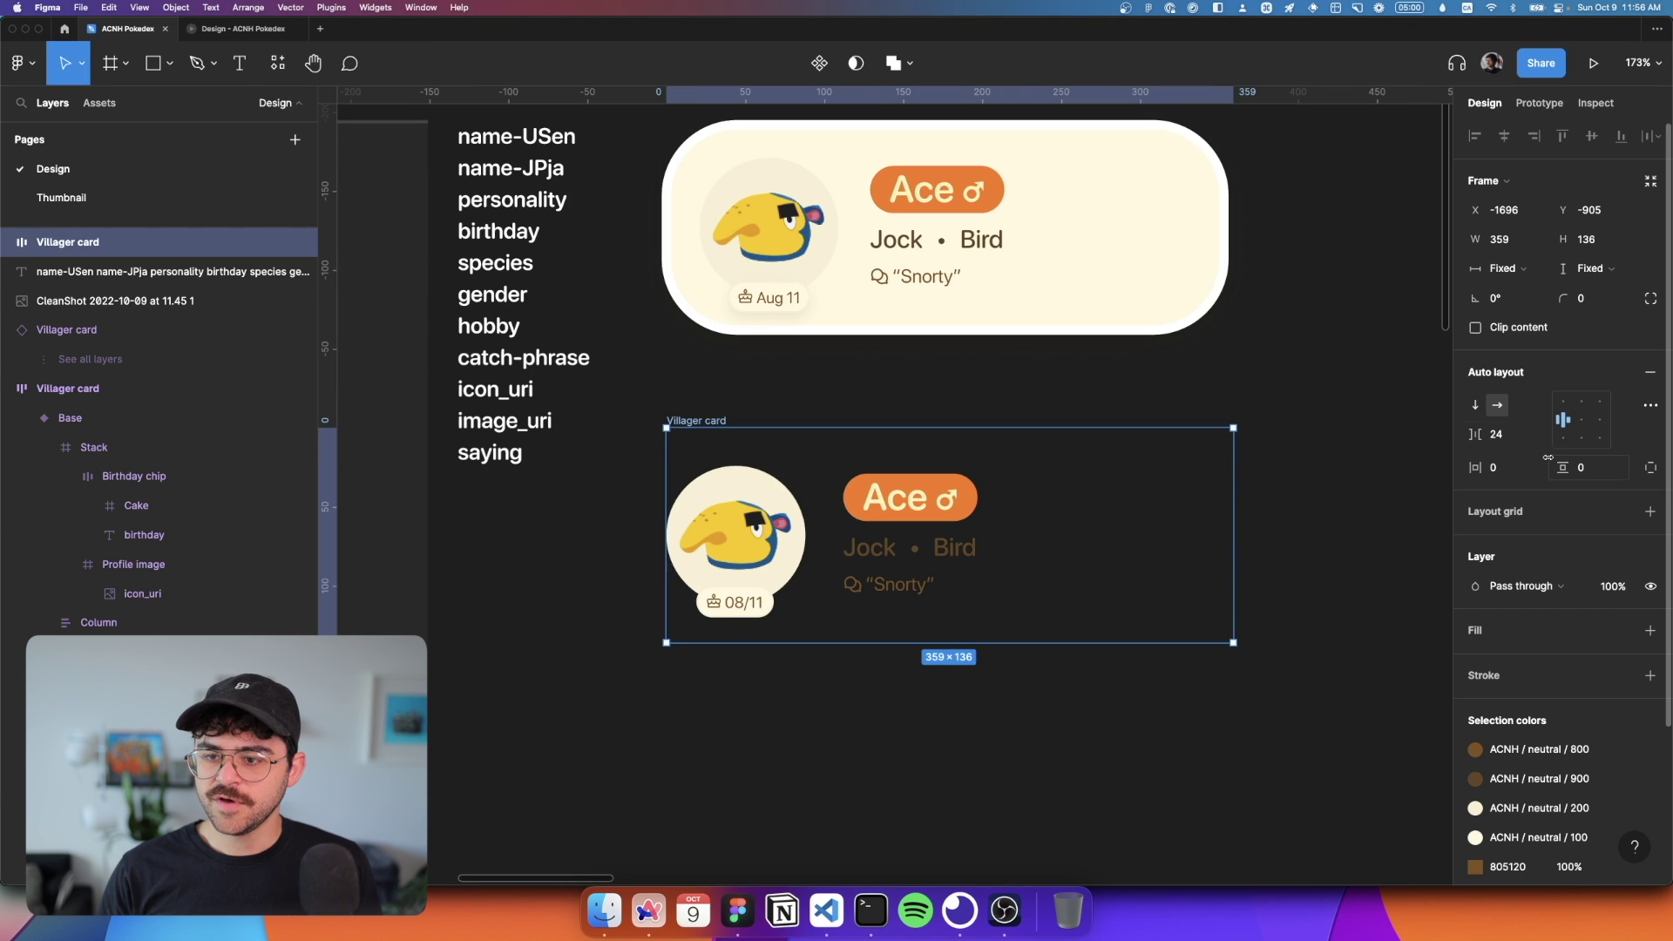
click(1516, 434)
text(20)
key(Tab)
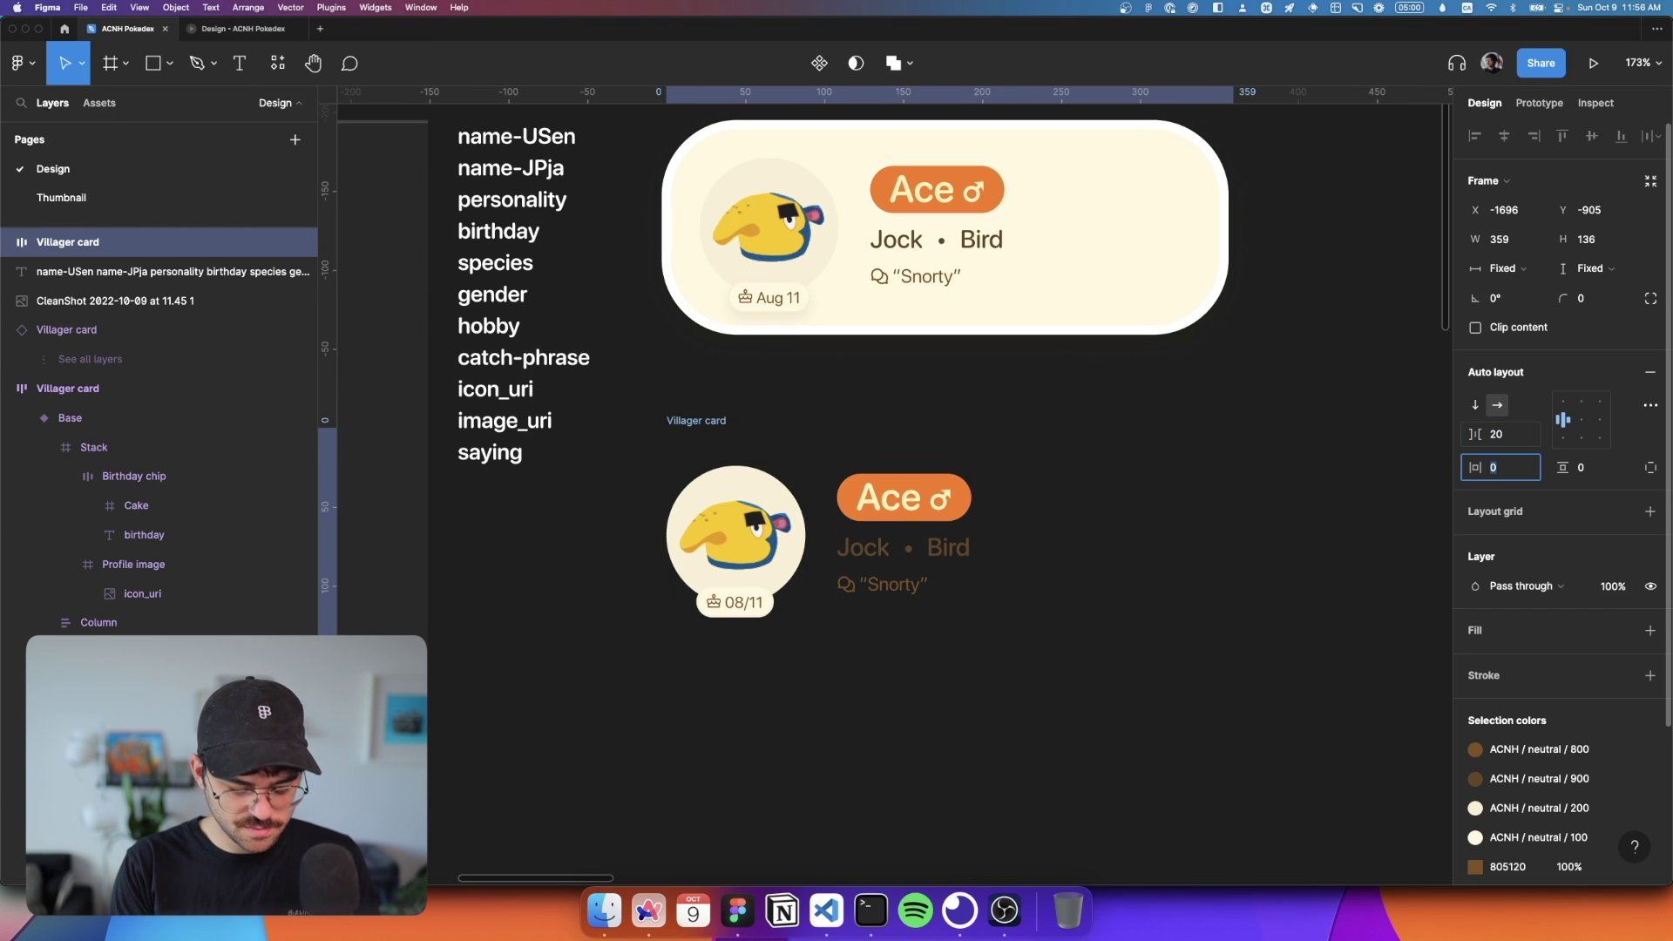
text(24)
key(Tab)
text(24)
key(Return)
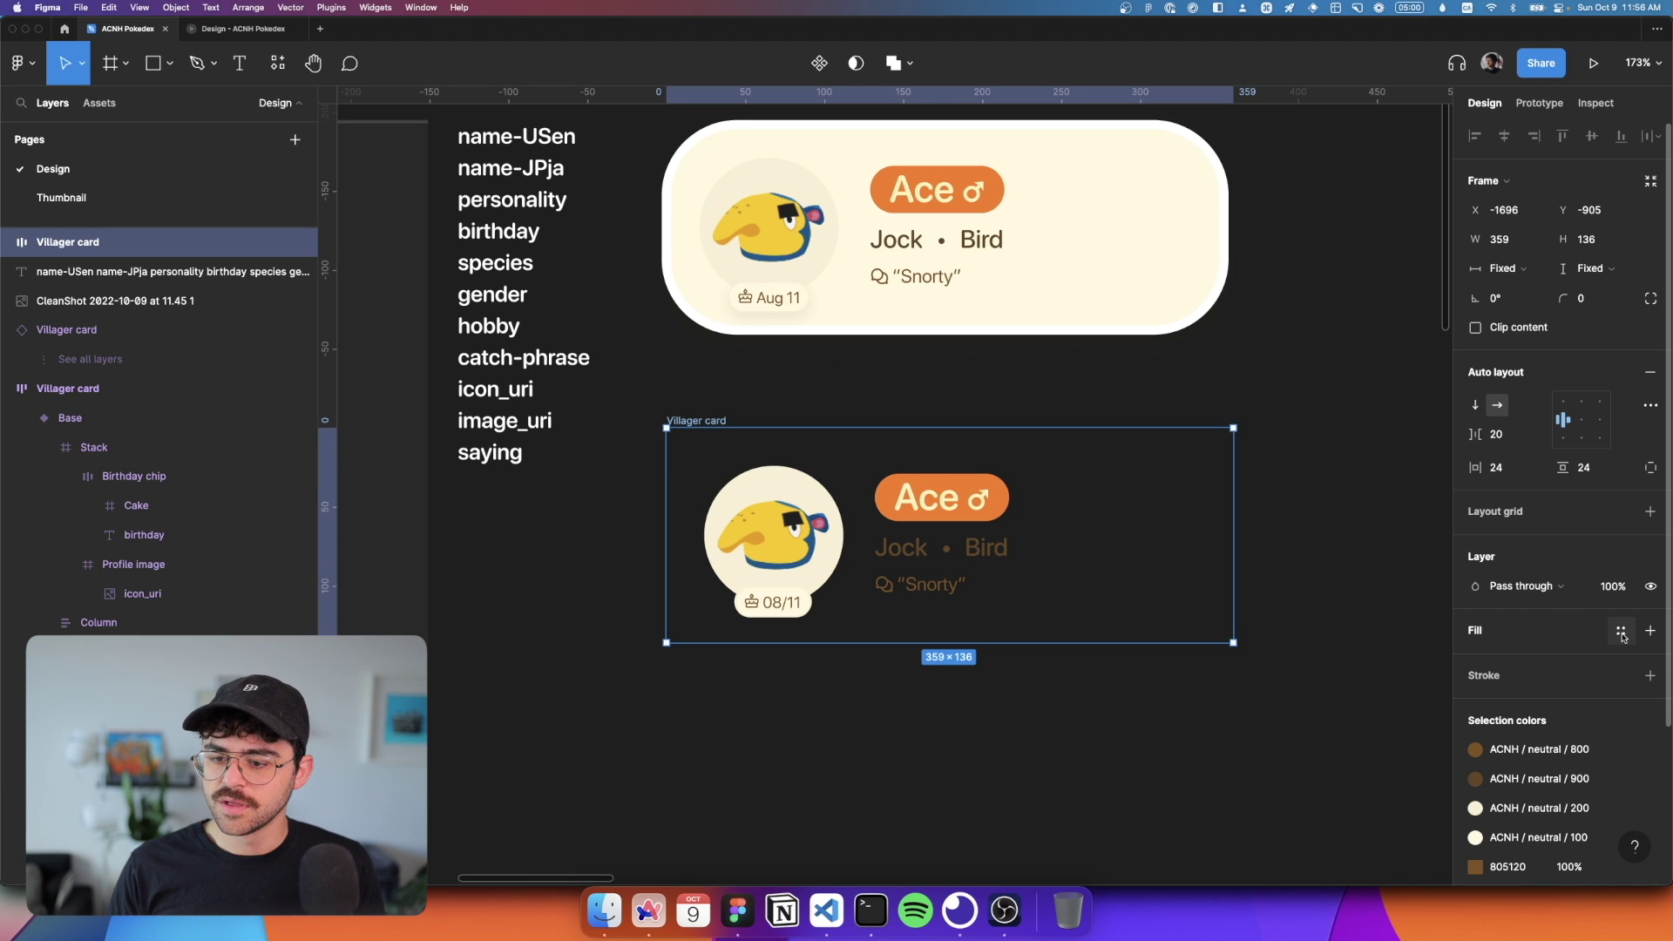
Step: Round the lower card's corners to 48 and fill it with ACNH/neutral/200
click(1216, 288)
click(1202, 475)
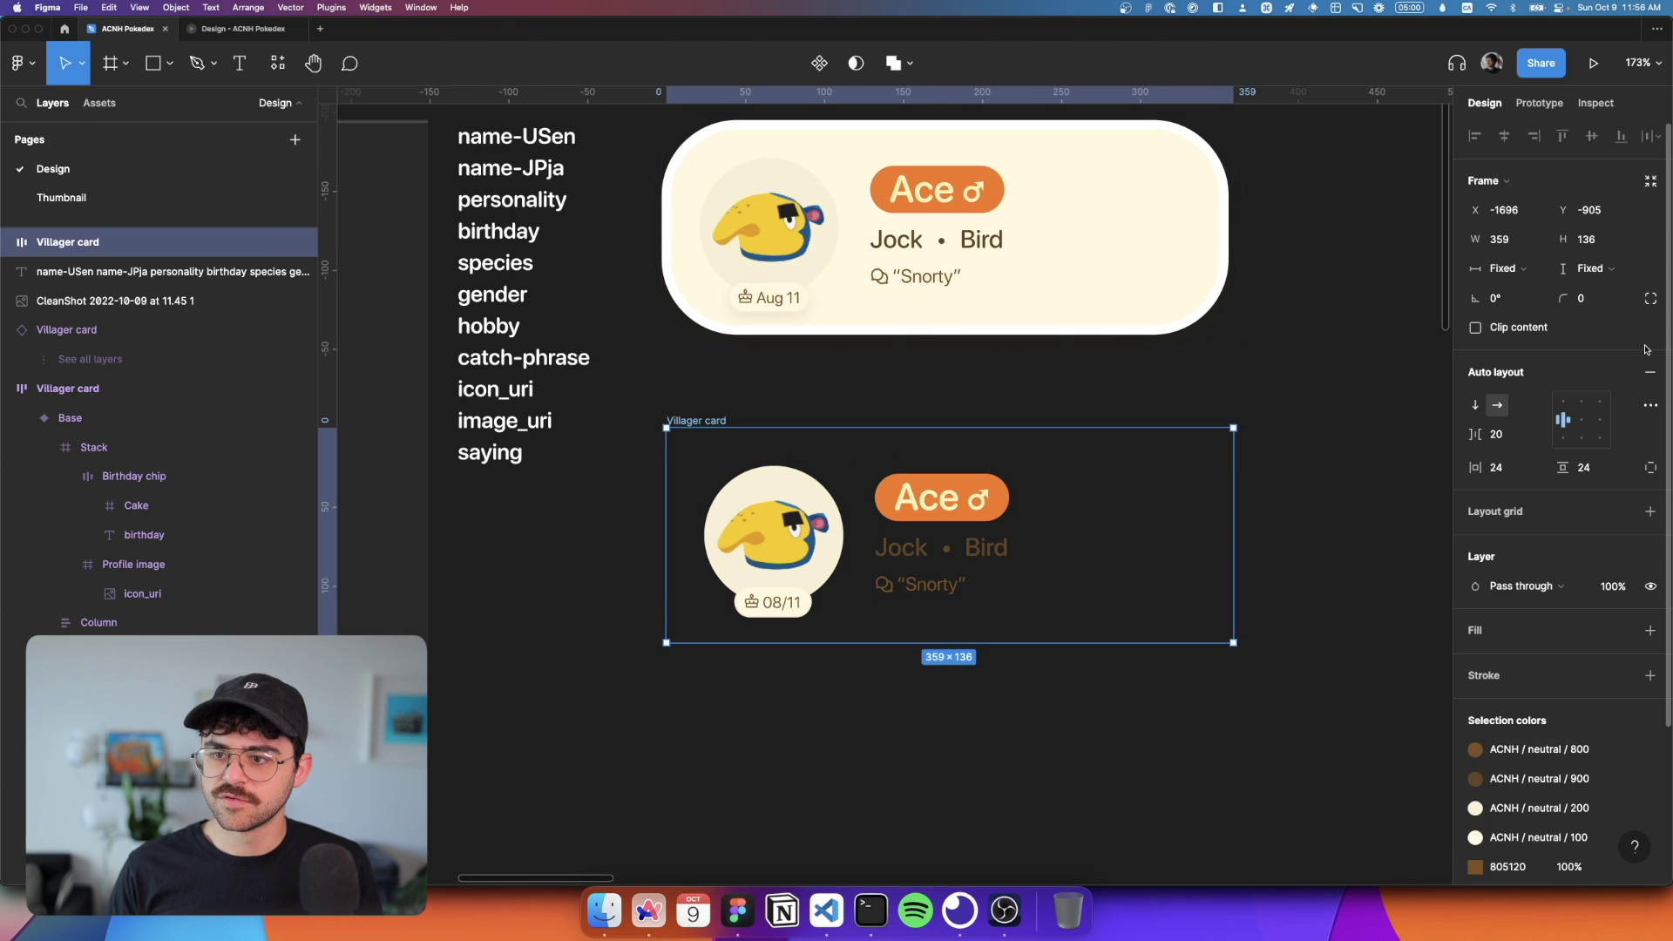
click(1599, 298)
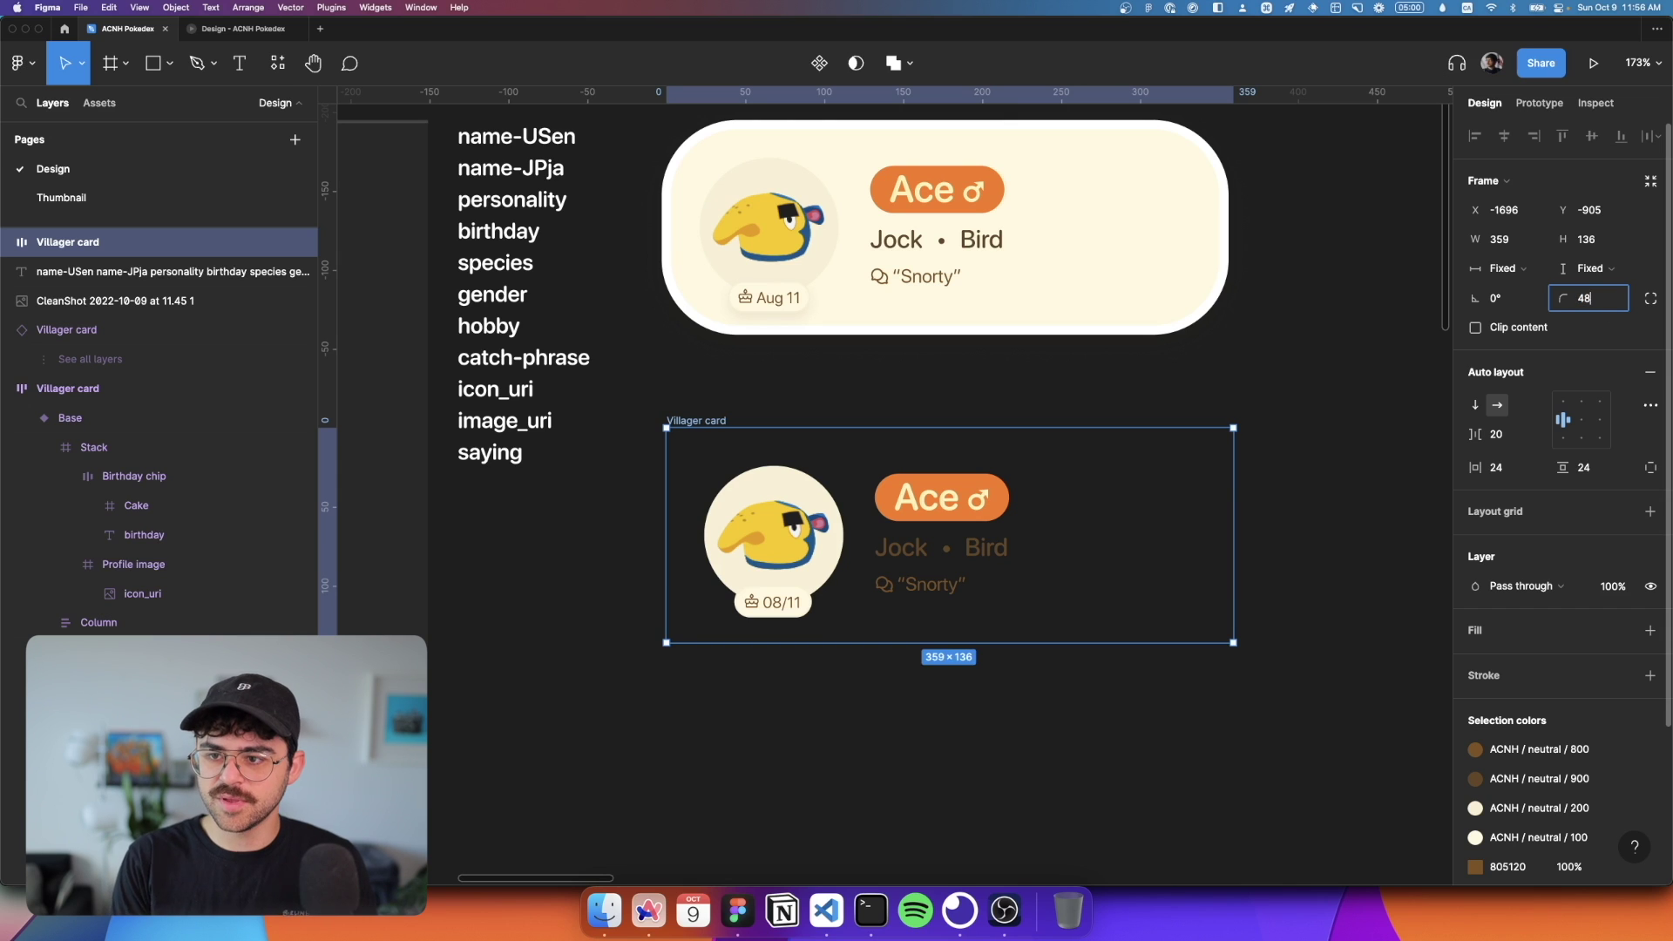
text(48)
key(Return)
click(1649, 630)
click(1620, 630)
click(1516, 727)
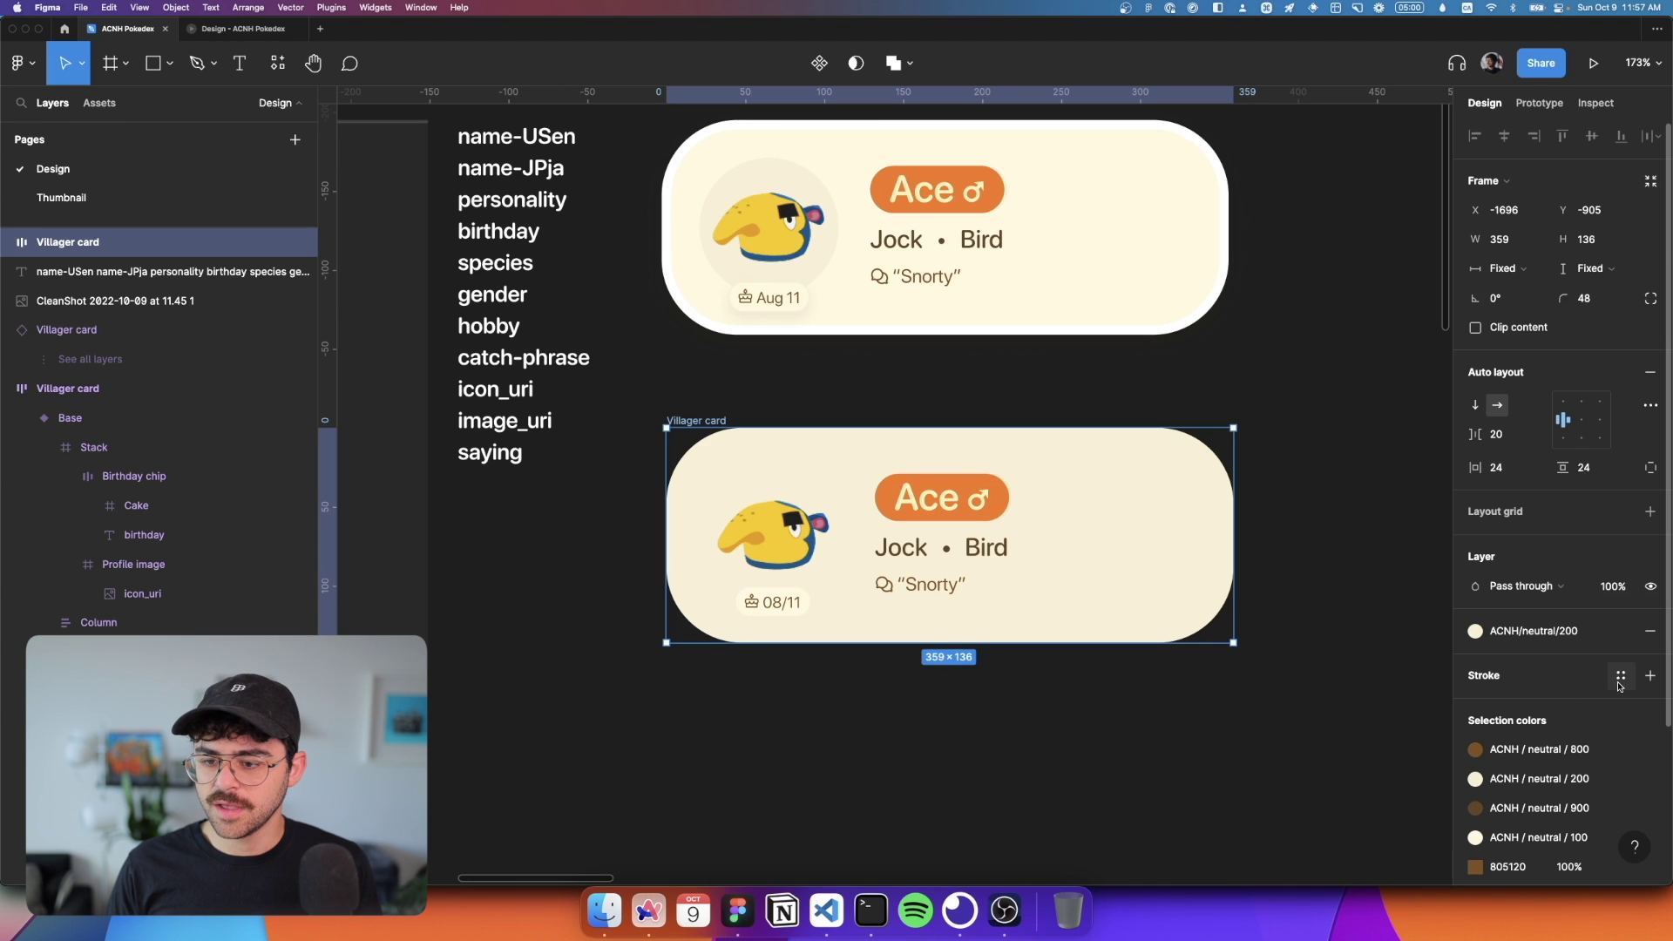
Step: Add a white FFFFFF inside stroke of 6 px to the card
scroll(1619, 686, down, 3)
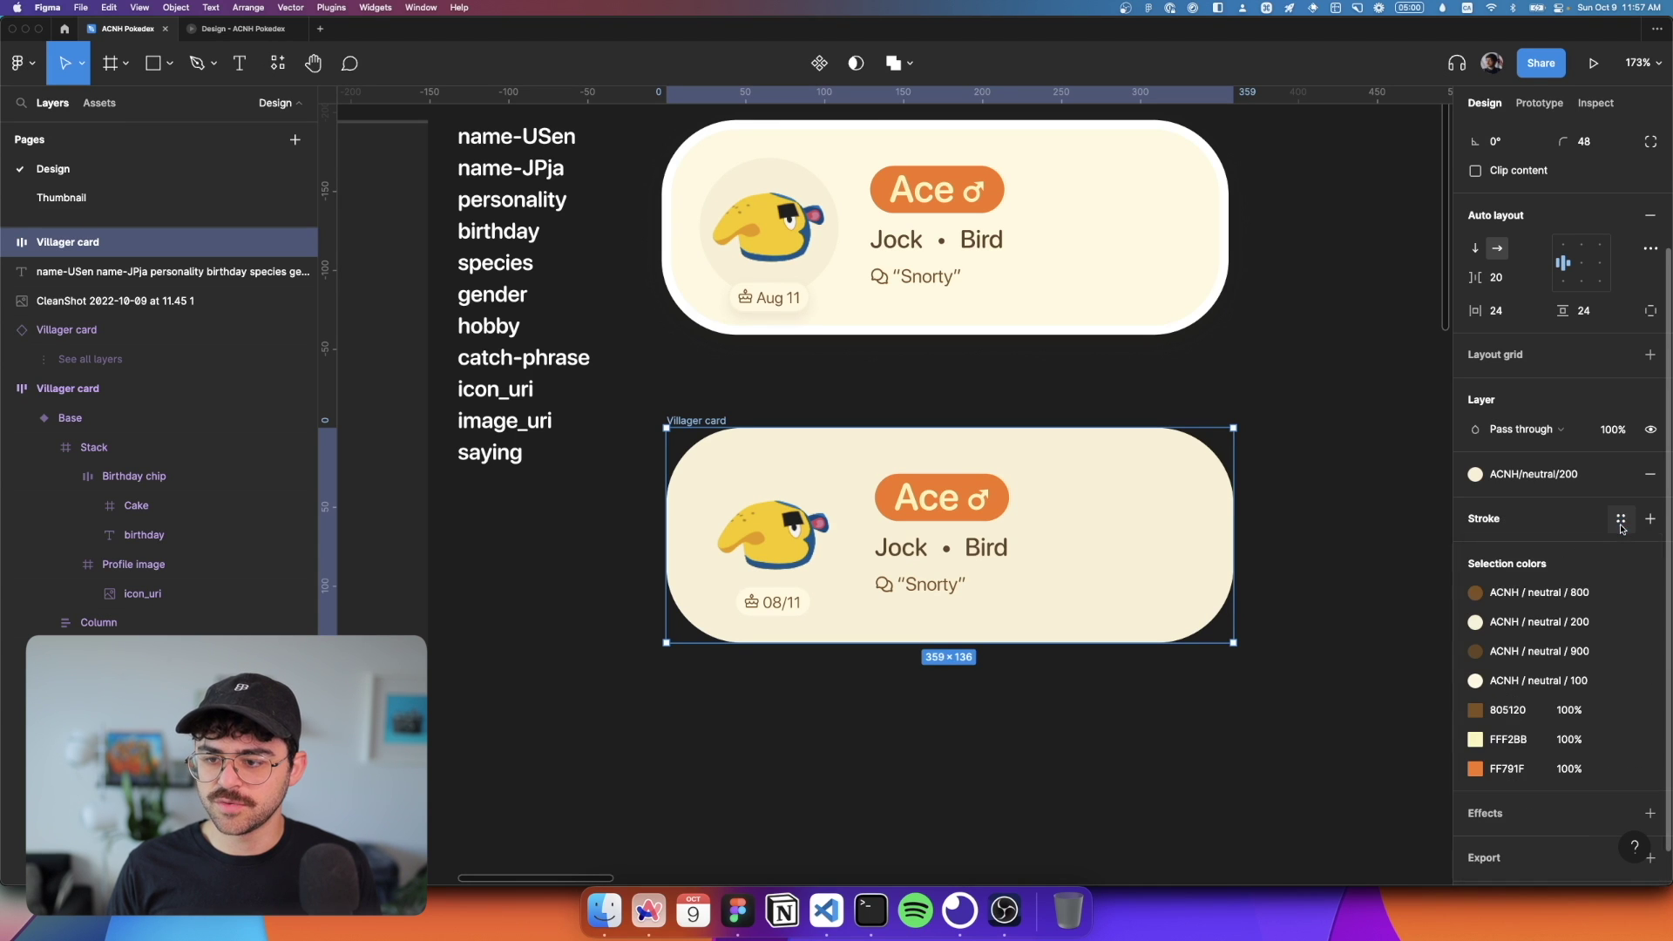
click(1650, 519)
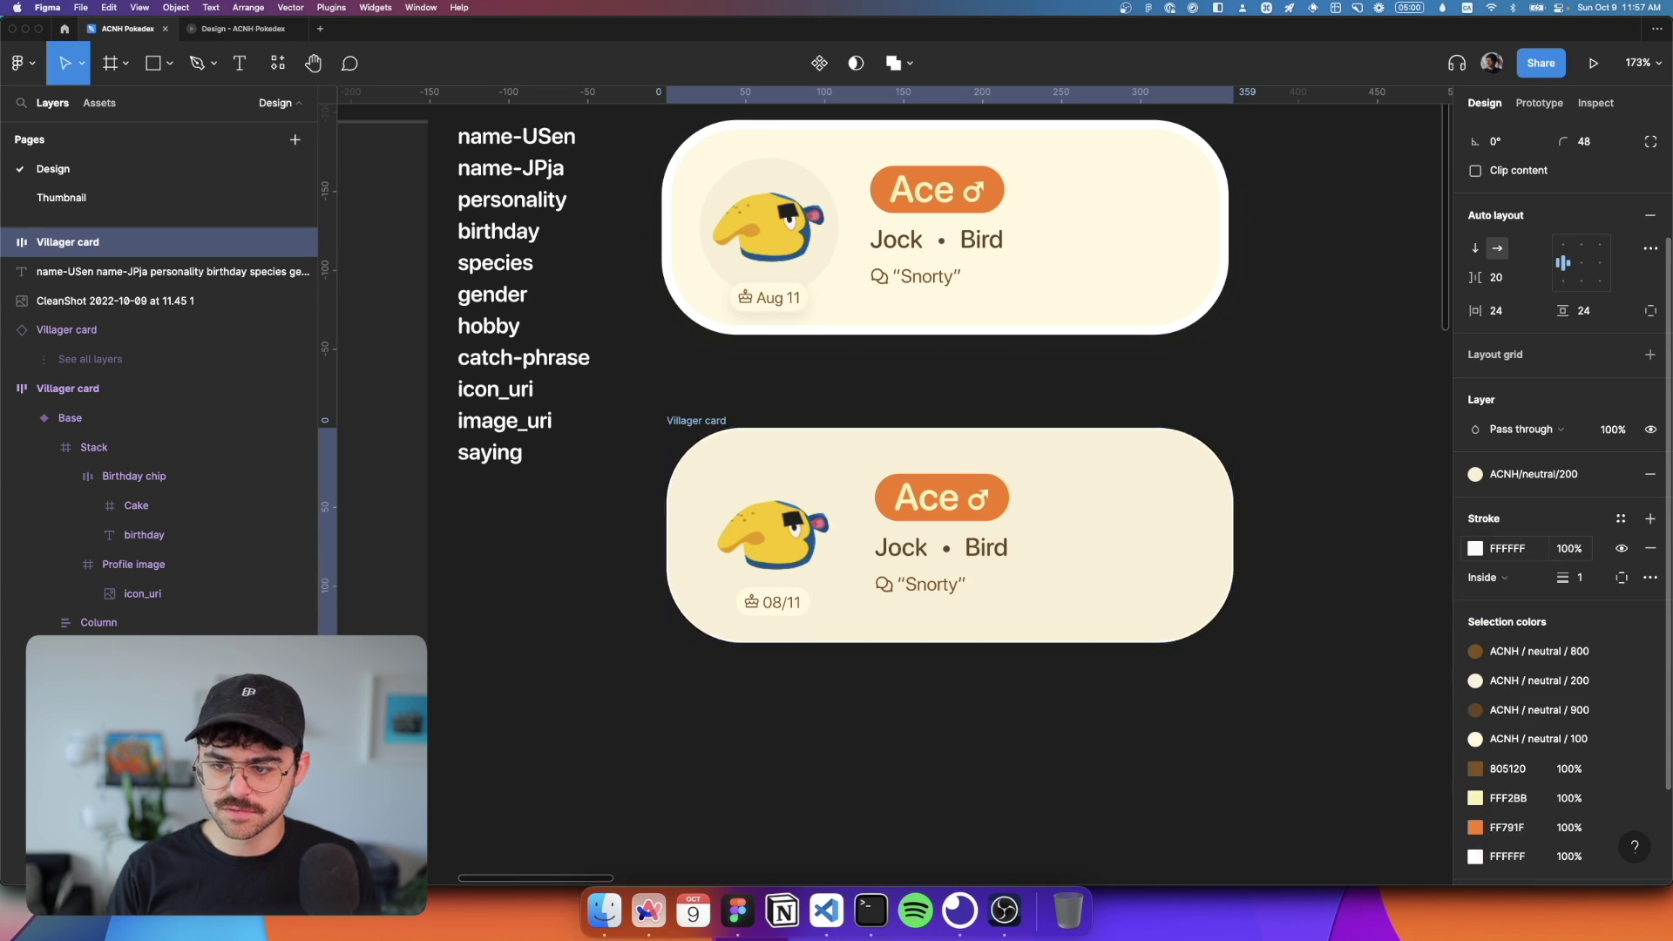
scroll(1588, 557, down, 1)
click(1587, 533)
text(6)
key(Return)
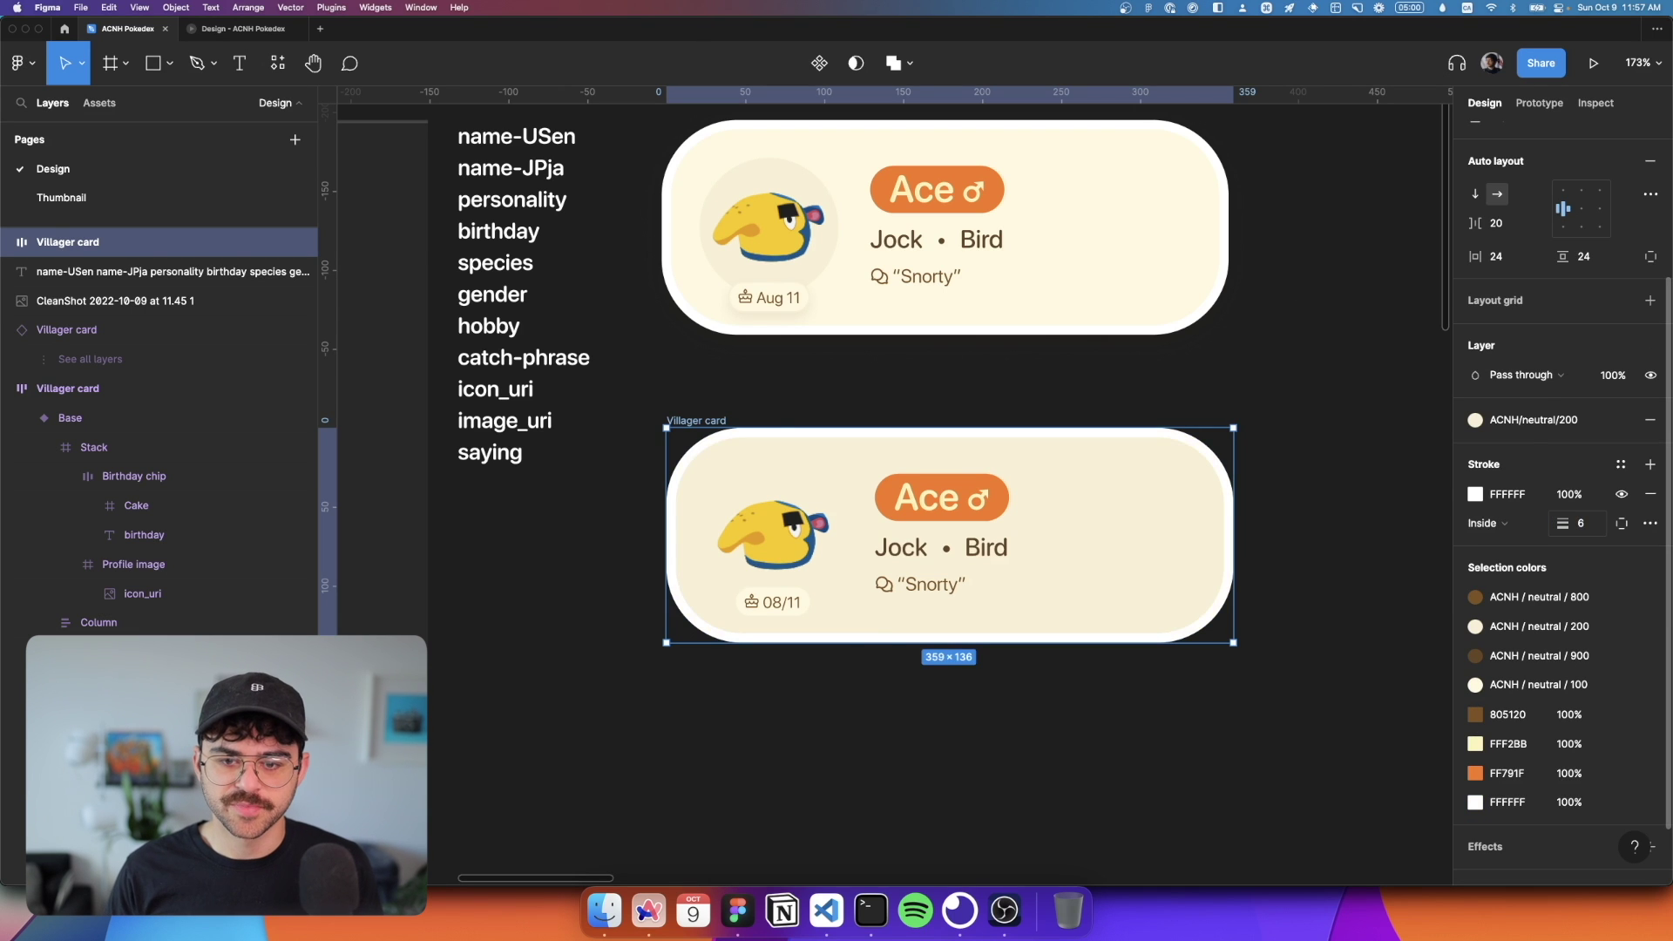
key(Escape)
scroll(912, 538, down, 5)
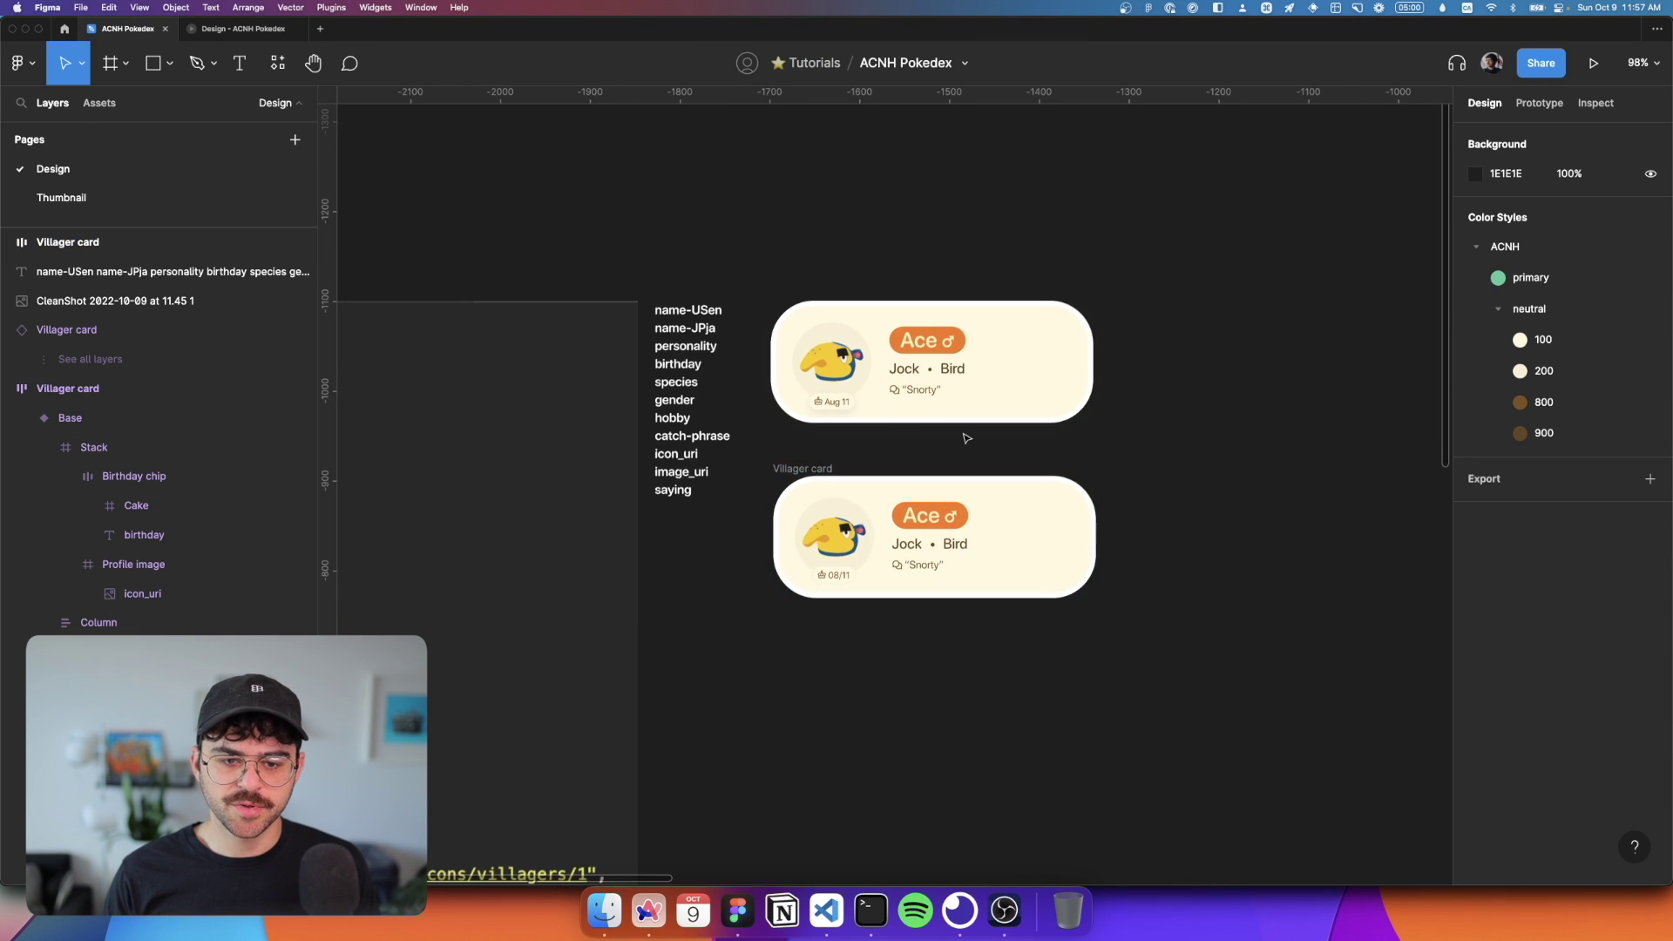
scroll(899, 456, up, 4)
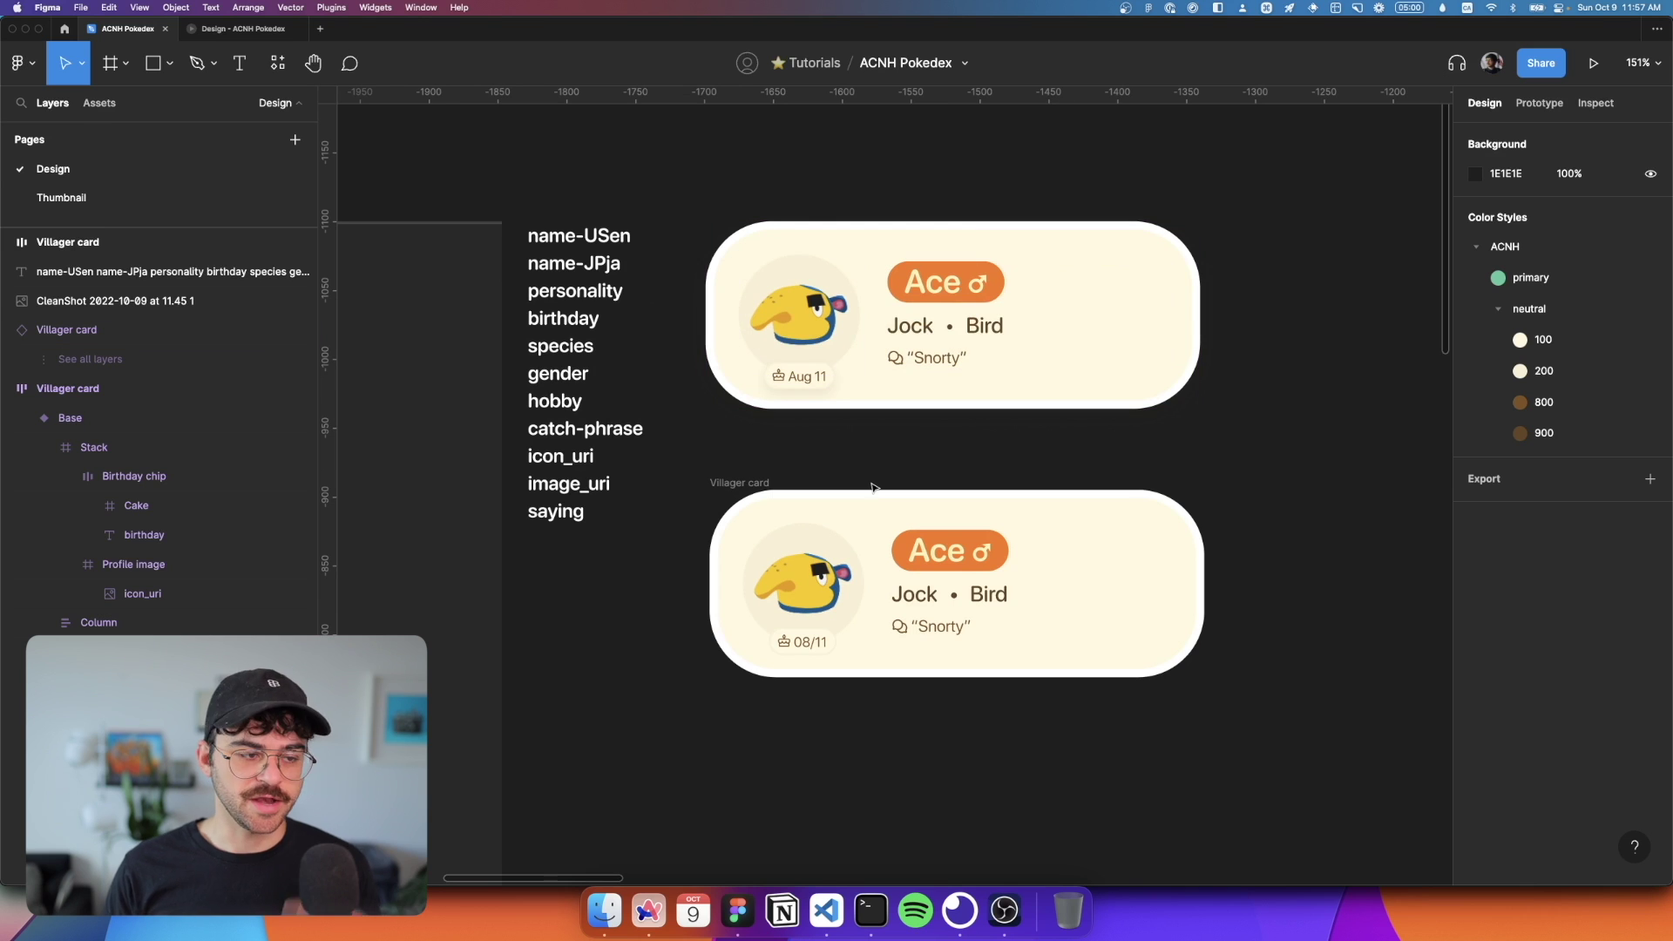
click(883, 569)
super+click(819, 601)
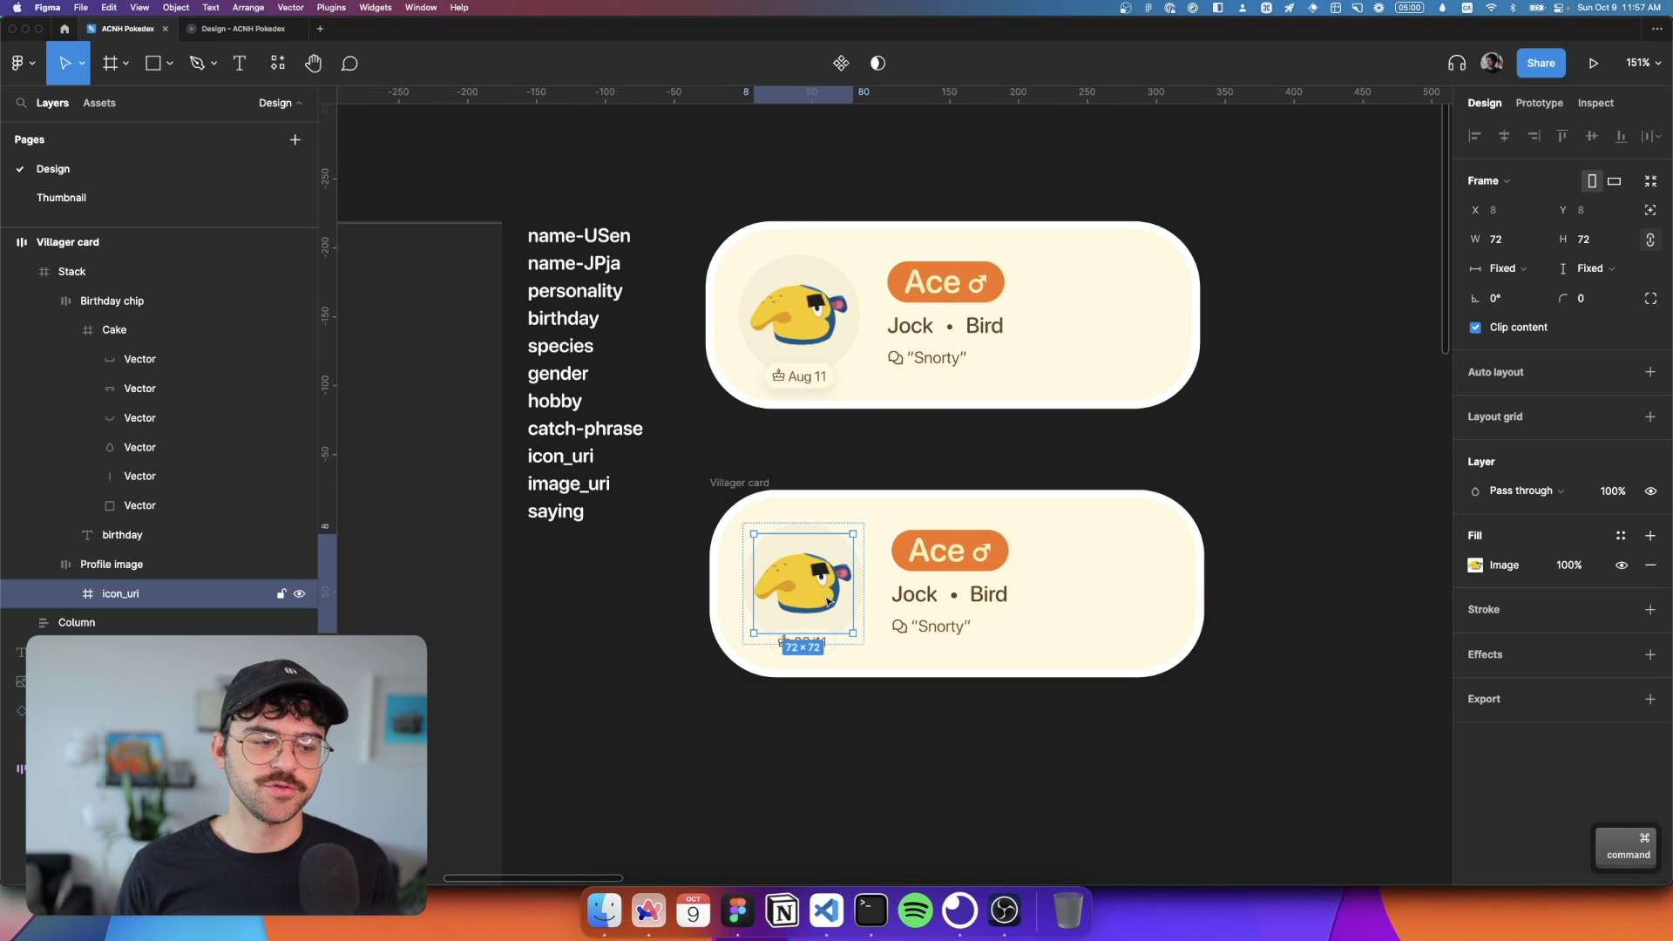
Step: Inspect the Villager card component set with its Base and Hover variants
super+click(942, 567)
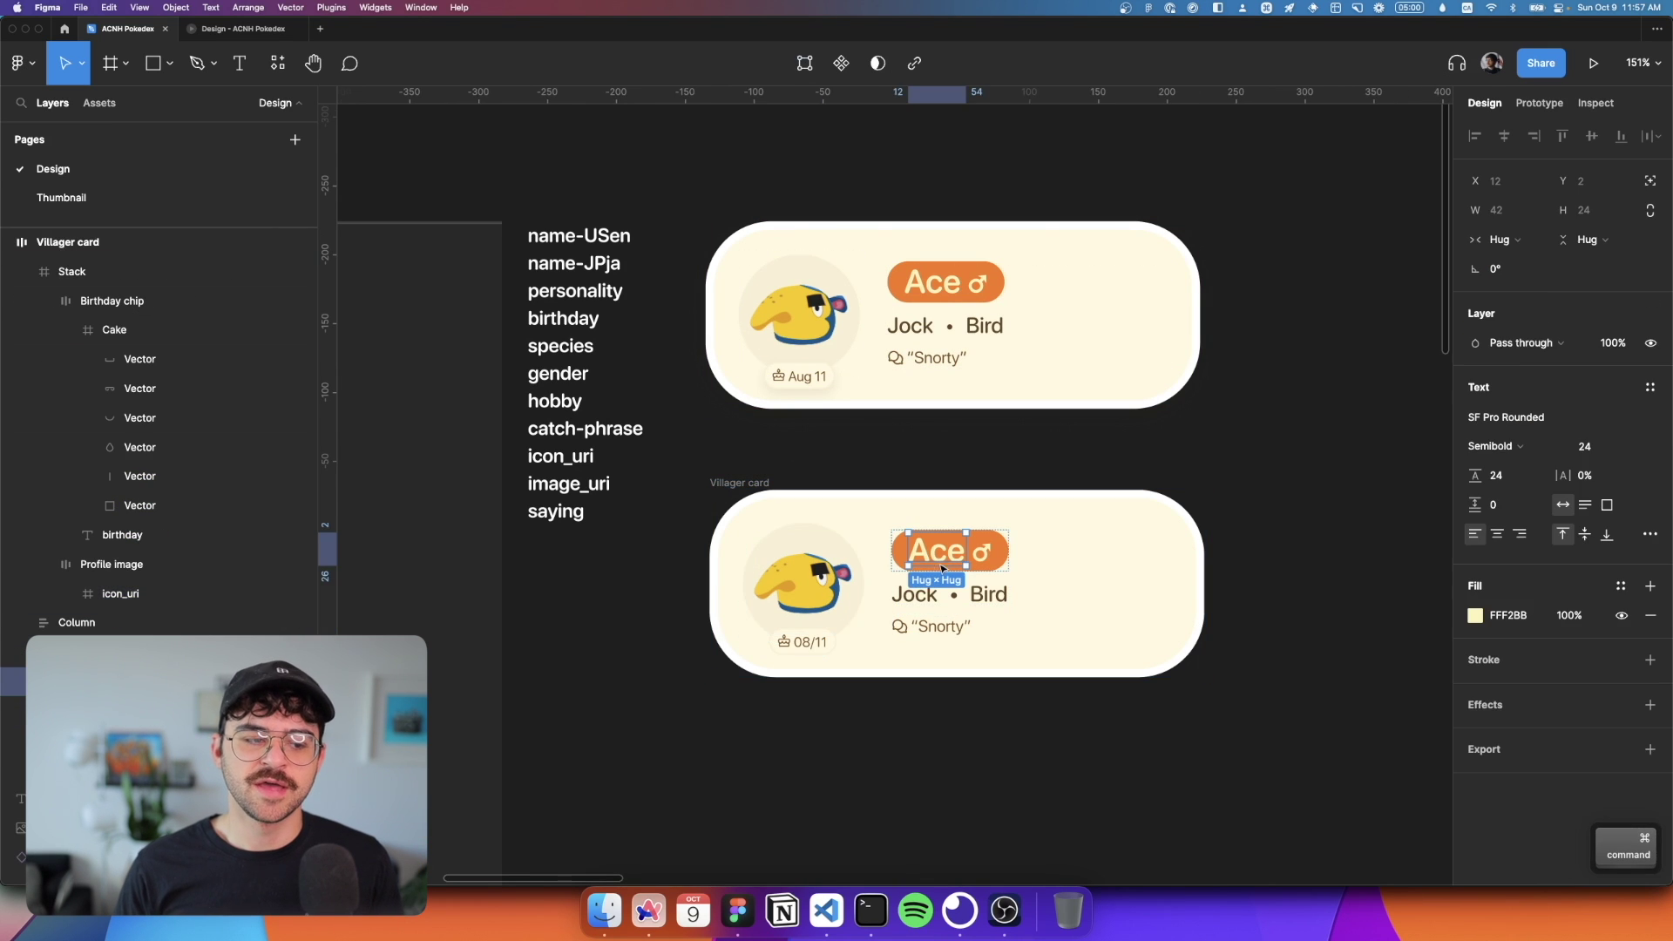
click(877, 470)
click(742, 482)
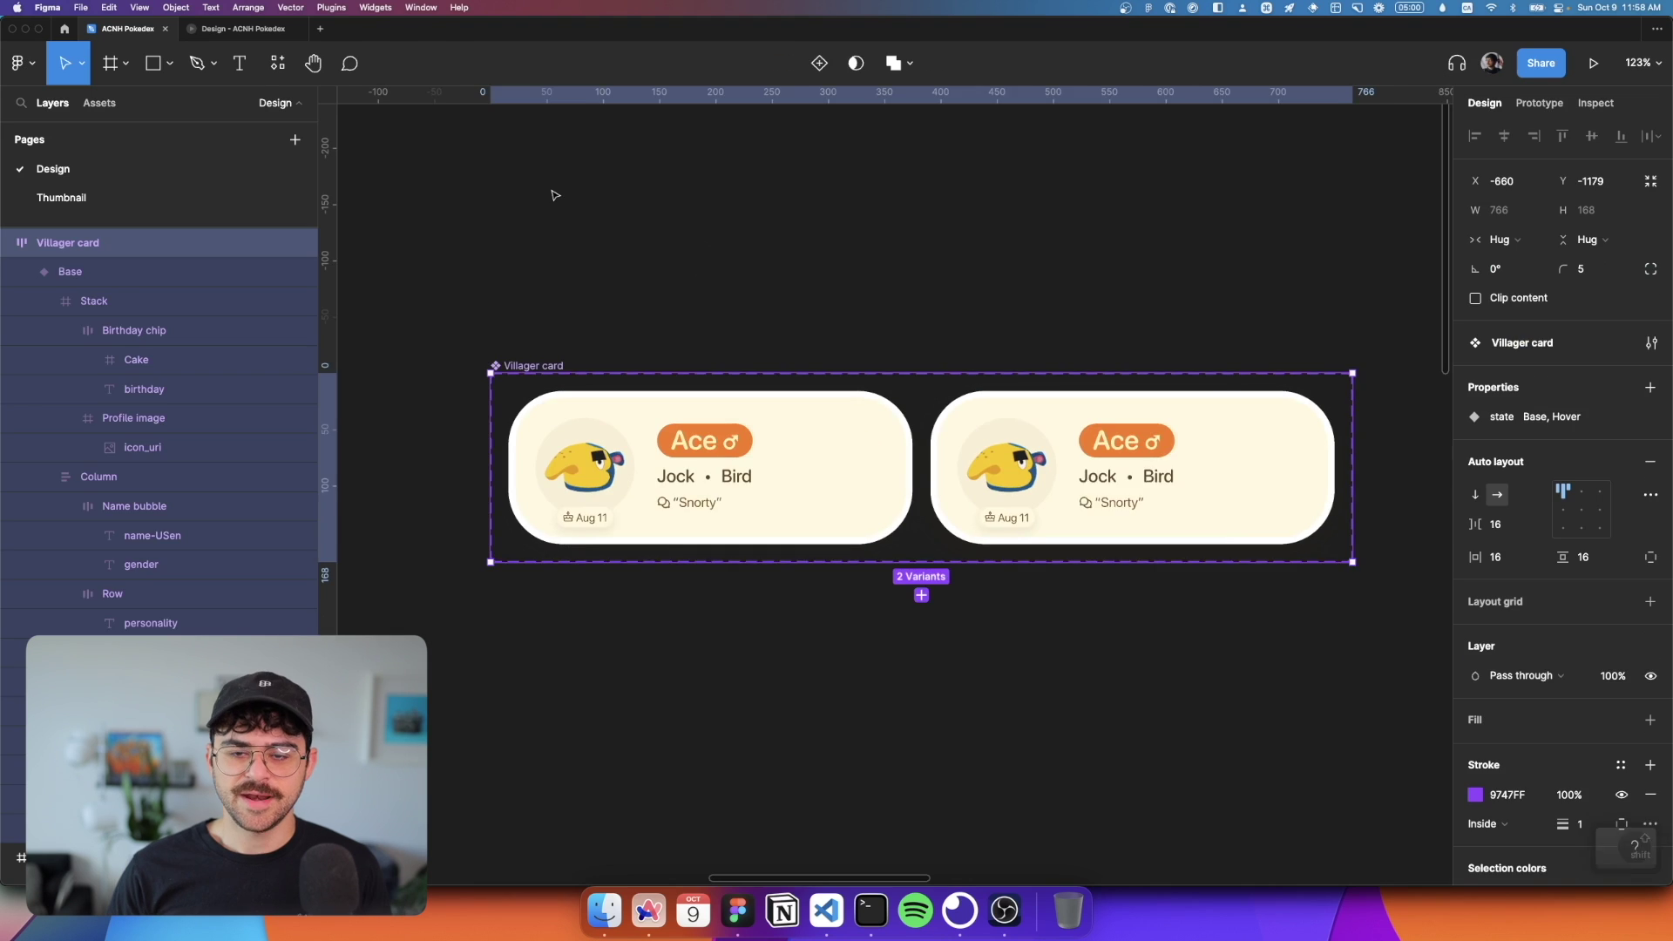
scroll(610, 205, right, 1)
click(709, 217)
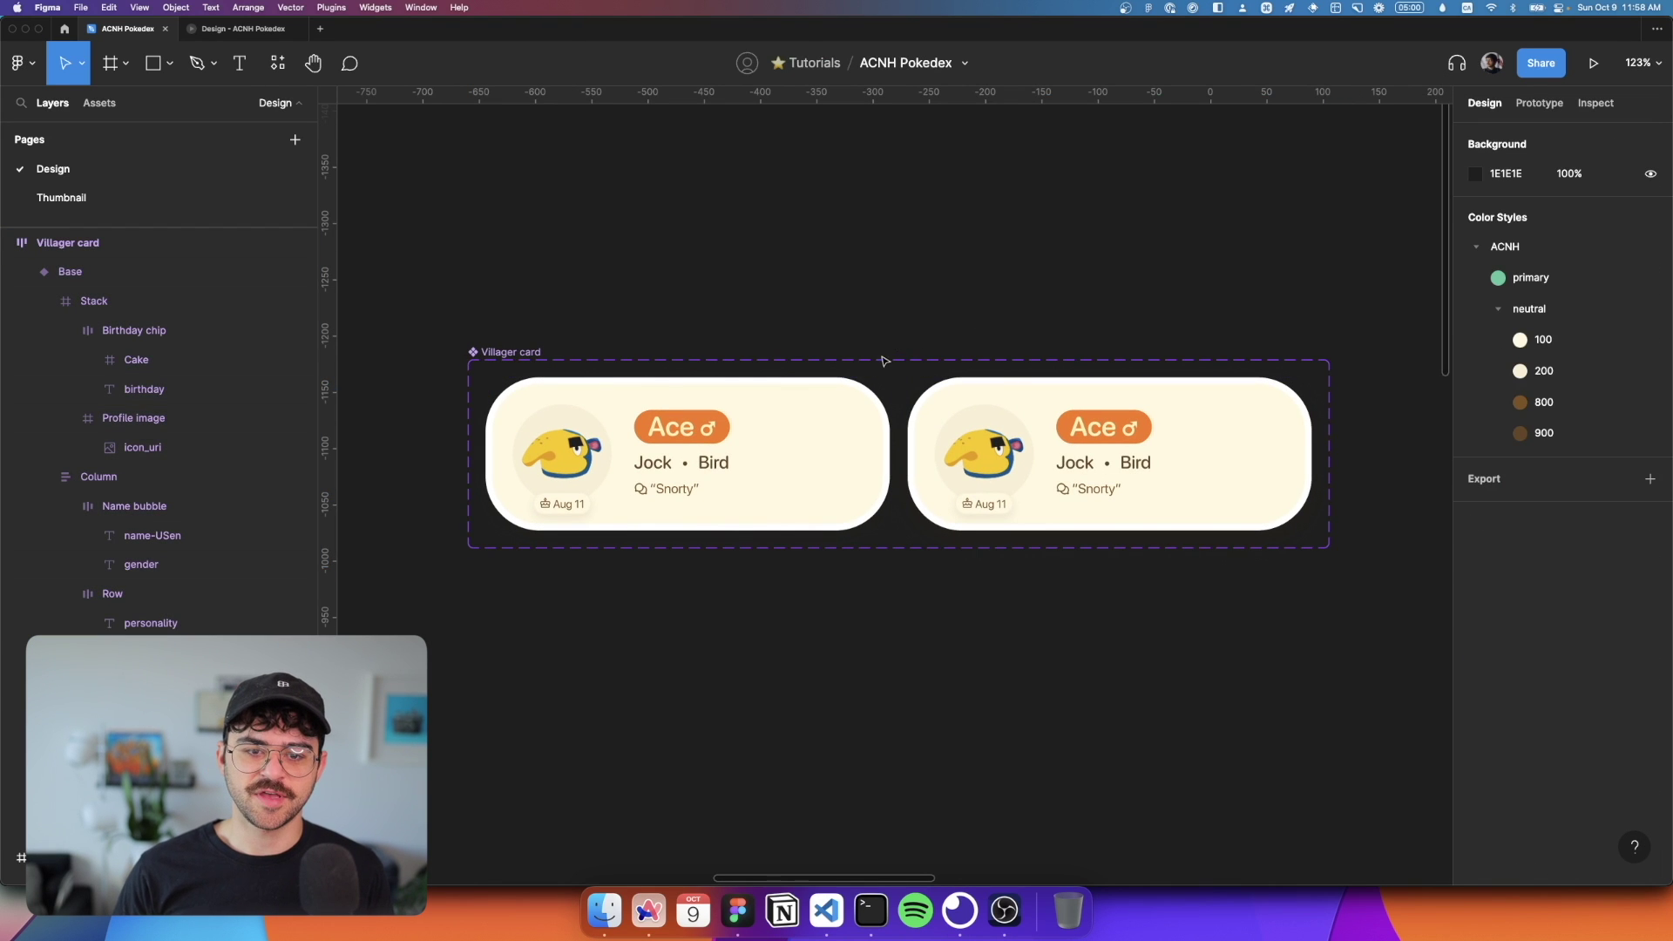
click(839, 415)
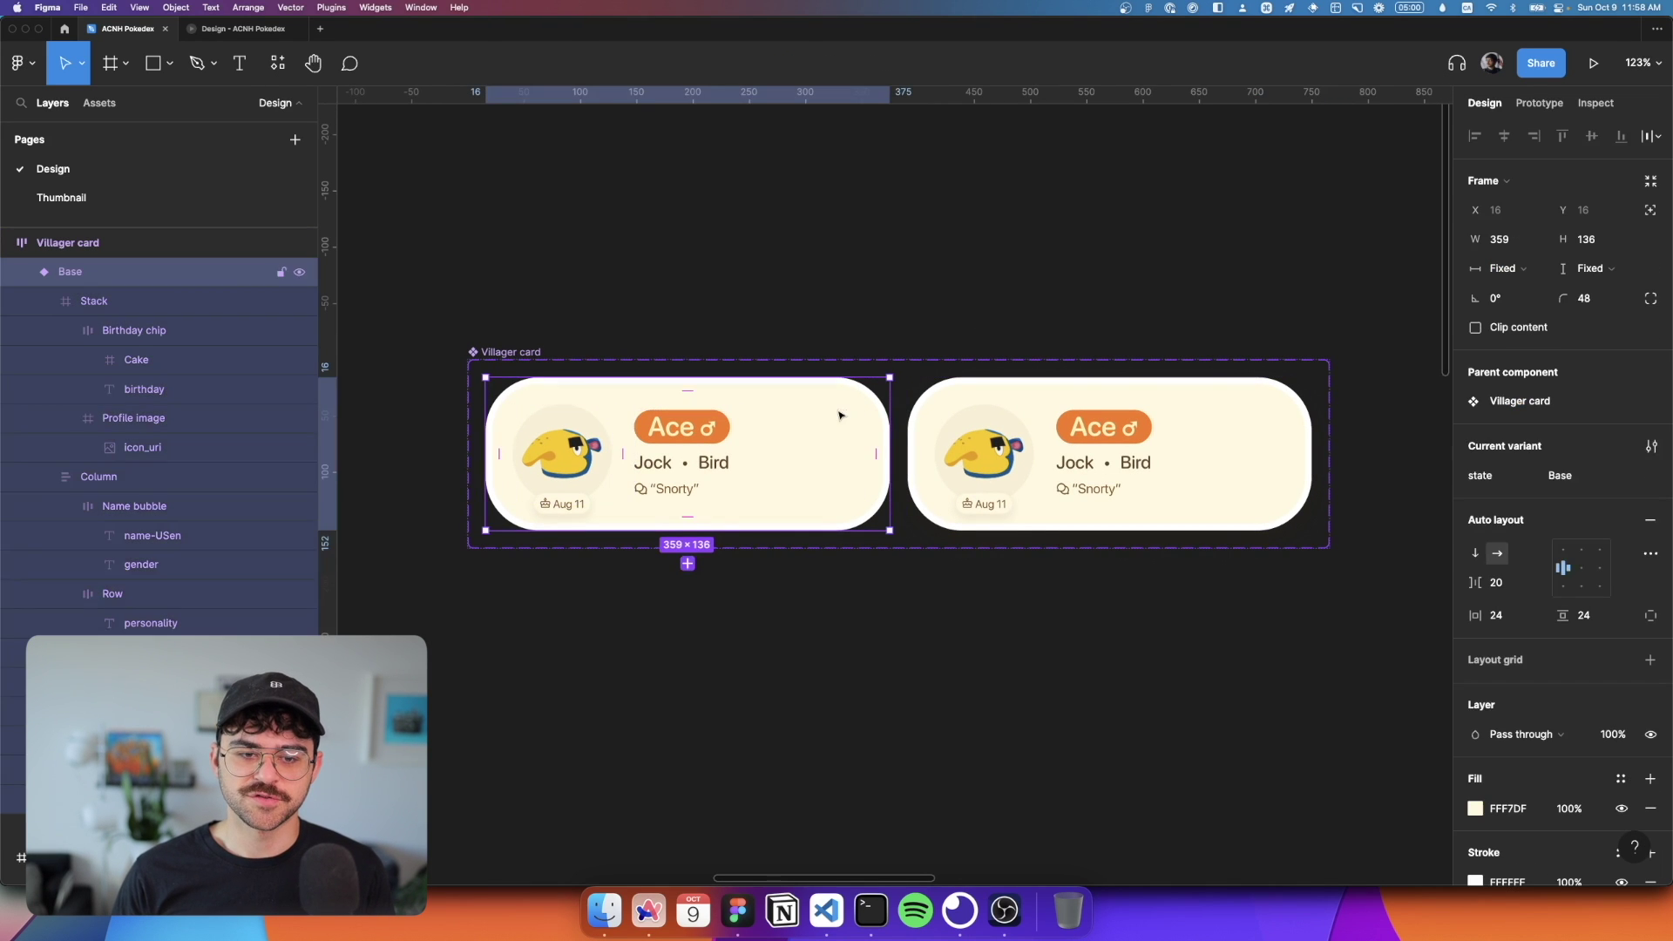
click(1045, 422)
Step: Review the Base variant's while-hovering Smart animate interaction in prototype settings
key(shift+e)
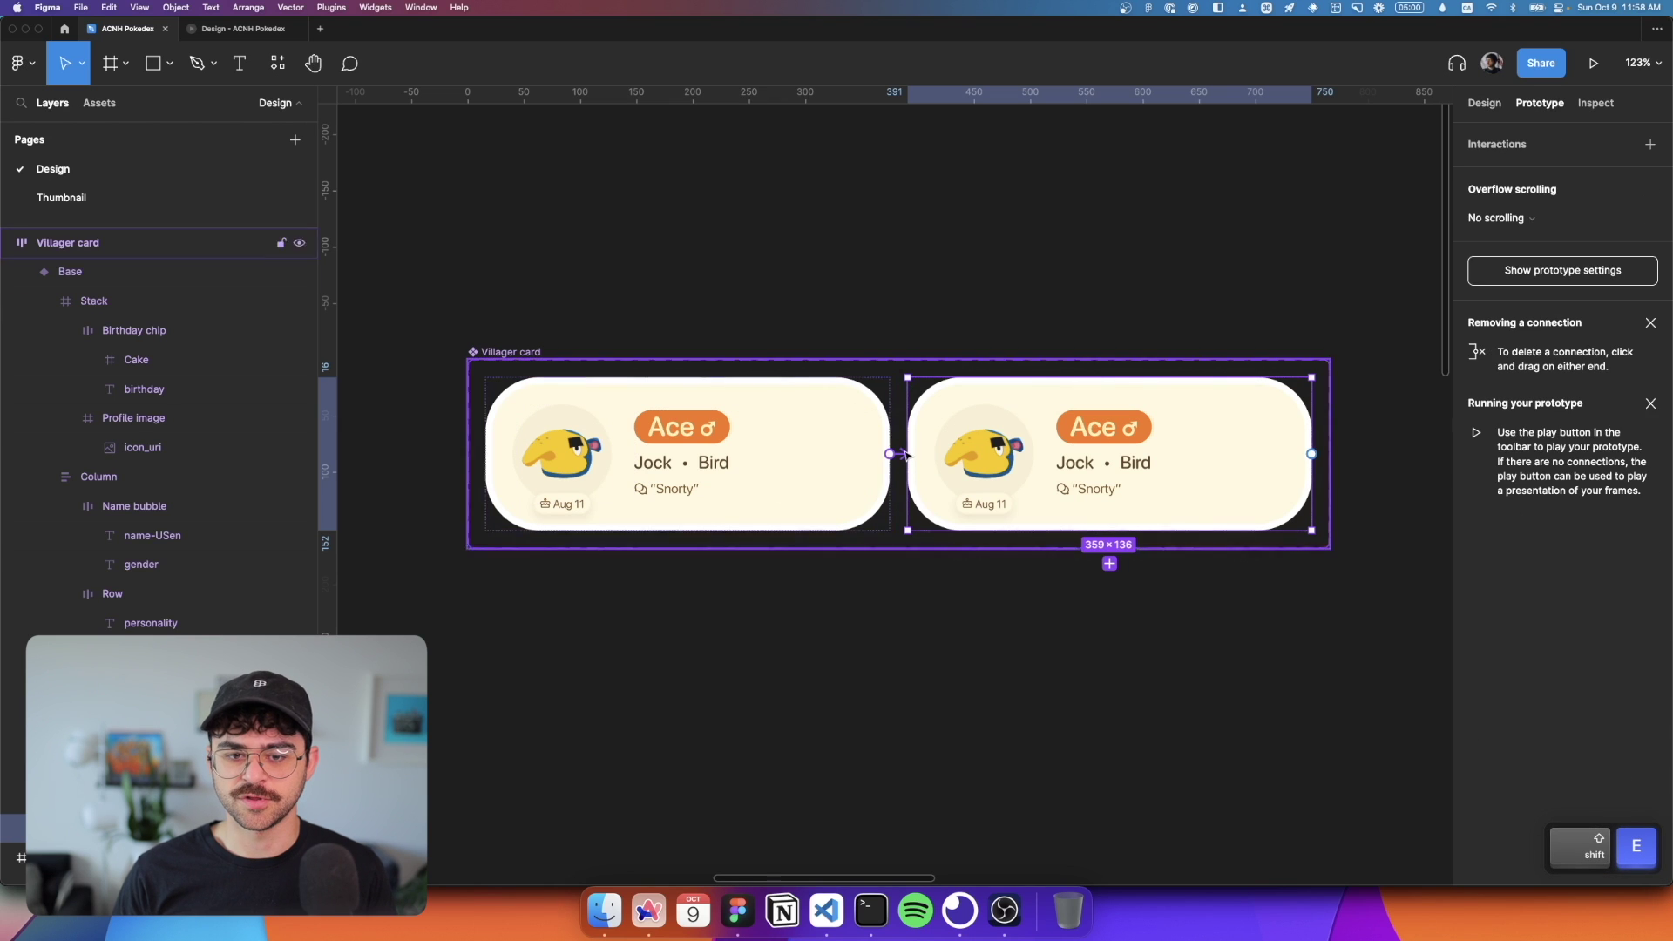
click(899, 453)
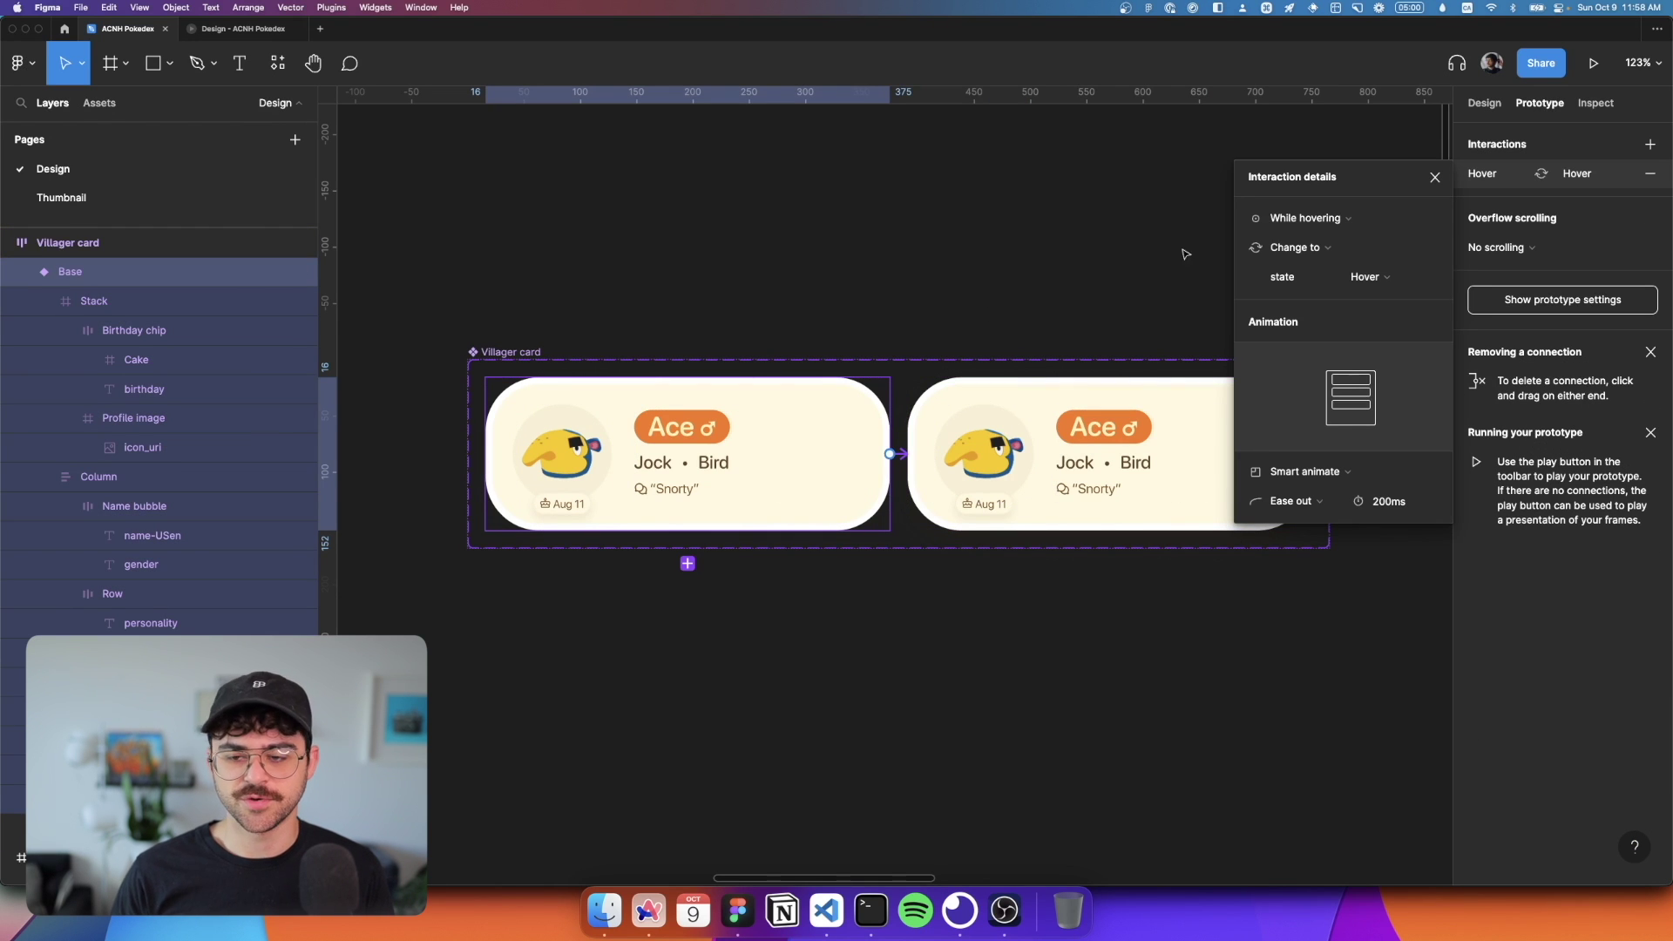
click(1436, 176)
click(1002, 320)
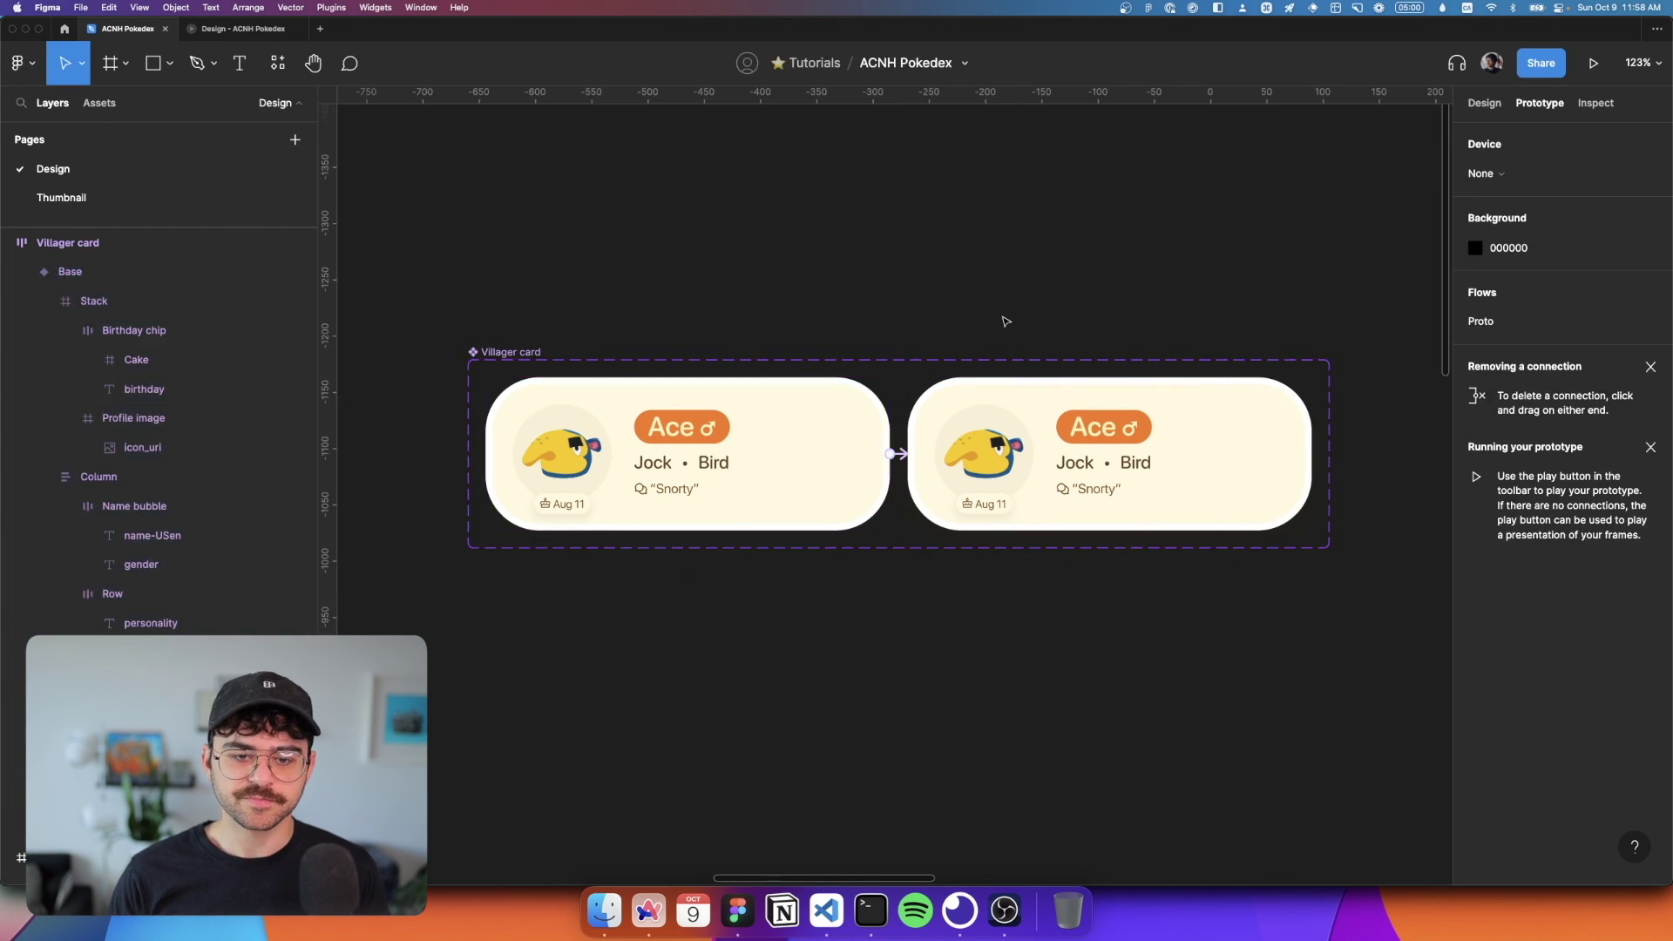
click(770, 469)
Step: Launch Kernel via Cmd+/ and add a new configuration under Villager card in Components
key(super+slash)
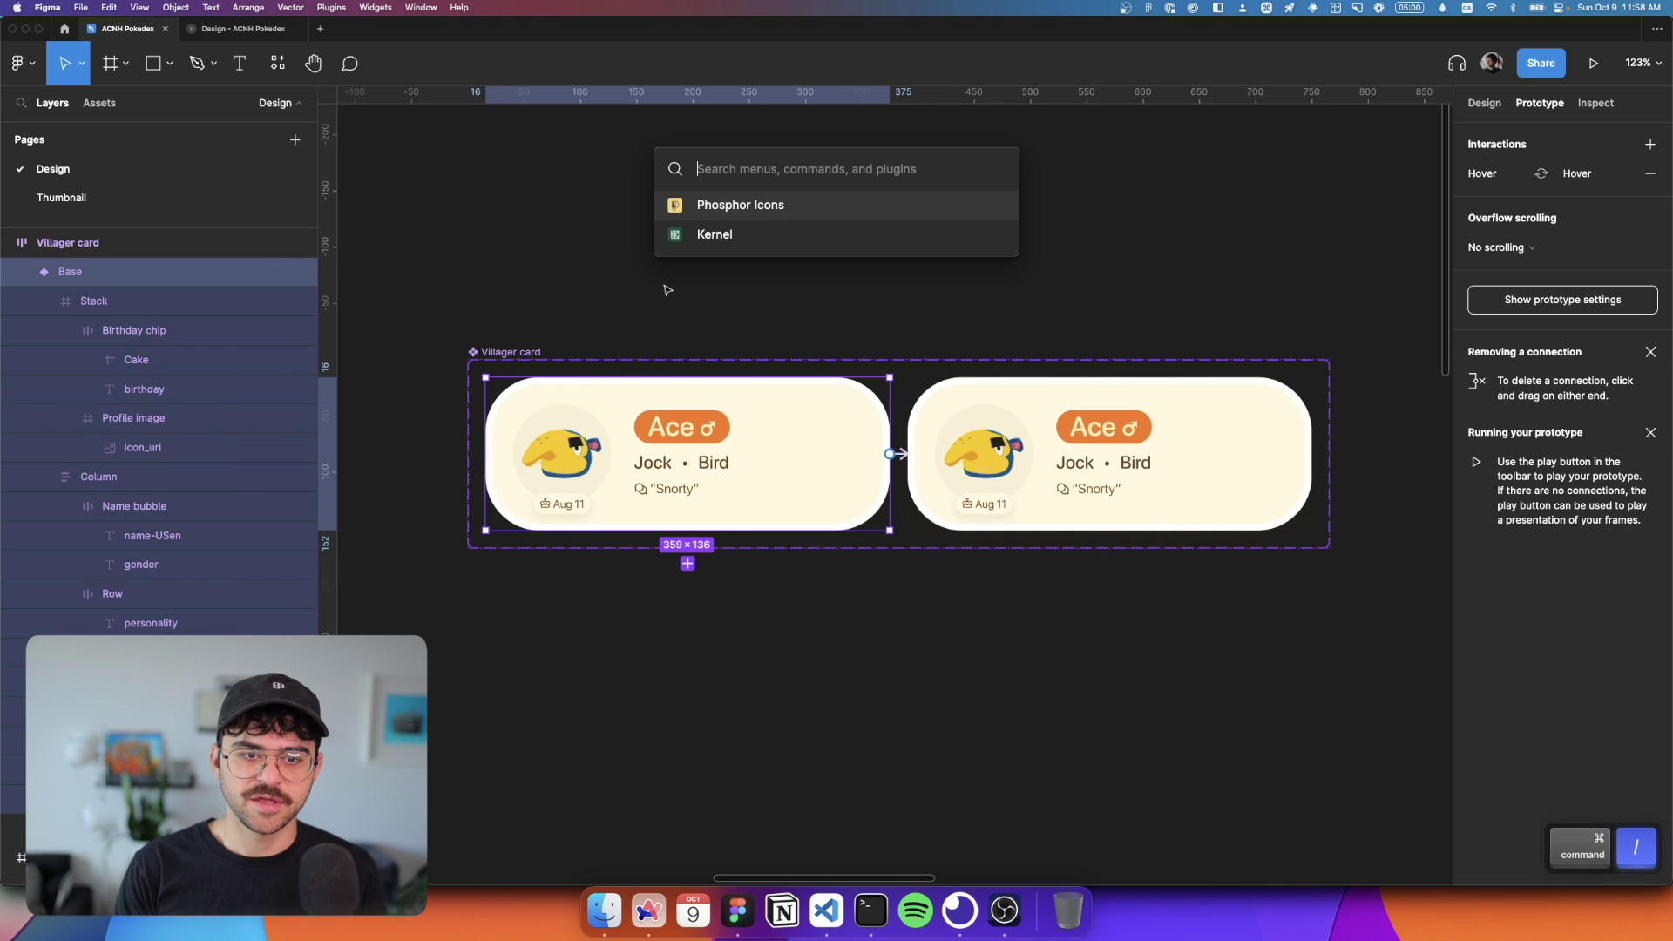
key(Down)
key(Return)
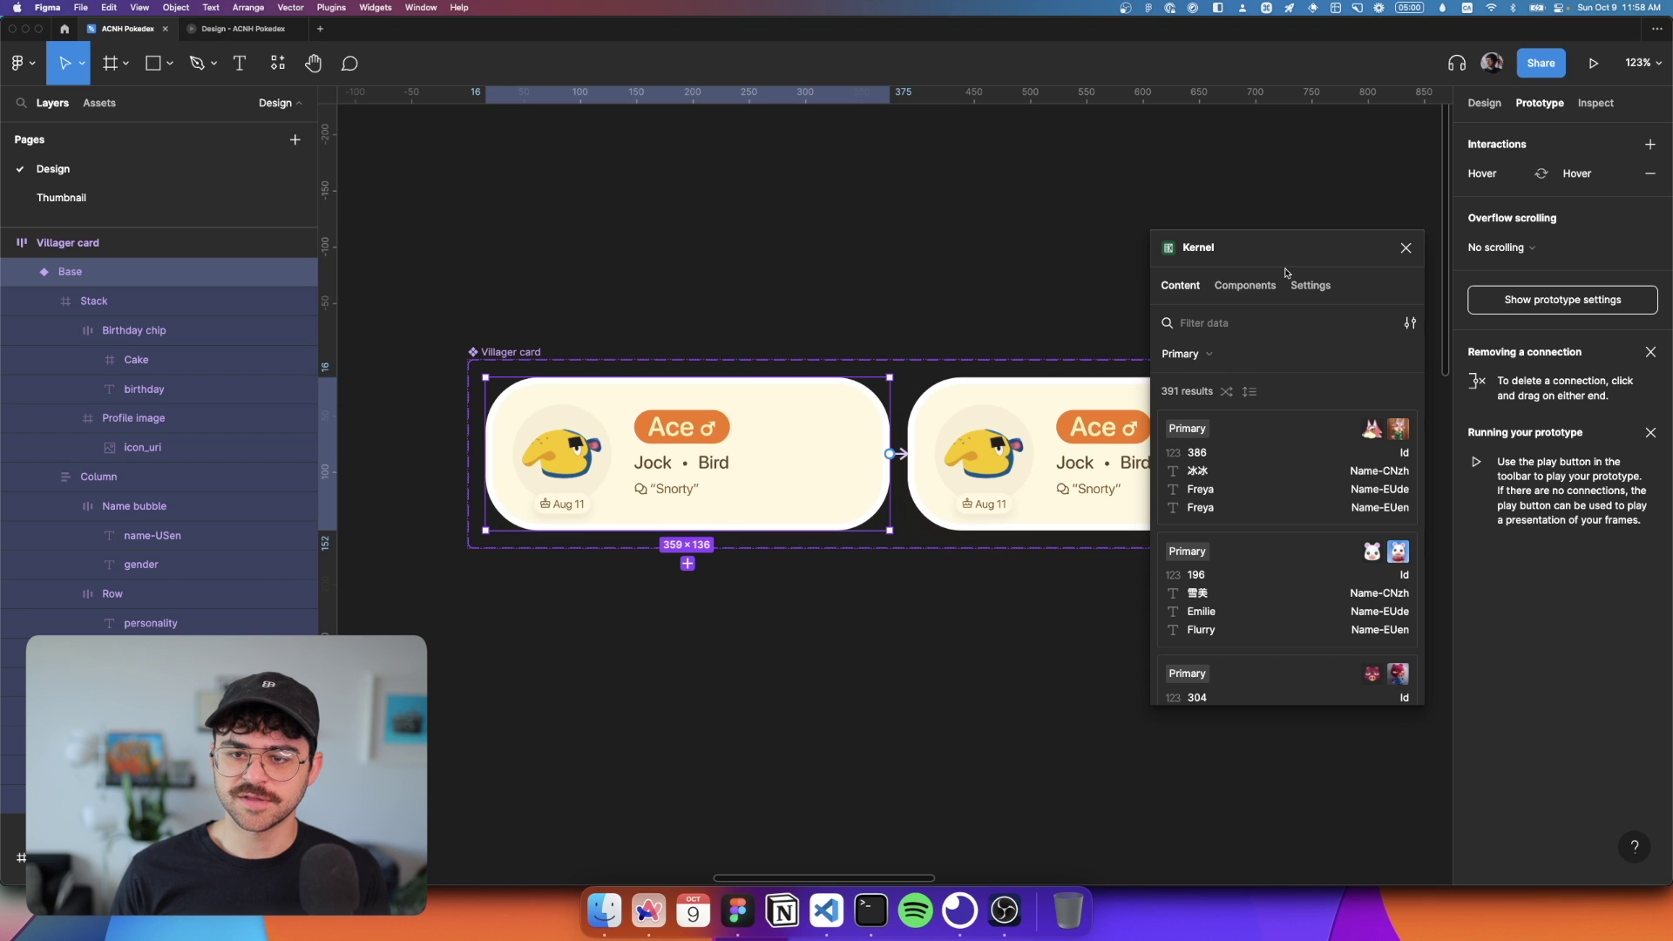
click(1244, 287)
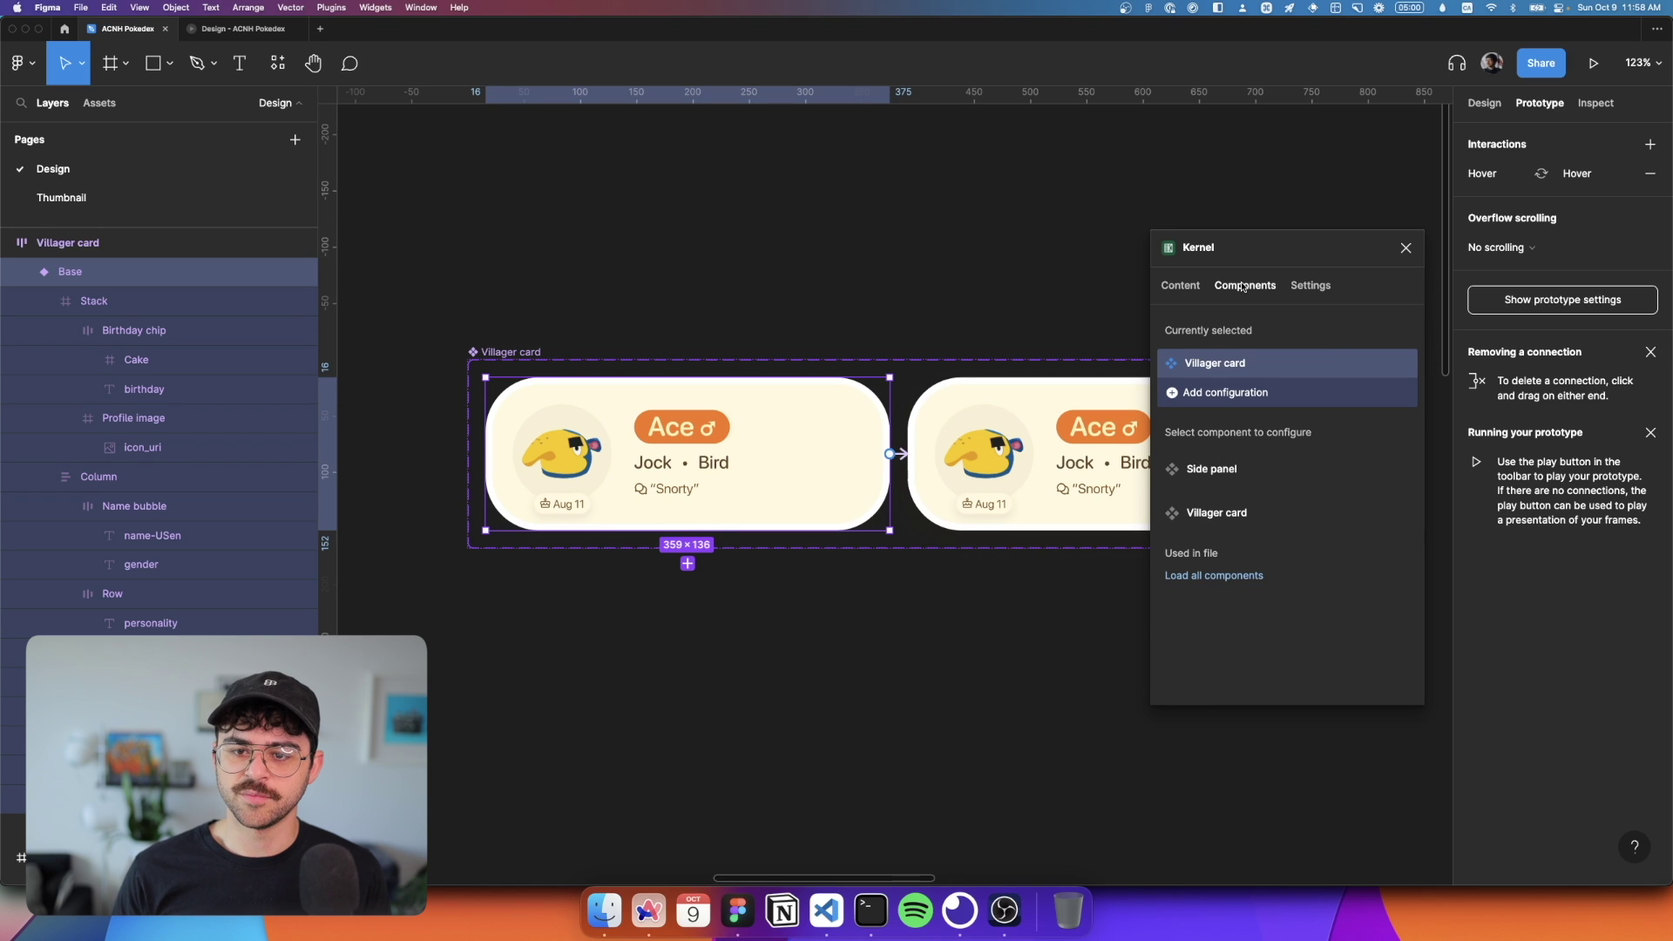
click(1203, 394)
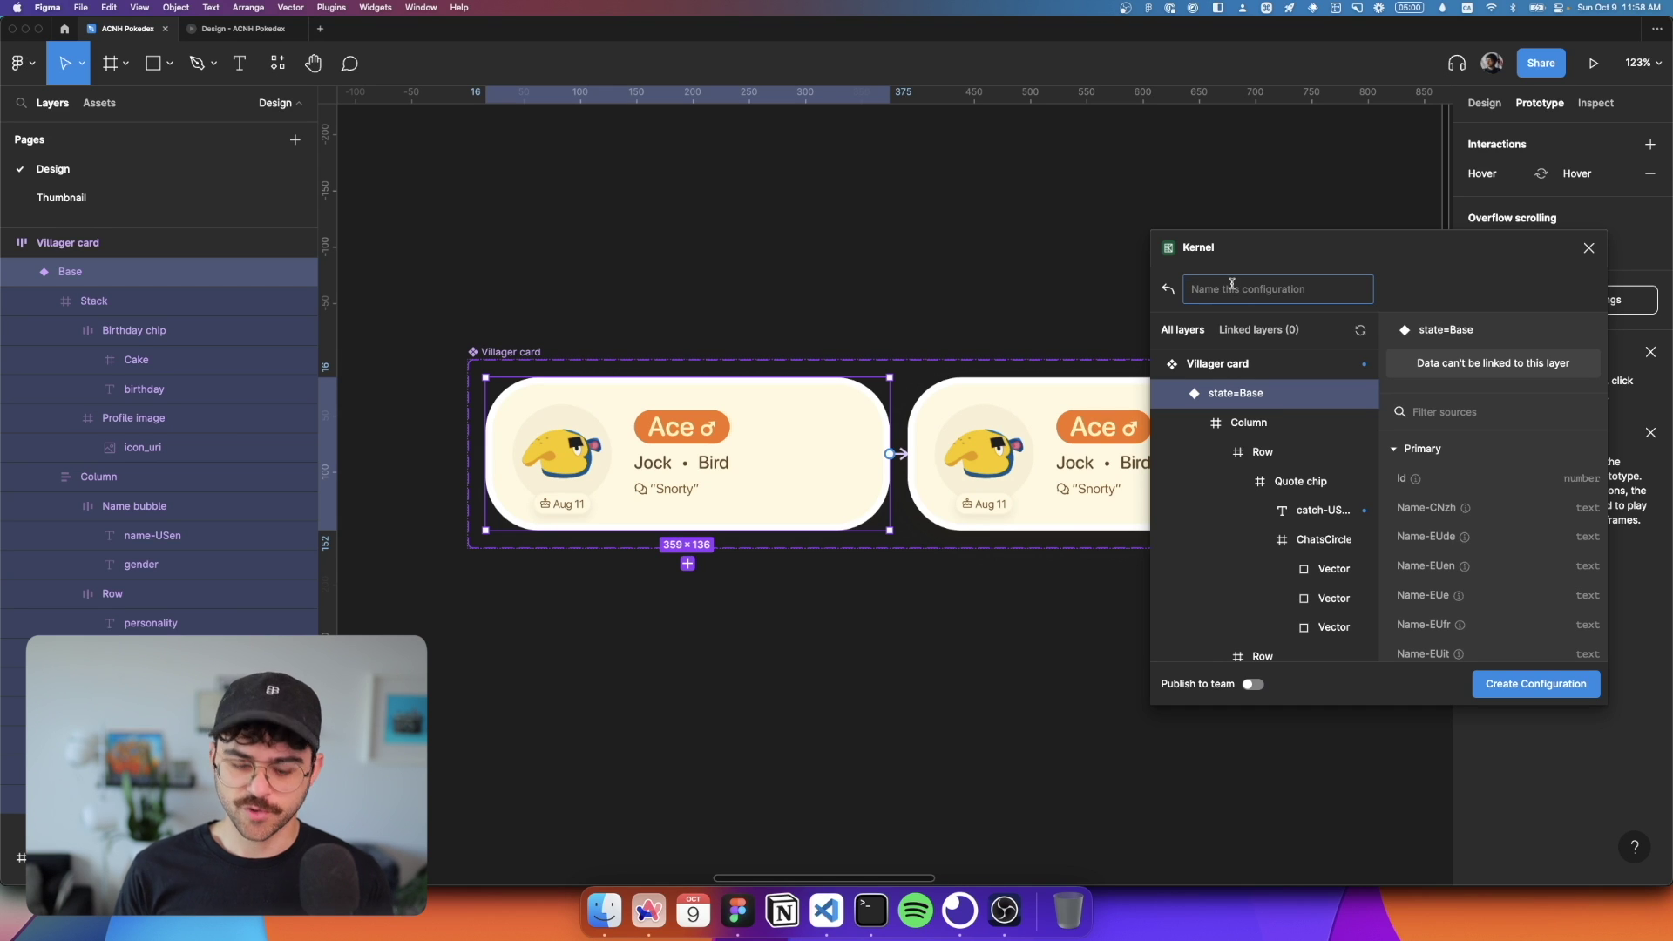
Step: Name the Kernel configuration 'Villager card' and link the catch-USen layer to Primary/Catch-USen
text(Villager c)
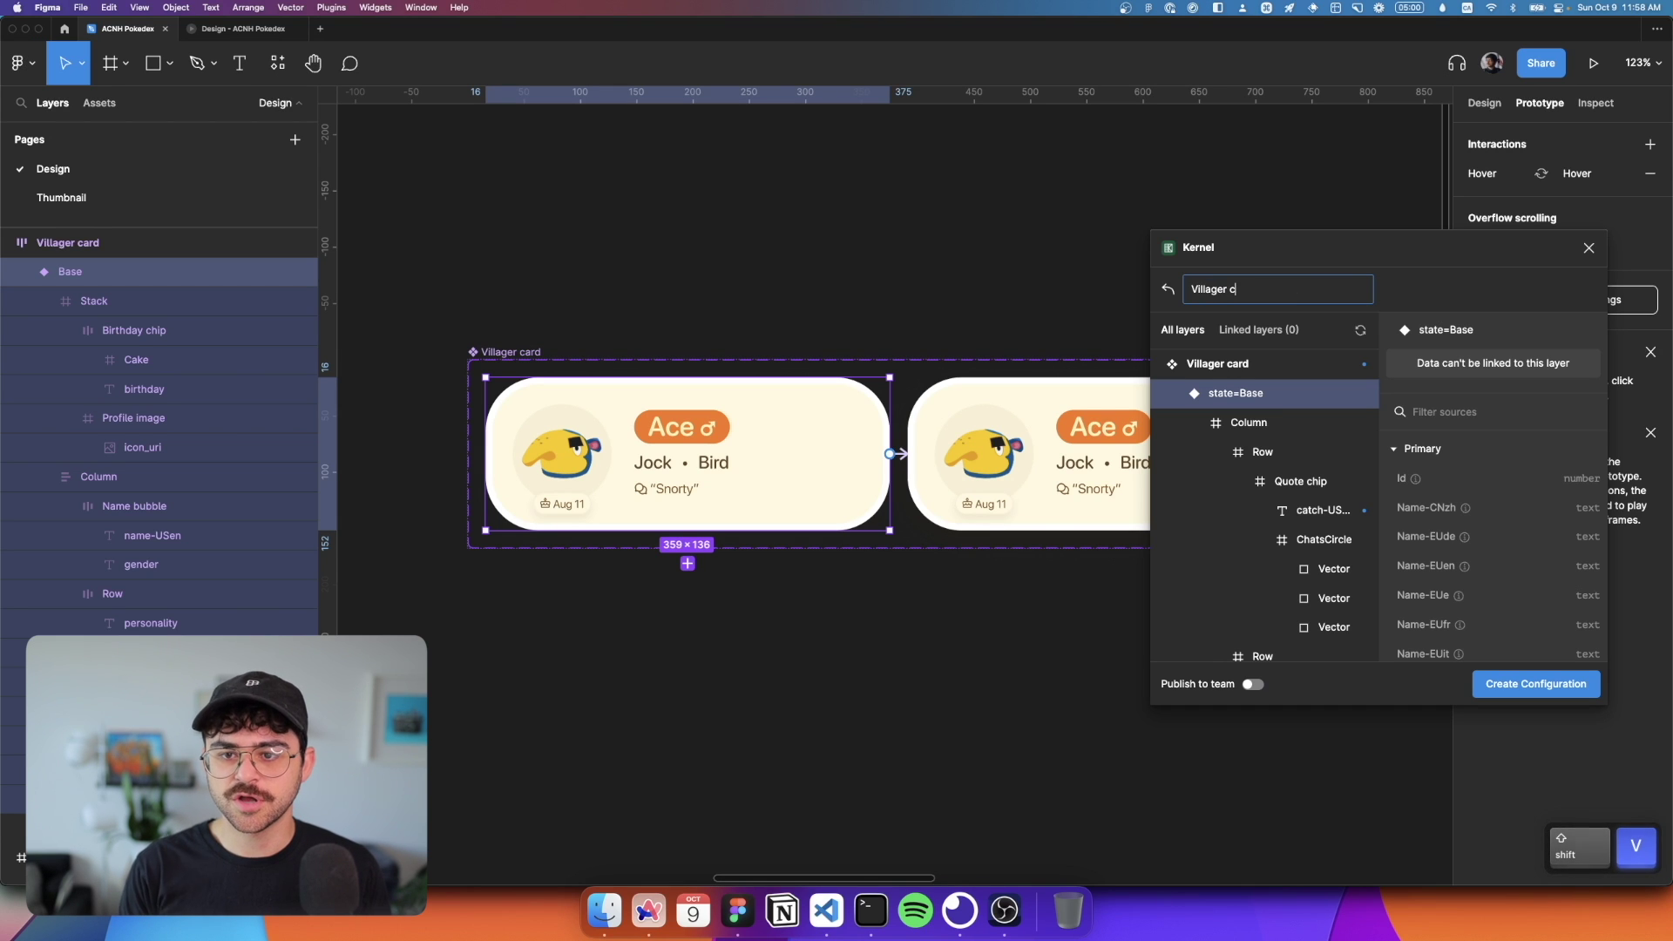
text(ard)
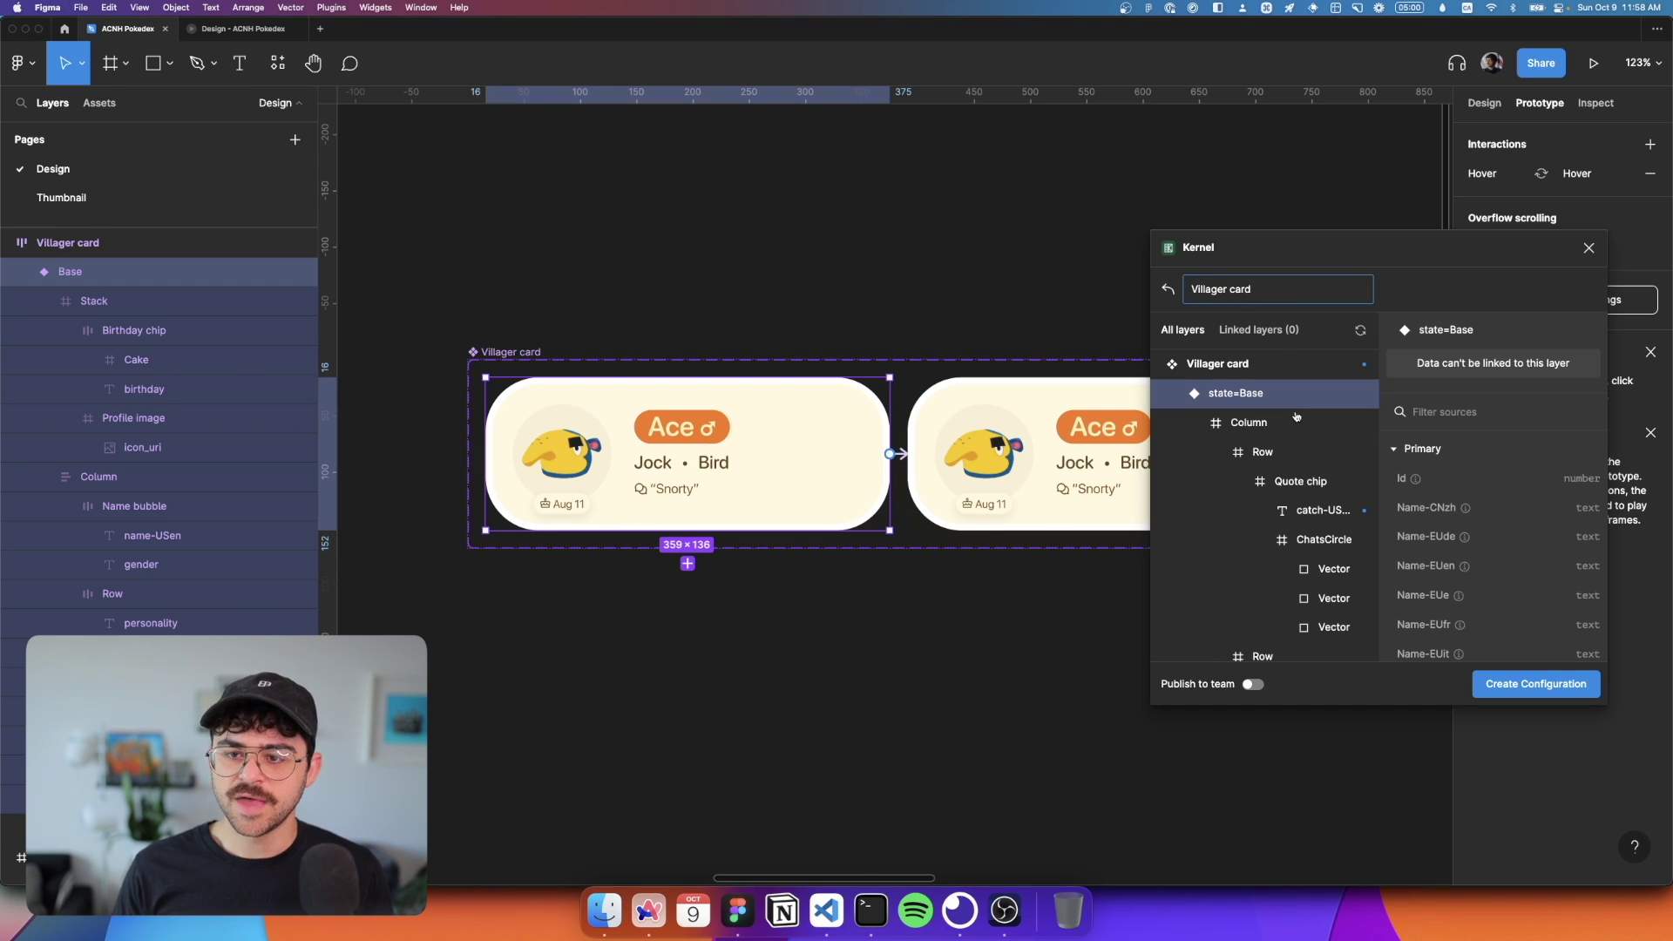
click(1339, 511)
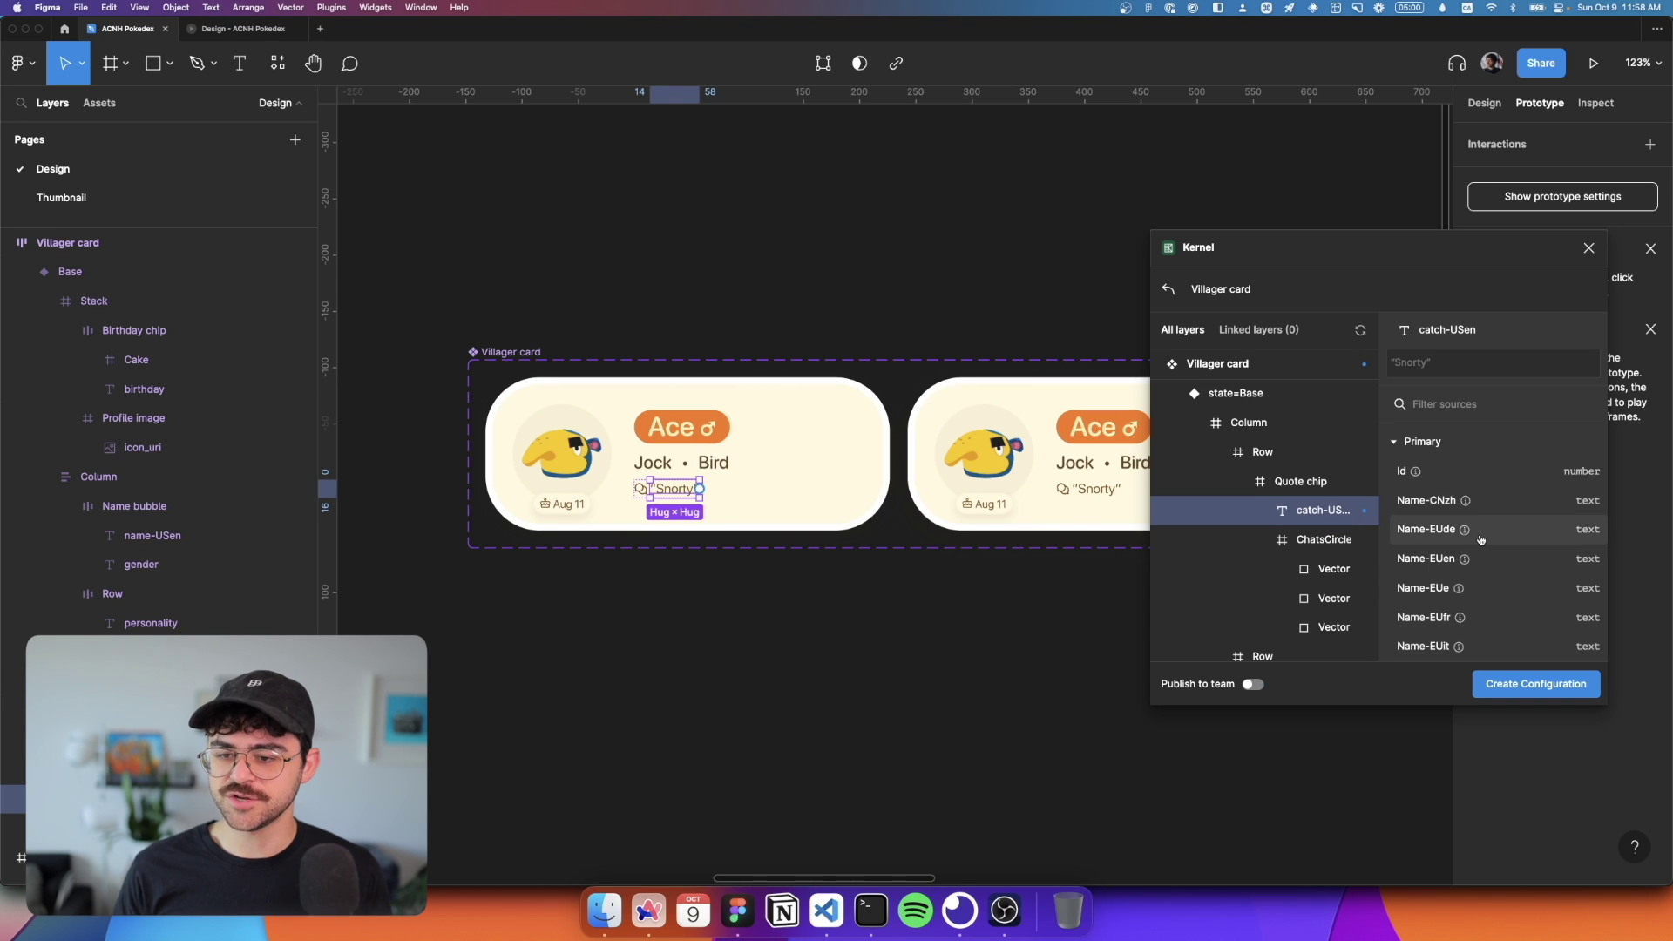
scroll(1479, 539, down, 10)
scroll(1480, 539, up, 3)
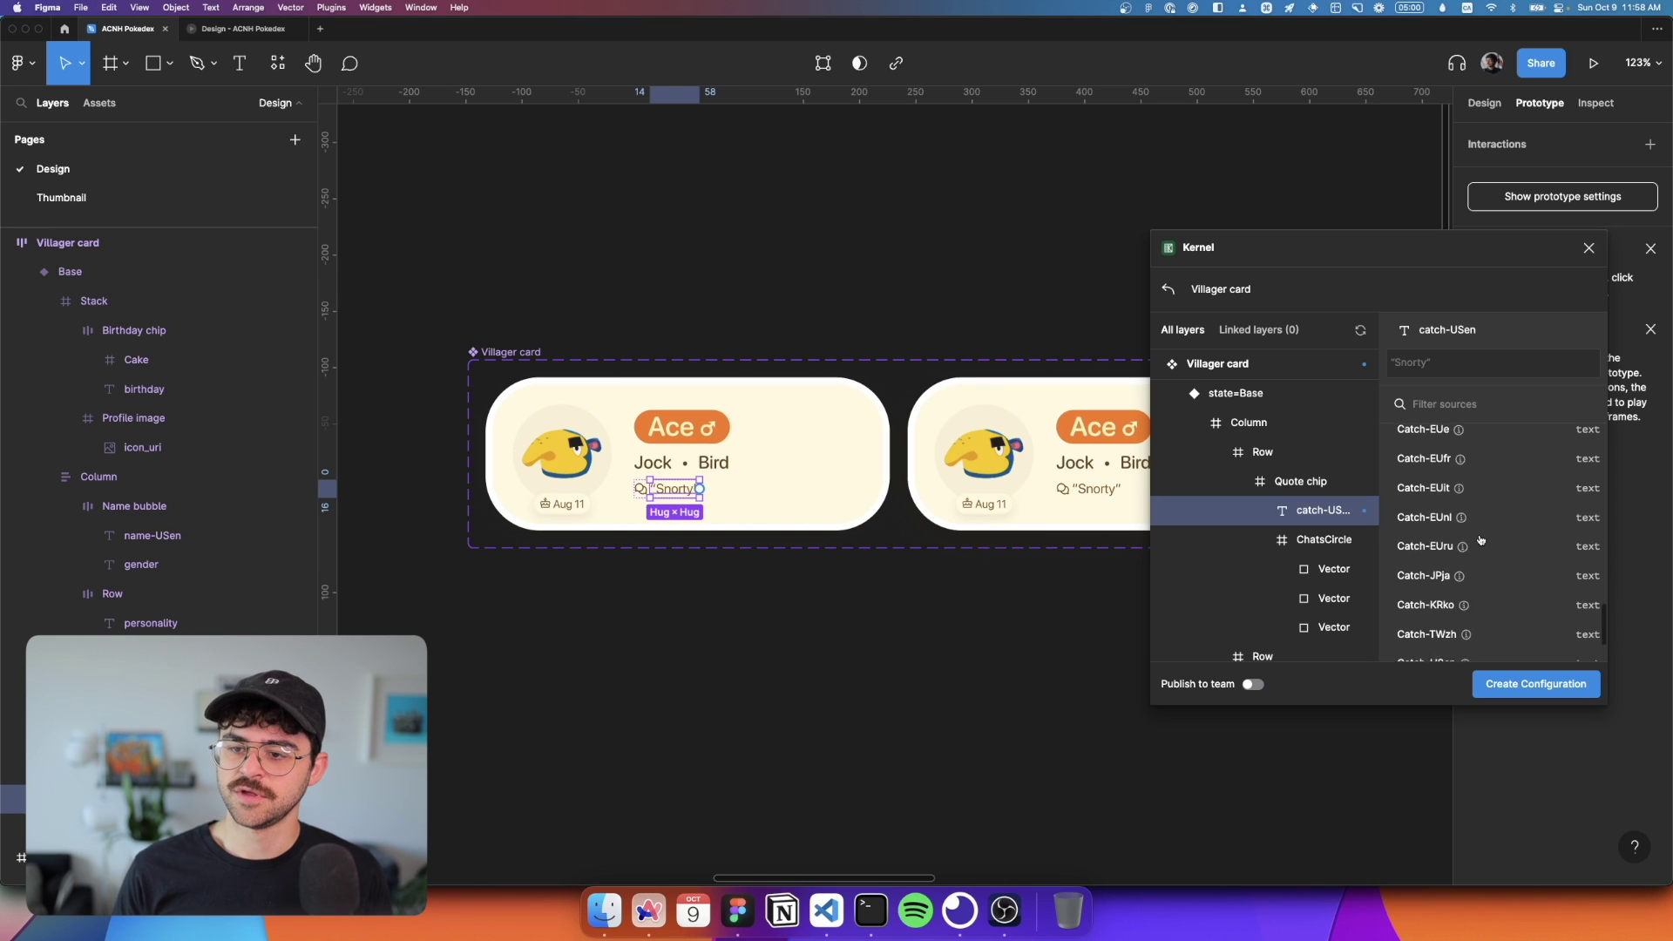
scroll(1481, 493, down, 3)
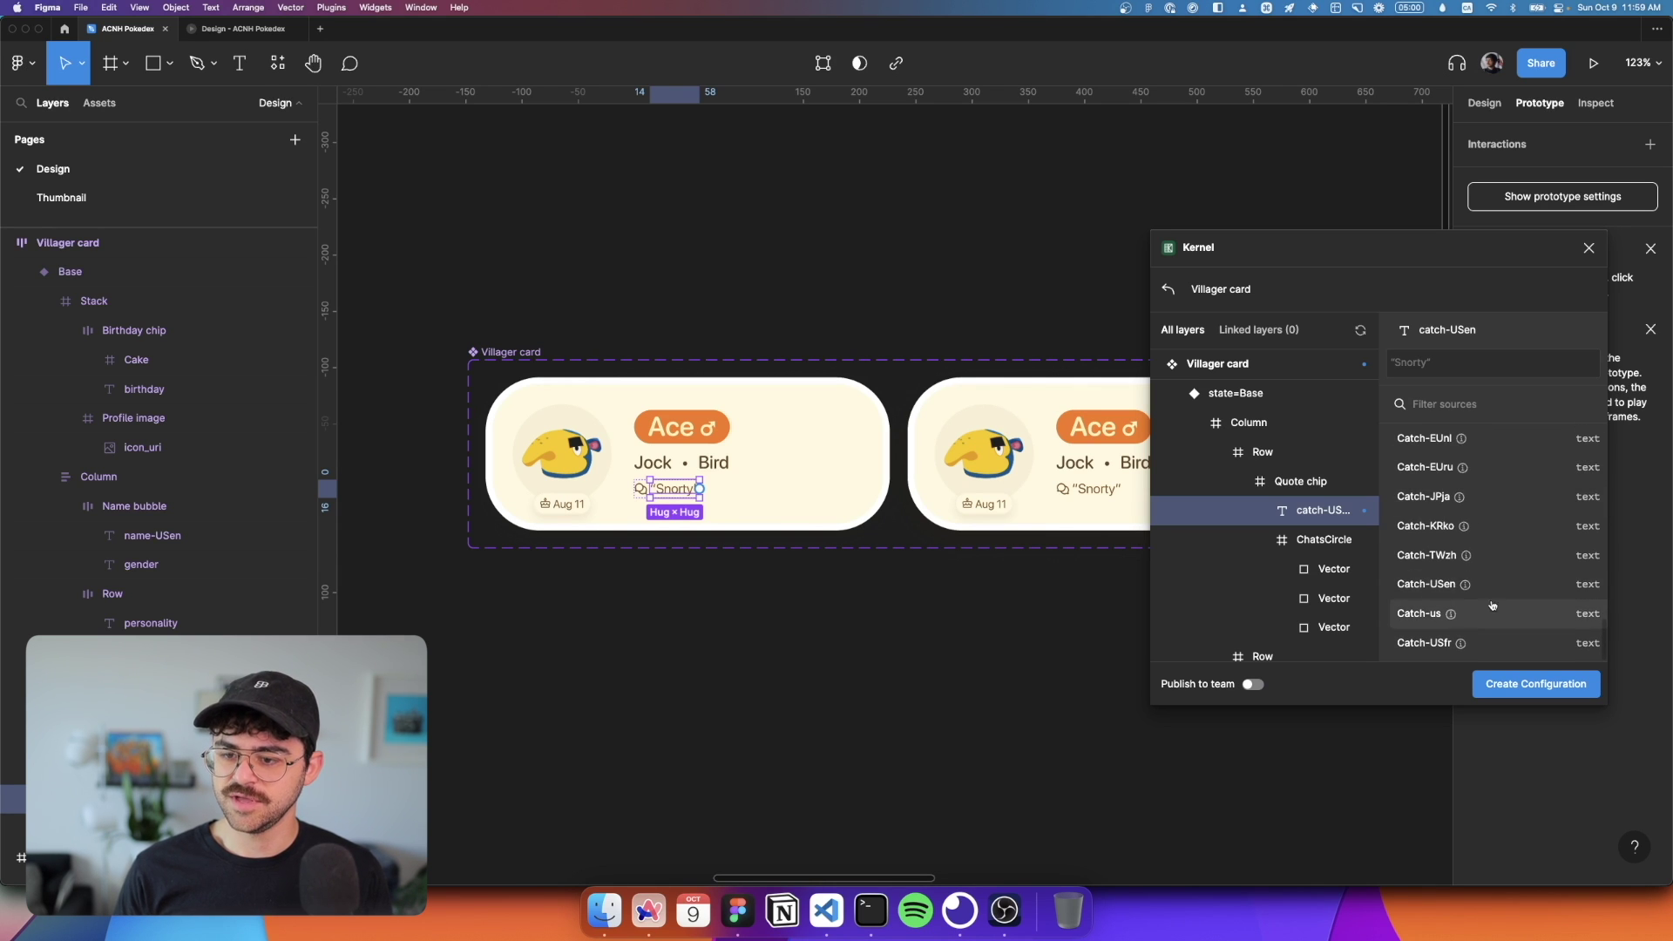
click(1485, 584)
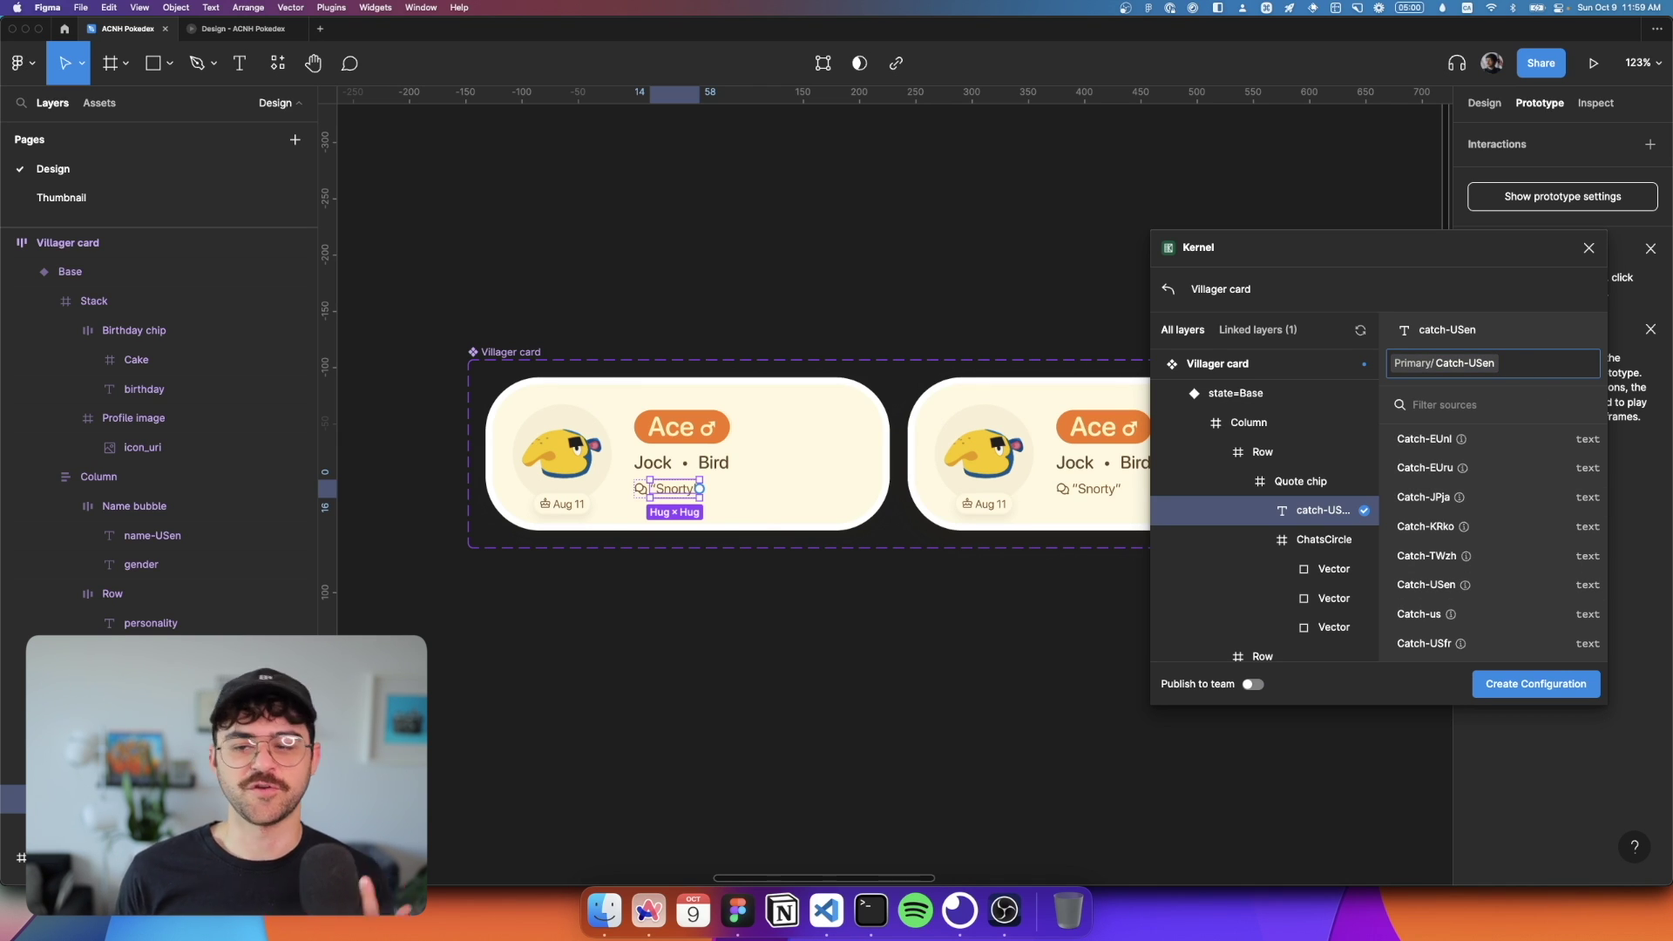
Step: Wrap the linked catch phrase token in quotation marks
drag(1466, 263, 1307, 179)
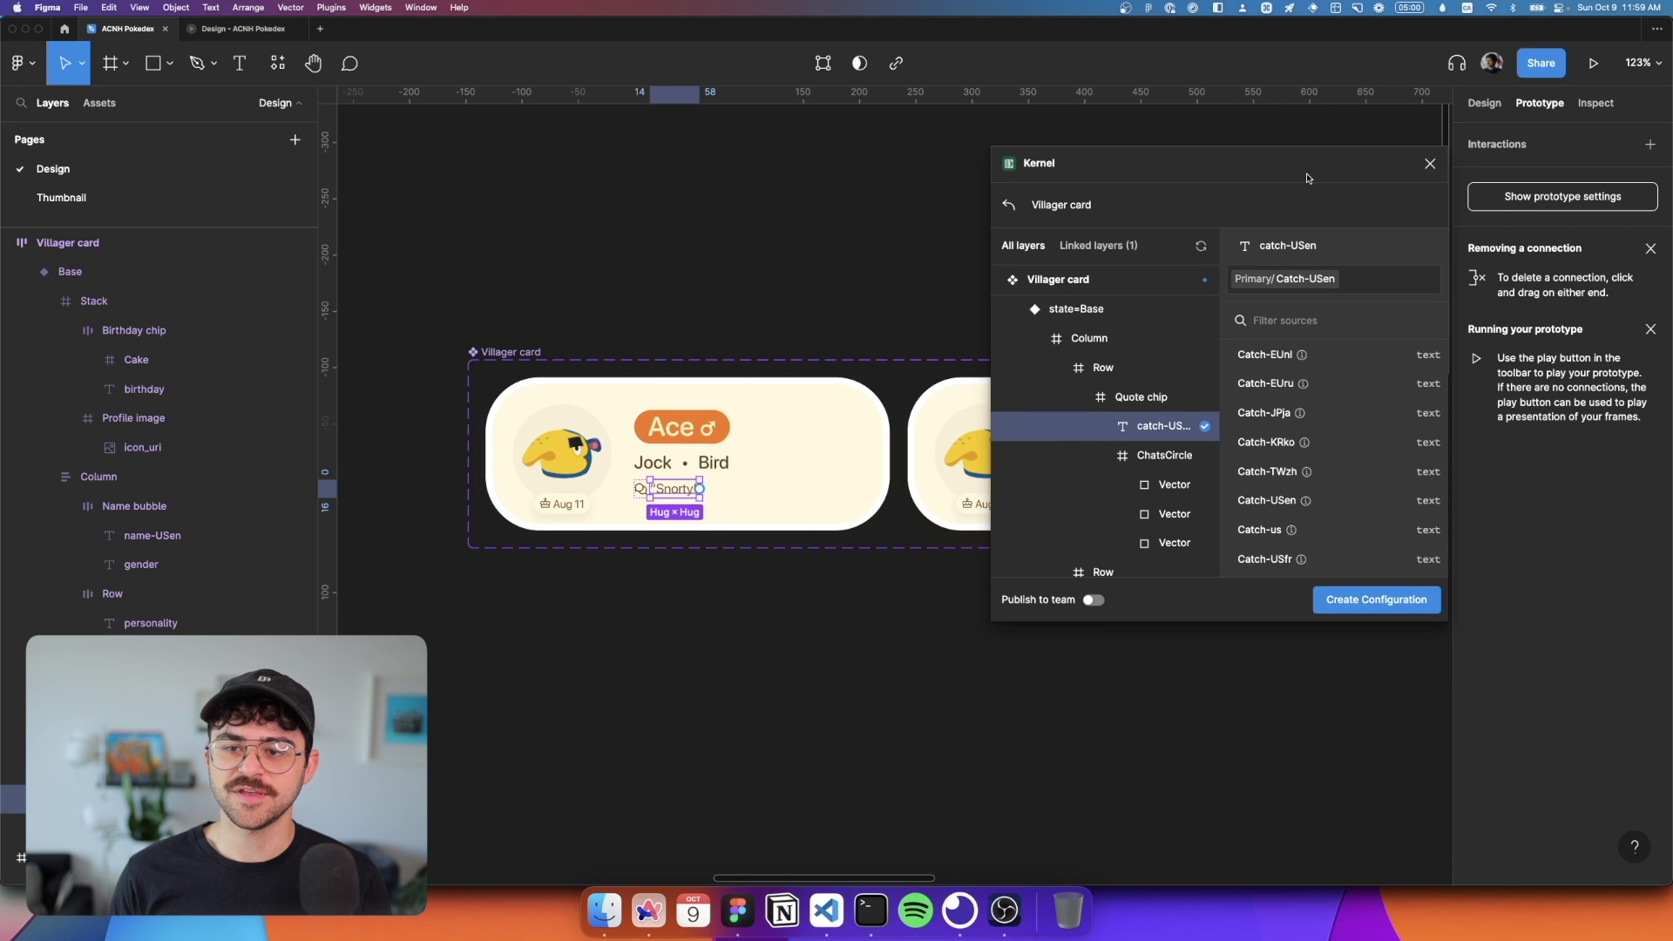
key(alt)
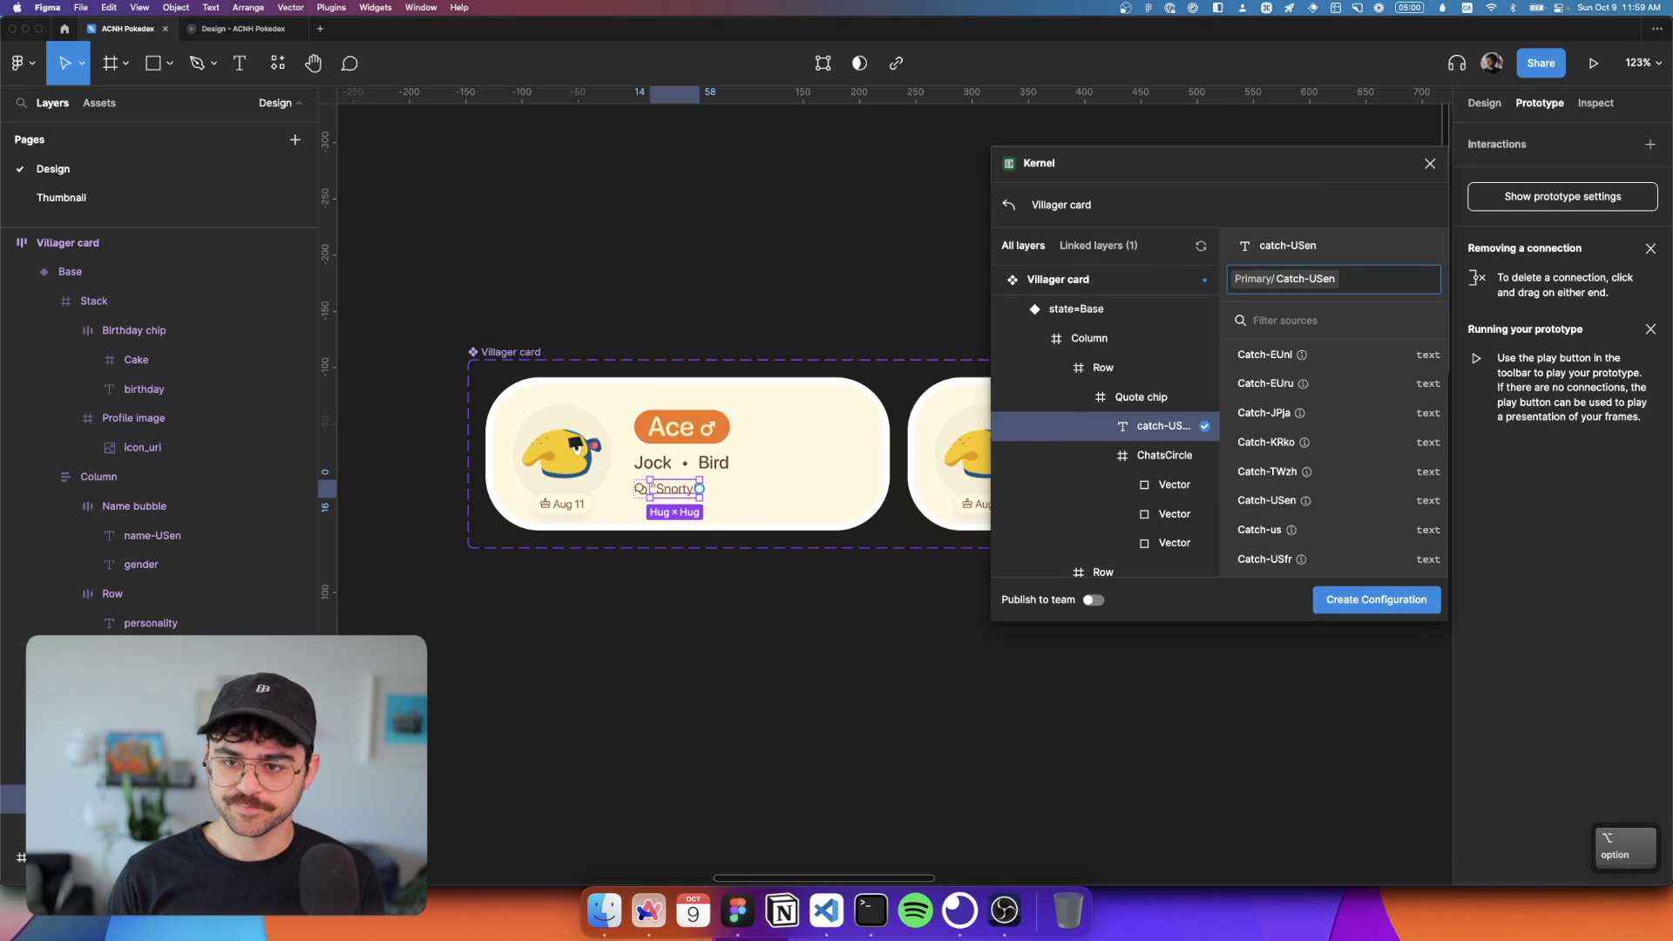
key(super+a)
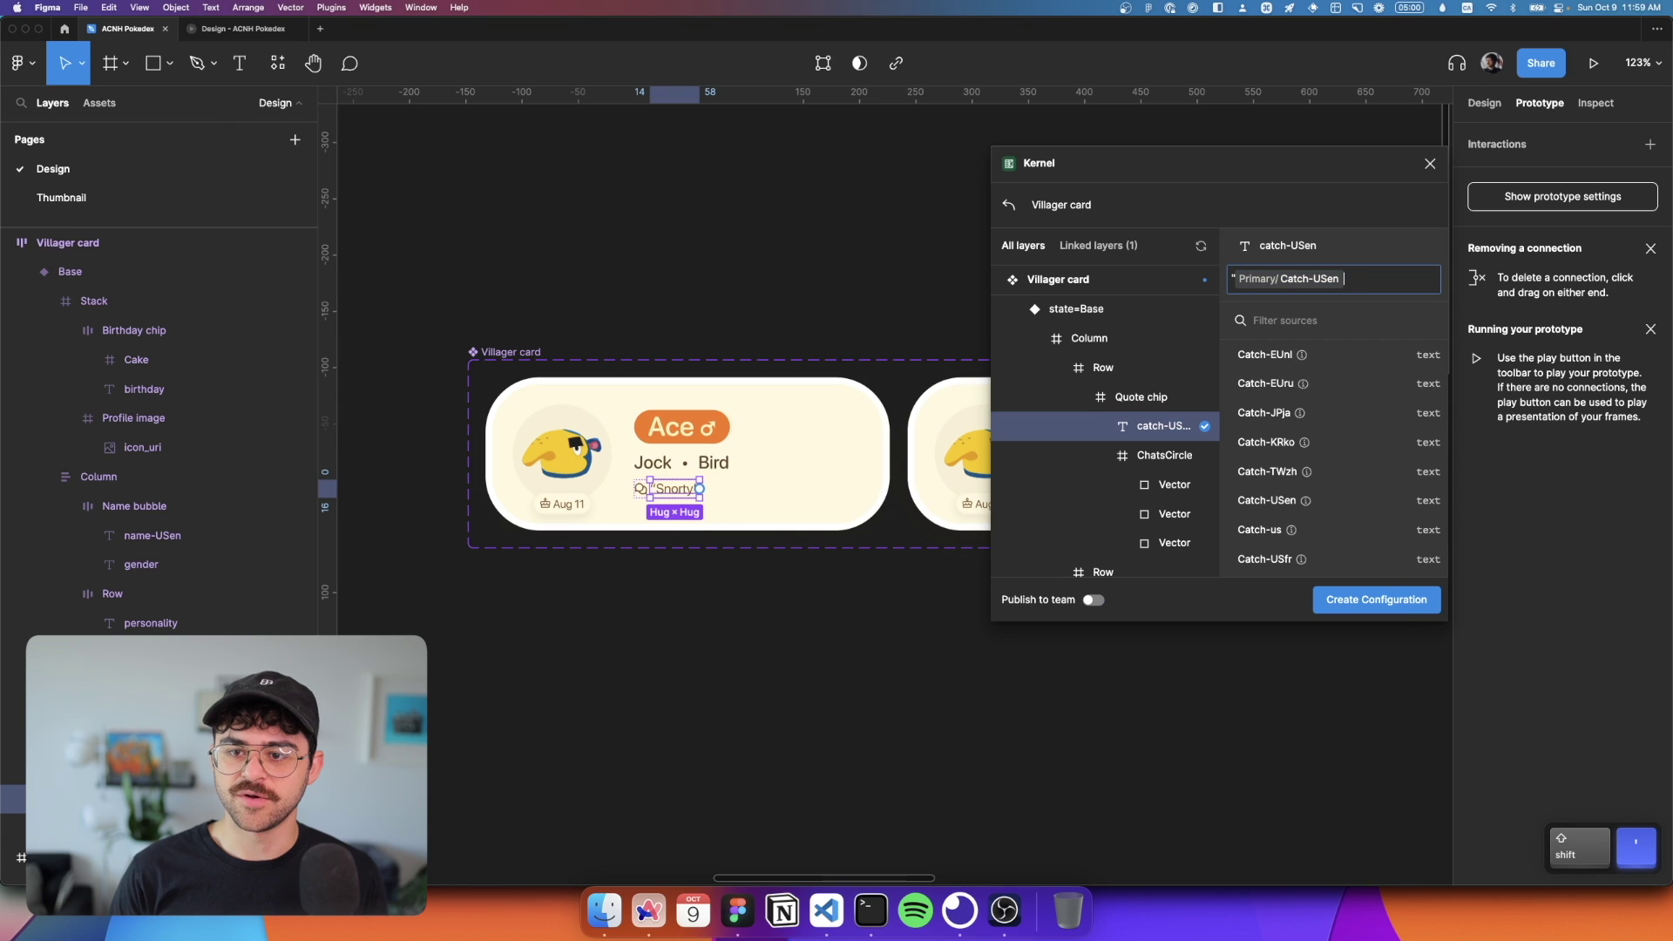
text(")
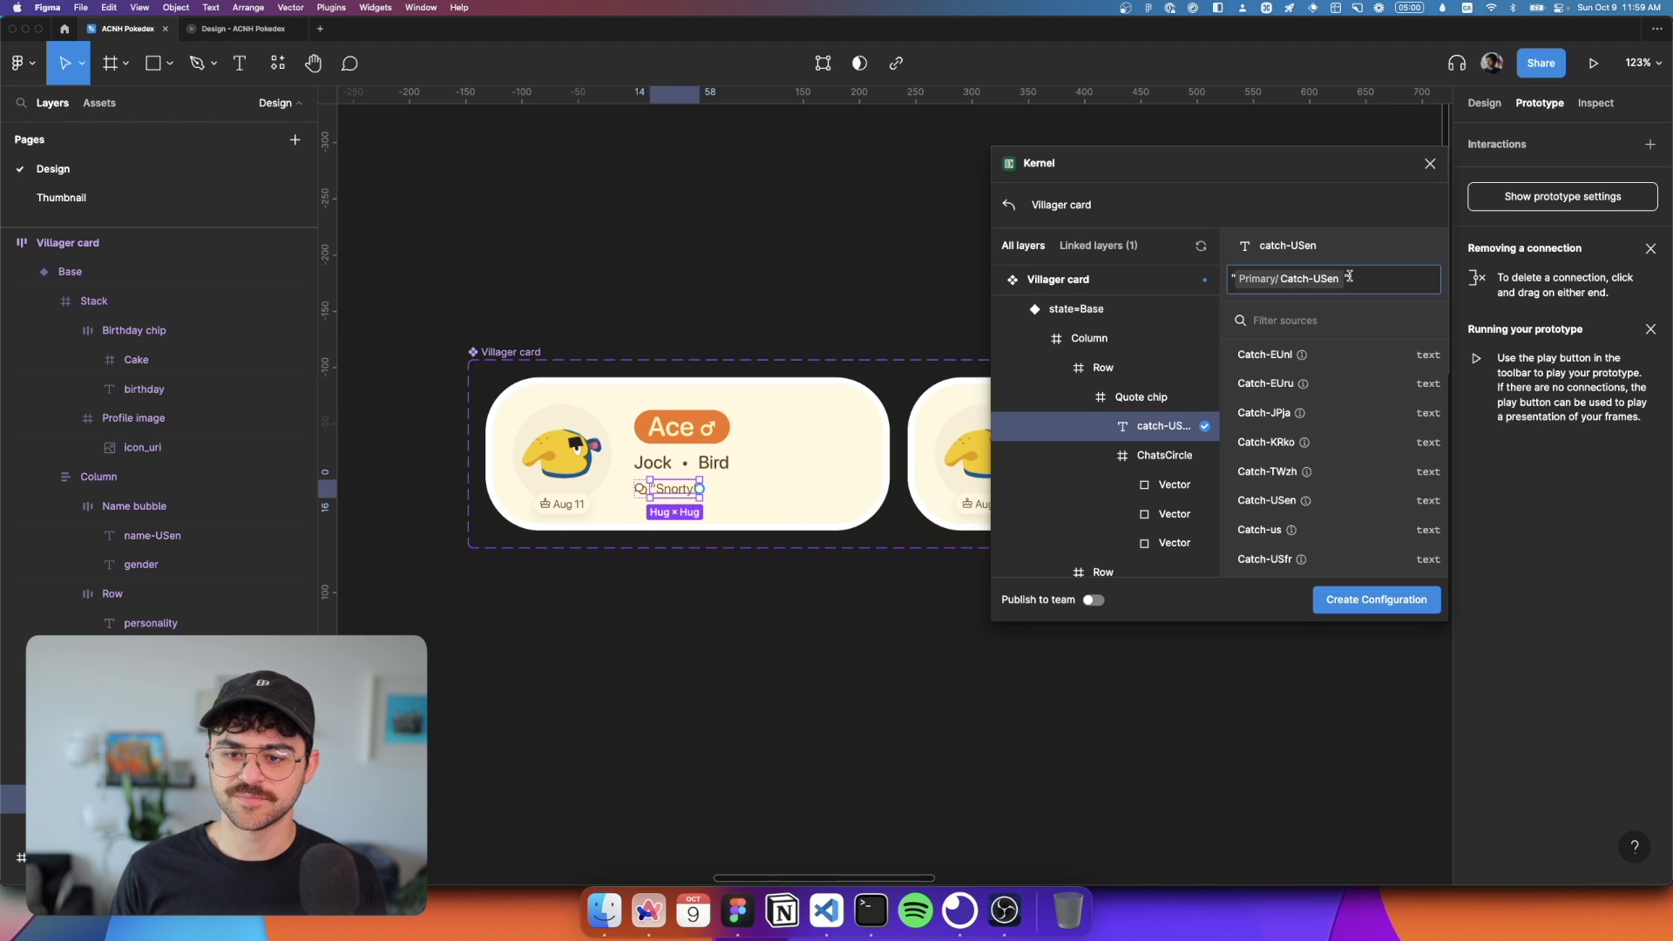
scroll(1177, 436, down, 5)
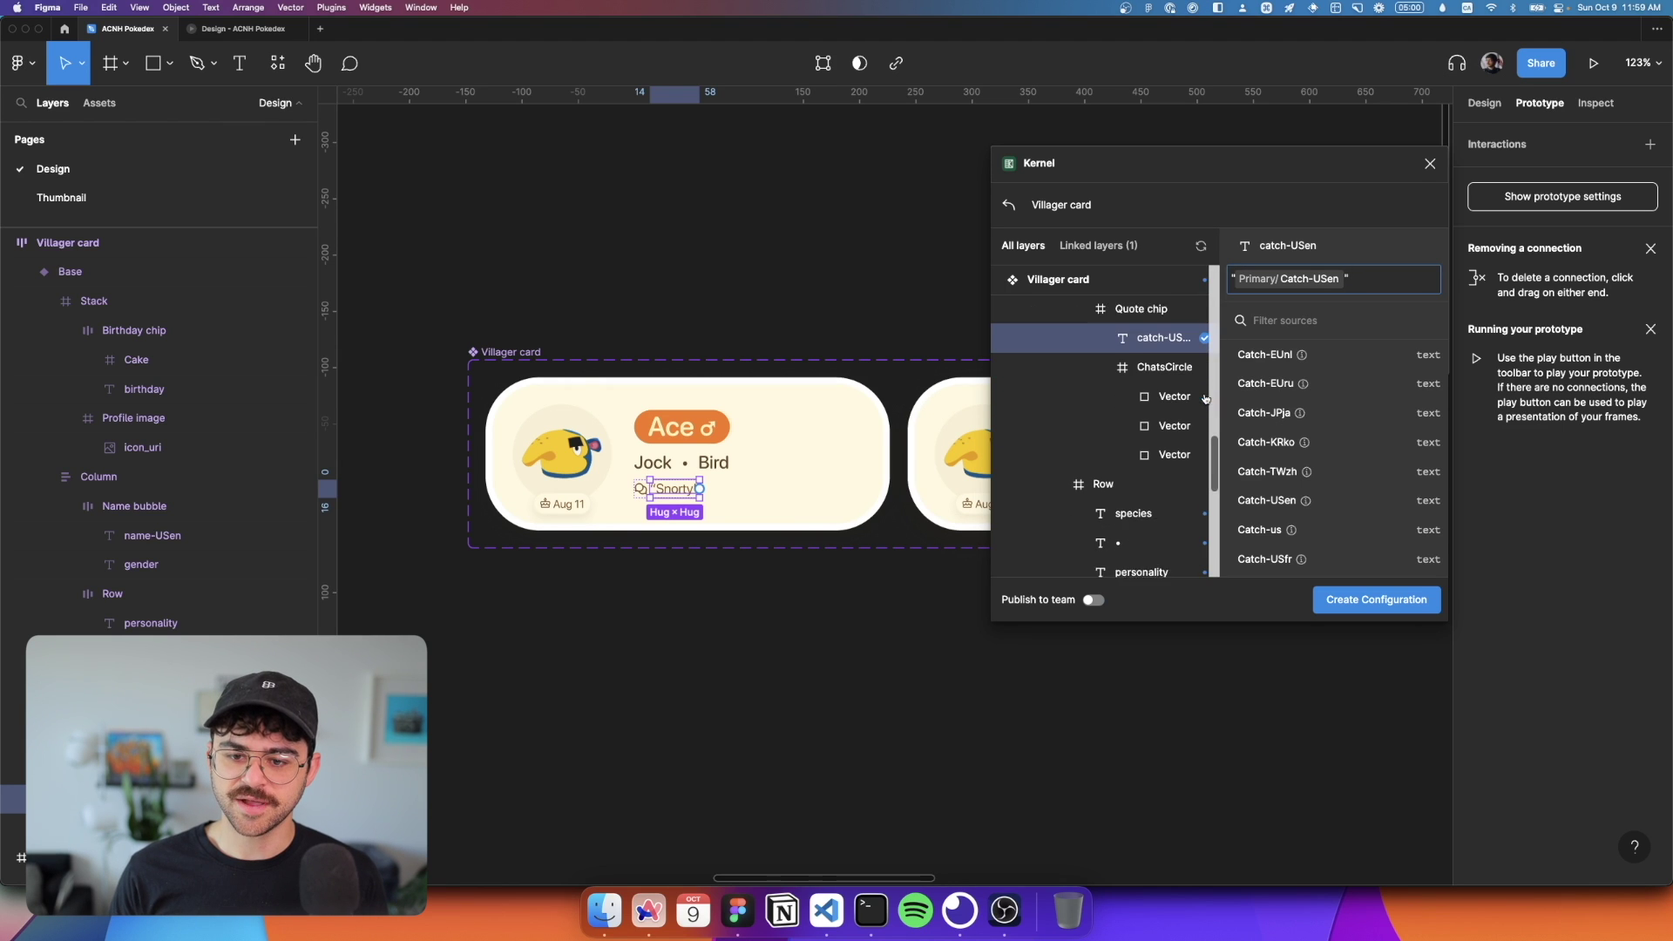
Step: Link the species and personality layers to the Specie and Personality data fields
click(1143, 502)
scroll(1340, 389, down, 3)
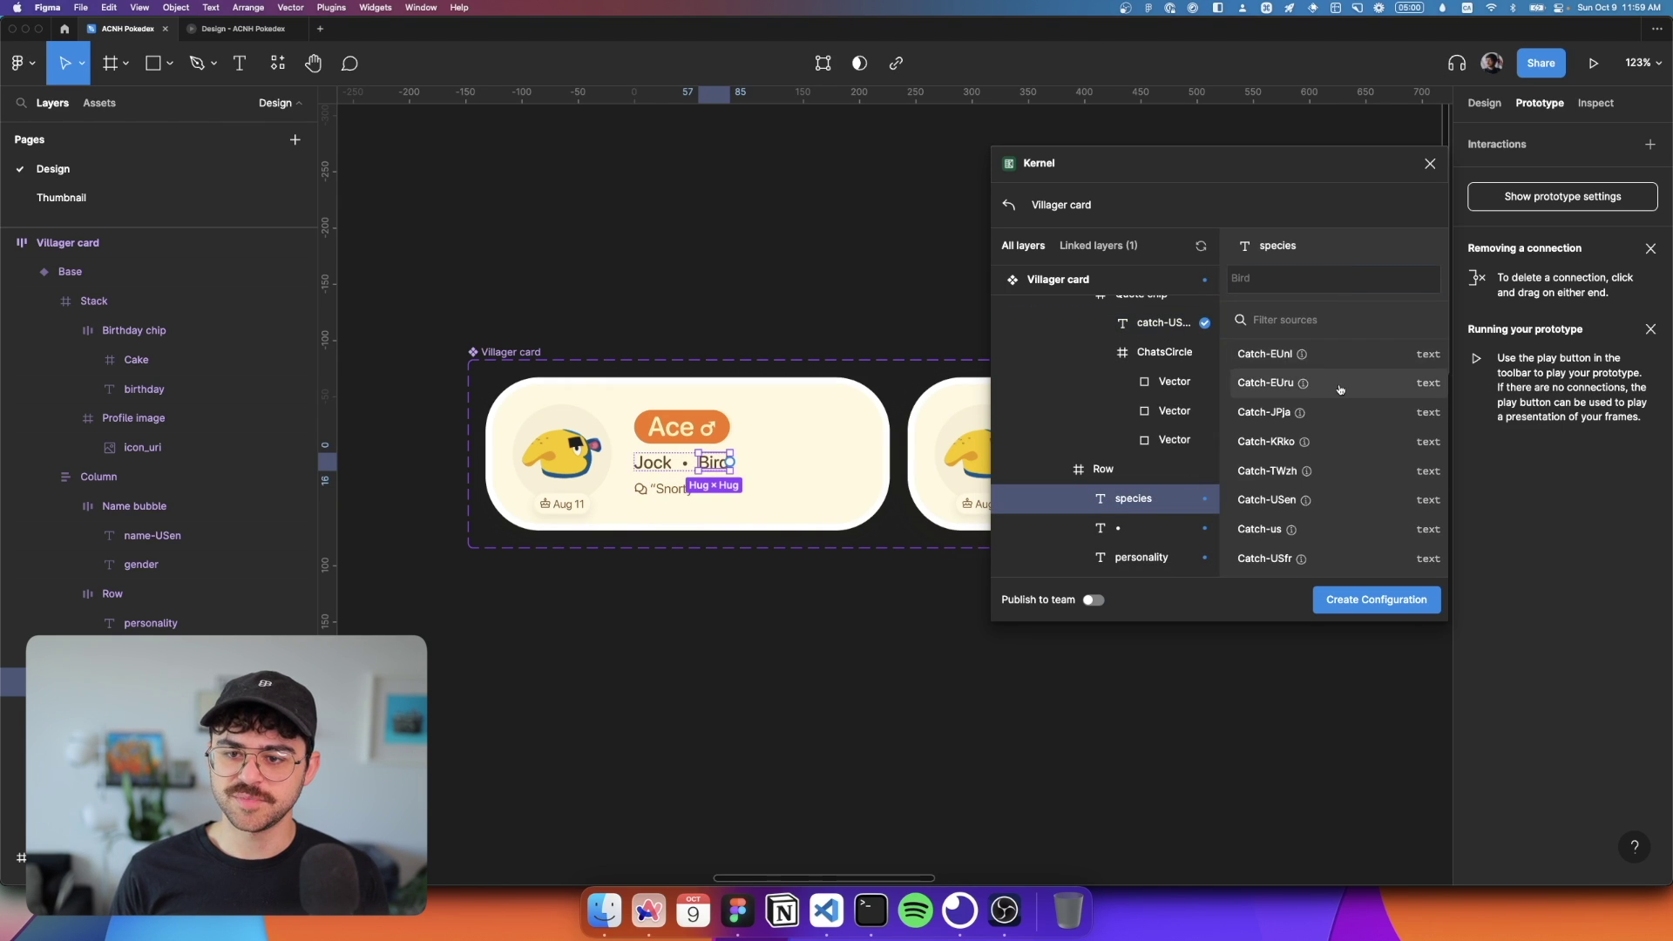
scroll(1340, 389, up, 10)
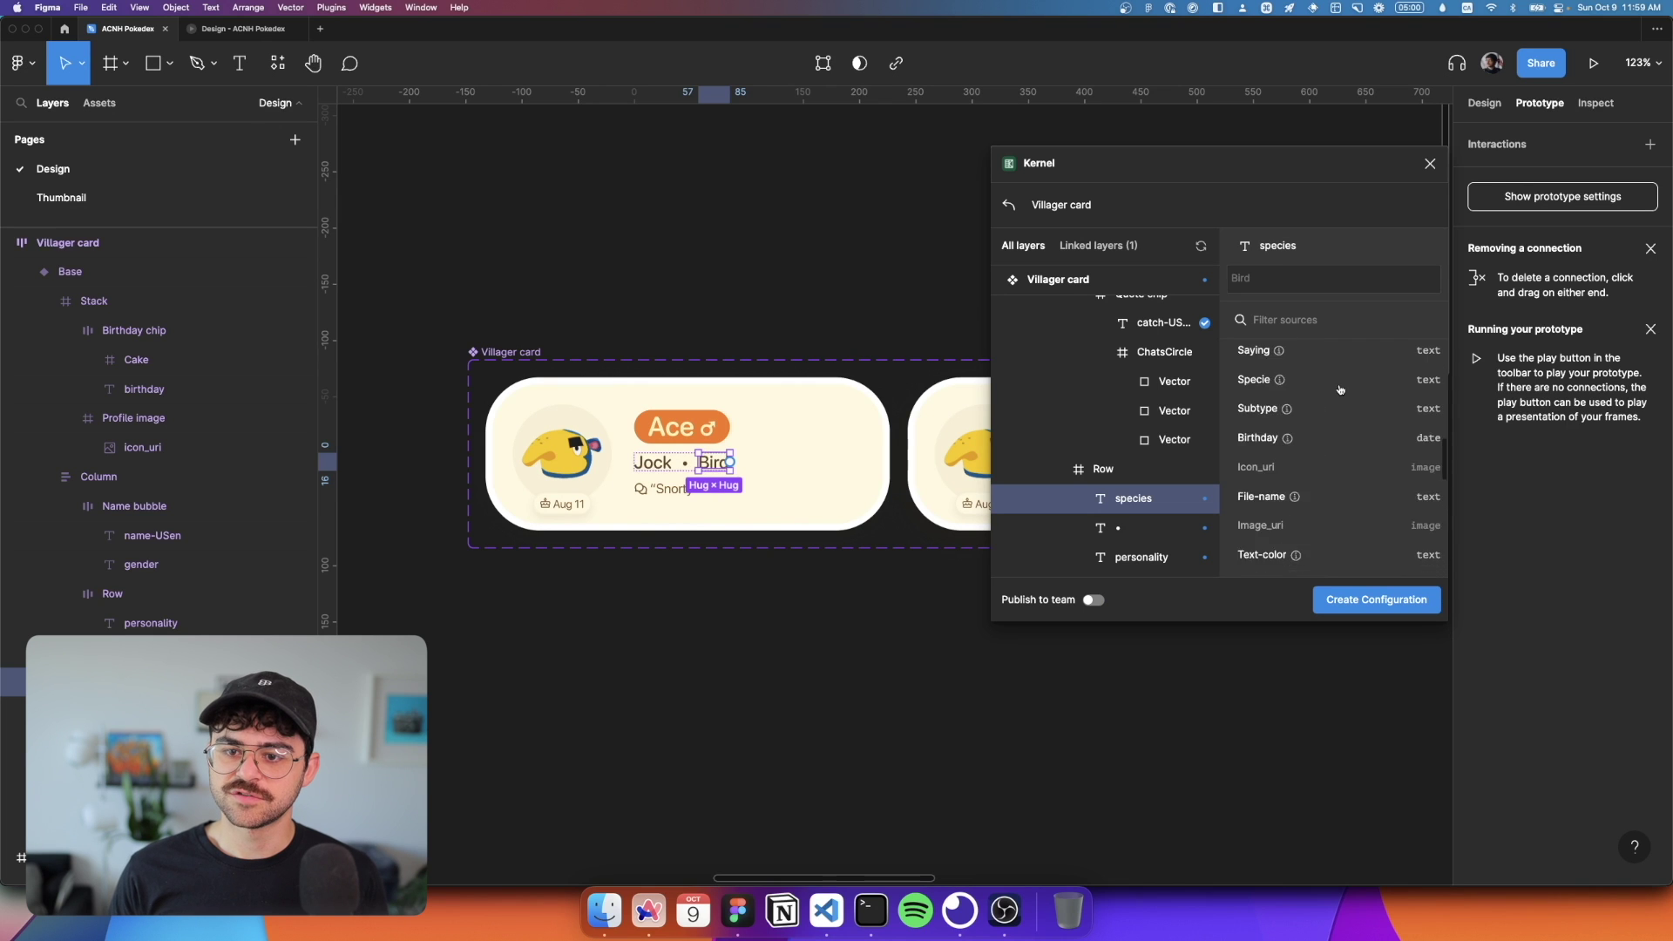
click(1306, 444)
scroll(1150, 375, down, 4)
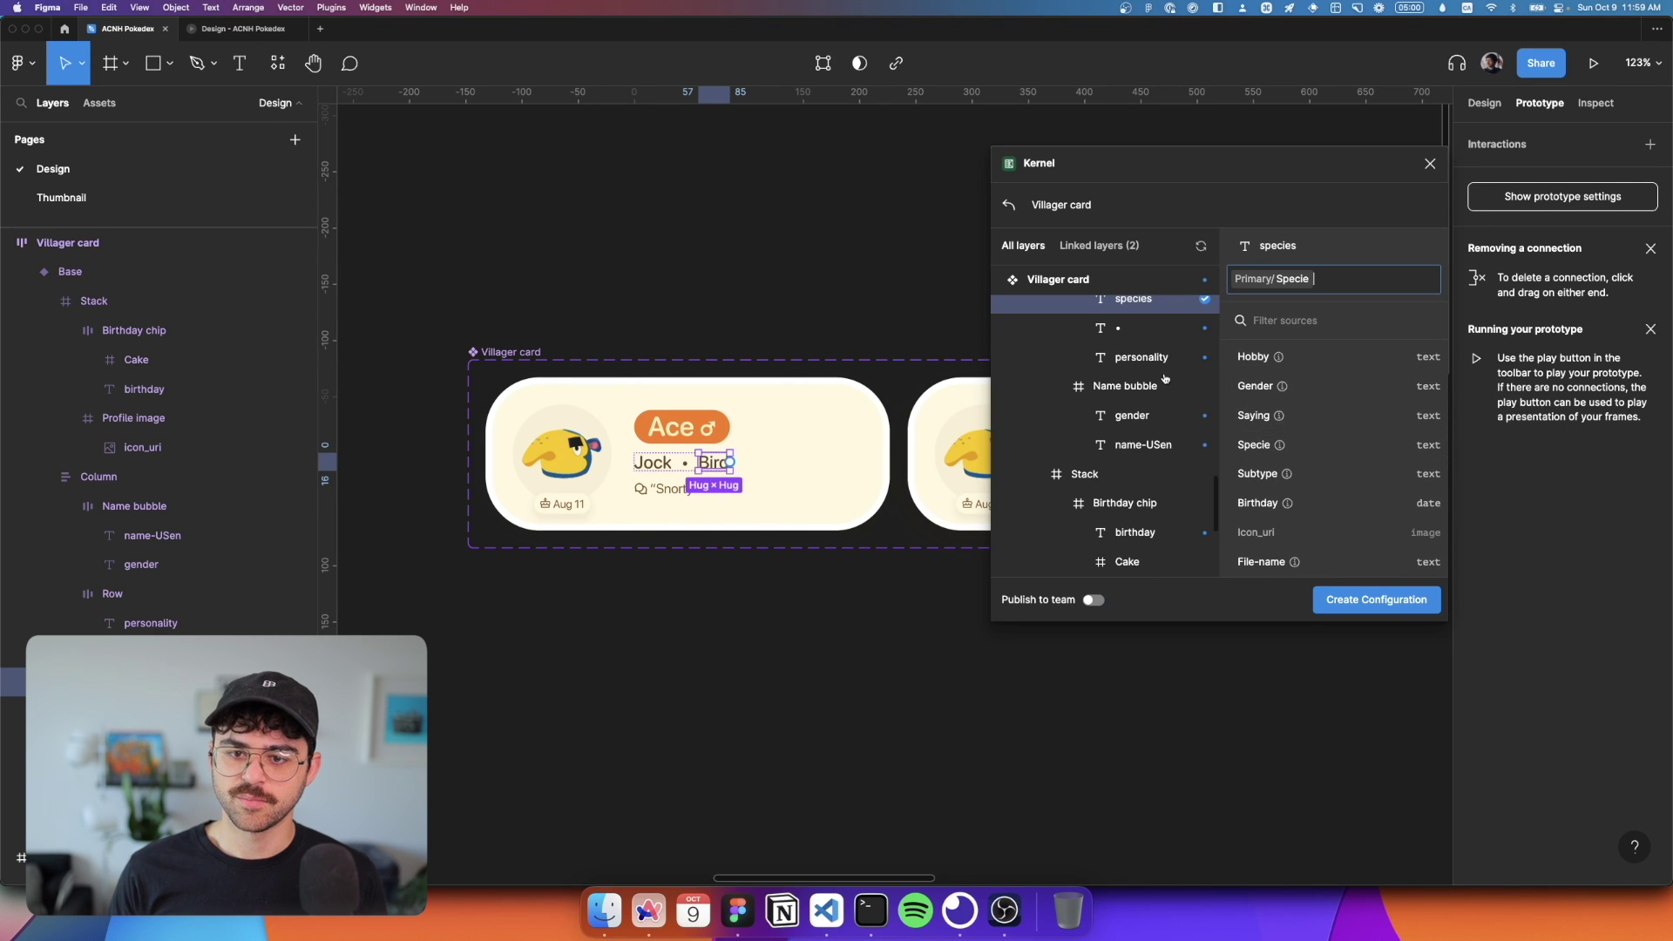
click(1150, 357)
scroll(1347, 441, down, 4)
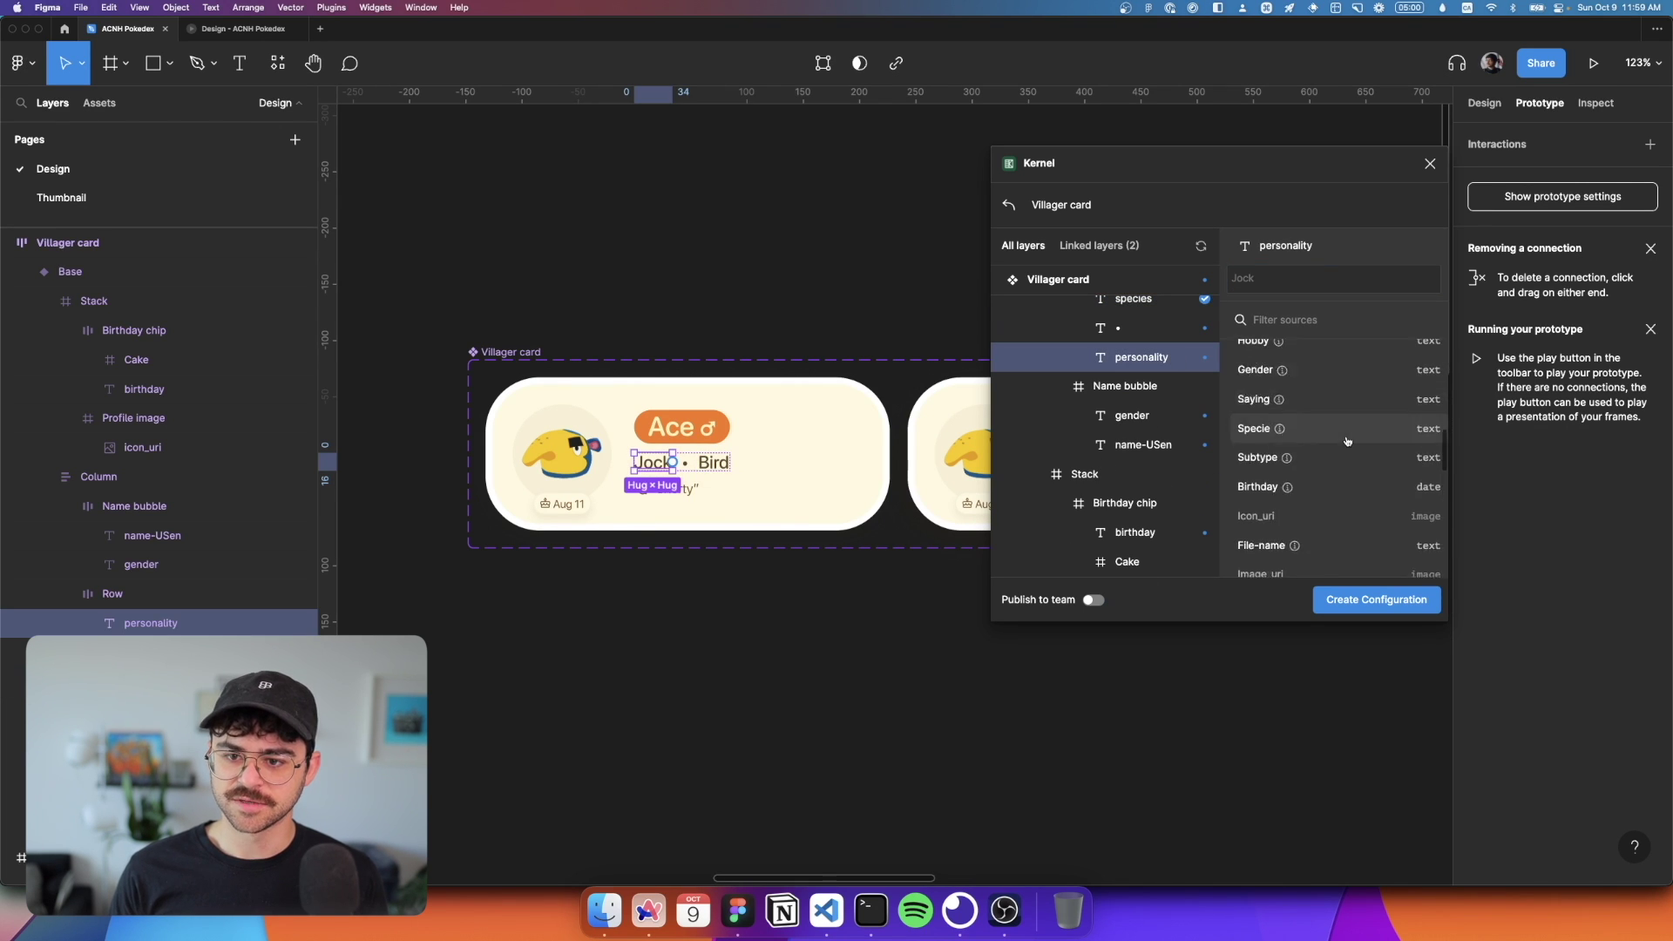
click(1326, 467)
scroll(1150, 434, down, 1)
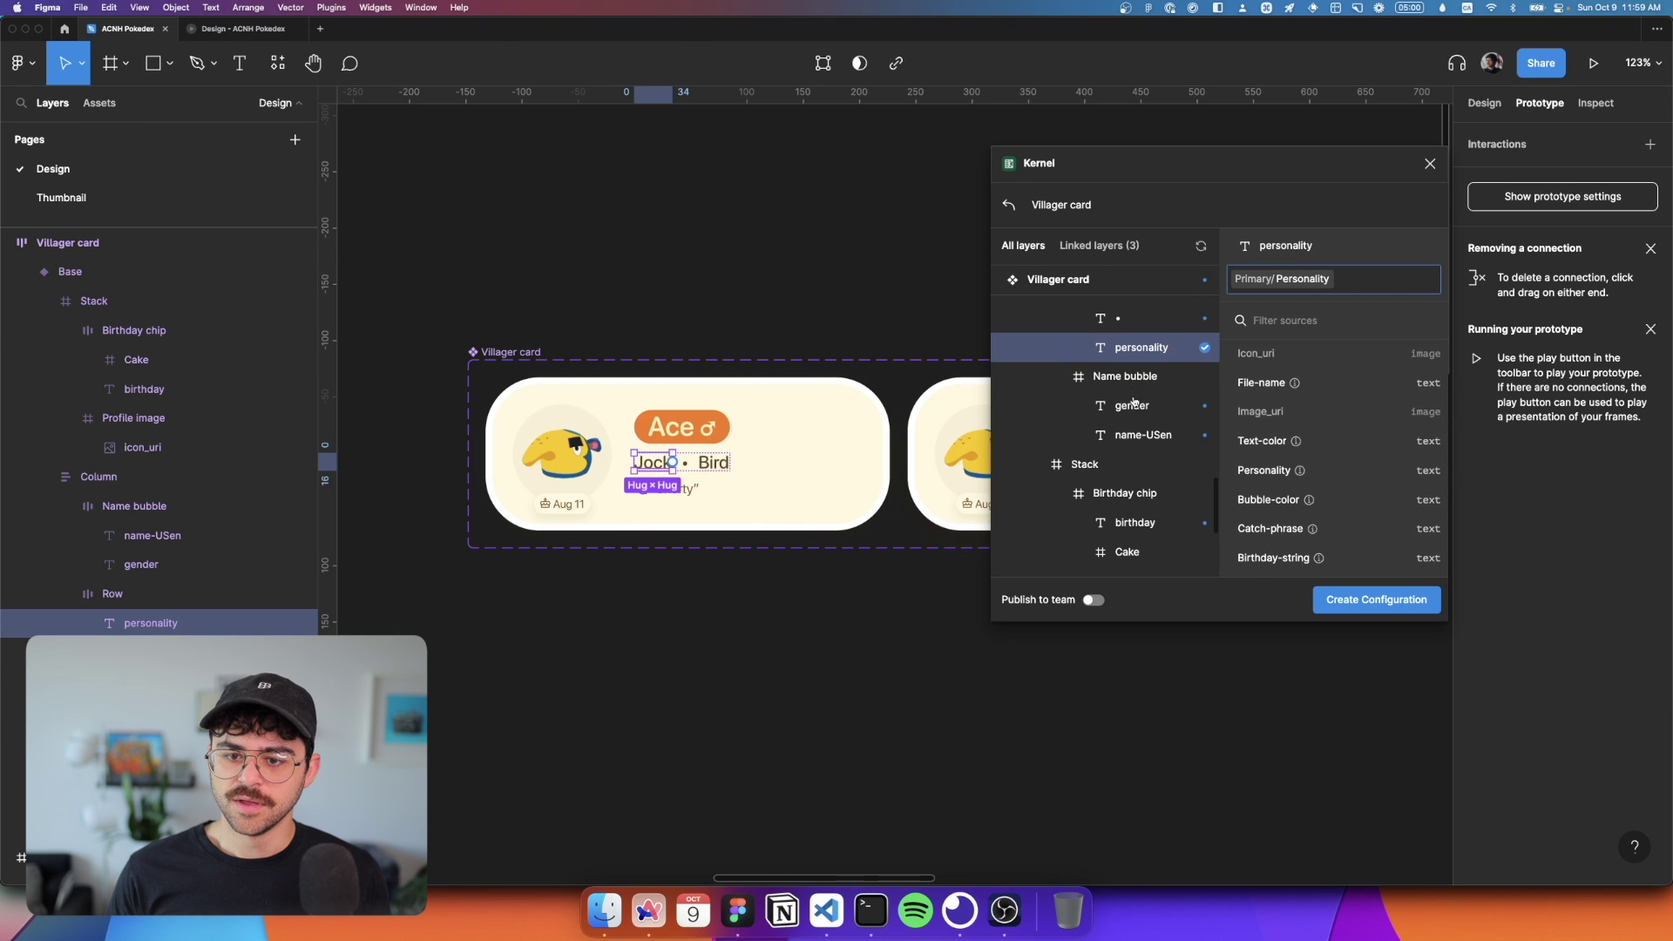
Step: Link the name-USen and birthday layers to the Name-USen and Birthday fields
click(1146, 436)
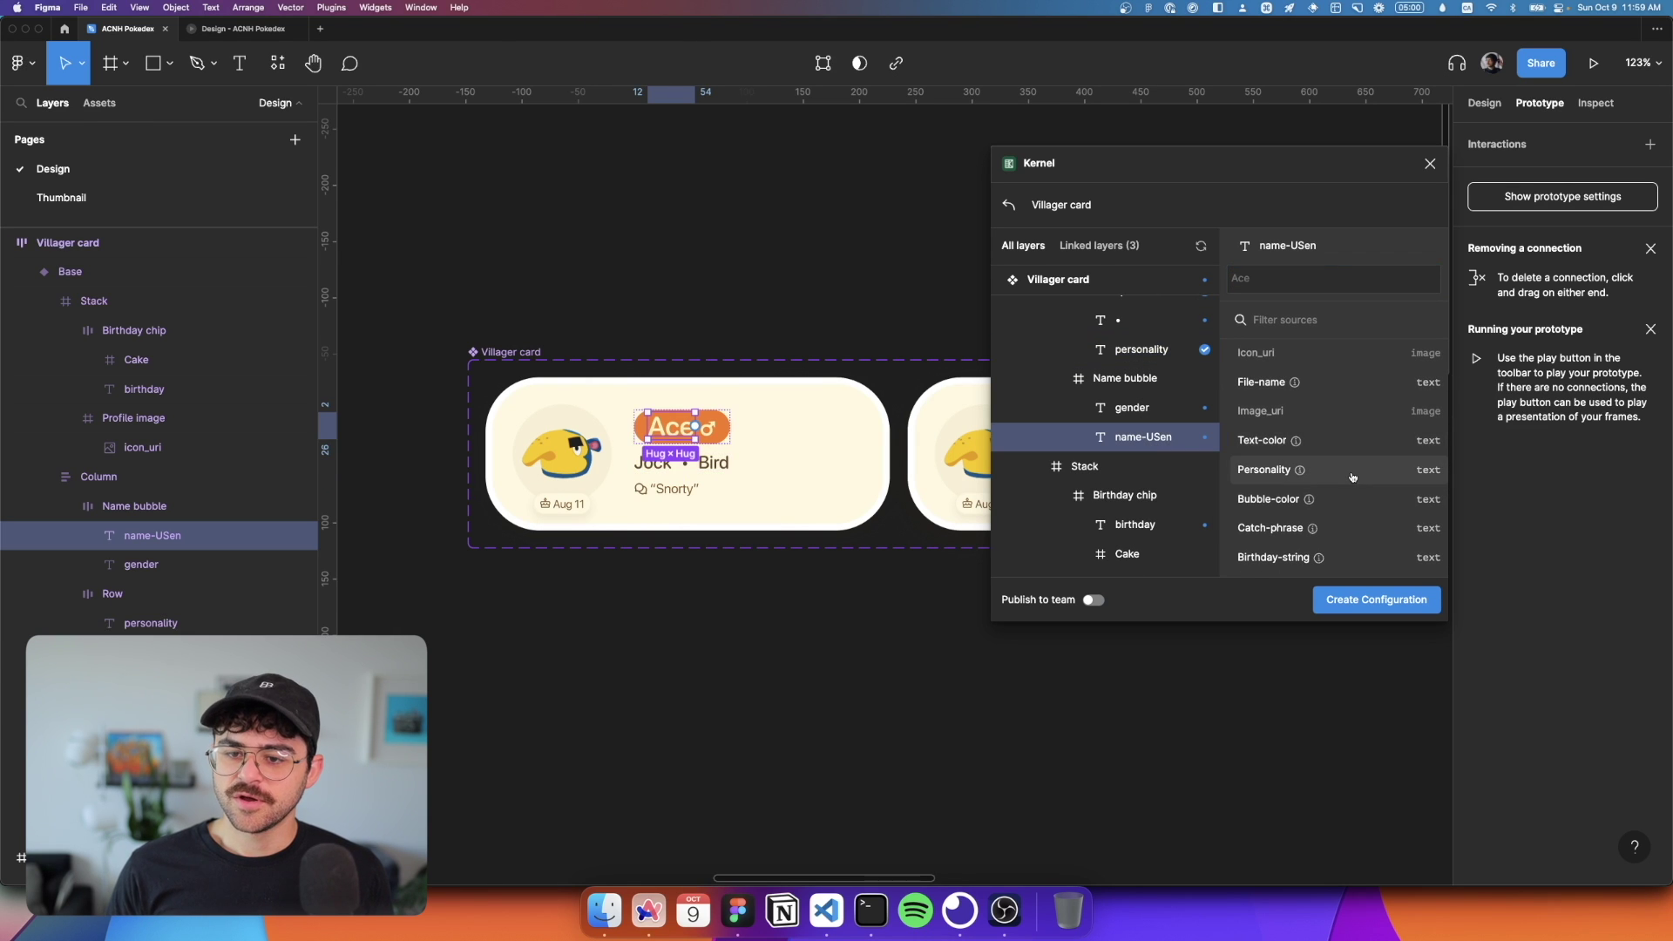
scroll(1351, 476, up, 5)
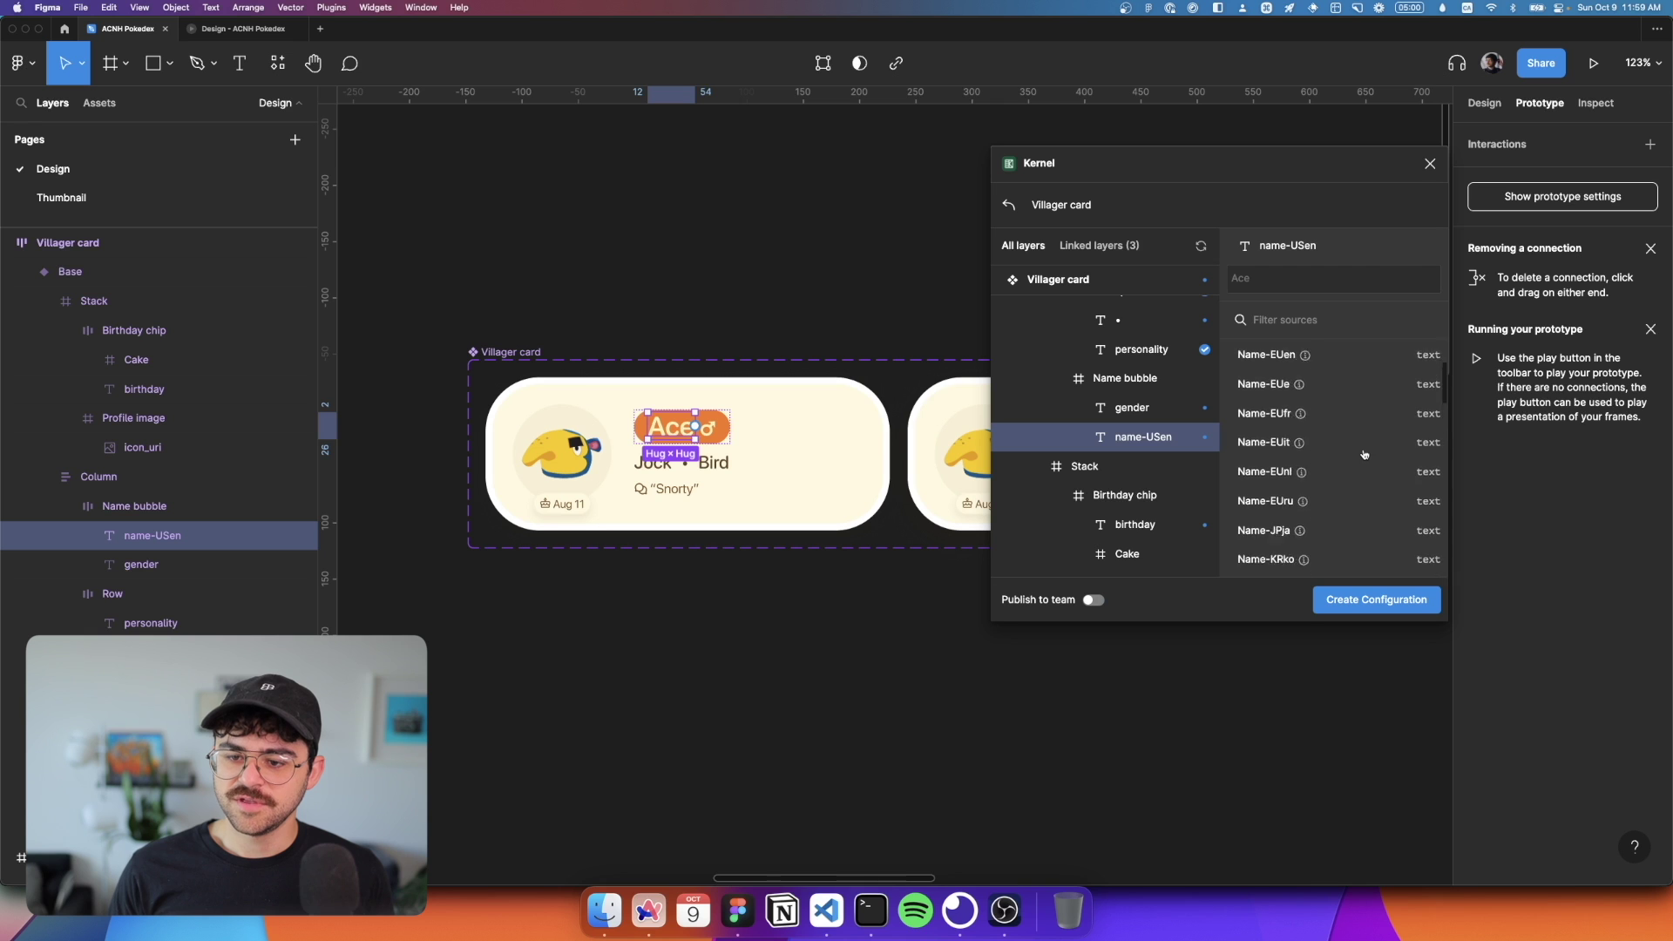
click(1316, 437)
scroll(1137, 432, down, 3)
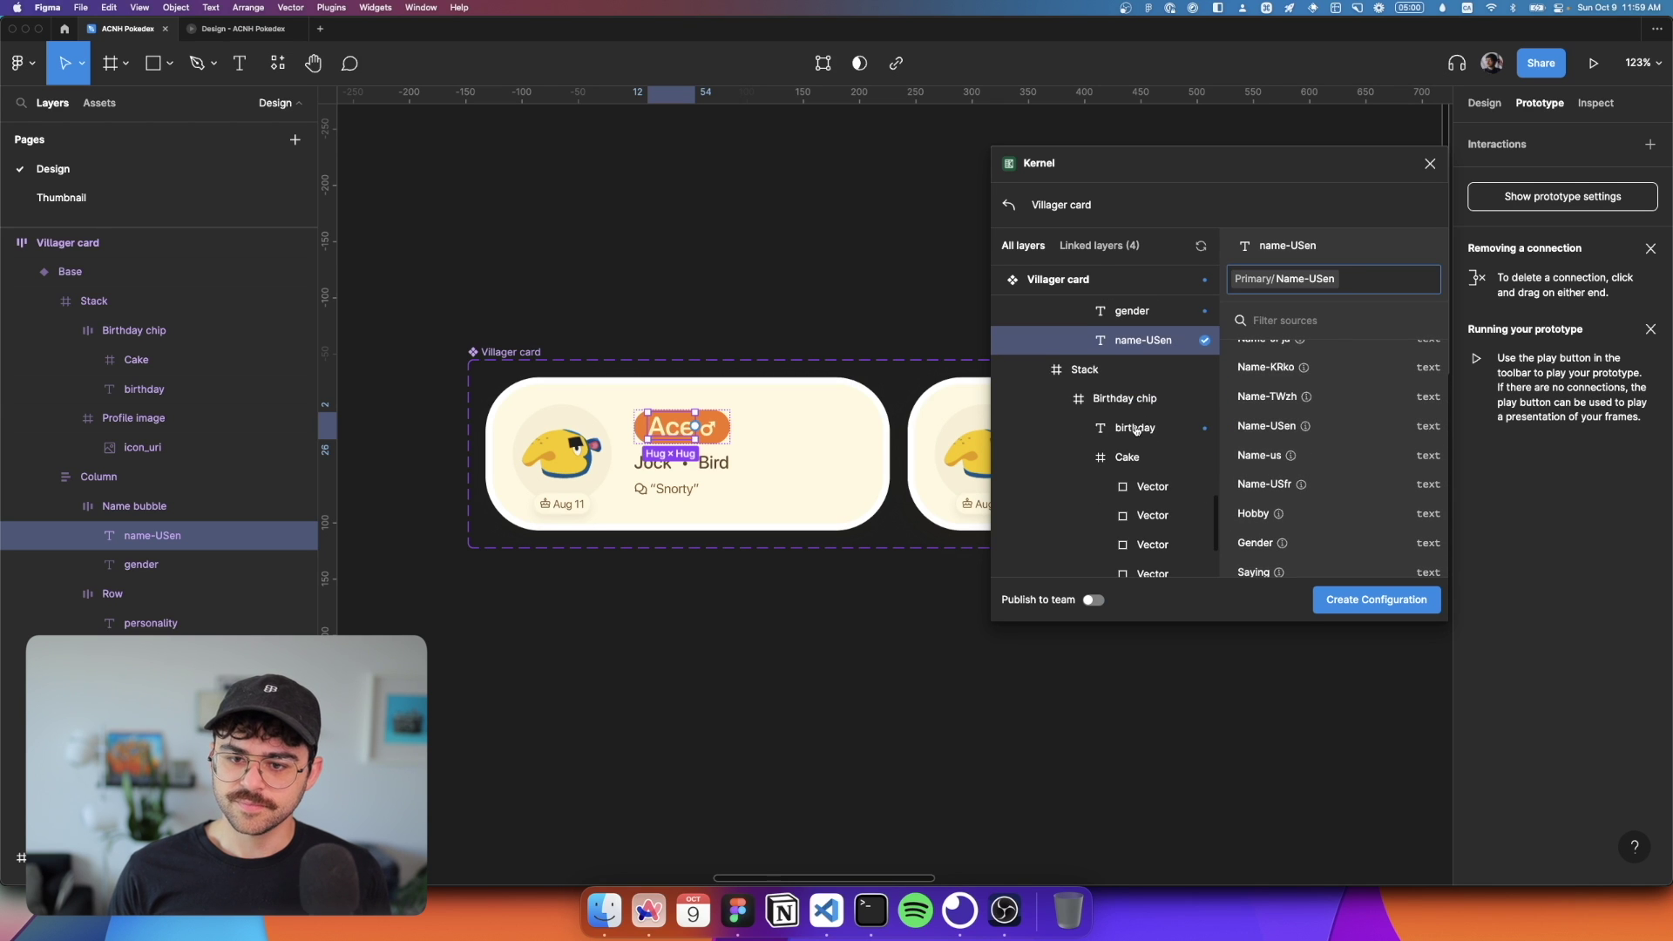
click(1148, 426)
scroll(1372, 461, down, 5)
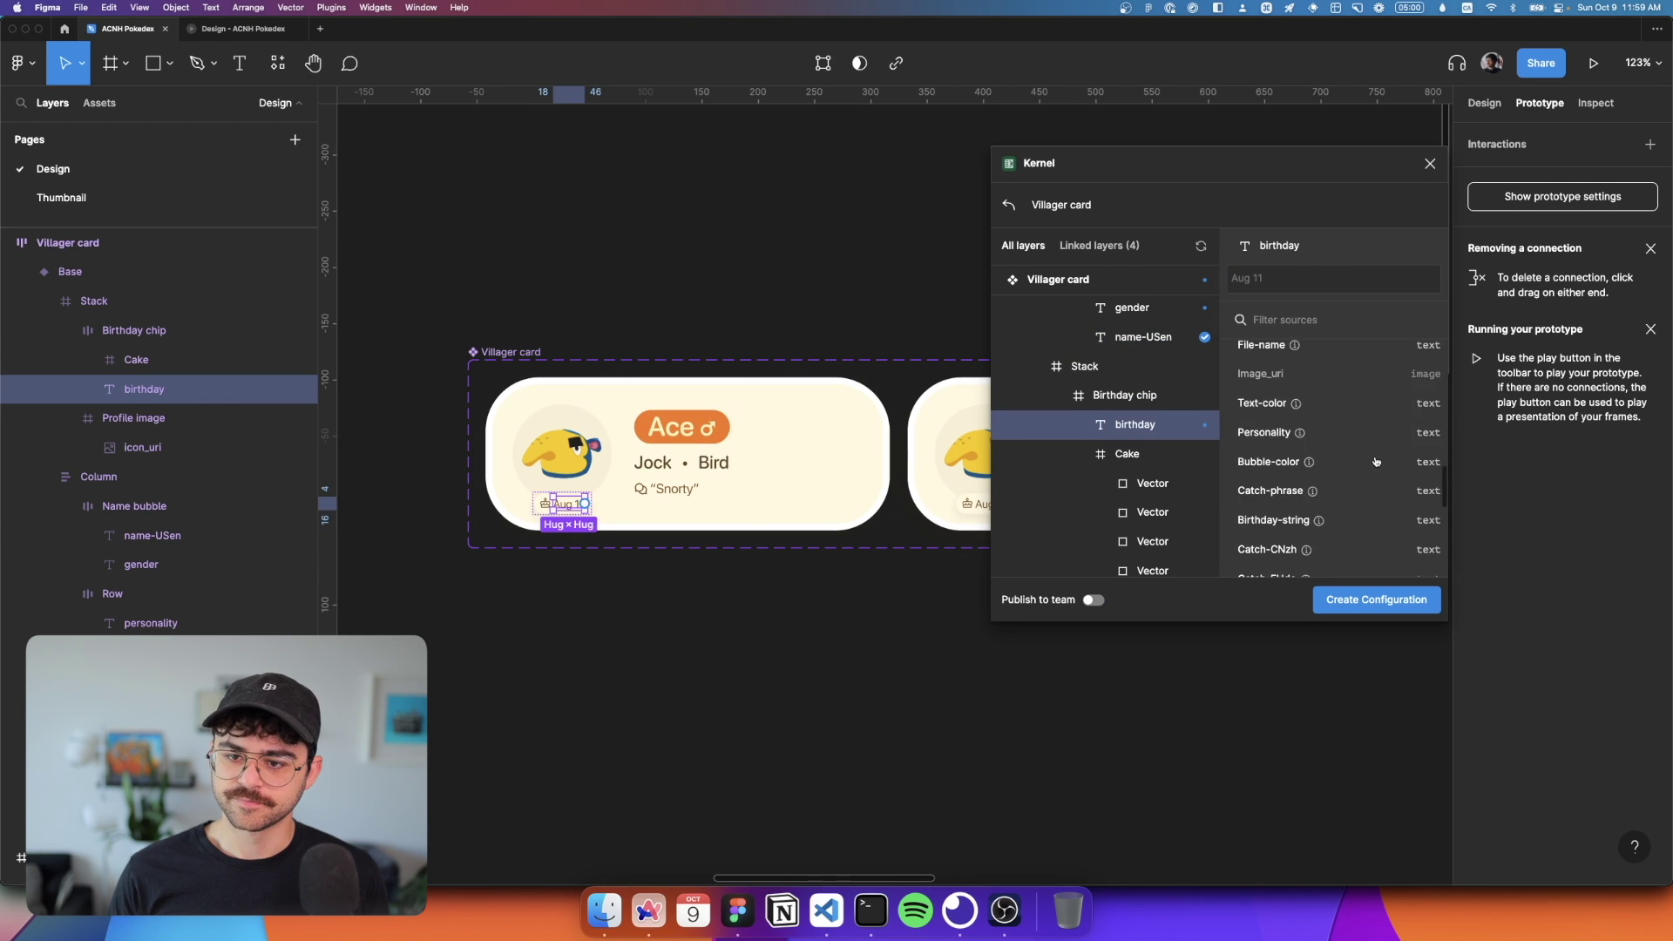
scroll(1376, 461, up, 3)
click(1366, 377)
scroll(1161, 523, down, 3)
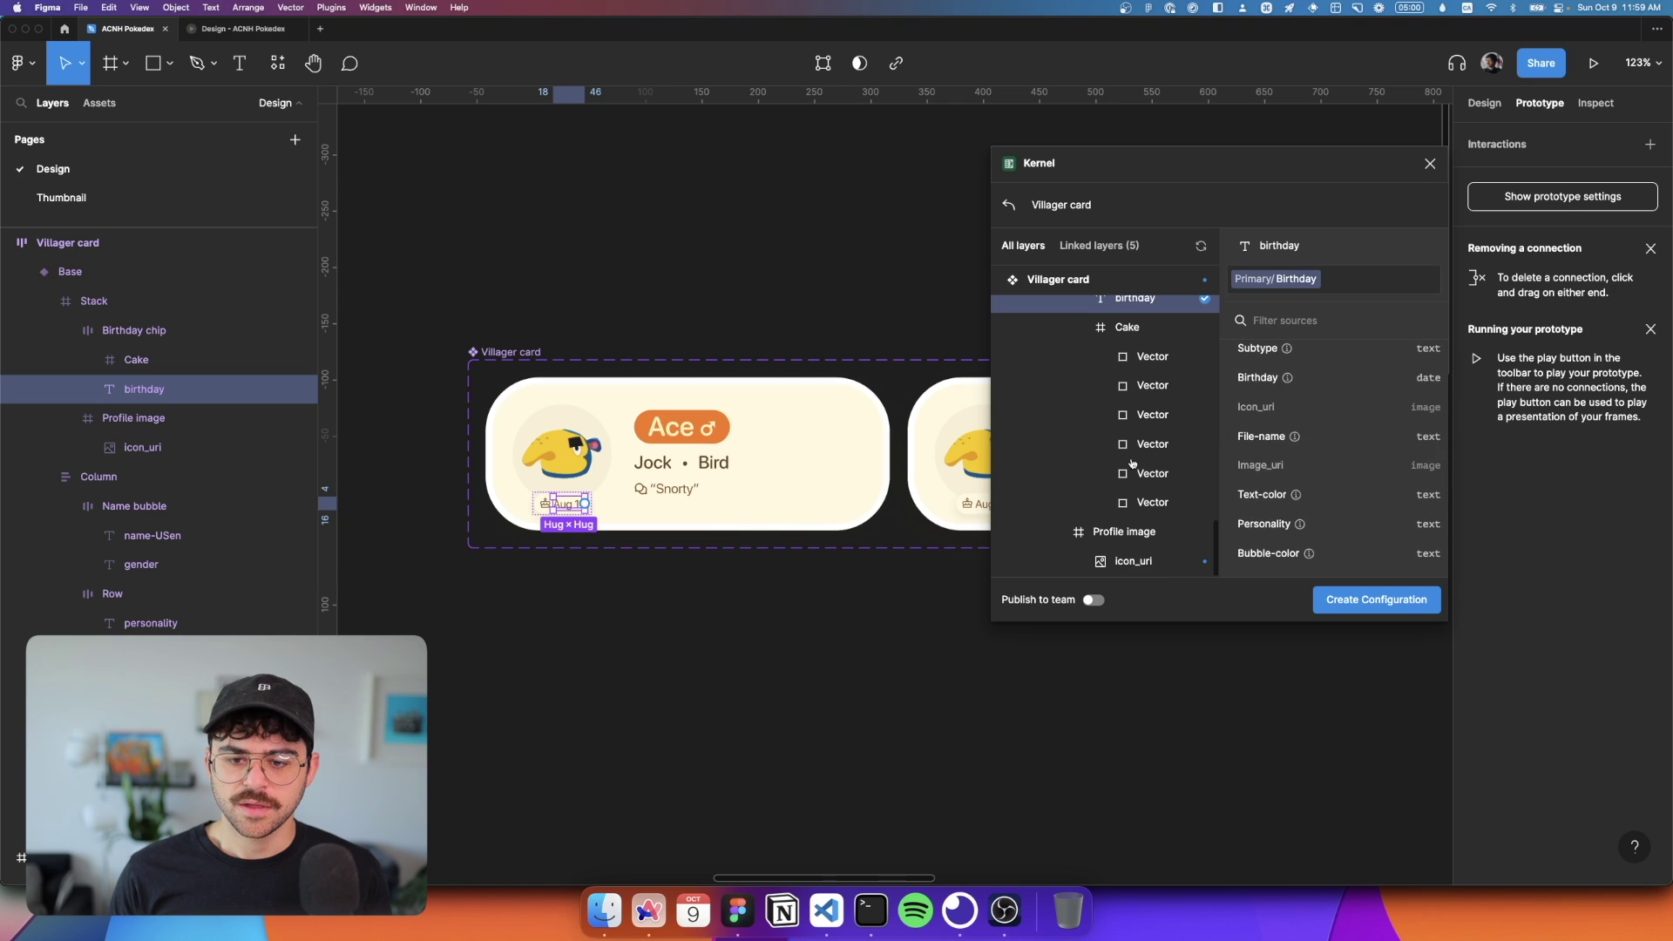
Step: Link the icon_uri image layer to Primary/Icon_uri and save the Villager card configuration
click(1145, 560)
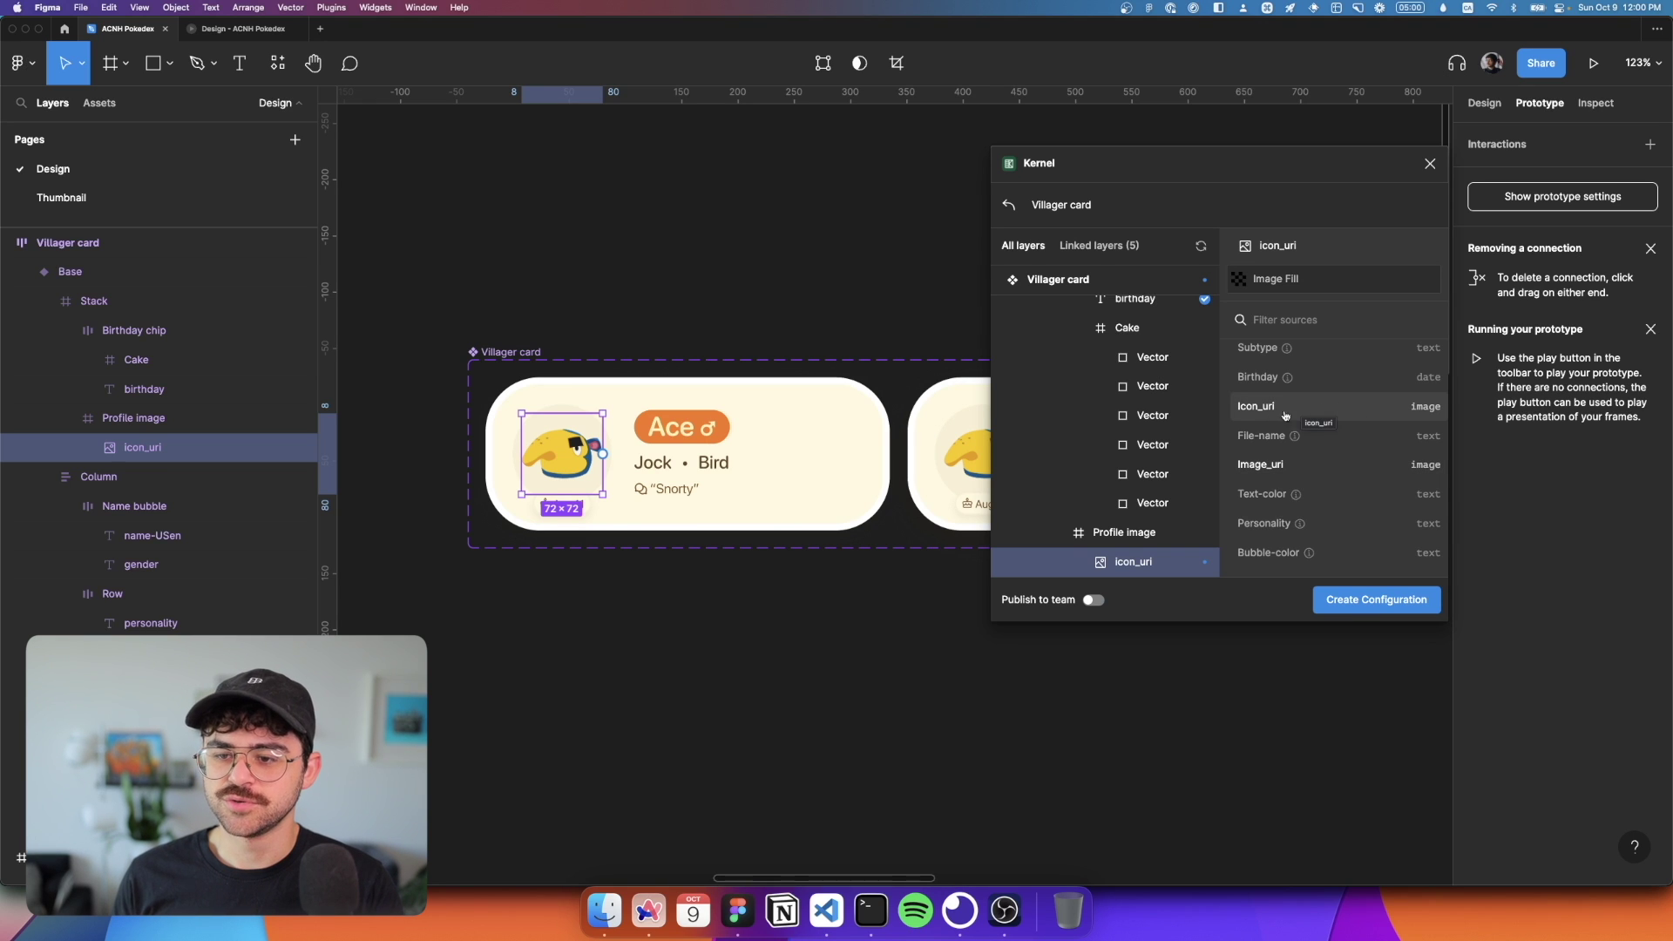
click(1346, 414)
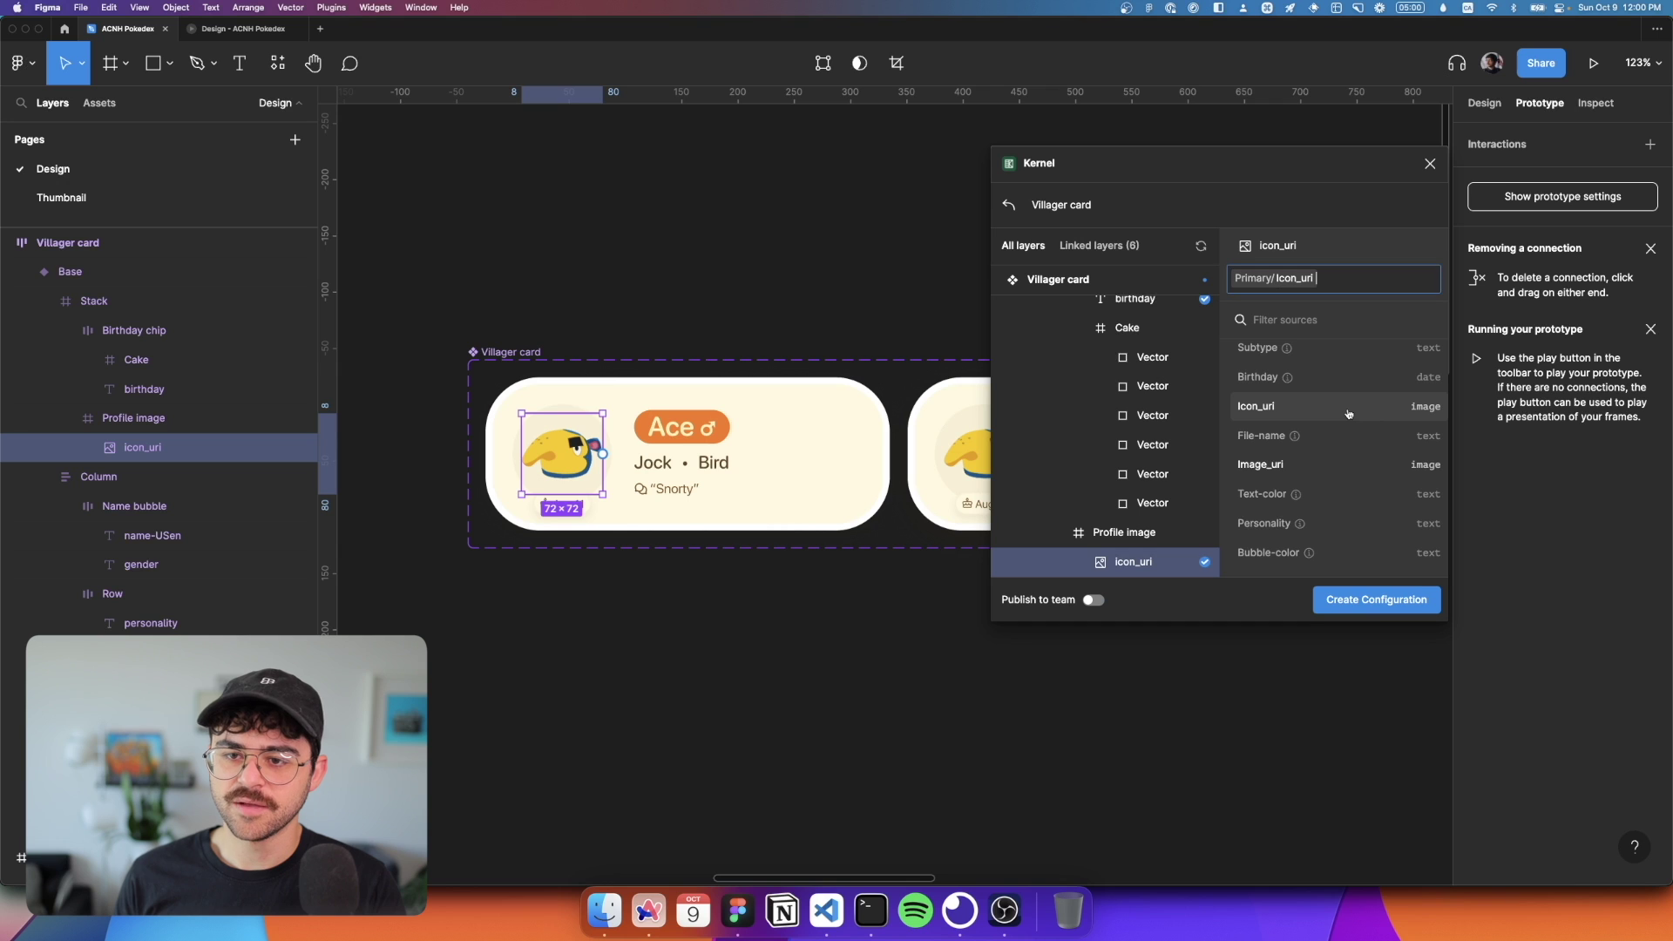
click(1382, 600)
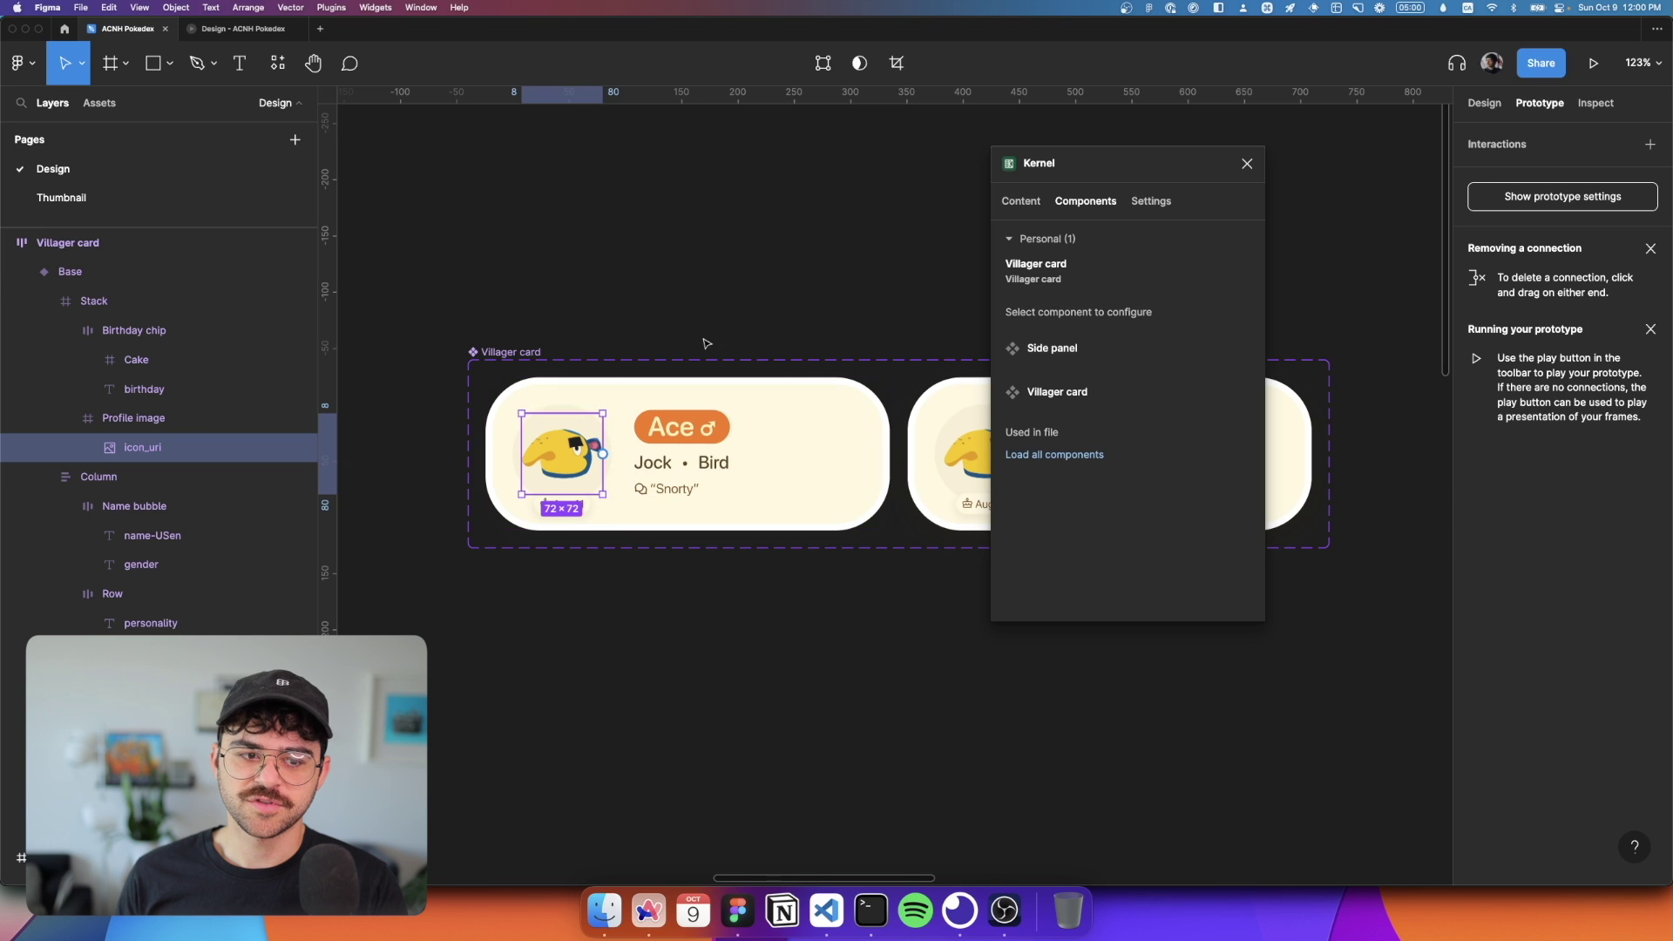
Step: Place a Villager card instance from the component search into the Home frame
click(497, 353)
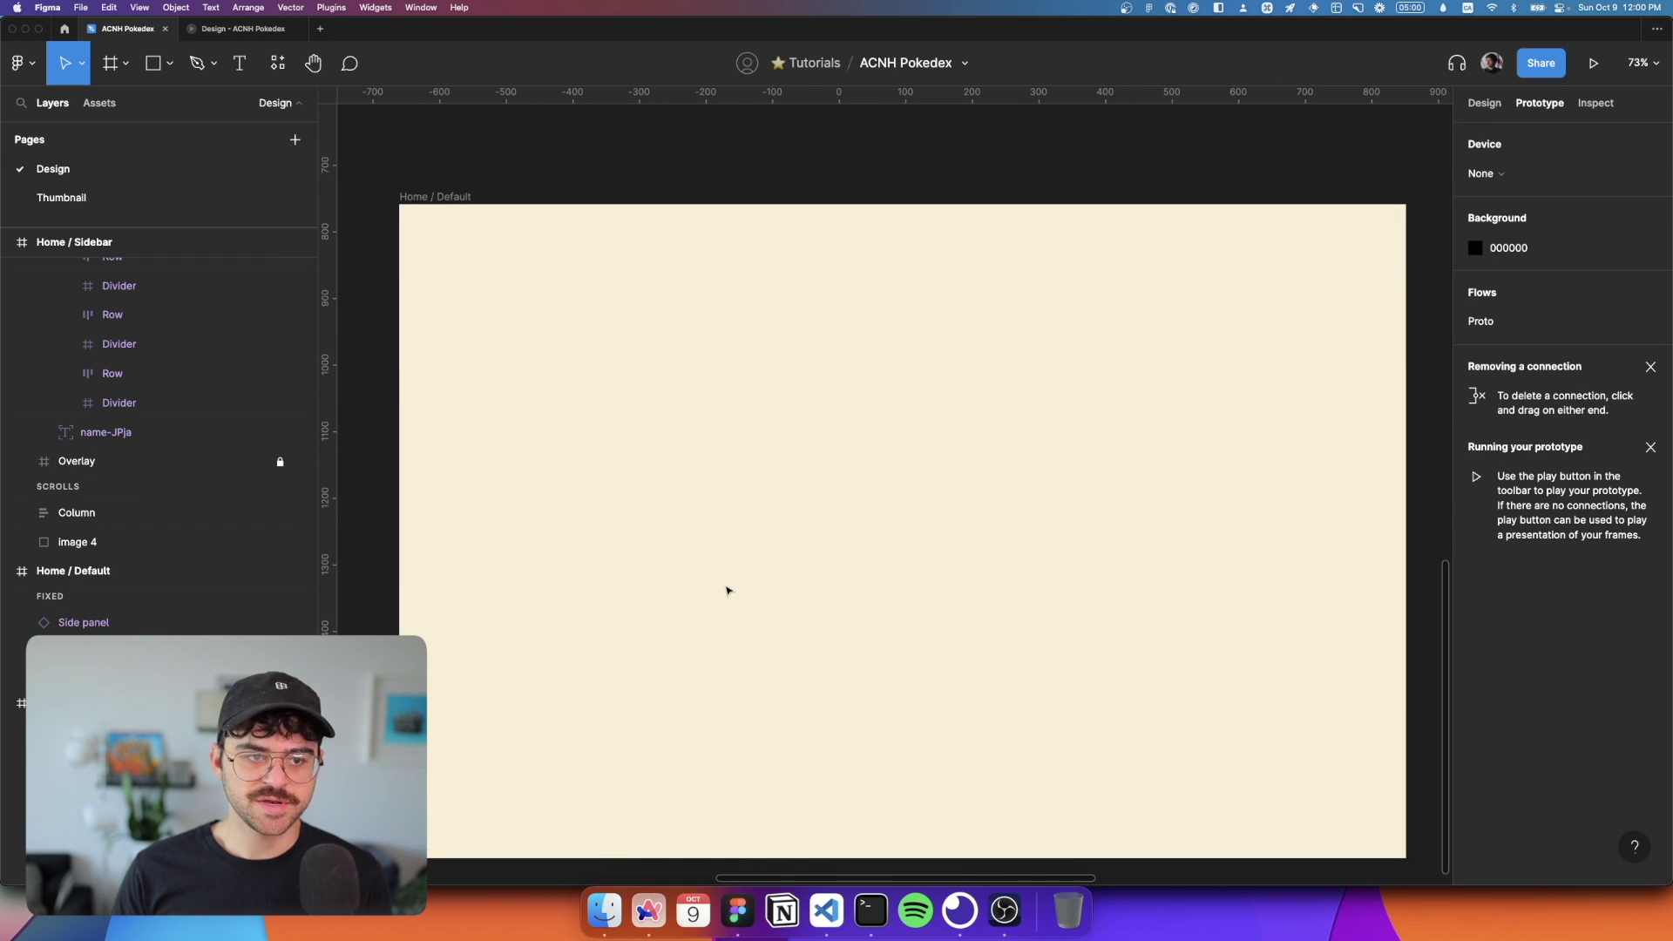
key(shift+i)
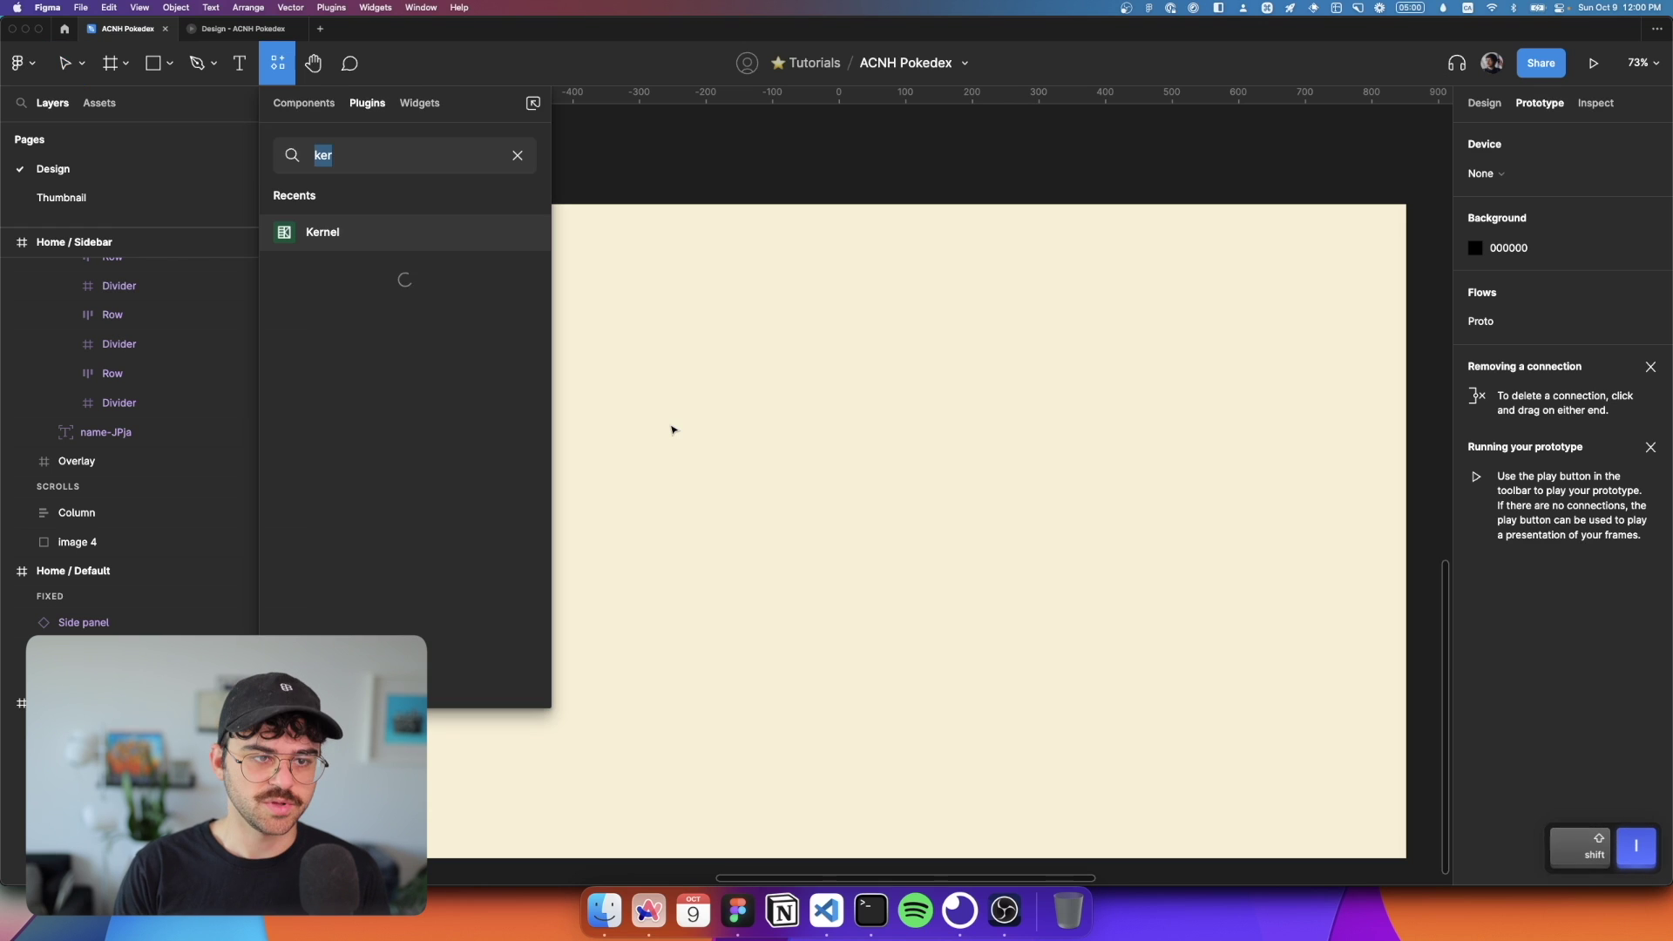
text(villa)
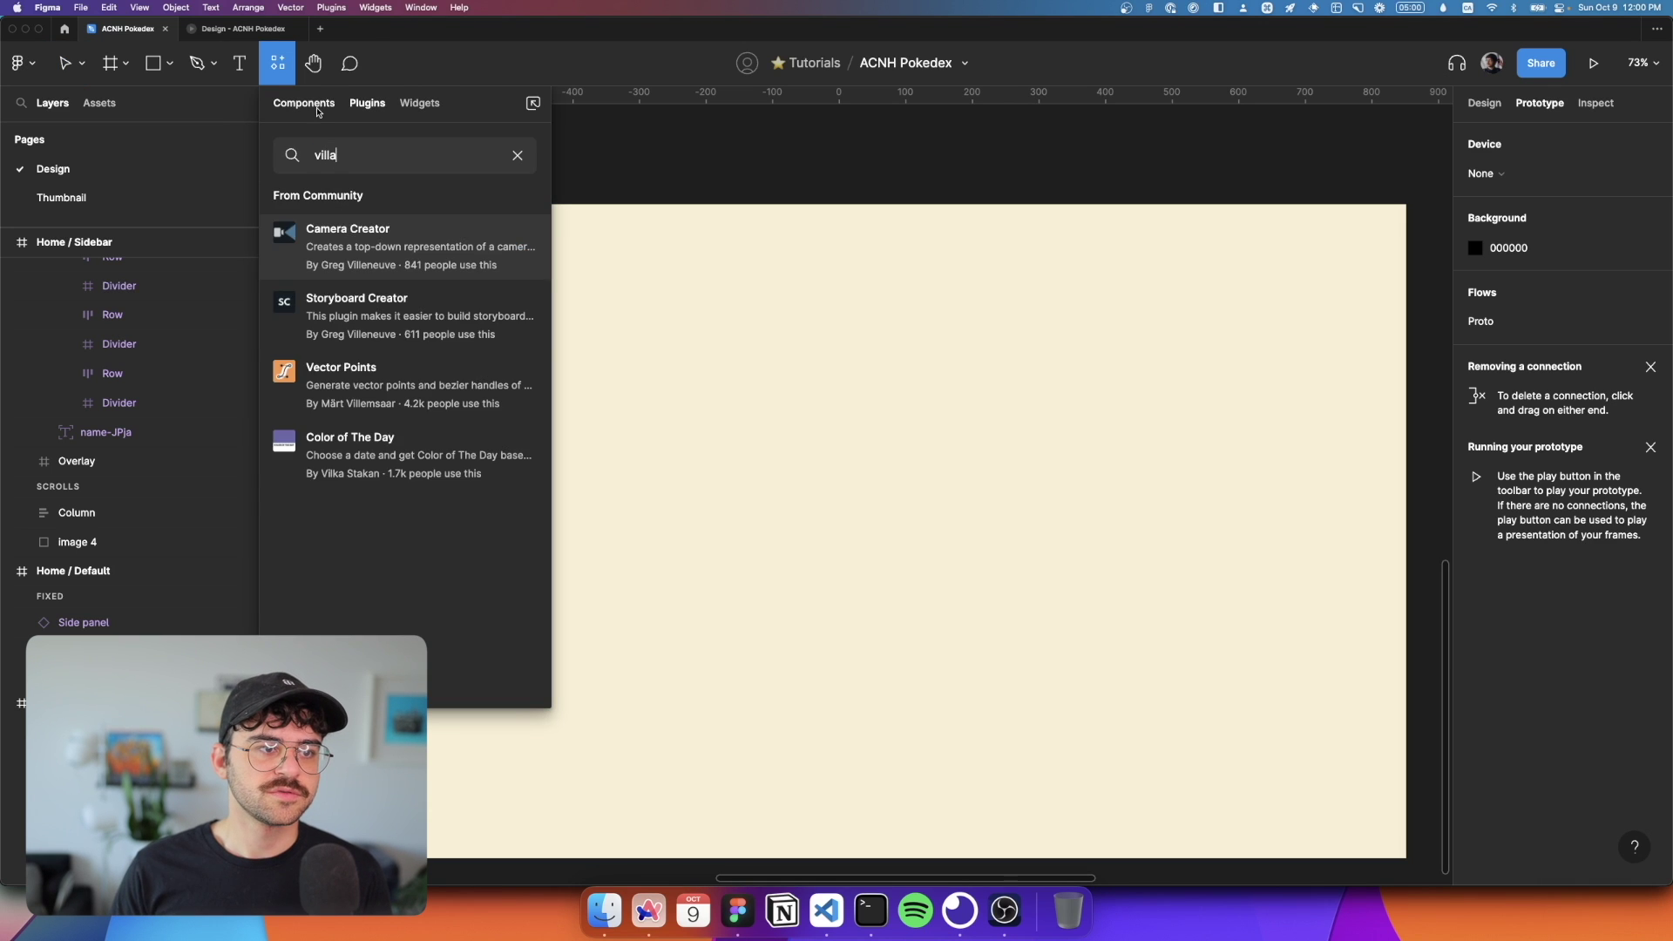
click(315, 105)
drag(329, 235, 1168, 311)
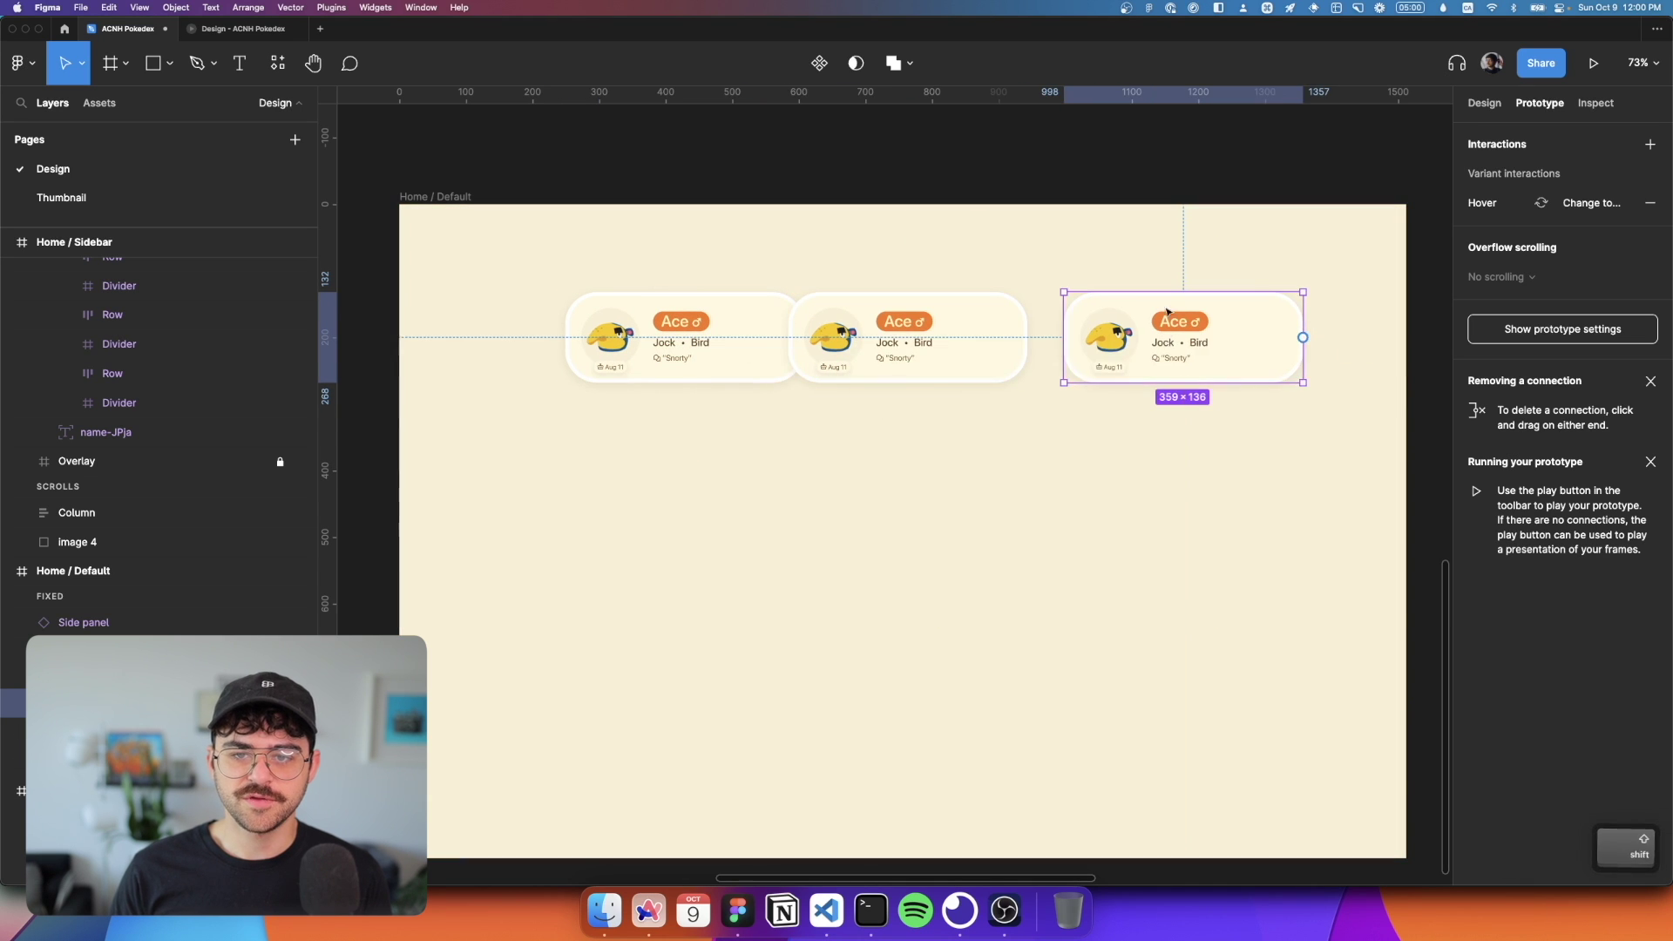
Step: Wrap the three cards in an auto-layout row with a 20 gap
drag(1397, 269, 609, 410)
key(shift+a)
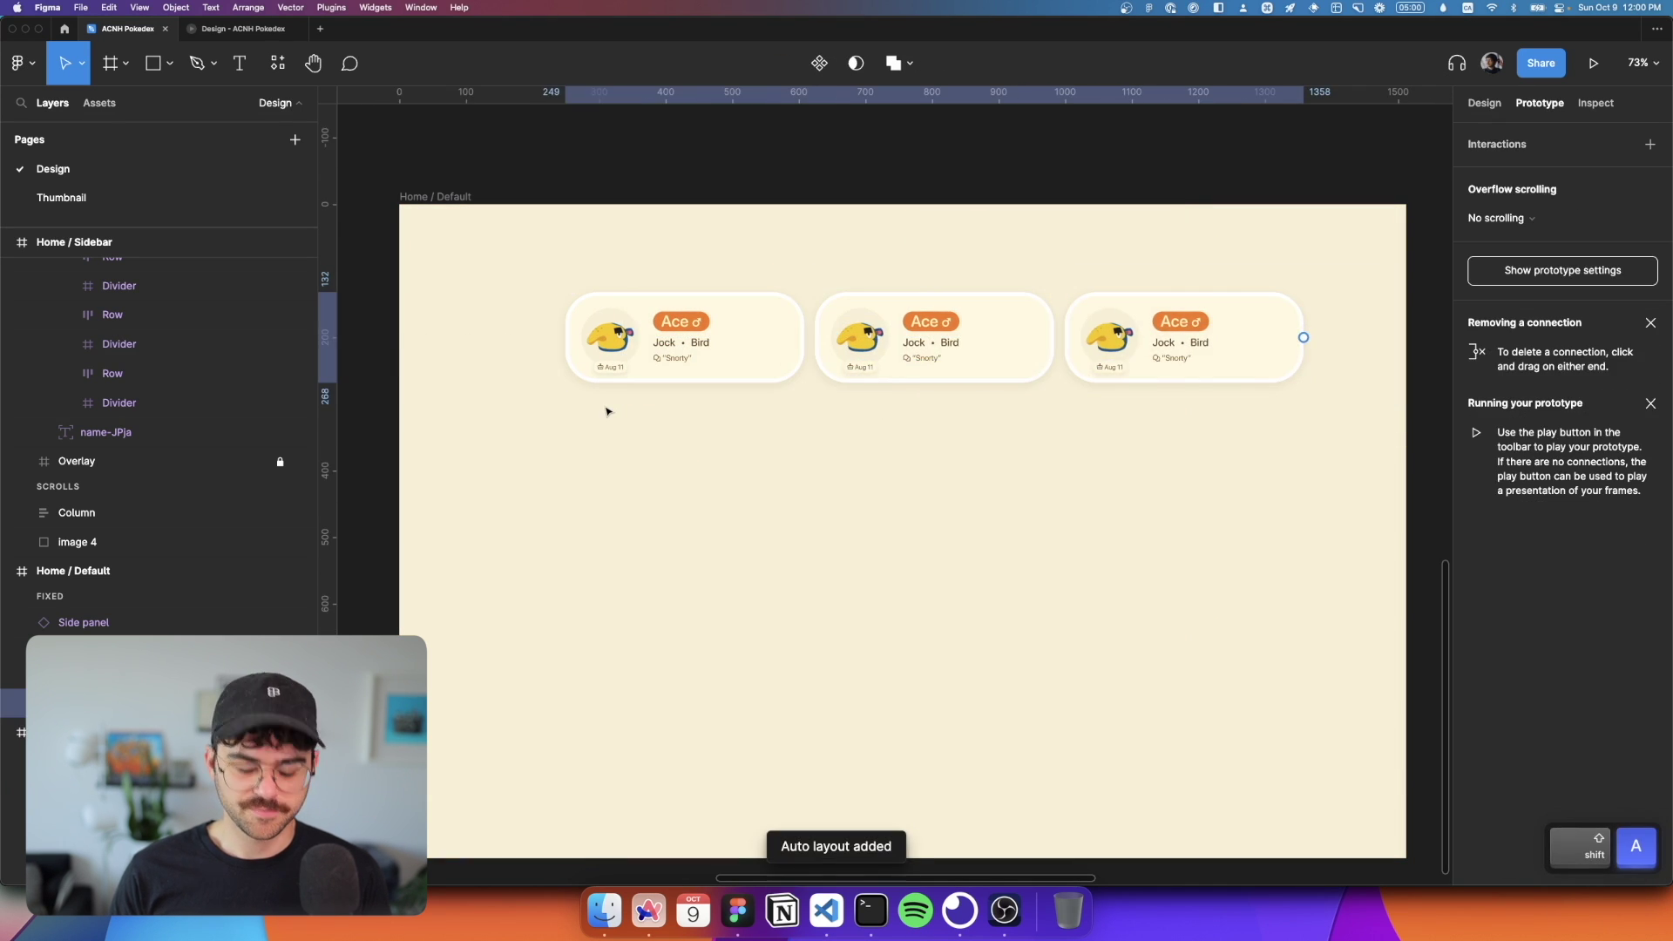
key(shift+r)
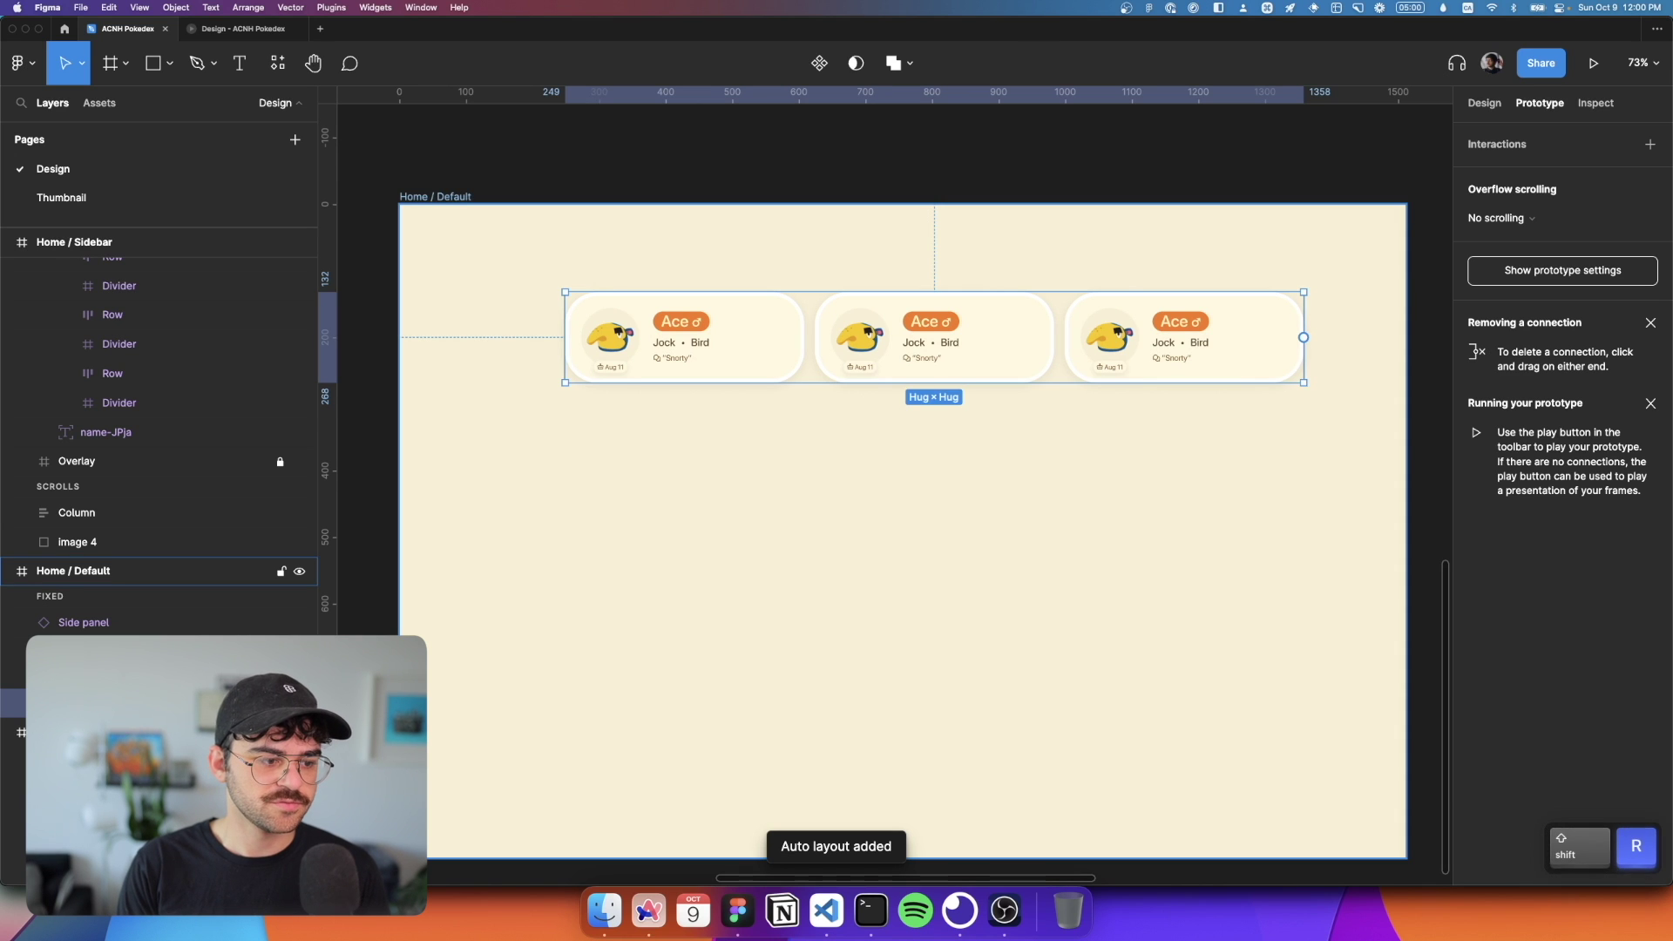
key(shift+2)
click(1501, 436)
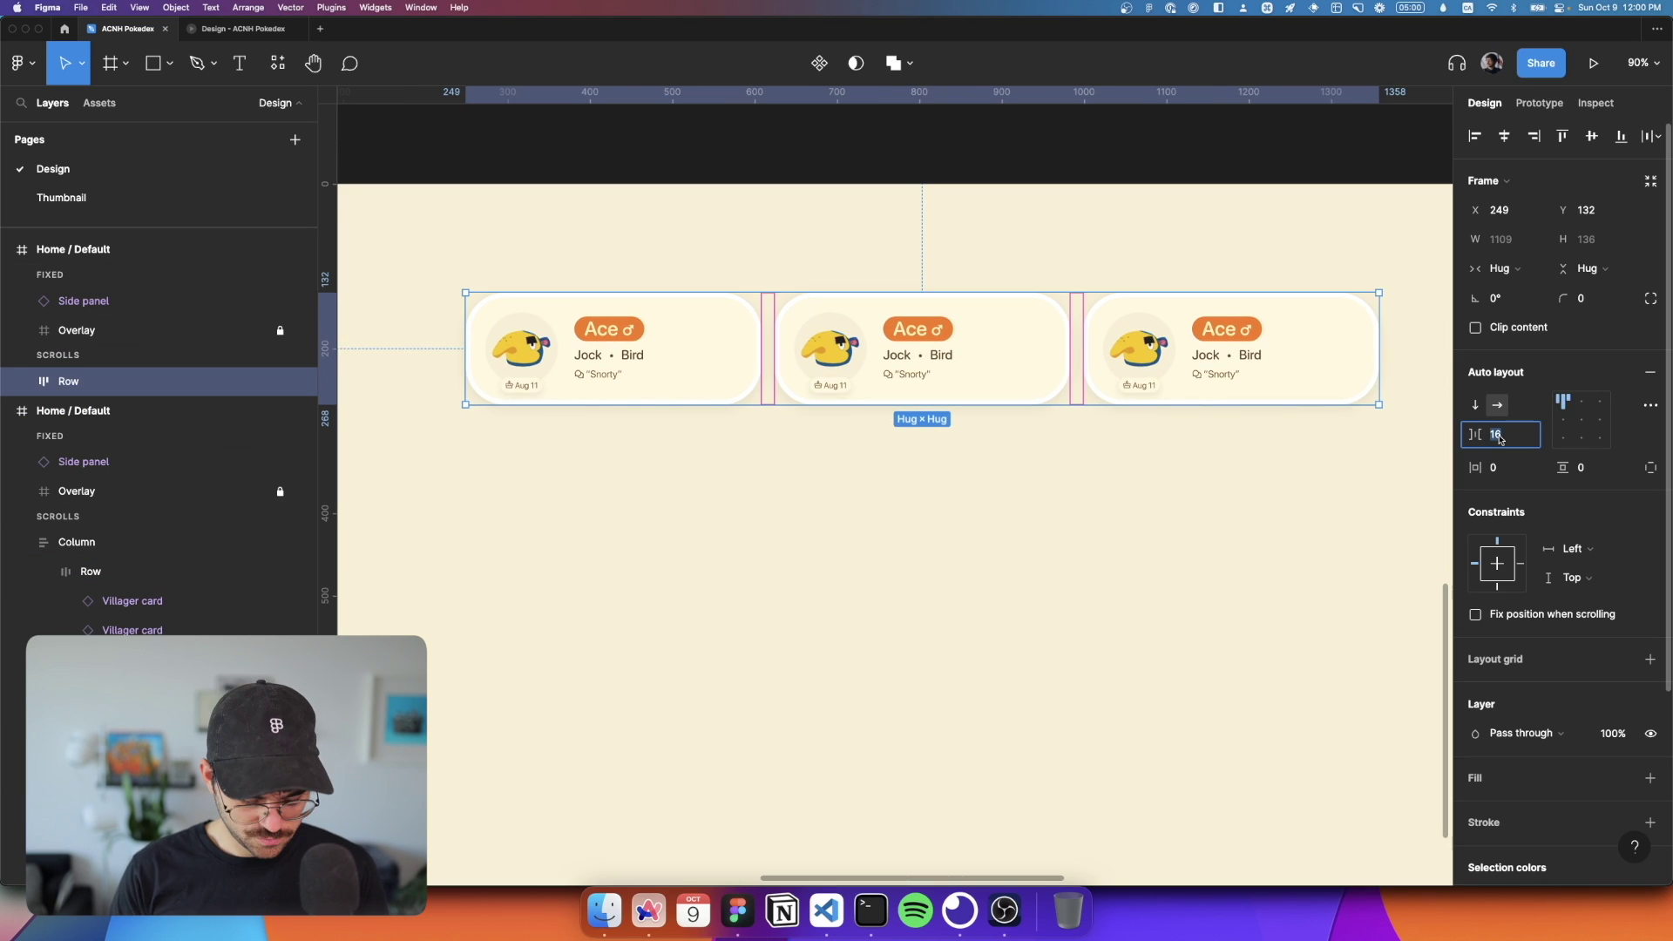
text(20)
key(Return)
Step: Duplicate the card row to stack more rows, then select all rows
scroll(989, 452, down, 3)
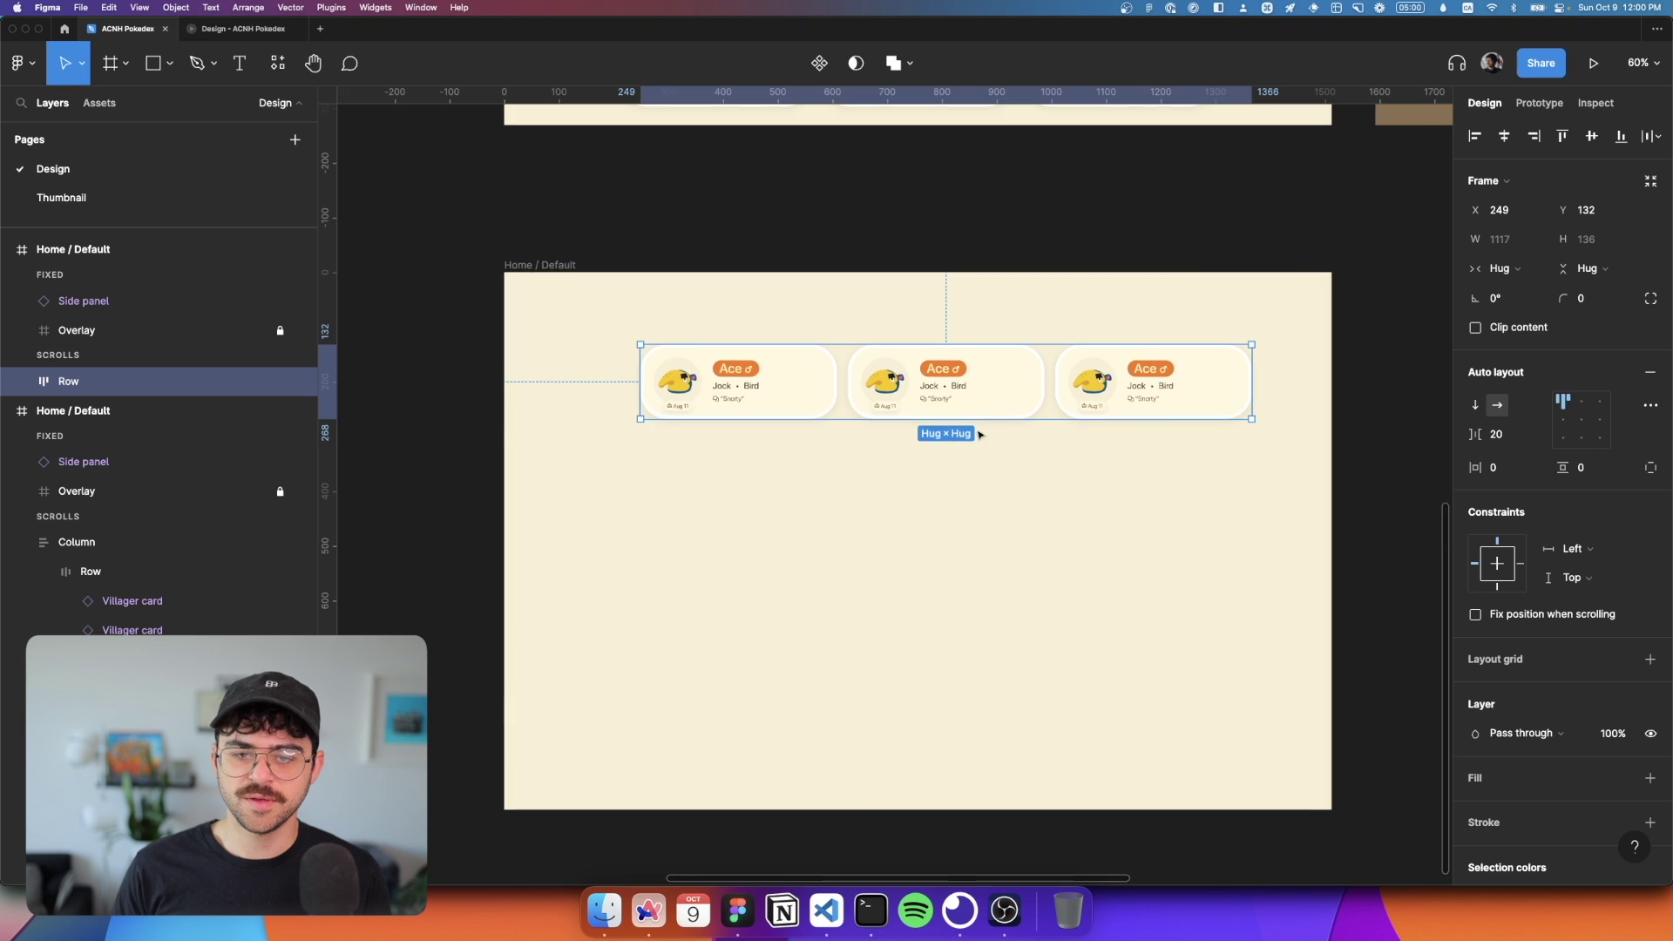
drag(924, 329, 873, 835)
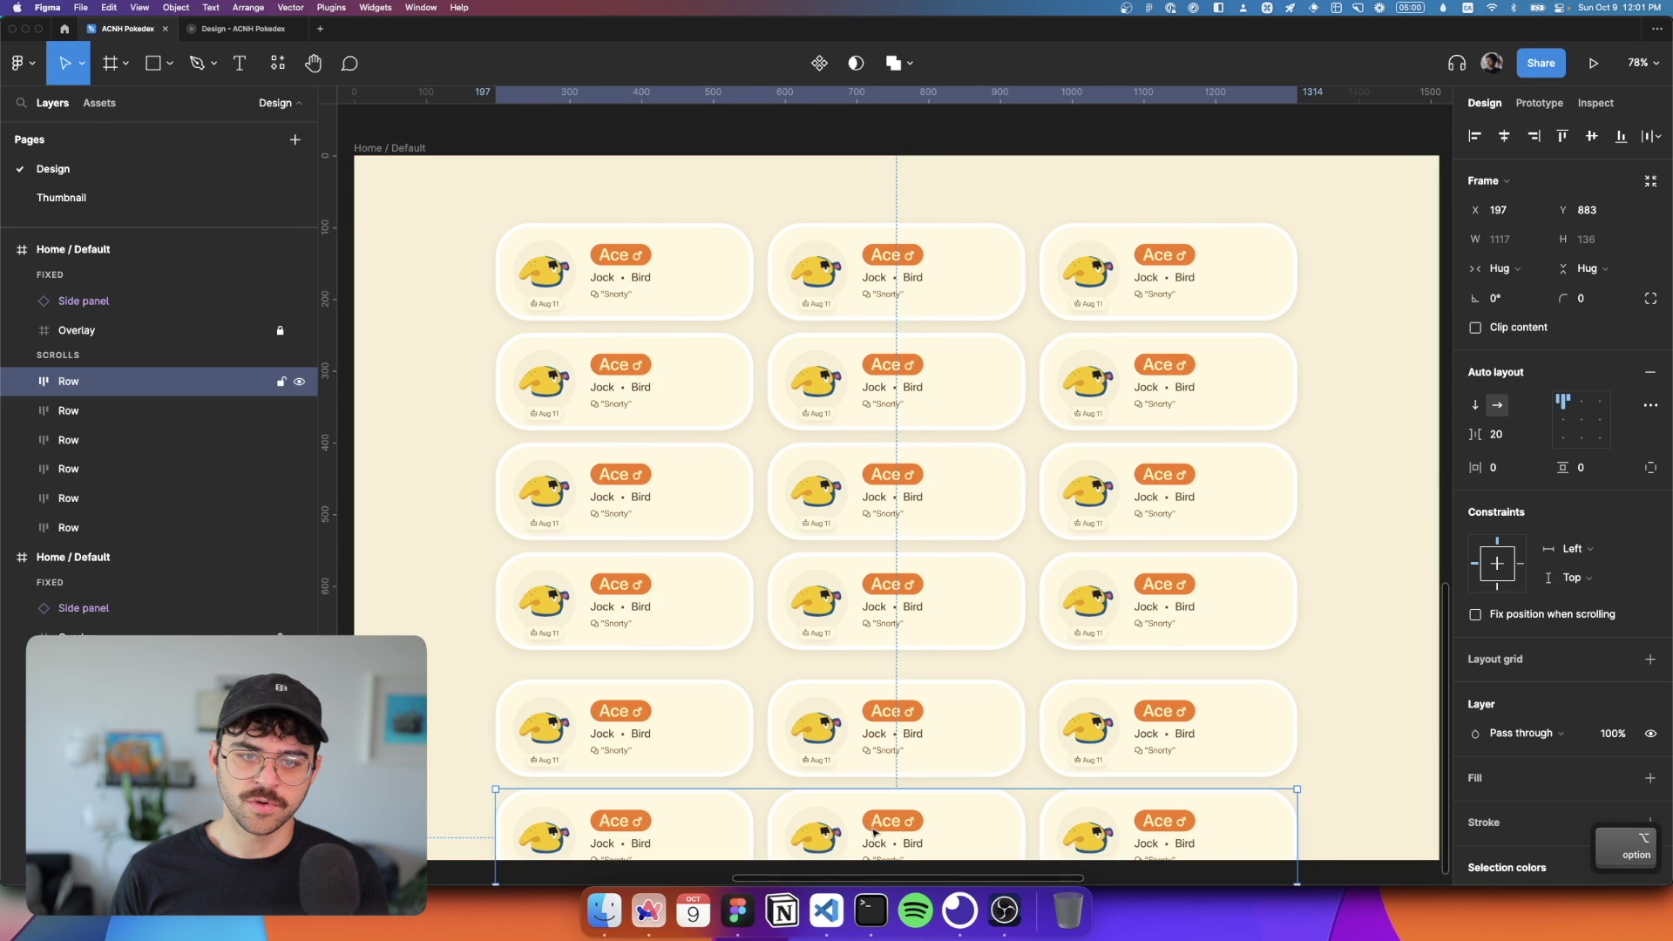
drag(928, 348, 926, 135)
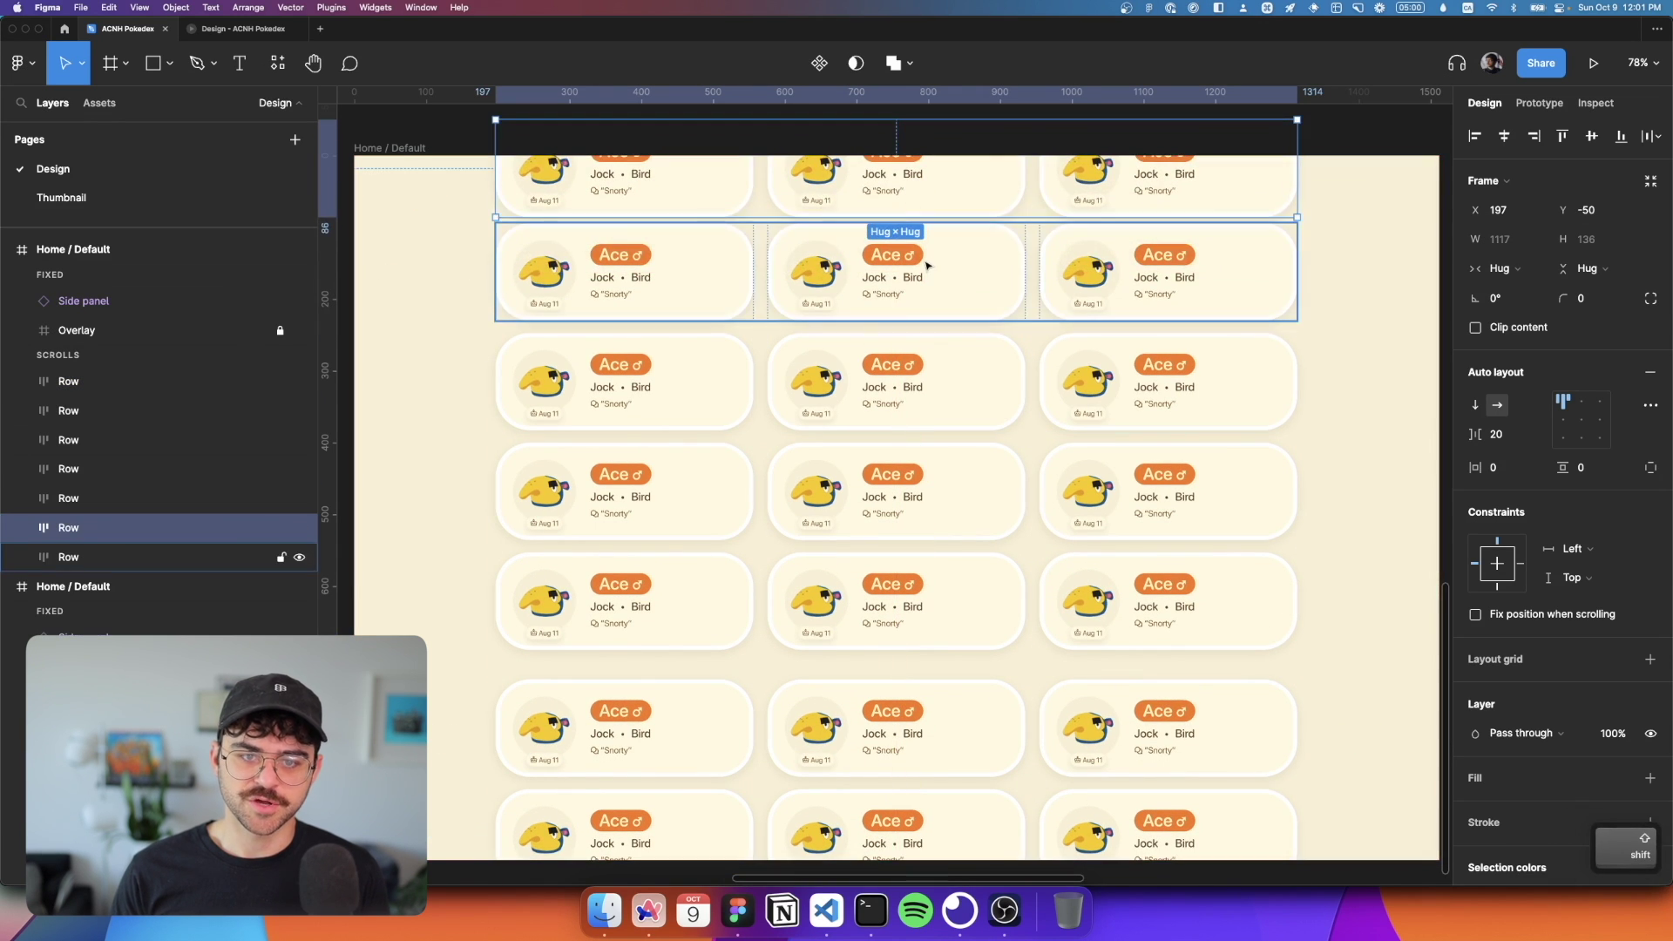
key(super+a)
Step: Stack the rows in a vertical auto-layout frame 'Villager grid' with 20 spacing, moved slightly down
key(shift+a)
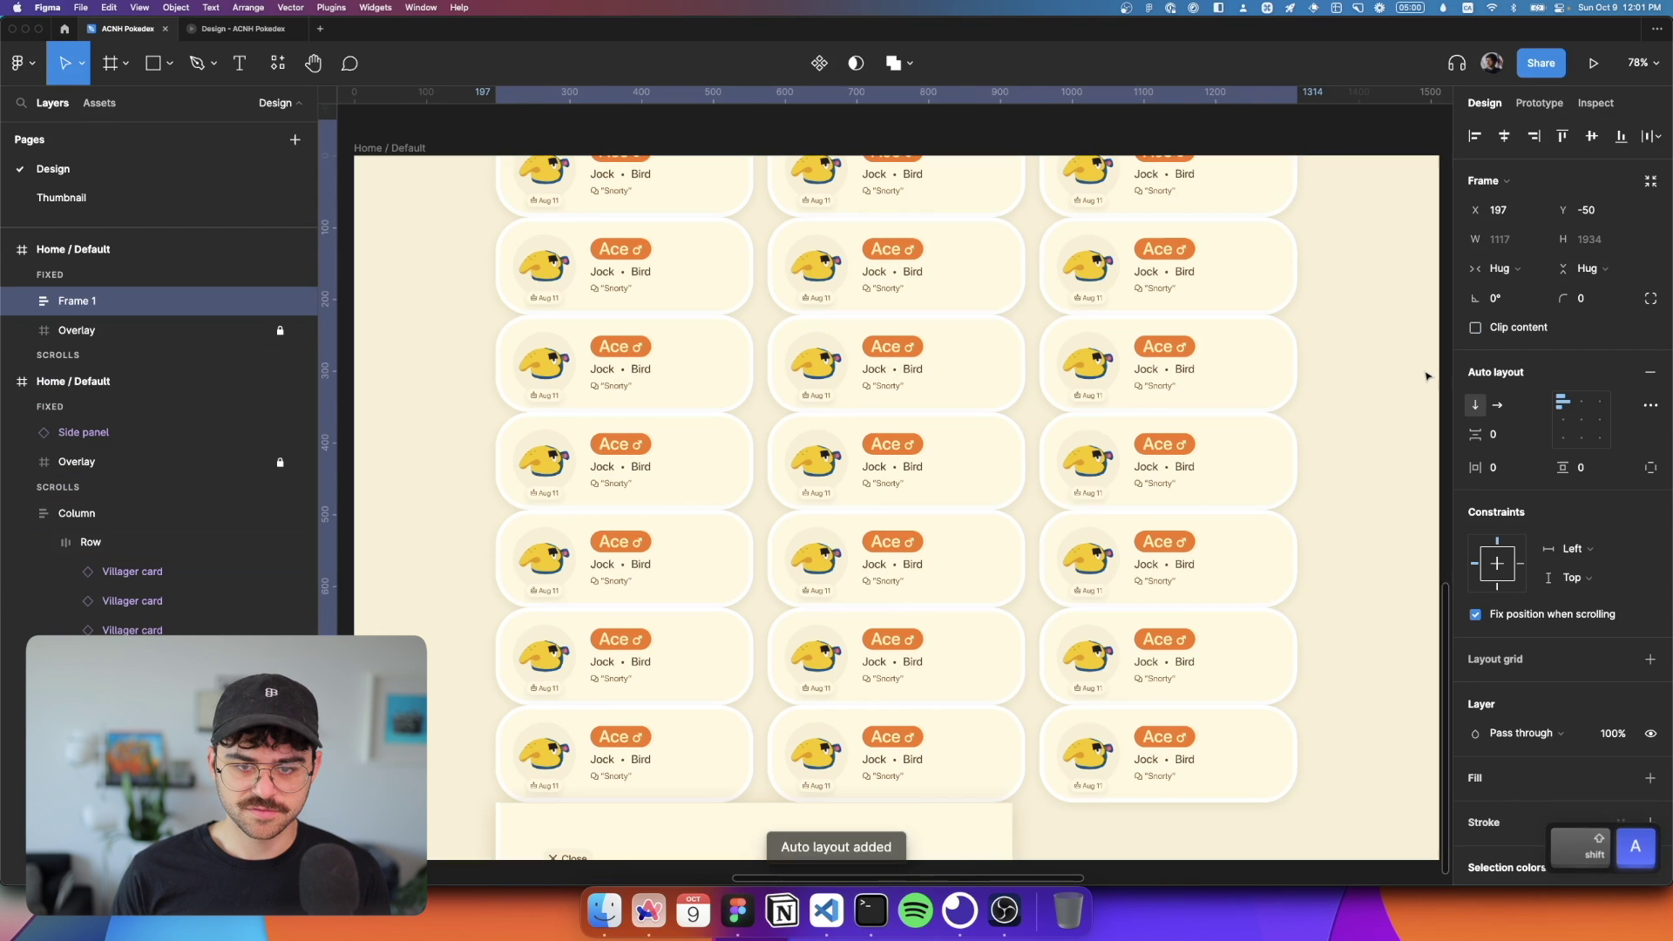
key(super+r)
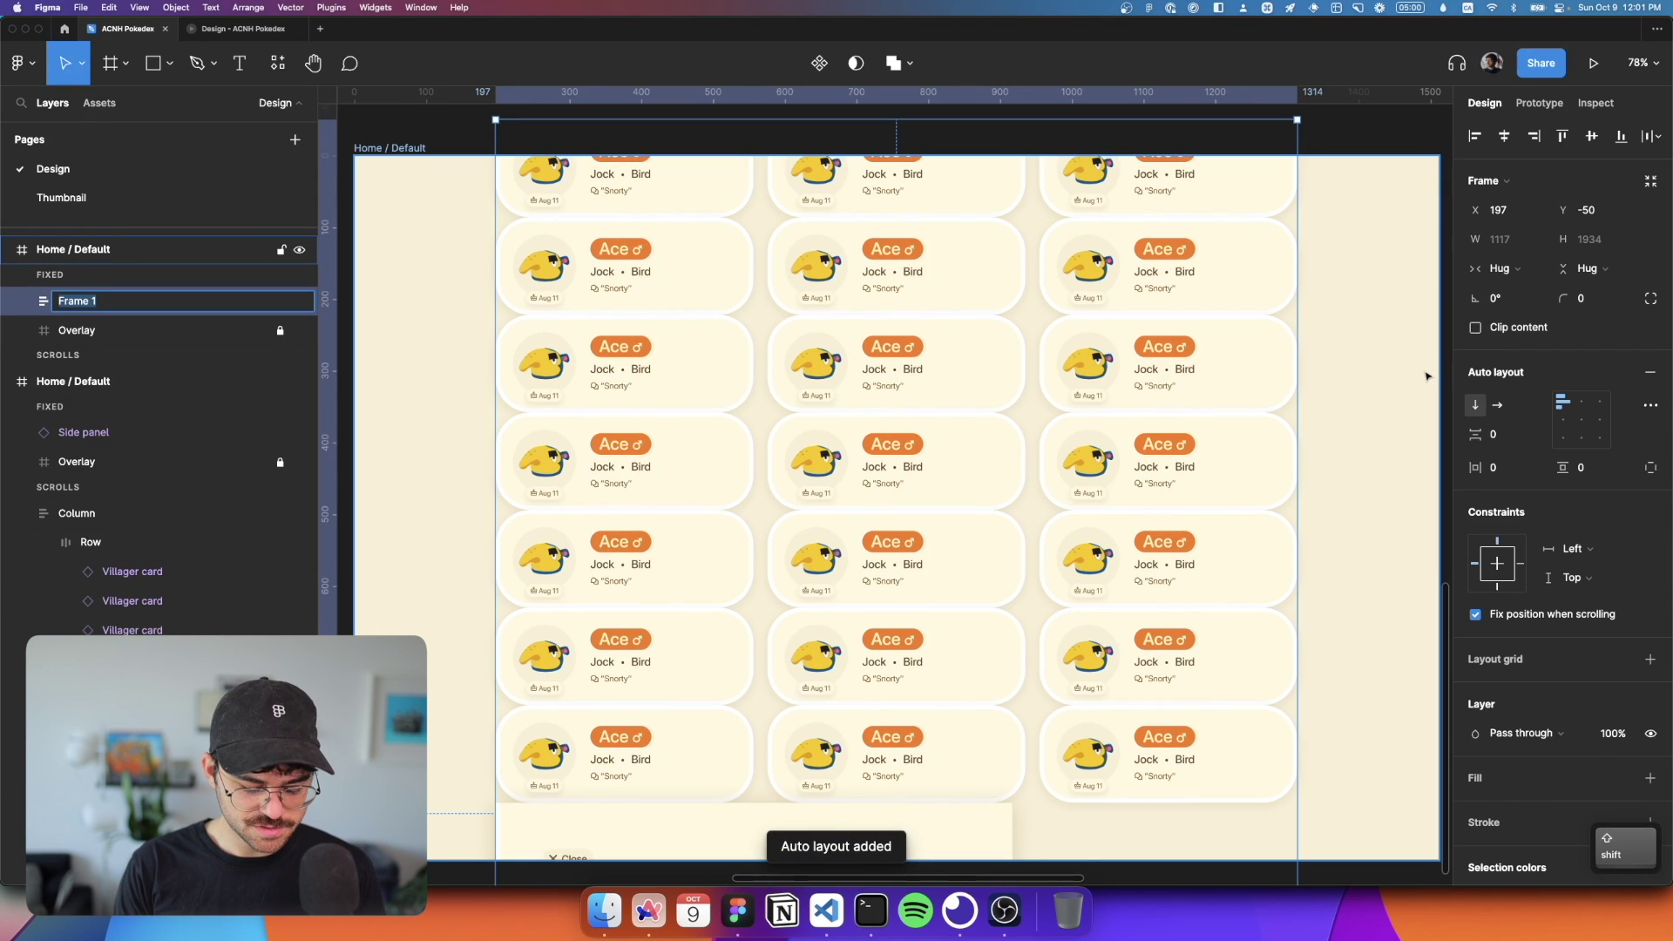
text(Villager)
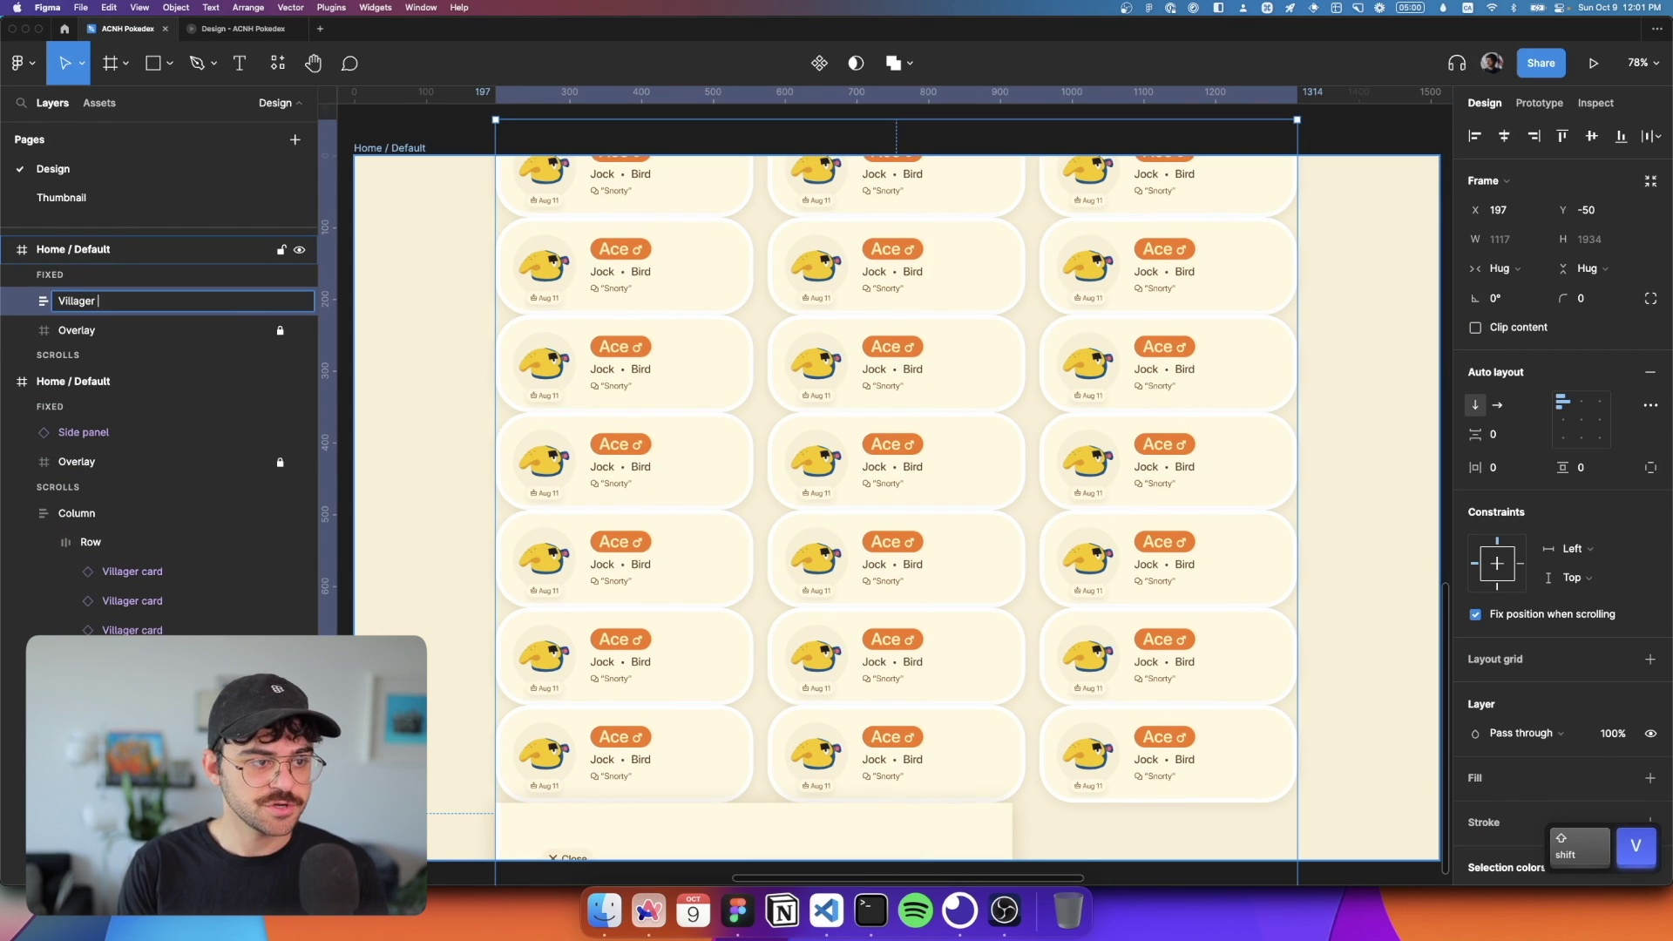
text( grid)
key(Return)
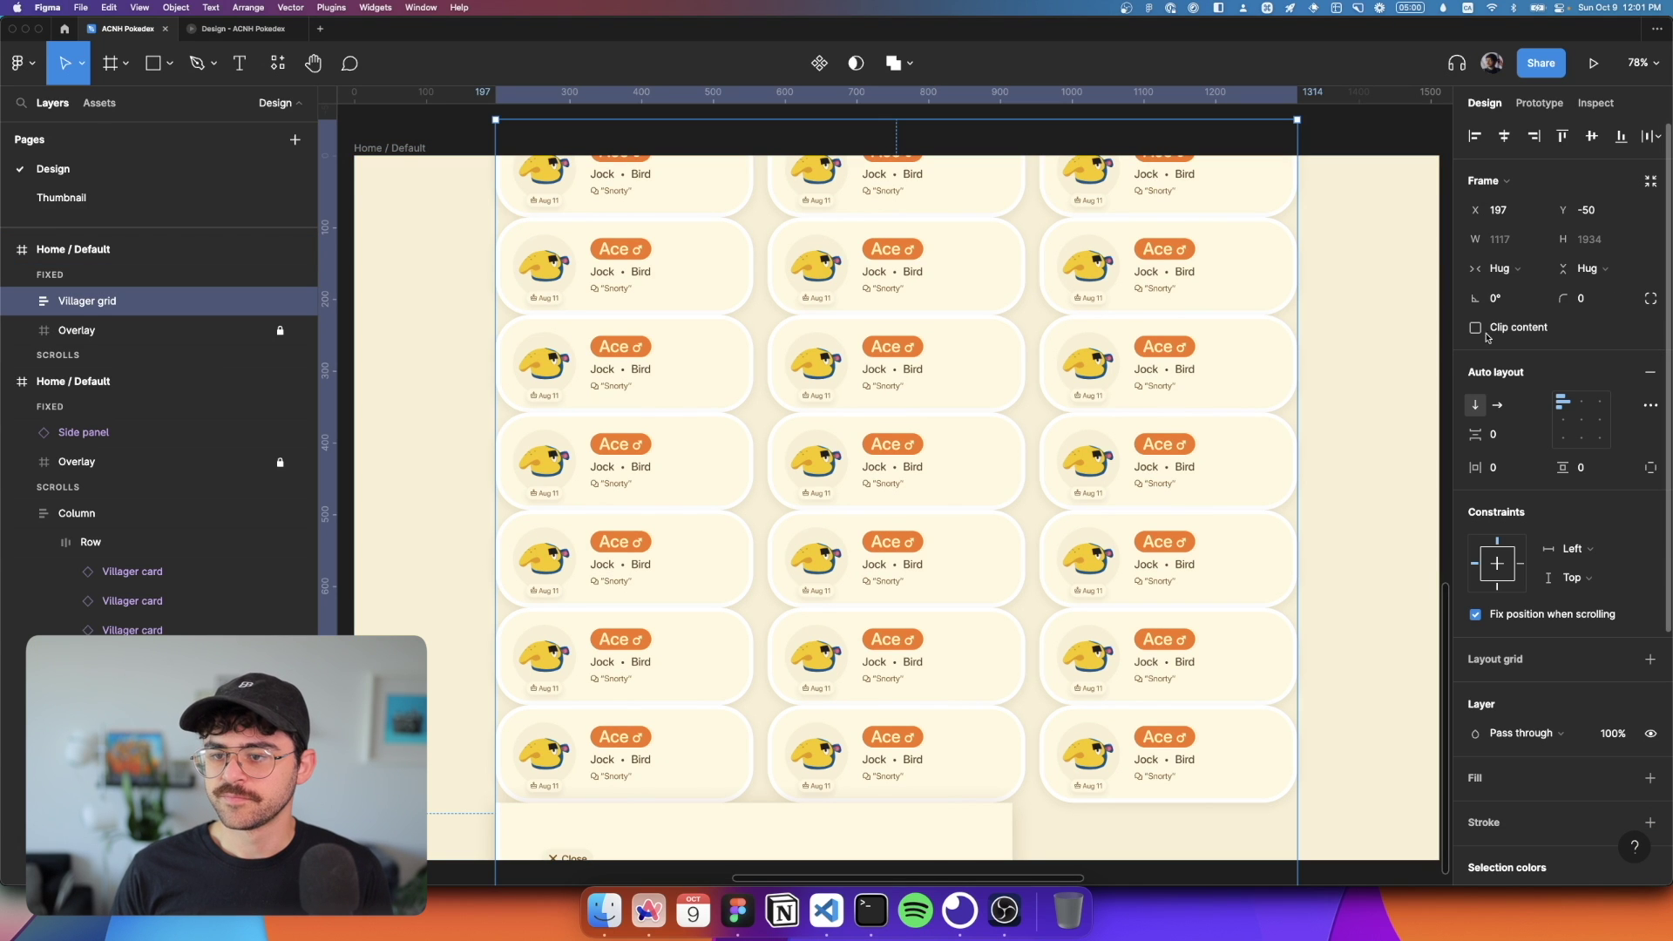
click(1510, 436)
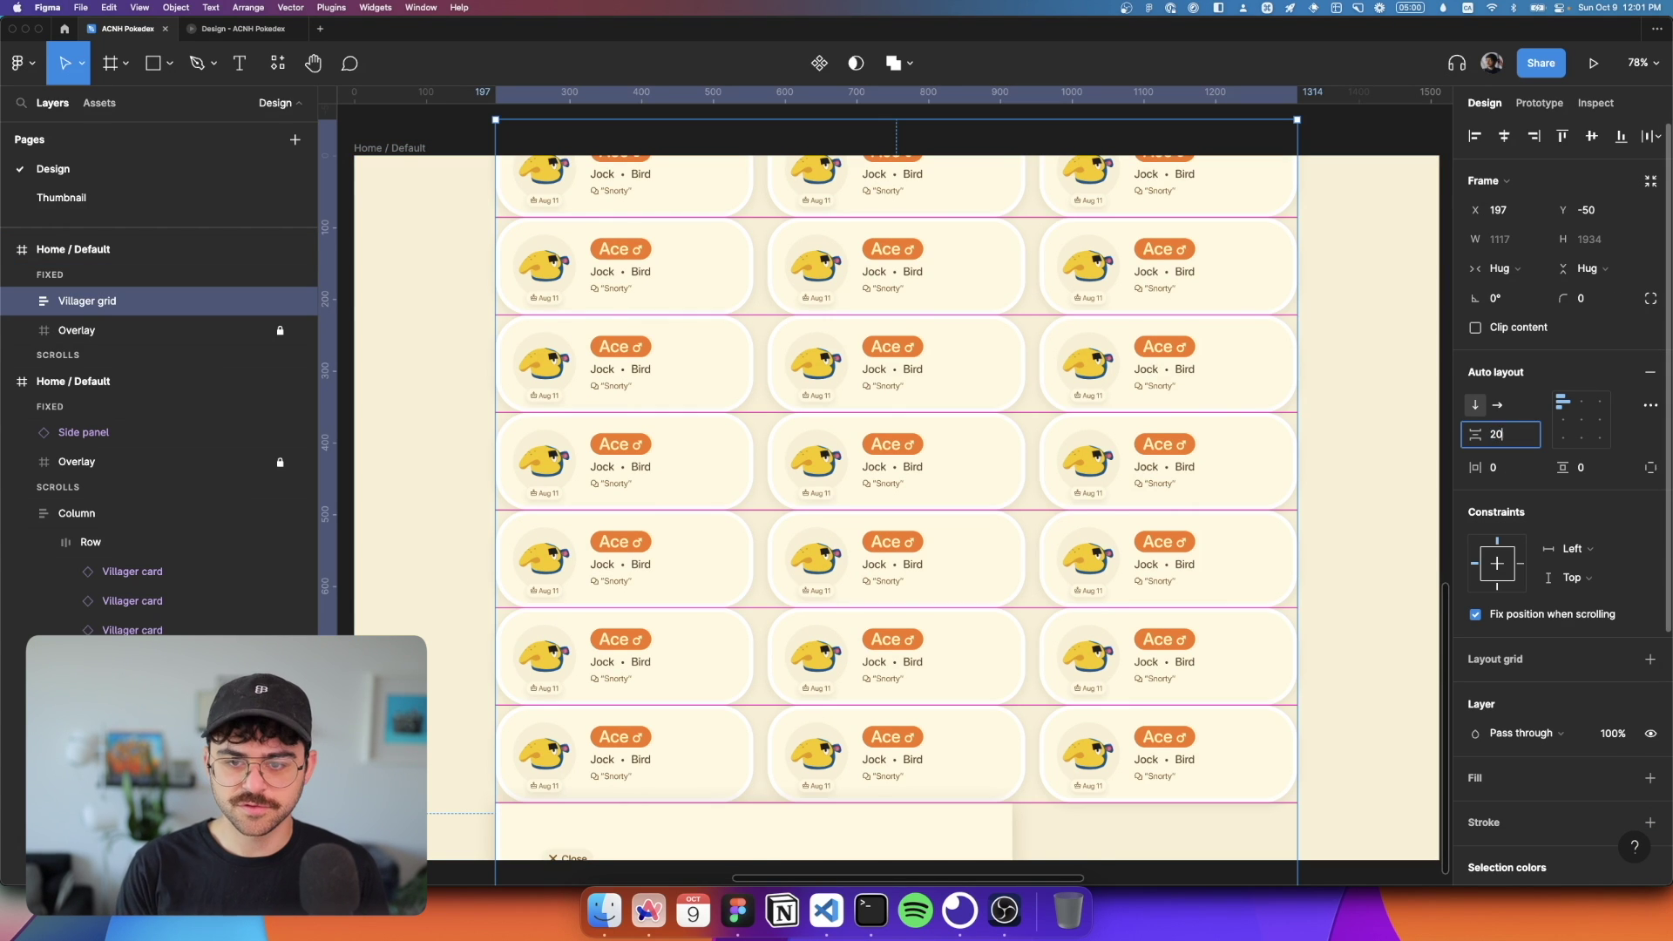
text(20)
key(Return)
drag(1143, 329, 1173, 375)
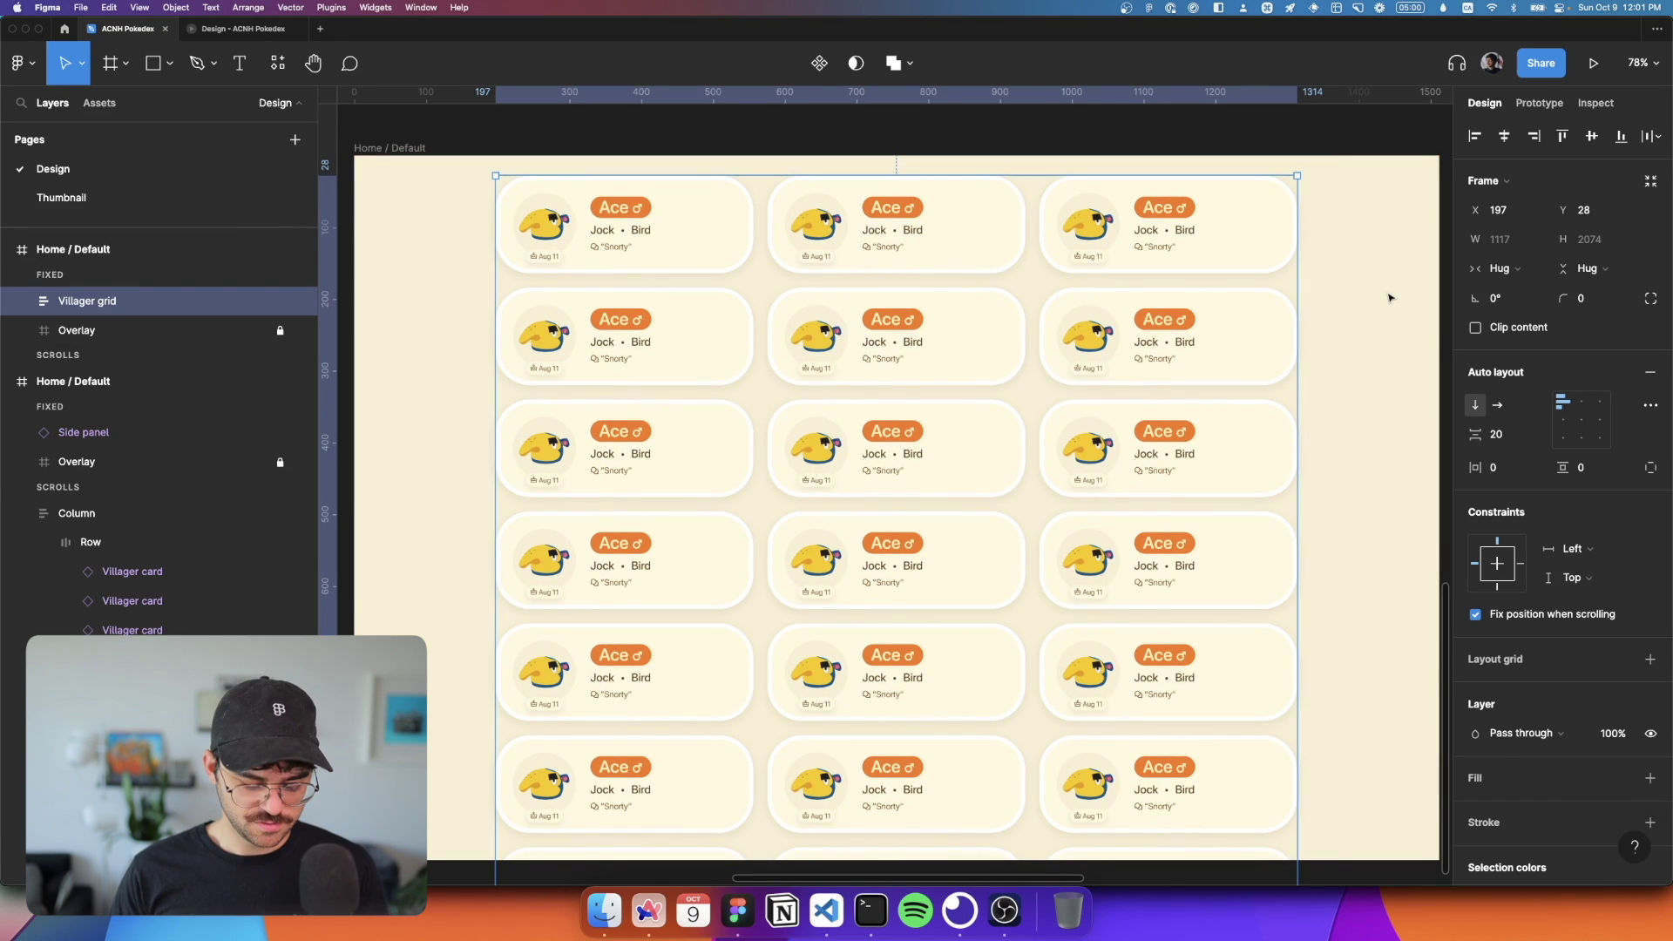
key(super)
Step: Wrap the Villager grid in an auto-layout frame named 'Container' with fixed width 1152
key(shift+a)
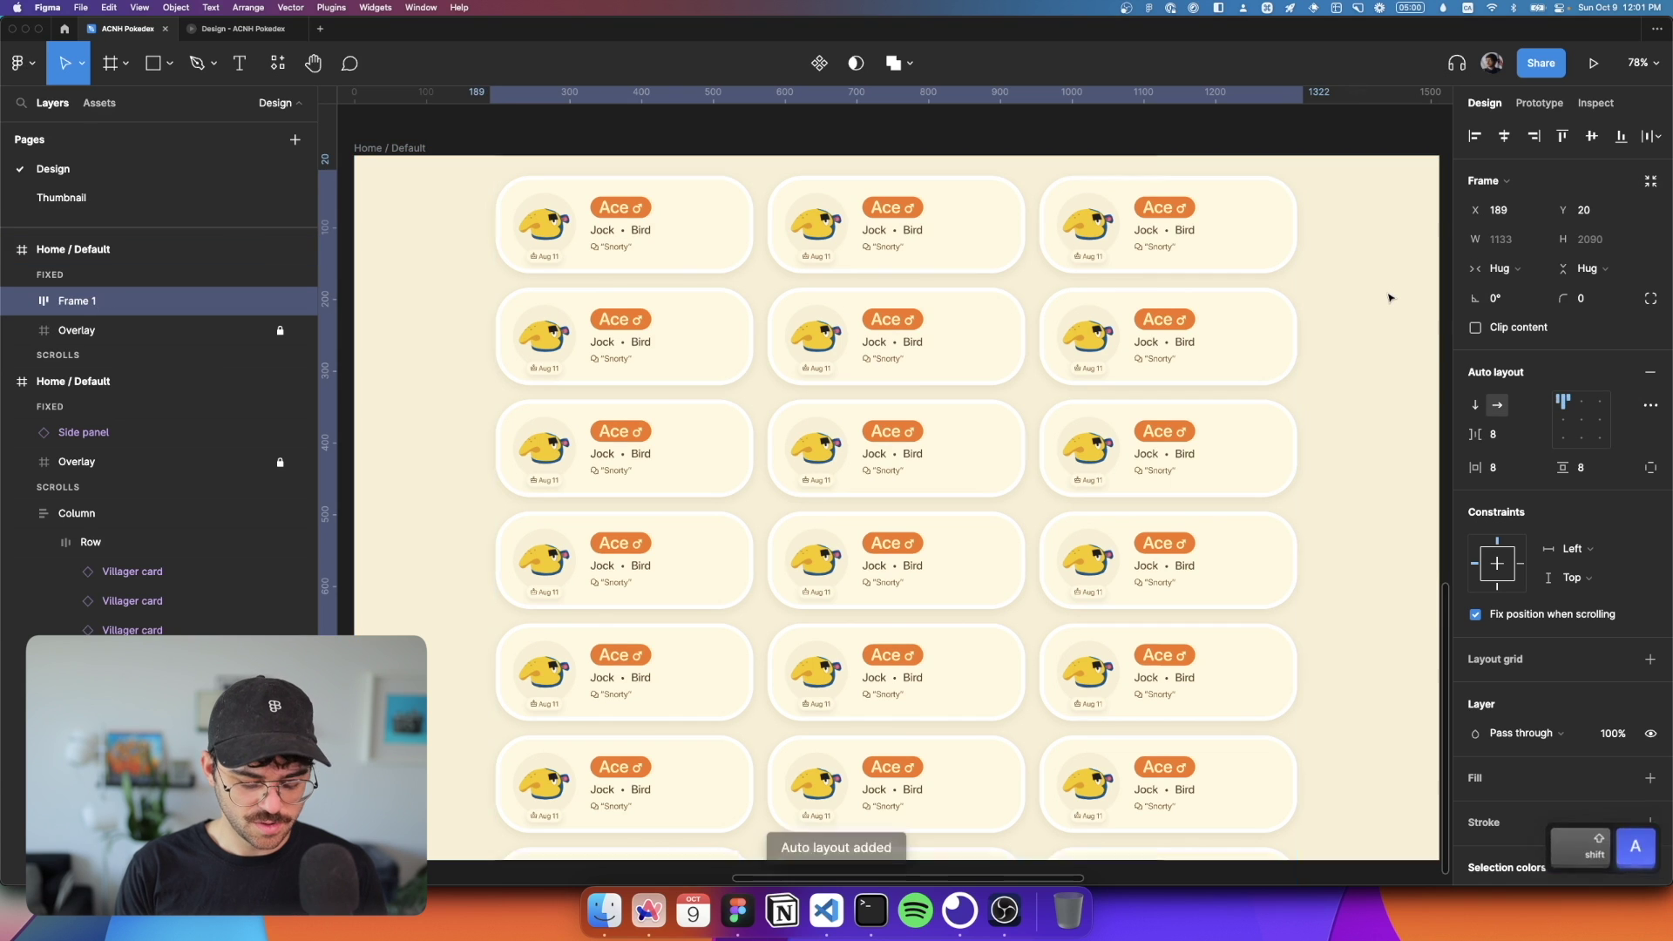
key(o)
key(shift+c)
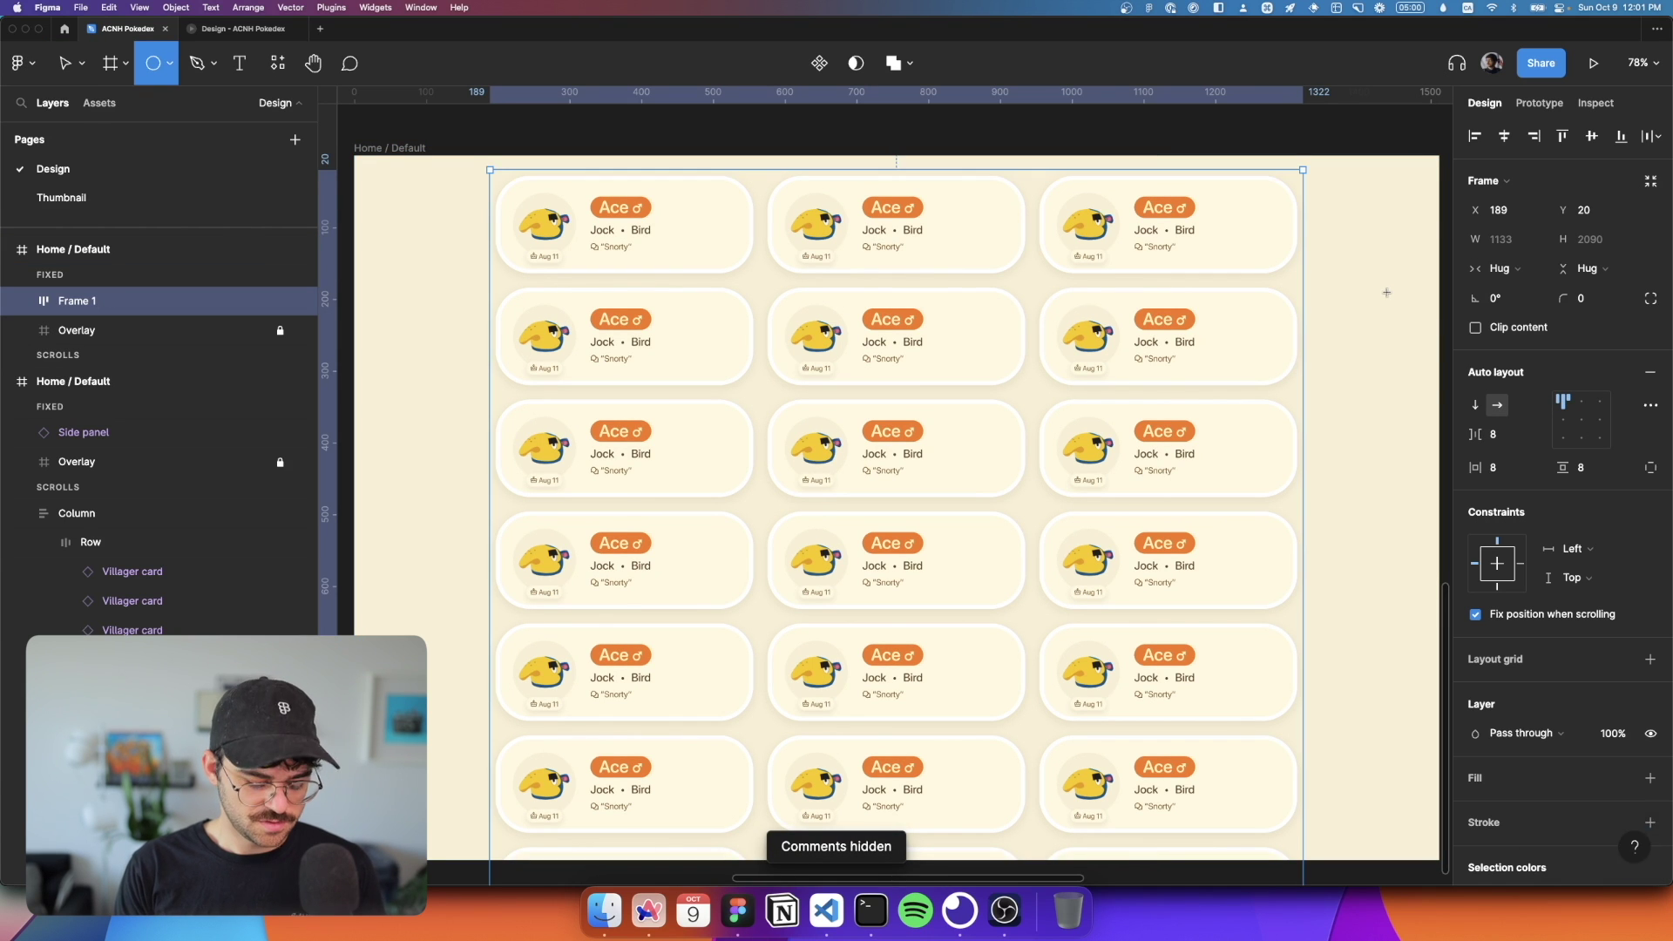
key(super+r)
text(Container)
key(Return)
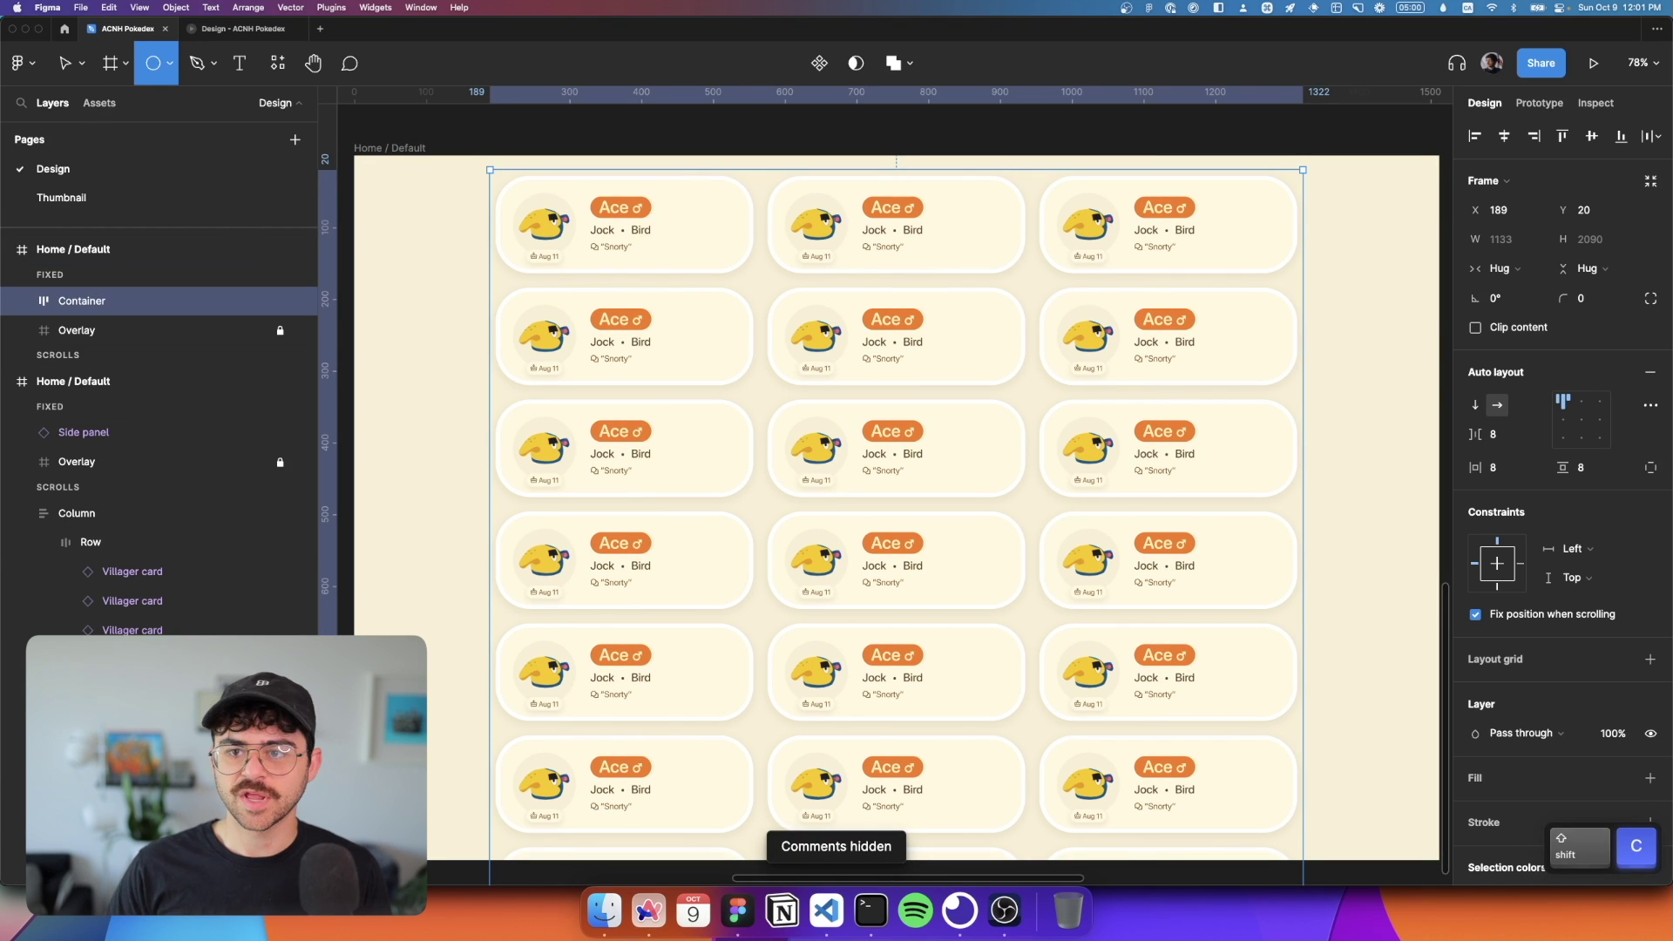
click(1500, 269)
click(1523, 246)
click(1523, 246)
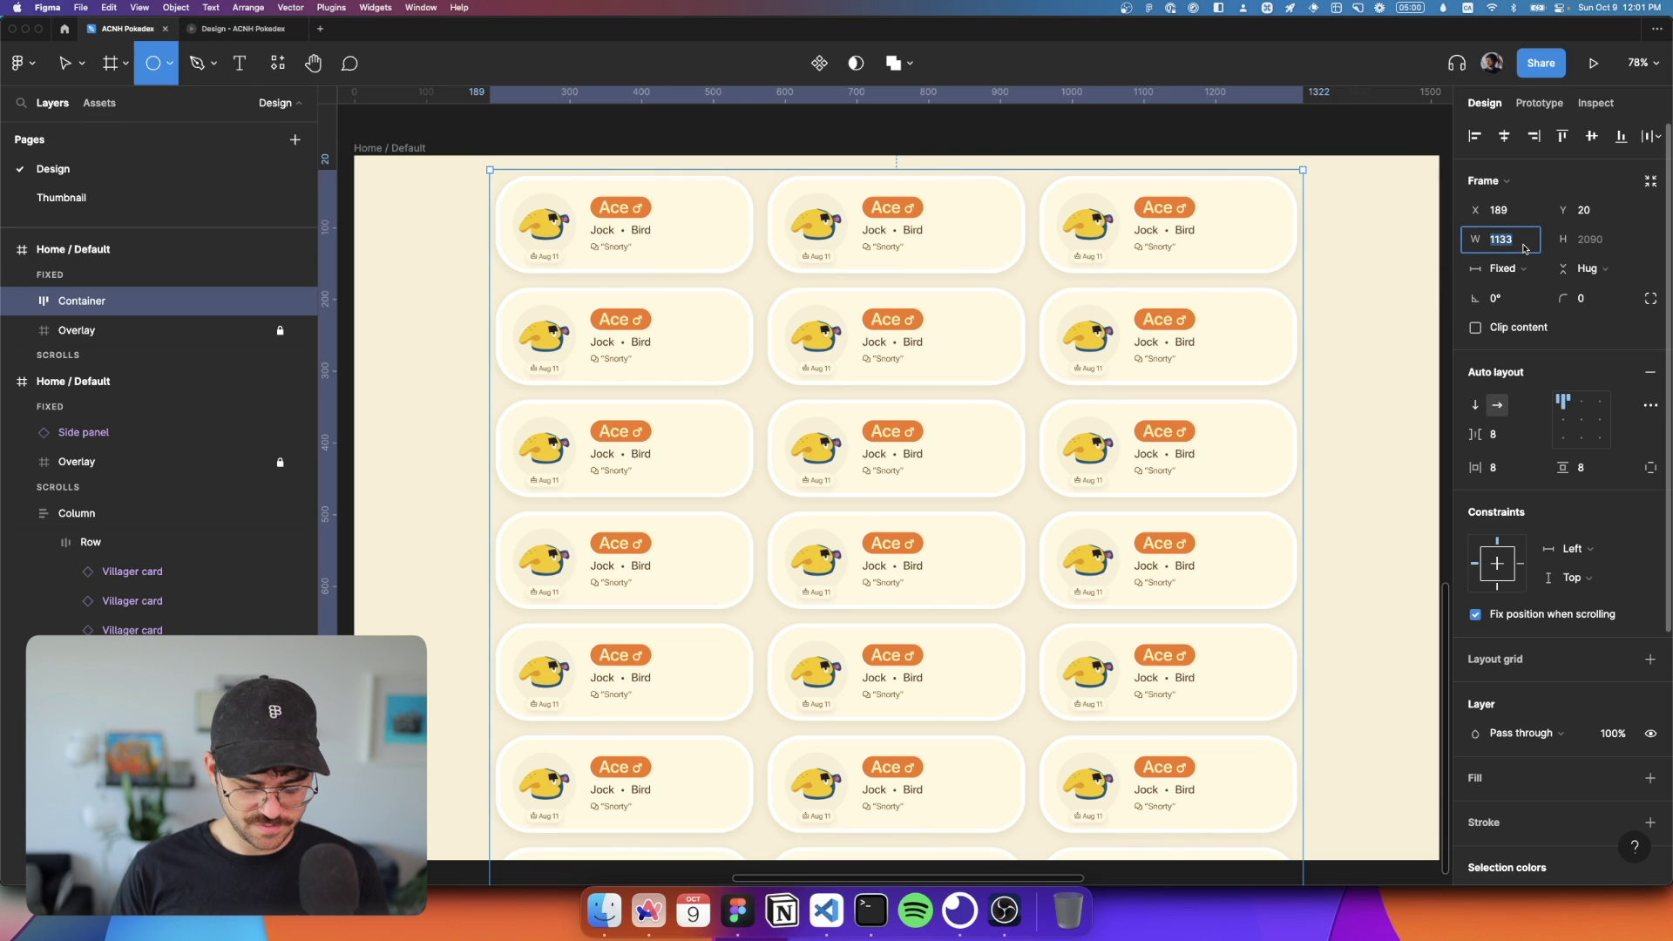
text(1152)
key(Return)
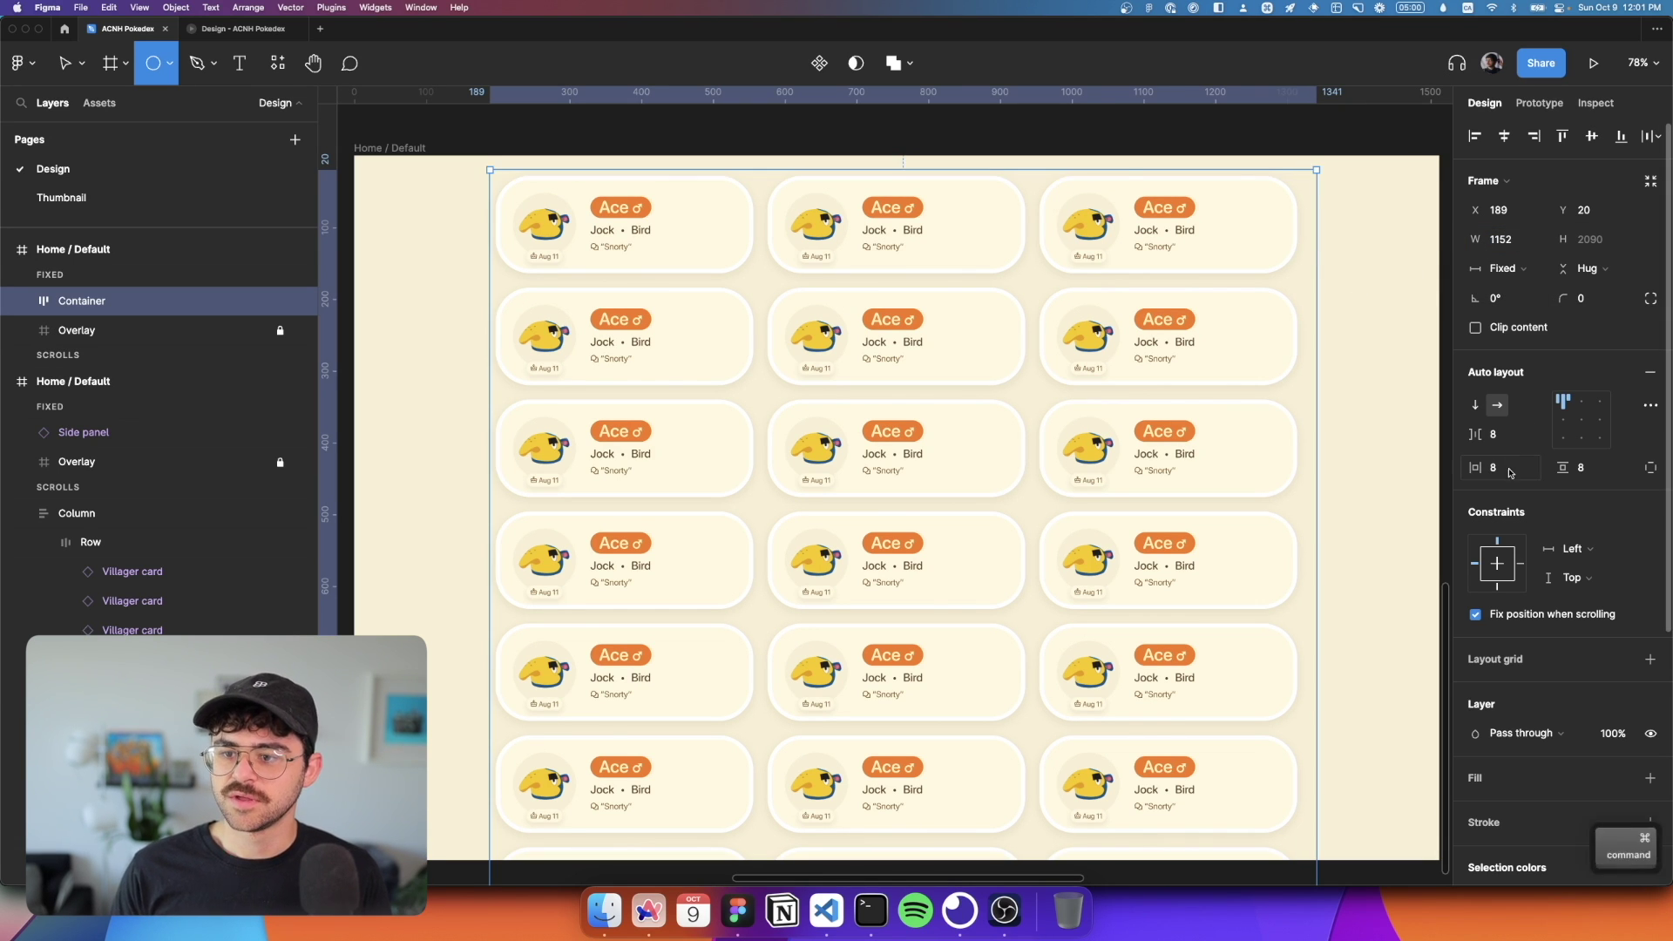
Step: Give the Container 0 vertical and 32 side padding, centred horizontally
drag(1475, 467, 1464, 434)
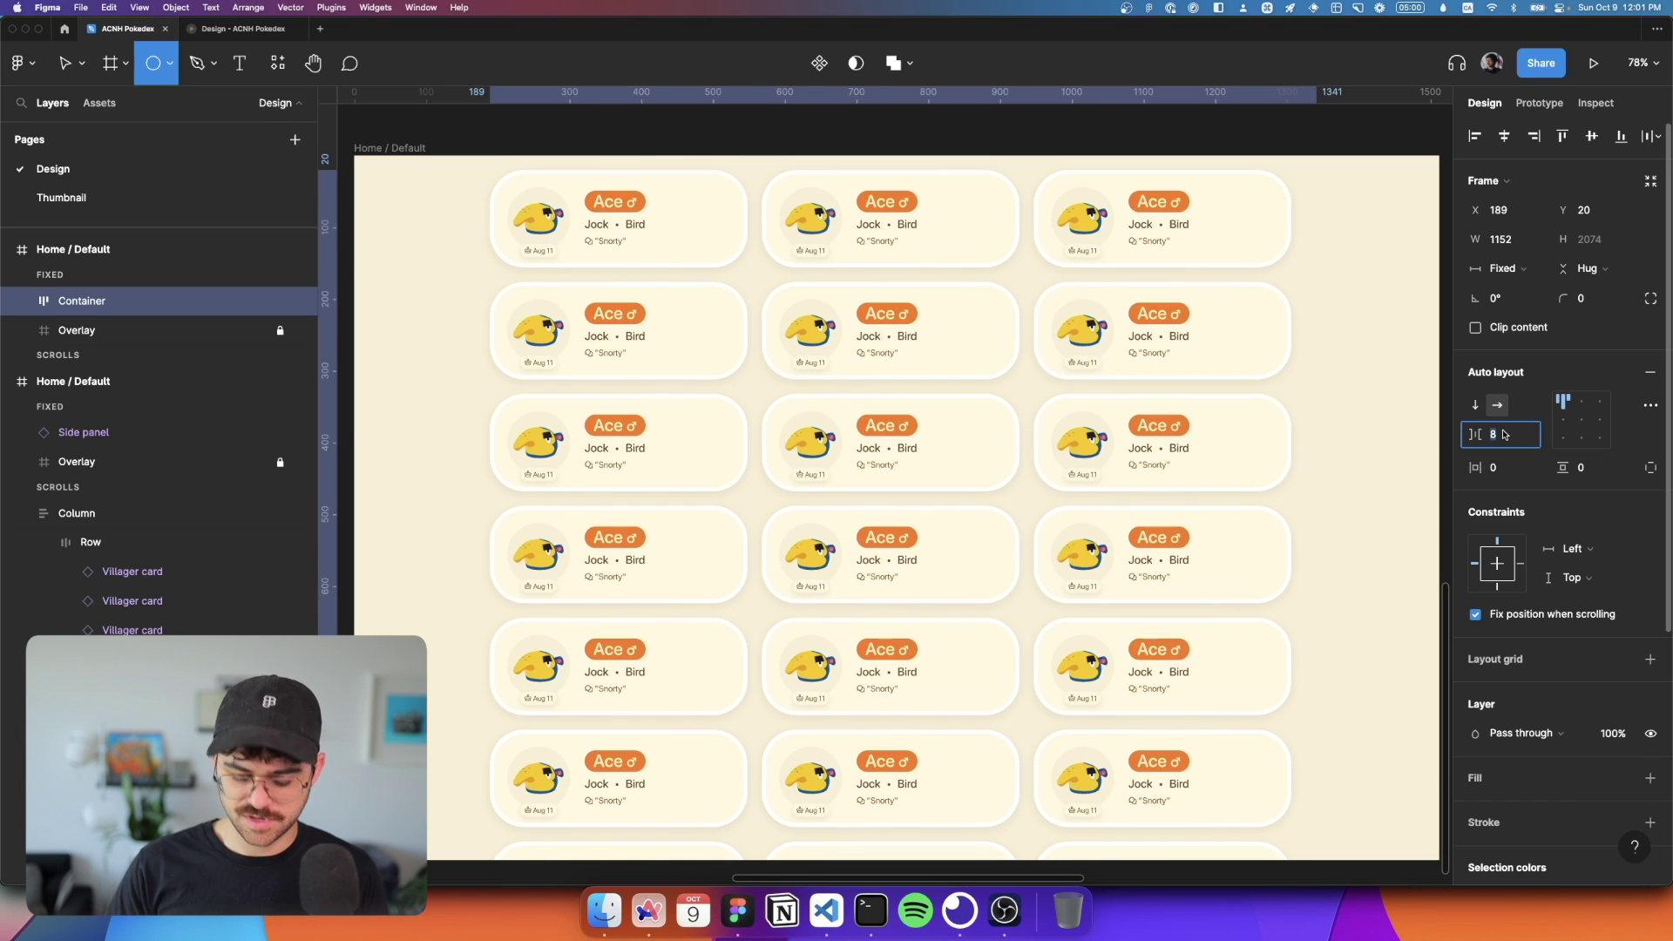
click(1510, 471)
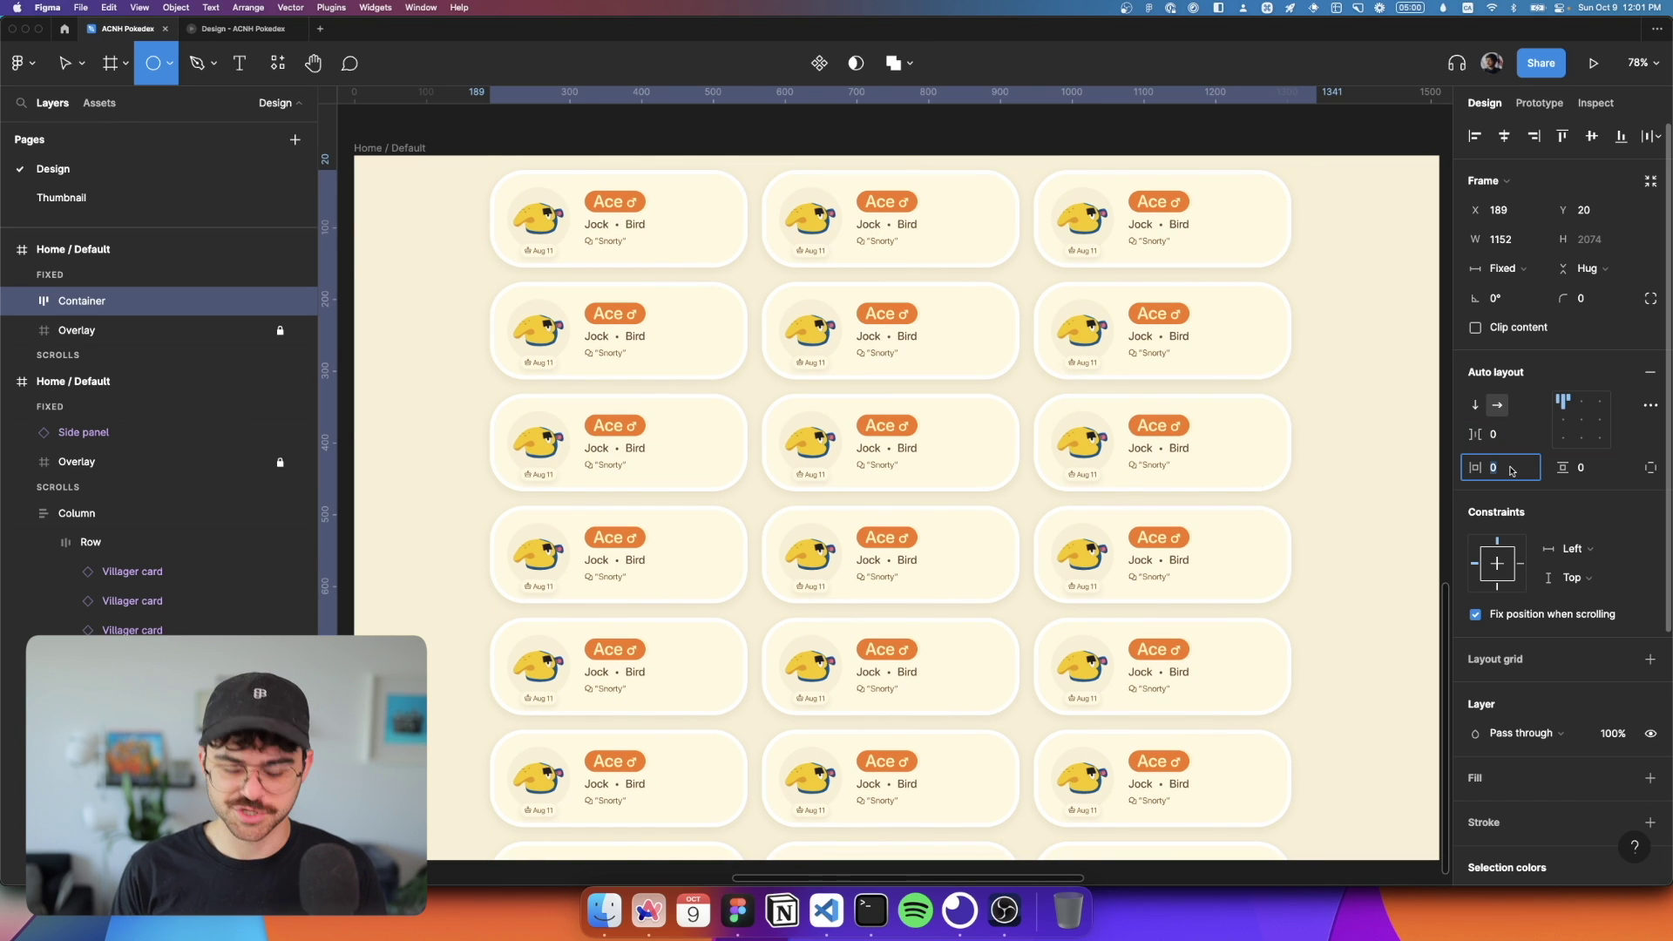
text(32)
key(Return)
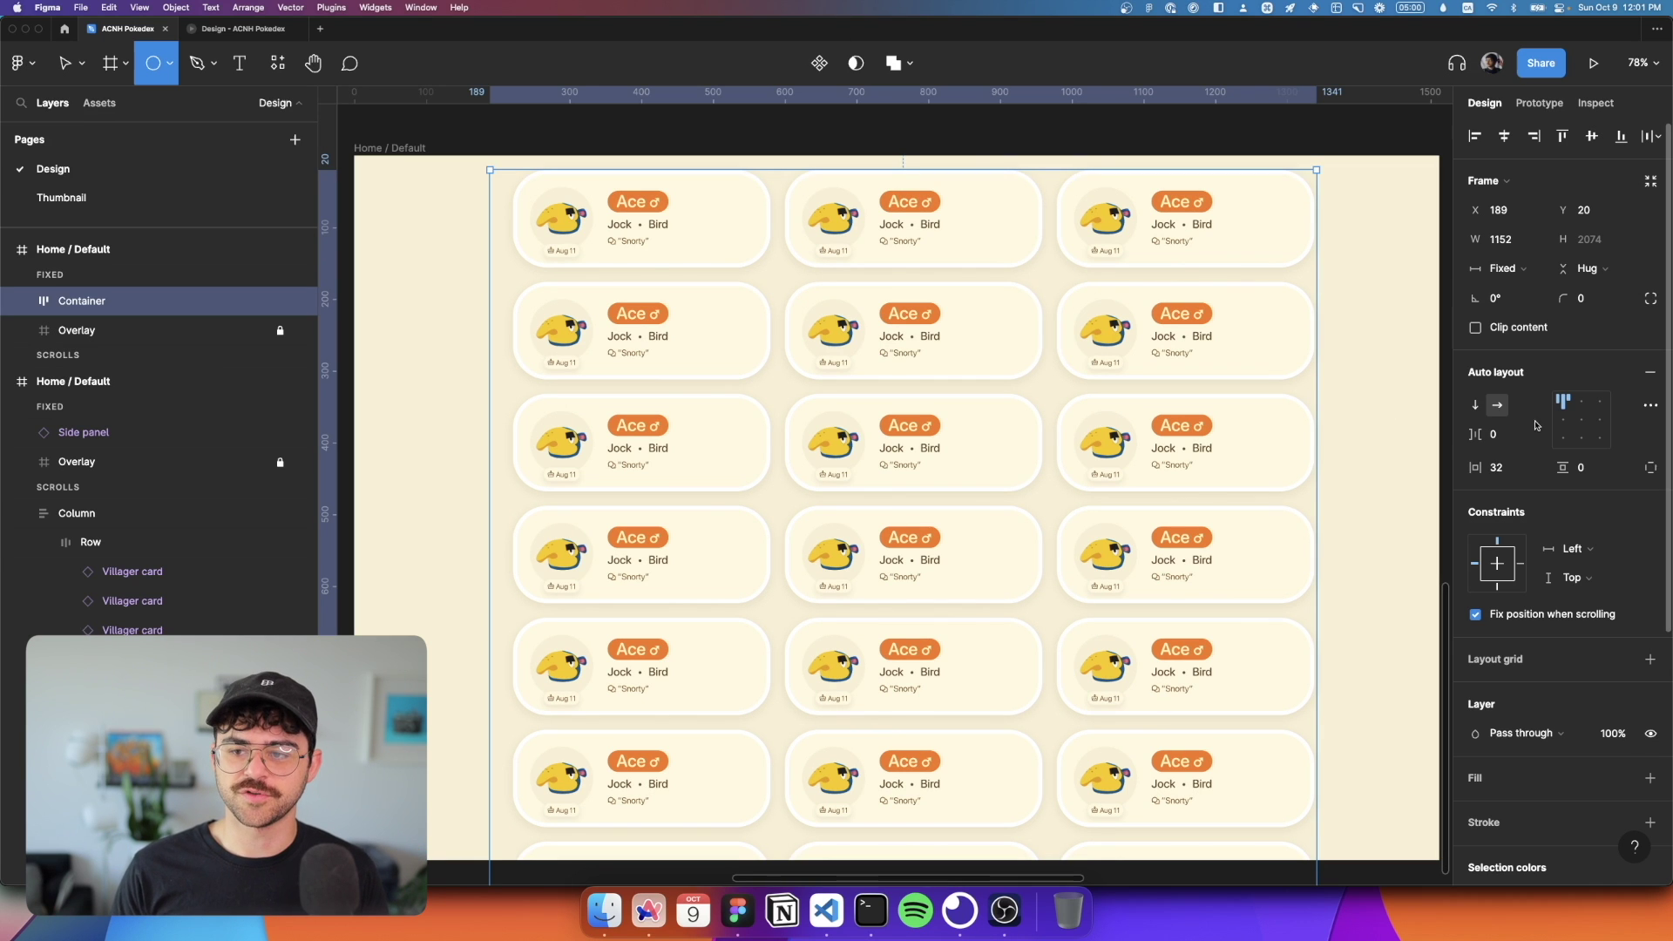
click(1582, 401)
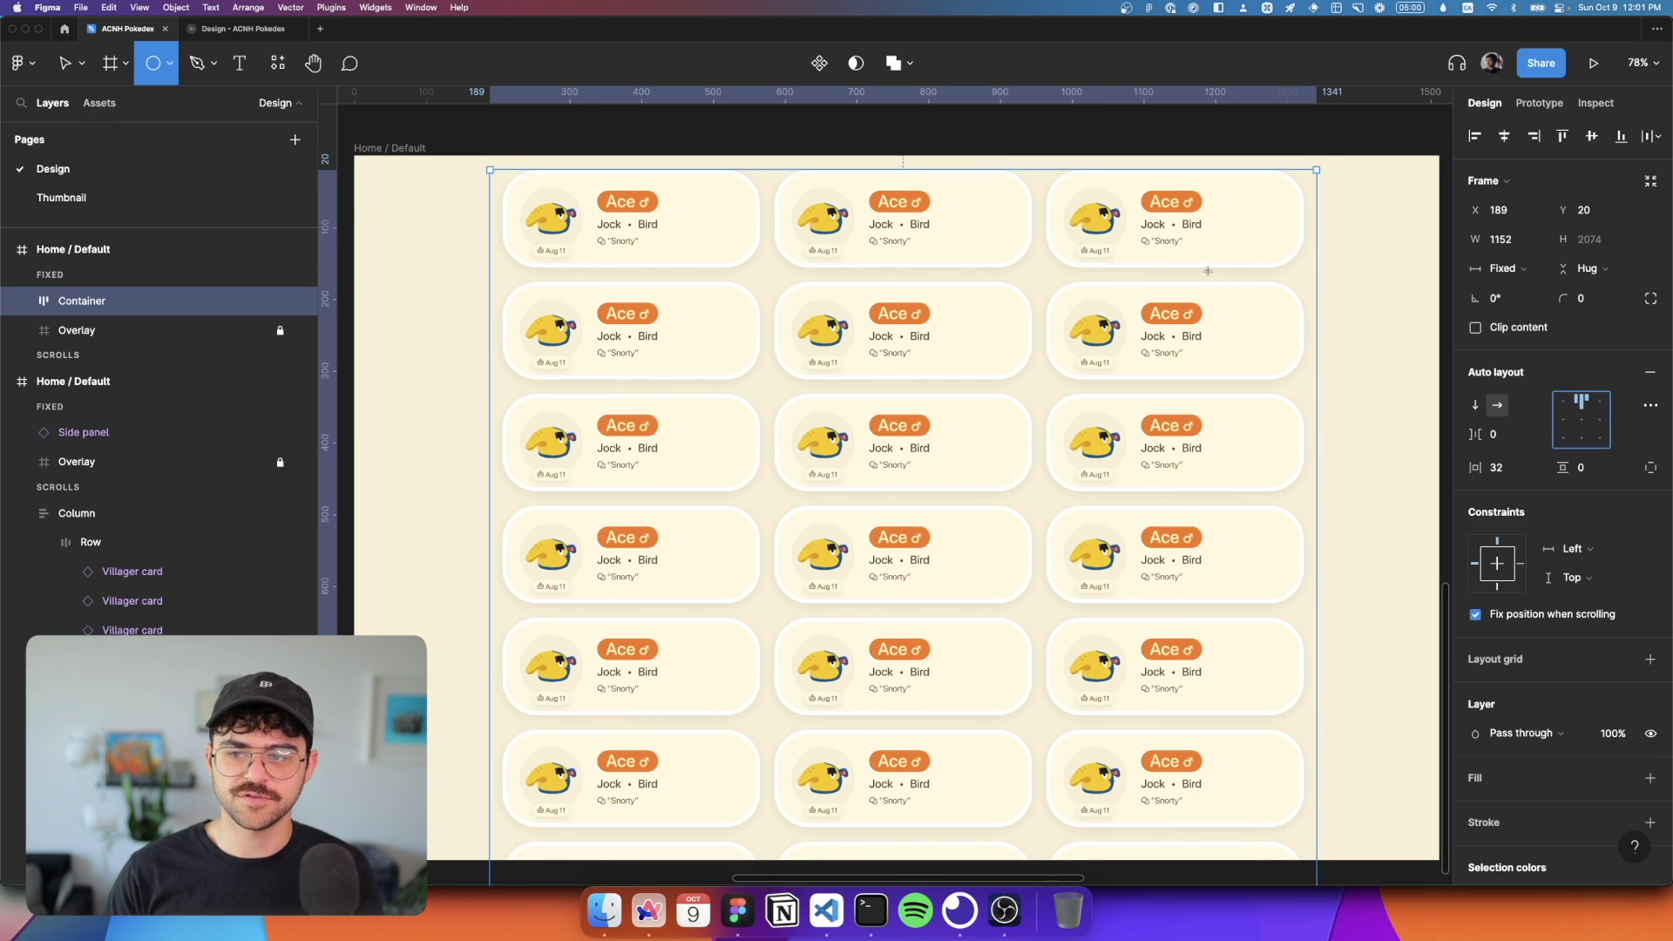
Step: Set Villager grid to Fill container, rows to Hug, and each card to Fill container
key(Return)
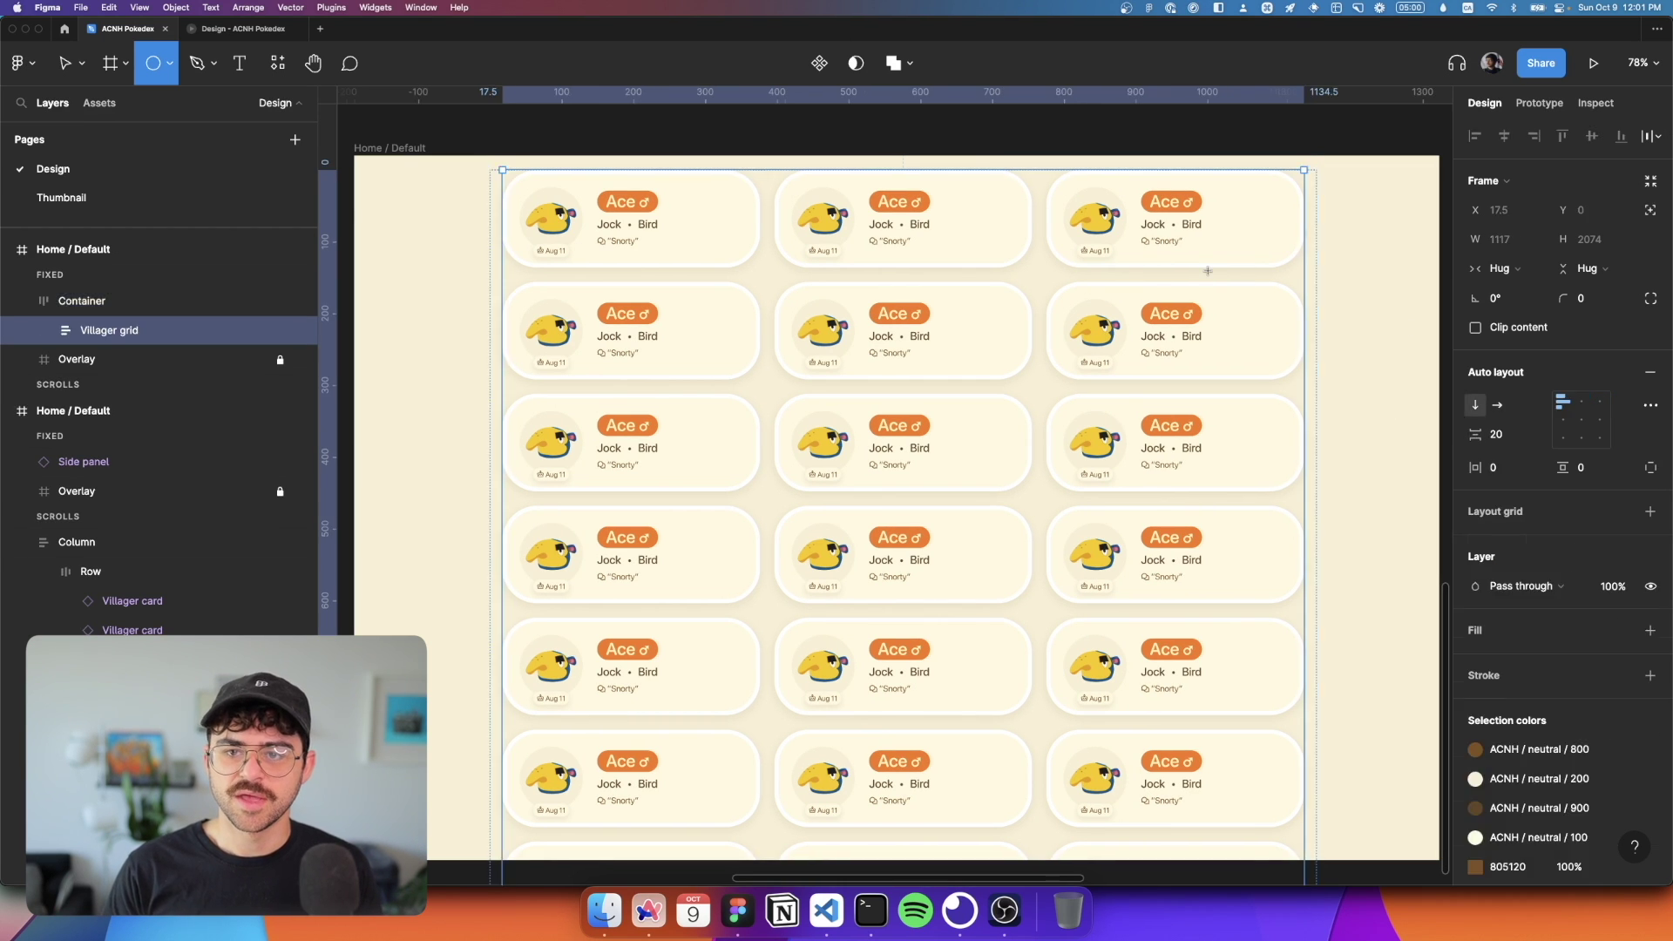
click(1499, 269)
click(1473, 292)
key(Return)
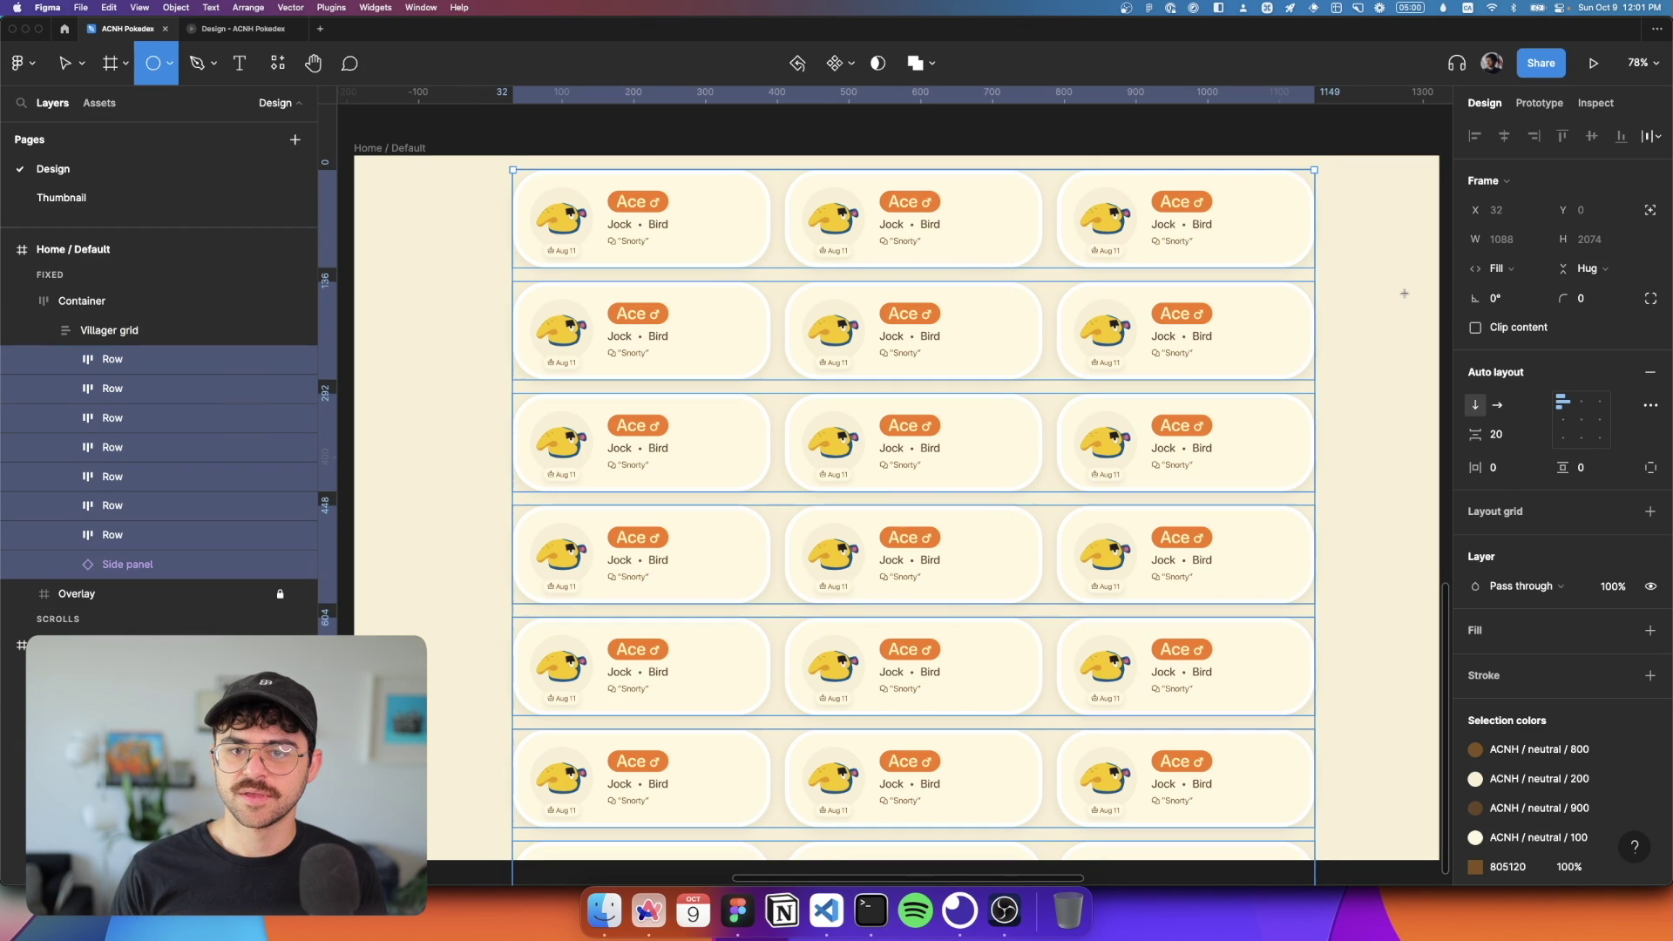
click(1516, 264)
click(1531, 329)
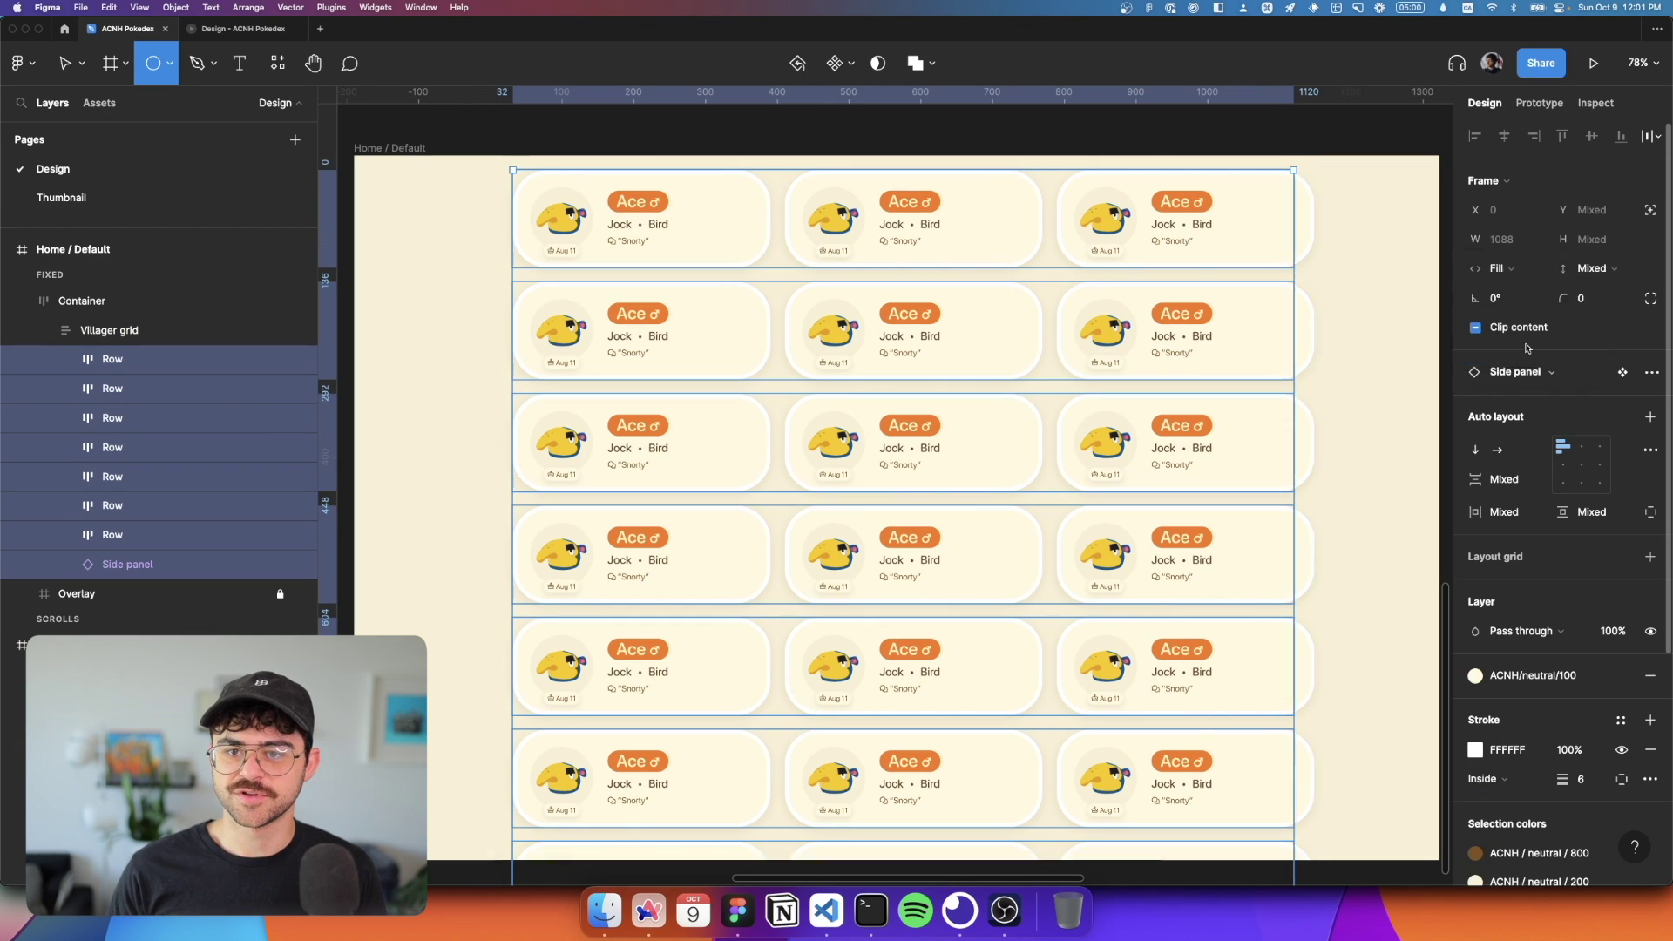
key(Return)
click(1514, 242)
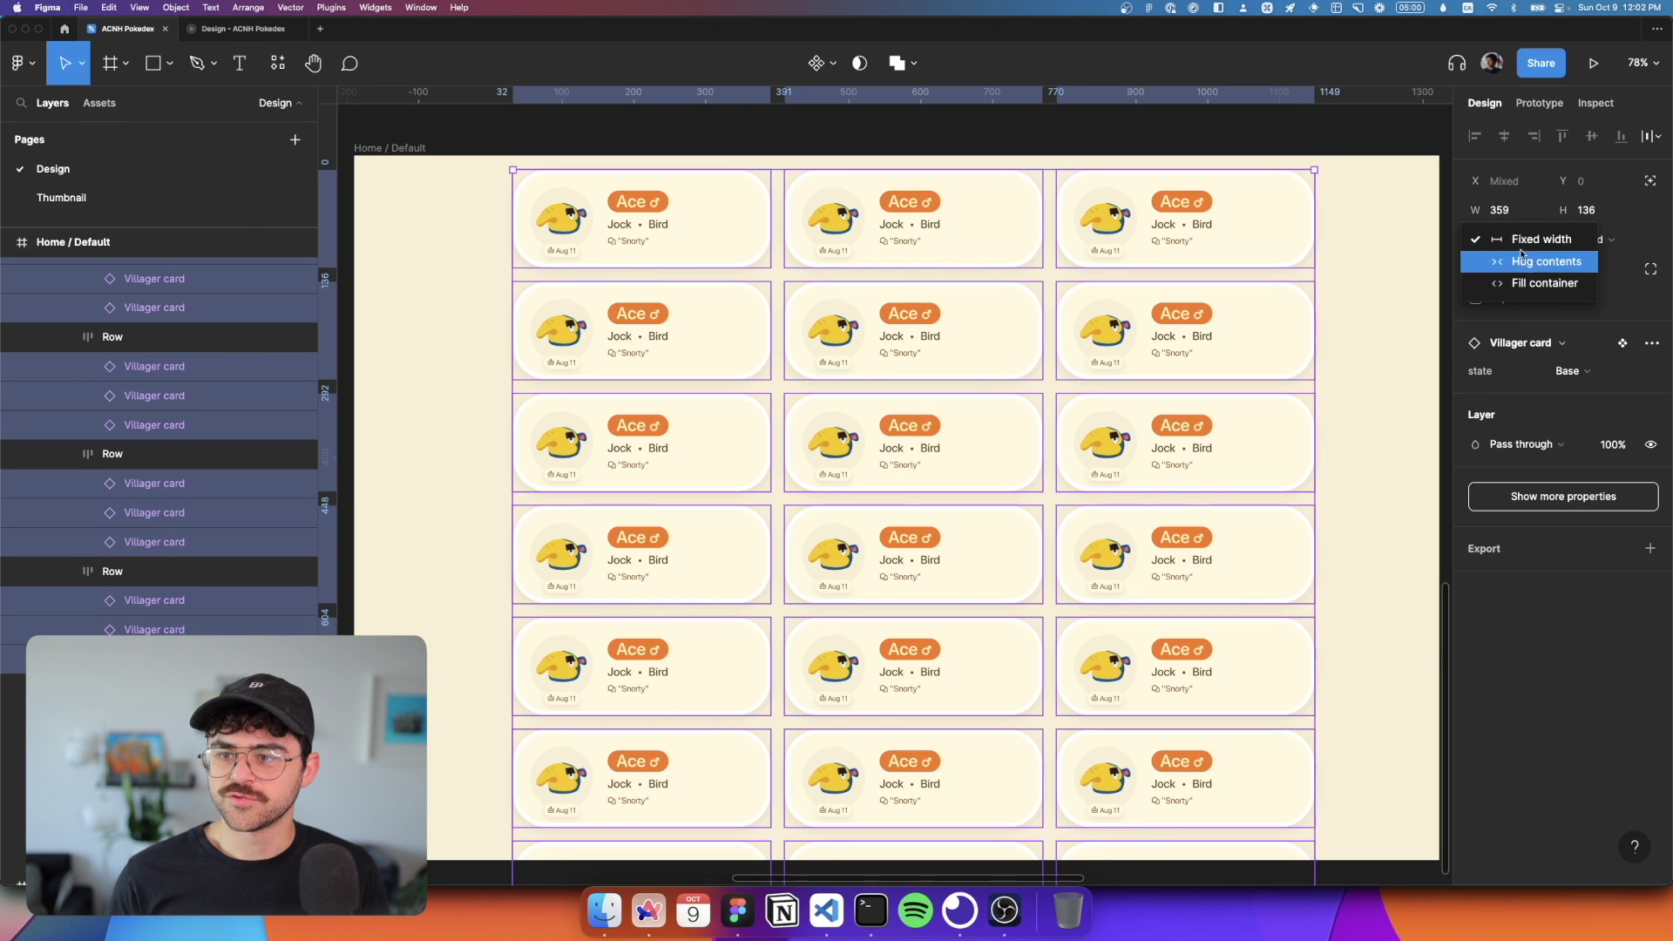
click(1534, 282)
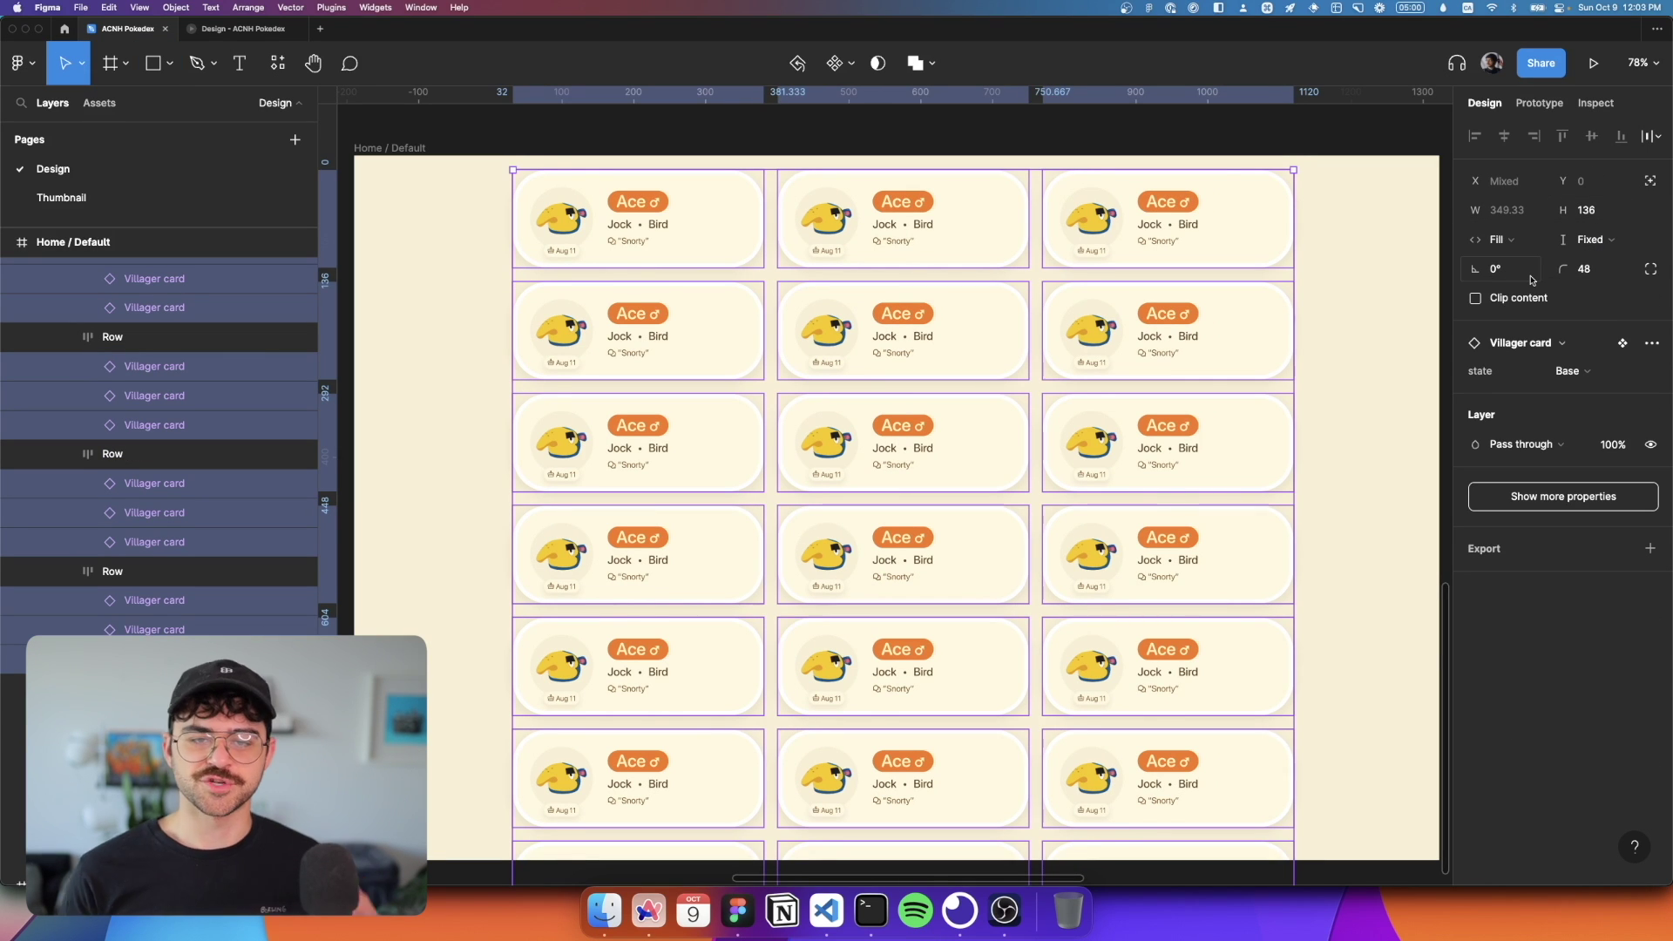
Step: Nudge the Container slightly lower in the Home frame
click(1331, 211)
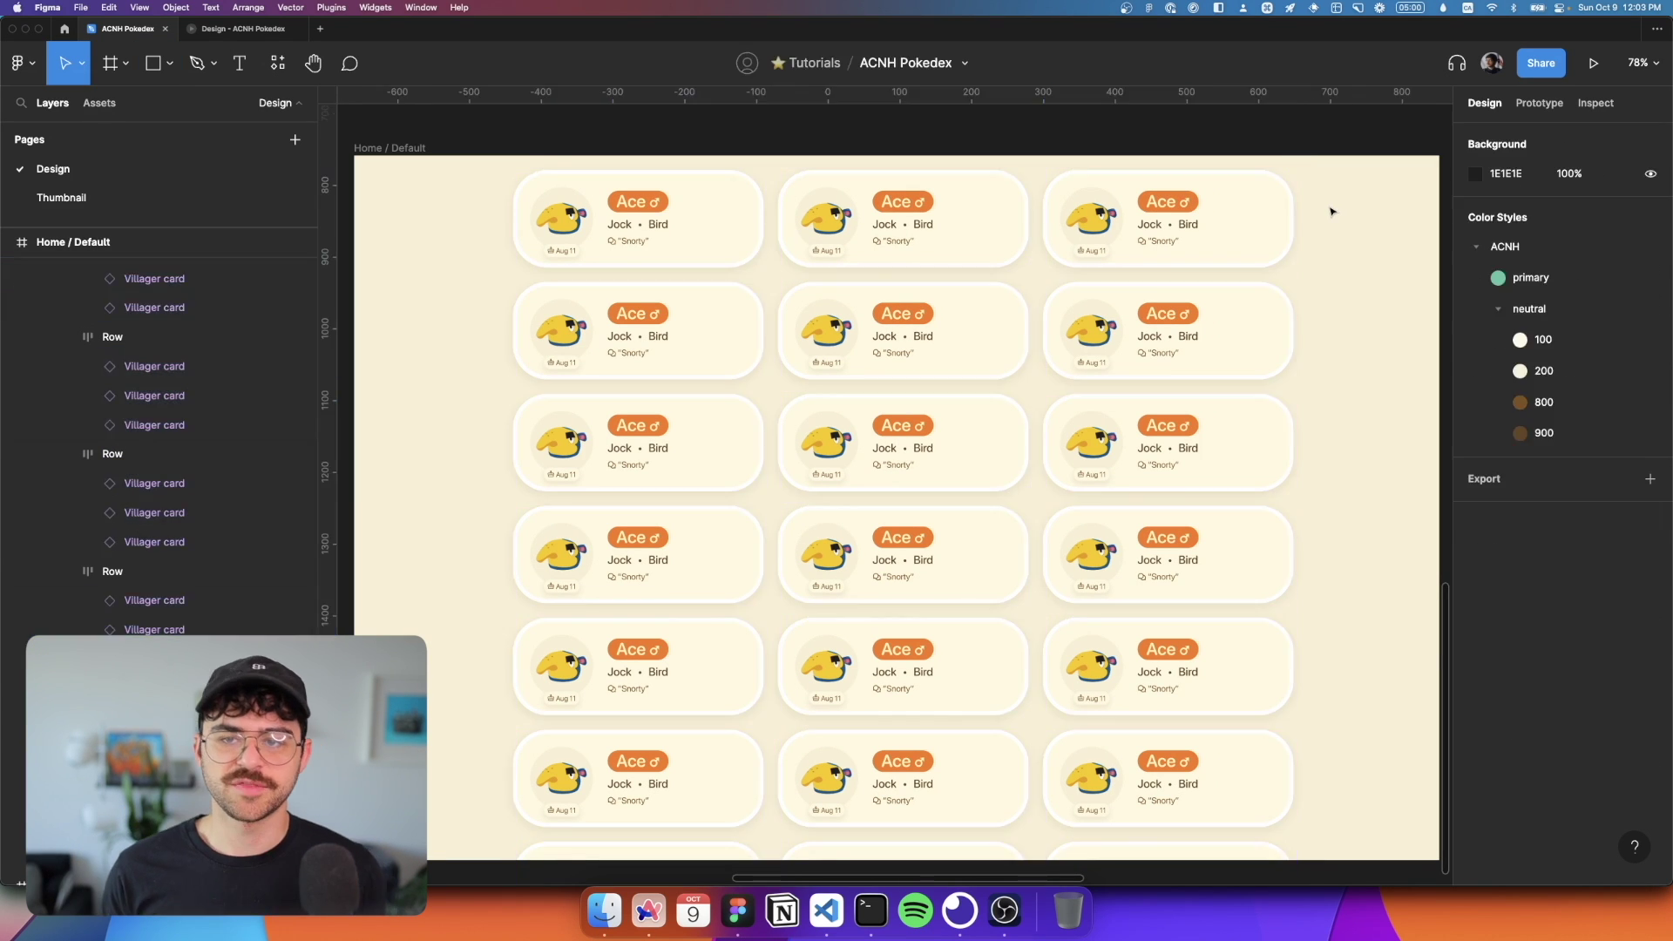
click(993, 223)
key(alt)
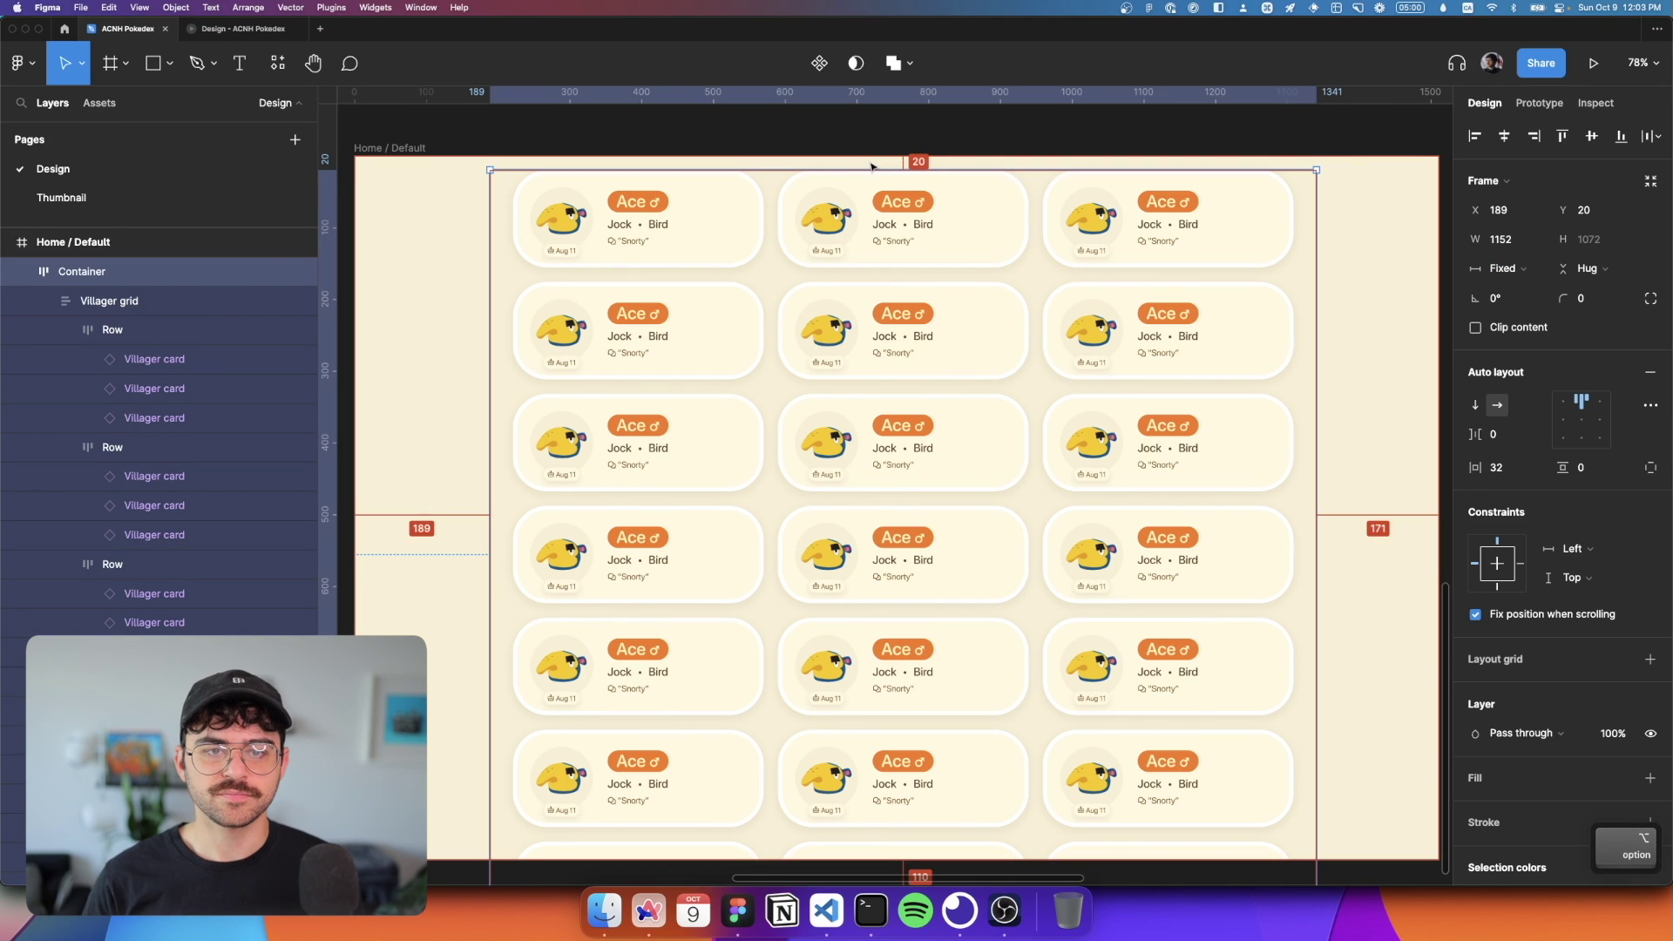
key(shift+Down)
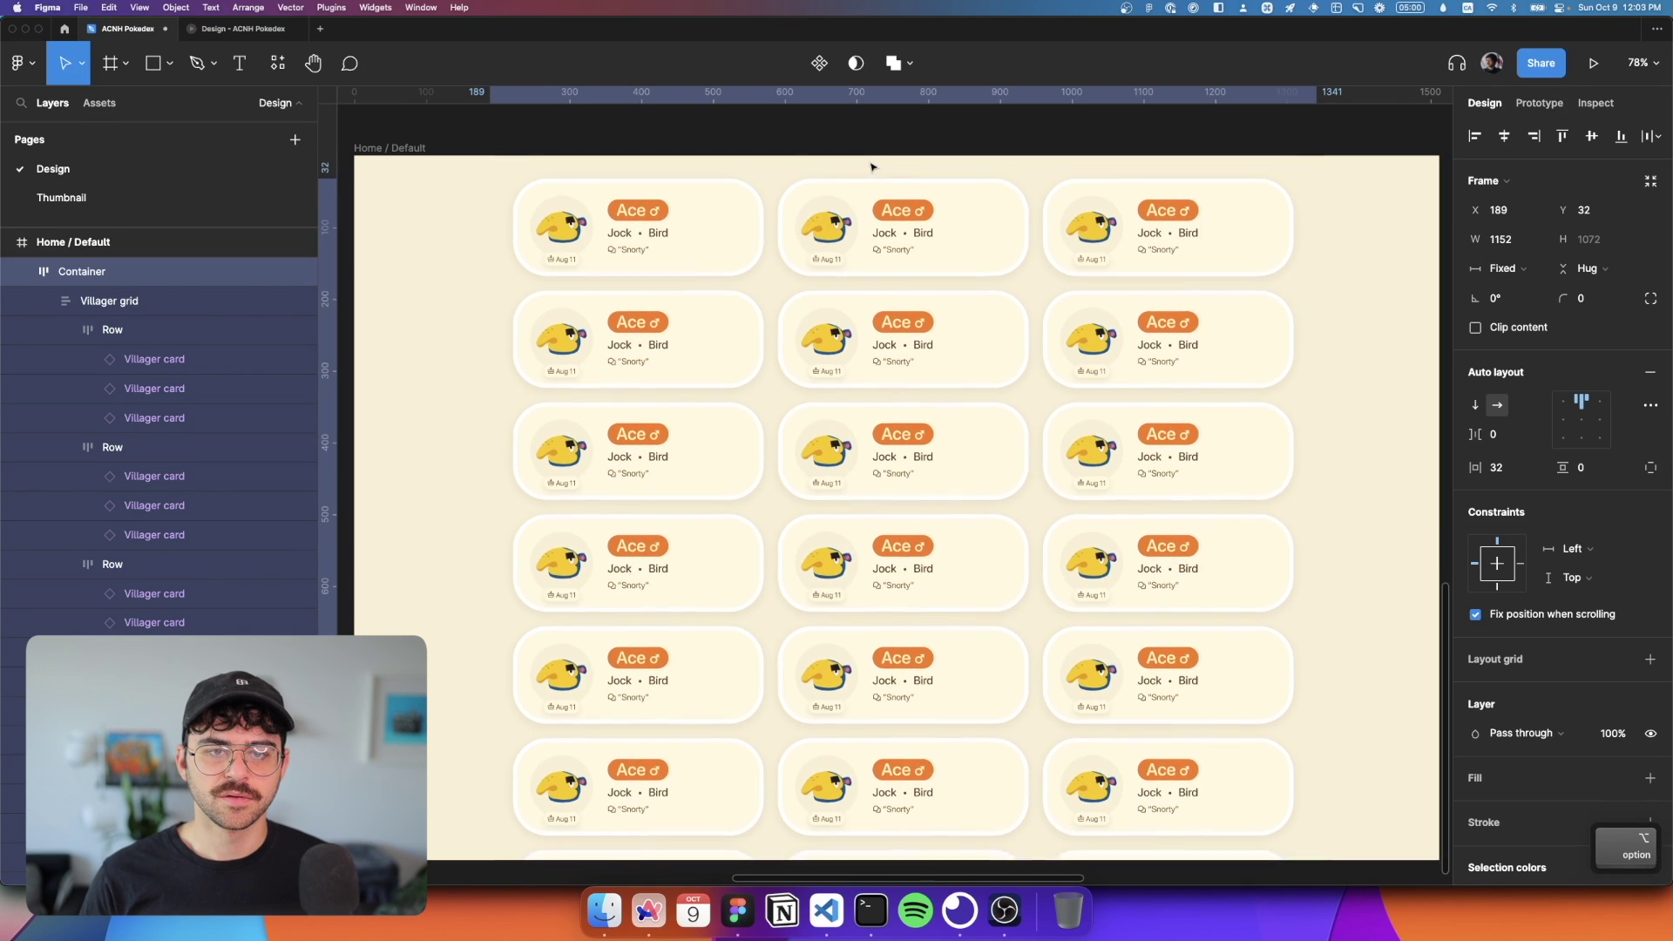
click(871, 166)
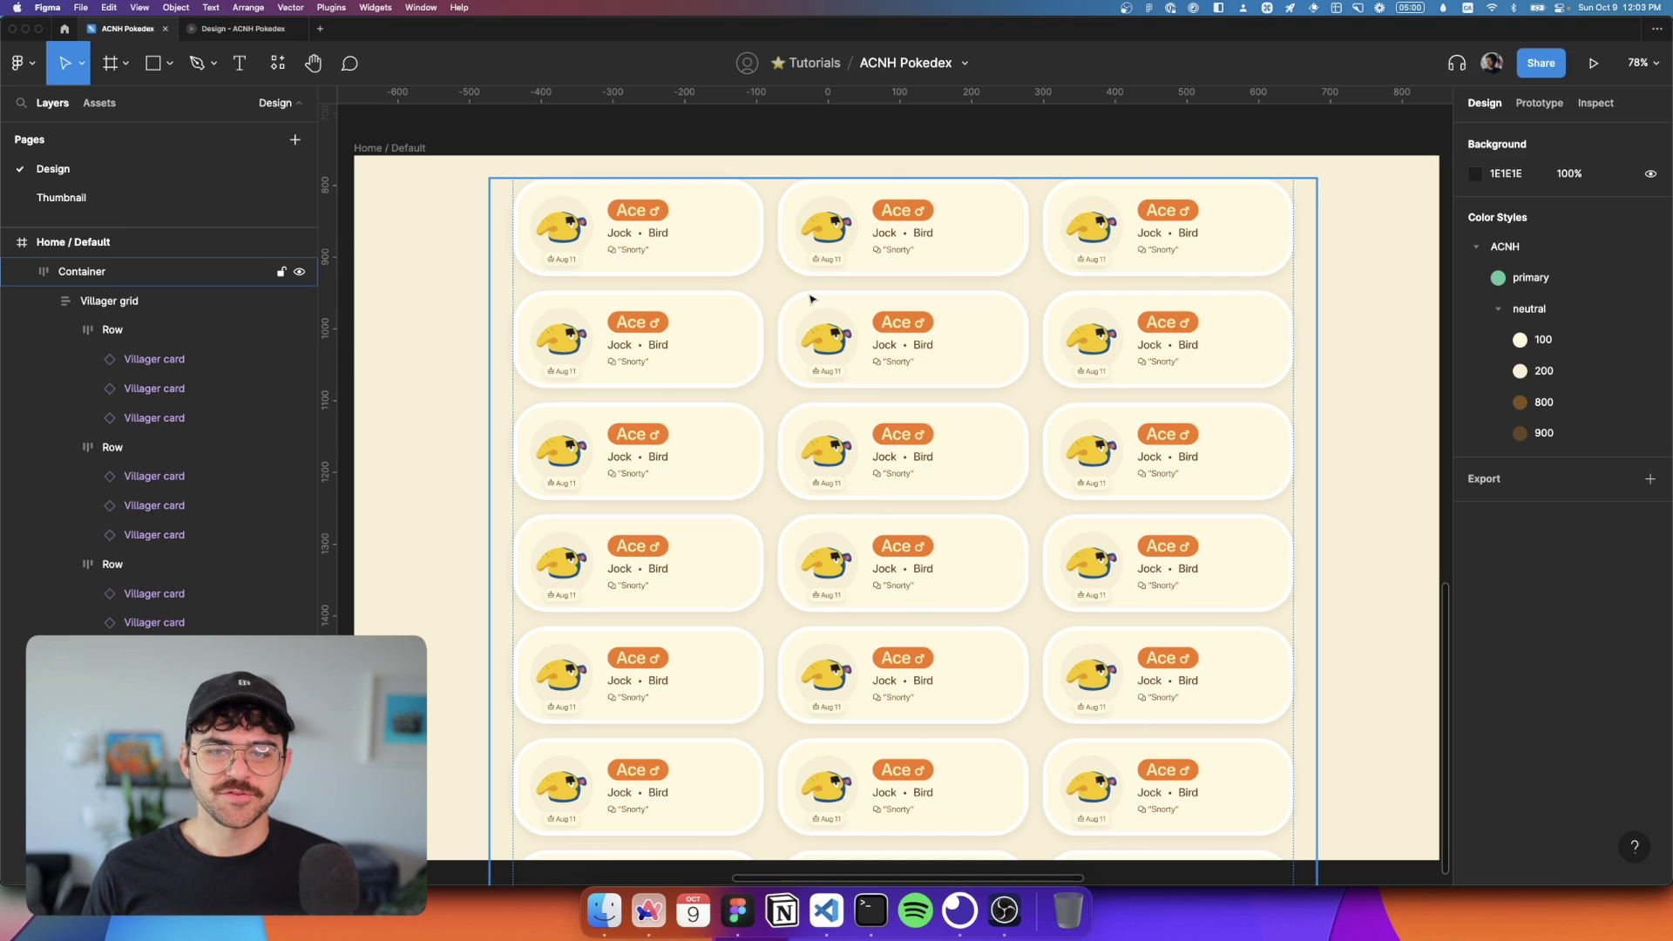
Step: Select all Villager cards across every row of the grid
click(867, 322)
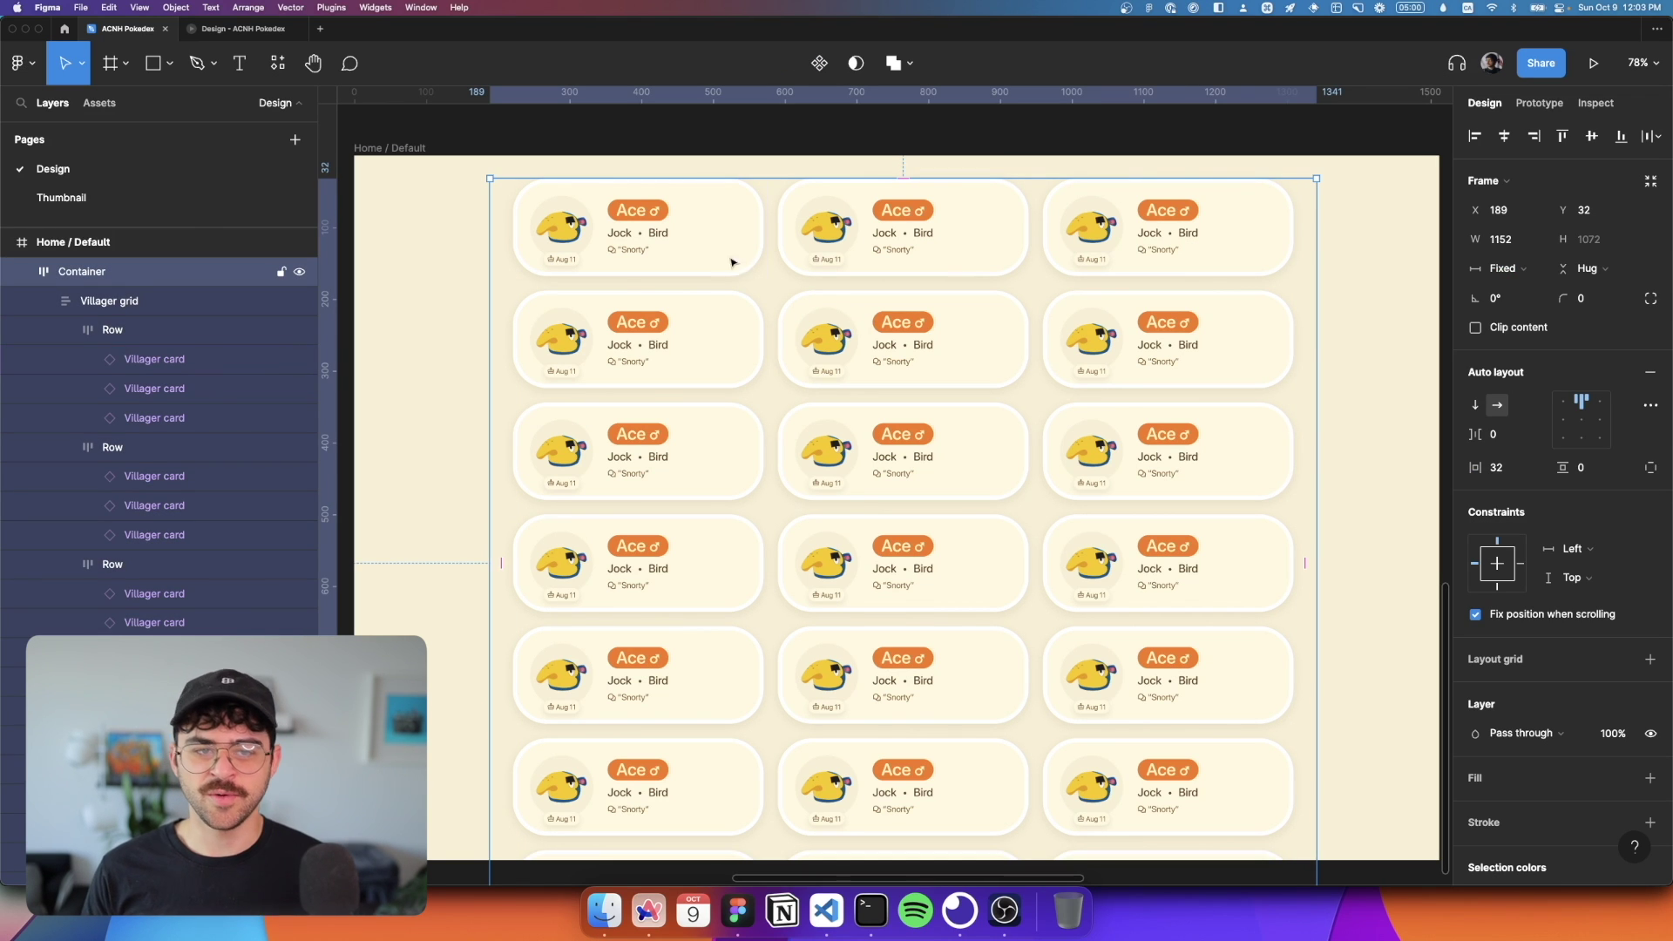
super+click(891, 210)
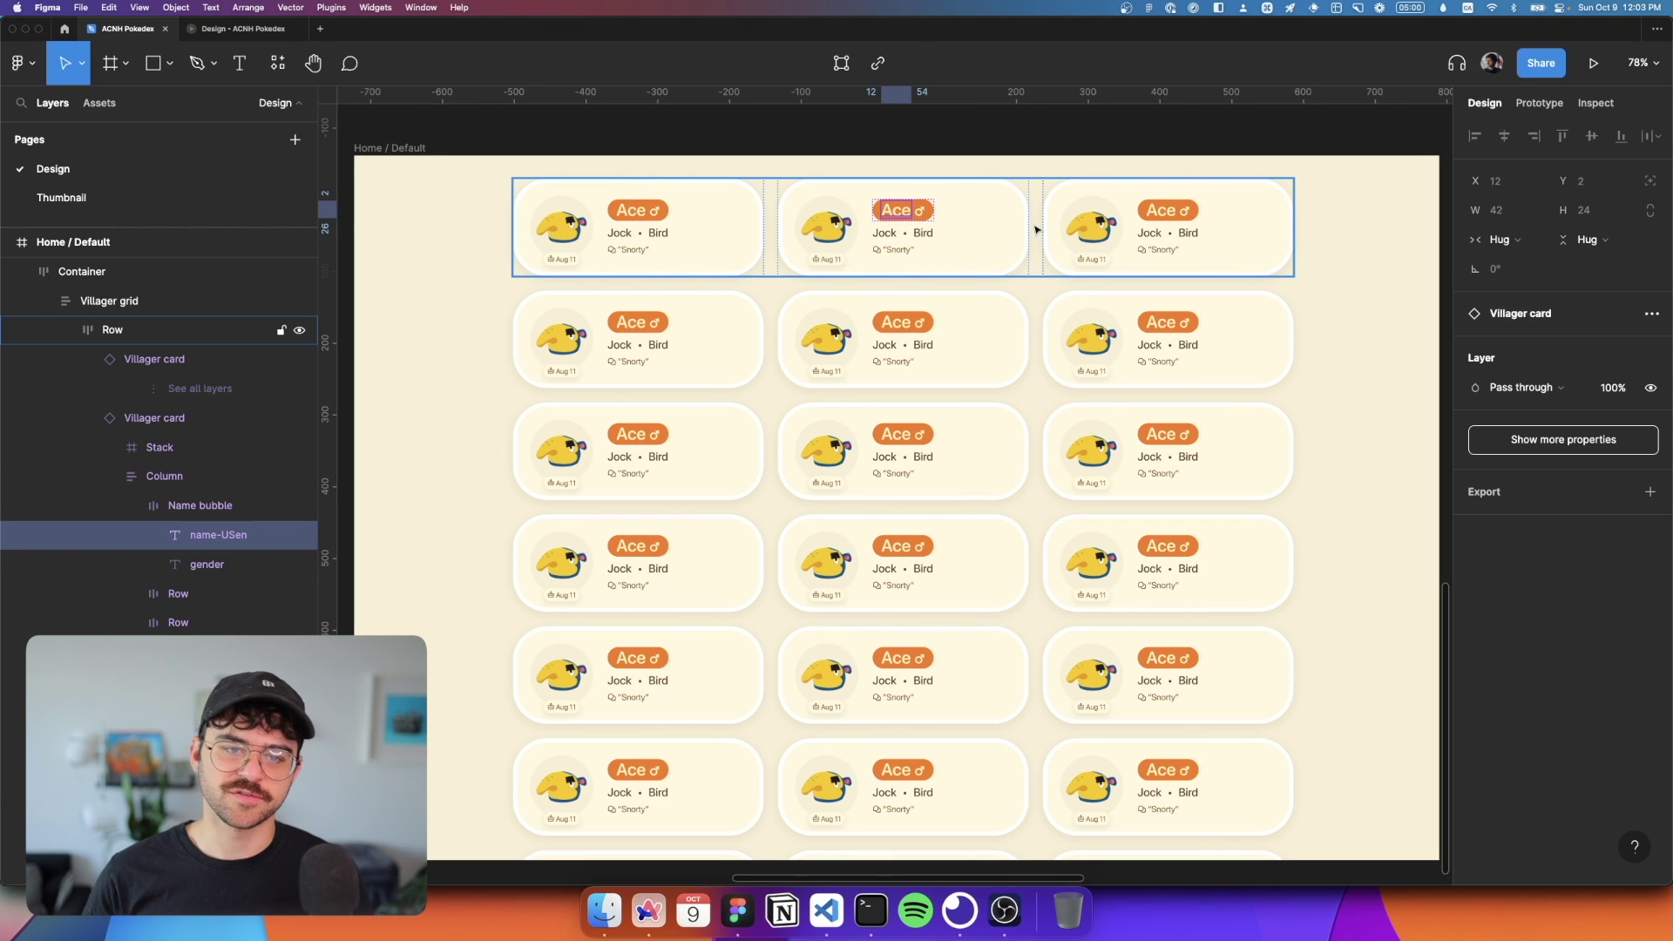
click(767, 291)
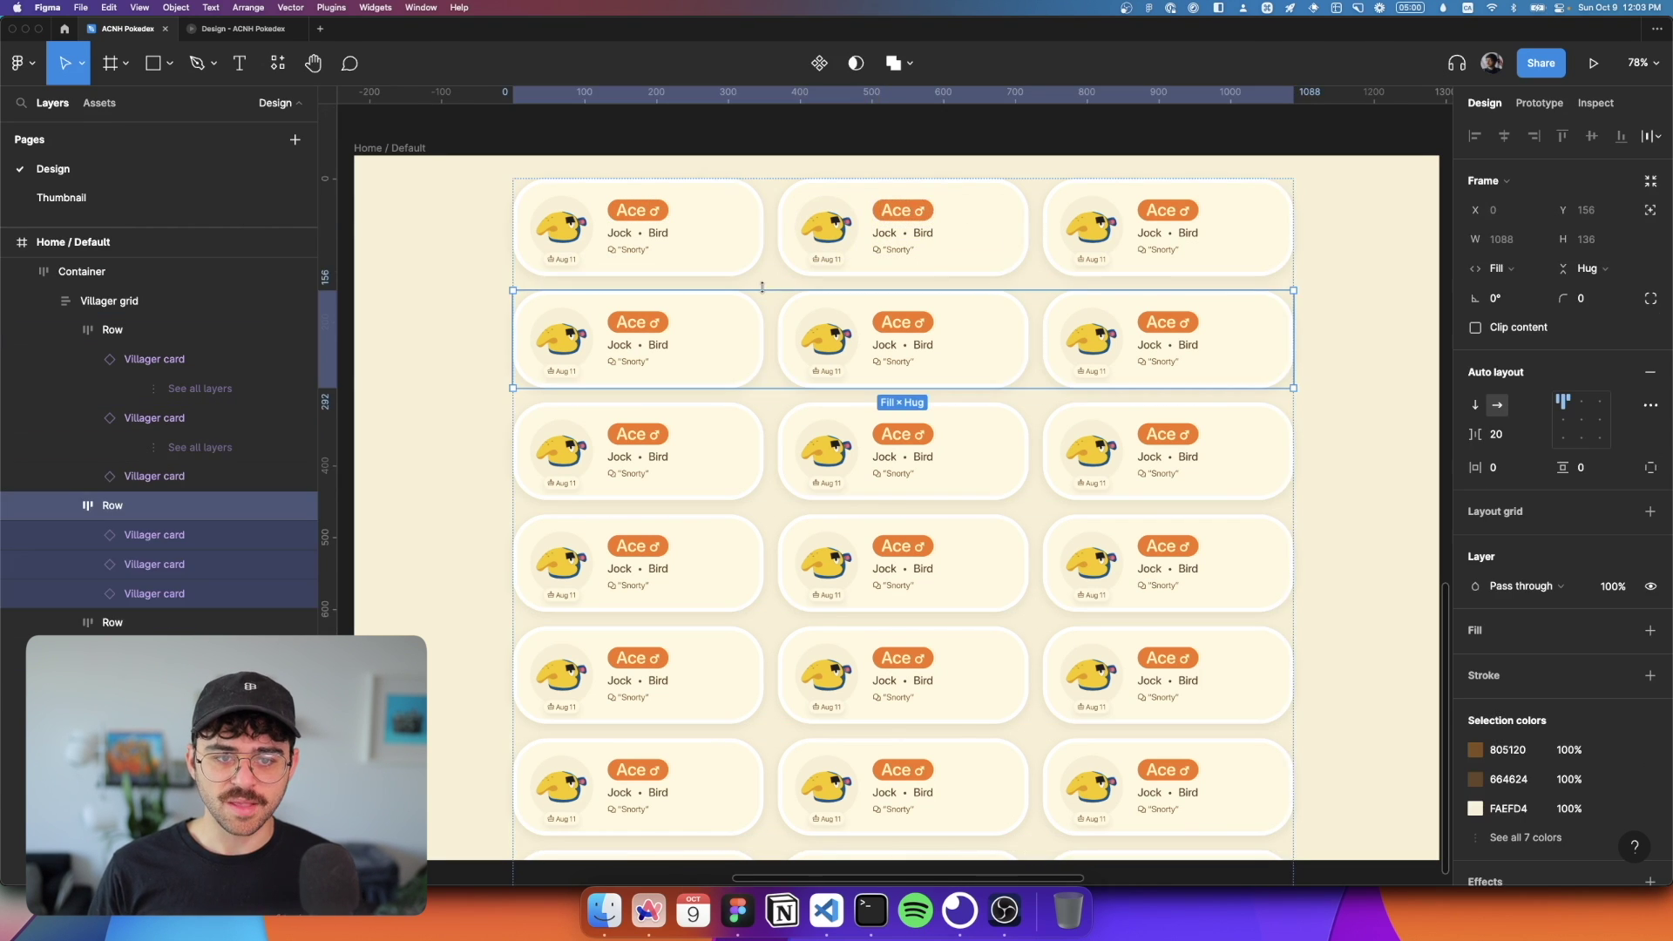
key(super+a)
key(Return)
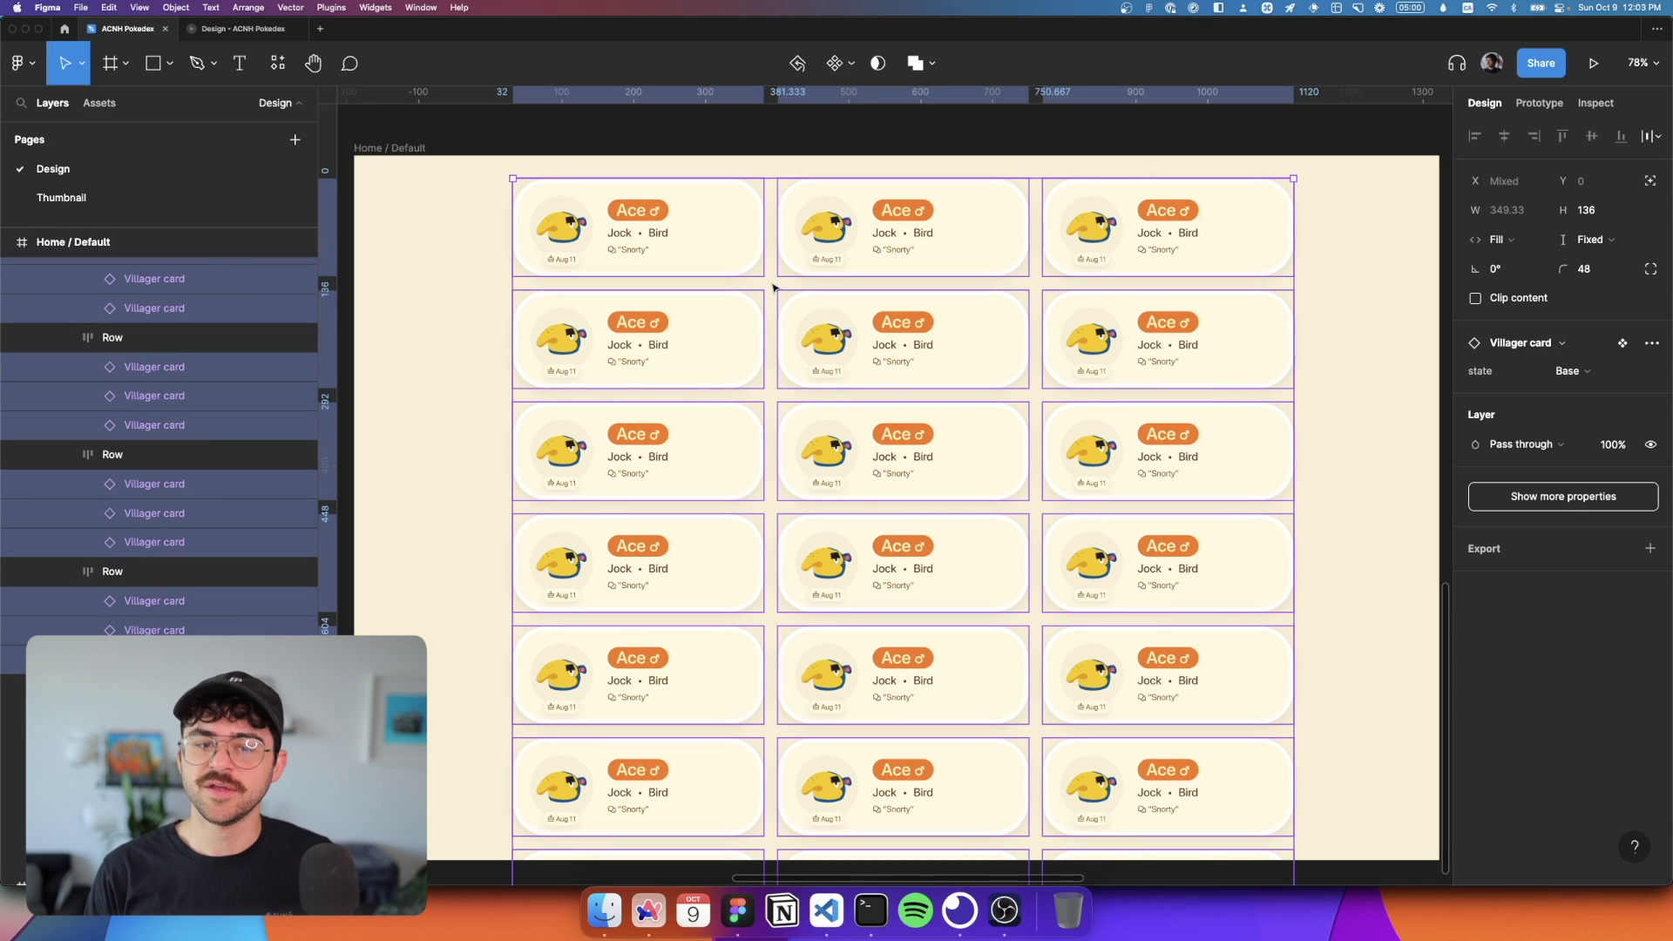
Step: Apply all Kernel villager data to the selected cards and close the plugin
key(super+slash)
key(Return)
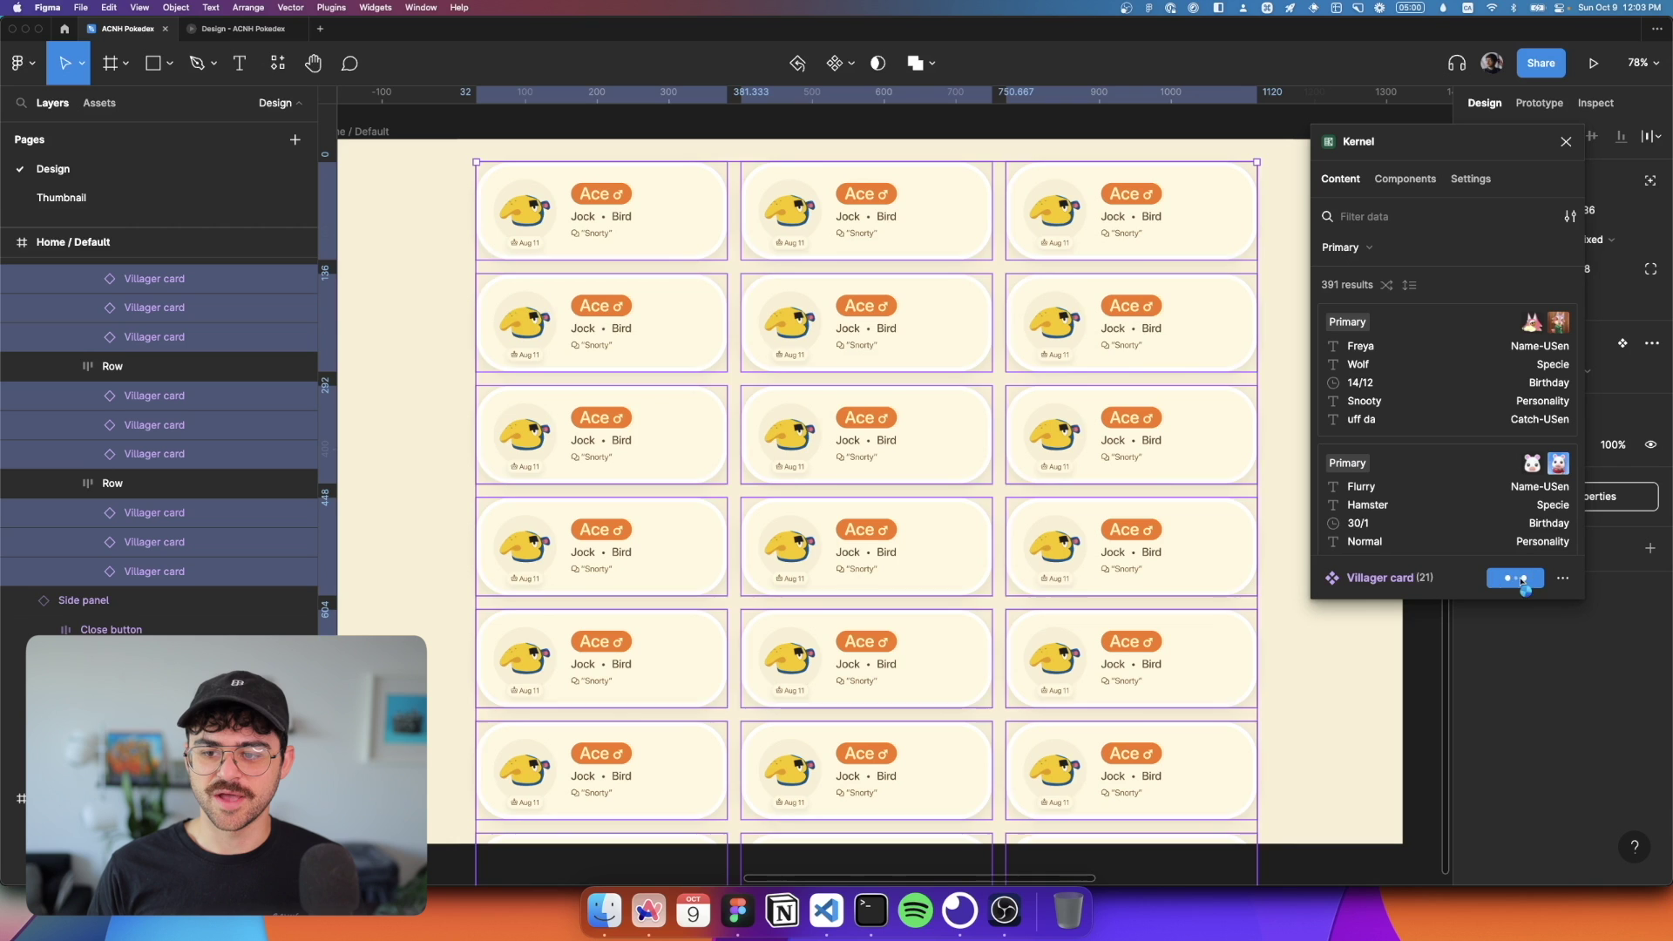
click(1517, 578)
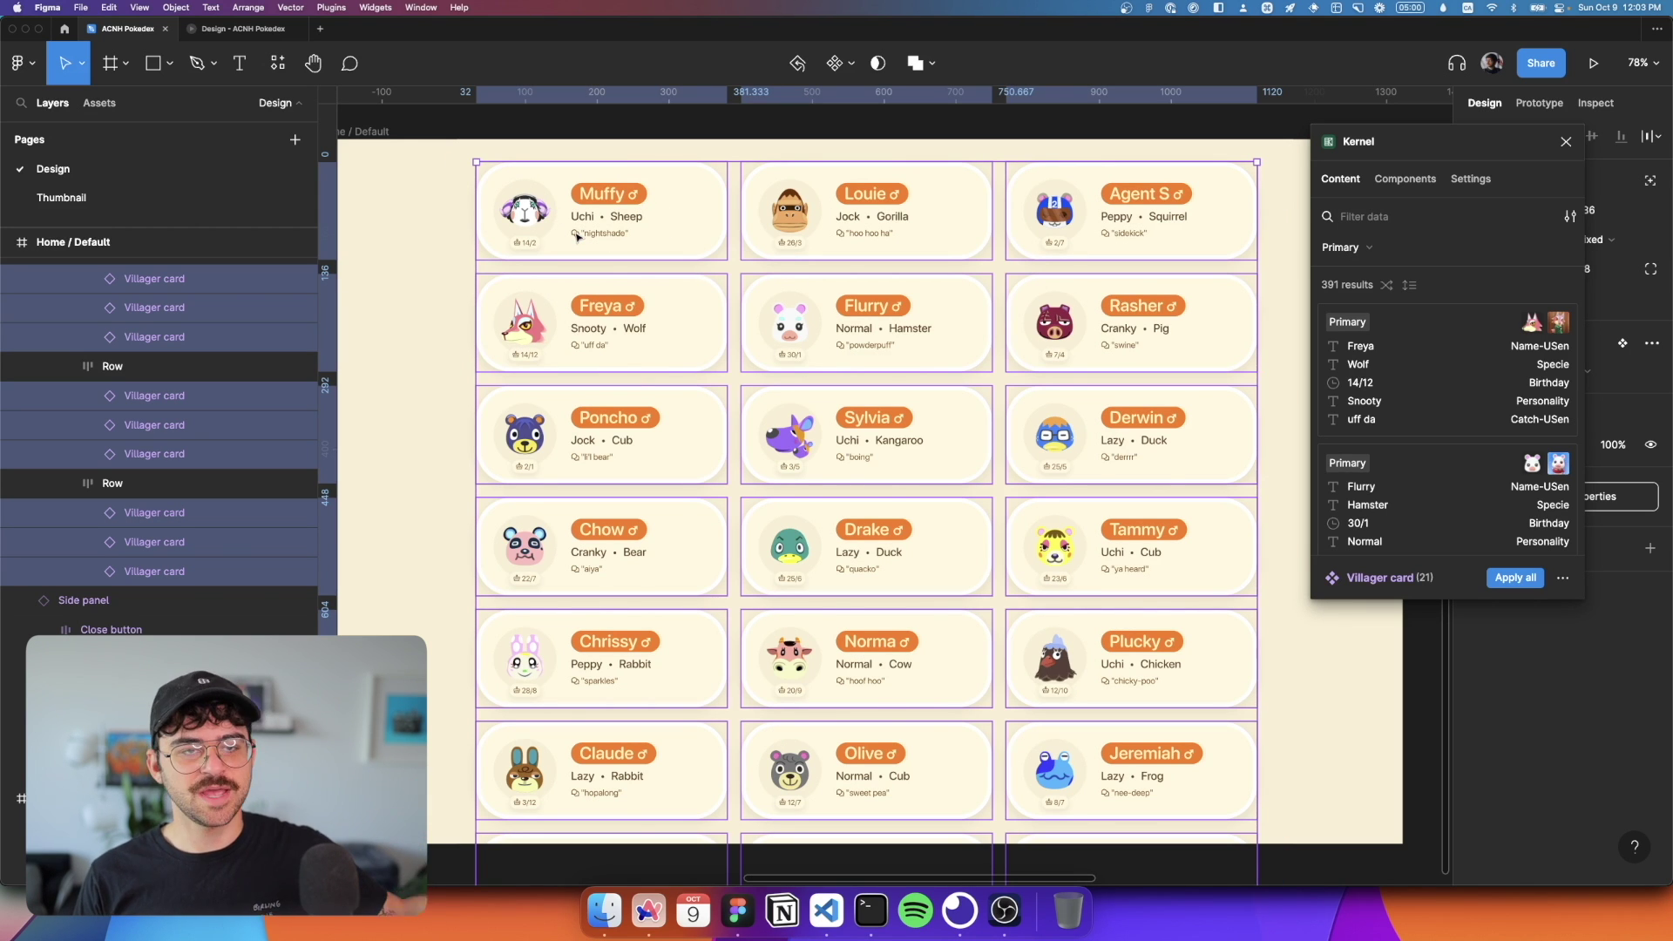
click(921, 157)
click(1566, 141)
Step: View the Home / Default and Home / Sidebar frames, then switch to index.html in VS Code
scroll(1305, 187, down, 2)
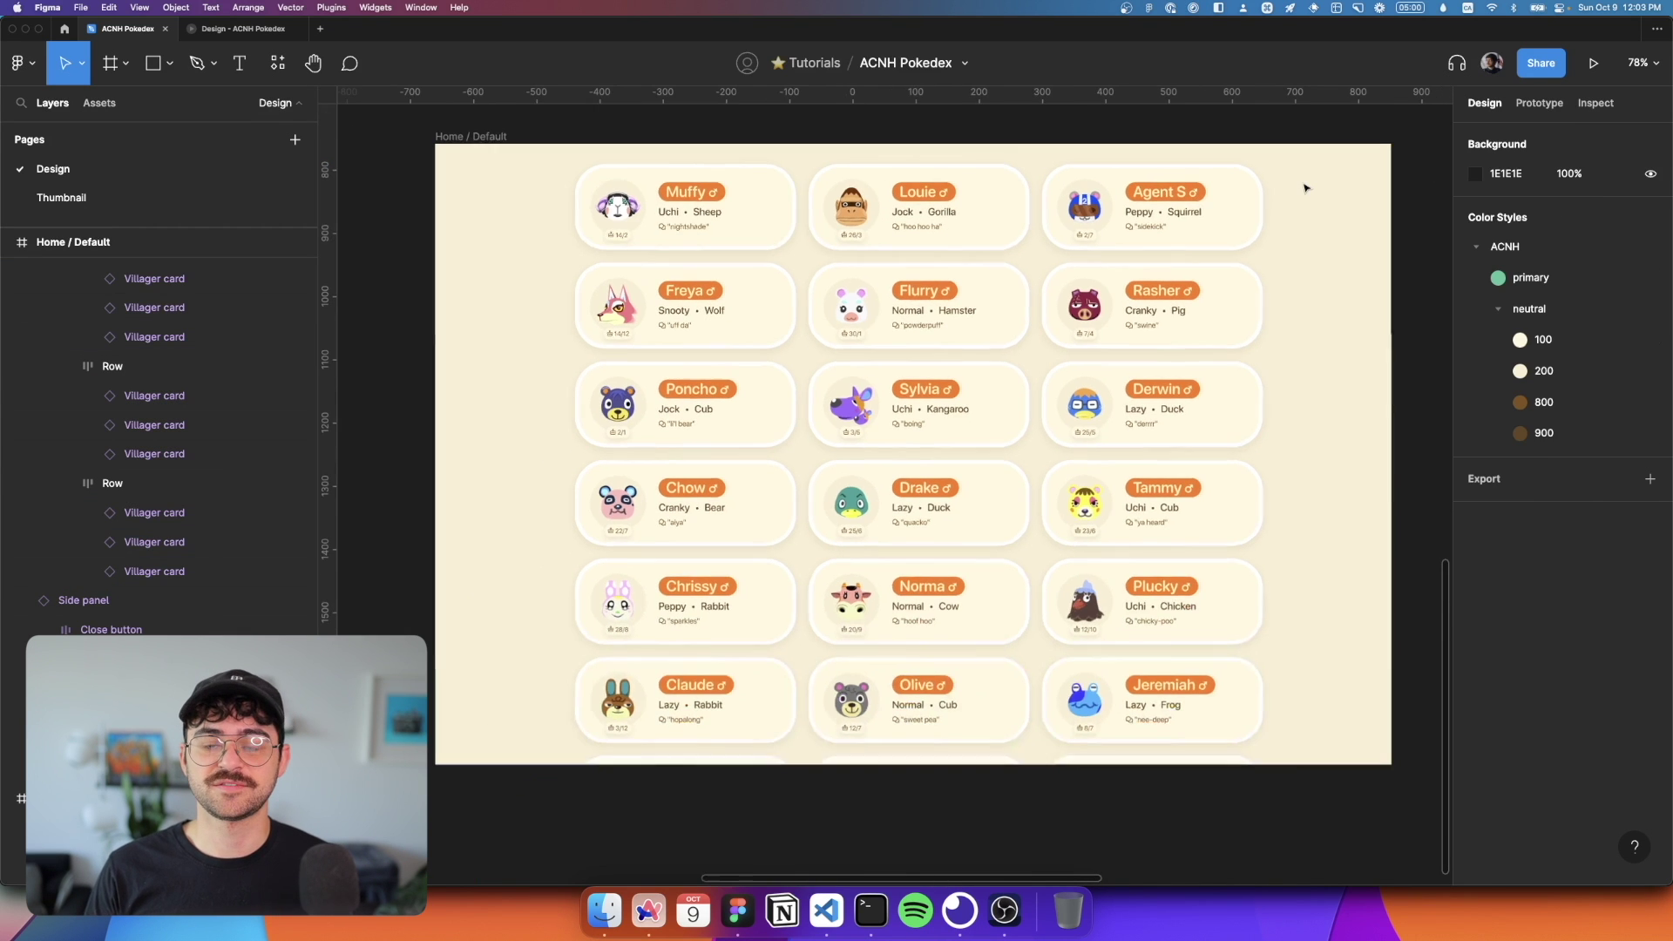
scroll(1397, 157, up, 1)
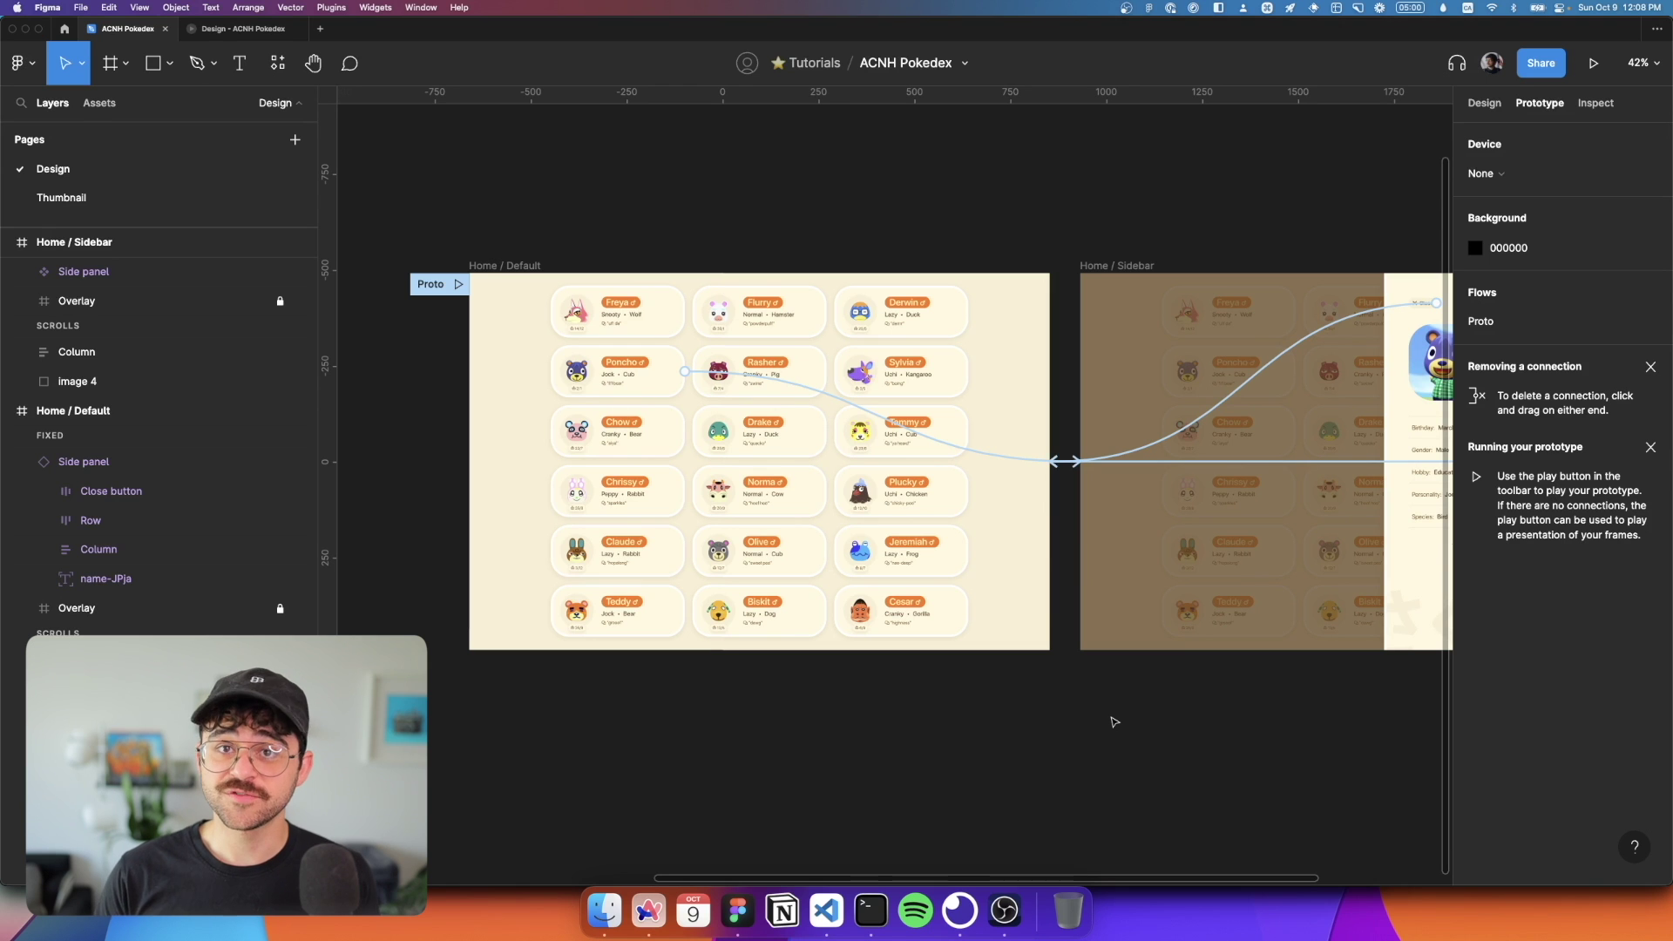
click(826, 910)
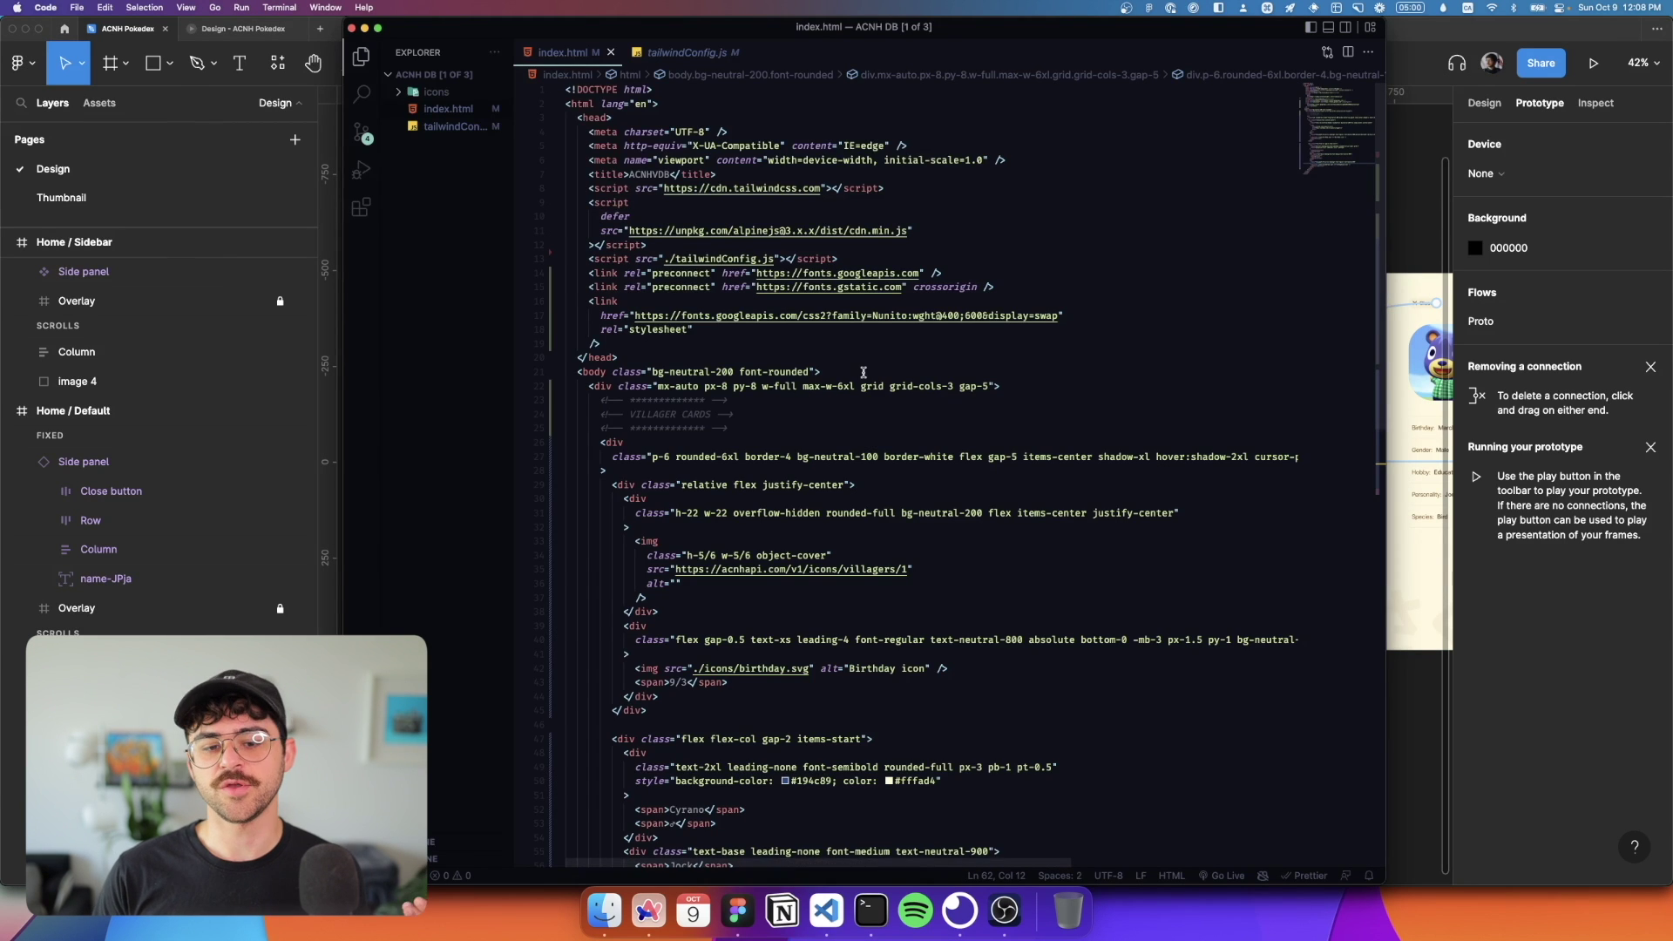
Step: Scroll through the villager card Tailwind markup in index.html, then bring Figma back
scroll(863, 372, down, 4)
scroll(836, 340, up, 5)
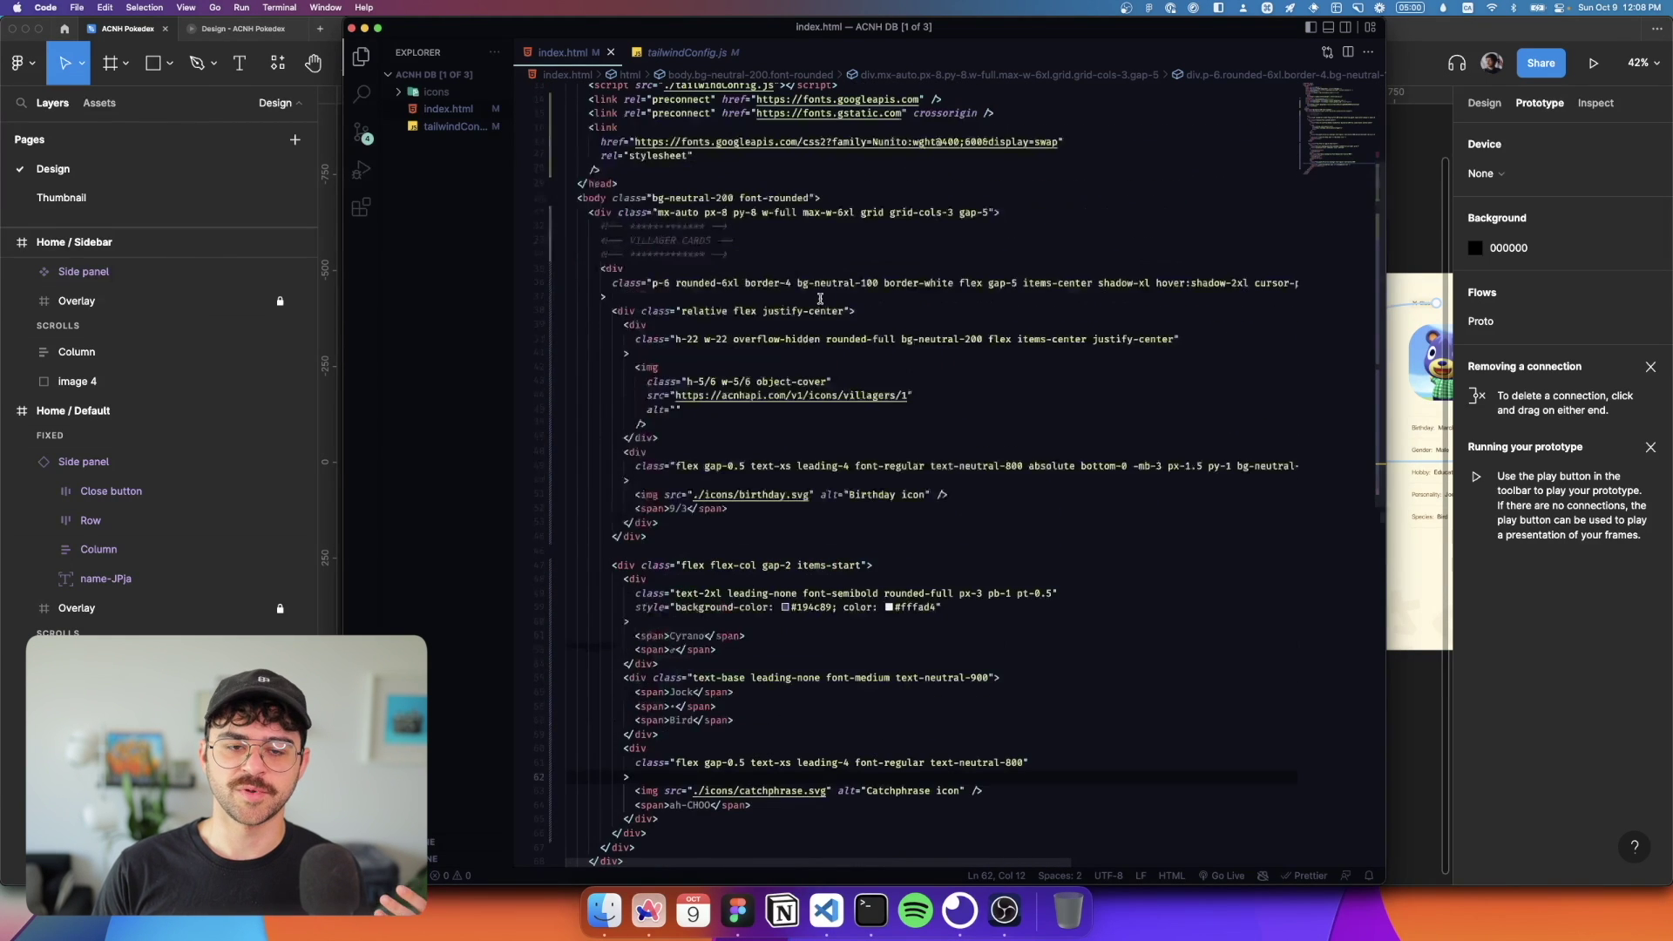
scroll(823, 296, up, 1)
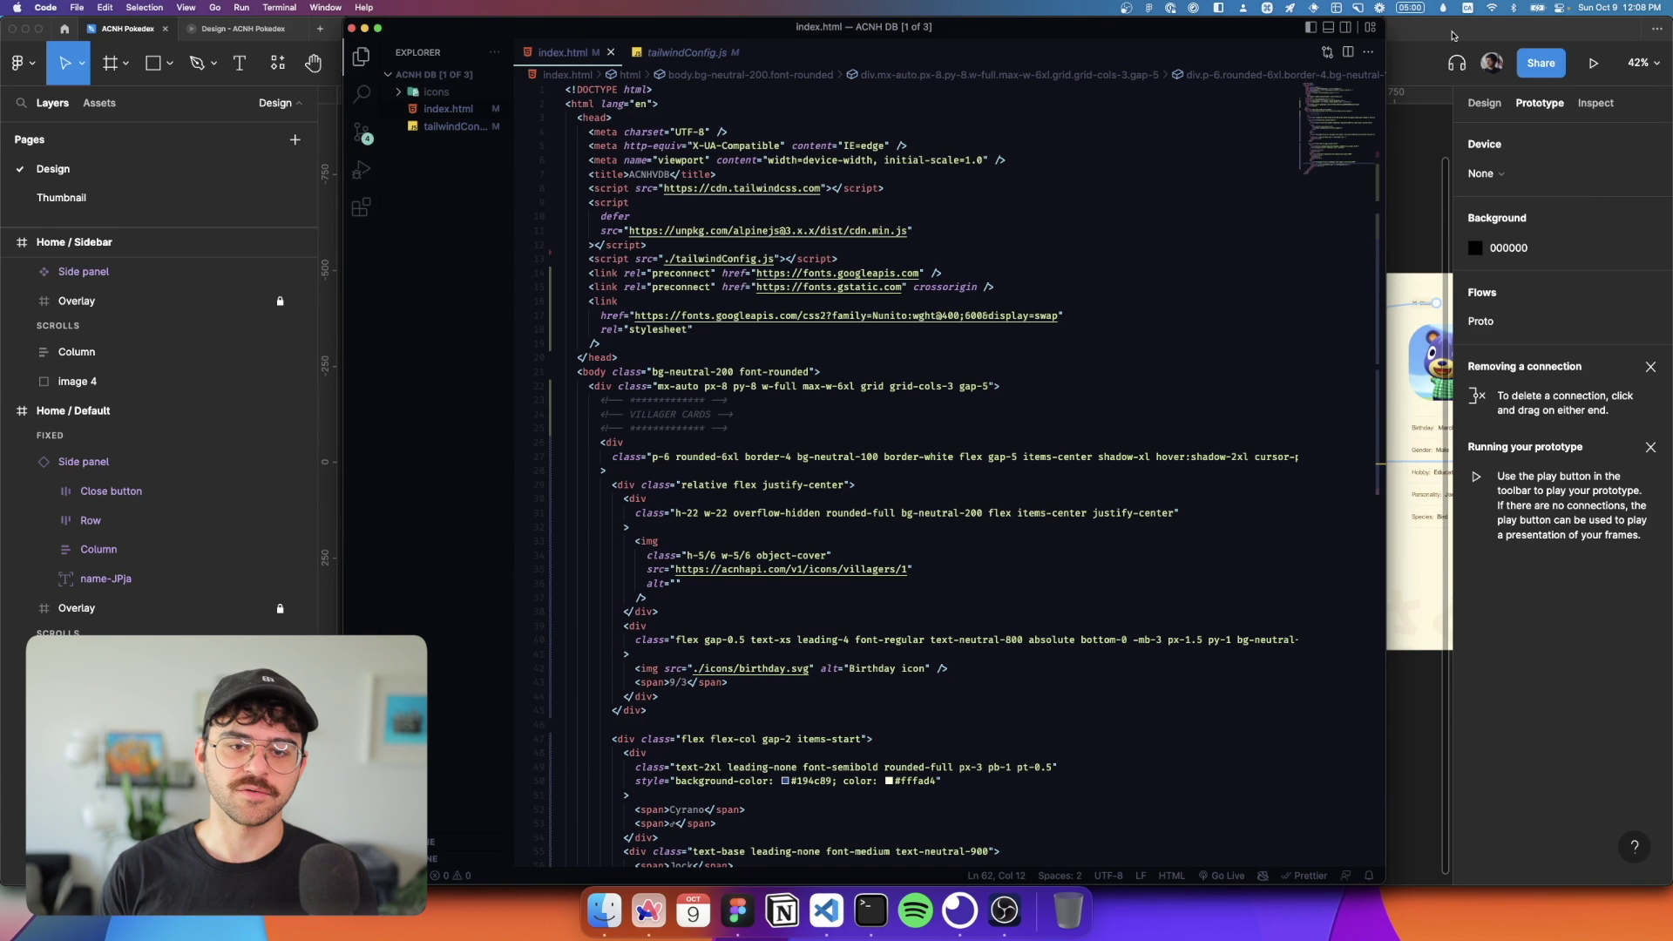
click(1416, 43)
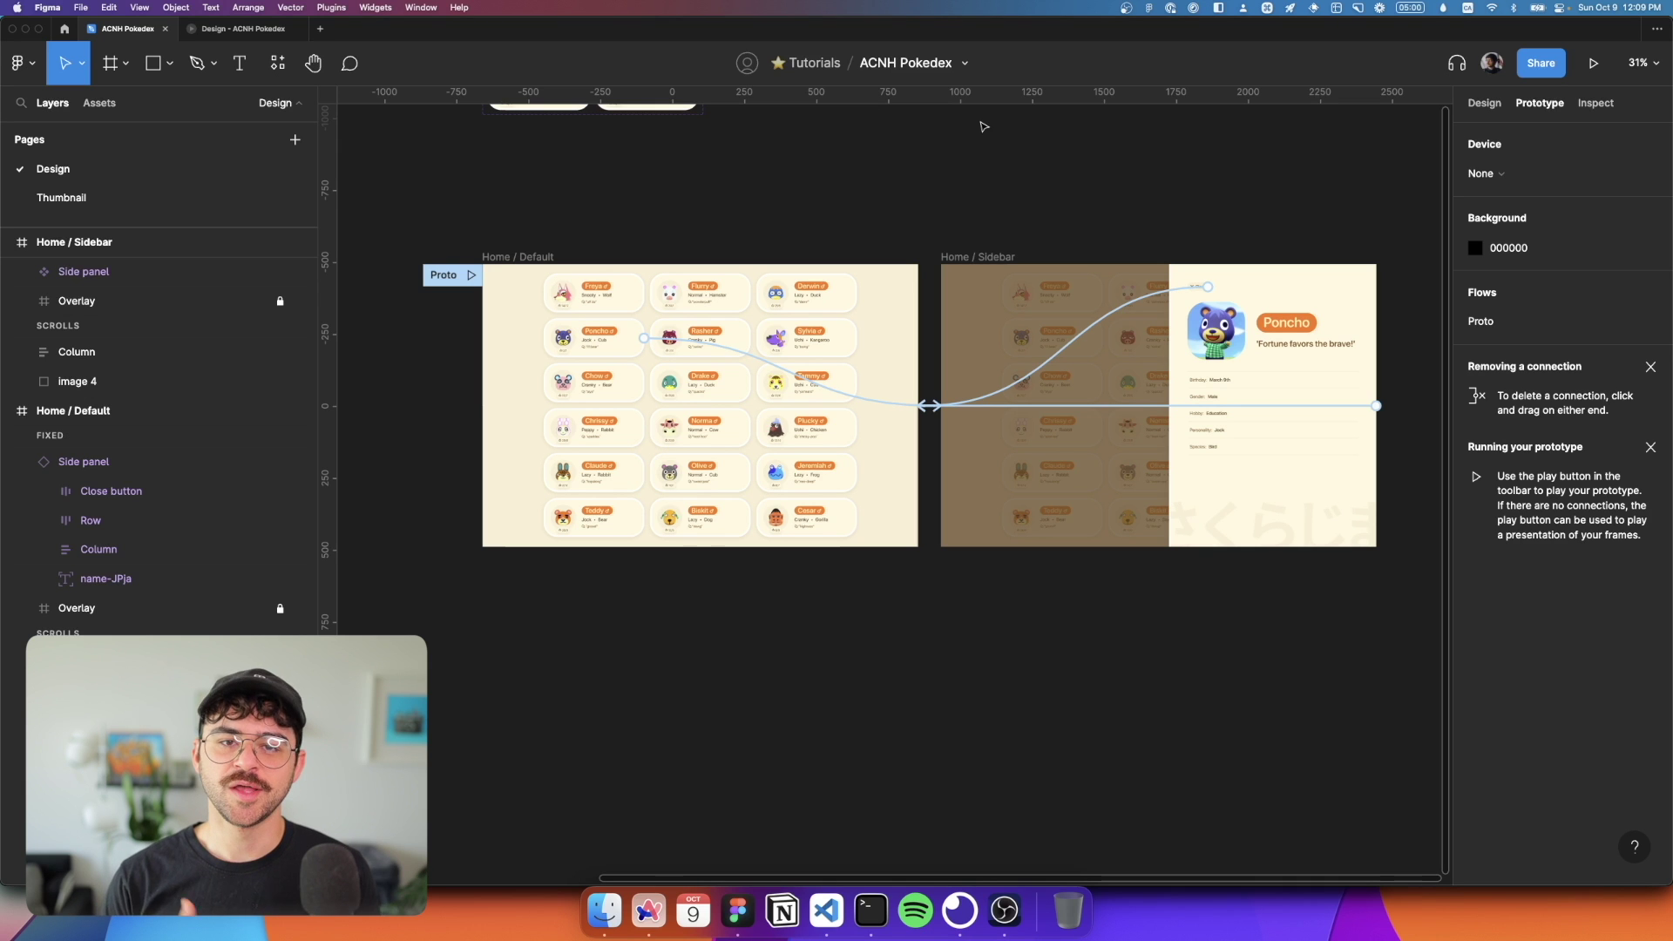
scroll(937, 174, up, 3)
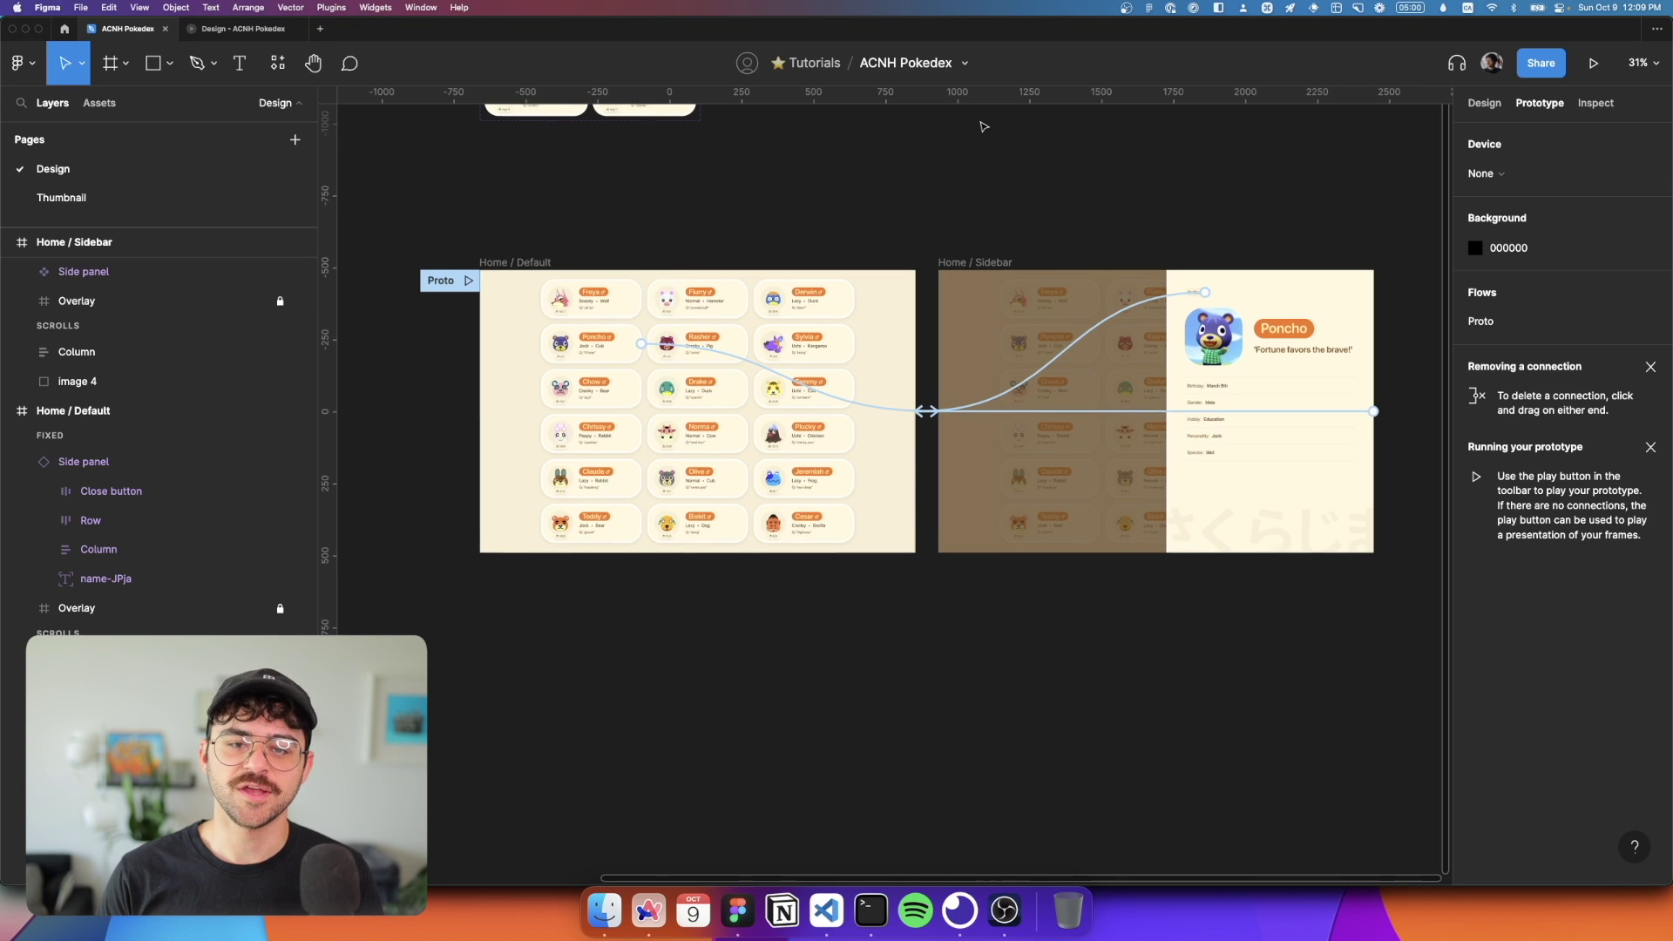